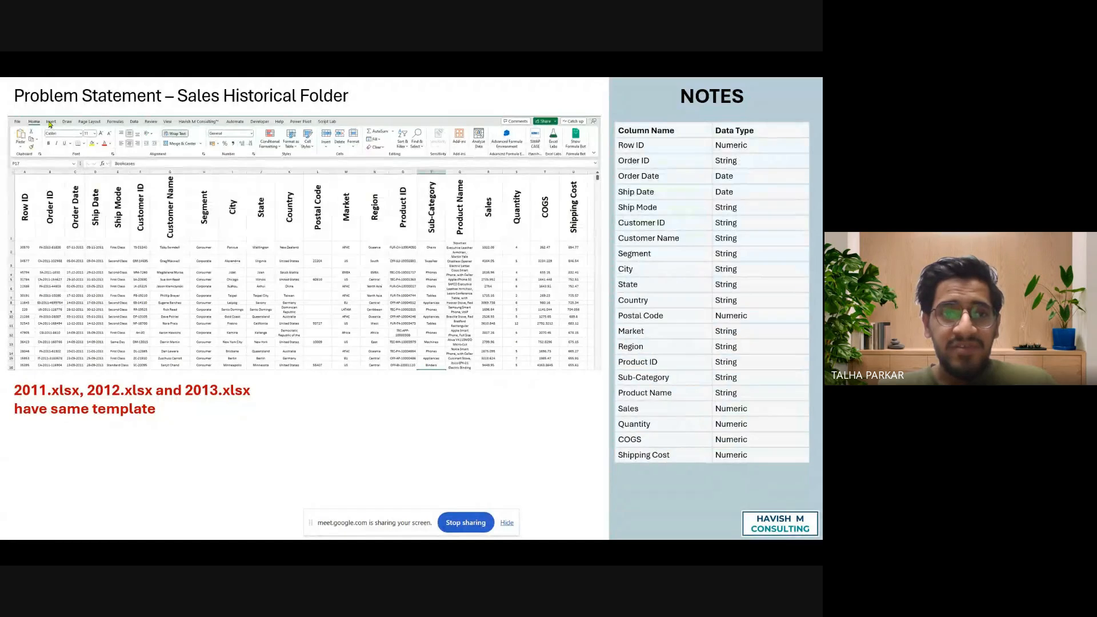
Advance the slideshow to the Sales Current Folder slide, point out its columns with the laser pointer, and continue to the Sub-Category.xlsx slide
key("Right")
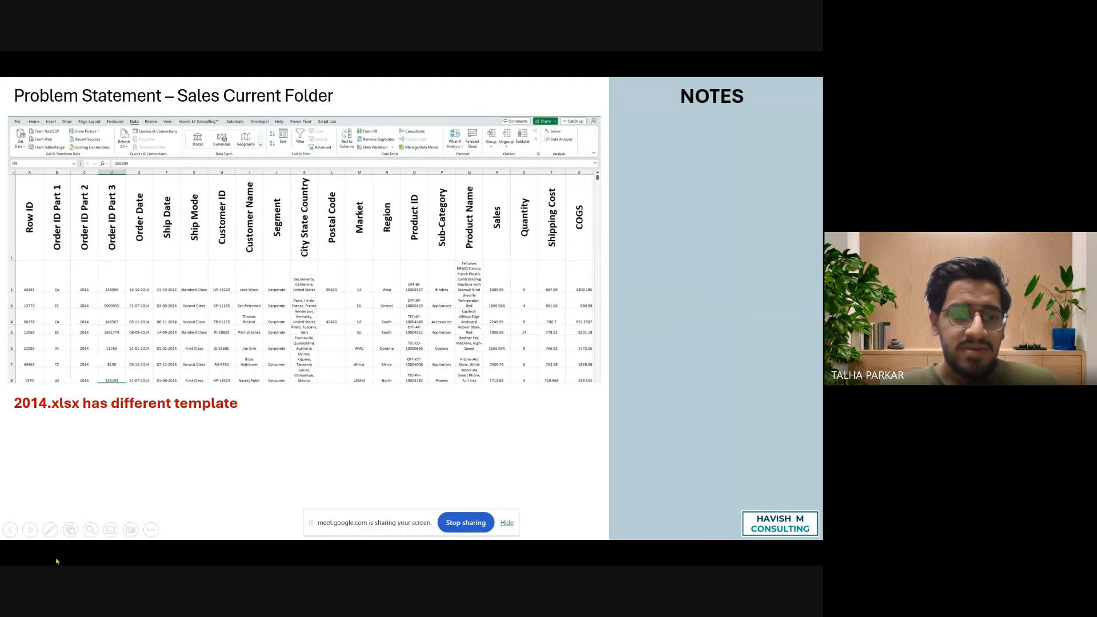
left_click(51, 530)
left_click(57, 419)
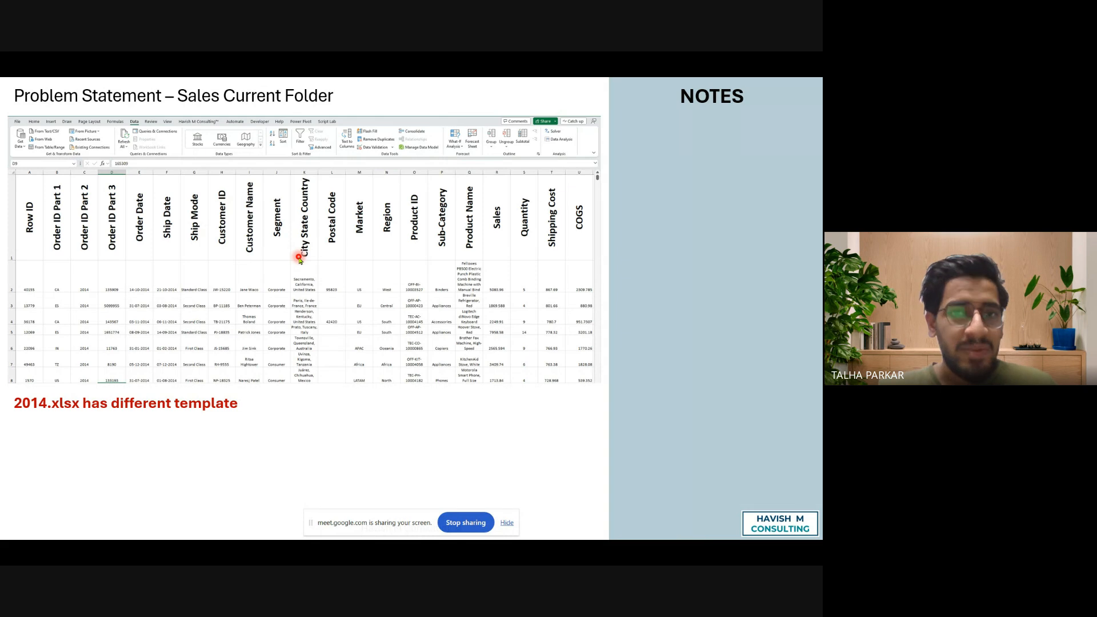
key("Right")
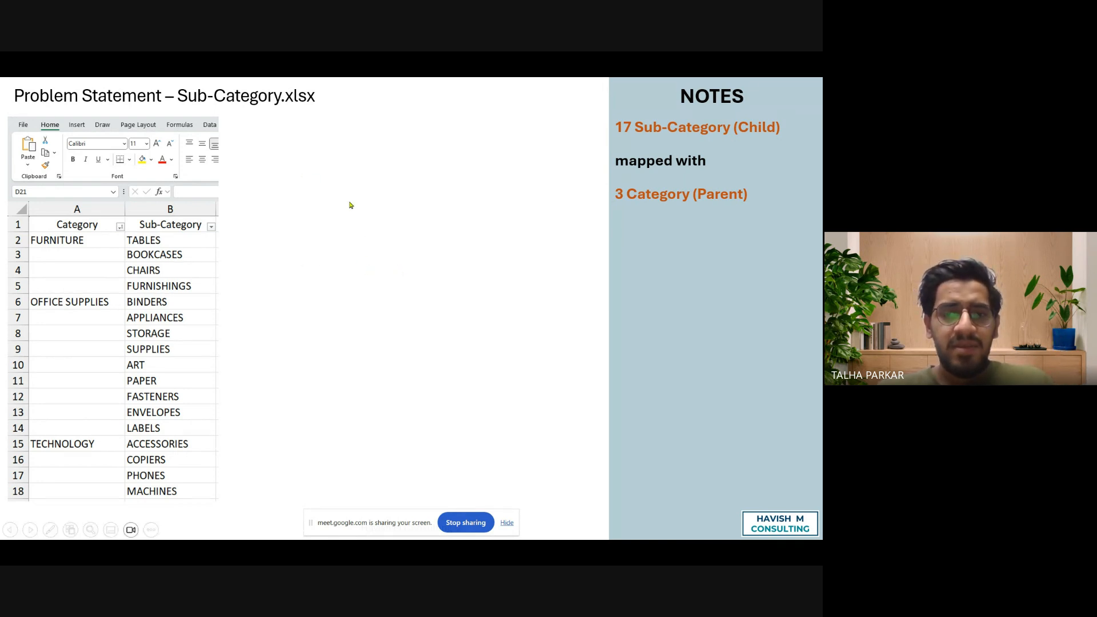
Leave the slideshow, switch to the Google Meet call, admit the waiting participant and show the participant list
key("Escape")
key("alt+Tab")
key("alt+Tab")
key("alt+Tab")
key("alt+Tab")
key("alt+Tab")
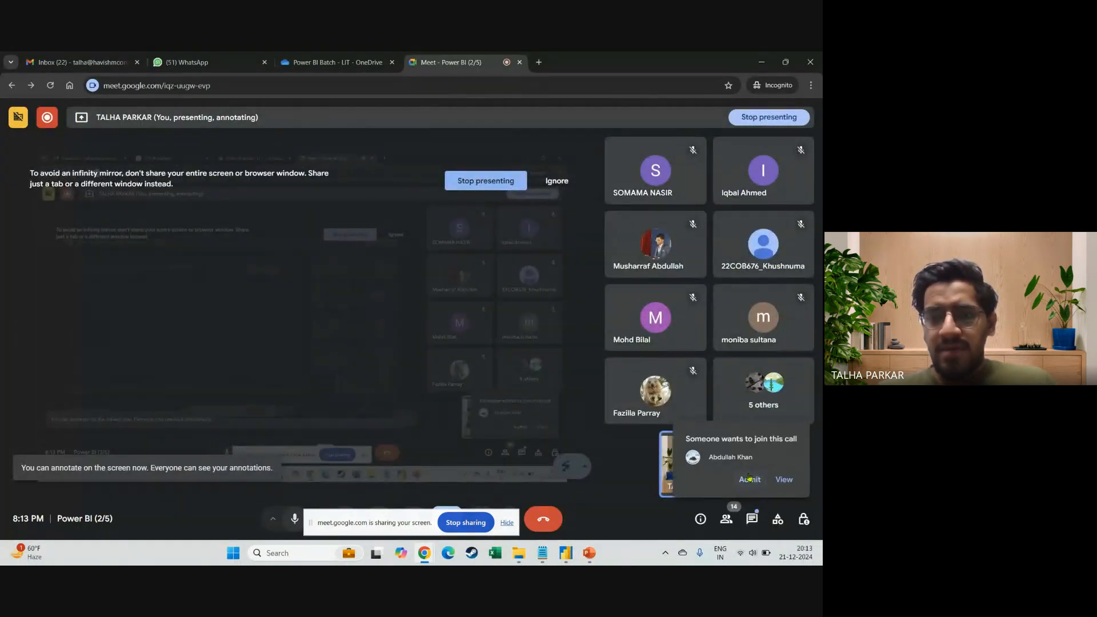
left_click(734, 517)
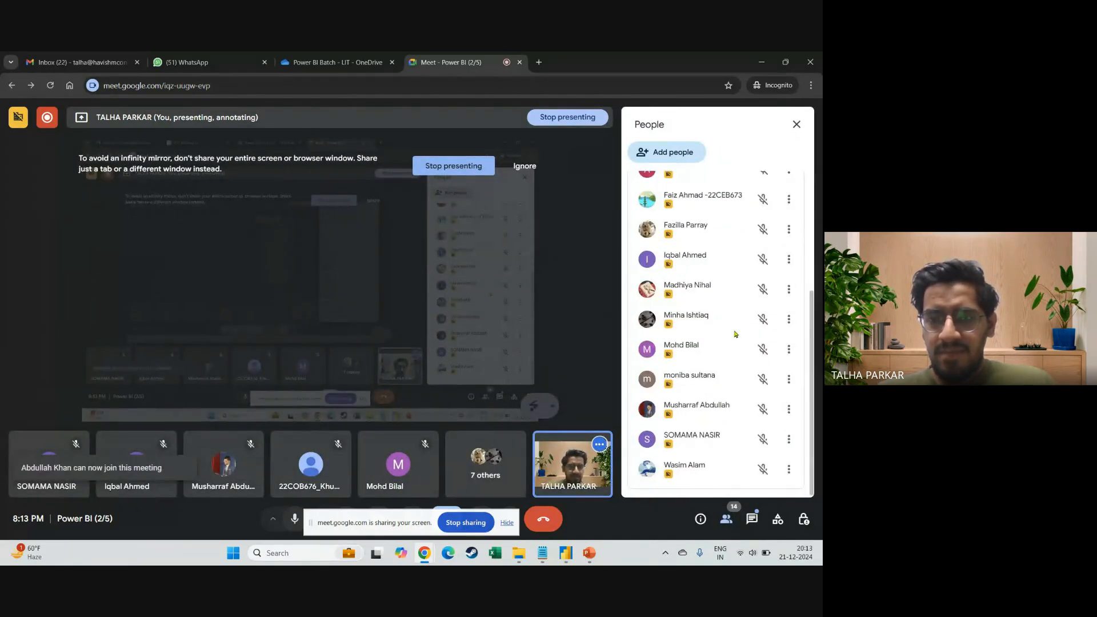
key("alt+Tab")
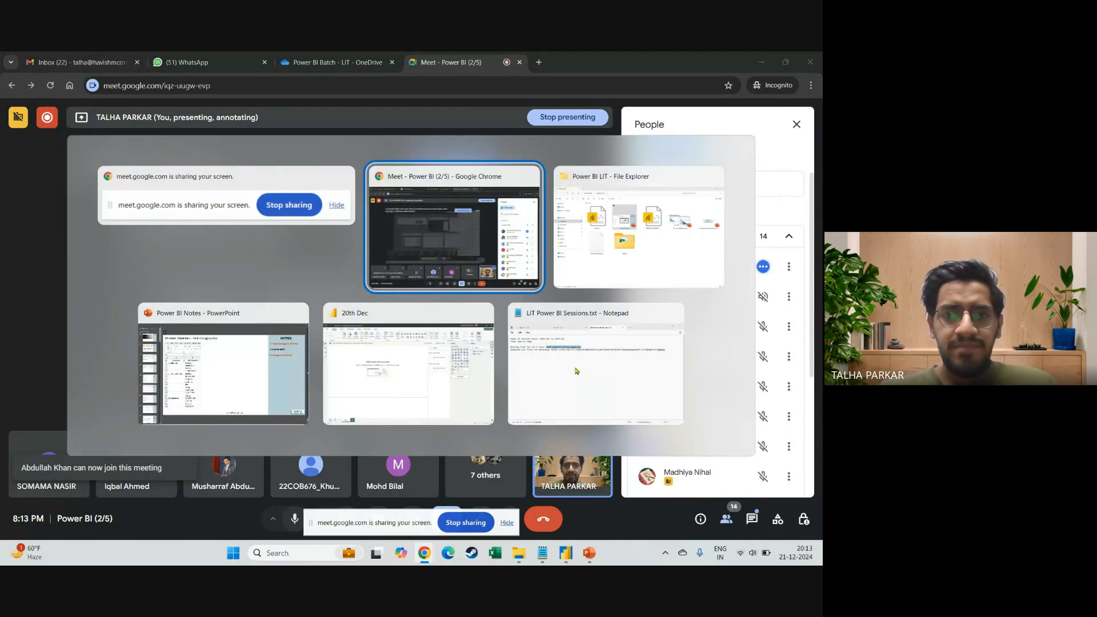
key("Tab")
key("Tab")
key("shift+F5")
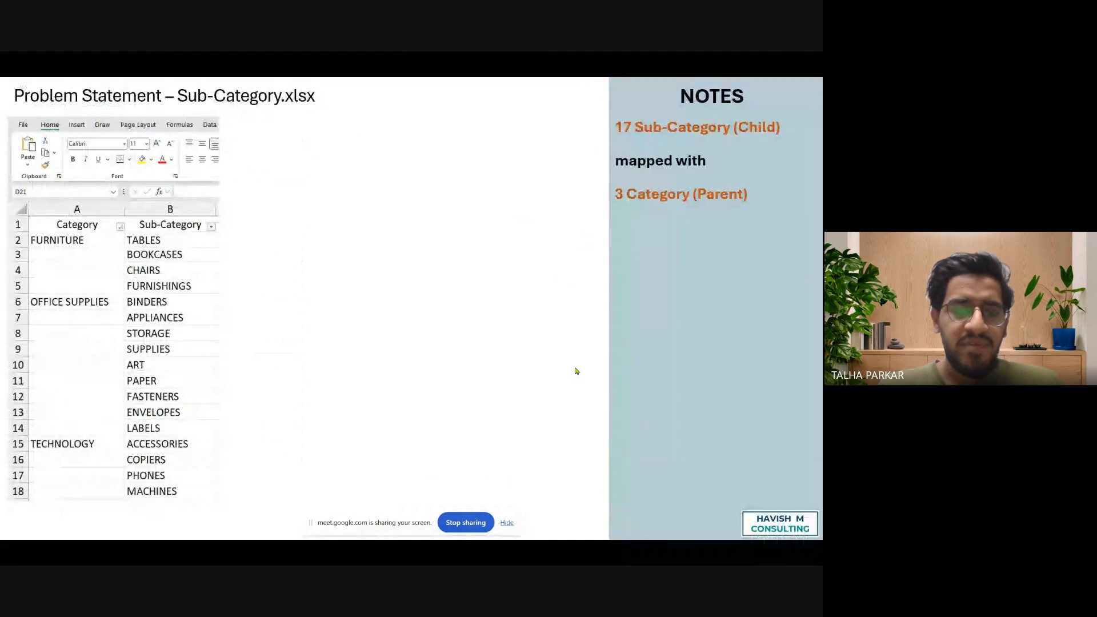
key("Escape")
Switch to File Explorer, open the Category workbook from the Model folder and enable editing
key("alt+Tab")
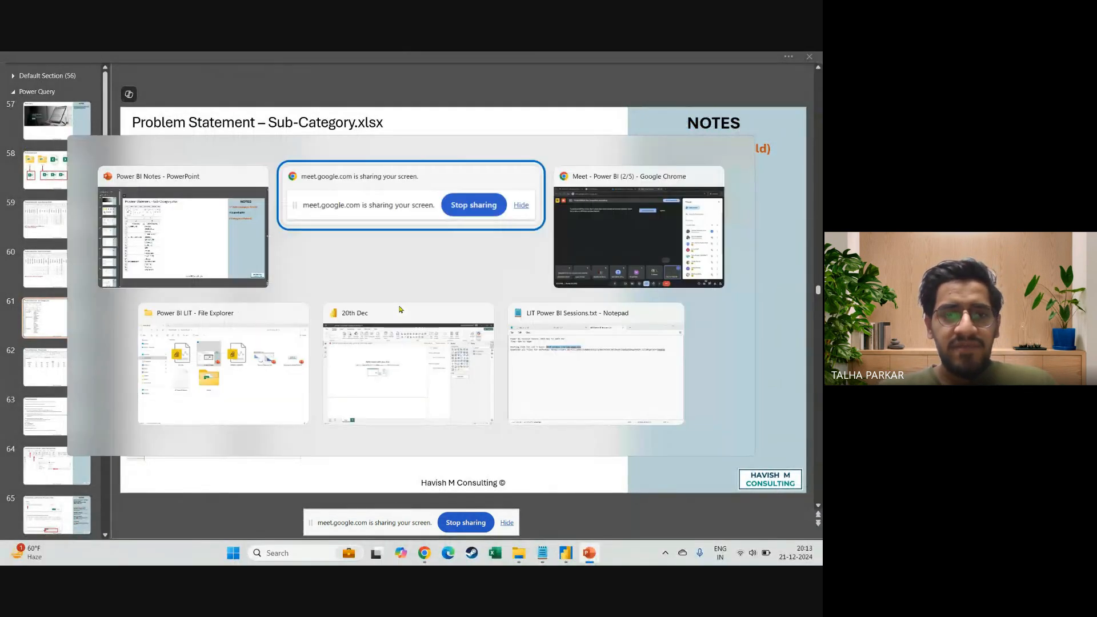
key("Tab")
key("Tab")
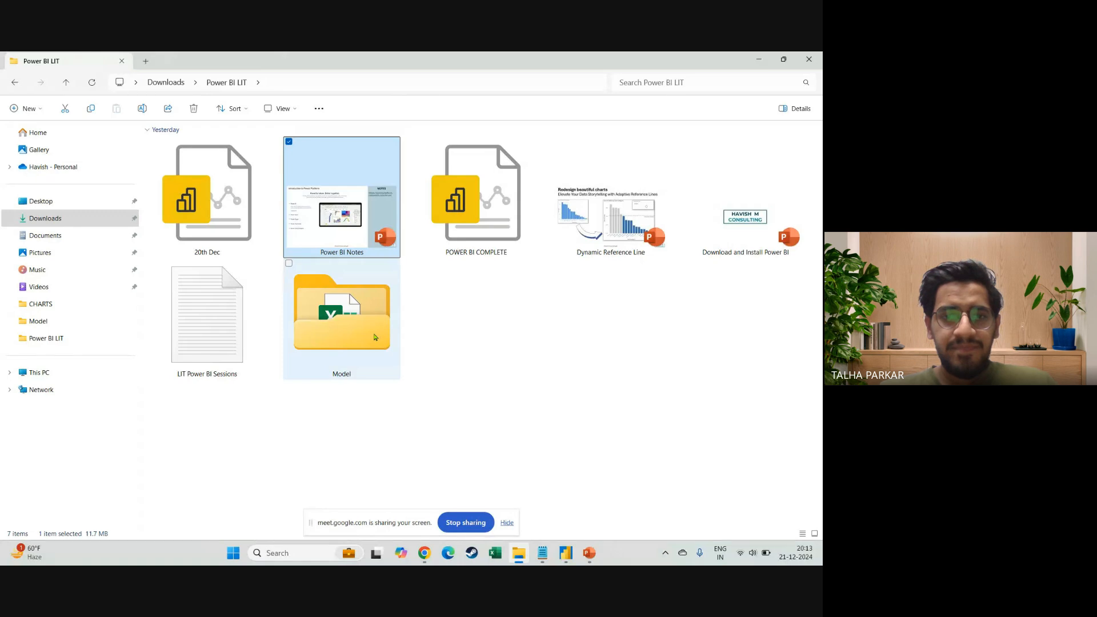
double_click(375, 337)
left_click(218, 228)
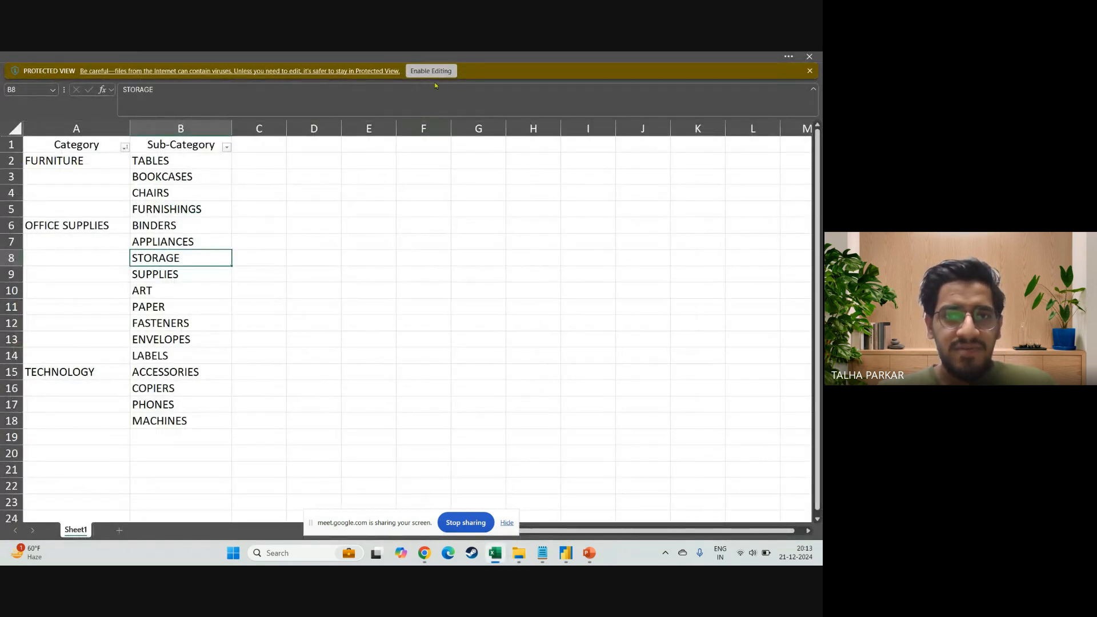
left_click(430, 71)
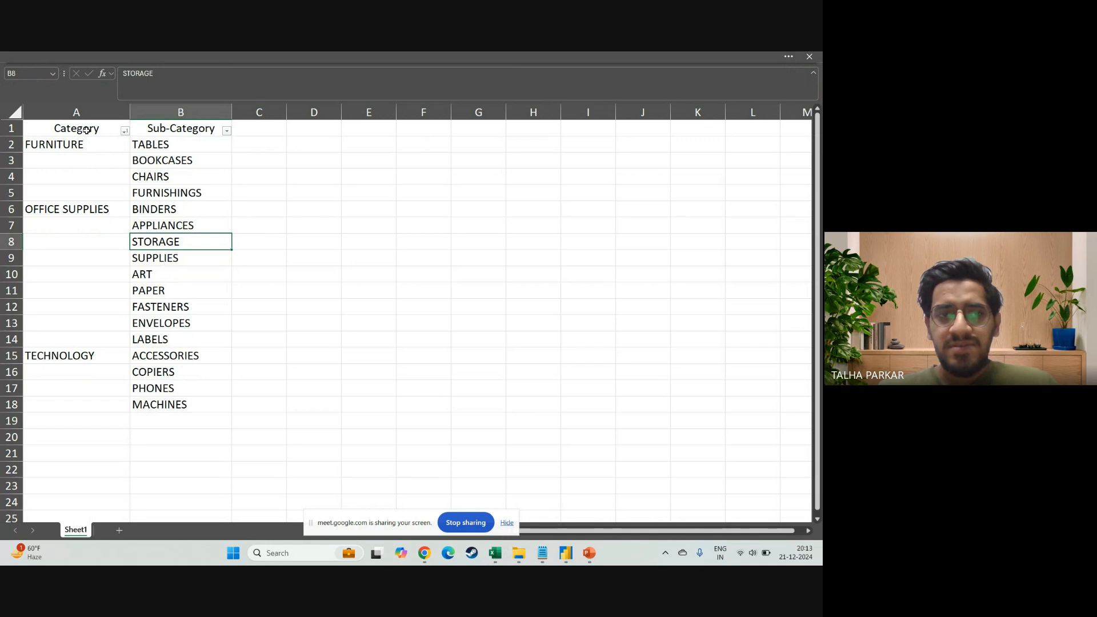
Copy the Category and Sub-Category table A1:B18 to cell F1 and fit column F to its contents
left_click_drag(86, 130, 189, 405)
key("ctrl+c")
left_click(449, 121)
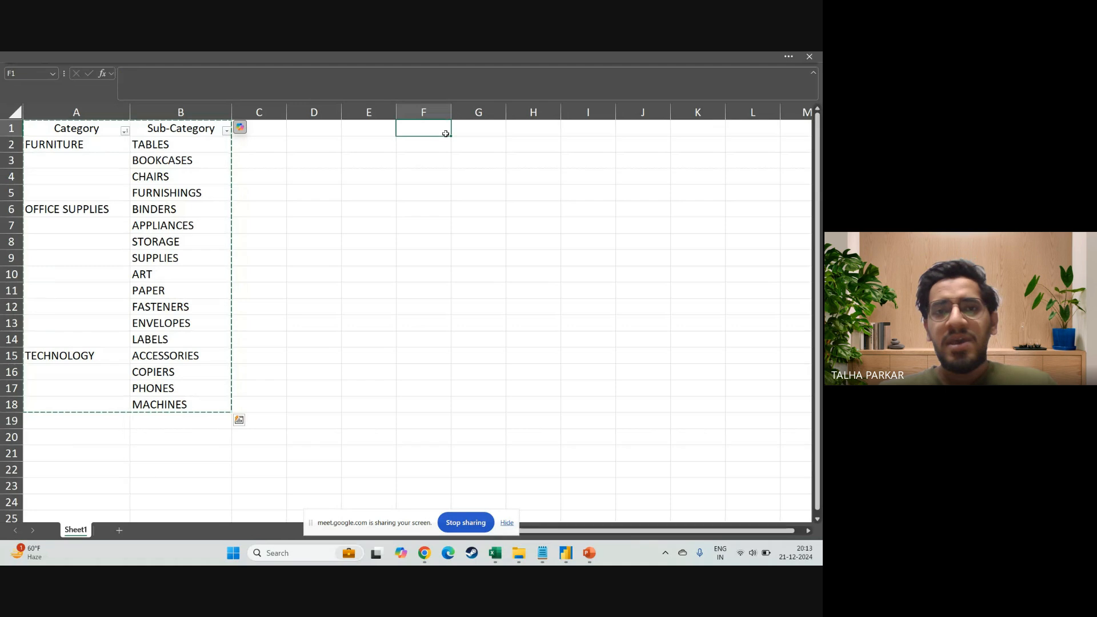
key("ctrl+v")
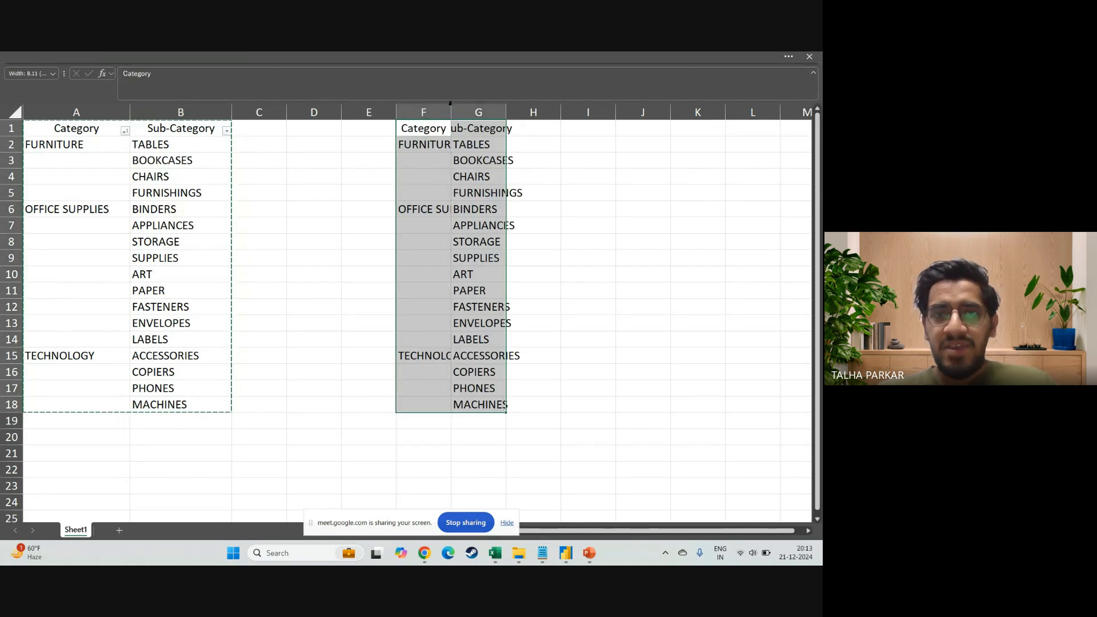
double_click(451, 108)
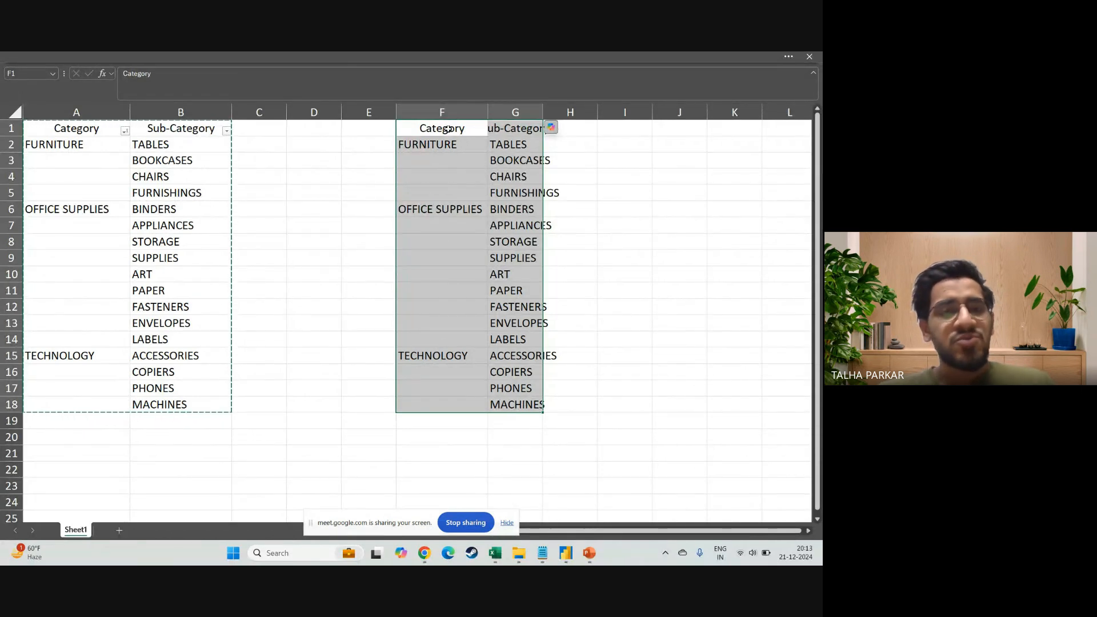
Select the copied table F1:G18 and use Go To Special to select only its blank cells
left_click_drag(447, 130, 445, 131)
key("ctrl+shift+Down")
key("ctrl+shift+Down")
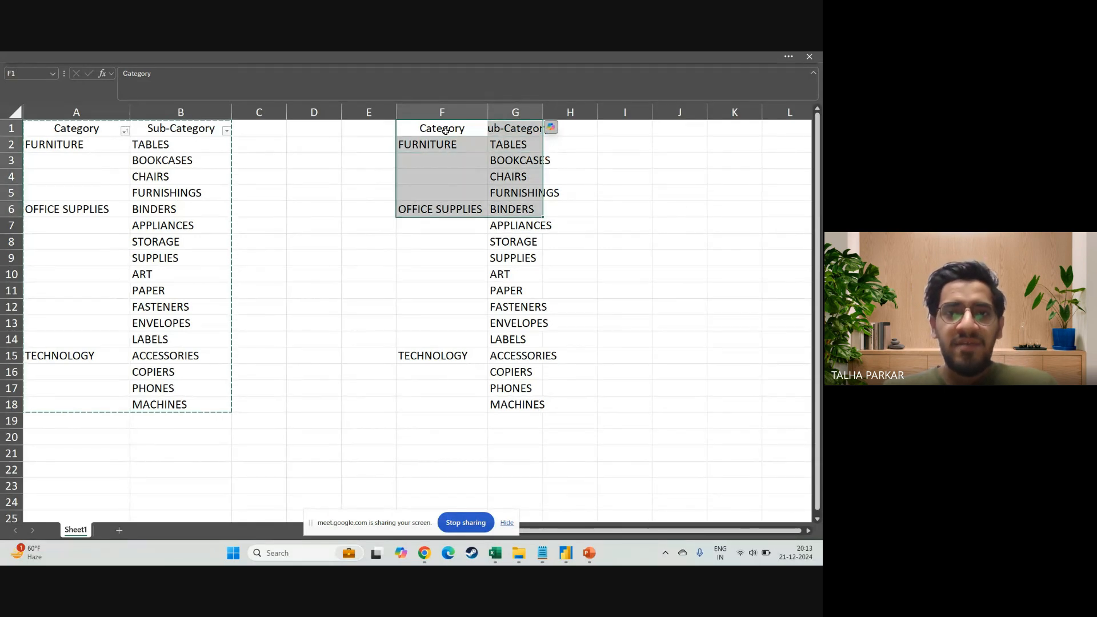
key("Right")
key("ctrl+shift+Down")
key("shift+Left")
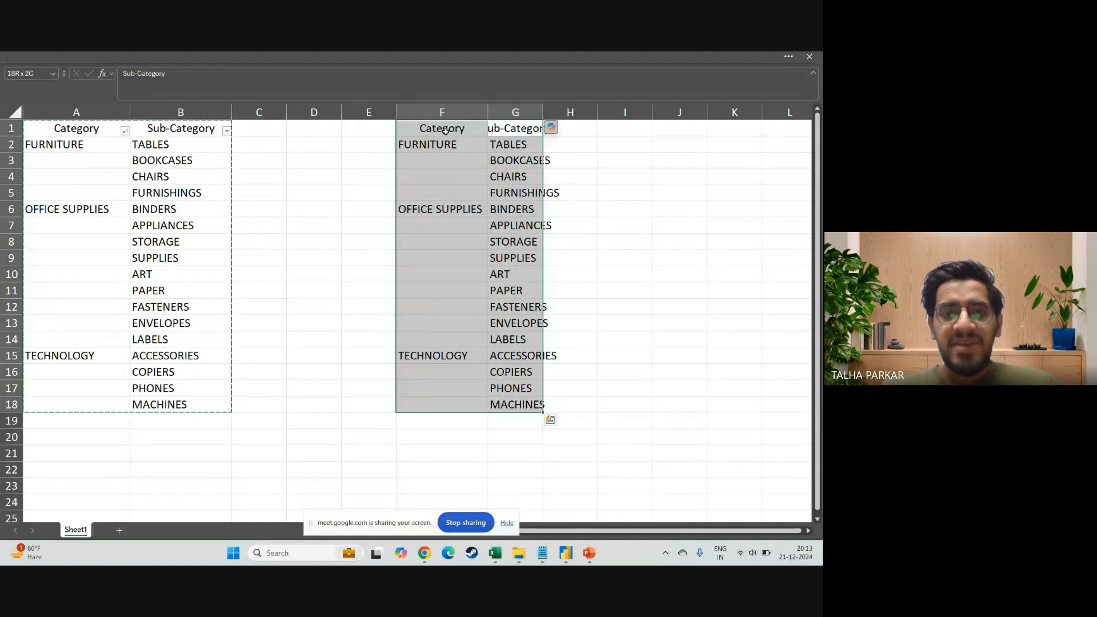
key("ctrl+g")
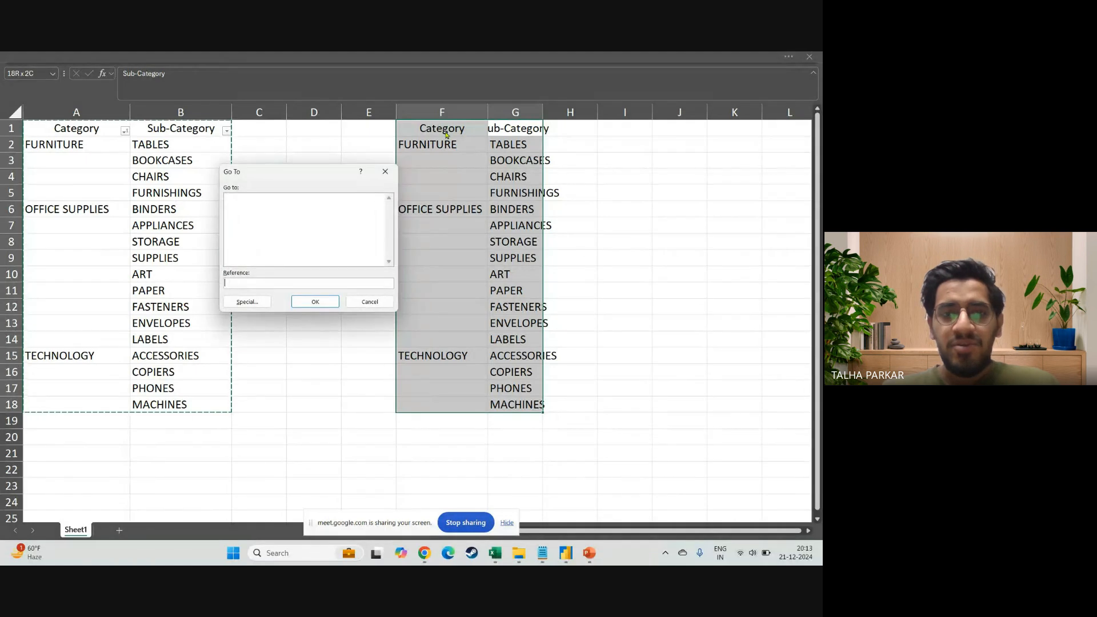
left_click(249, 301)
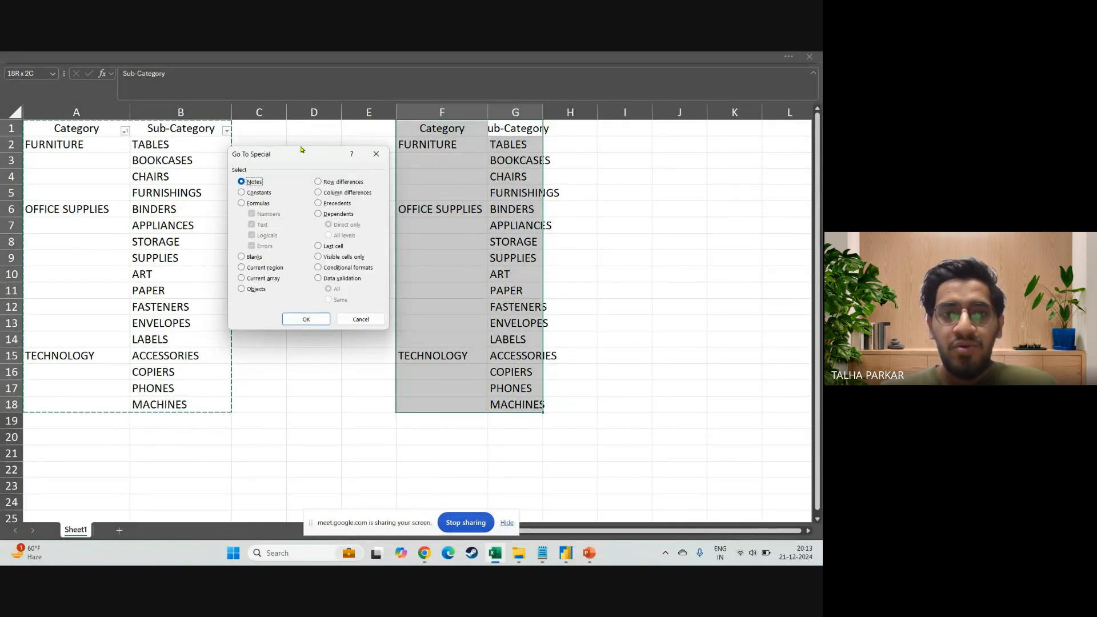
left_click_drag(301, 149, 632, 182)
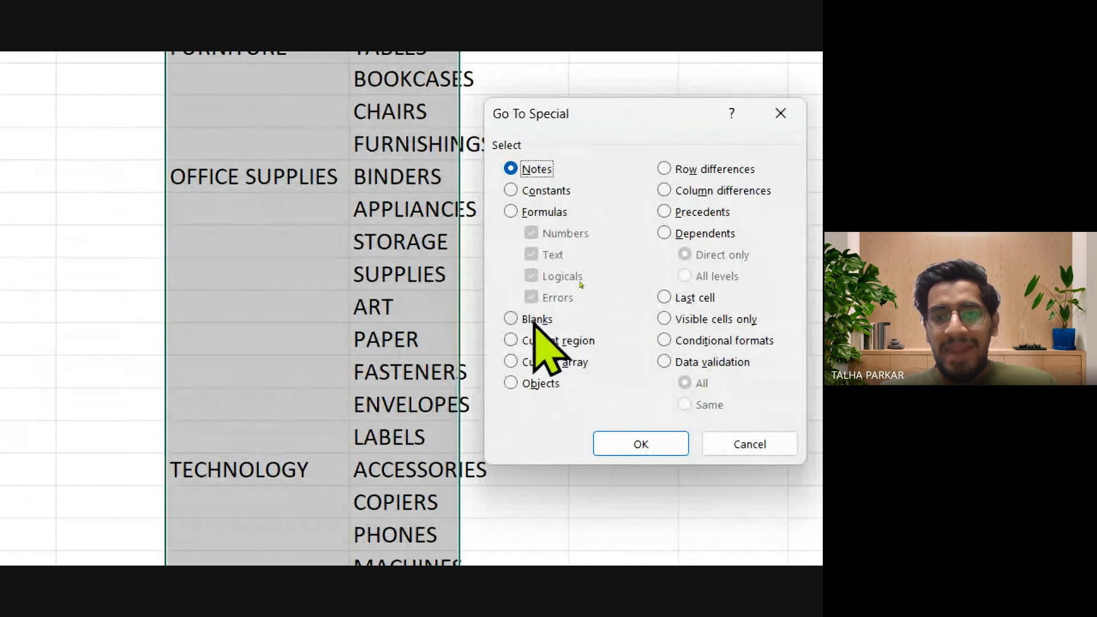
left_click(580, 281)
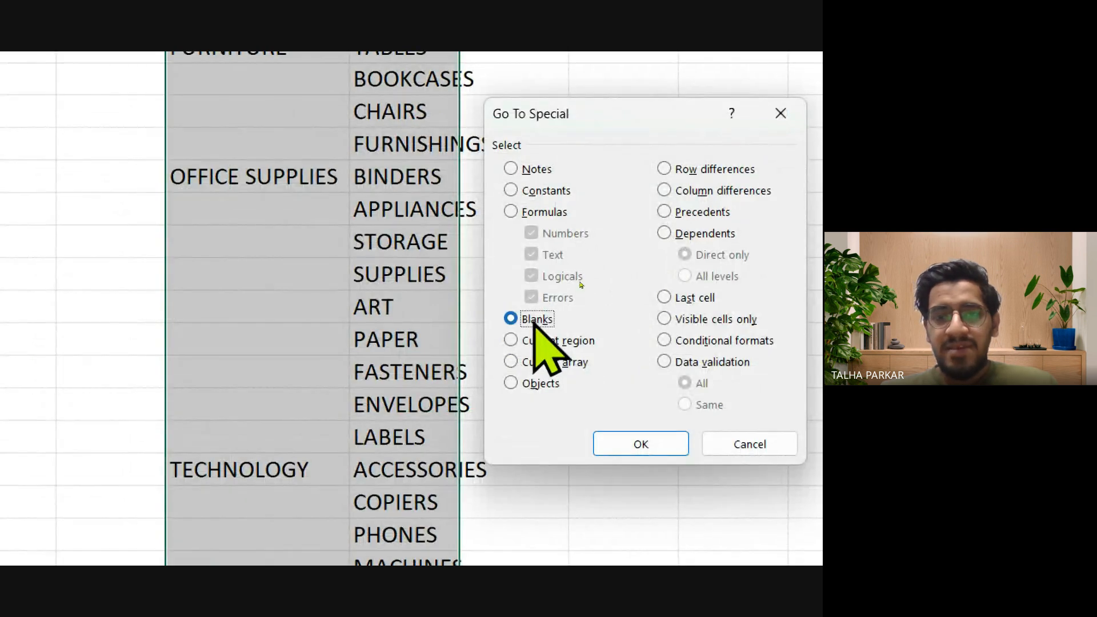
left_click(657, 443)
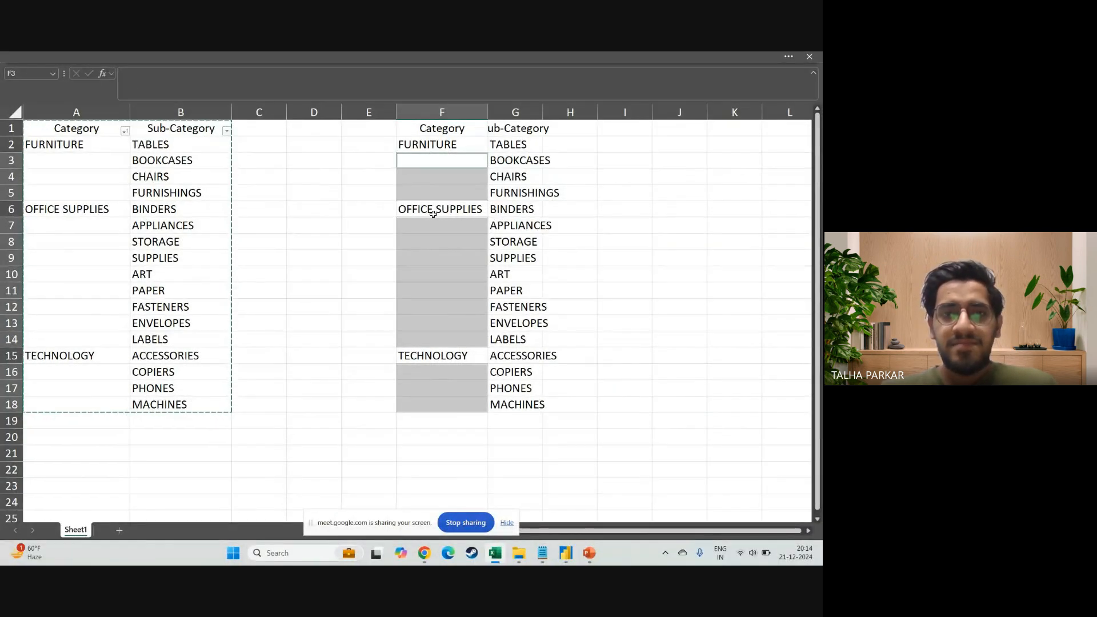
Reselect the copied table starting from its Category header and select its blank cells again with Go To Special
left_click(428, 161)
key("Up")
key("Up")
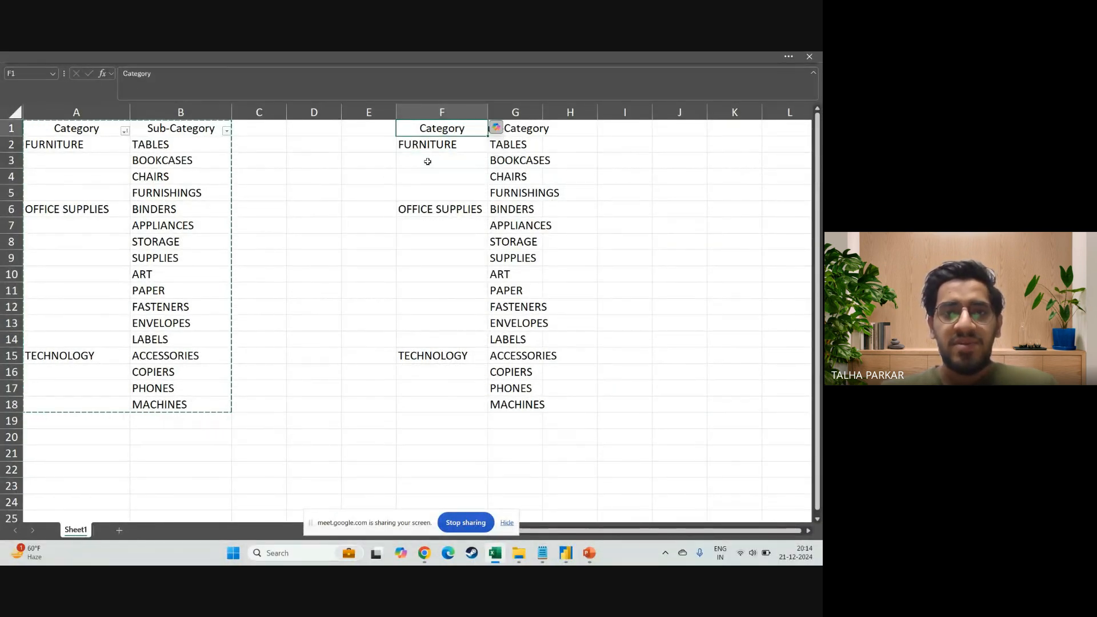
key("shift+Right")
key("ctrl+space")
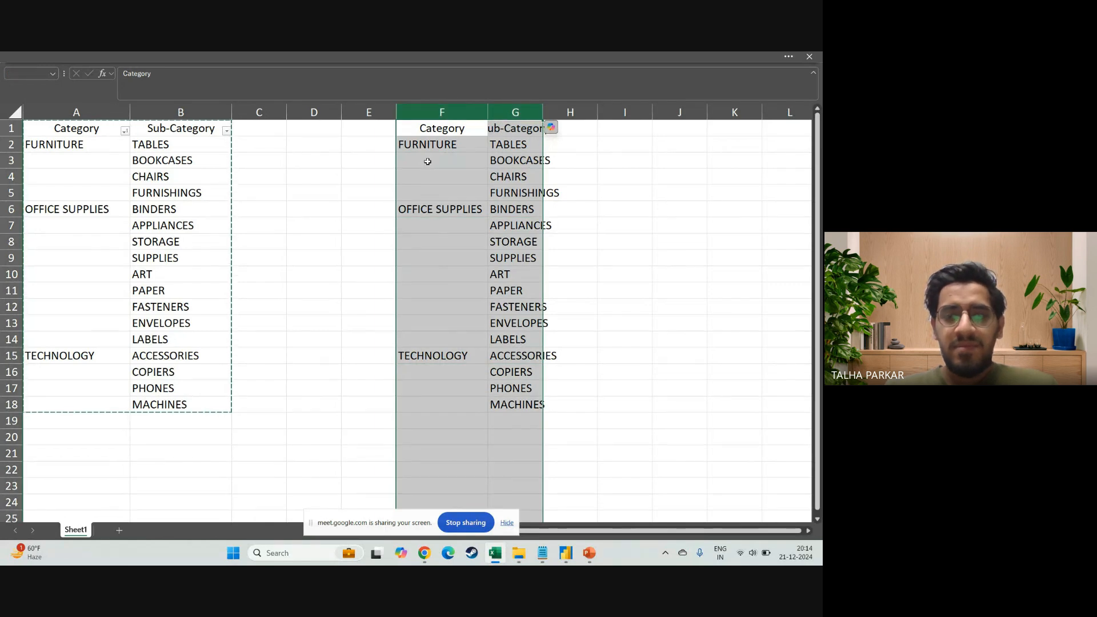
key("ctrl+shift+Up")
key("ctrl+g")
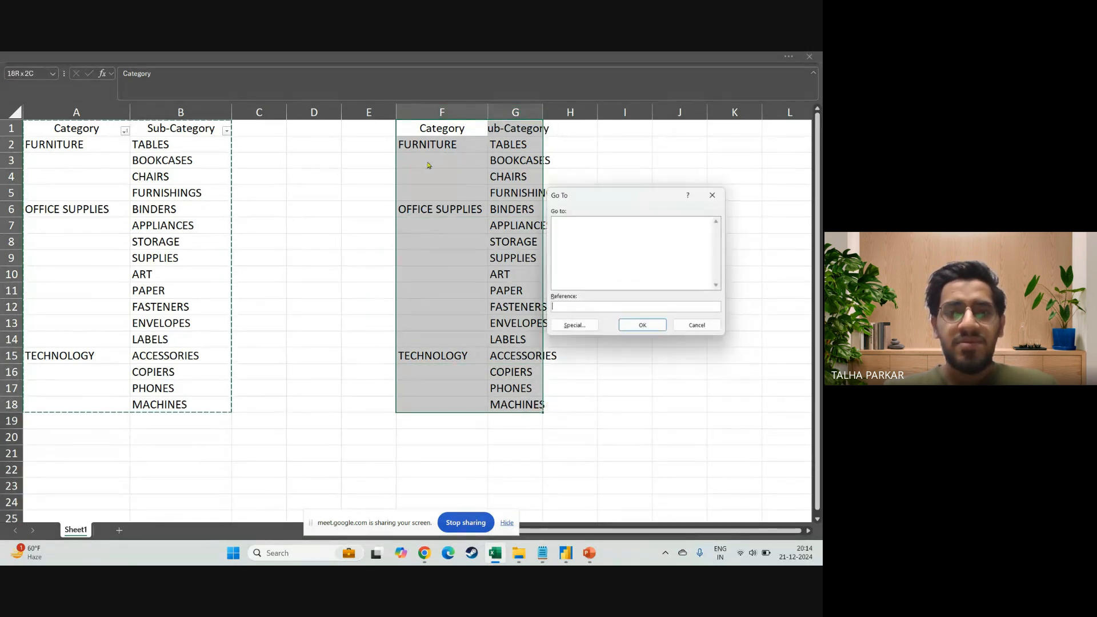
key("Escape")
key("Escape")
key("ctrl+g")
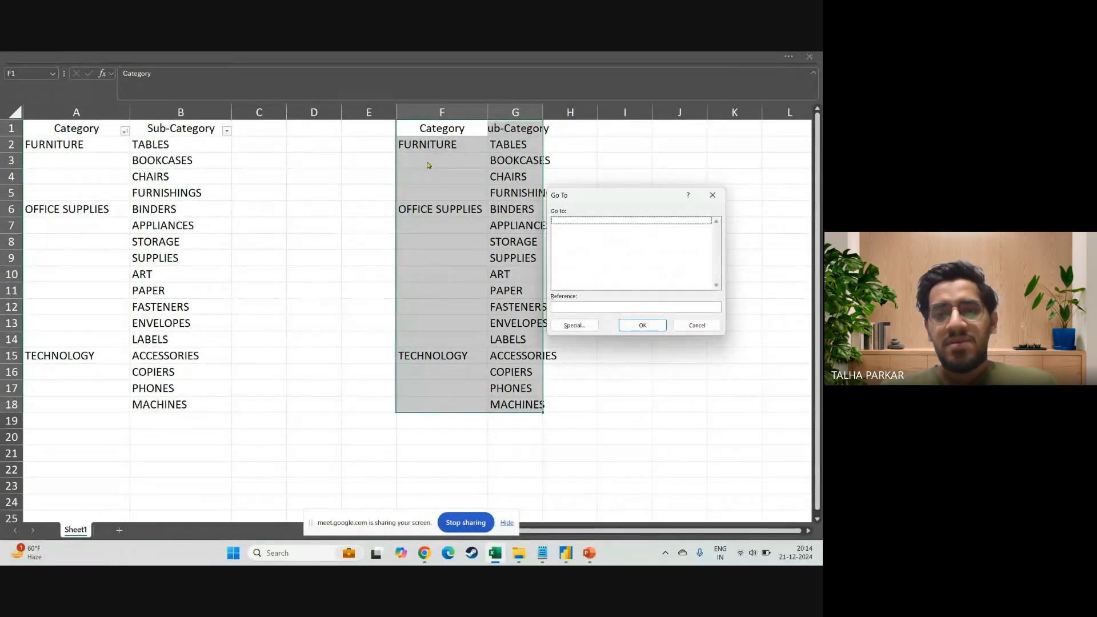
key("alt+s")
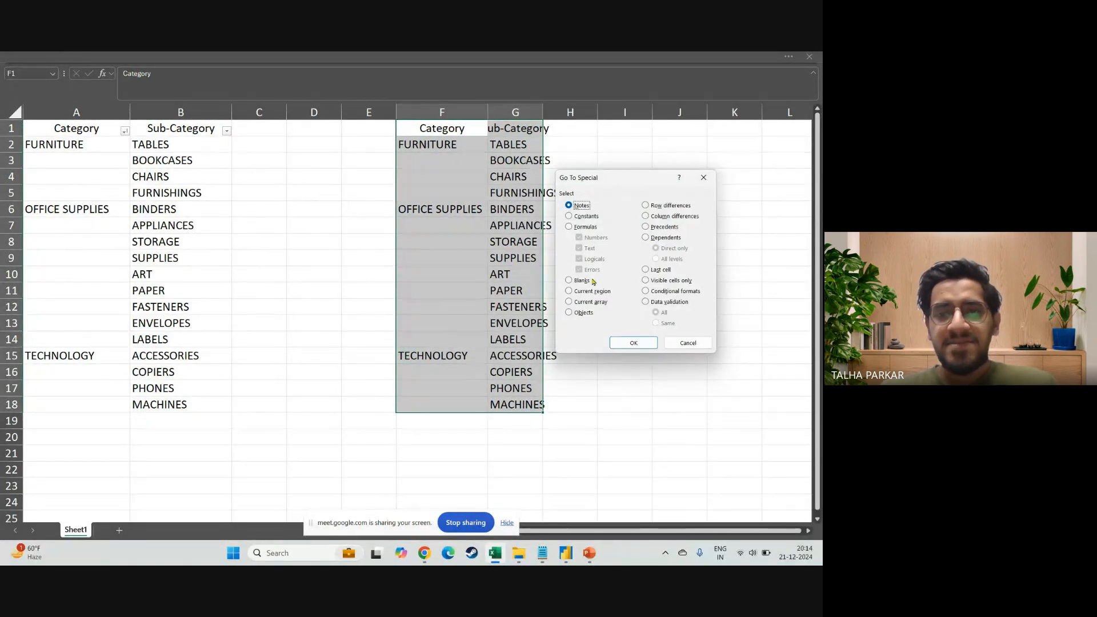
left_click(581, 280)
left_click(642, 344)
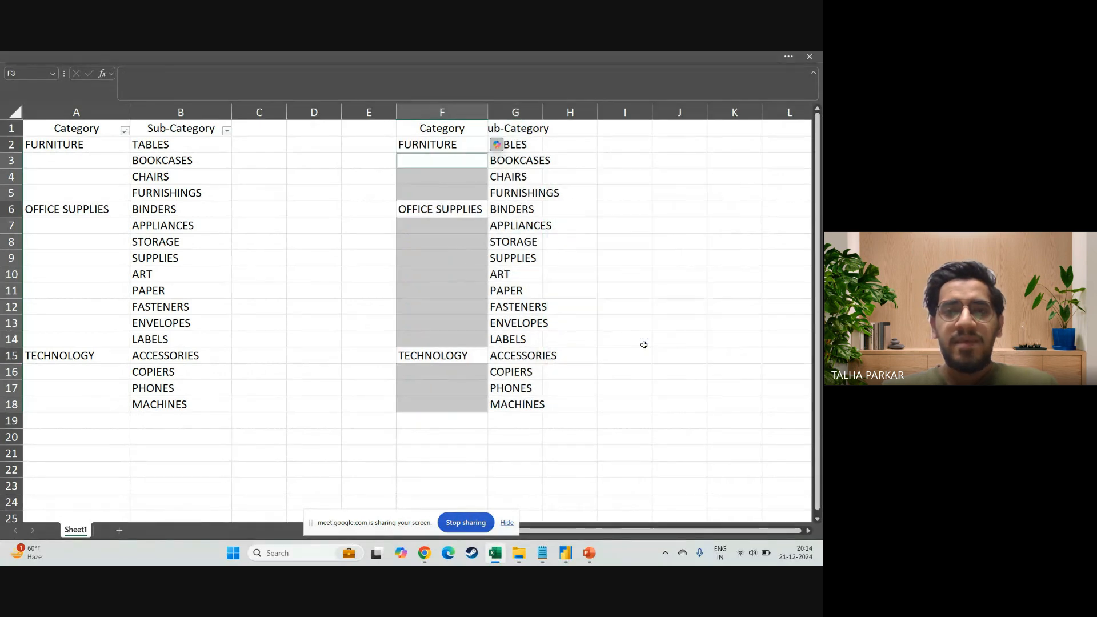
Fill every selected blank Category cell with a relative reference to the cell above, entering =F2 in F3
type("=")
key("Up")
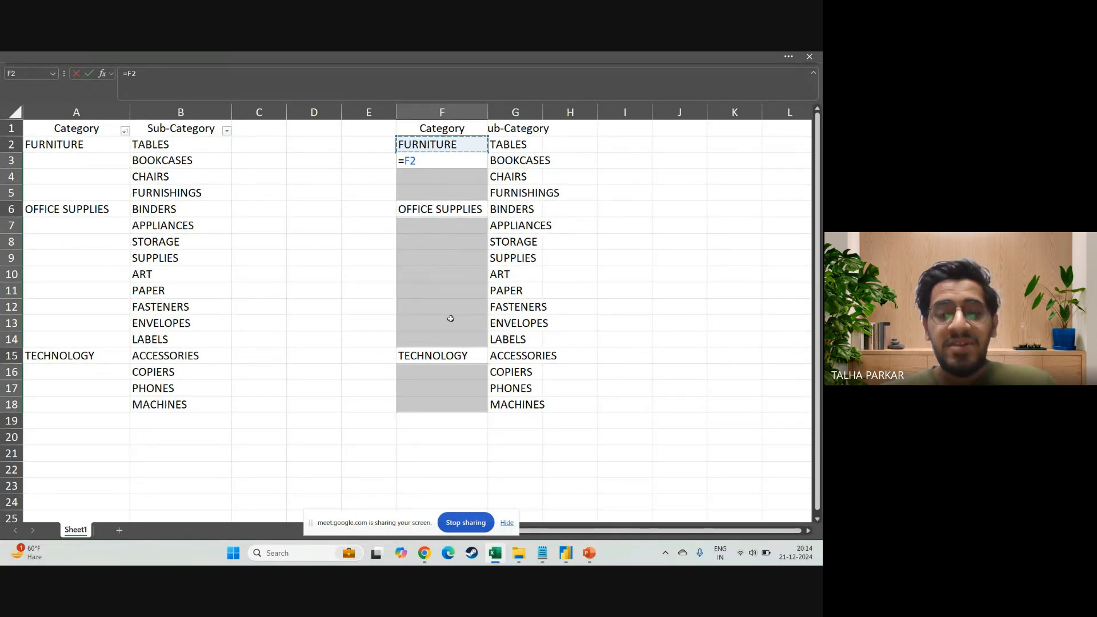
key("ctrl+Return")
Inspect the formulas in filled Category cells F7 and F16
left_click(437, 231)
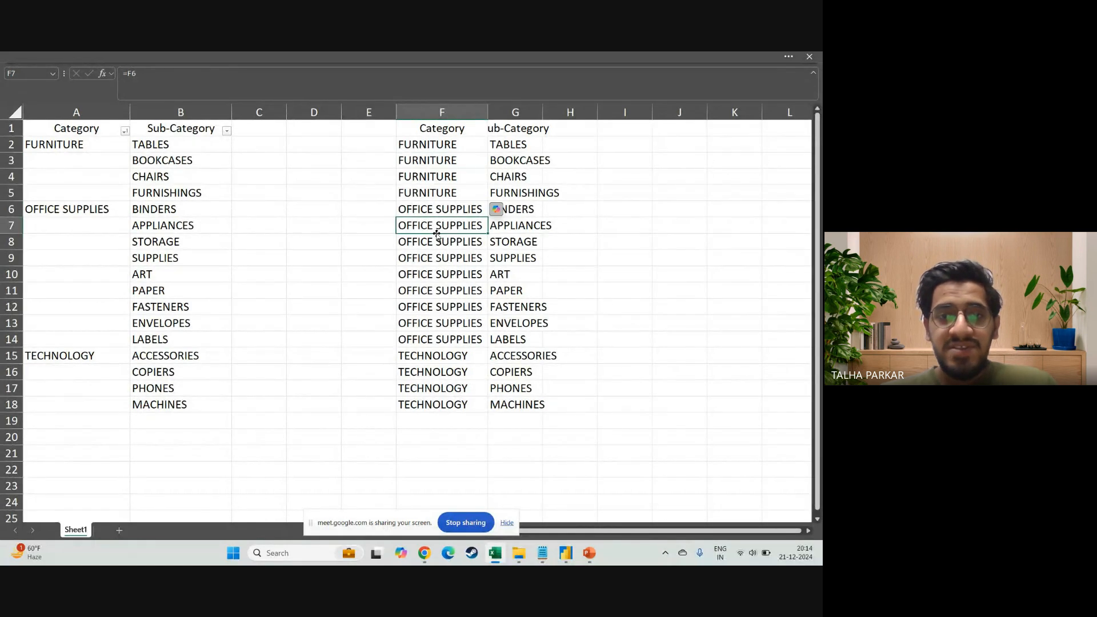
left_click(443, 367)
key("ctrl+Up")
left_click(449, 372)
key("F2")
key("Escape")
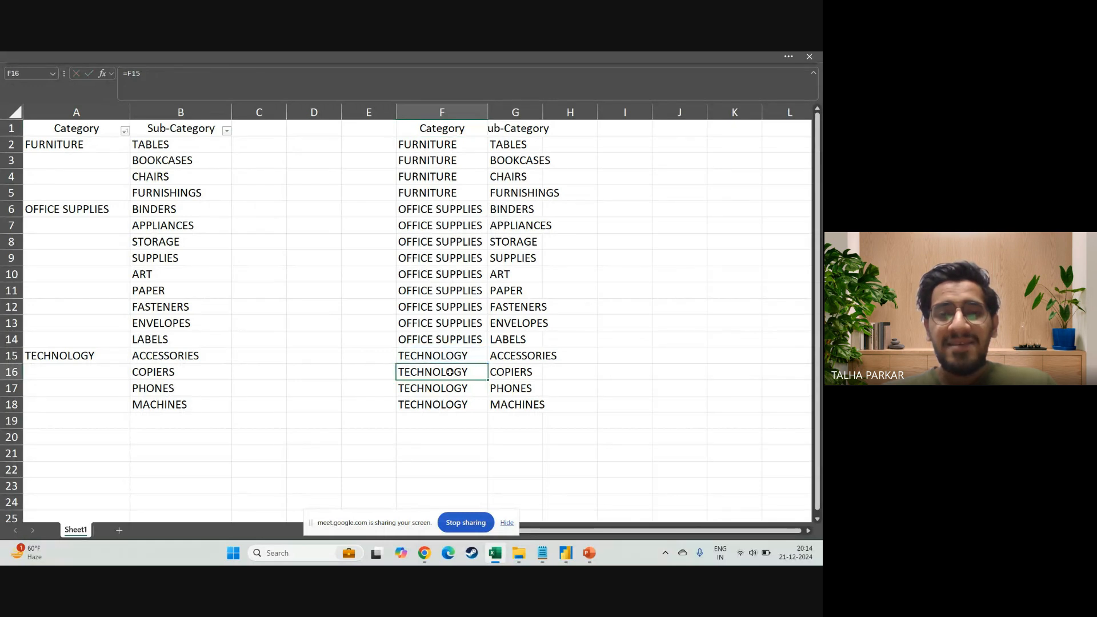
Delete columns F and G containing the copied table
left_click(441, 114)
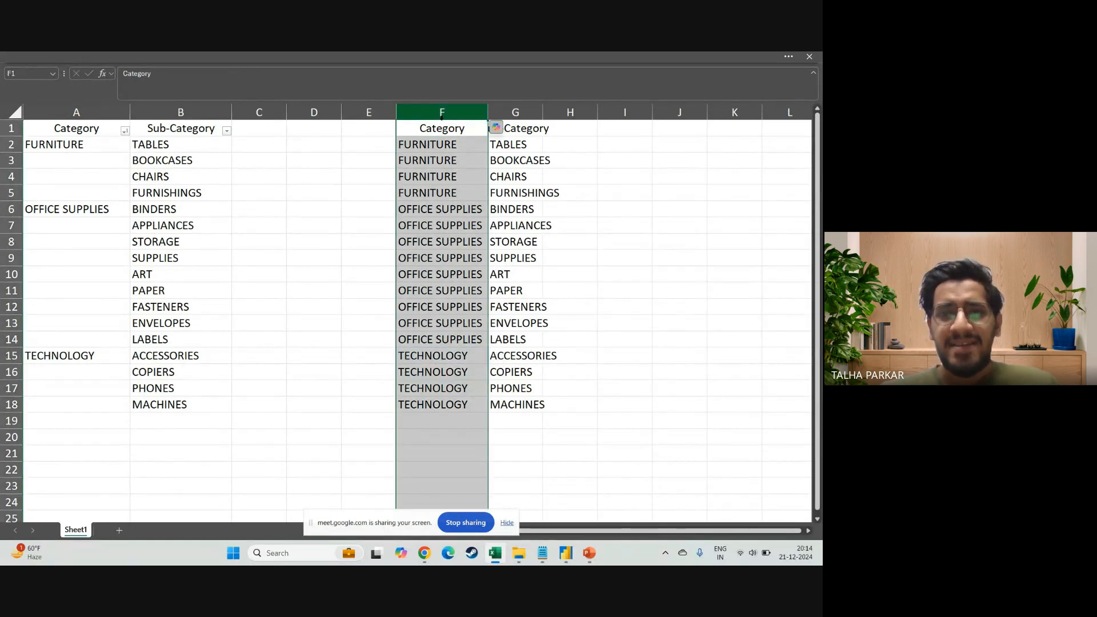
left_click(514, 113, "shift")
key("ctrl+minus")
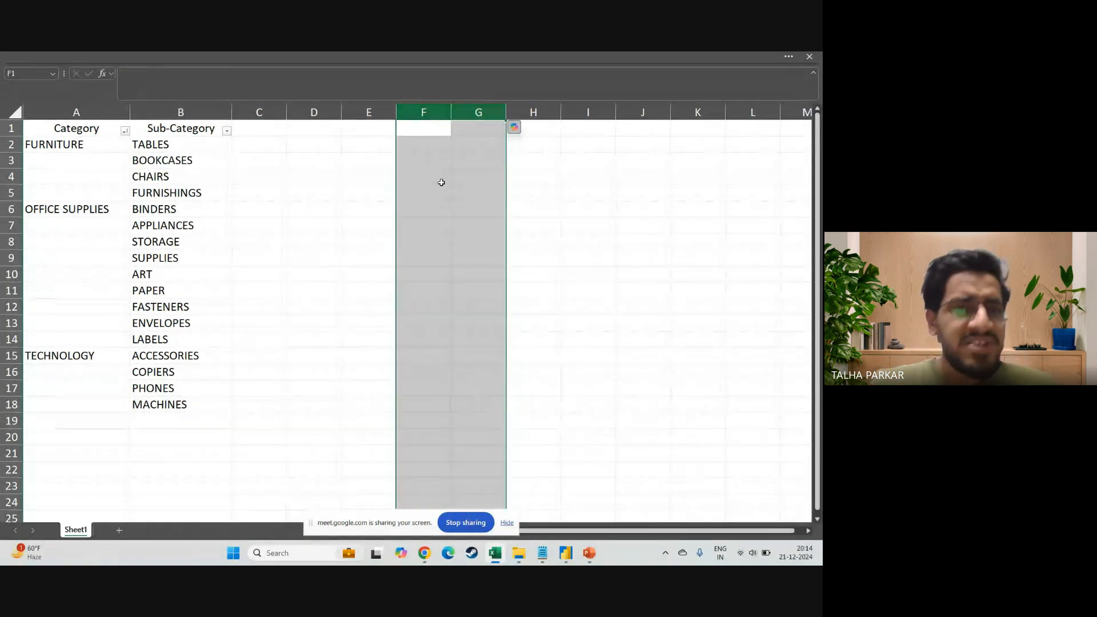
Close the Category workbook without saving, switch to PowerPoint and resume the slideshow at the Sub-Category.xlsx slide
left_click(809, 56)
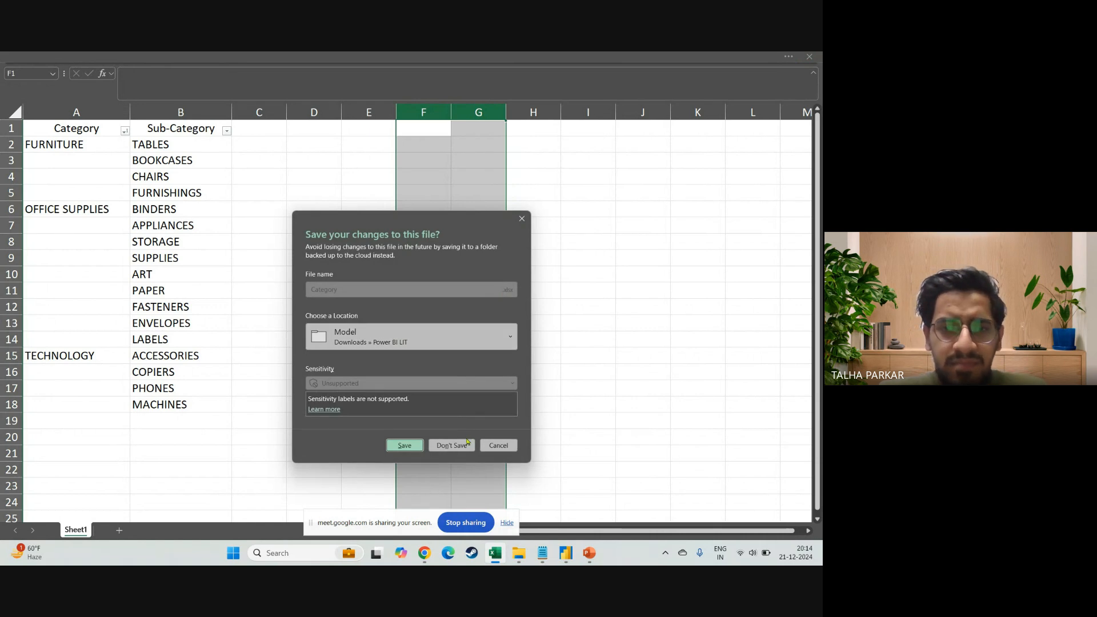
left_click(467, 445)
key("alt+Tab")
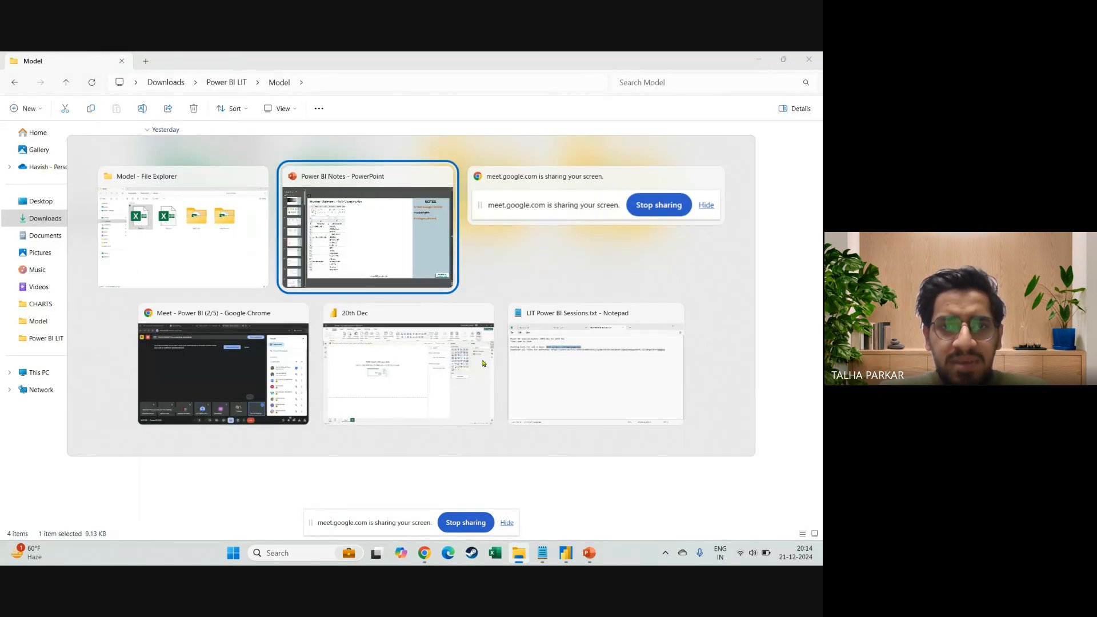
key("shift+F5")
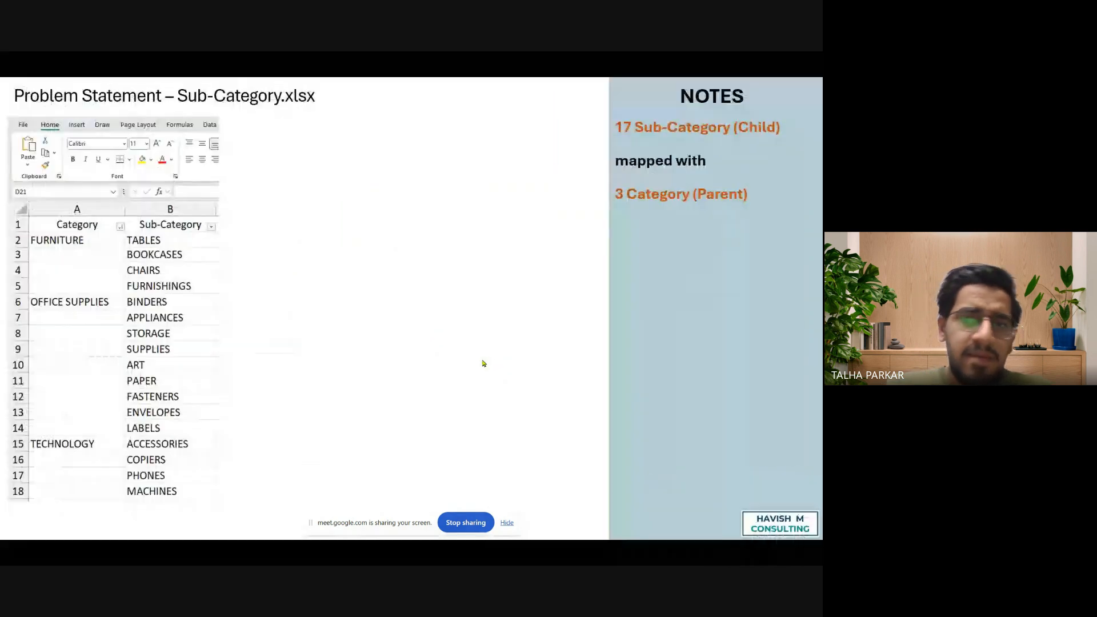
Advance the slideshow through the Discount.xlsx, Problem Statement and Sales Historical Folder slides to Choose Folder and Combine & Transform Data
key("Right")
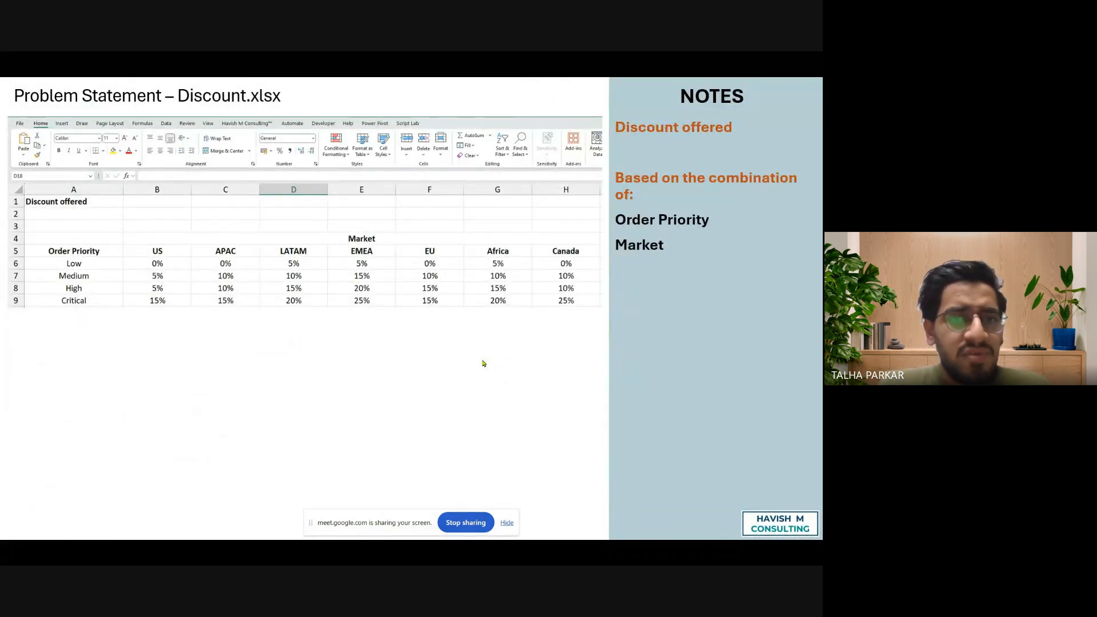
key("Right")
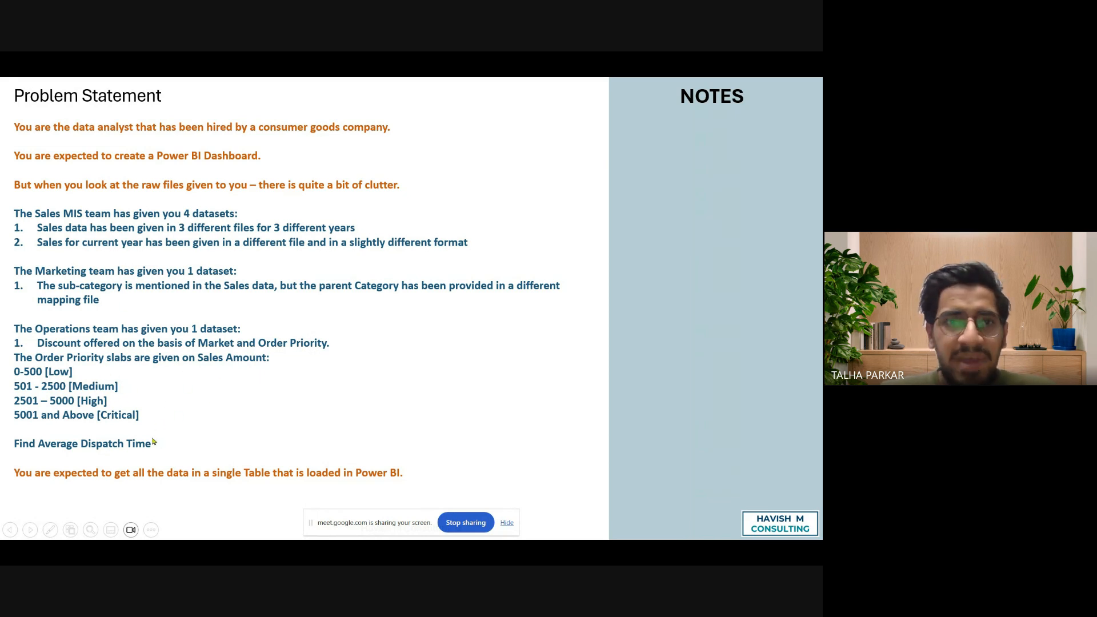
key("Right")
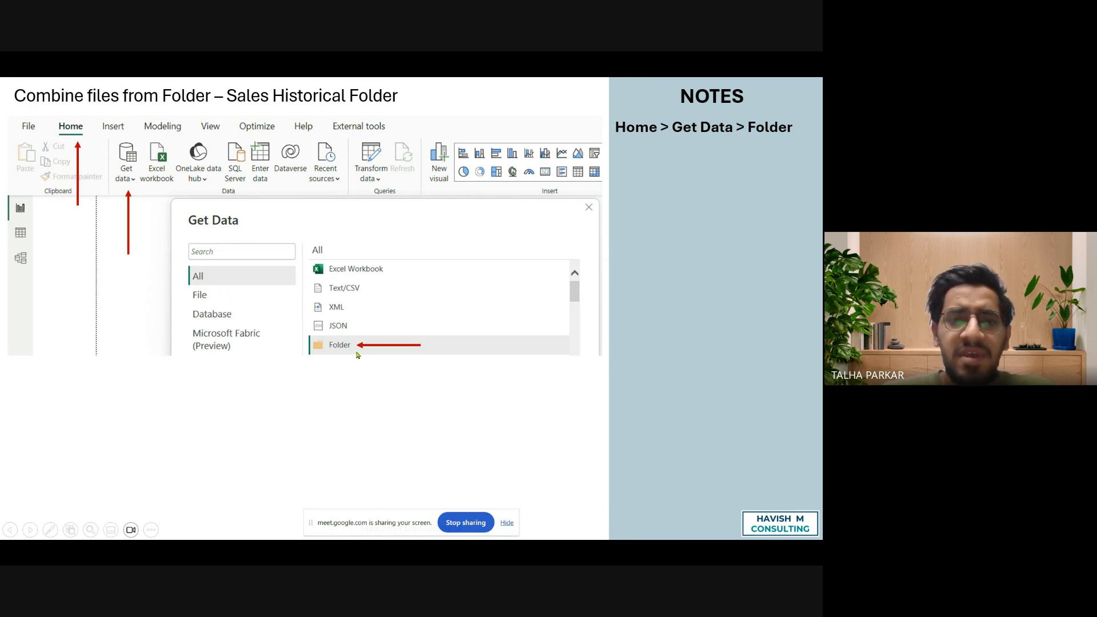
key("Right")
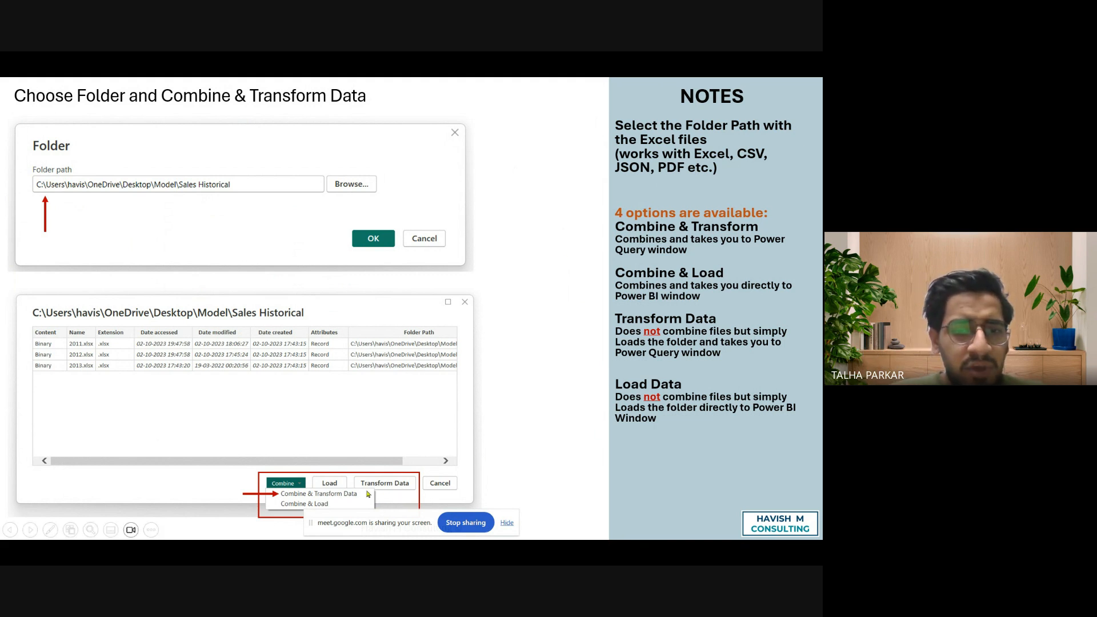
Examine the Sales Historical file list and Combine options up close on the slide, and proceed to Sample File and Sheet
scroll(319, 496, "up", 2)
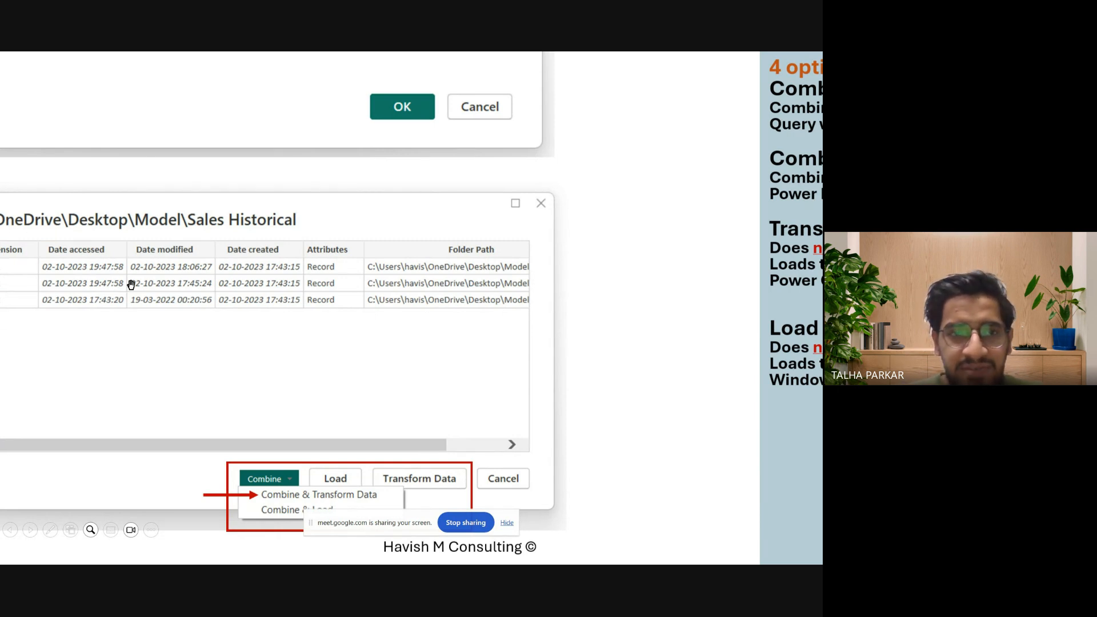
left_click_drag(131, 285, 327, 270)
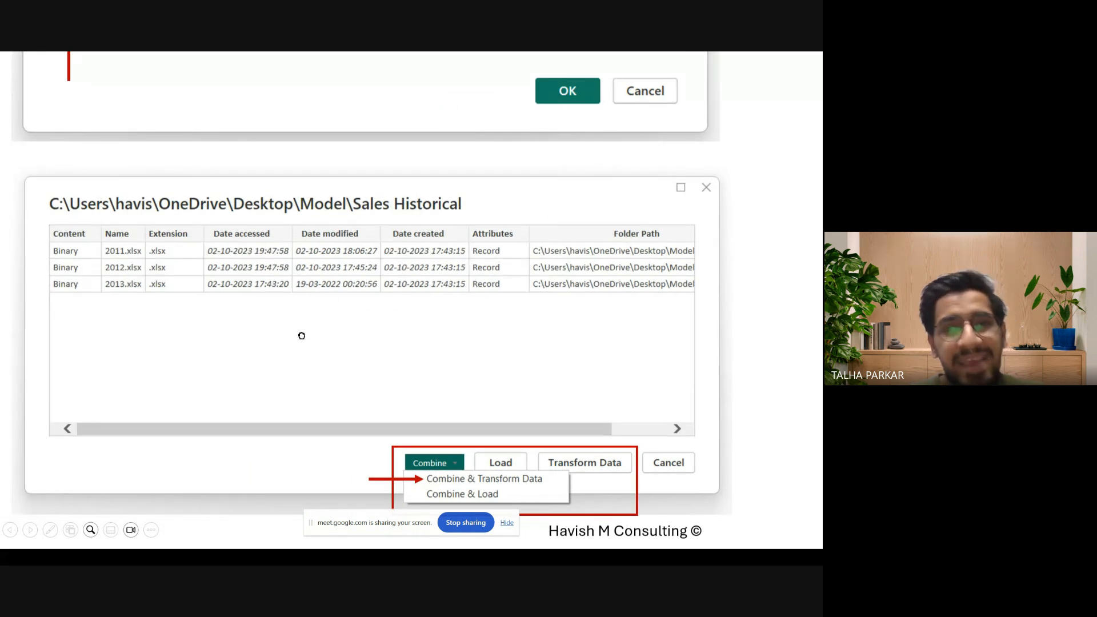
left_click_drag(301, 335, 218, 330)
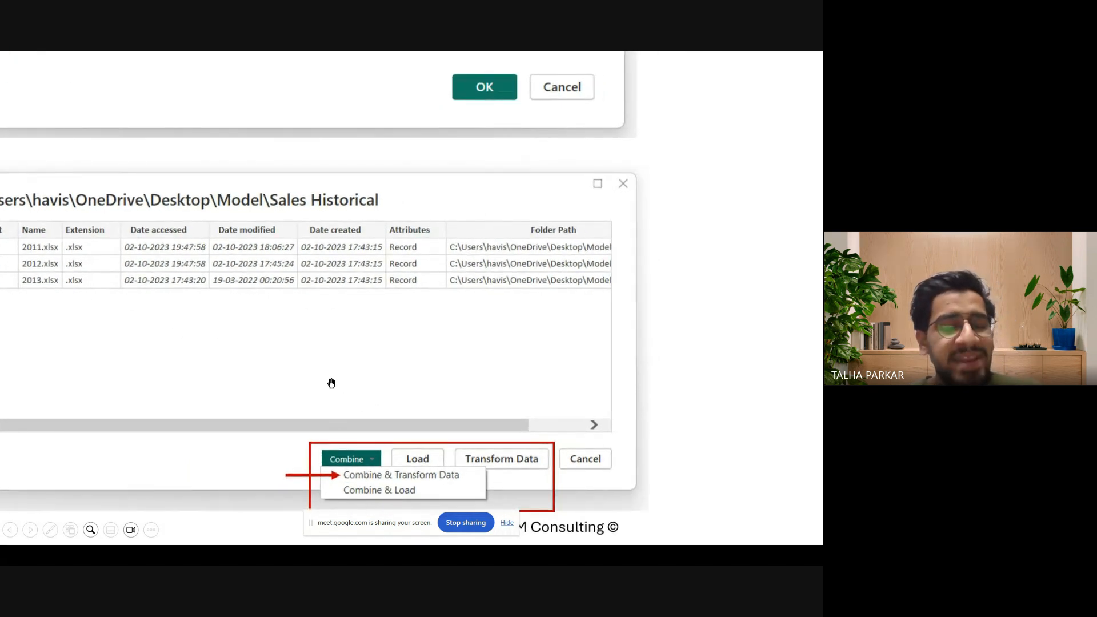
left_click_drag(332, 384, 411, 400)
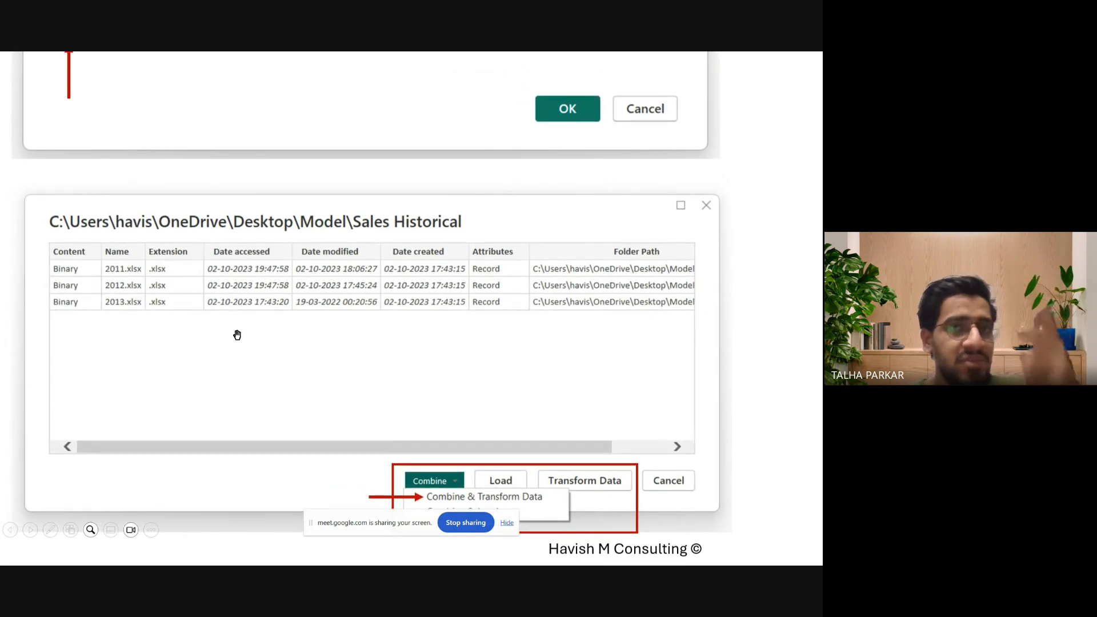
left_click_drag(345, 370, 294, 345)
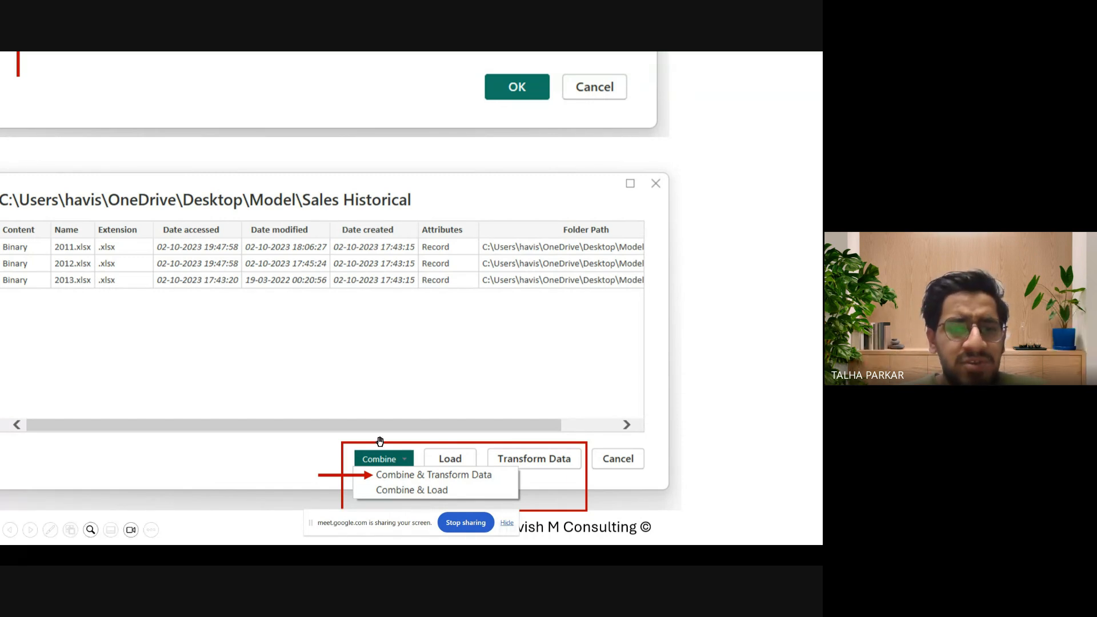
key("Escape")
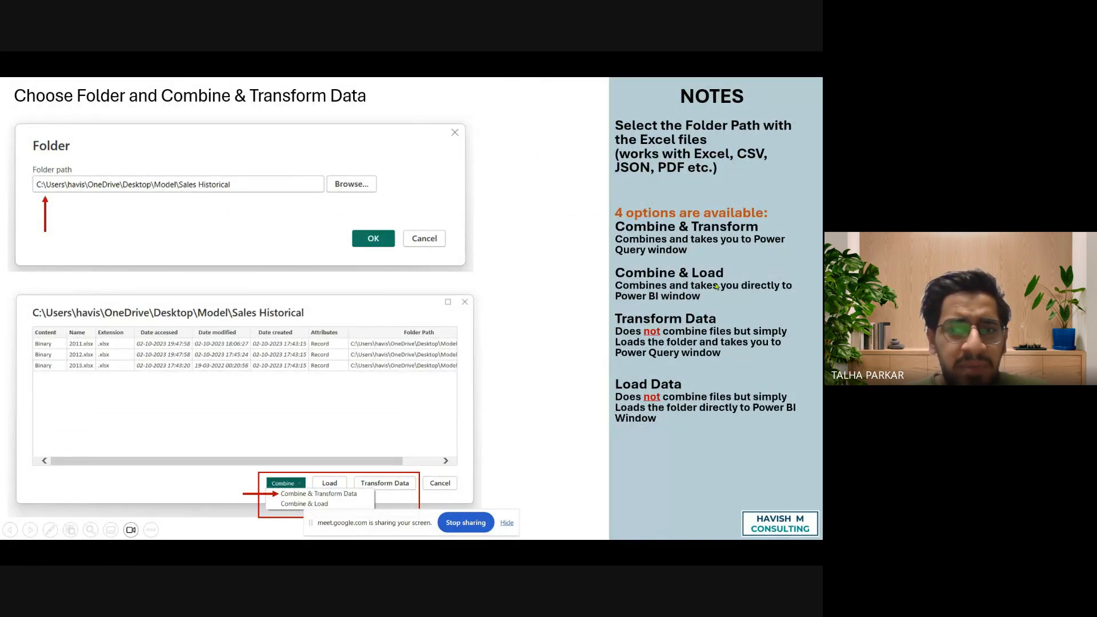
key("Right")
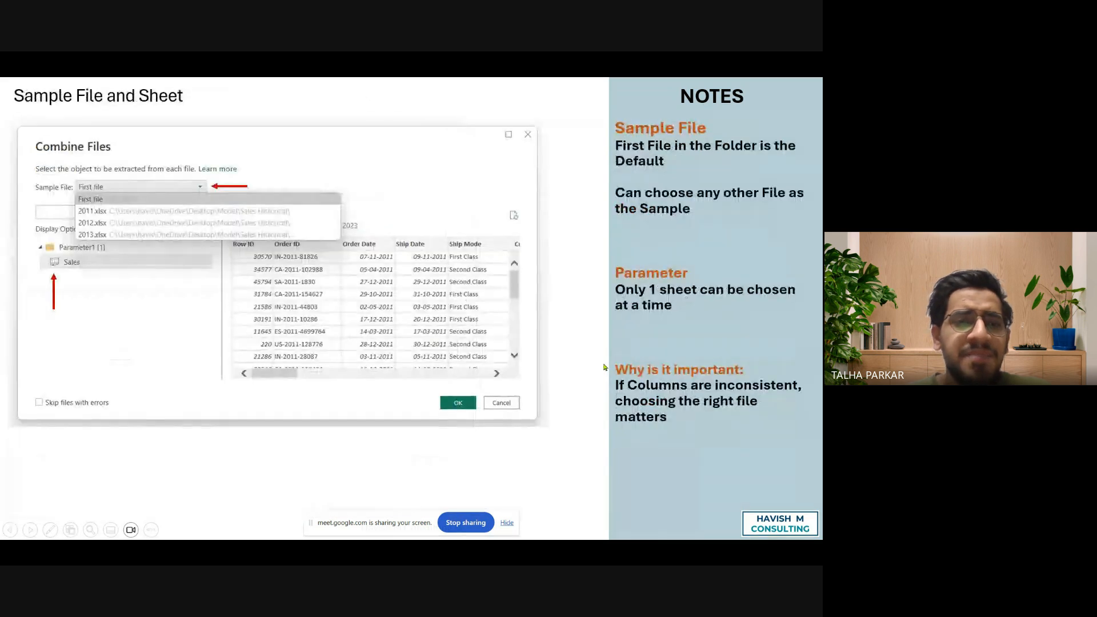
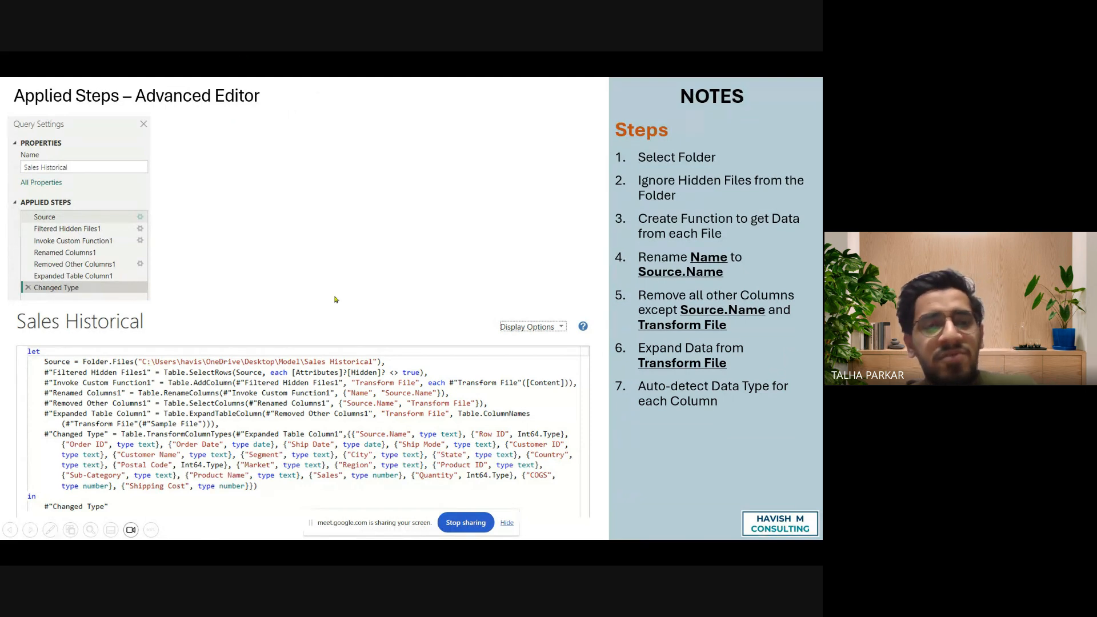
Examine the Source.Name filter lists and the Load more option on the See all Files slide, and proceed to Close & Apply
key("Right")
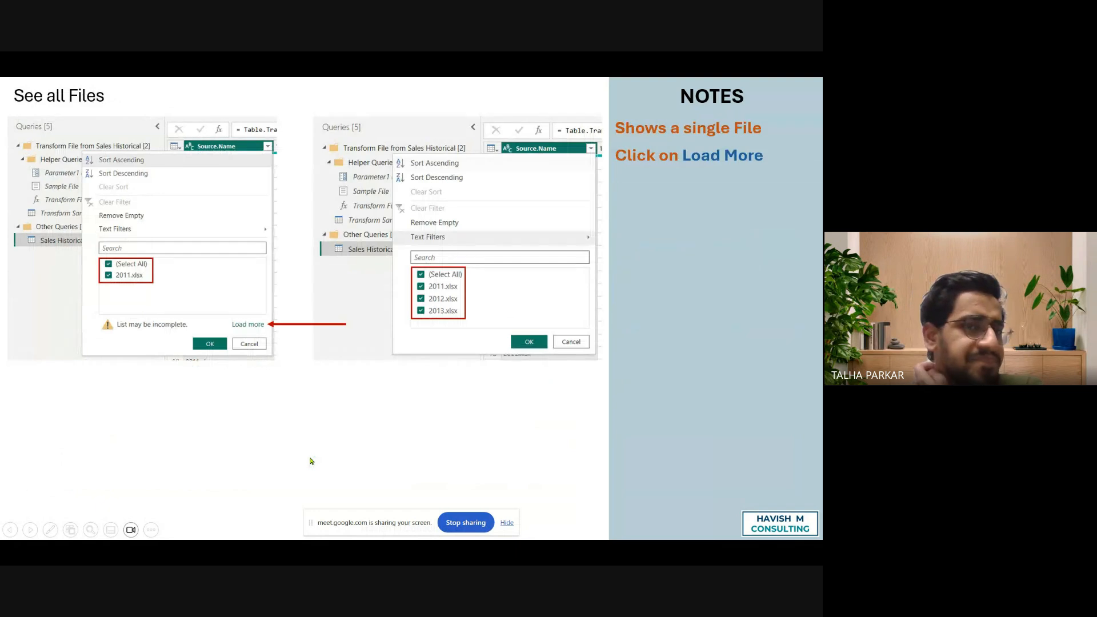
scroll(115, 330, "up", 2)
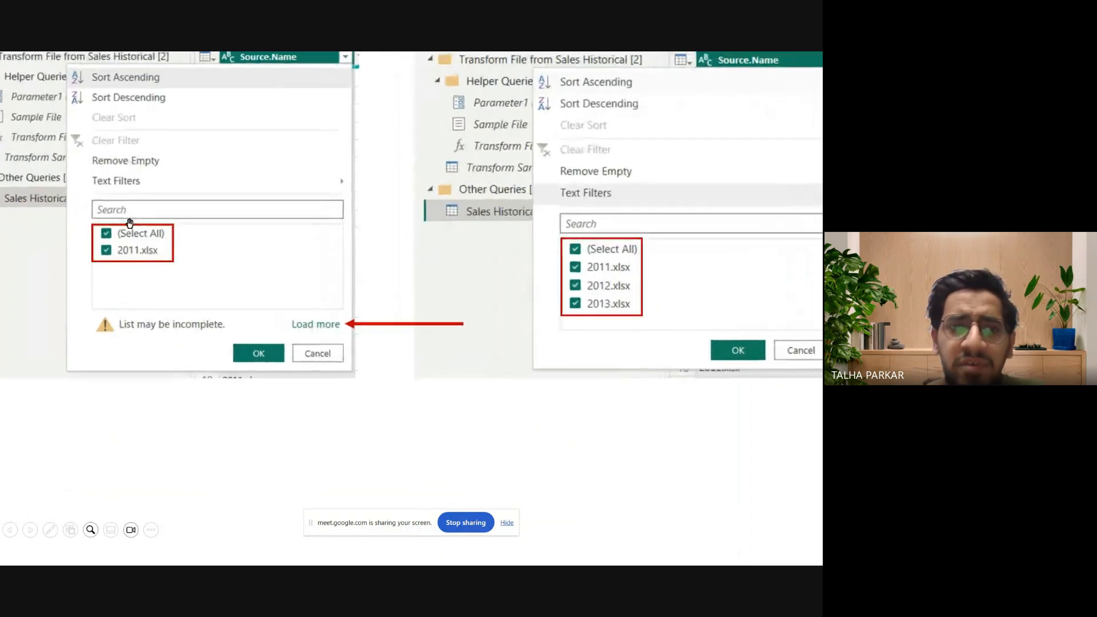
scroll(277, 257, "down", 1)
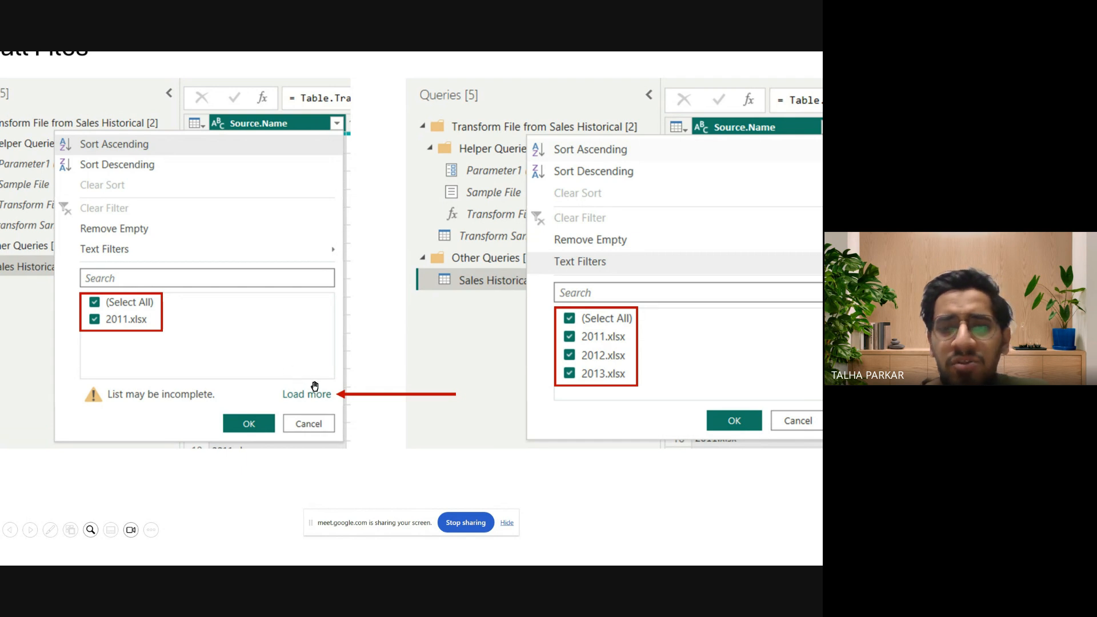
scroll(197, 371, "down", 1)
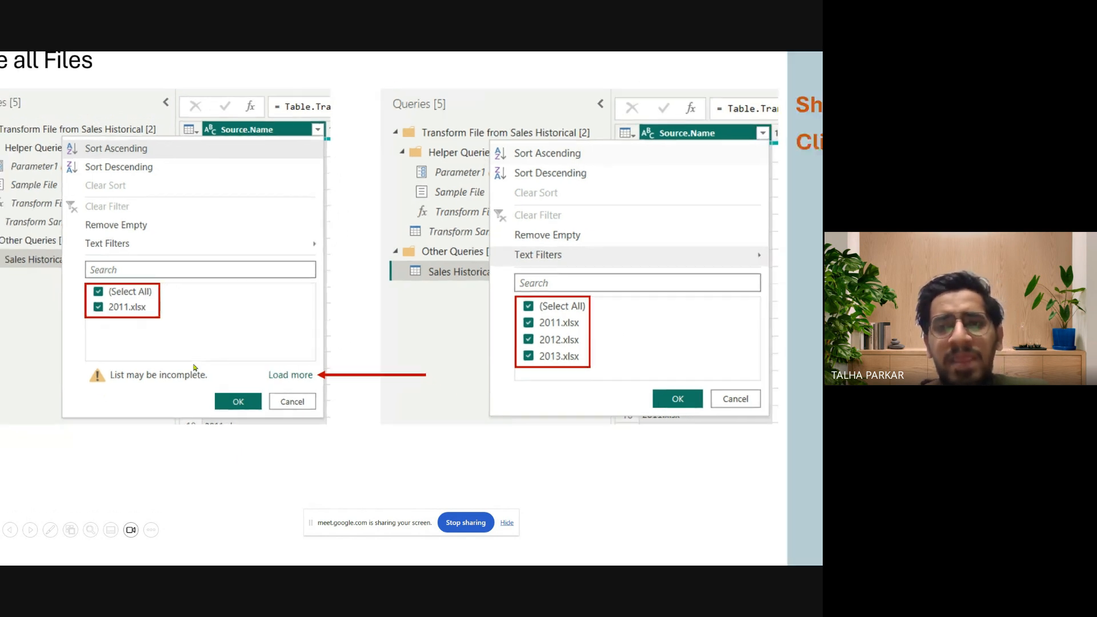
scroll(195, 368, "down", 2)
key("Right")
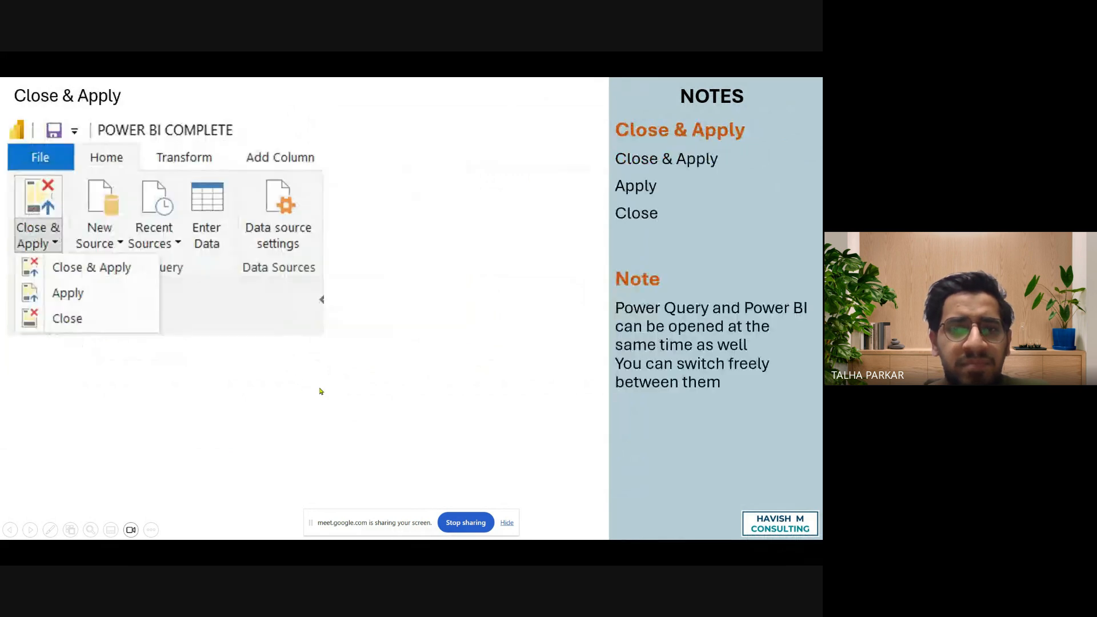
key("Left")
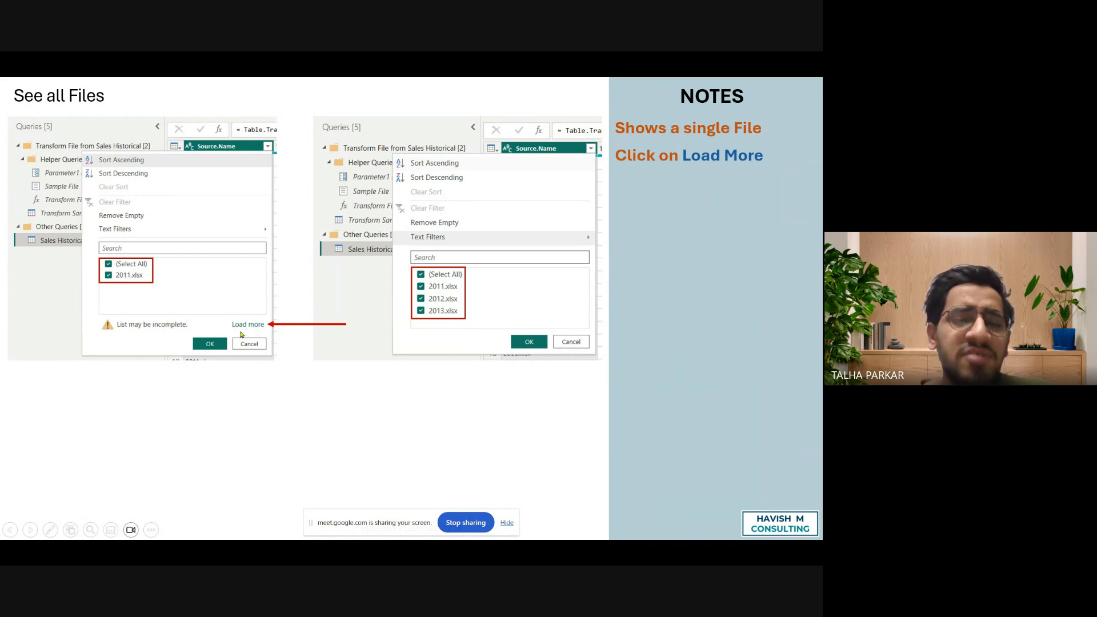
key("Right")
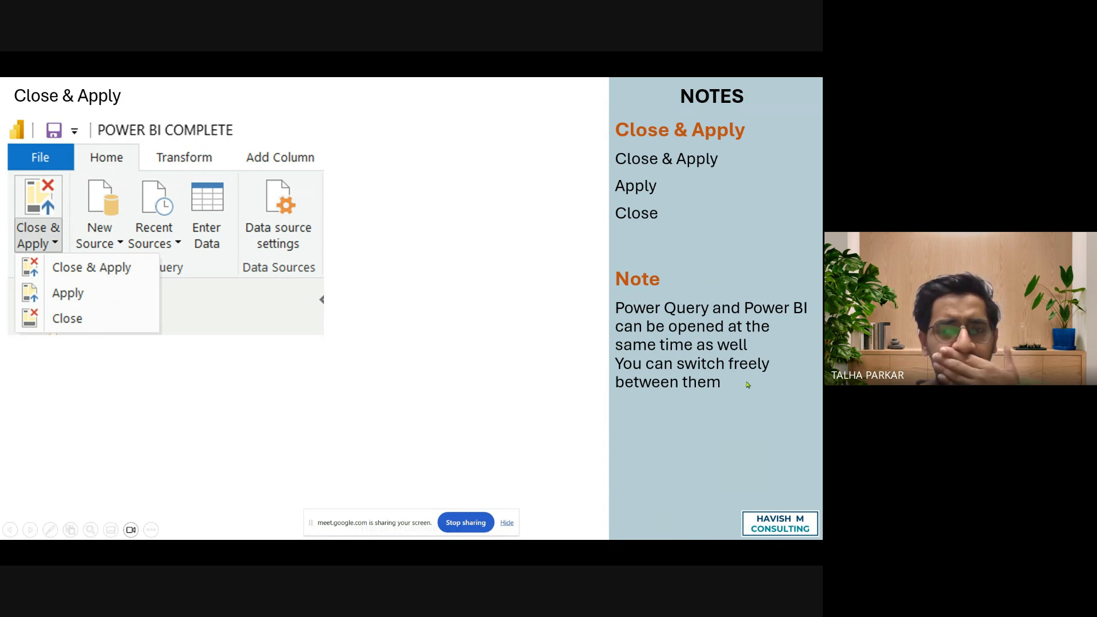
Present the Sales Current Folder question slide and go on to the Historical and Current queries slide
key("Right")
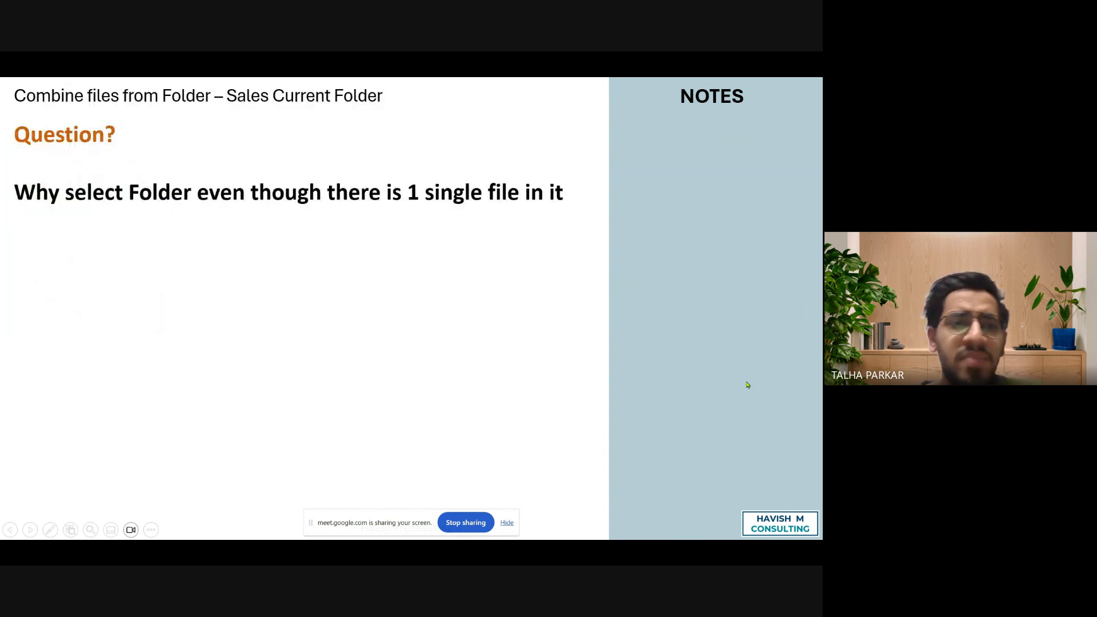
key("Right")
key("Left")
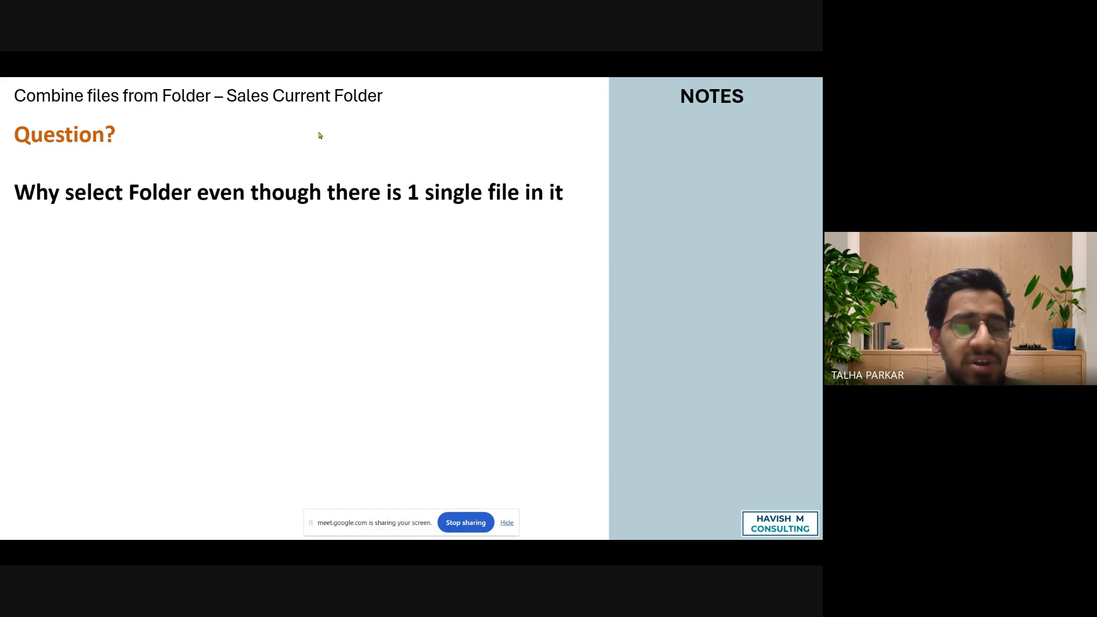
key("Right")
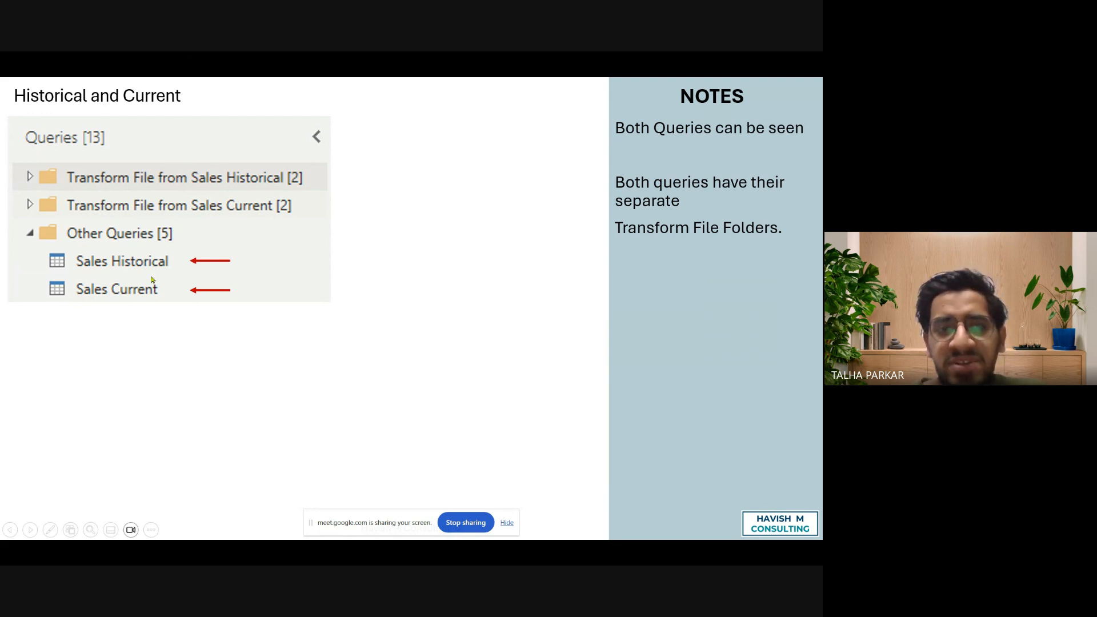
key("Right")
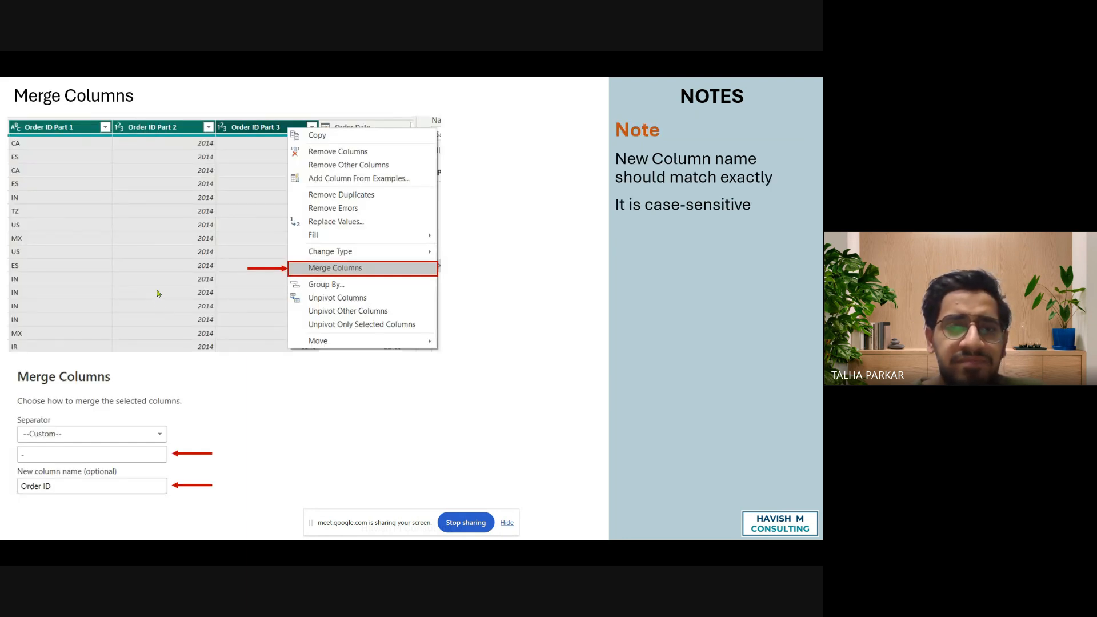
key("Left")
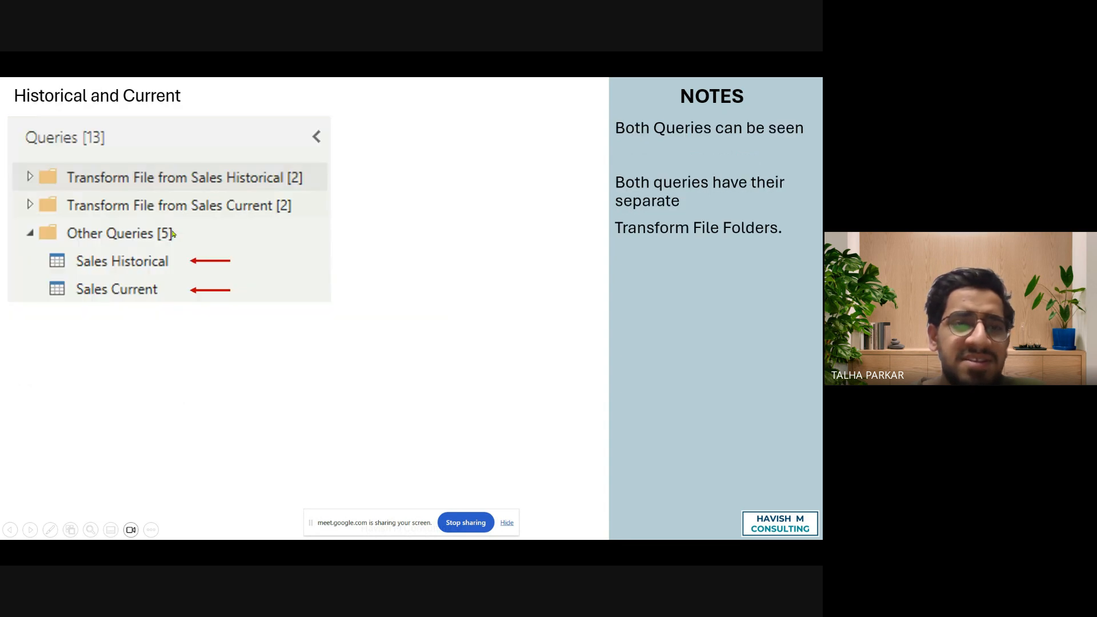
Show the Merge Columns slide and examine its separator and new column name settings up close
key("Right")
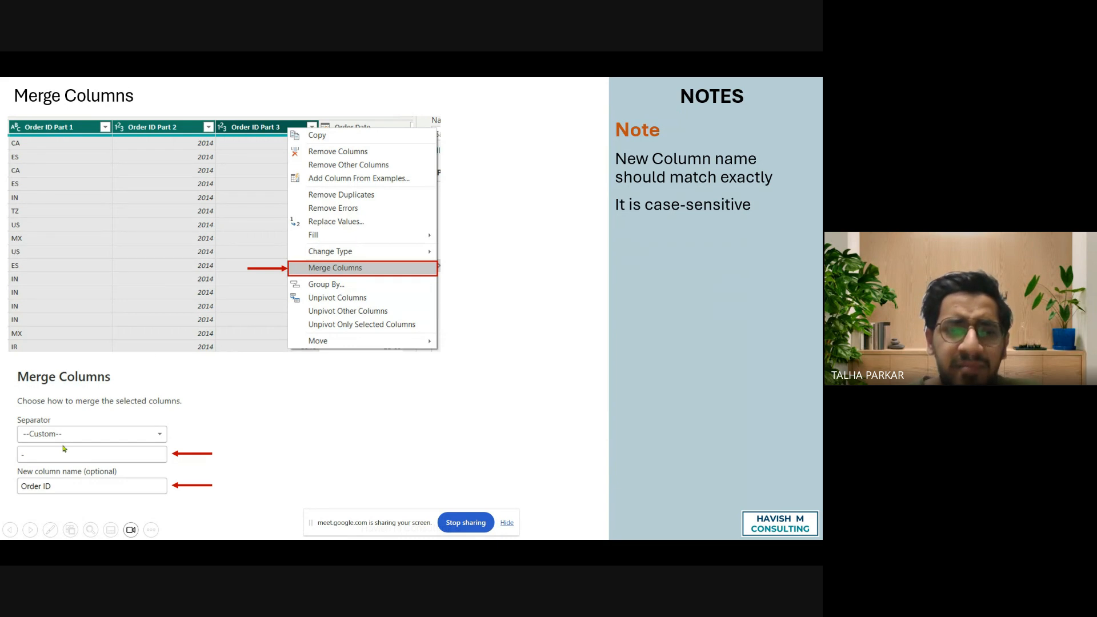
scroll(64, 449, "up", 2)
left_click_drag(343, 323, 359, 300)
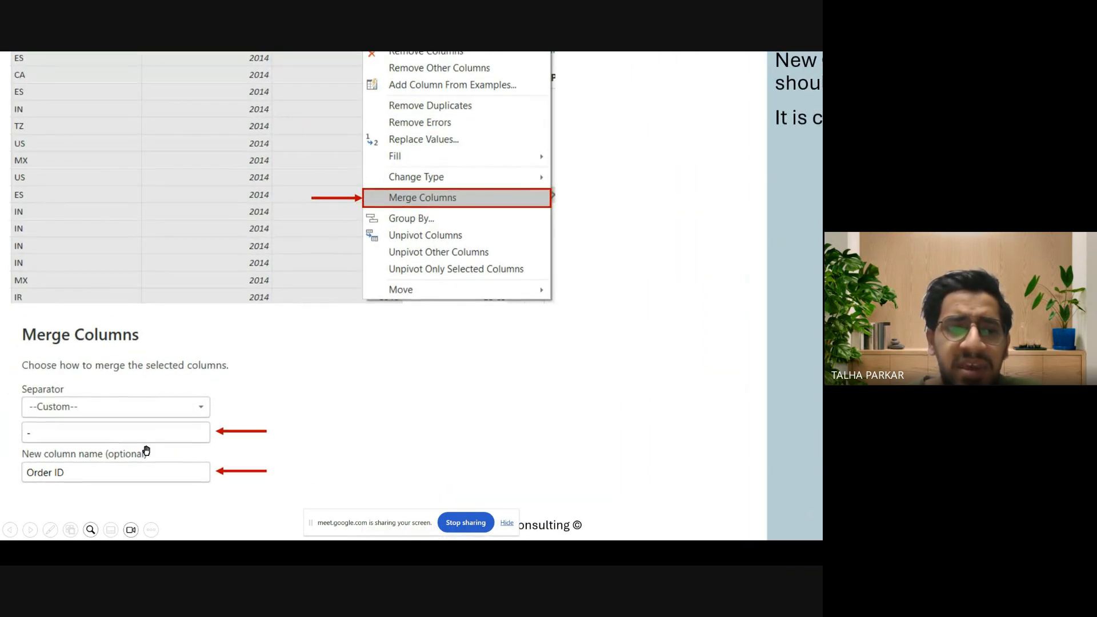
scroll(59, 455, "up", 3)
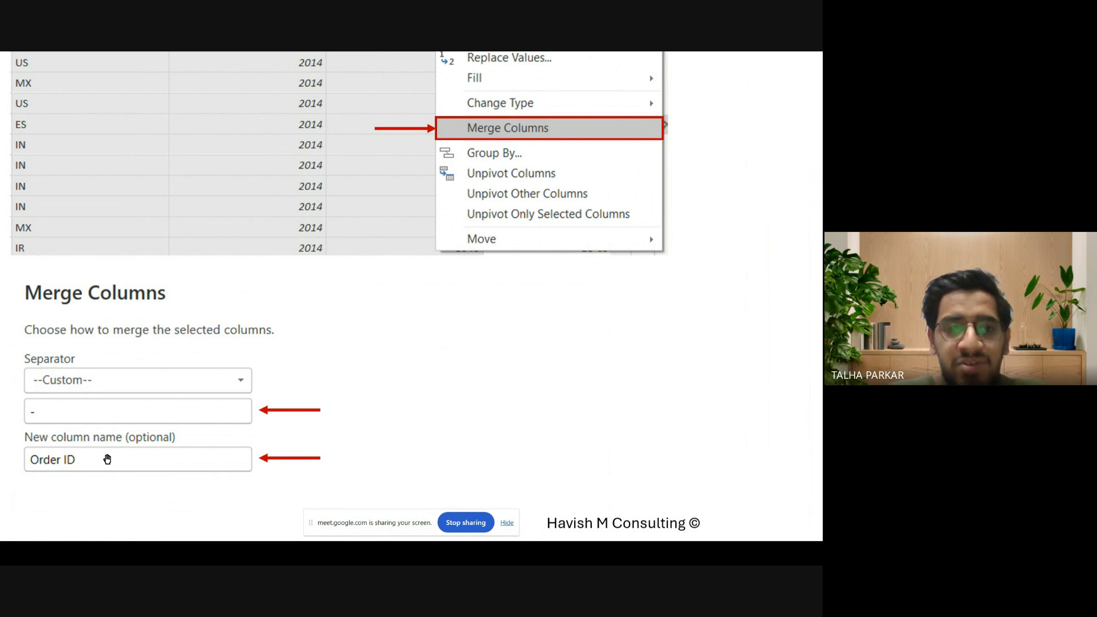
key("Escape")
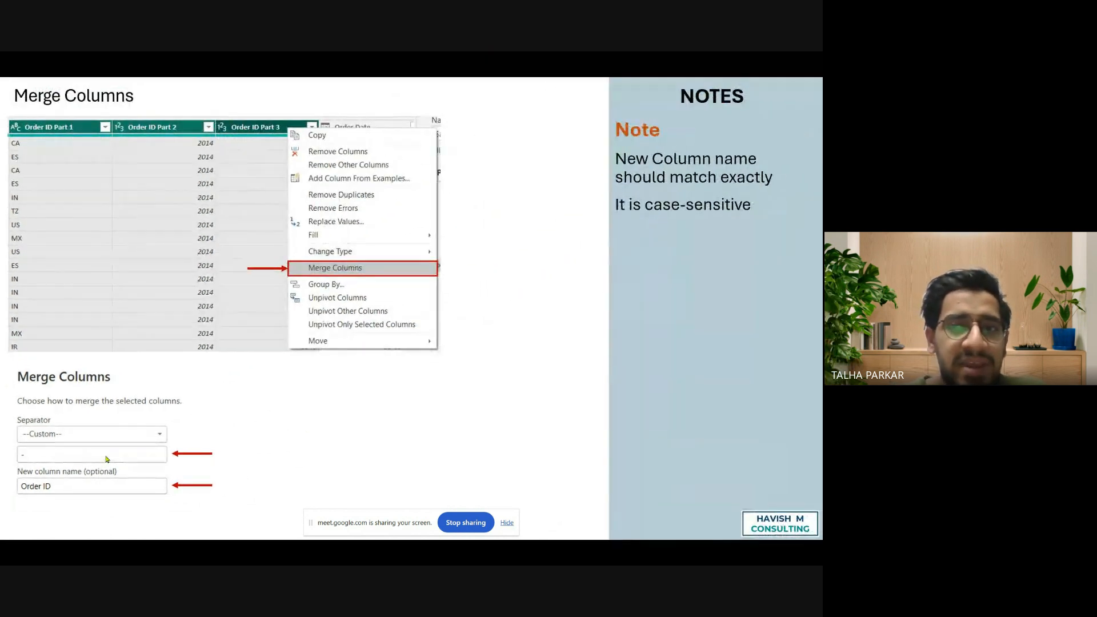
Show the Merge Columns formula slide and turn on the laser pointer
key("Right")
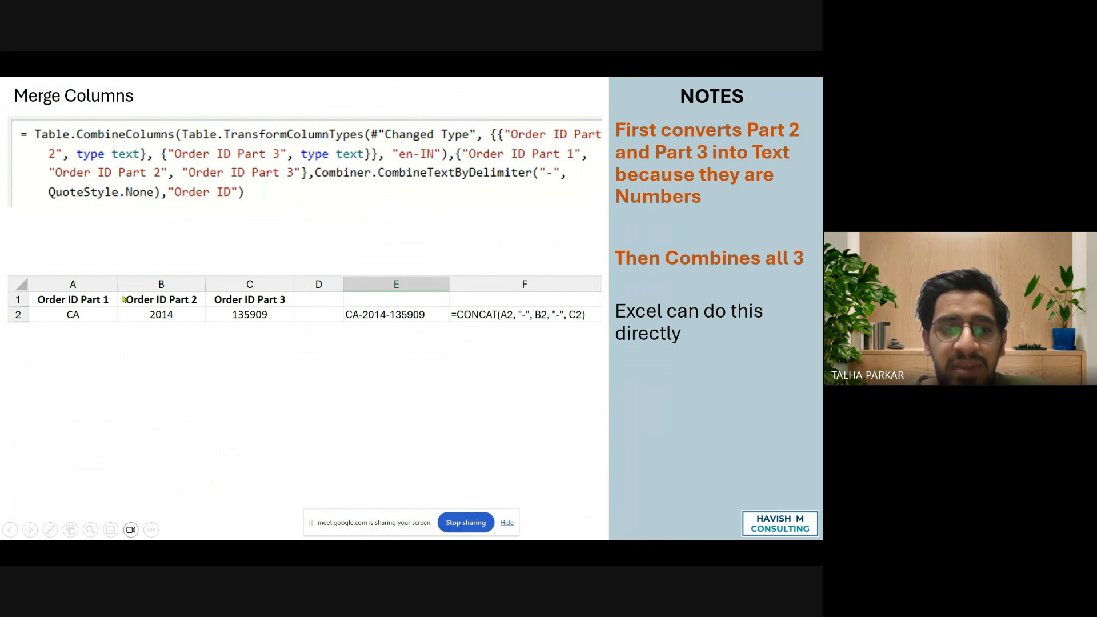
left_click(52, 532)
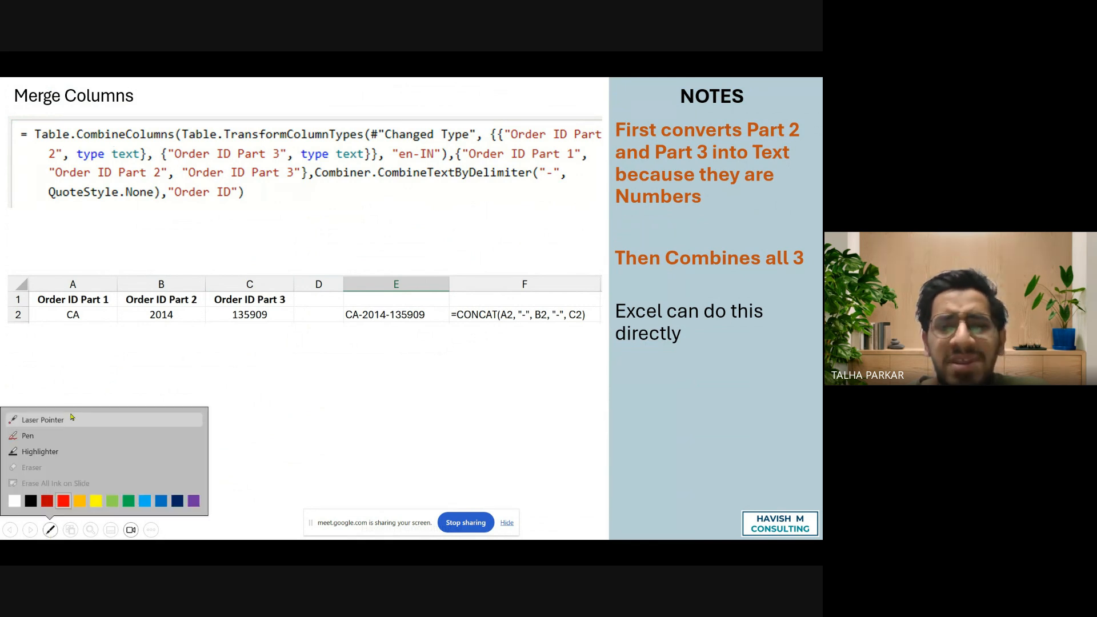
left_click(73, 419)
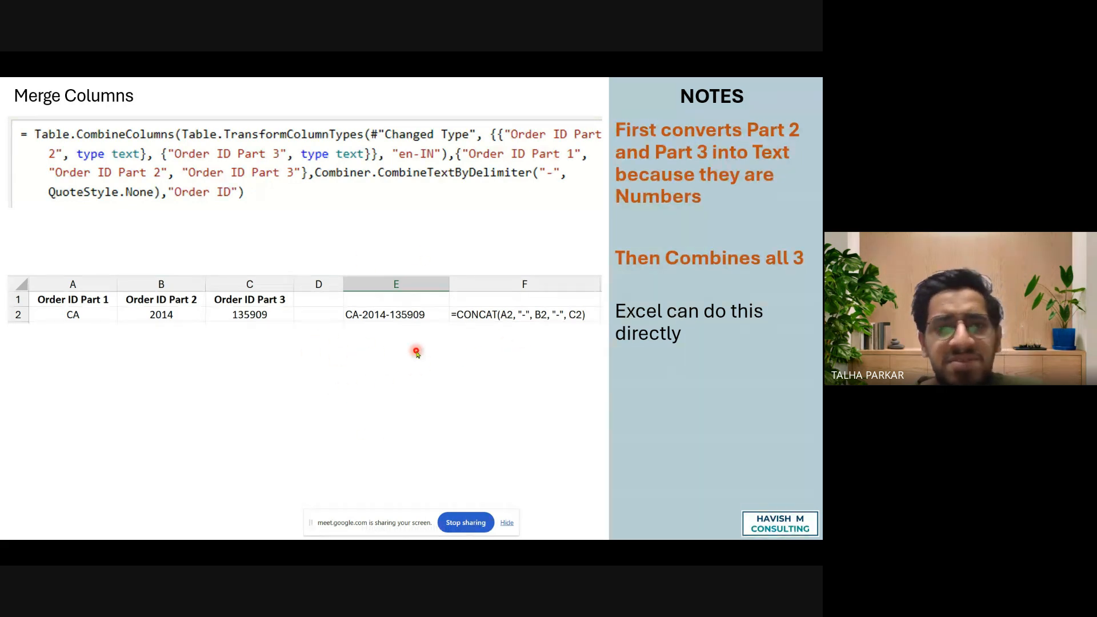
Show the Split Column slide and examine the City State Country column and the By Delimiter option up close
key("Right")
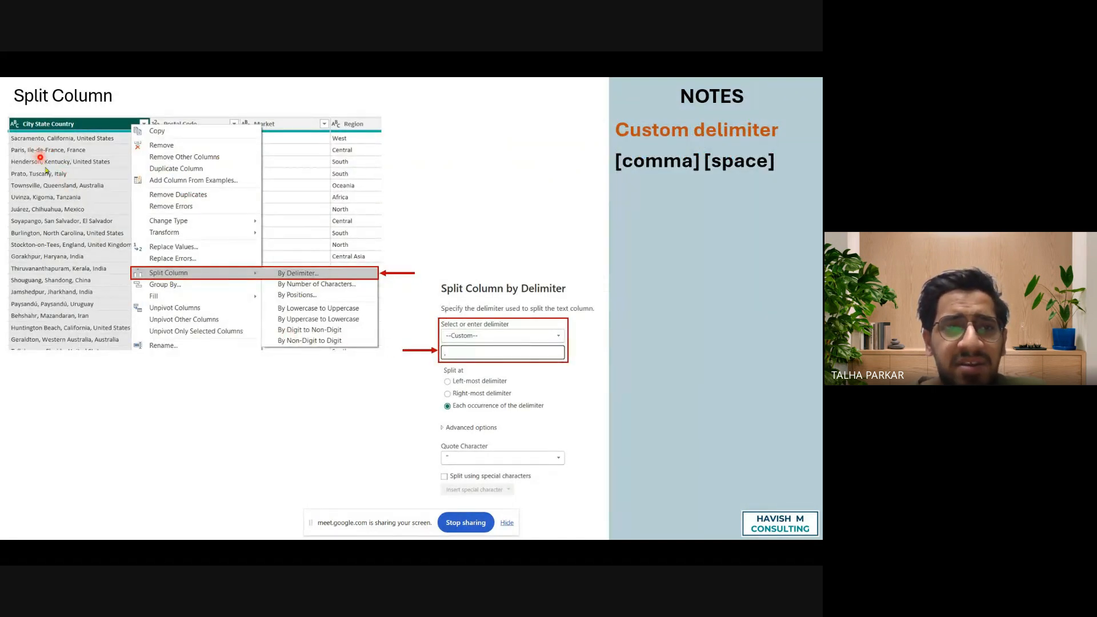
scroll(54, 184, "up", 1)
scroll(54, 185, "up", 3)
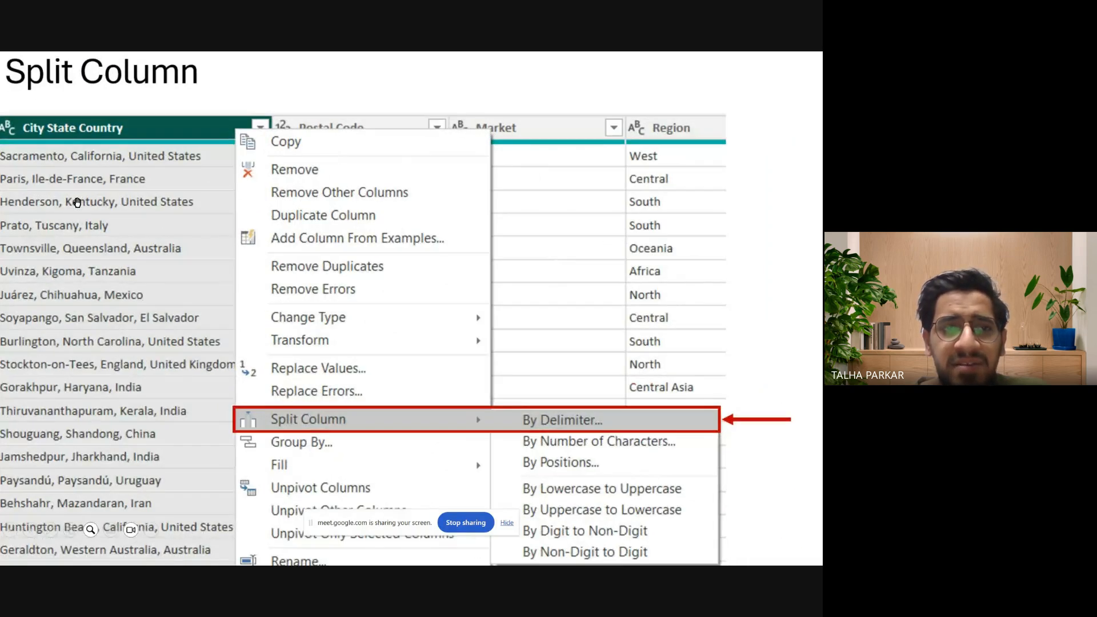
left_click_drag(57, 170, 83, 201)
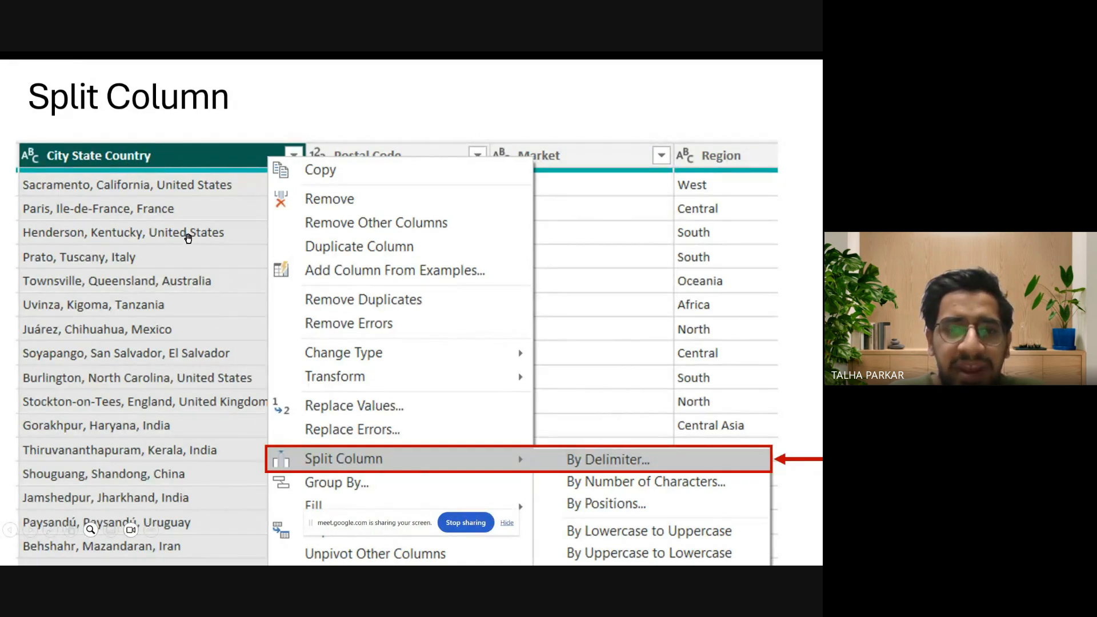
left_click_drag(490, 440, 429, 304)
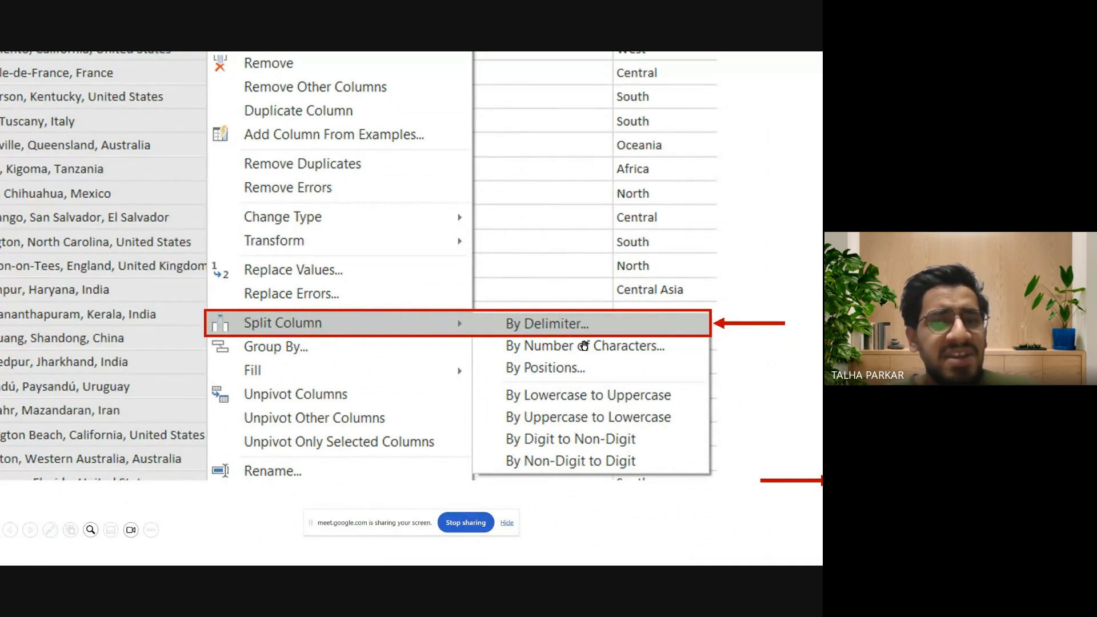
Examine the custom comma delimiter and the Split at options on the Split Column slide up close
key("Escape")
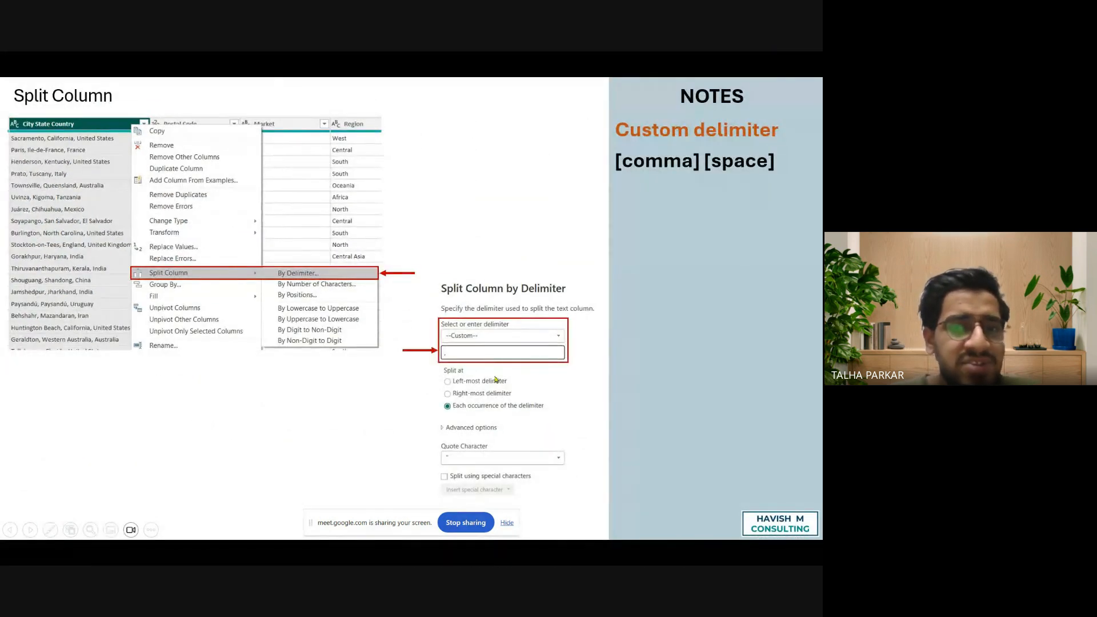
scroll(496, 379, "up", 3)
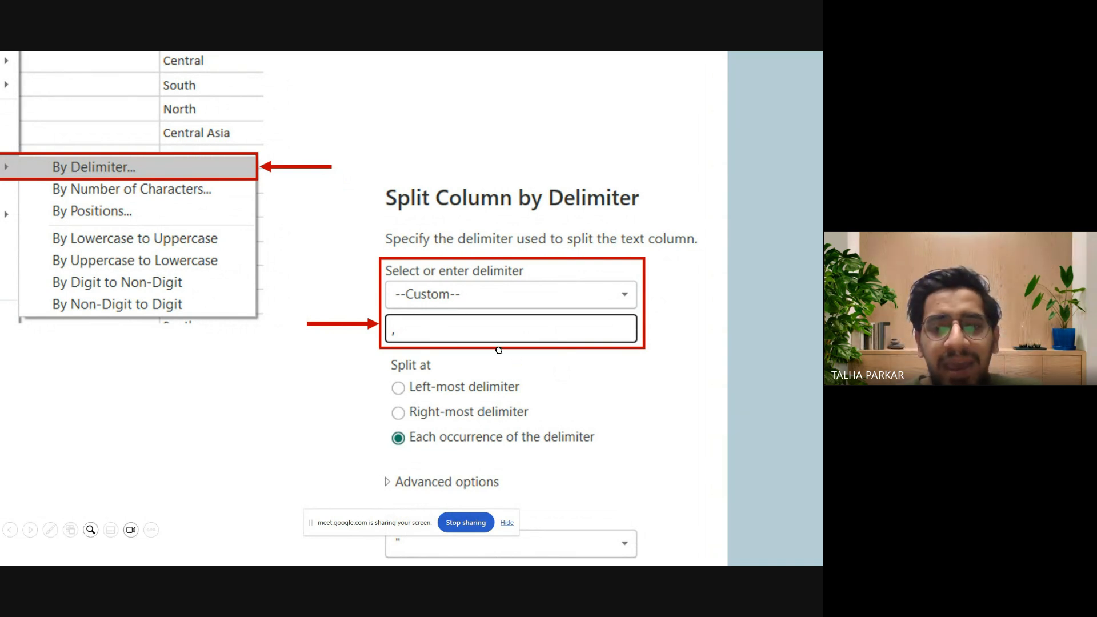
key("Escape")
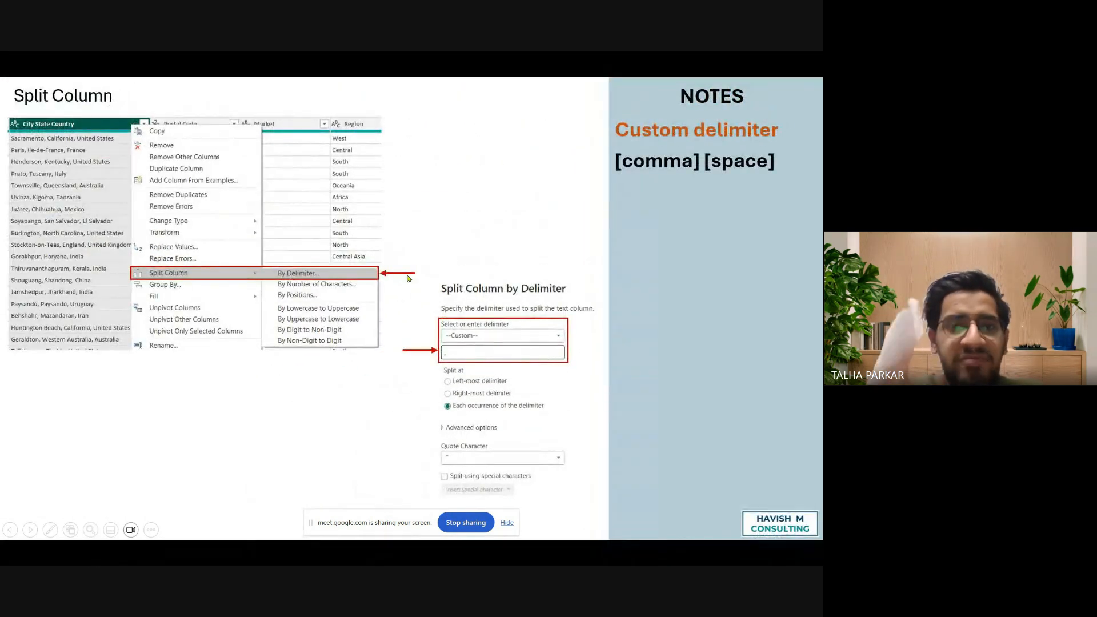
key("Right")
key("Left")
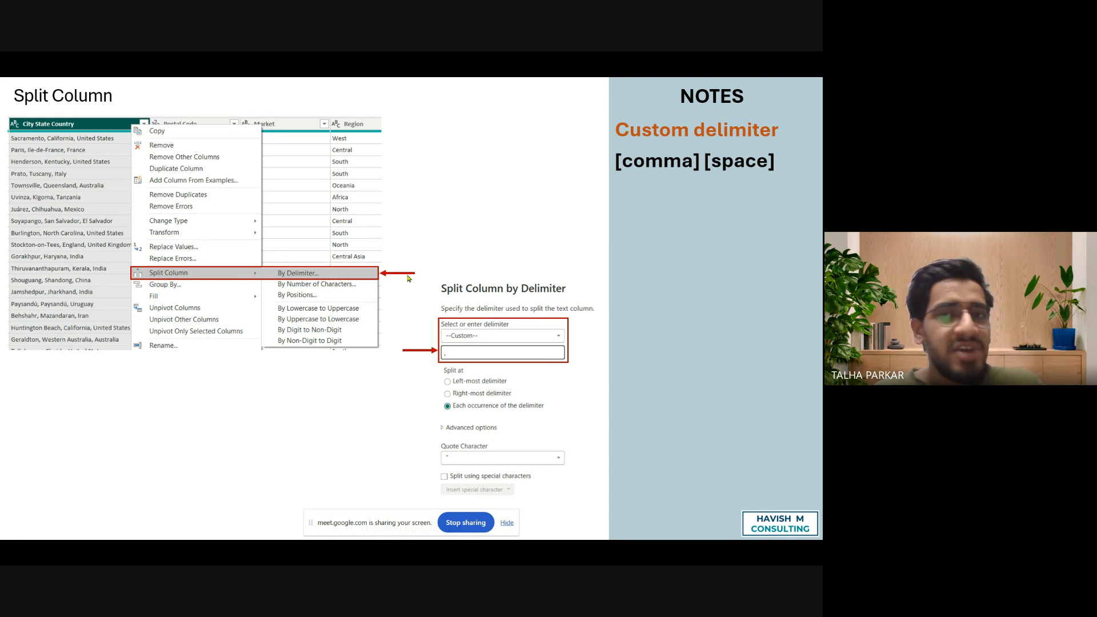
Show the Append Queries slide and examine the Append Queries as New option up close
key("Right")
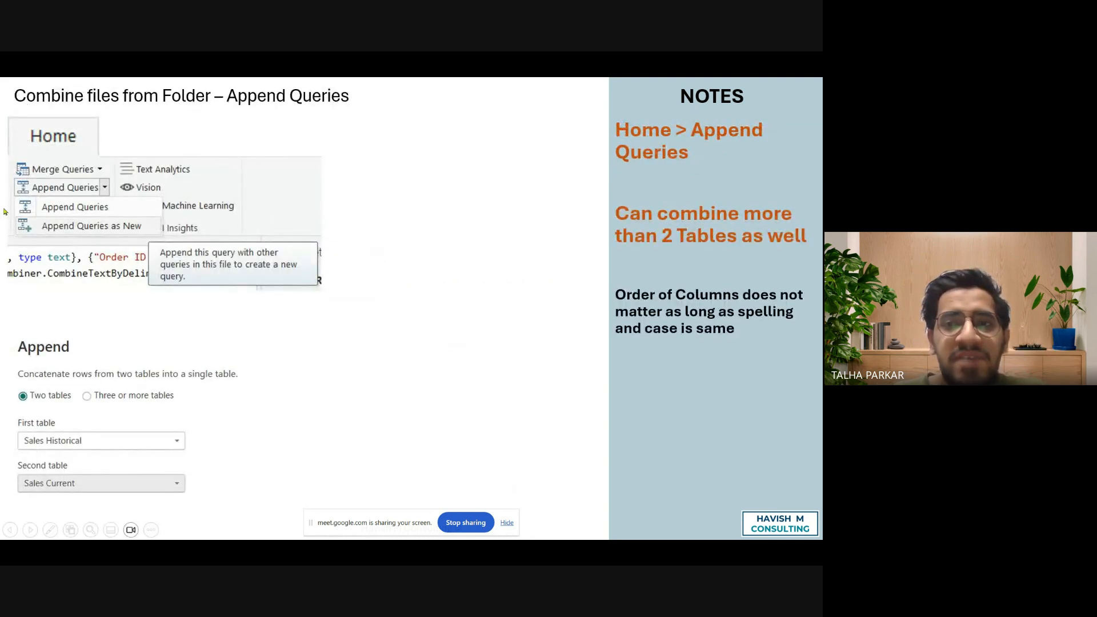
scroll(5, 211, "up", 3)
left_click_drag(89, 239, 147, 257)
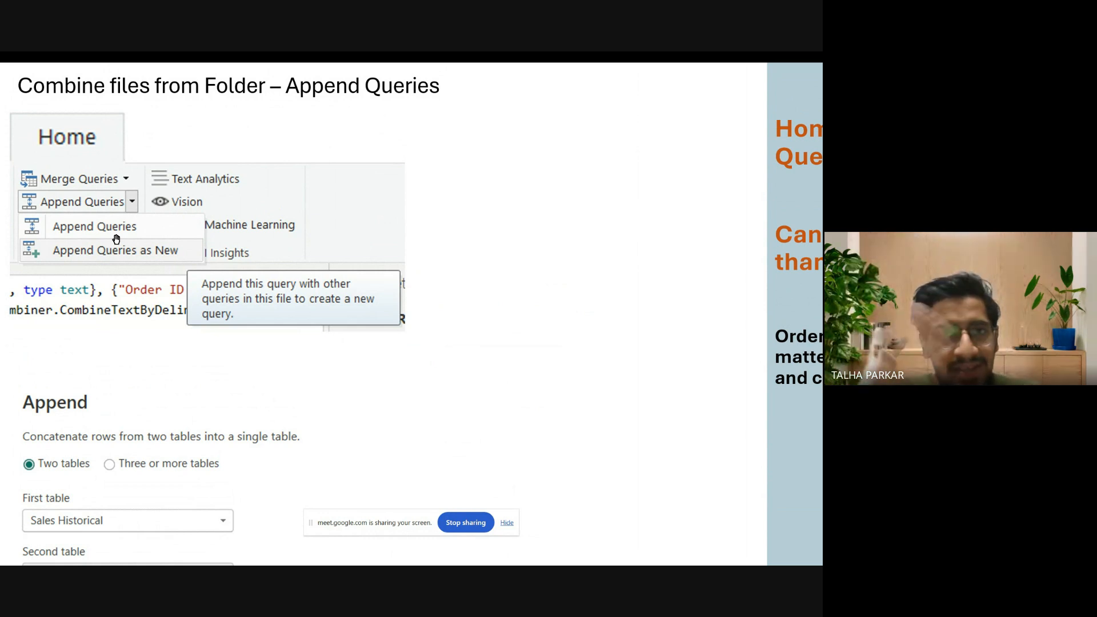
scroll(2, 209, "up", 3)
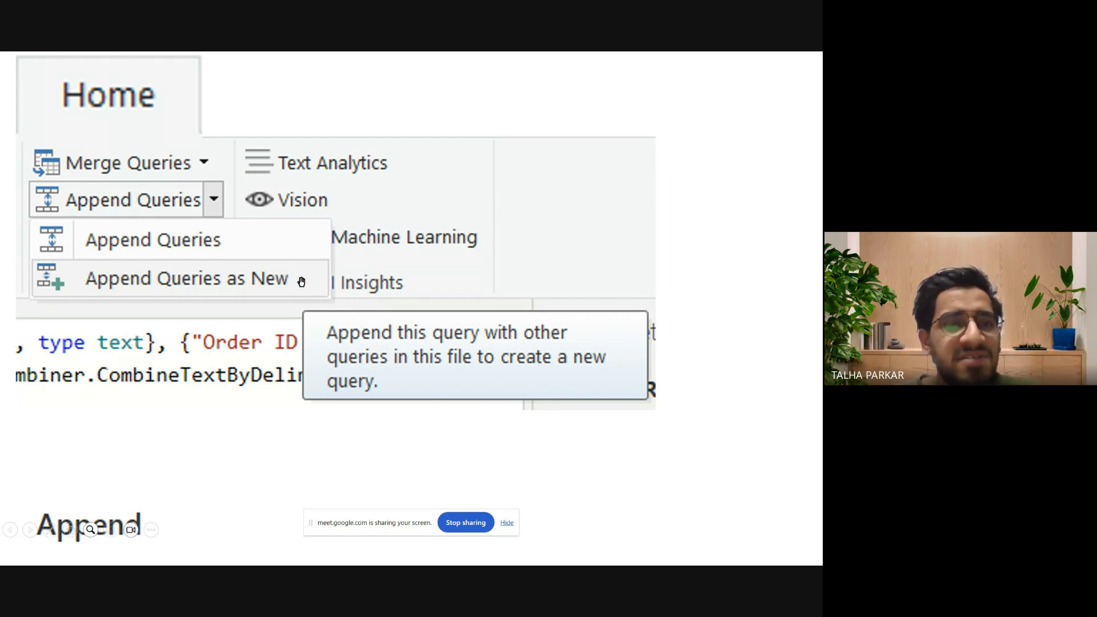
scroll(266, 281, "down", 3)
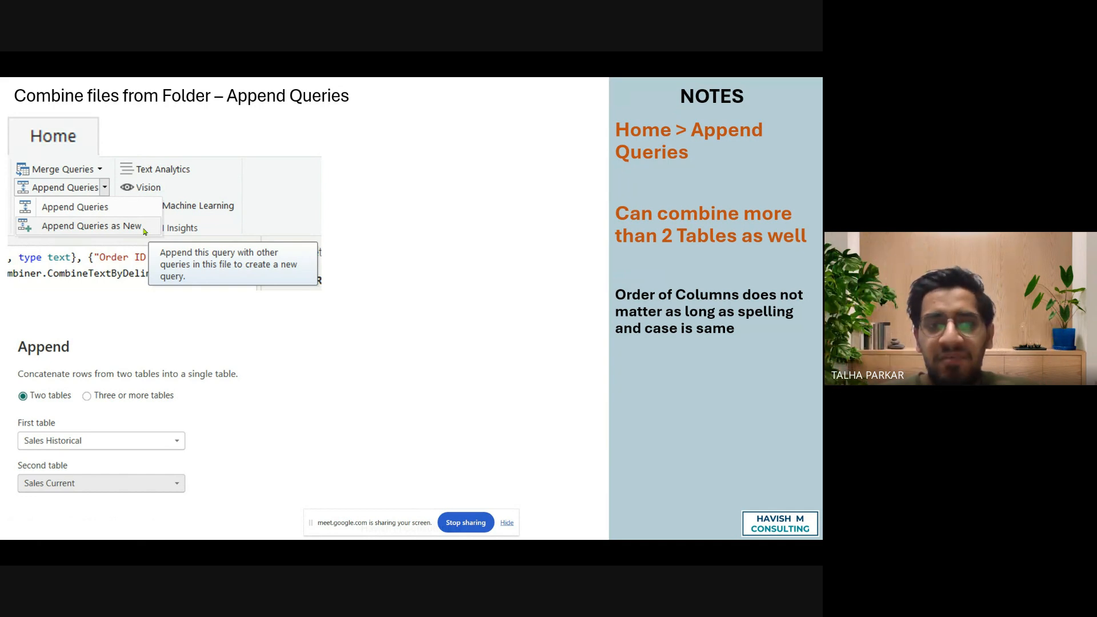
Examine the Append settings for Sales Historical and Sales Current and the note on column order up close
scroll(133, 393, "up", 3)
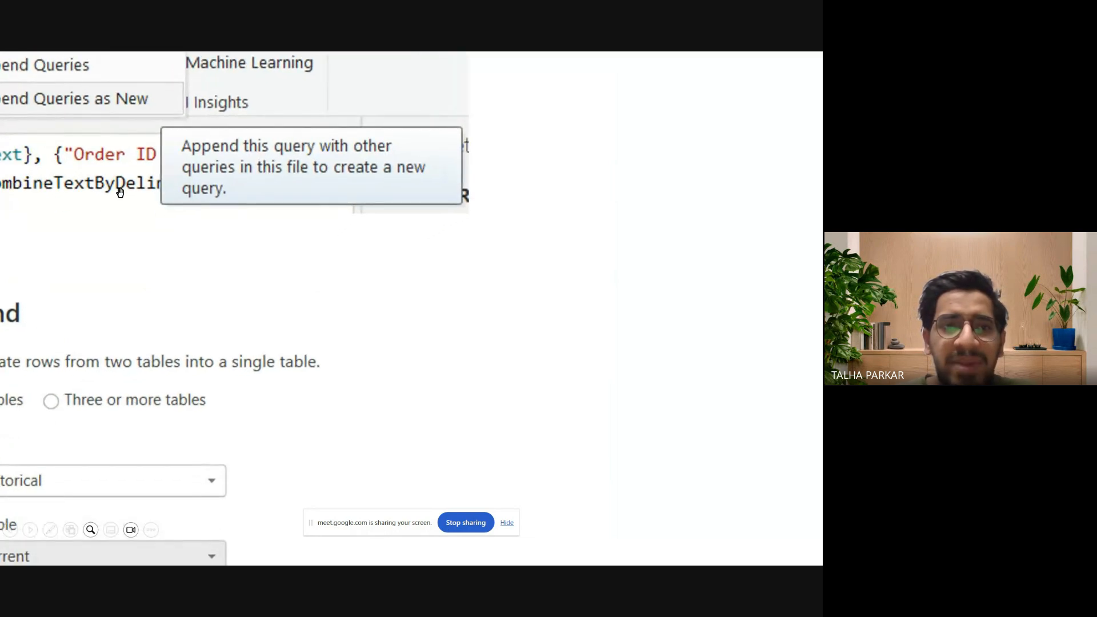
left_click_drag(129, 301, 232, 184)
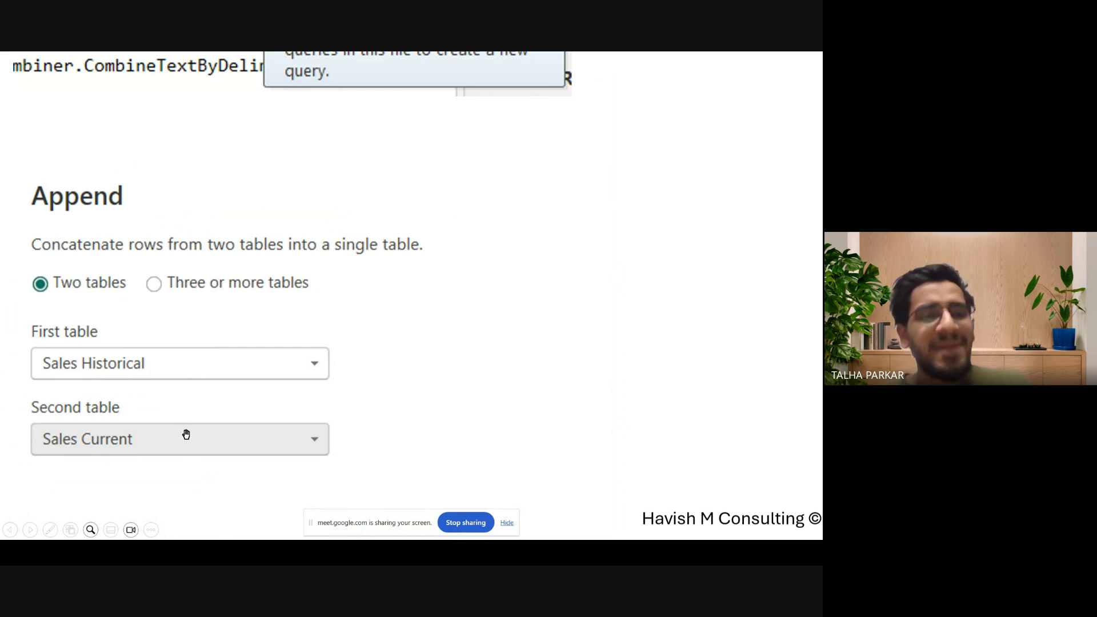
scroll(305, 419, "down", 3)
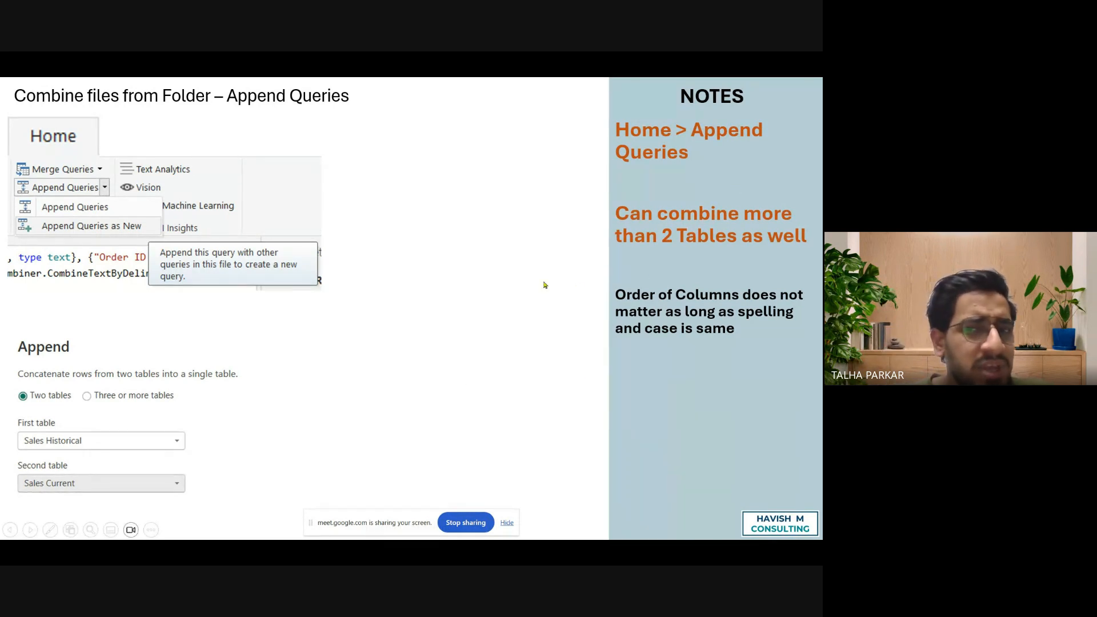
scroll(652, 315, "up", 2)
left_click_drag(764, 331, 712, 318)
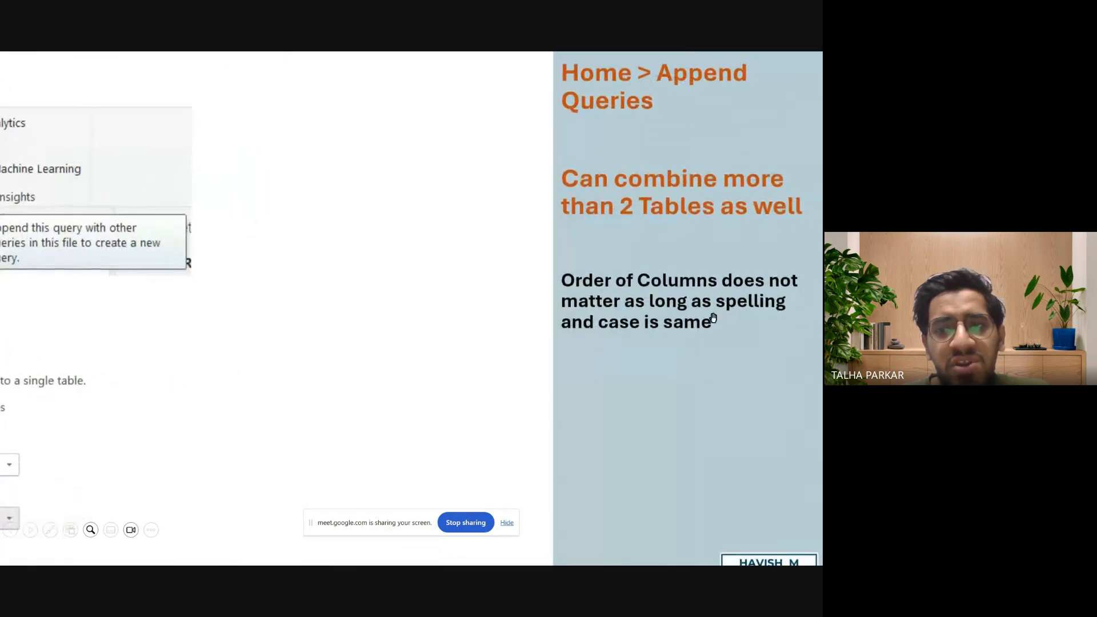
scroll(689, 335, "down", 2)
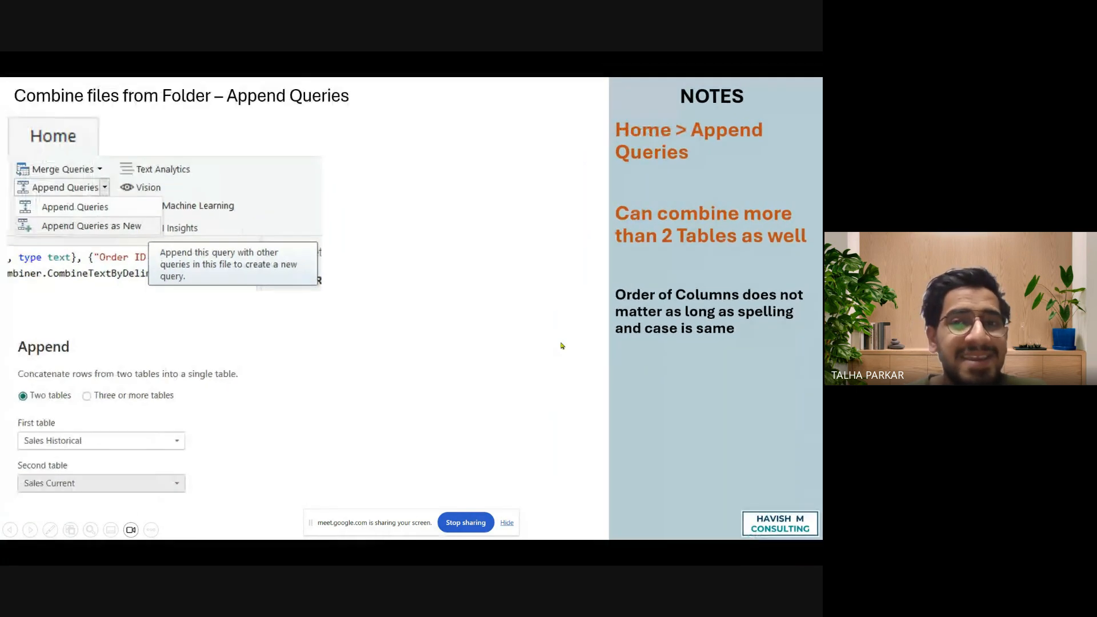
Show the Table.Combine formula slide and examine its list of Sales Historical, Sales Current and Fact_Sales queries up close
key("Right")
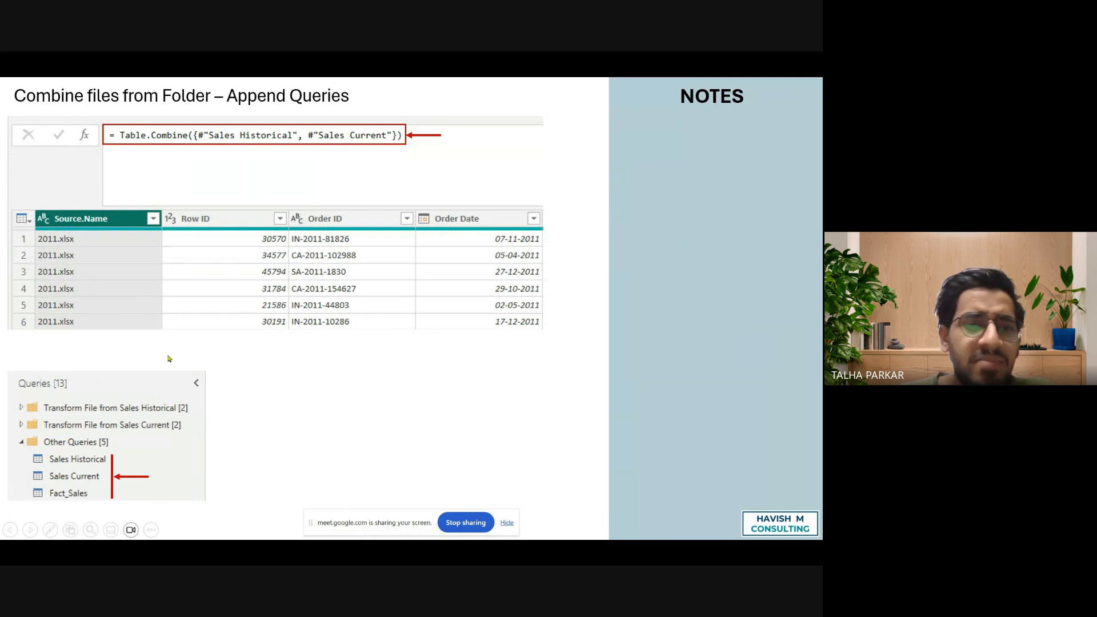
scroll(143, 482, "up", 3)
left_click_drag(80, 498, 171, 421)
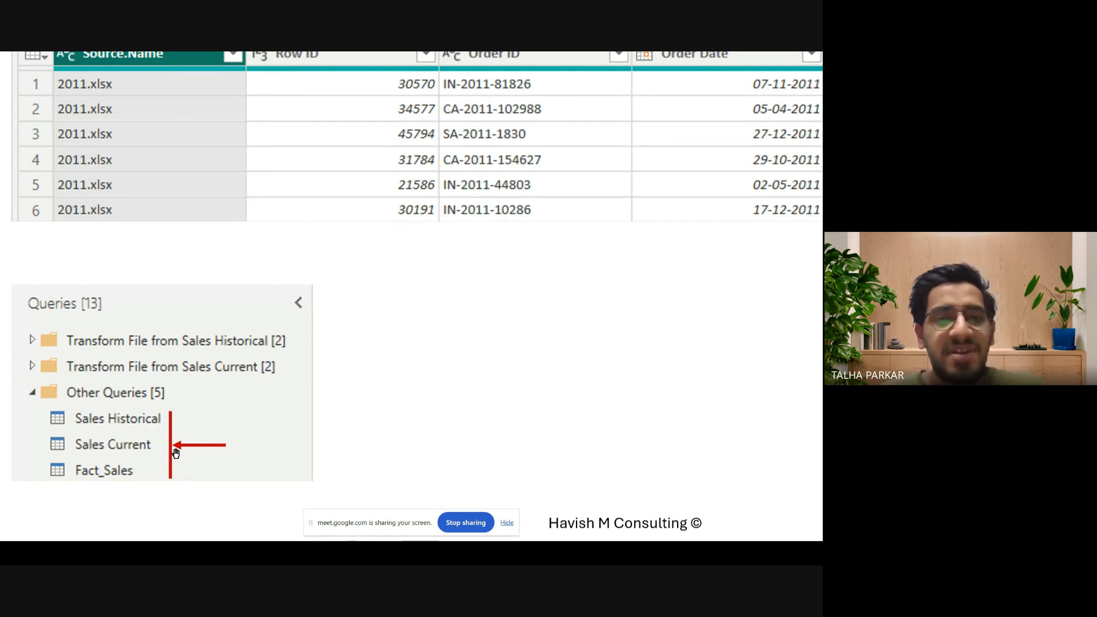
scroll(176, 454, "down", 3)
Show the slide on deleting source queries, examine the Sales Historical example up close, and end the slide show
key("Right")
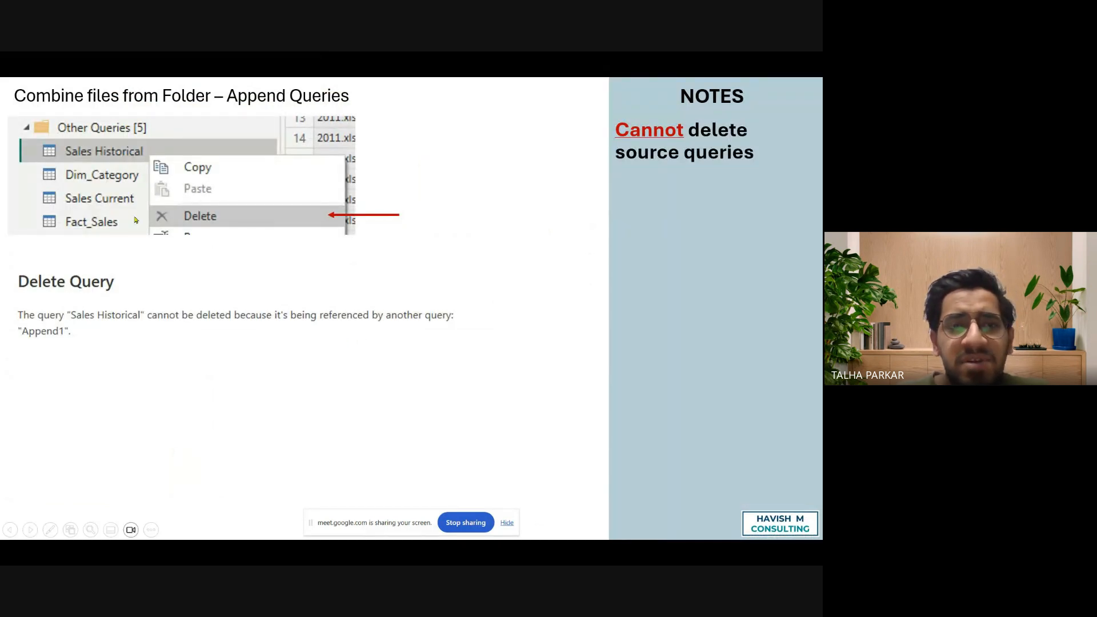
scroll(136, 220, "up", 3)
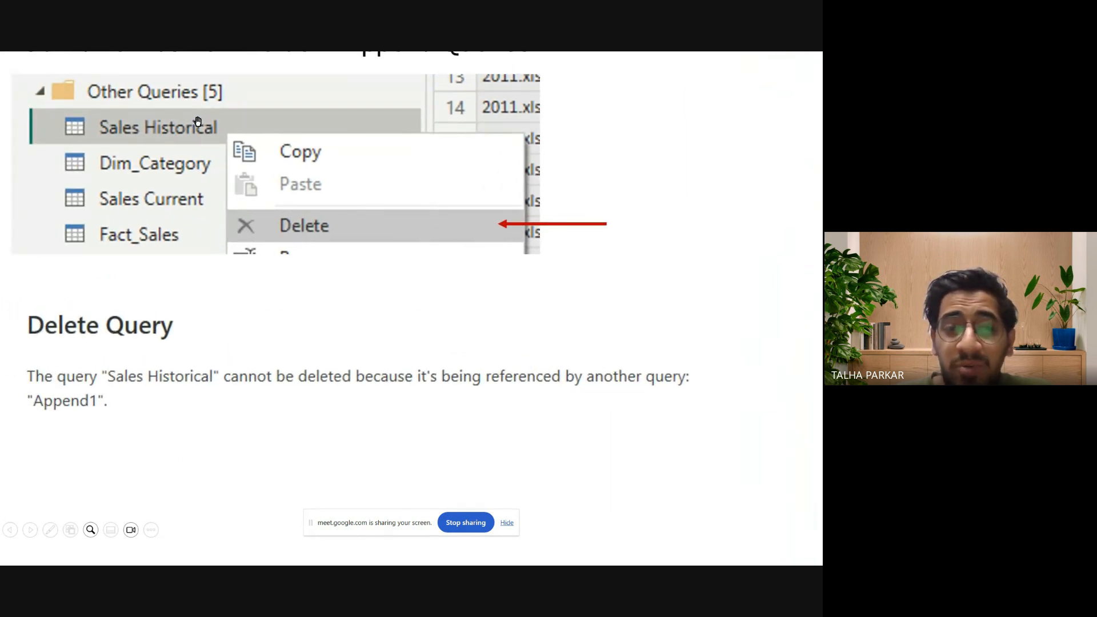
key("Escape")
key("Escape")
Switch to the Power Query Editor of the 20th Dec file and display the Fact_Sales query
key("alt+Tab")
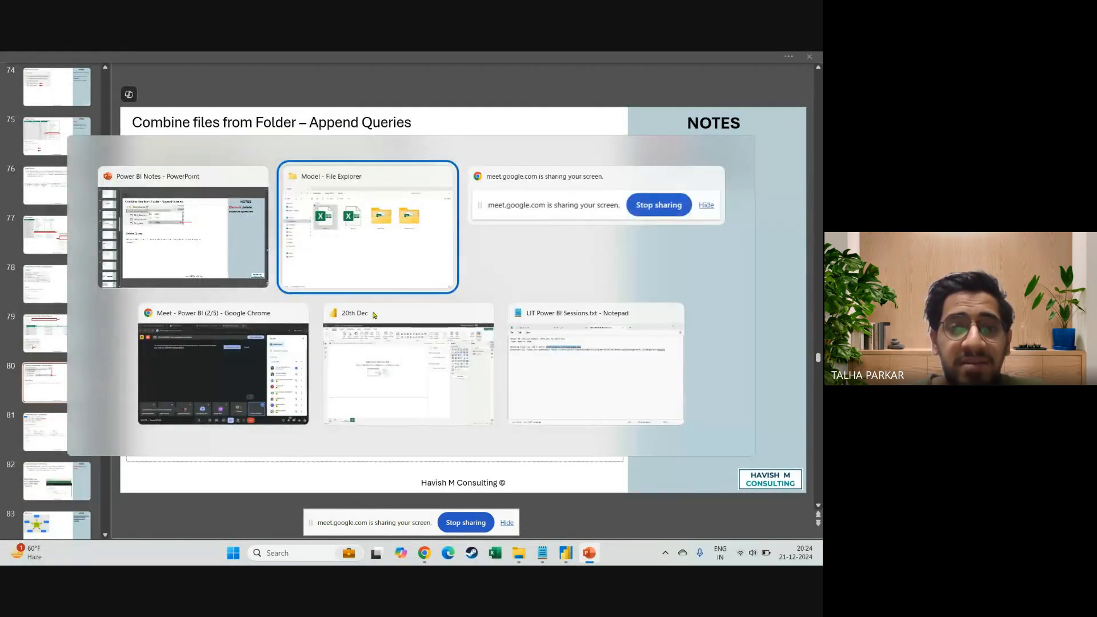
key("alt+Tab")
key("alt+Tab")
key("alt+Tab")
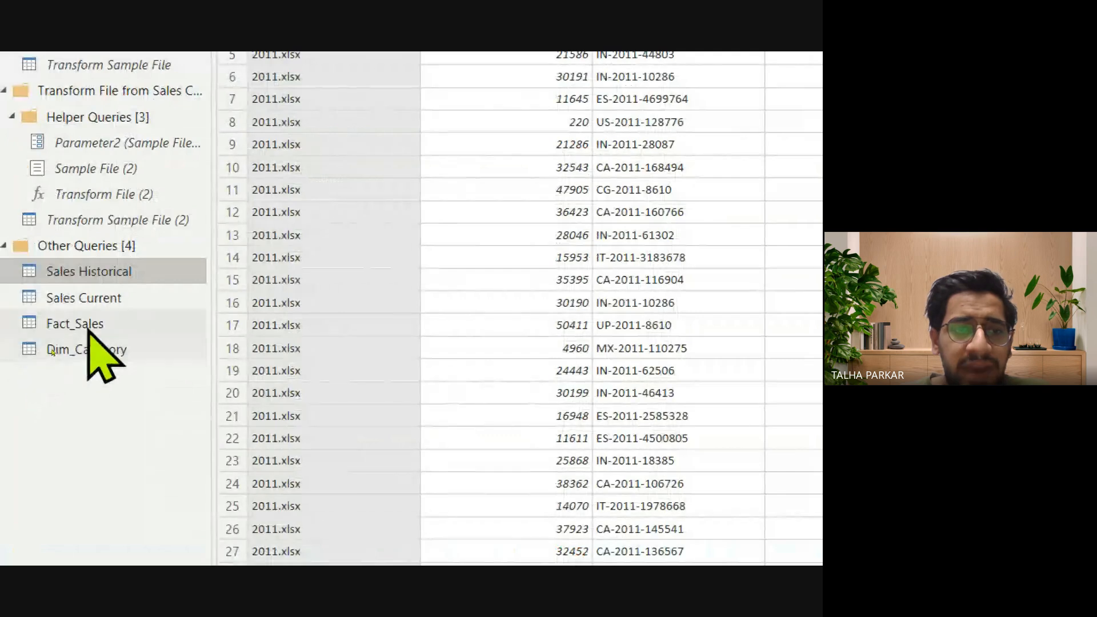
left_click(89, 329)
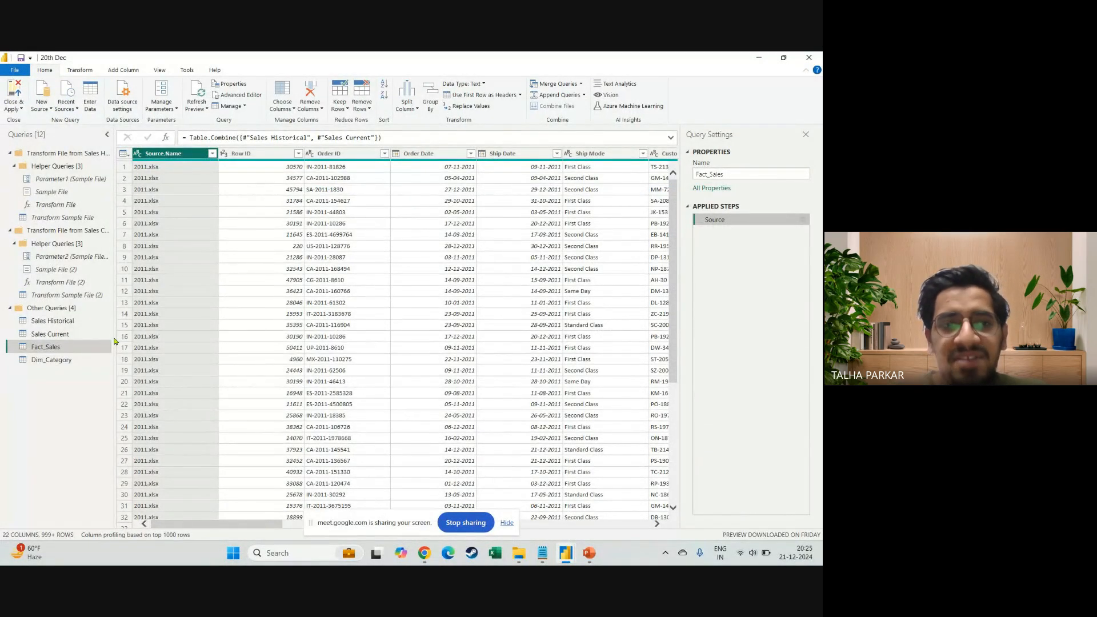
Switch back to PowerPoint, resume the slide show from the current slide, and examine the Delete Query message up close
key("alt+Tab")
key("Tab")
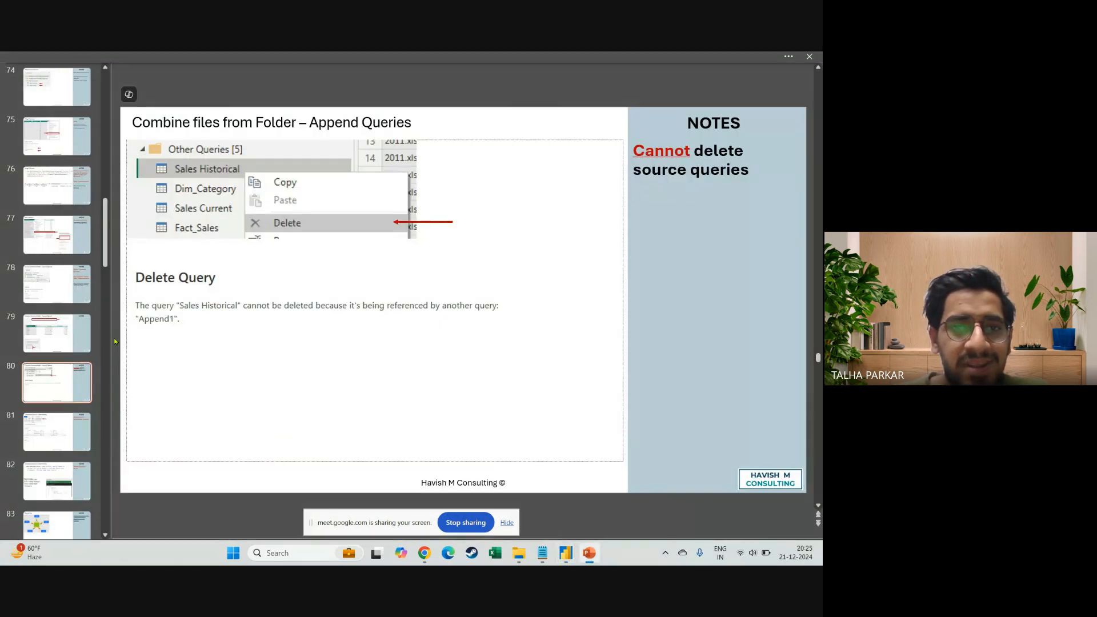
key("shift+F5")
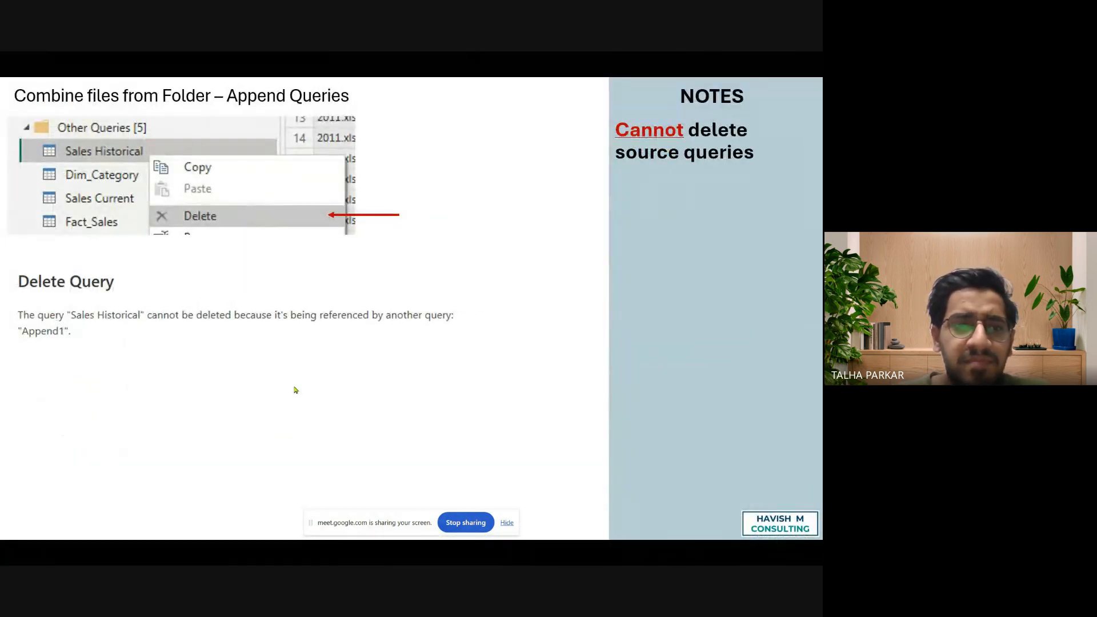
scroll(84, 360, "up", 3)
left_click_drag(50, 318, 128, 319)
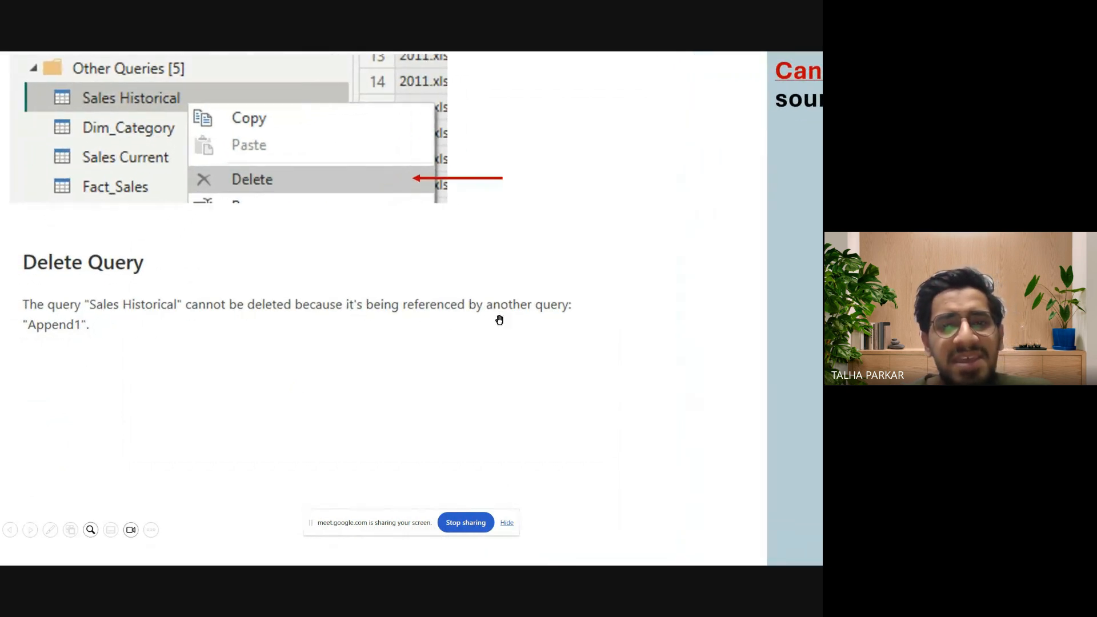
left_click_drag(170, 348, 104, 362)
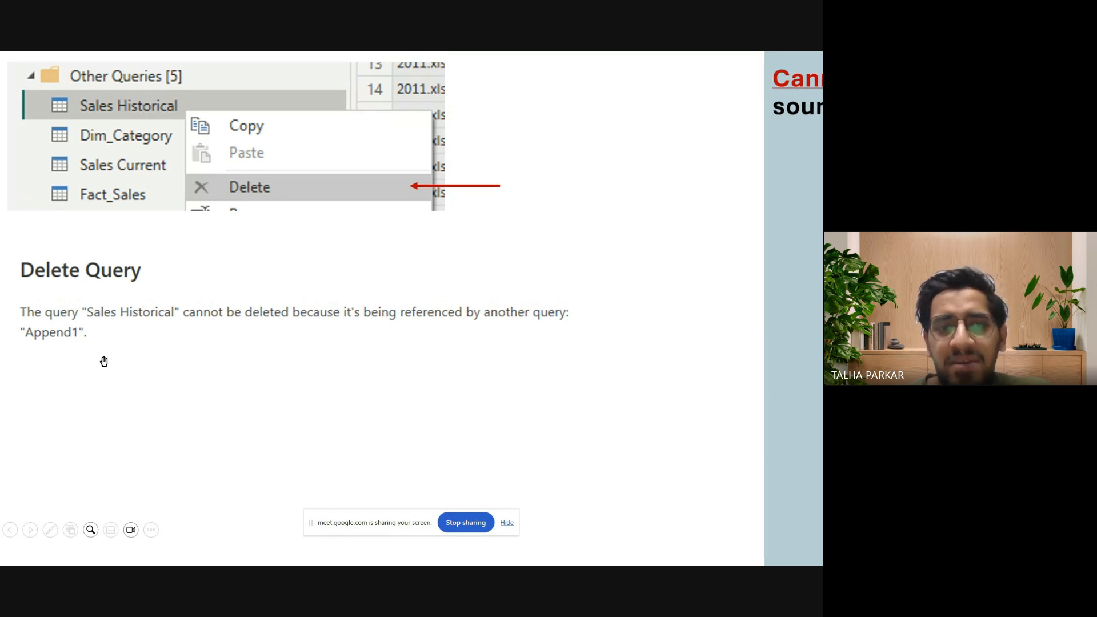
Look ahead at the Conditional Column – Order Priority slide, return to the Delete Query slide, and end the slide show
key("Right")
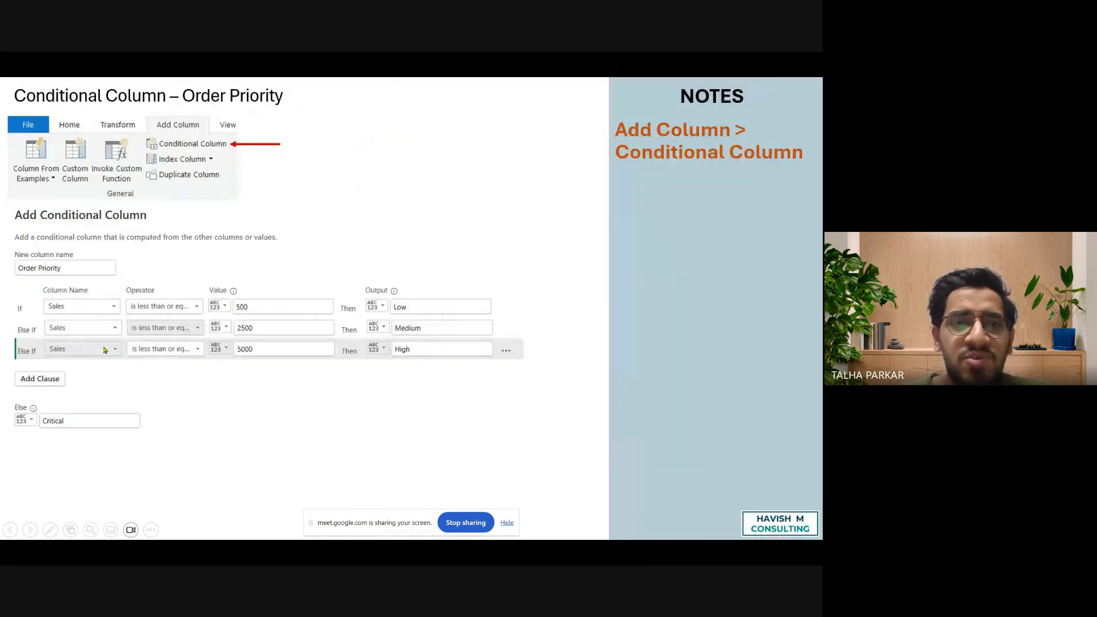
key("Left")
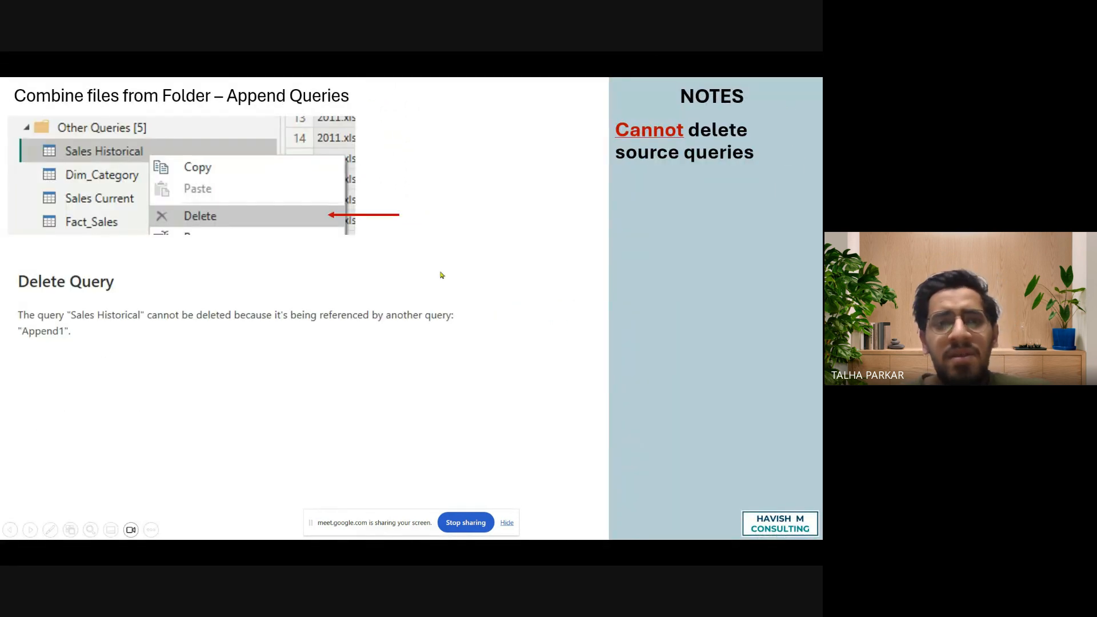
key("Right")
key("Right")
key("Left")
key("Escape")
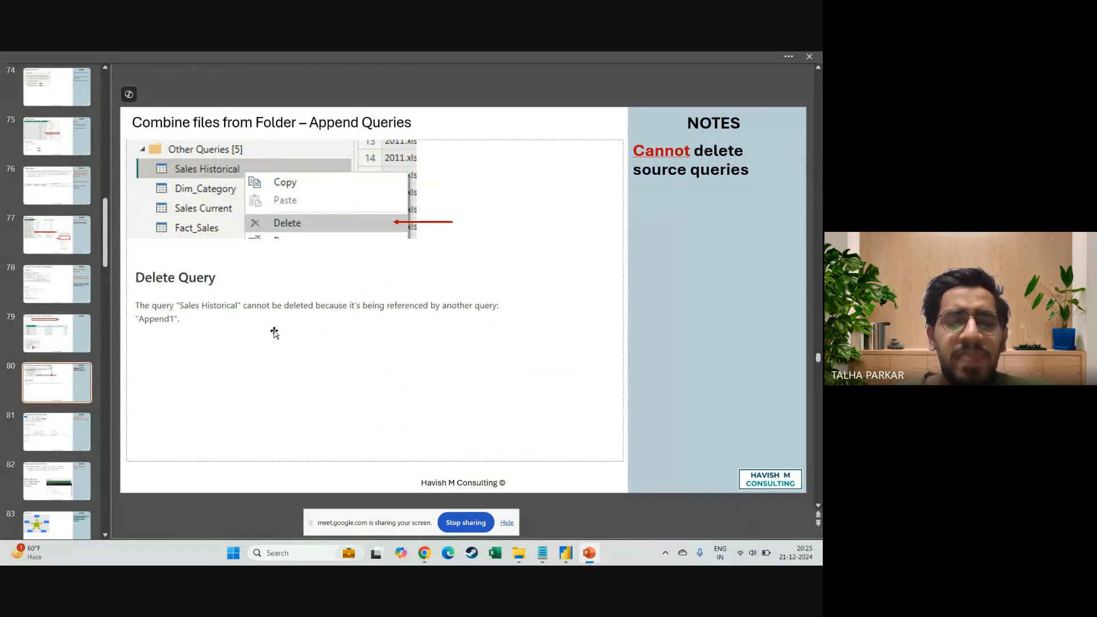
Switch to the Power Query Editor and review the Source, Changed Type and Promoted Headers steps of the Dim_Category query
key("alt+Tab")
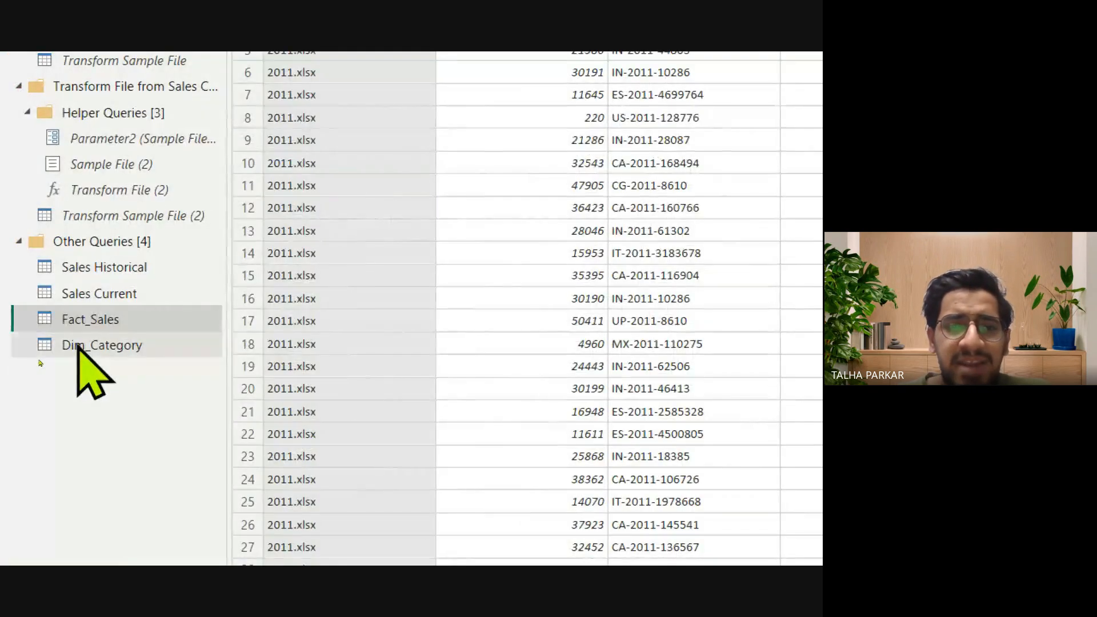
left_click(50, 360)
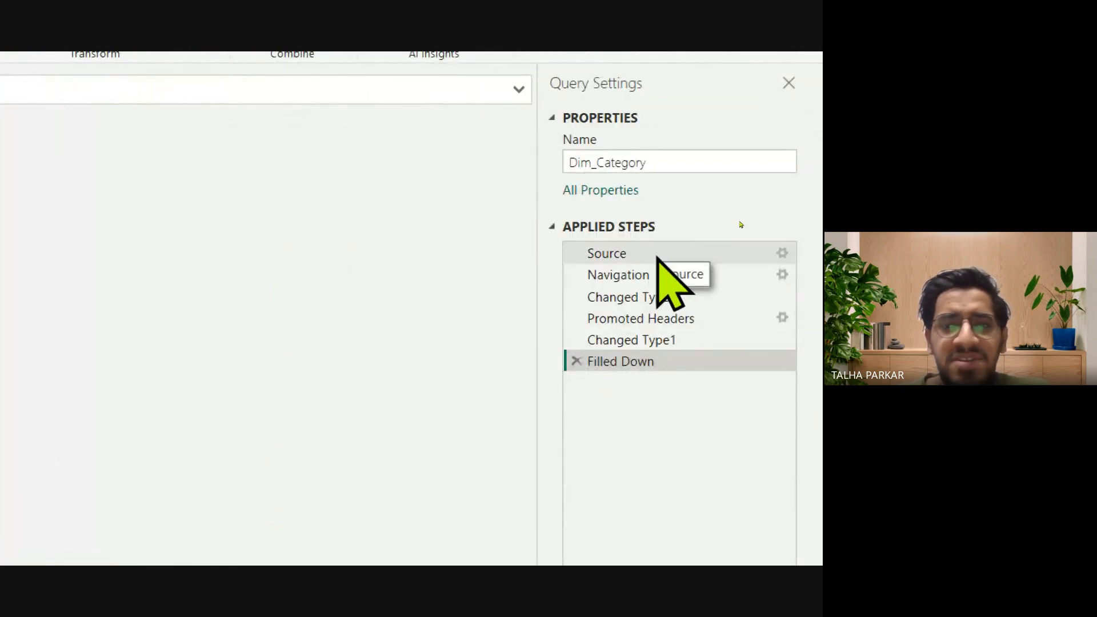
left_click(657, 257)
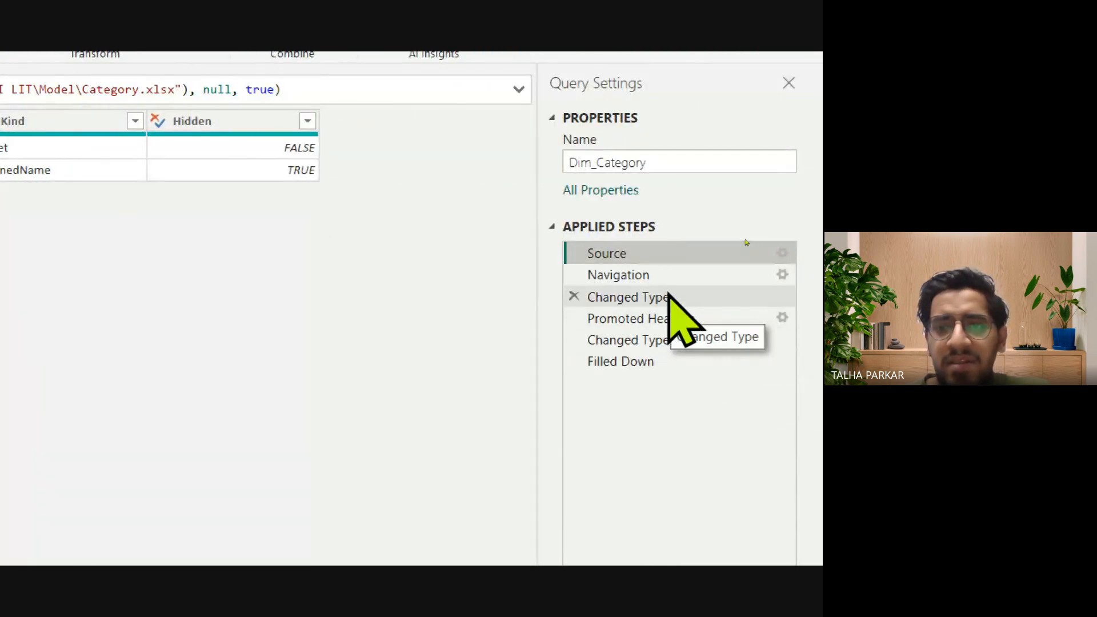
left_click(669, 295)
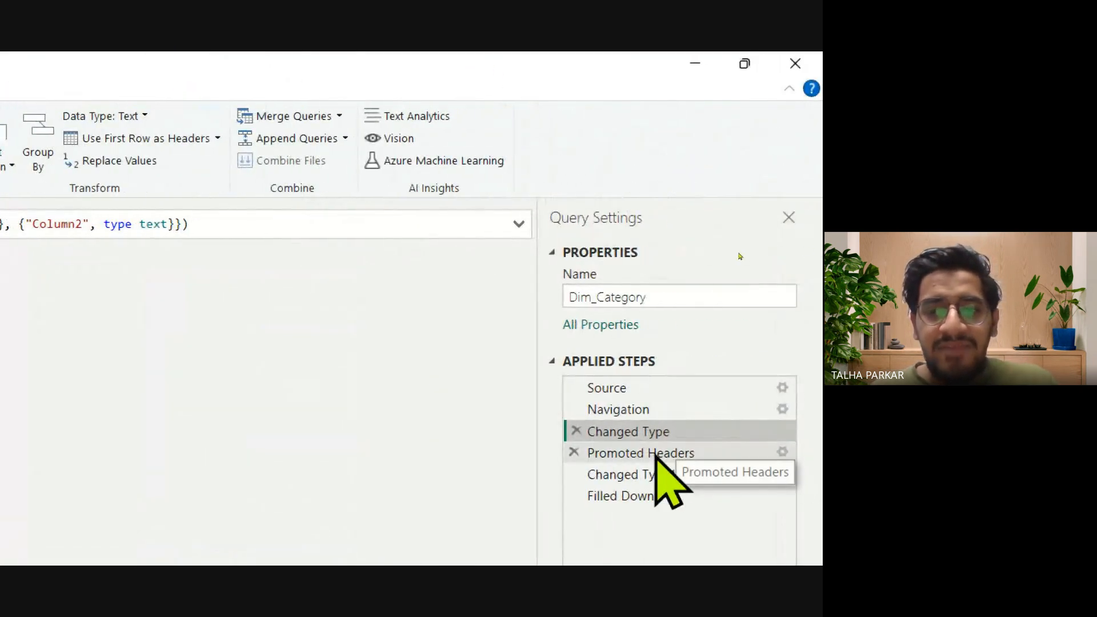
left_click(656, 457)
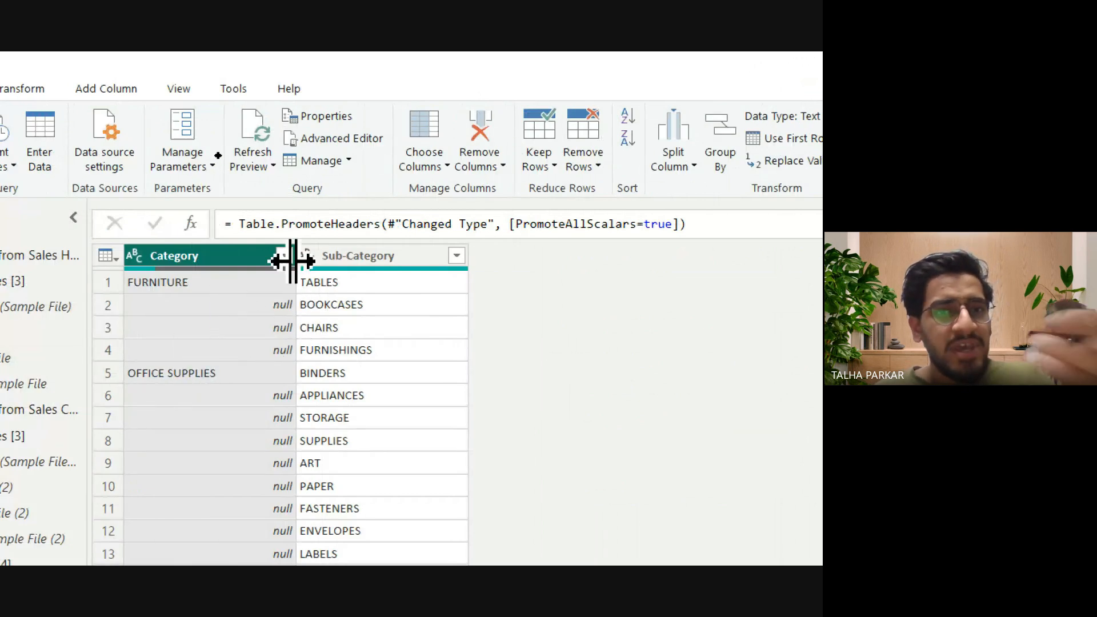
View the Category column's transformation options, display the Filled Down step, and close the Power Query Editor
right_click(232, 256)
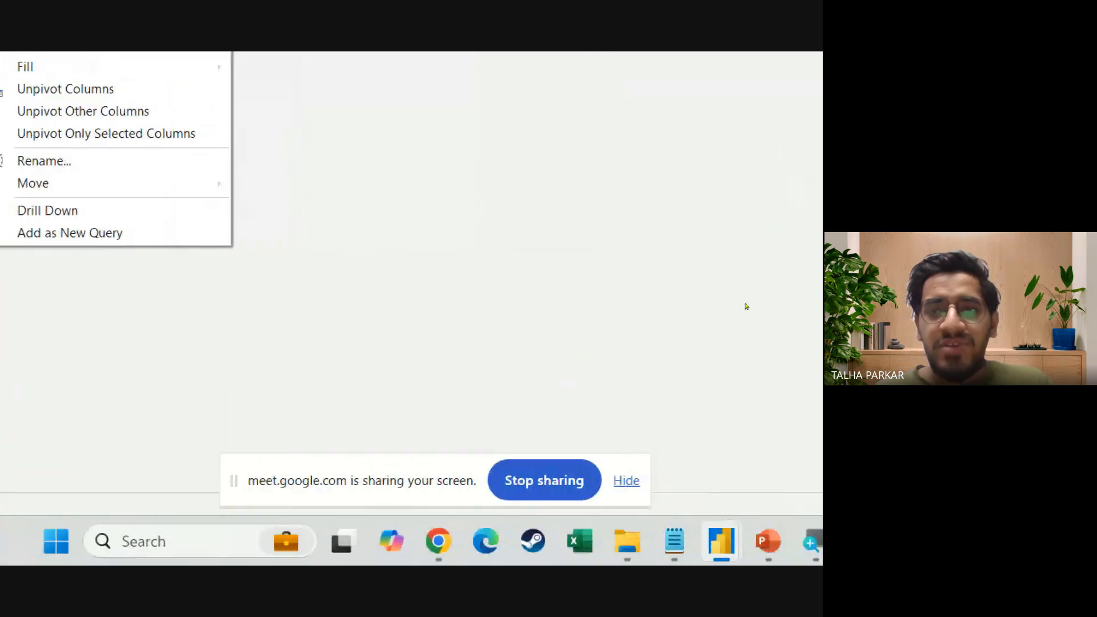
left_click(631, 110)
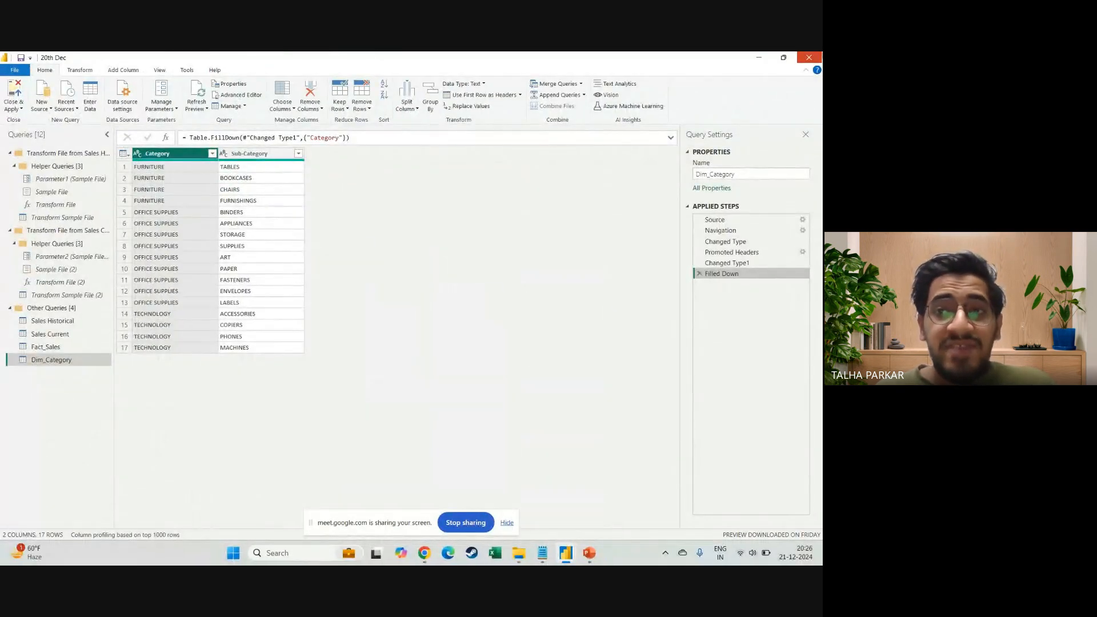
left_click(809, 57)
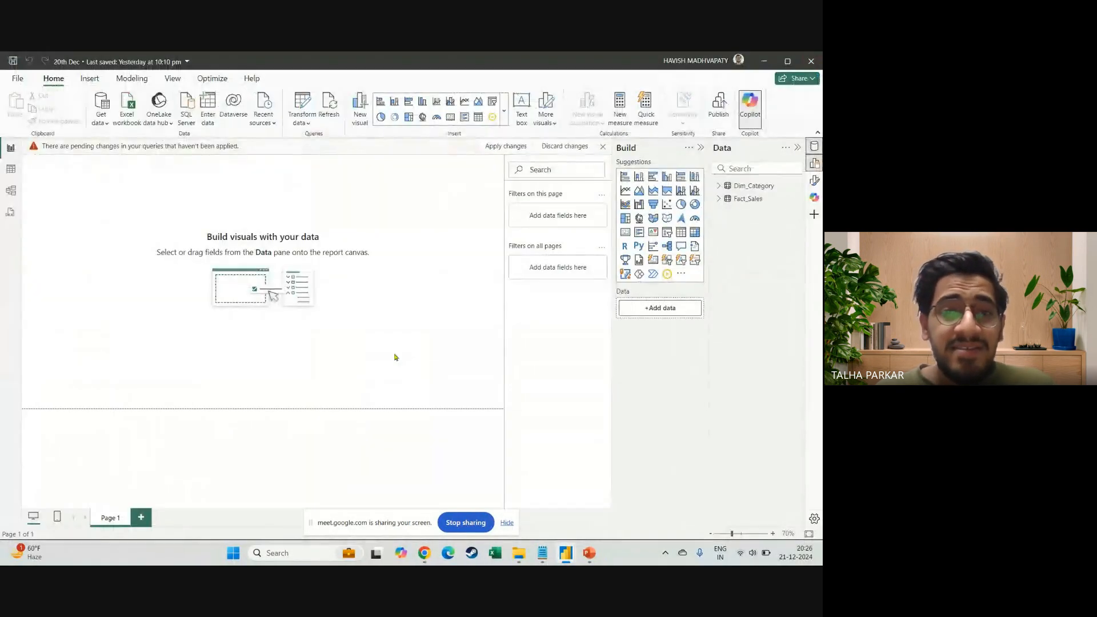
Display the data model view and collapse the Properties pane, the Data pane and the ribbon to enlarge the diagram
left_click(11, 190)
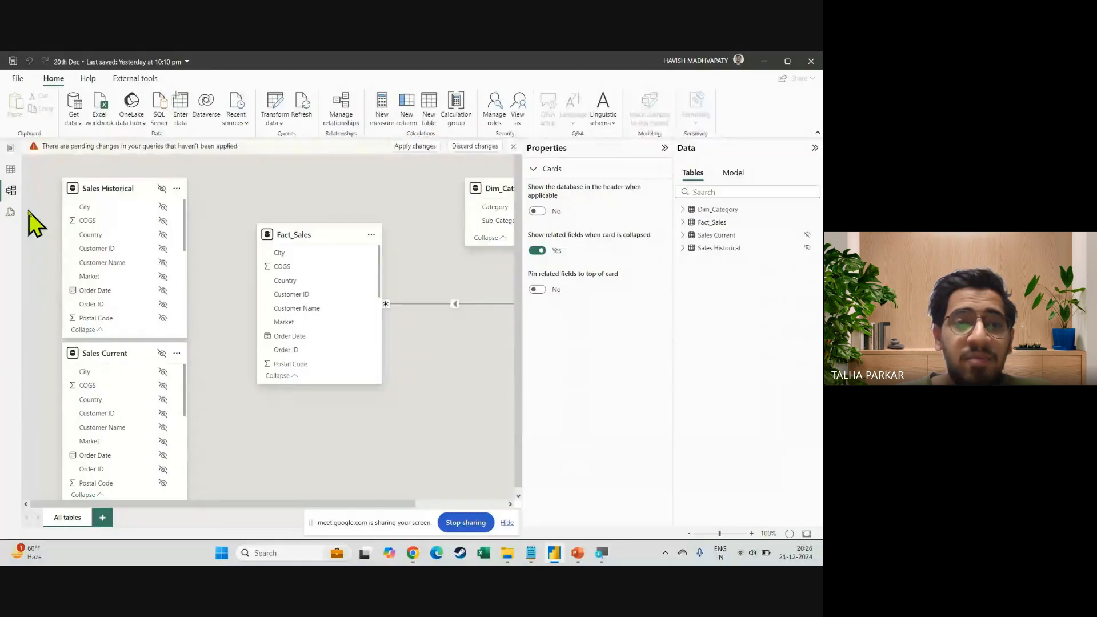
left_click(665, 150)
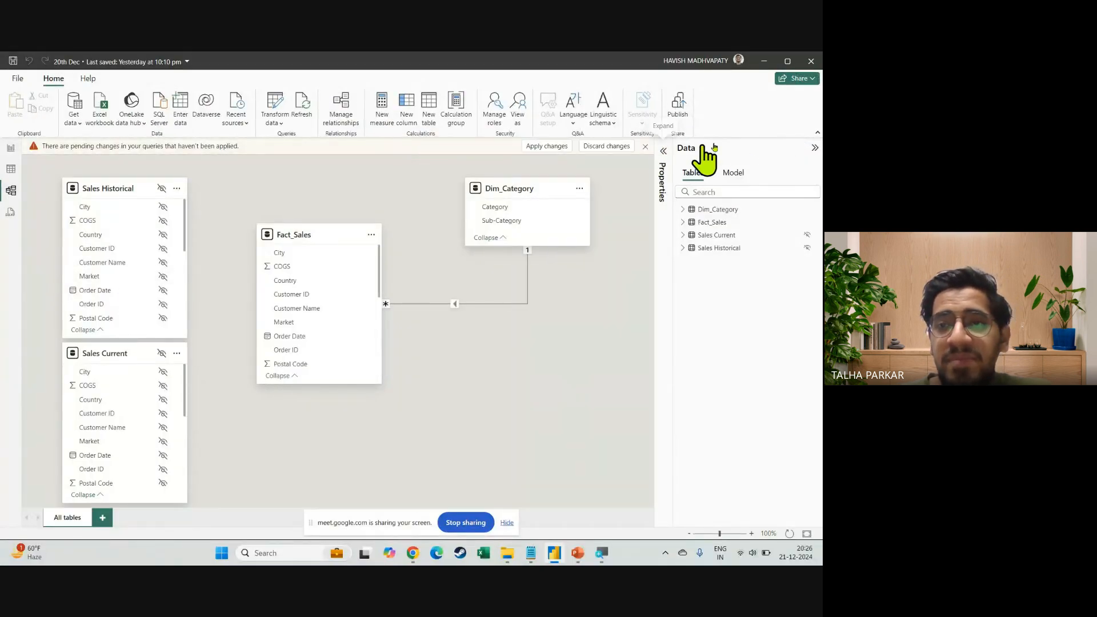
left_click(815, 148)
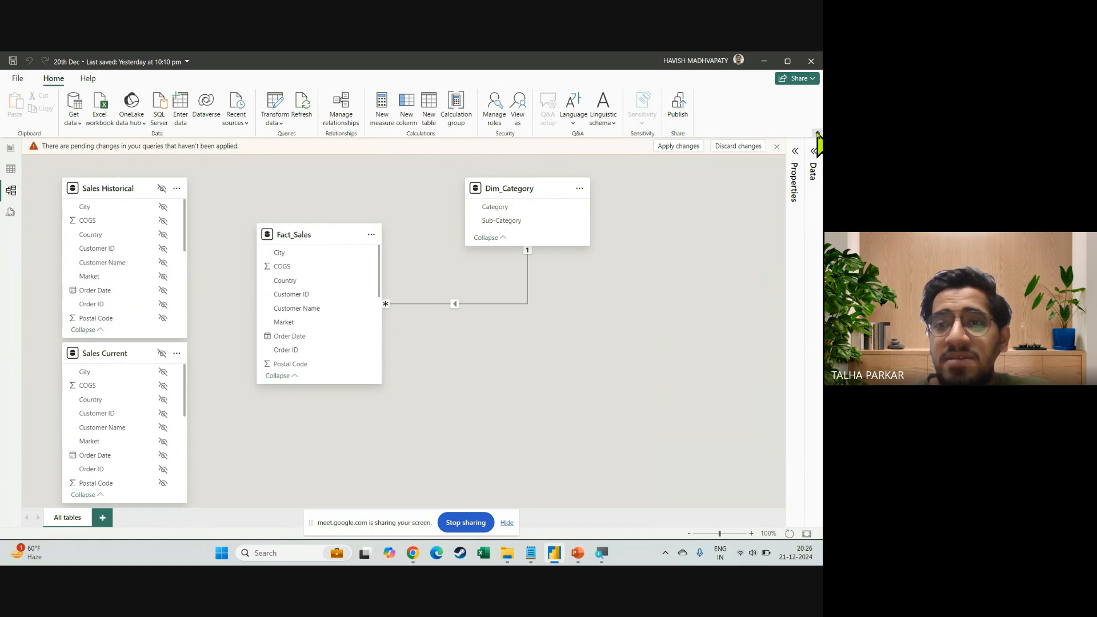
left_click(817, 134)
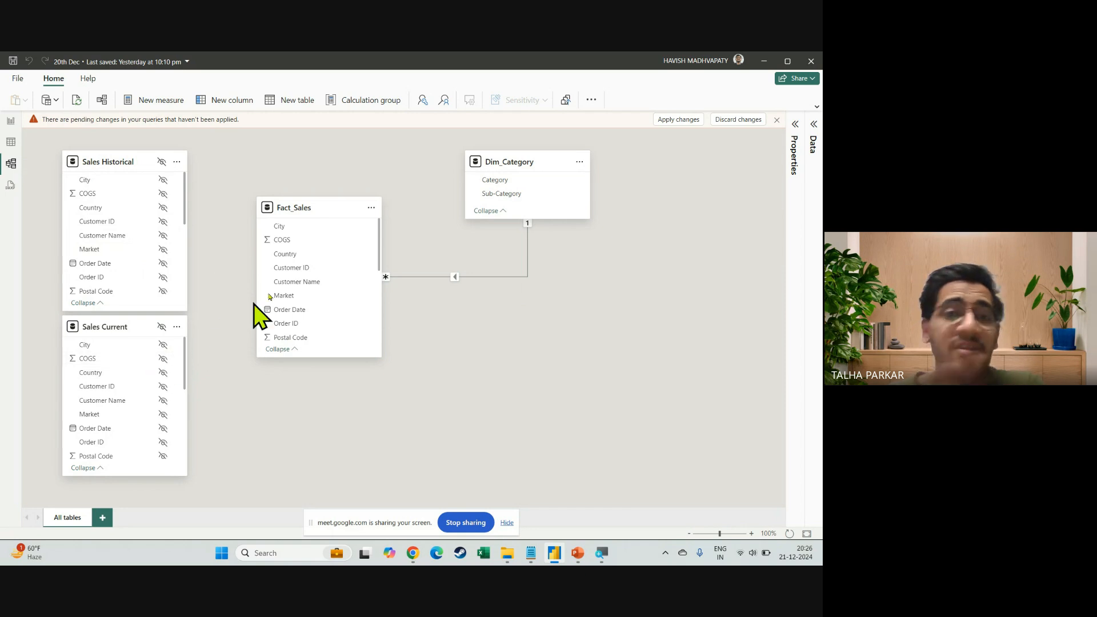
Examine the relationship between Fact_Sales and Dim_Category and look through the fields of the Fact_Sales table
right_click(424, 277)
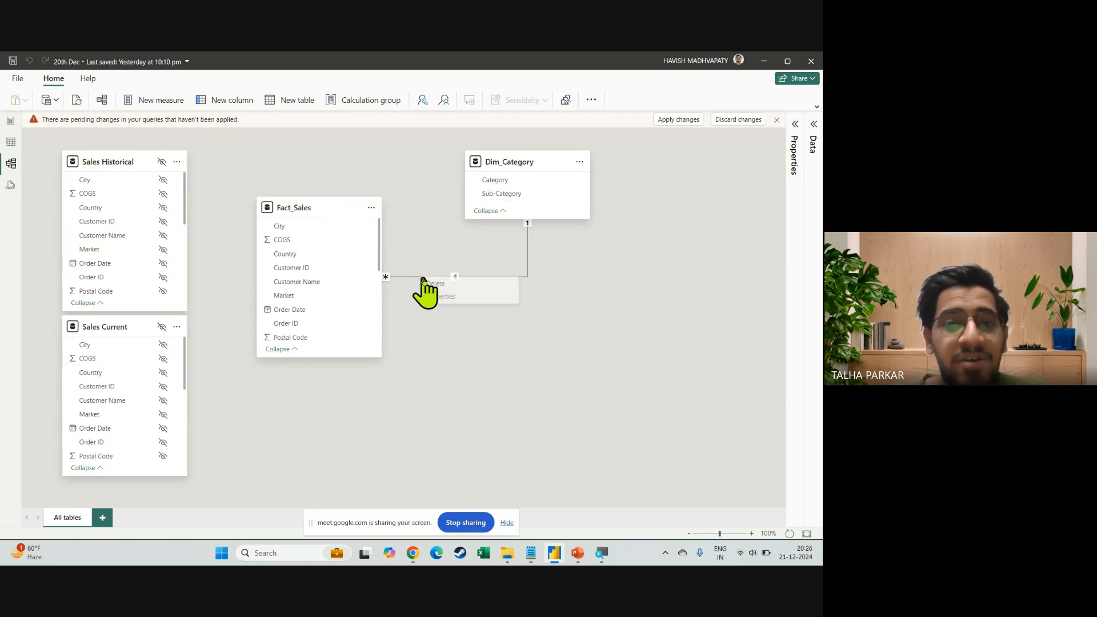
key("Escape")
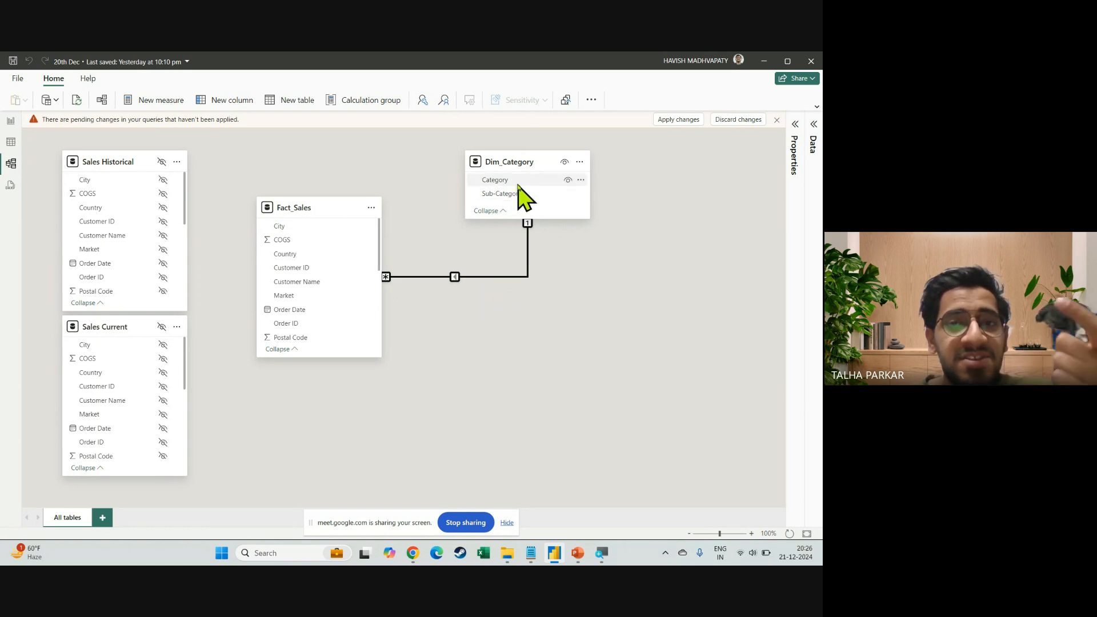
scroll(351, 286, "down", 1)
scroll(351, 285, "down", 4)
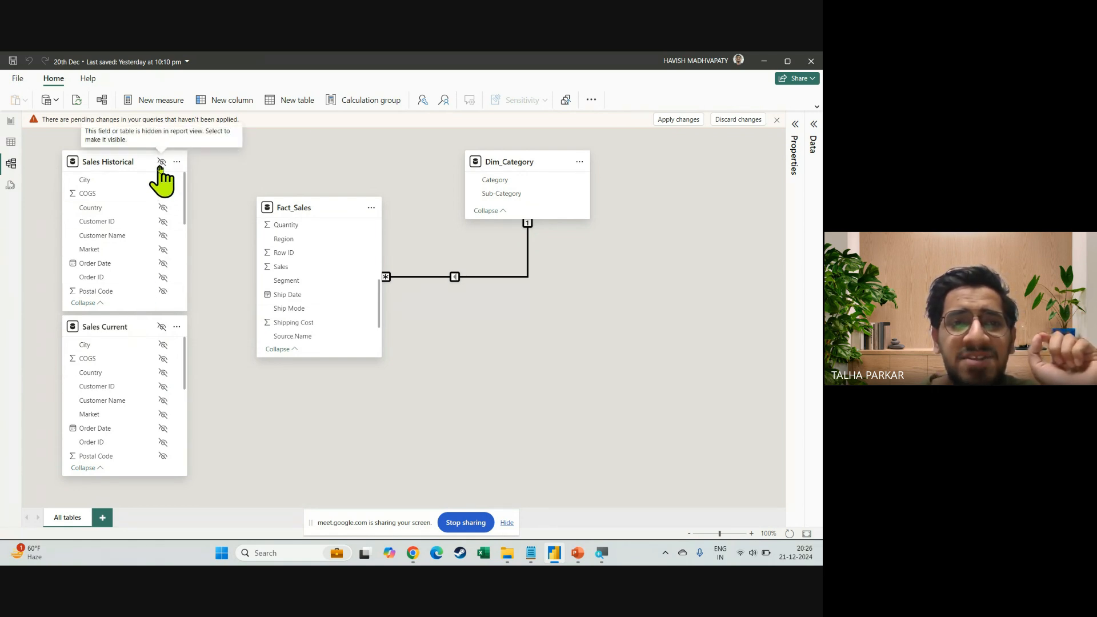
Restore the full ribbon in the report view and display the Fact_Sales query in the Power Query Editor
left_click(9, 121)
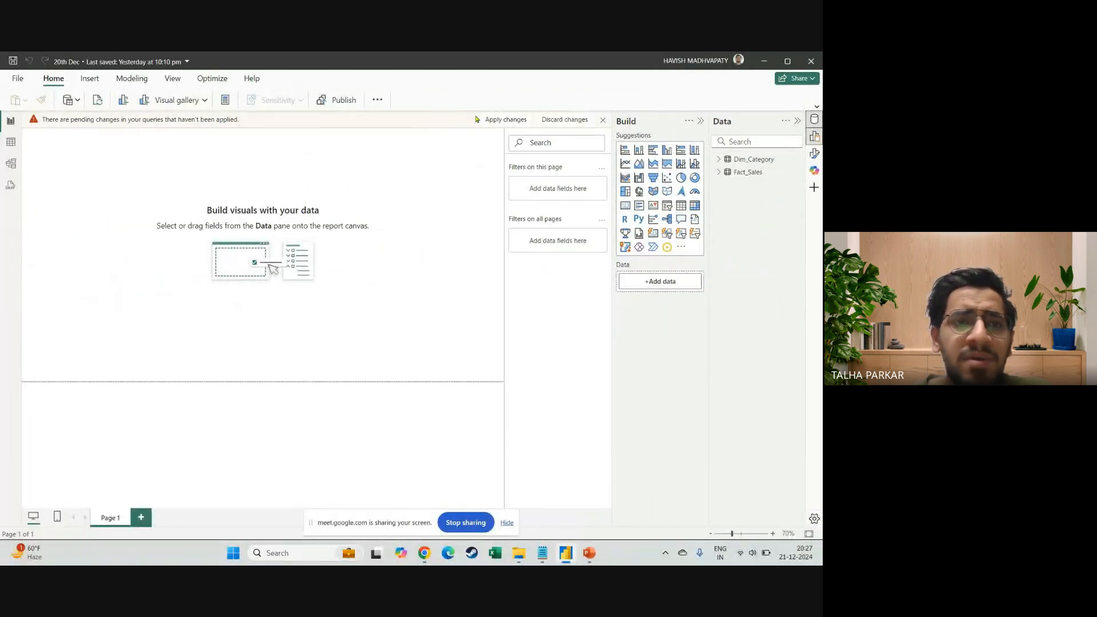
left_click(817, 108)
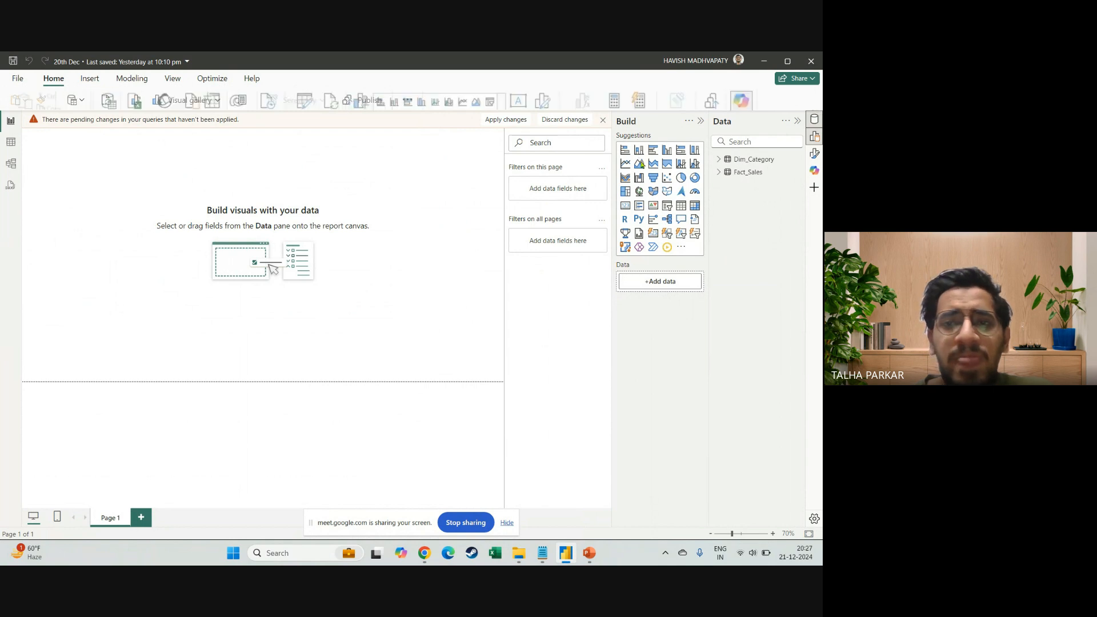
left_click(302, 103)
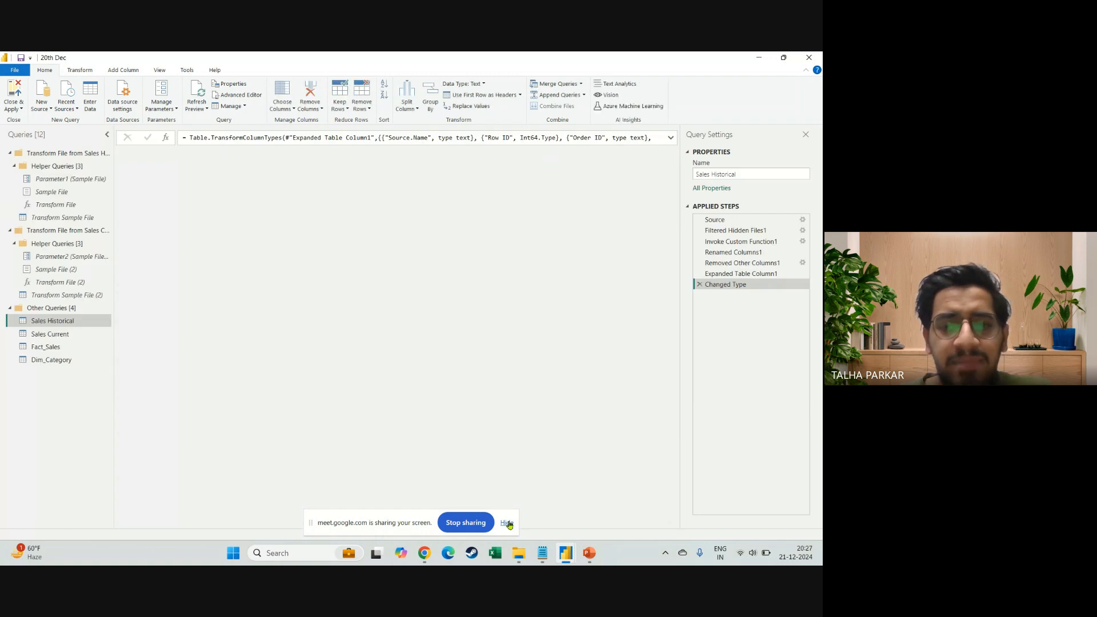
left_click(59, 350)
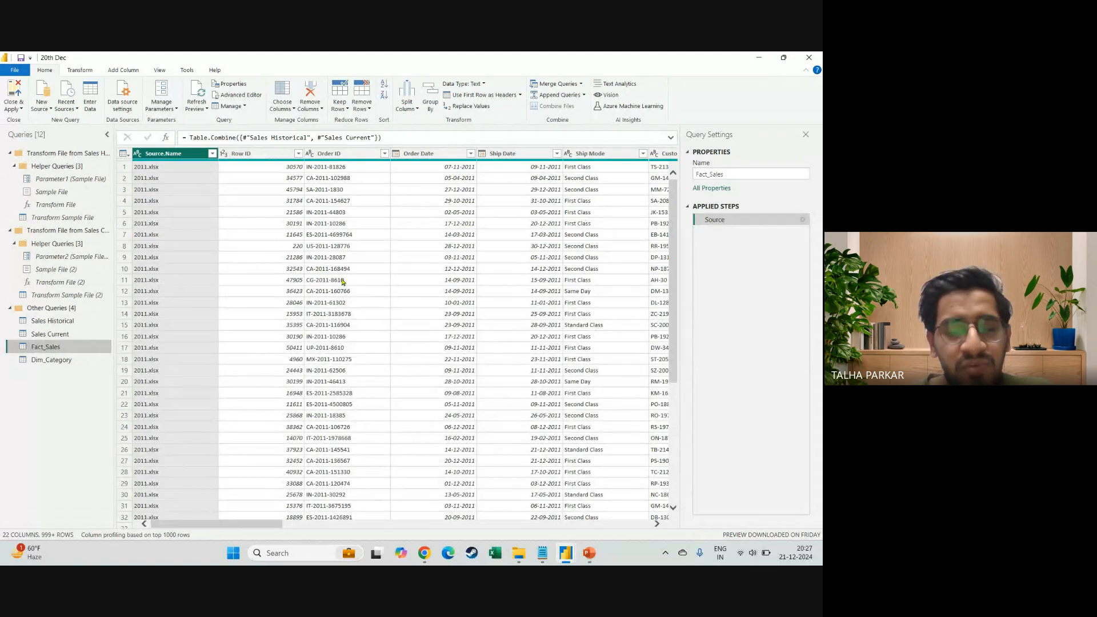
Switch to PowerPoint and search the presentation for "discount" to reach the Problem Statement – Discount.xlsx slide
key("alt+Tab")
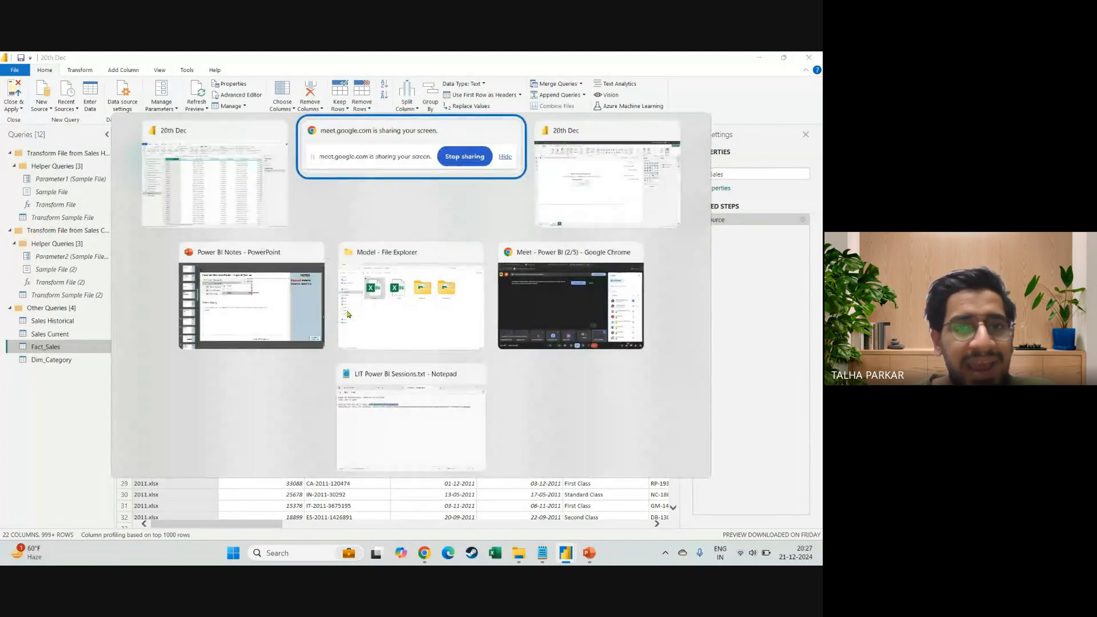
key("alt+Tab")
key("alt+Tab")
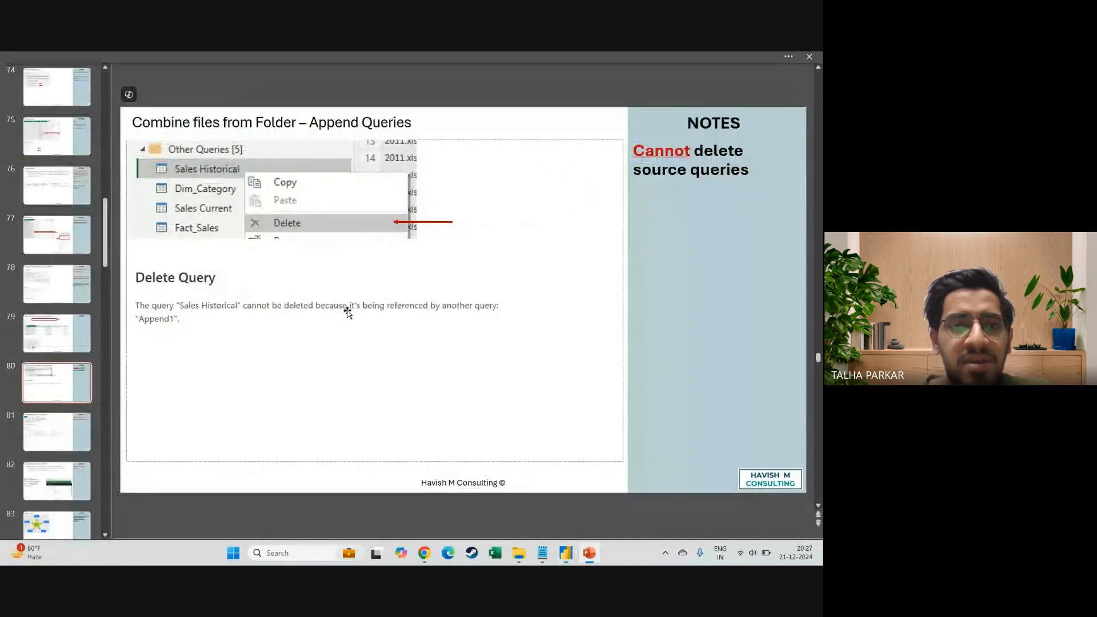
key("ctrl+f")
key("Return")
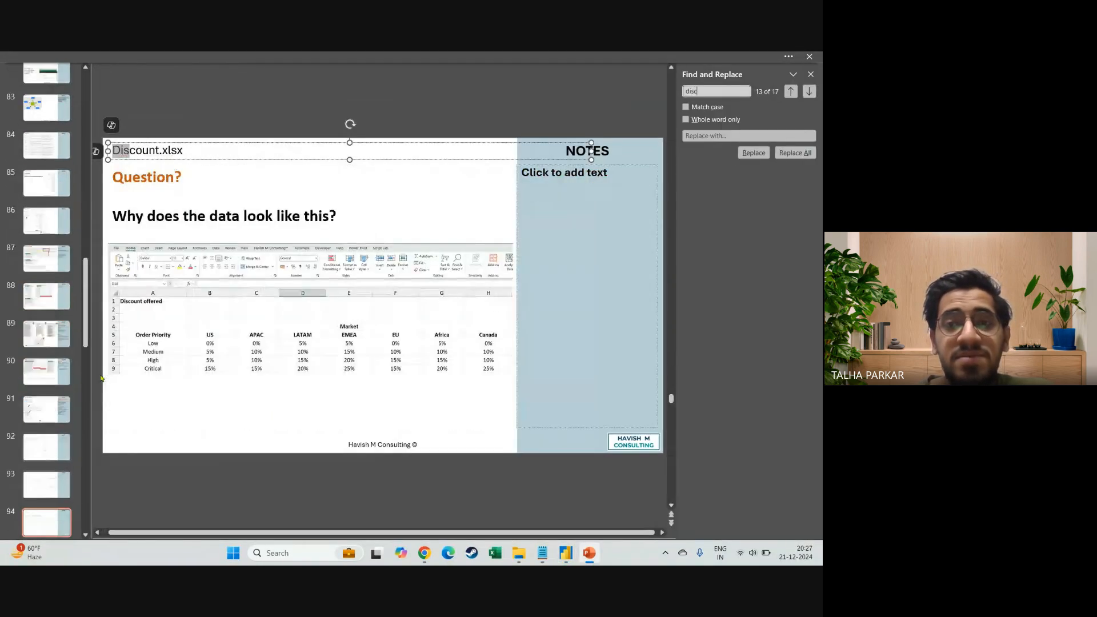
key("Return")
key("Return")
key("Return")
key("Return")
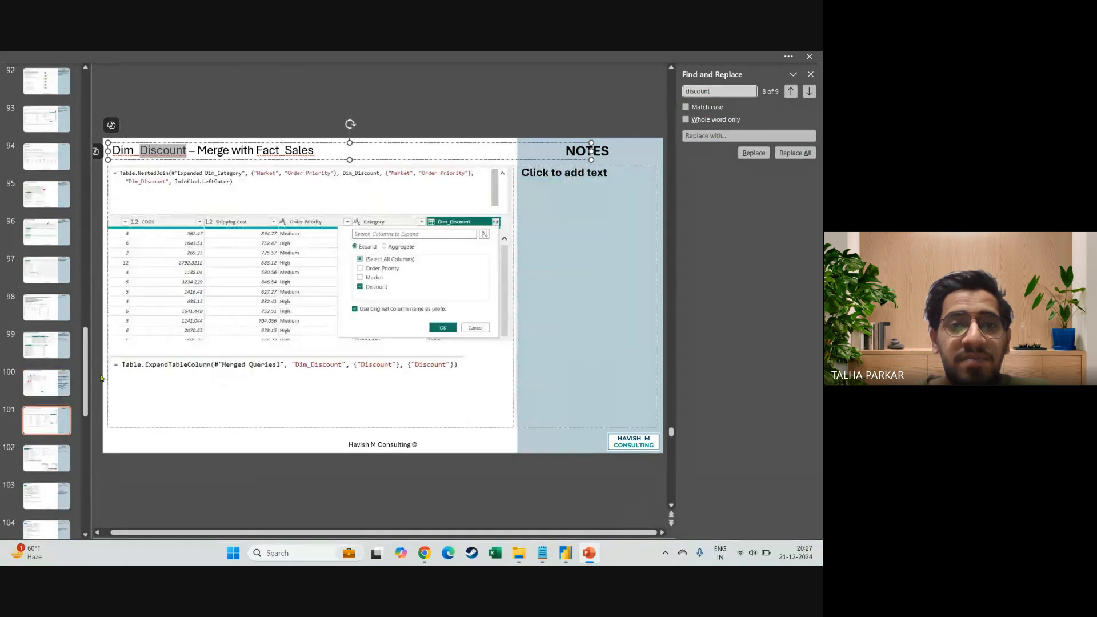
key("Return")
key("Return")
key("Return")
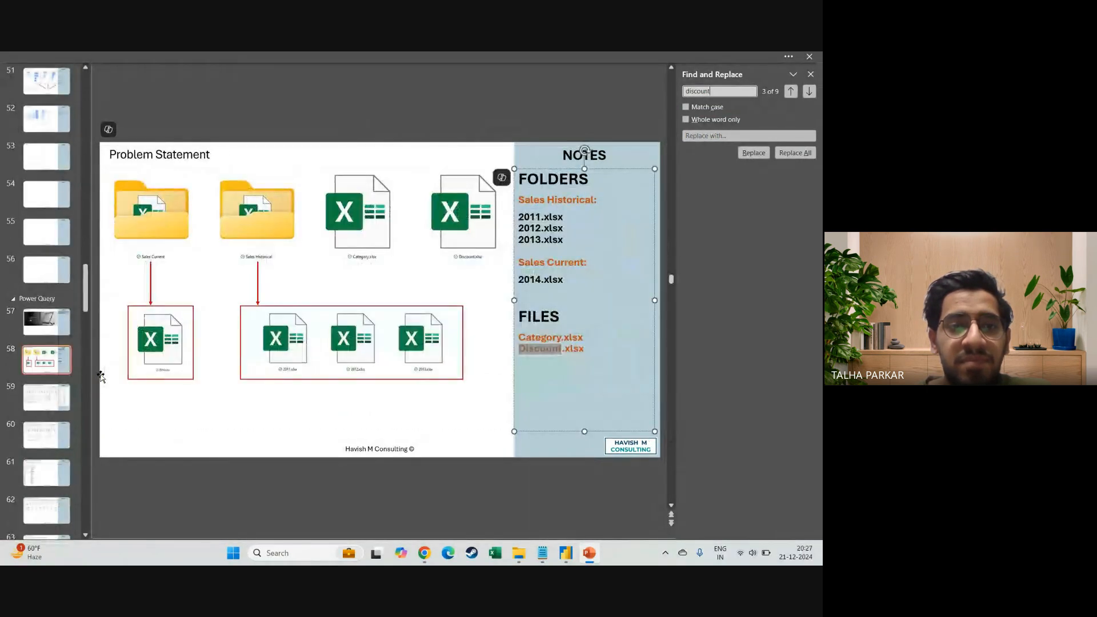
left_click(810, 74)
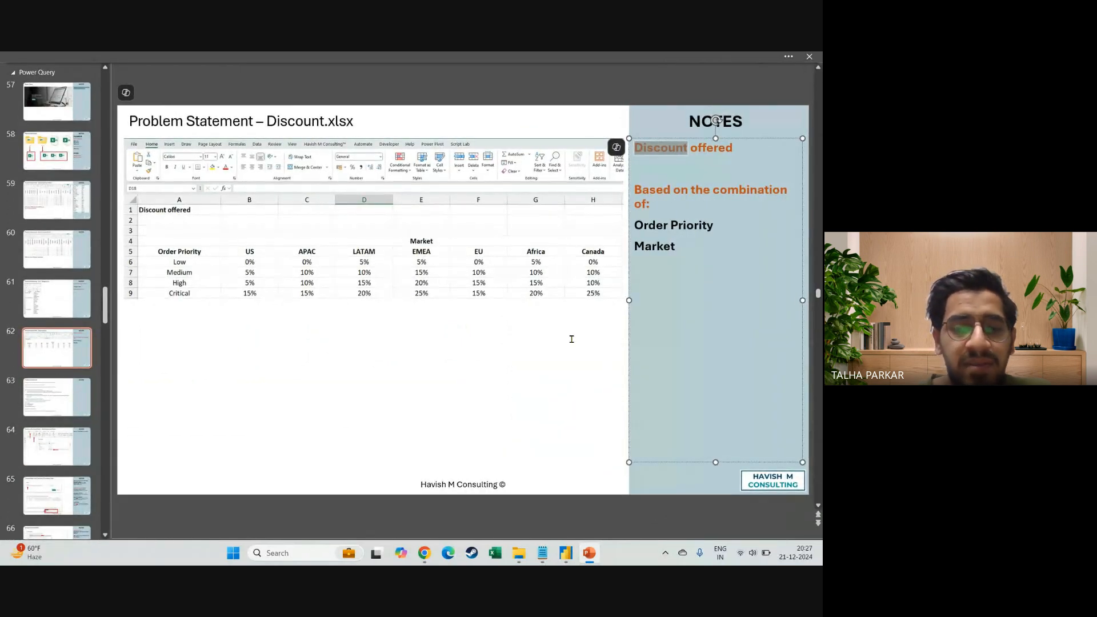
Start the slide show from the Discount.xlsx slide and examine the discount table by Order Priority and Market up close
left_click(223, 336)
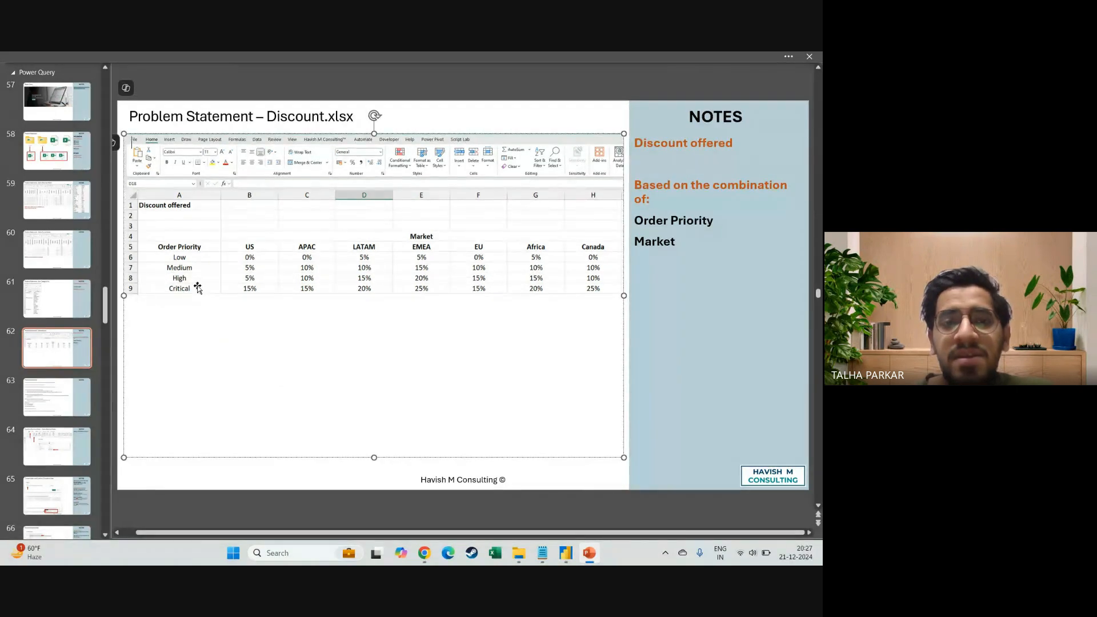
key("shift+F5")
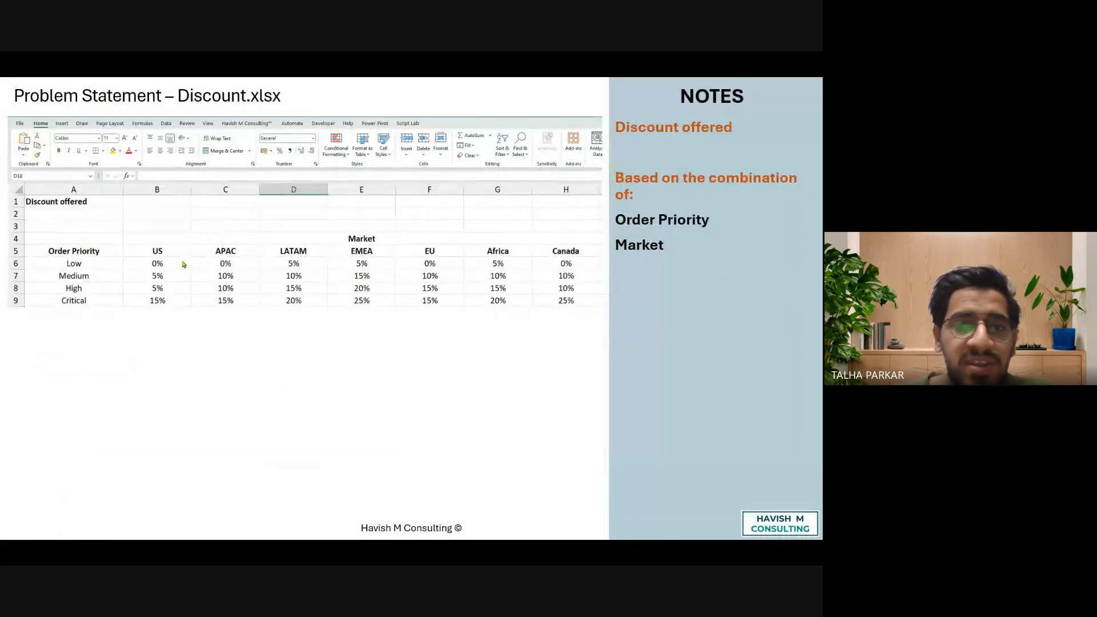
scroll(186, 281, "up", 3)
left_click_drag(159, 282, 234, 289)
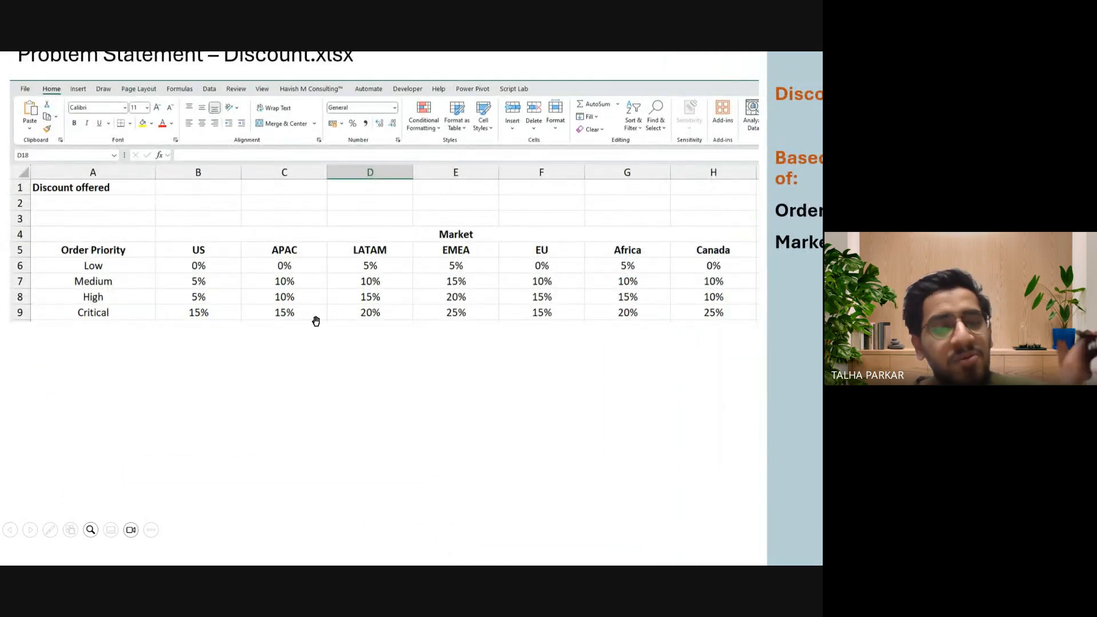
left_click_drag(314, 320, 368, 326)
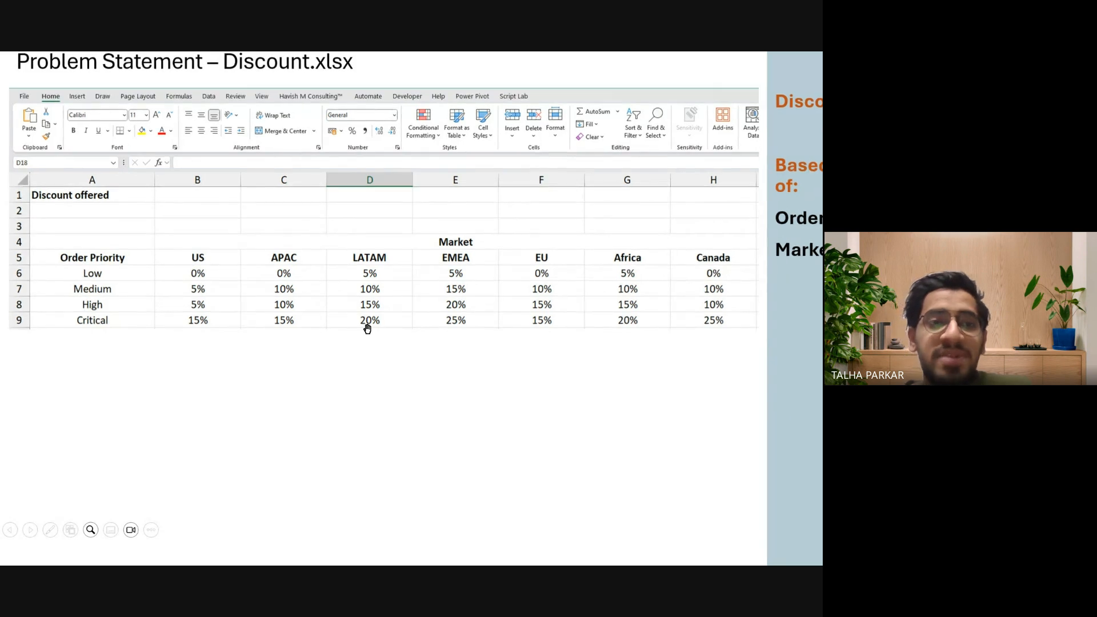
scroll(369, 326, "up", 1)
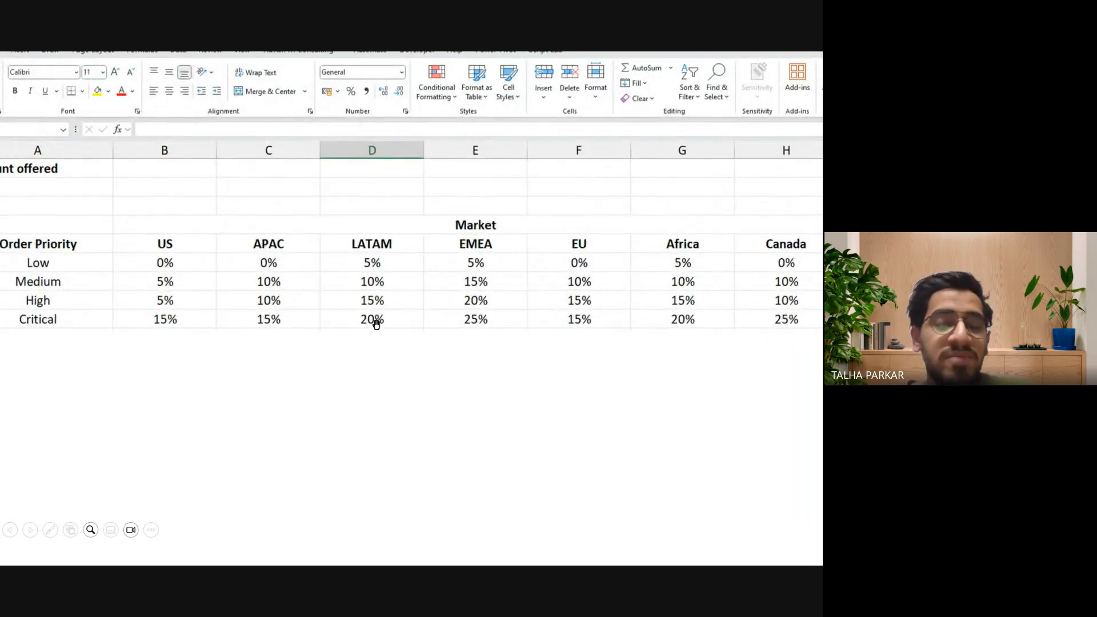
left_click_drag(379, 326, 384, 331)
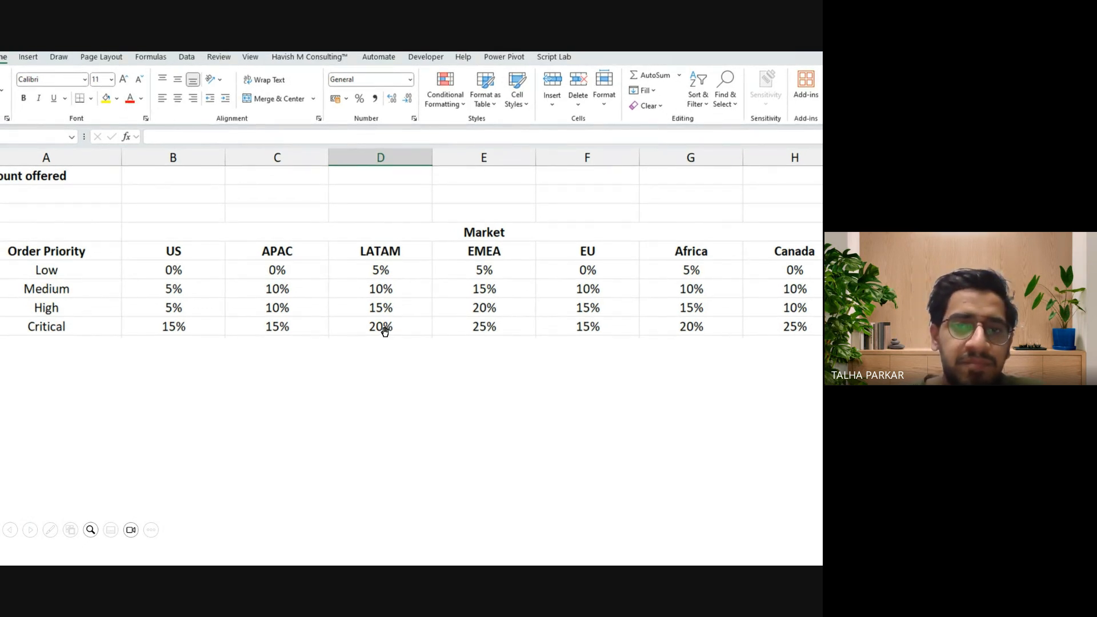
key("Escape")
Switch to the Google Meet call, check the participant list and the in-call messages, and close the side panel
key("alt+Tab")
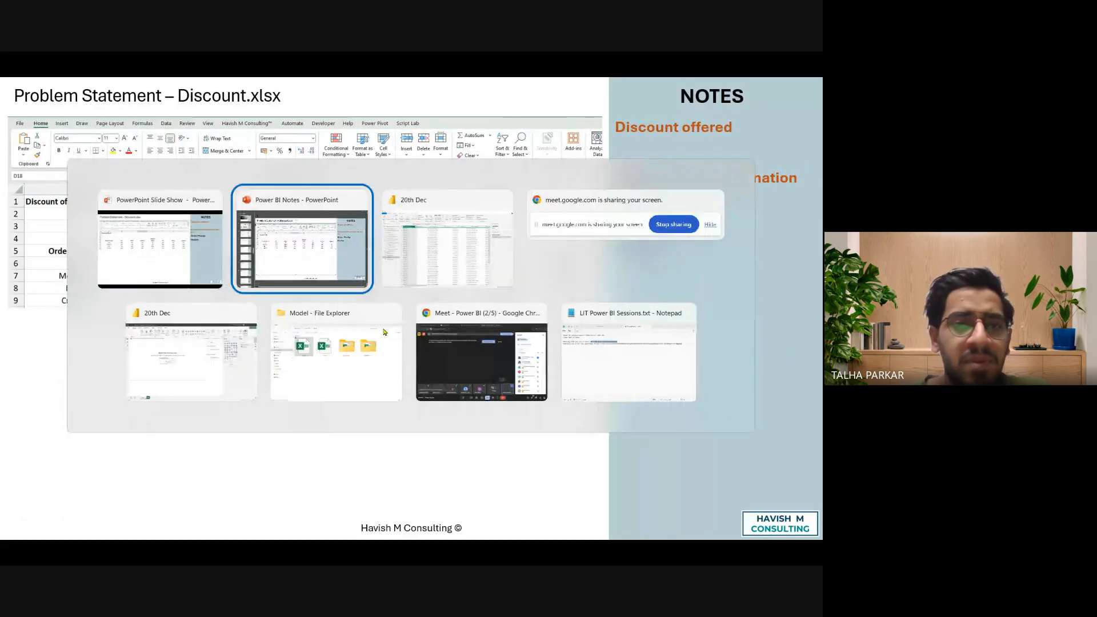
key("alt+Tab")
key("alt+Tab")
key("alt+Tab")
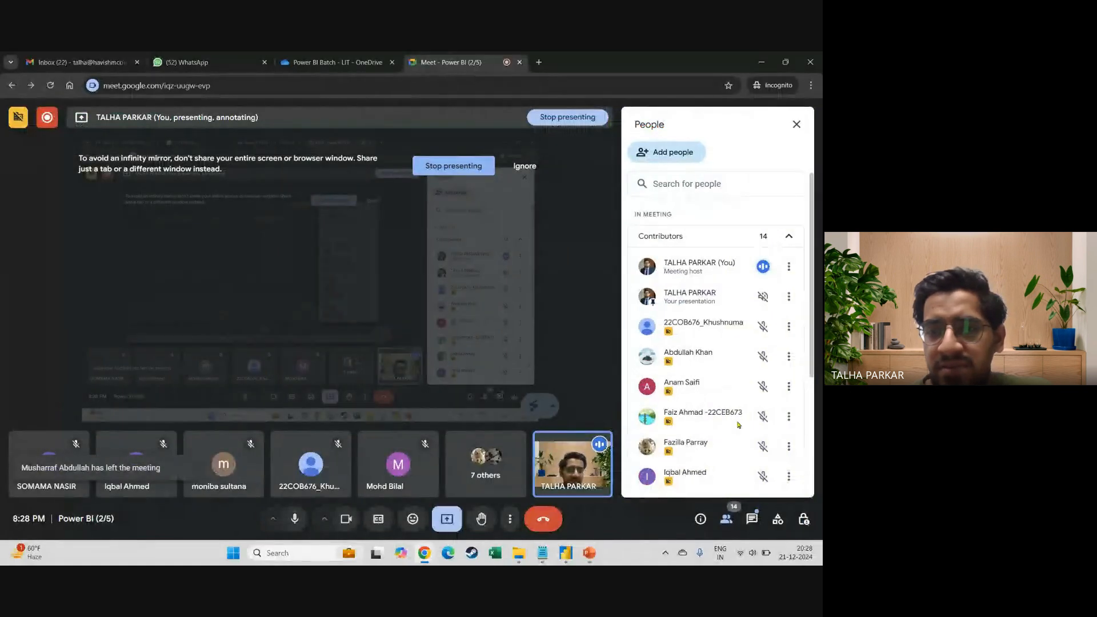
scroll(738, 425, "down", 3)
left_click(752, 519)
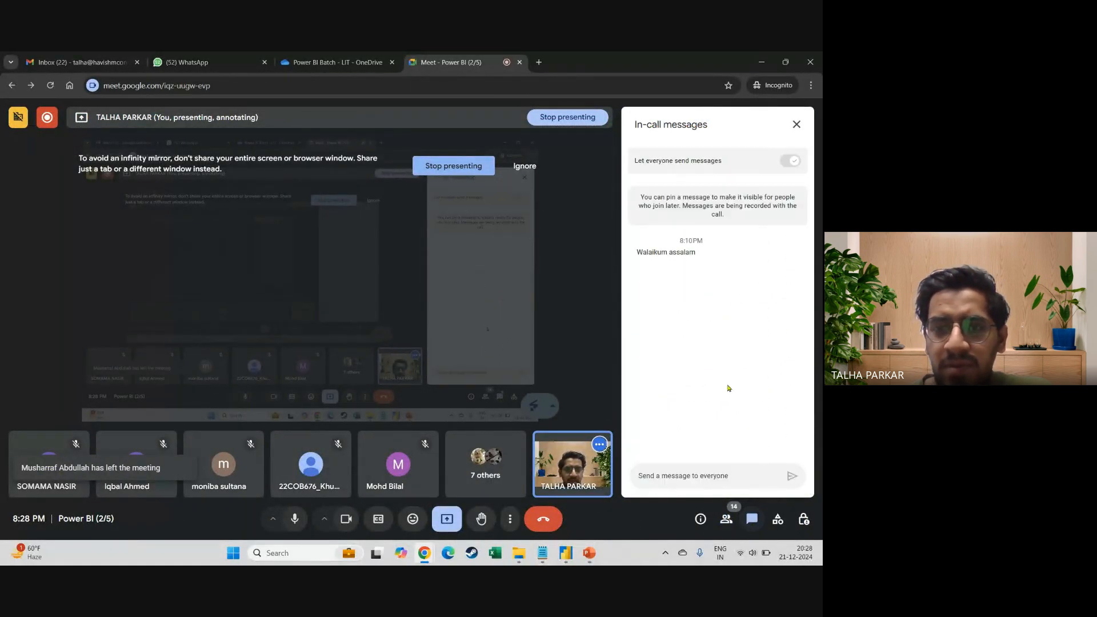
left_click(797, 124)
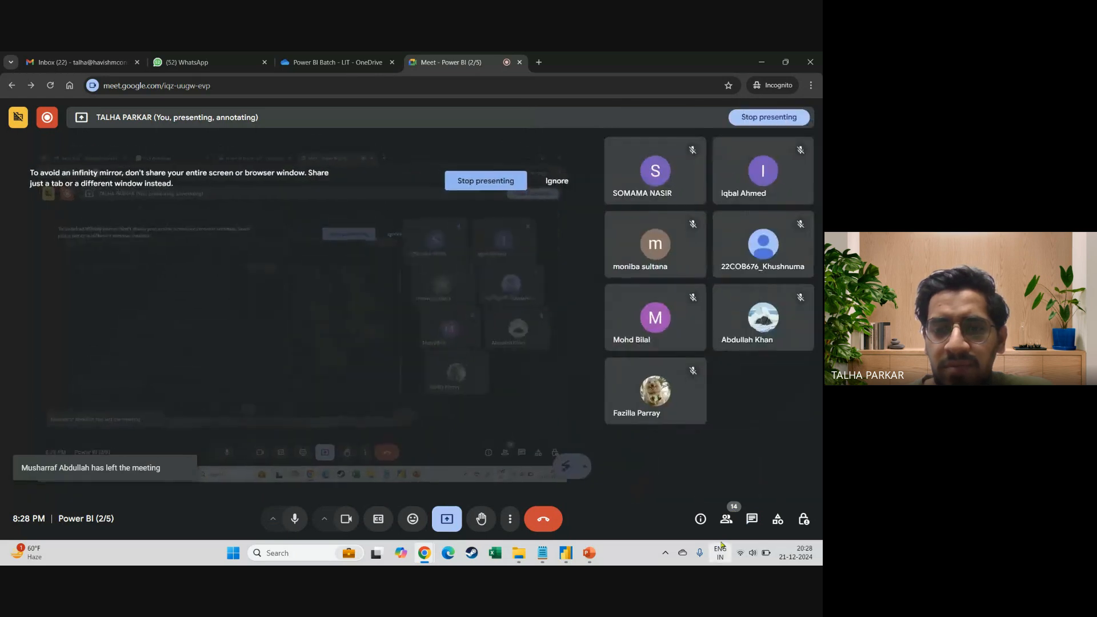
End the slide show and examine the discount table on the Discount.xlsx slide in the PowerPoint editing window
key("alt+Tab")
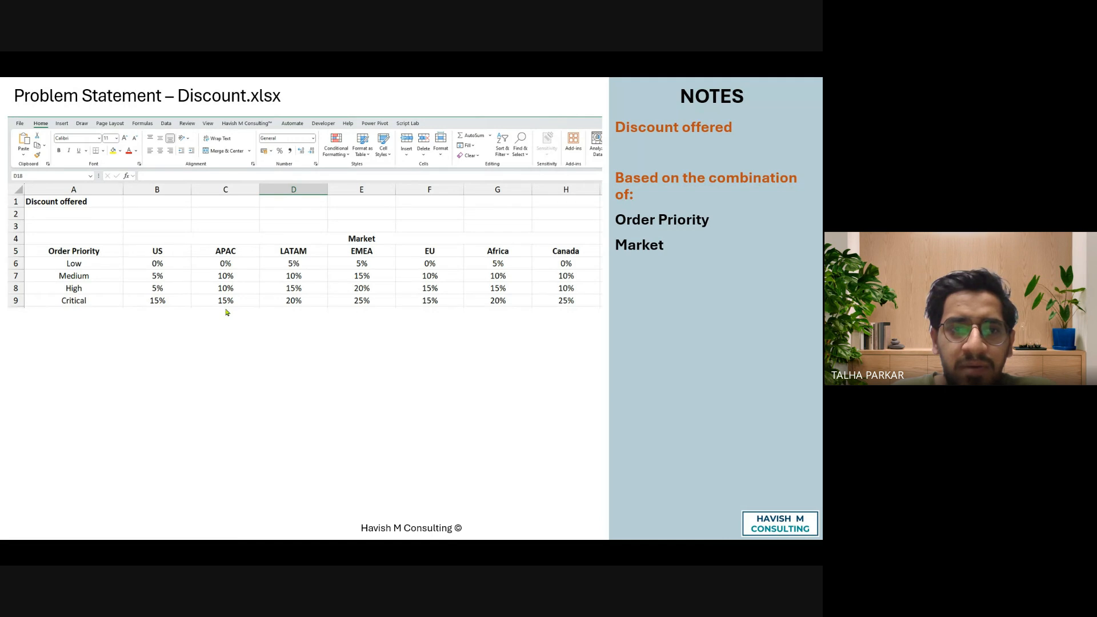
key("Escape")
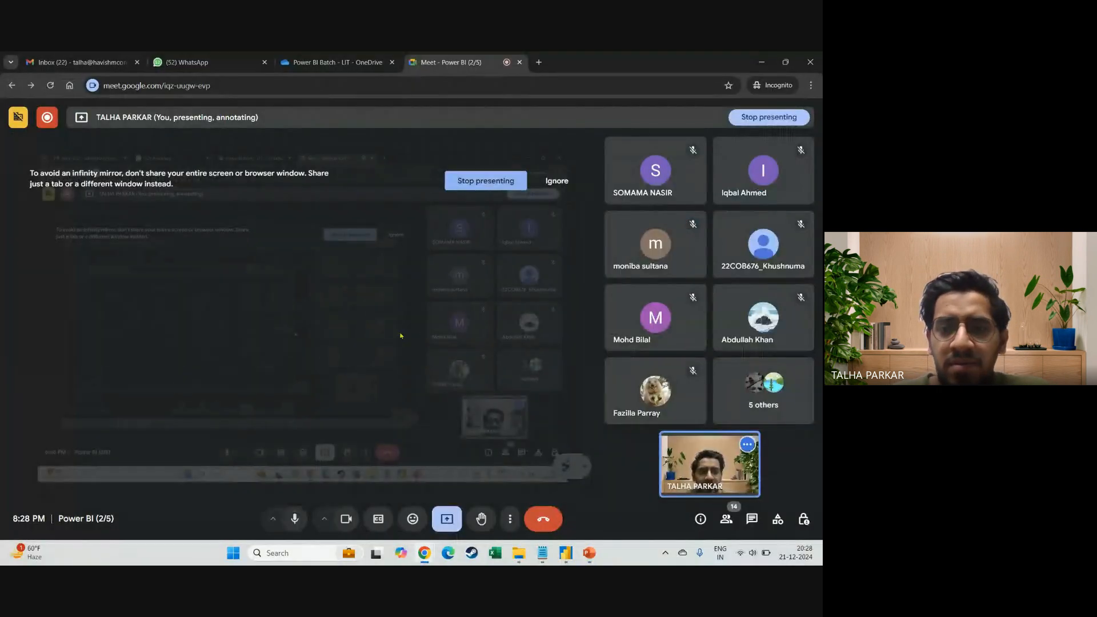
key("alt+Tab")
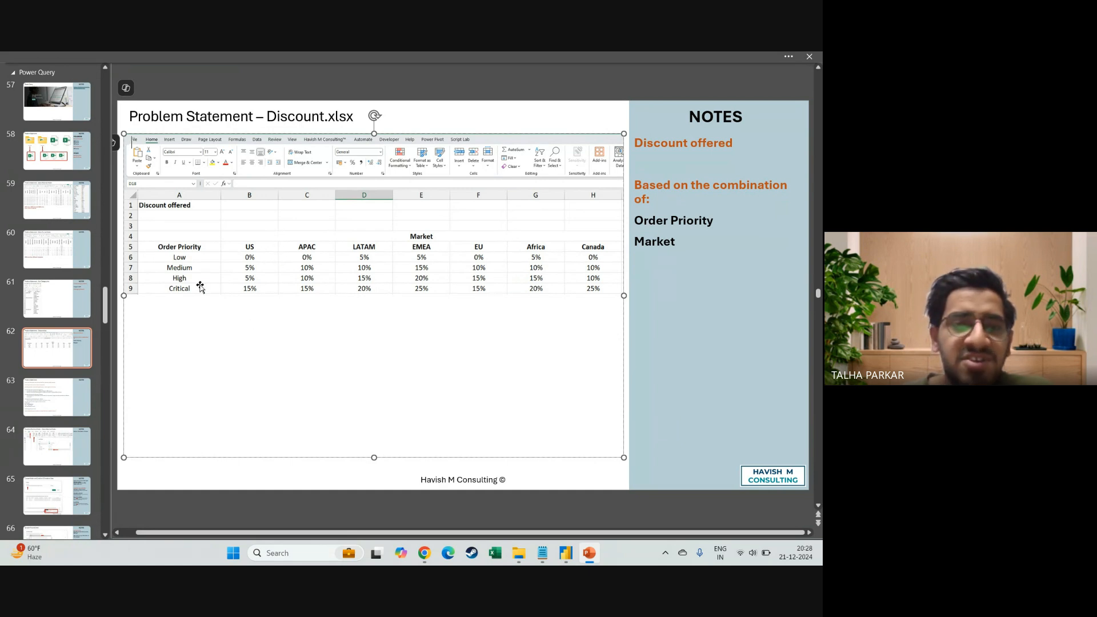
scroll(200, 286, "up", 2, "ctrl")
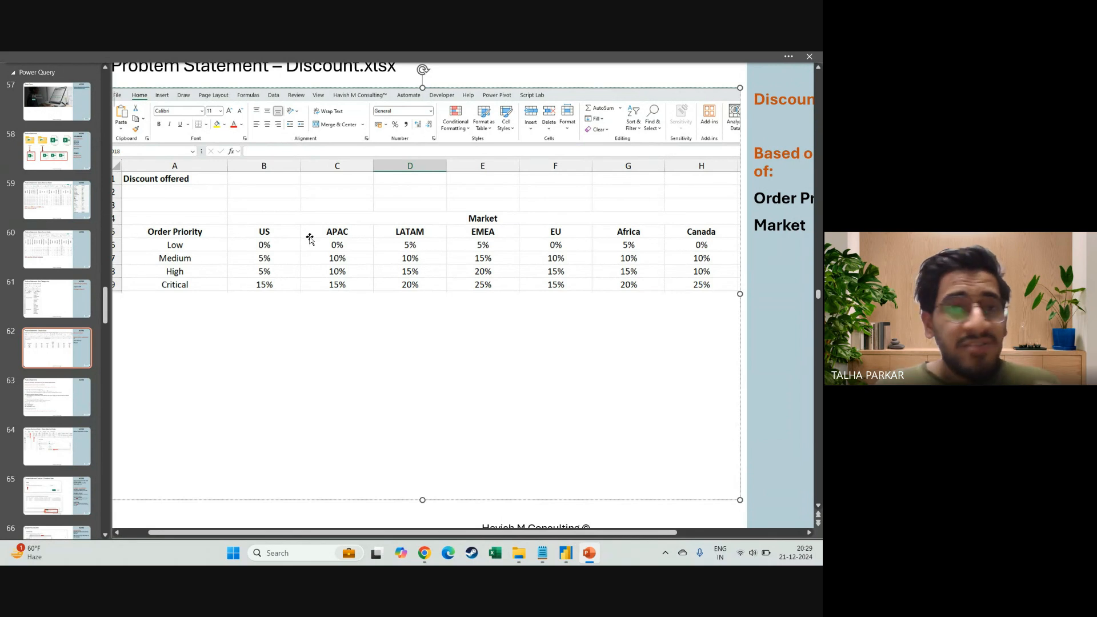
scroll(329, 239, "down", 1)
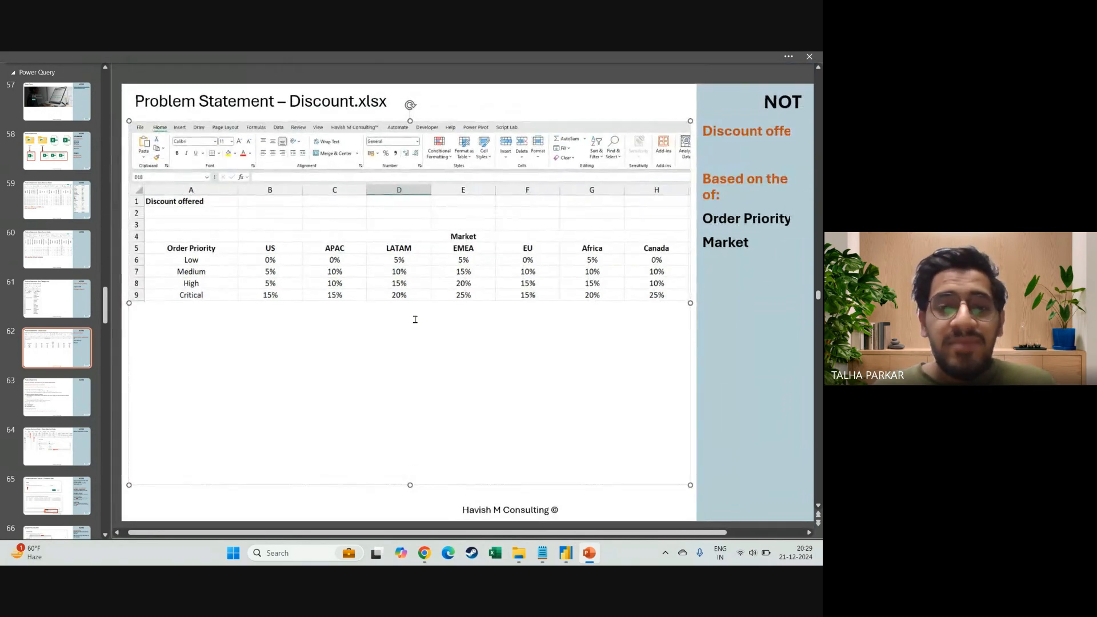
Switch to Chrome, open a new incognito tab, and turn off the camera in the Google Meet call
mouse_move(426, 557)
left_click(366, 494)
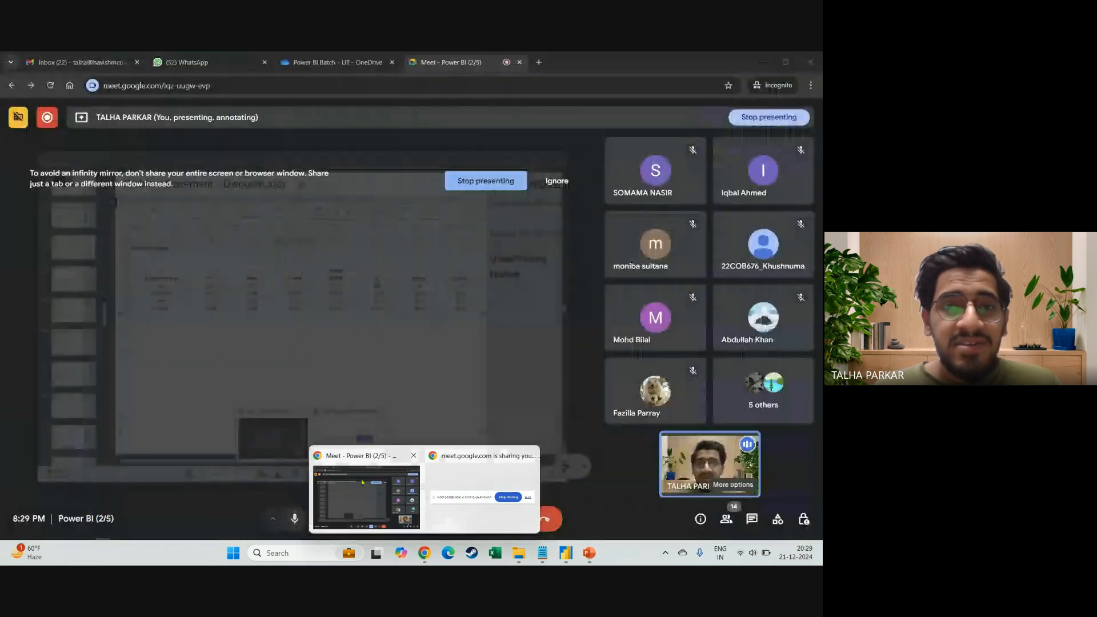
left_click(540, 62)
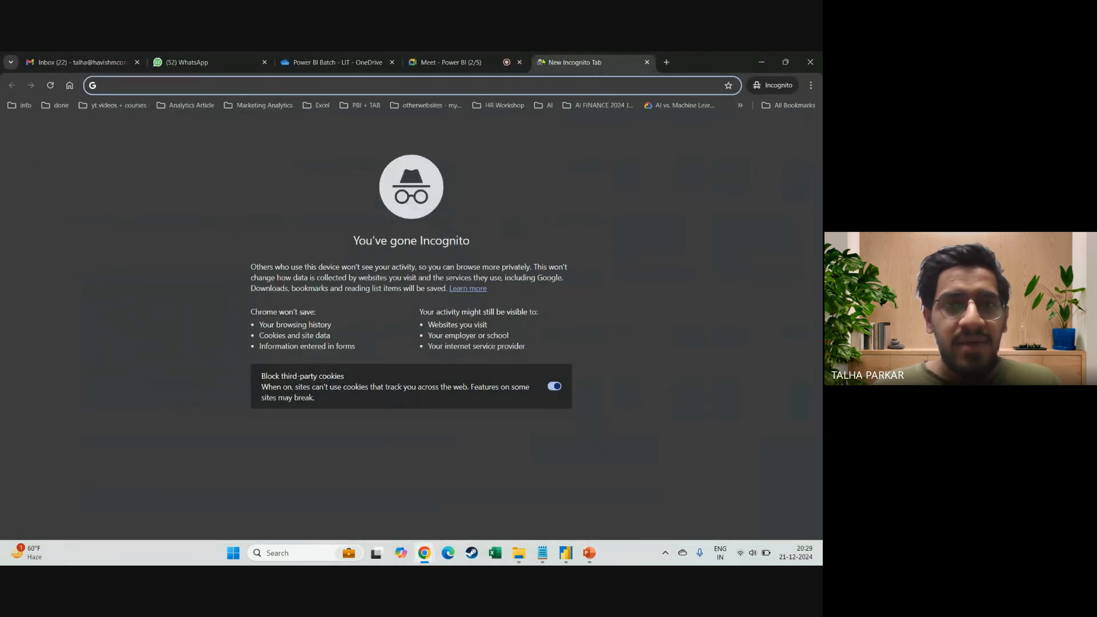
left_click(451, 62)
left_click(347, 526)
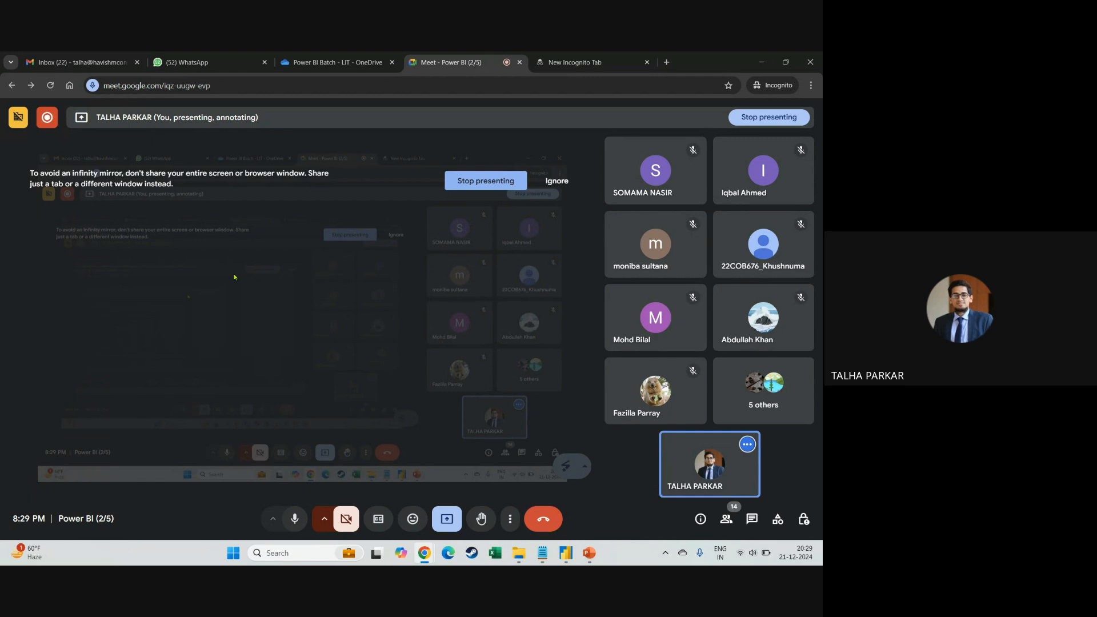
Turn the camera back on in the Google Meet call and search Google for "unpivoting in python" in the new incognito tab
left_click(346, 518)
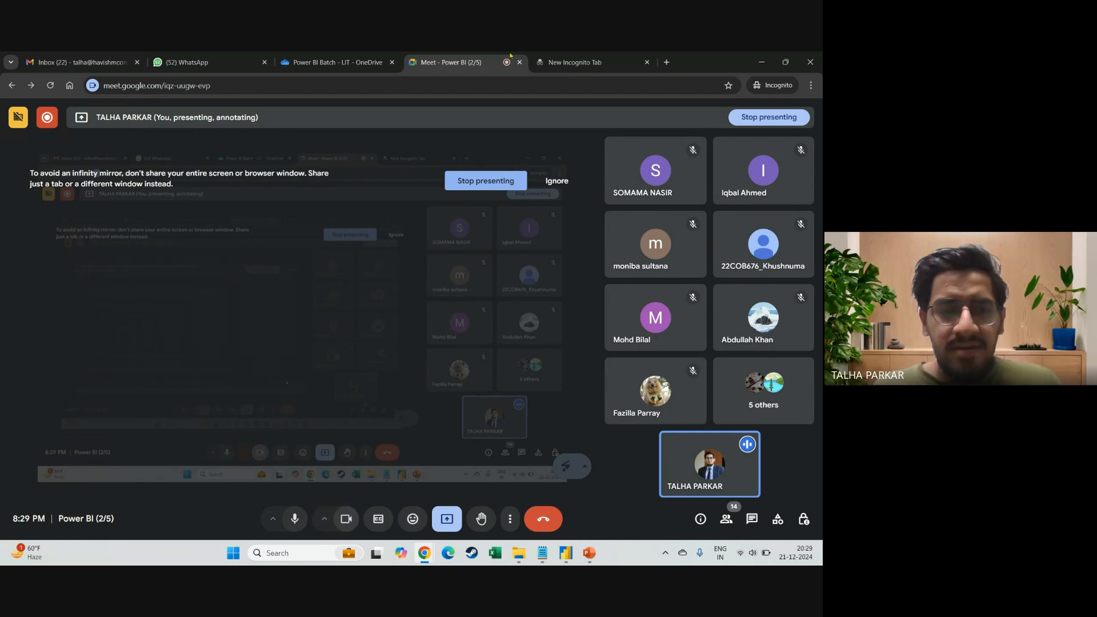
left_click(572, 61)
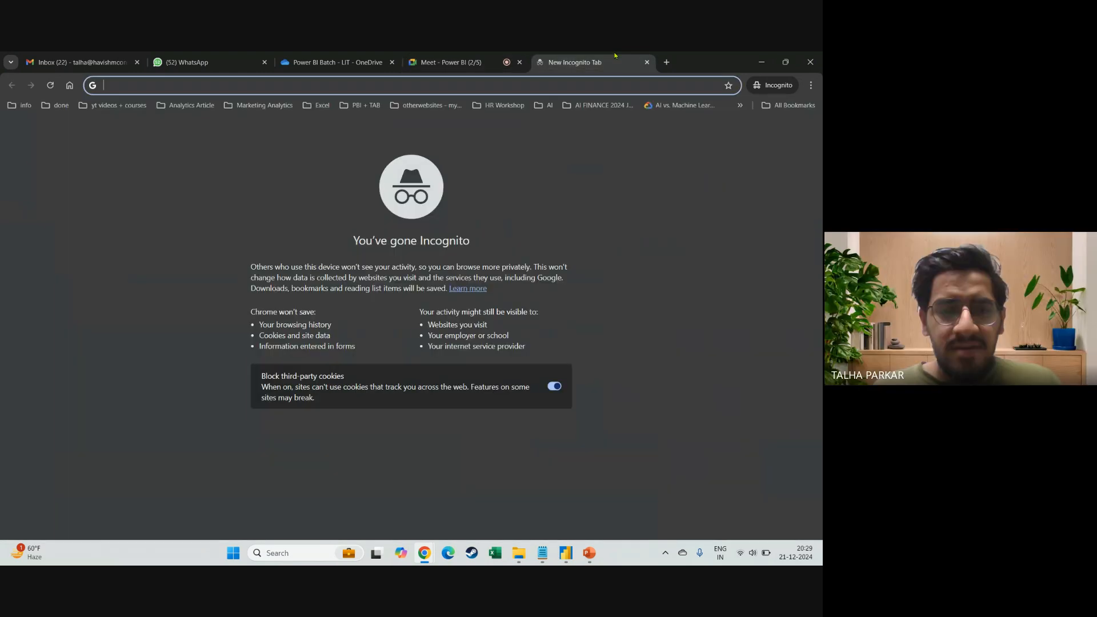
left_click(466, 87)
type("un")
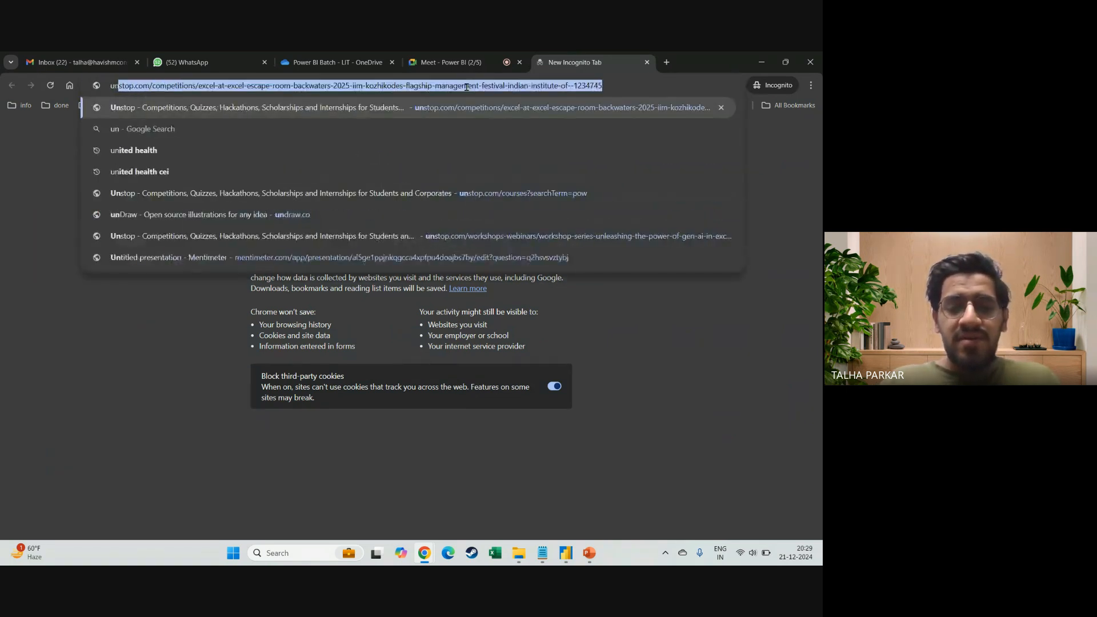
type("pivoting ")
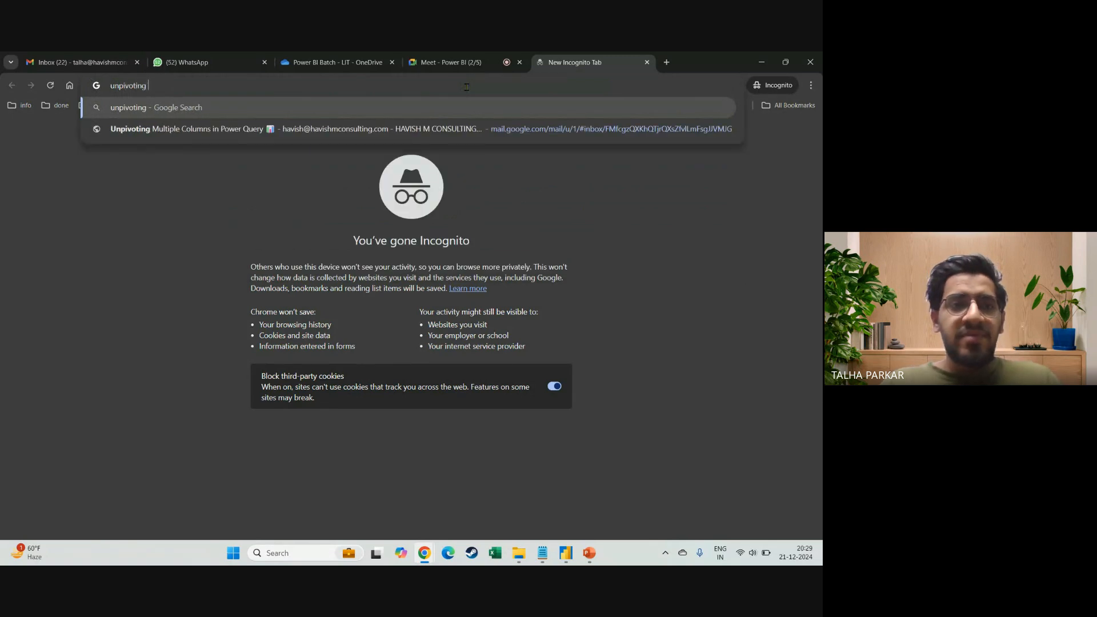
type("in p")
type("ython")
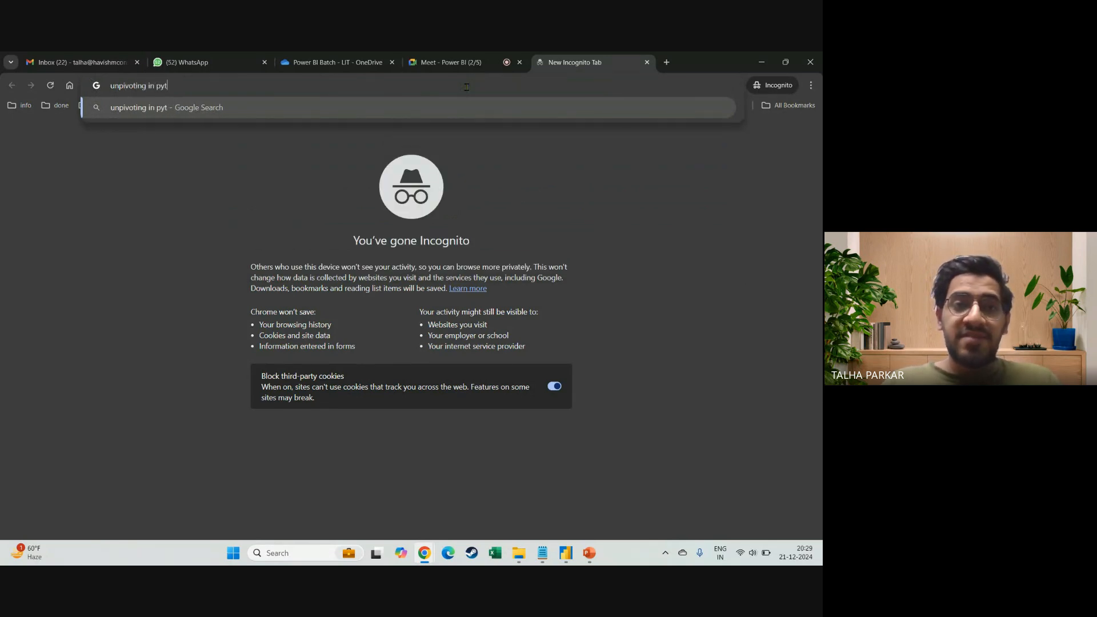
key("Return")
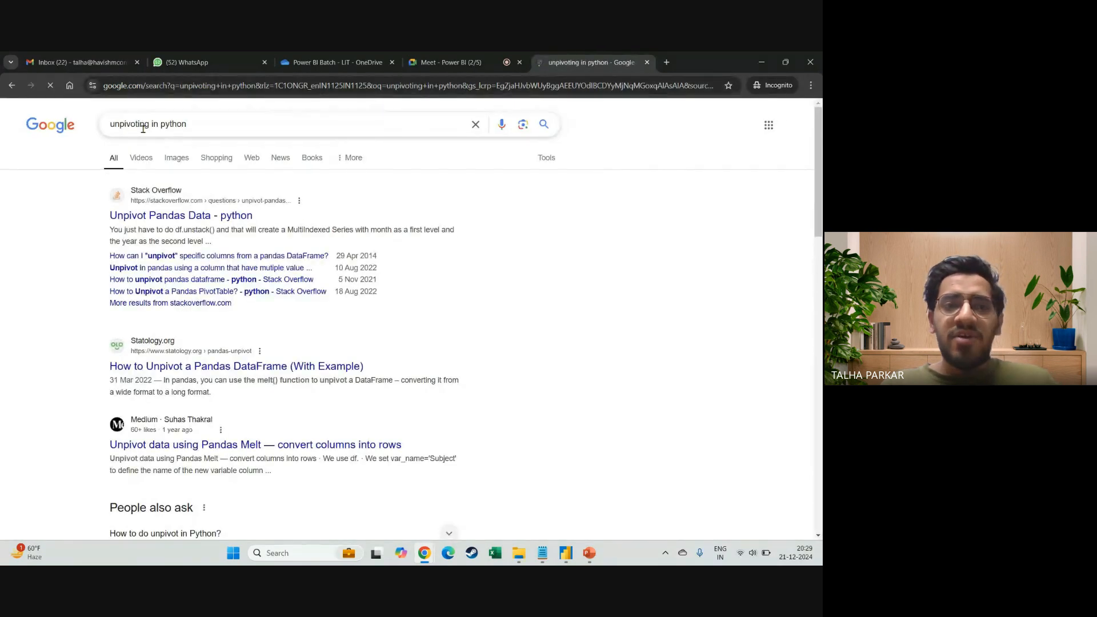
Show the image results and examine the Towards Data Science "Turn this / Into this" unpivot picture up close
left_click(171, 159)
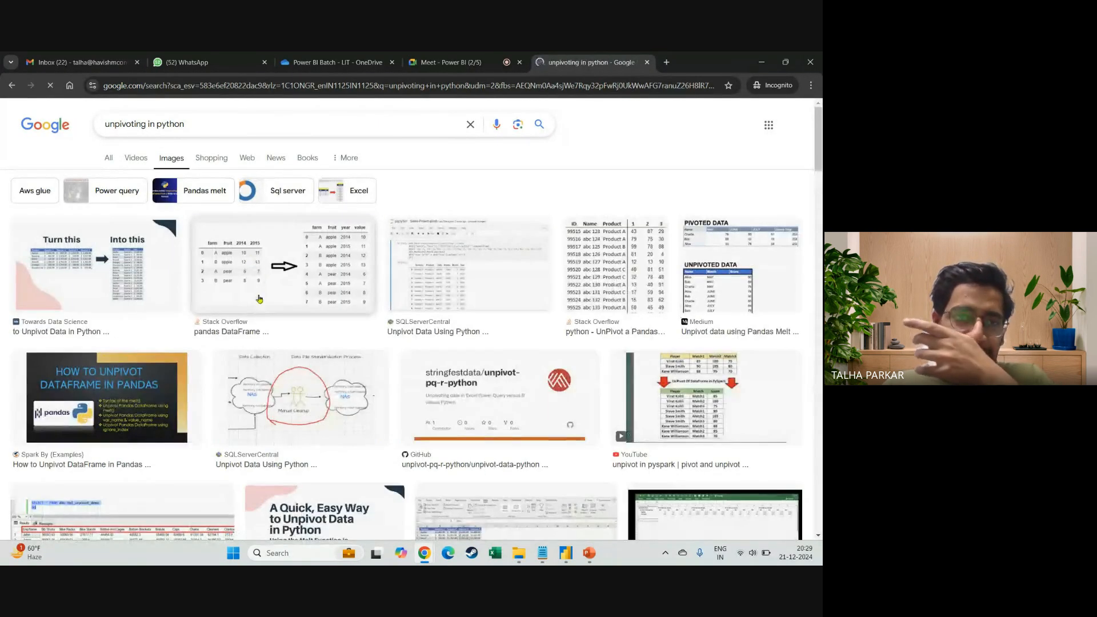
scroll(59, 285, "up", 5)
left_click(102, 290)
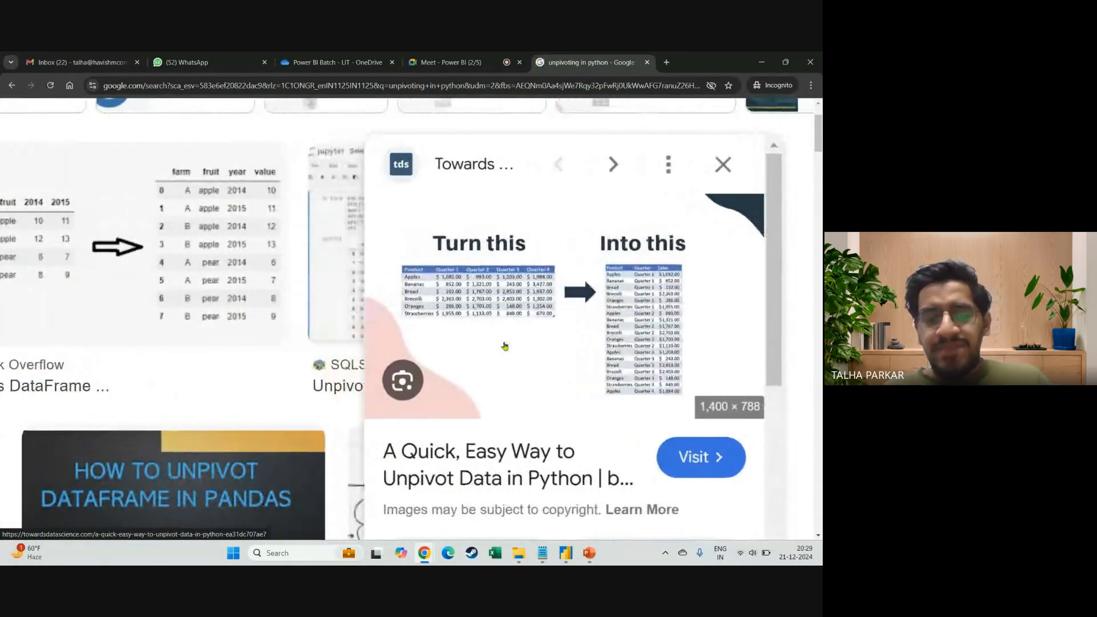
scroll(485, 342, "up", 3)
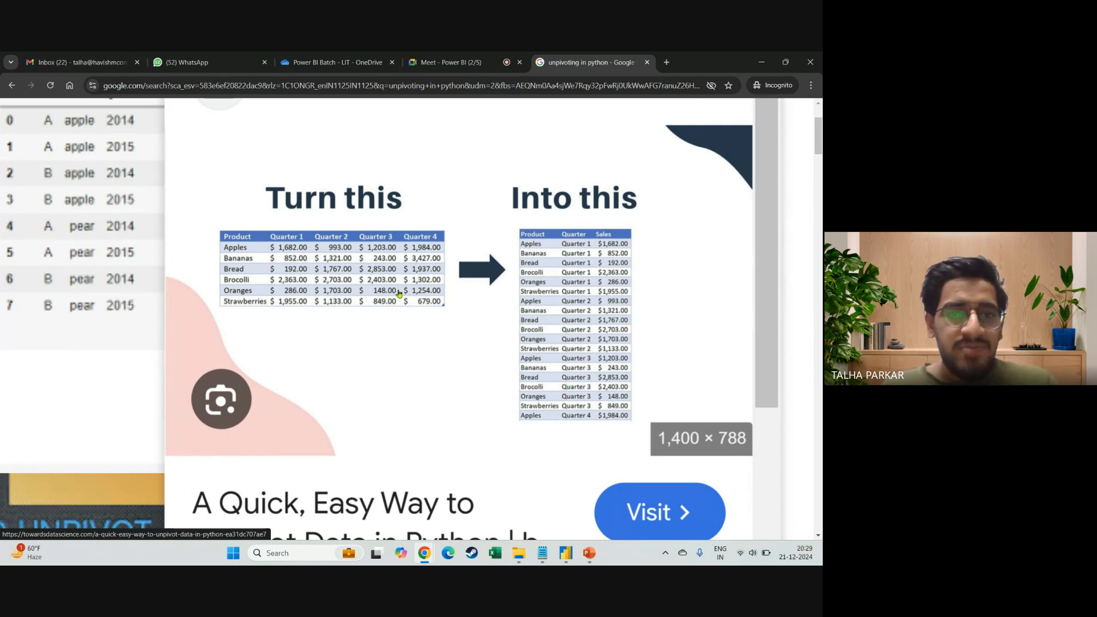
scroll(340, 293, "up", 2)
scroll(338, 293, "right", 2)
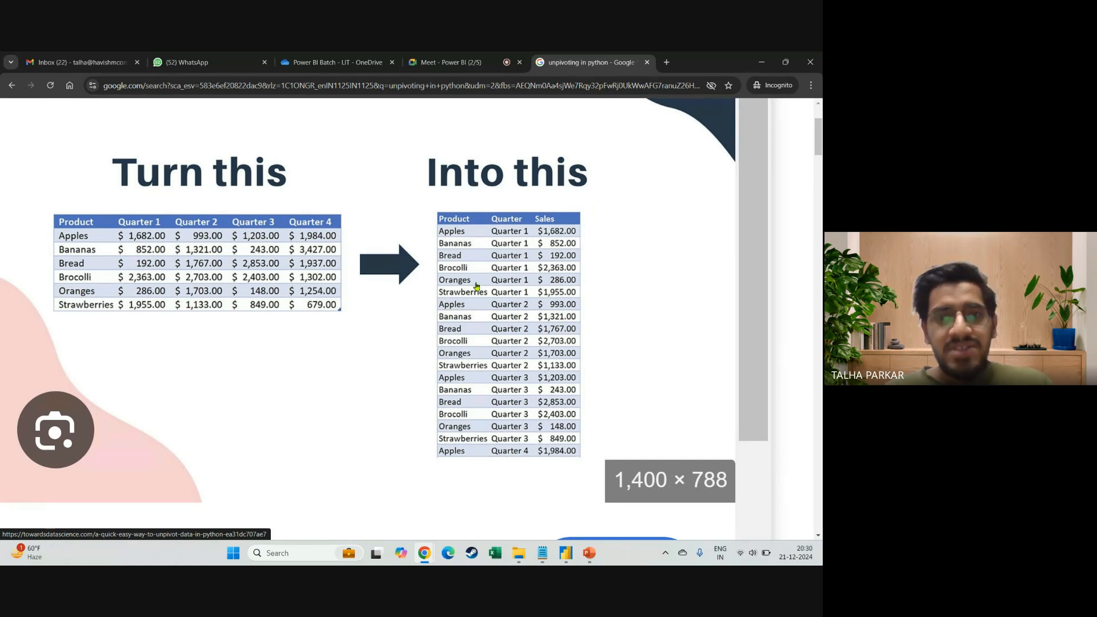
key("Escape")
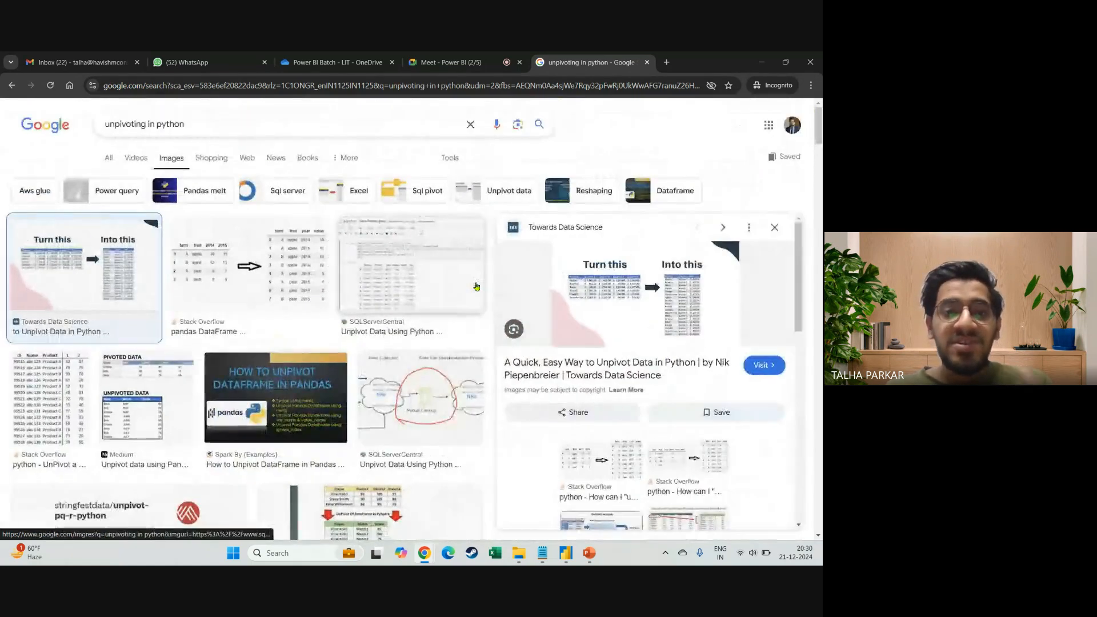
Switch to Power Query Editor and import the Discount sheet from the Discount workbook in the Model folder, comparing its preview with the PowerPoint slide
key("alt+Tab")
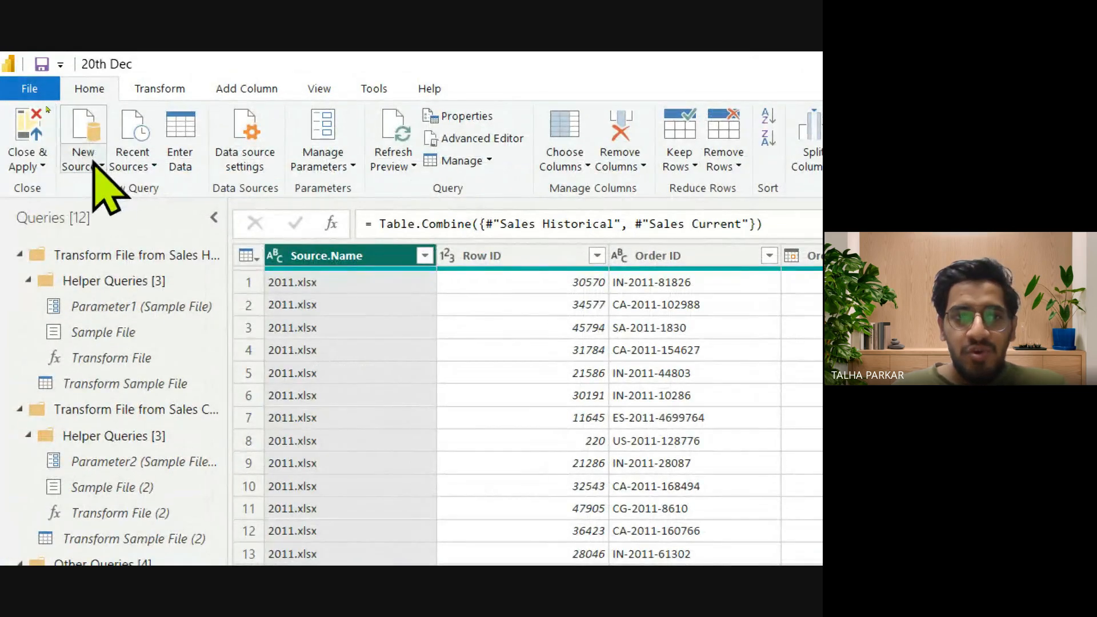
left_click(43, 104)
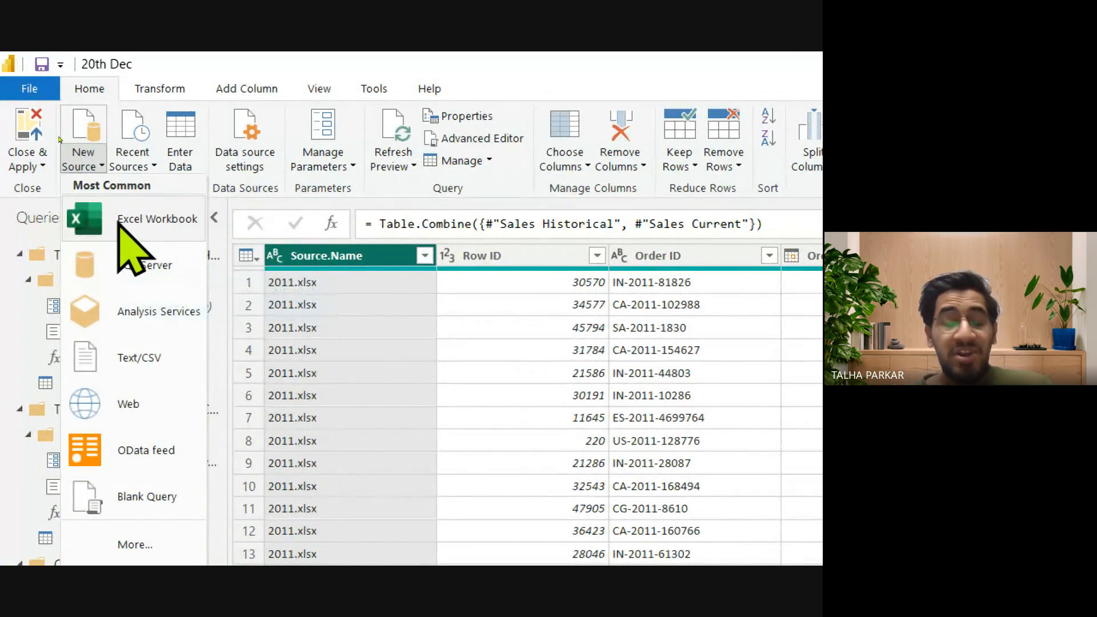
left_click(120, 222)
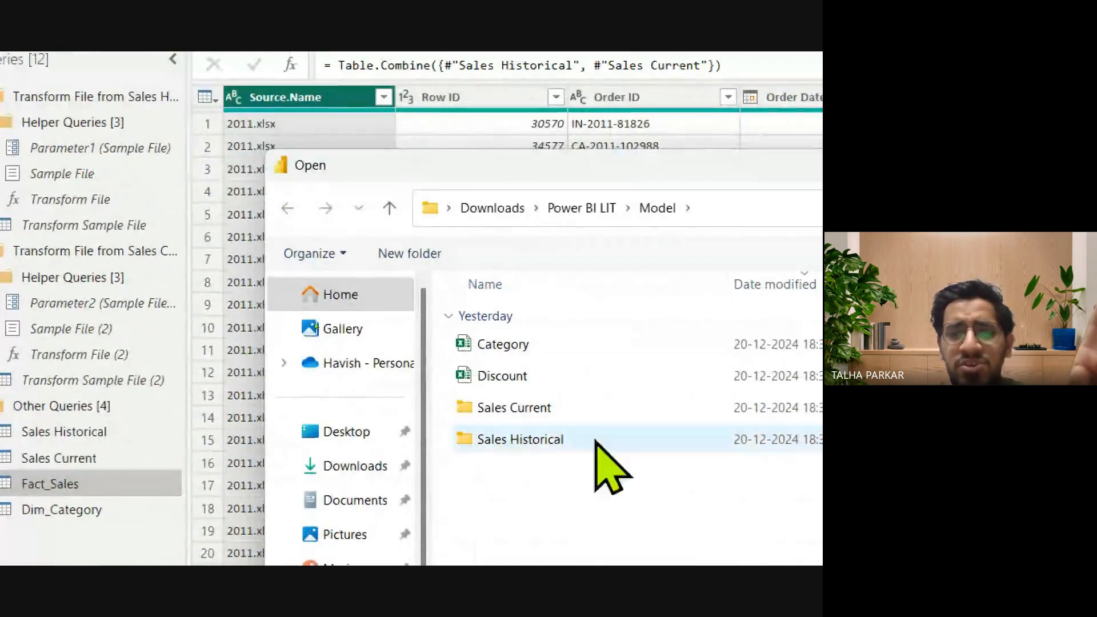
left_click(543, 379)
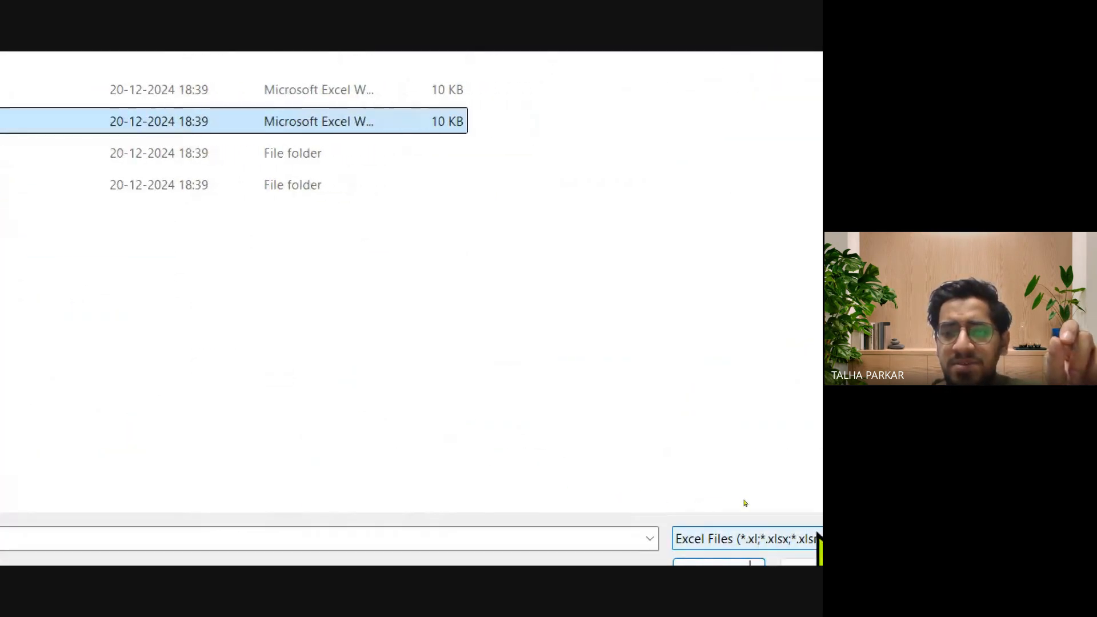
left_click(804, 578)
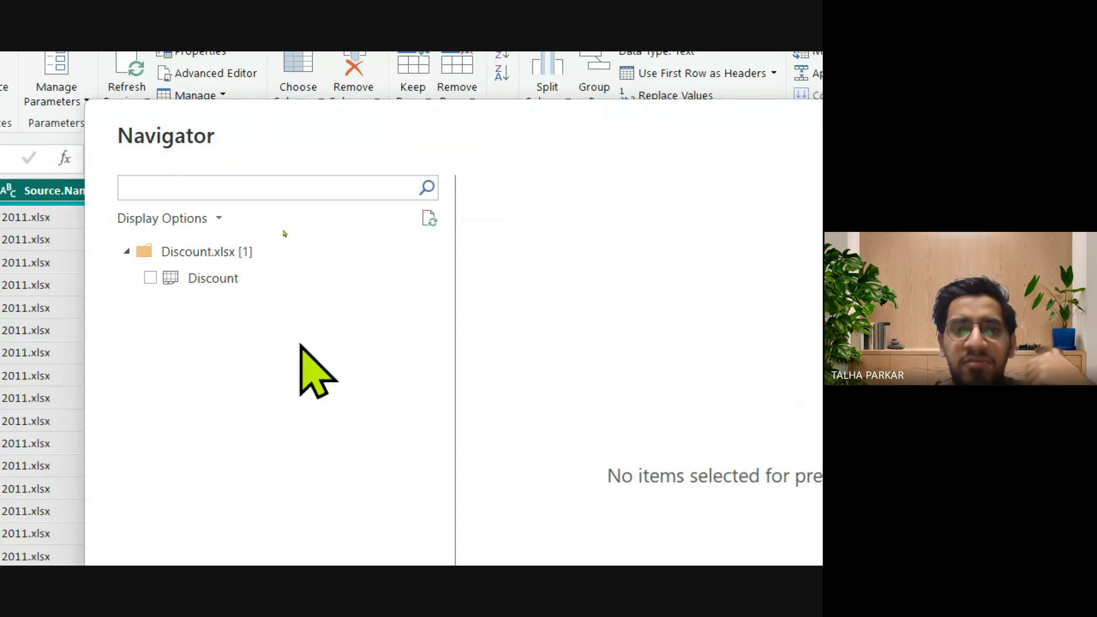
left_click(149, 278)
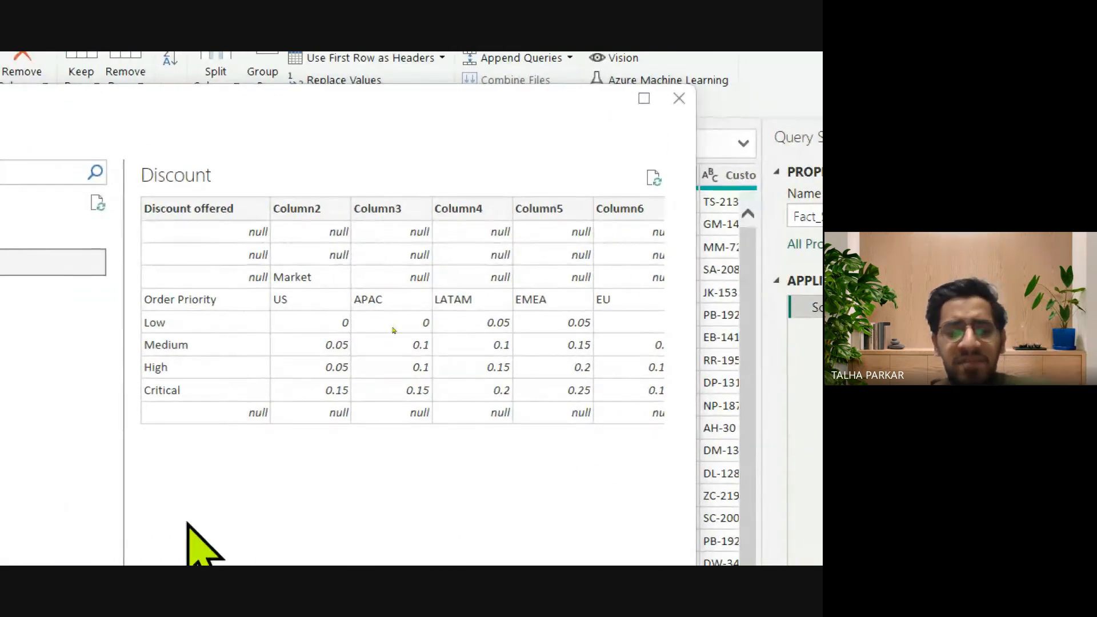
key("alt+Tab")
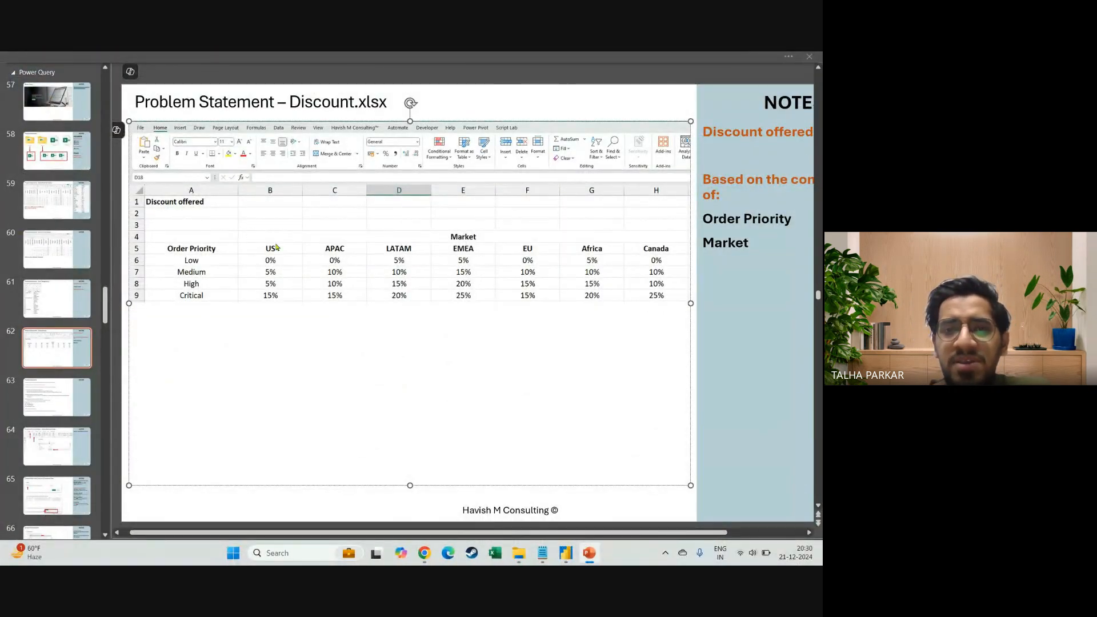
key("alt+Tab")
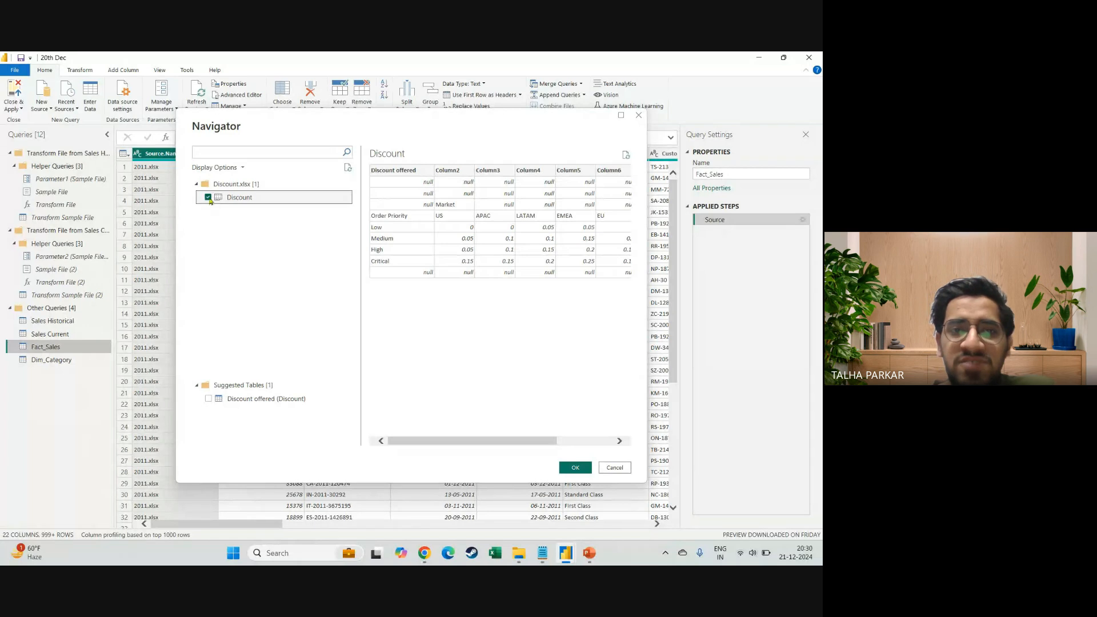
left_click(575, 467)
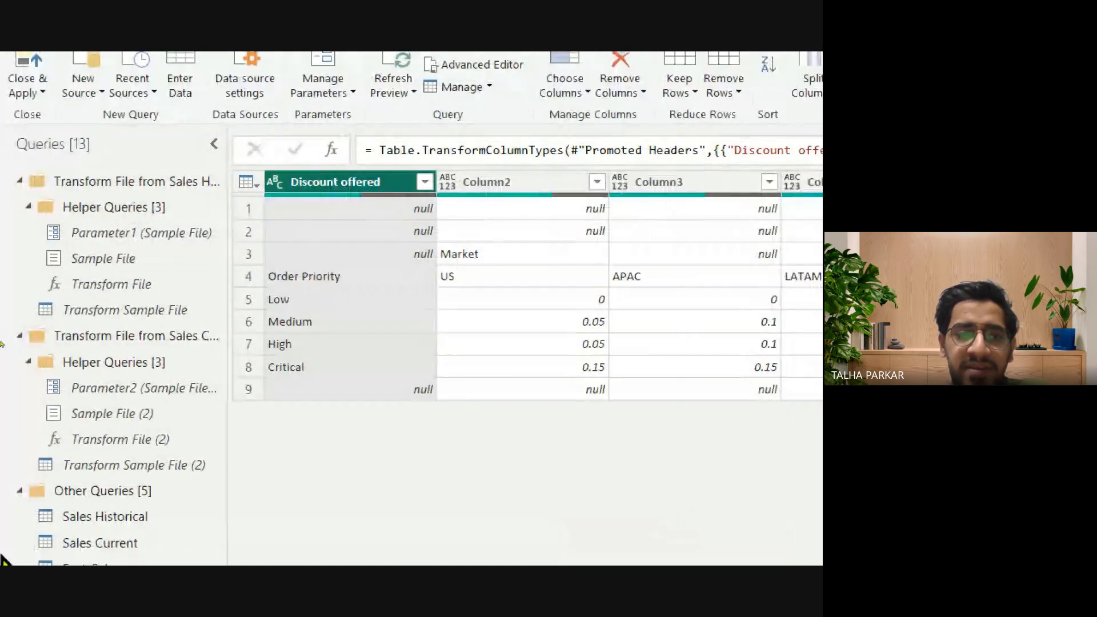
Rename the Discount query to Dim_Discount
right_click(108, 378)
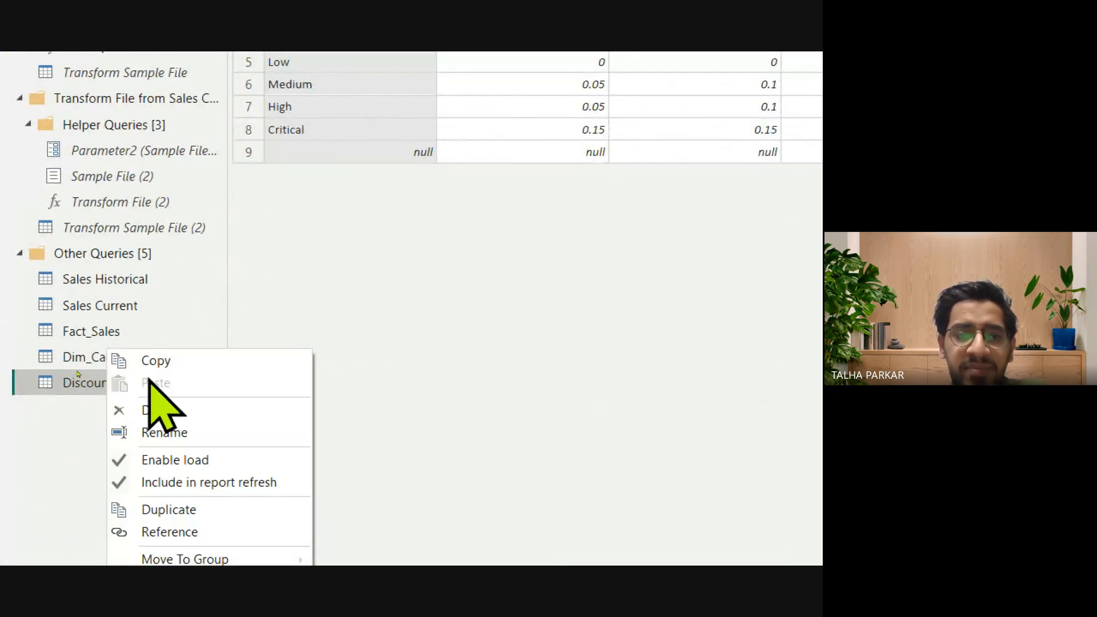
left_click(171, 437)
key("Home")
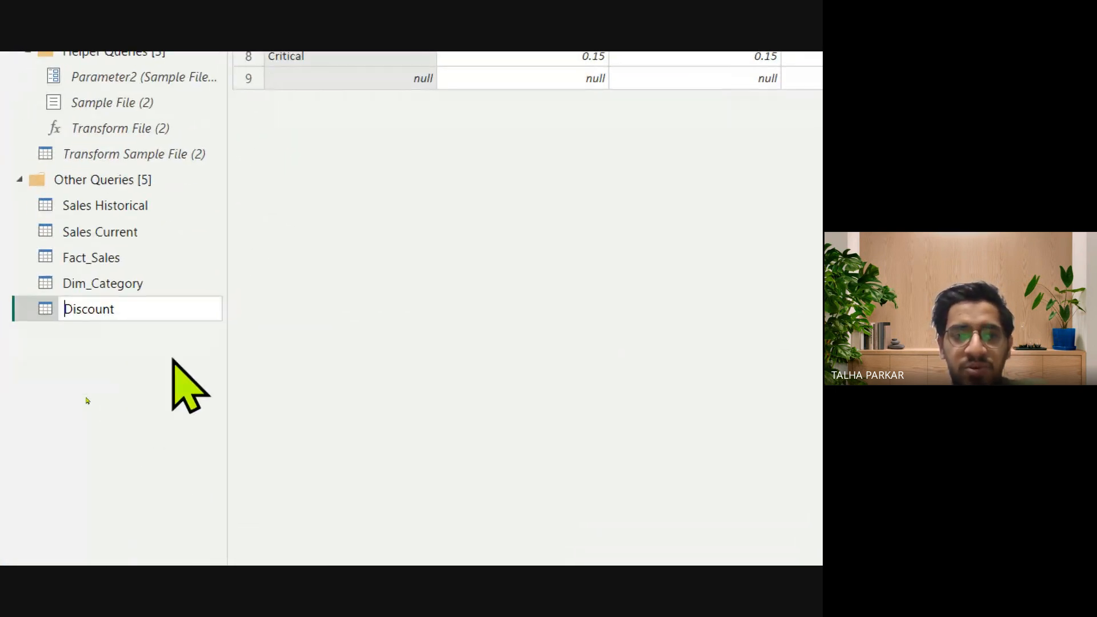
type("Dim_")
key("Return")
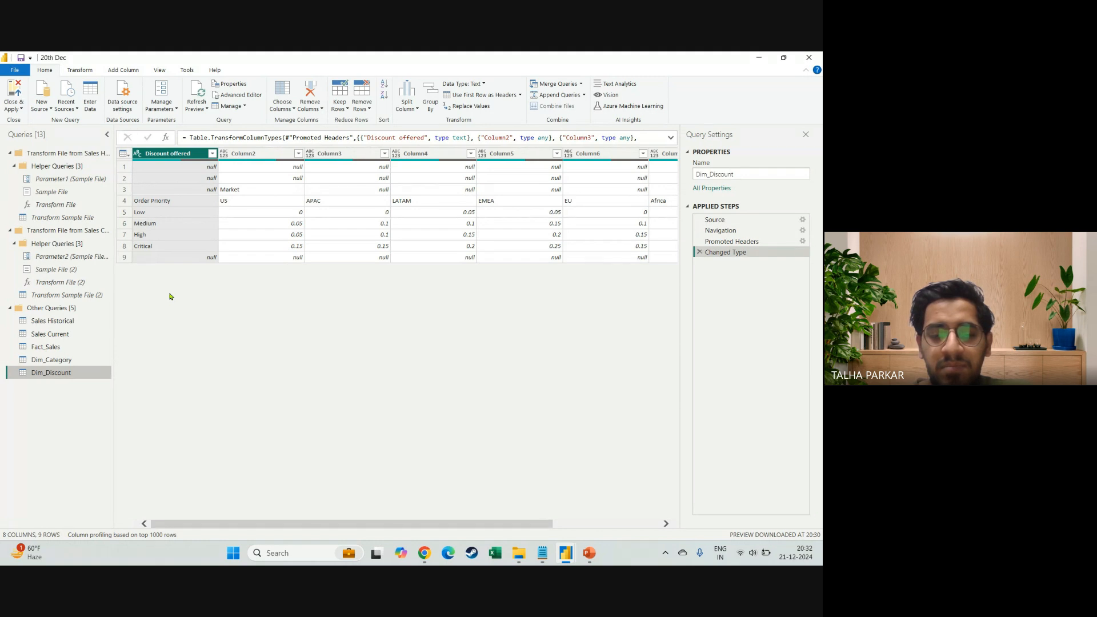
Check the Google Meet call in Chrome for participant responses and return to the Power Query Editor
key("alt+Tab")
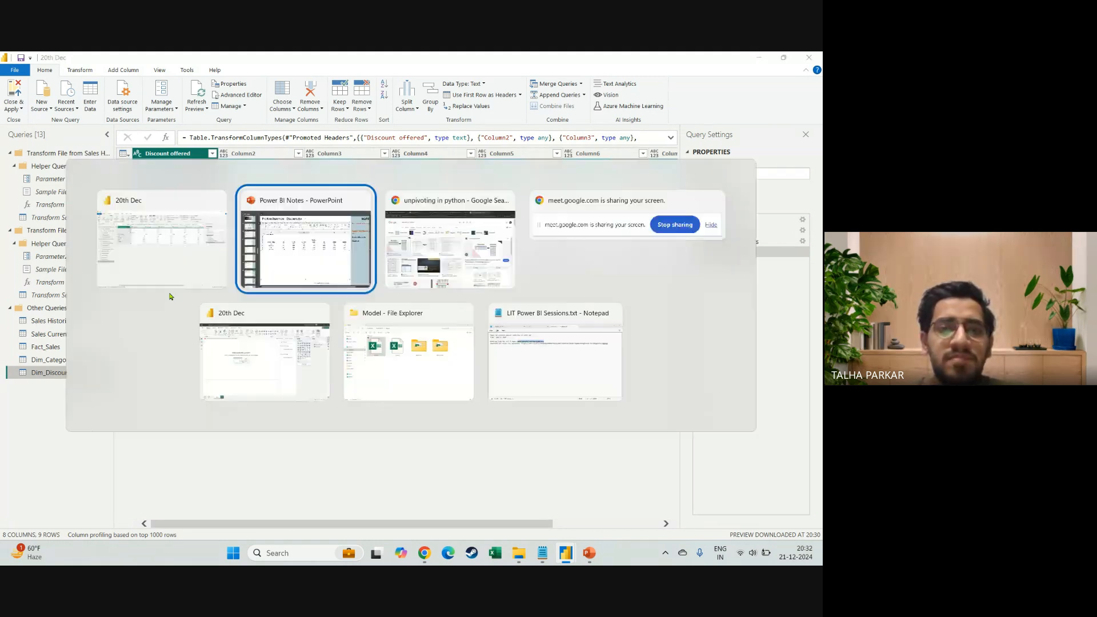
key("alt+Tab")
left_click(452, 62)
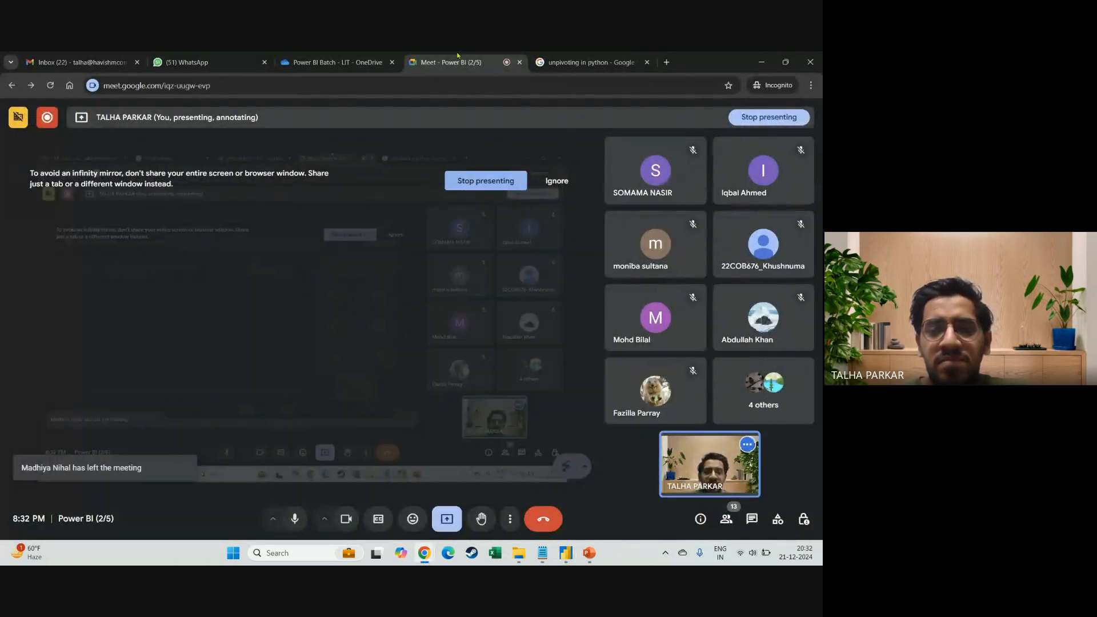
key("alt+Tab")
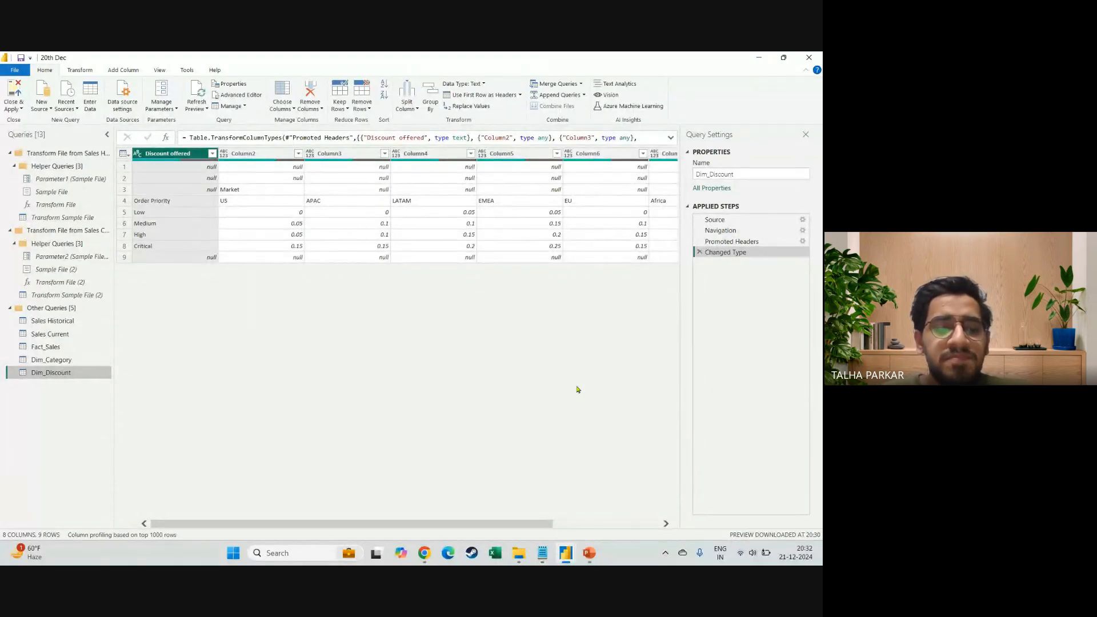
key("alt+Tab")
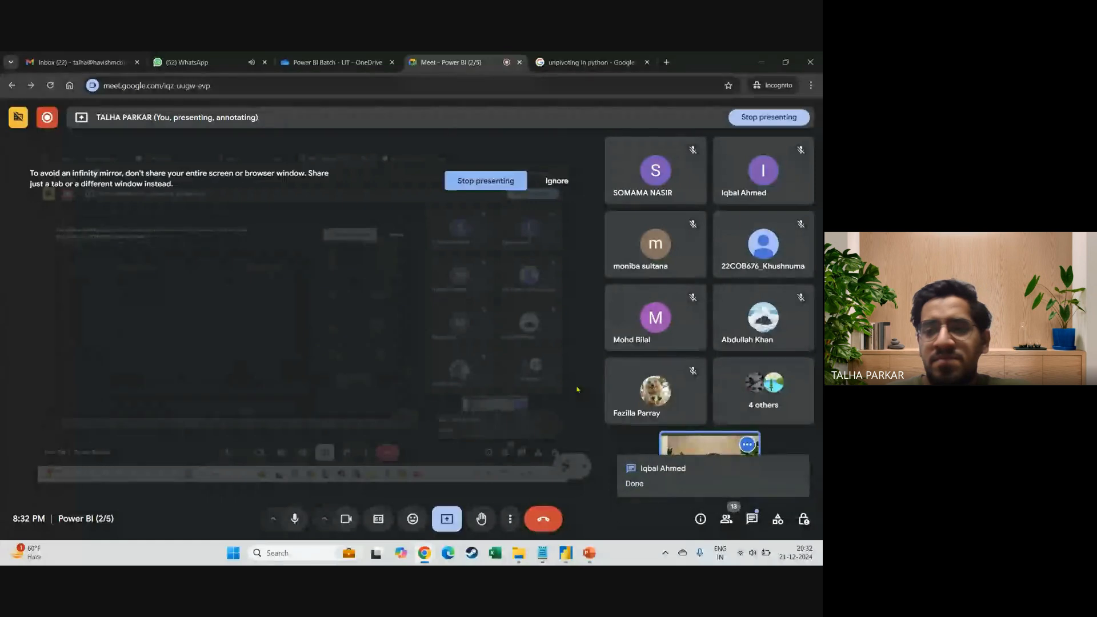
key("alt+Tab")
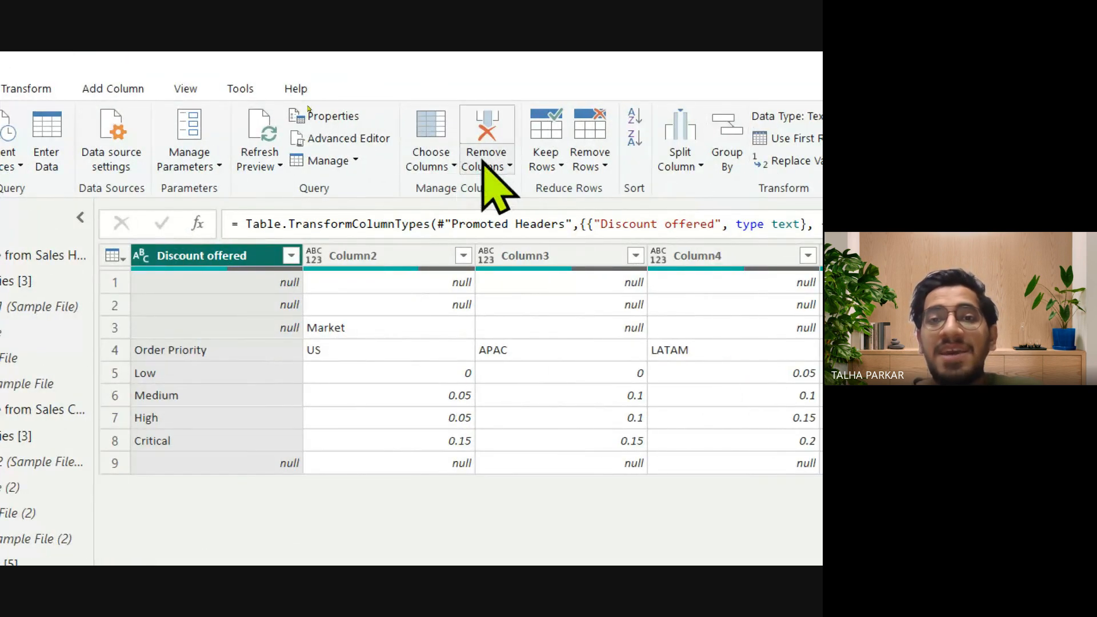
Try removing the blank rows from the Dim_Discount query, and delete the Removed Blank Rows step
left_click(606, 167)
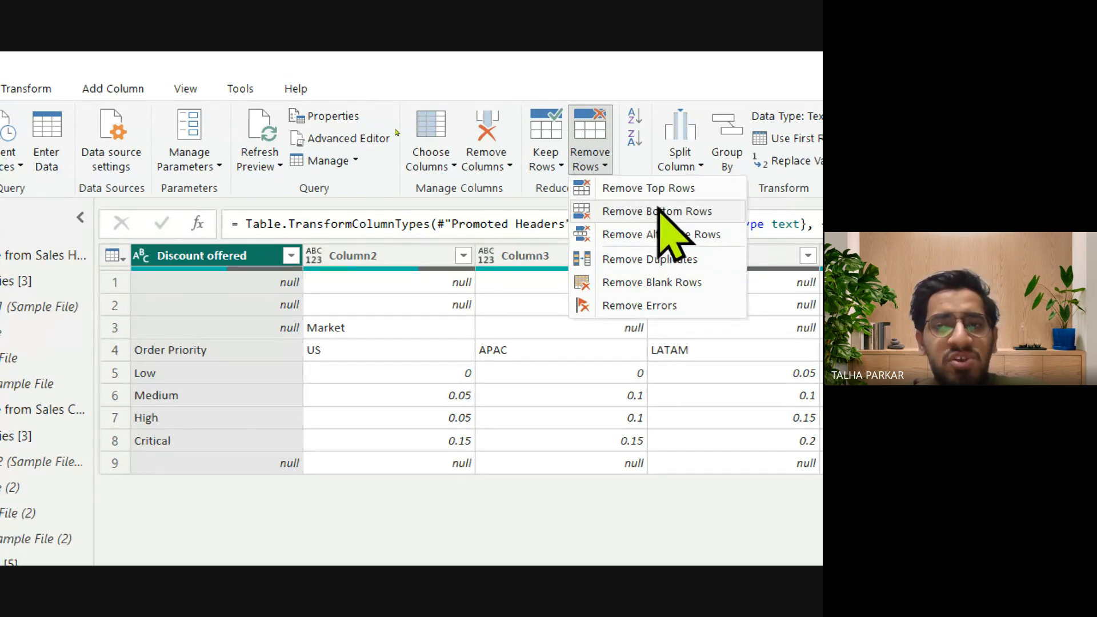
left_click(681, 283)
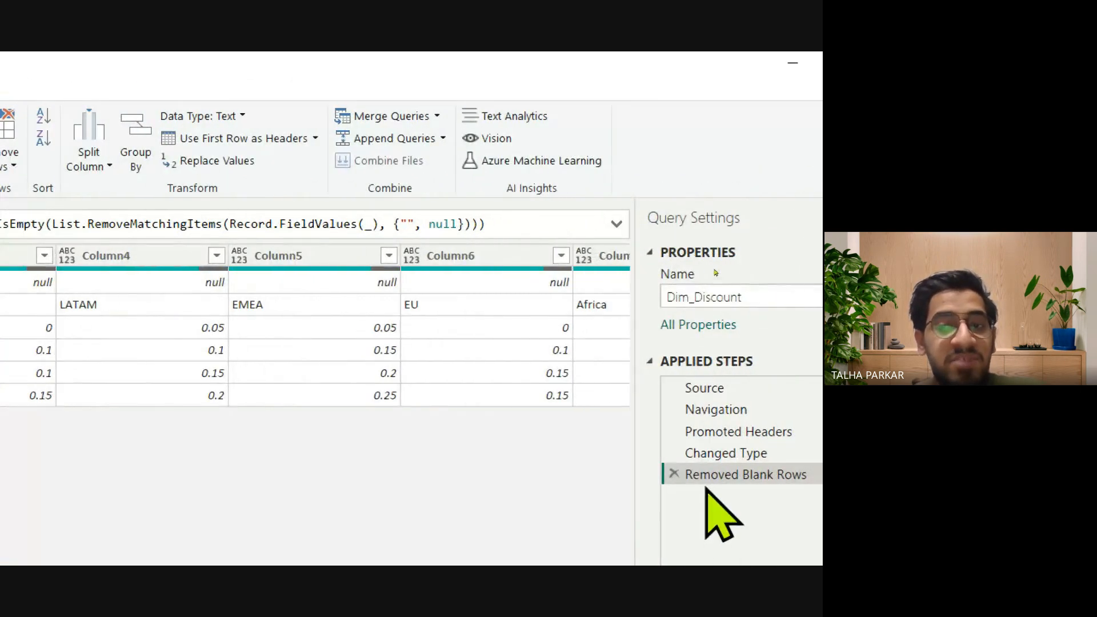
left_click(674, 474)
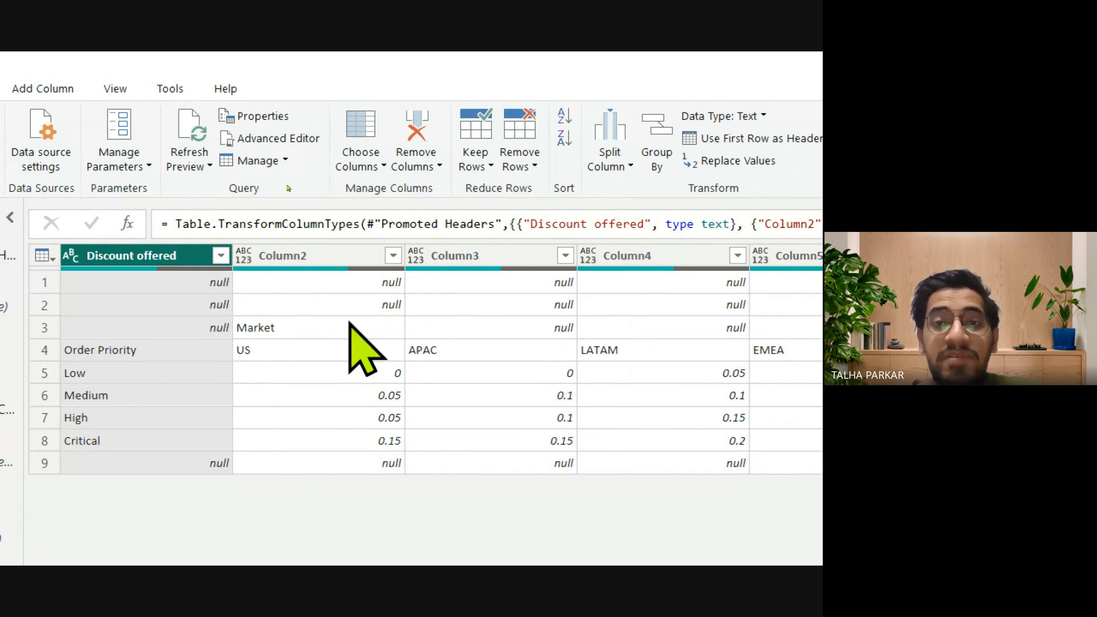
Remove the top 3 rows from the Dim_Discount query
left_click(519, 165)
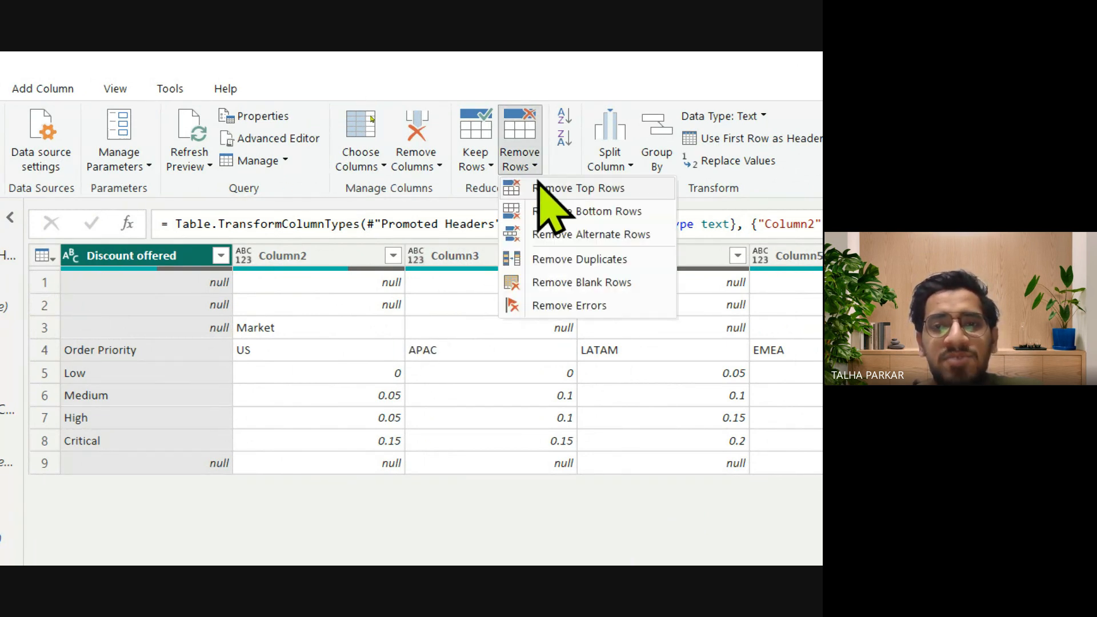
left_click(587, 184)
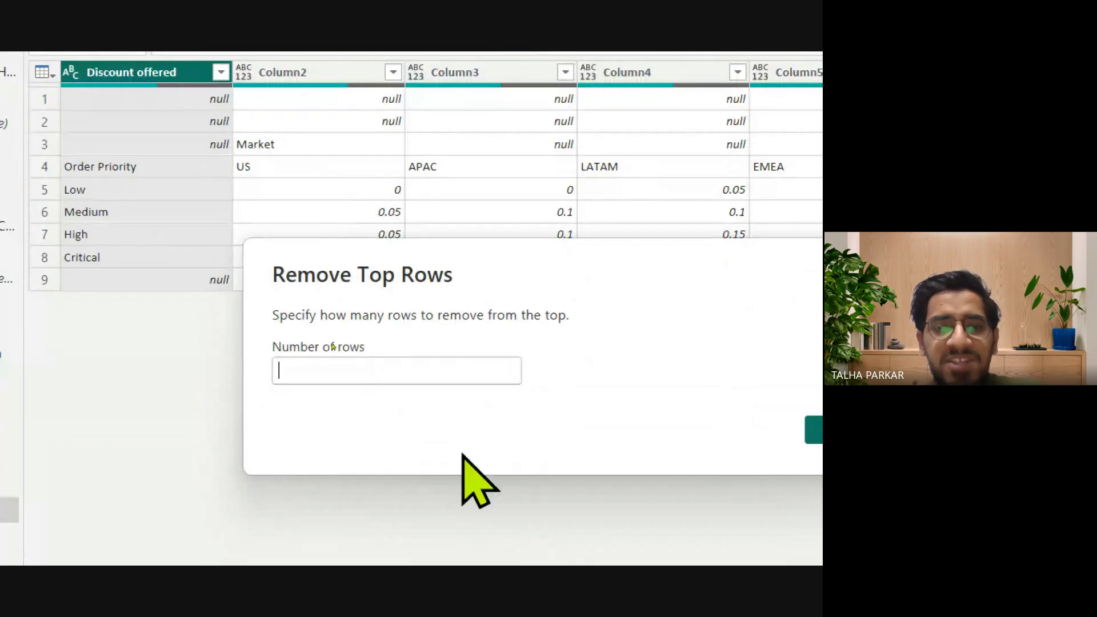
type("3")
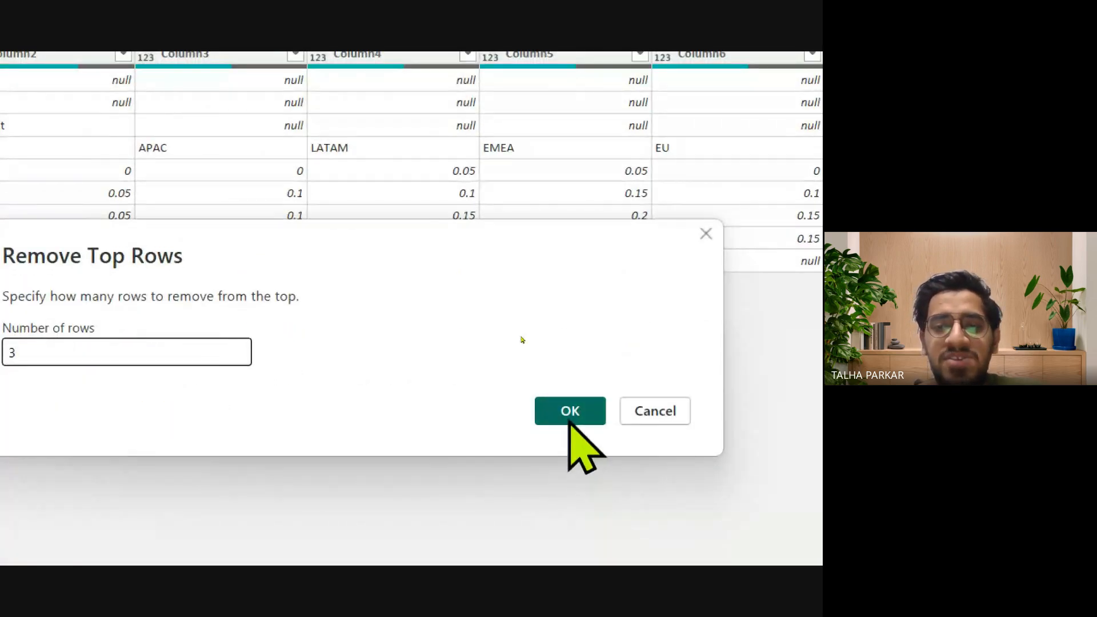
left_click(569, 411)
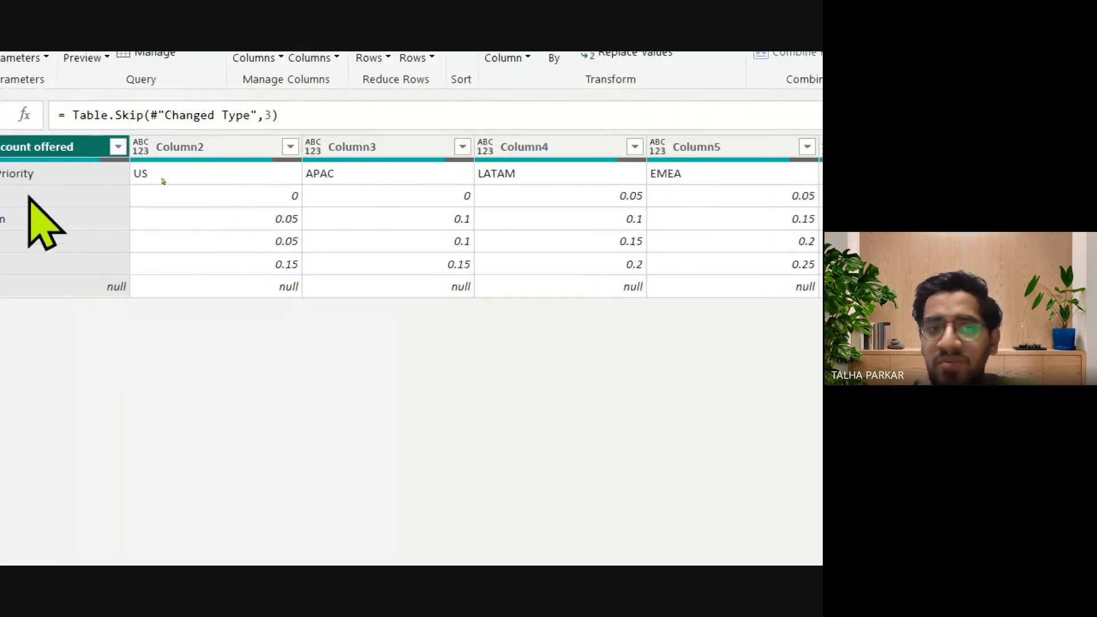
Remove the bottom 1 row from the Dim_Discount query
left_click(414, 58)
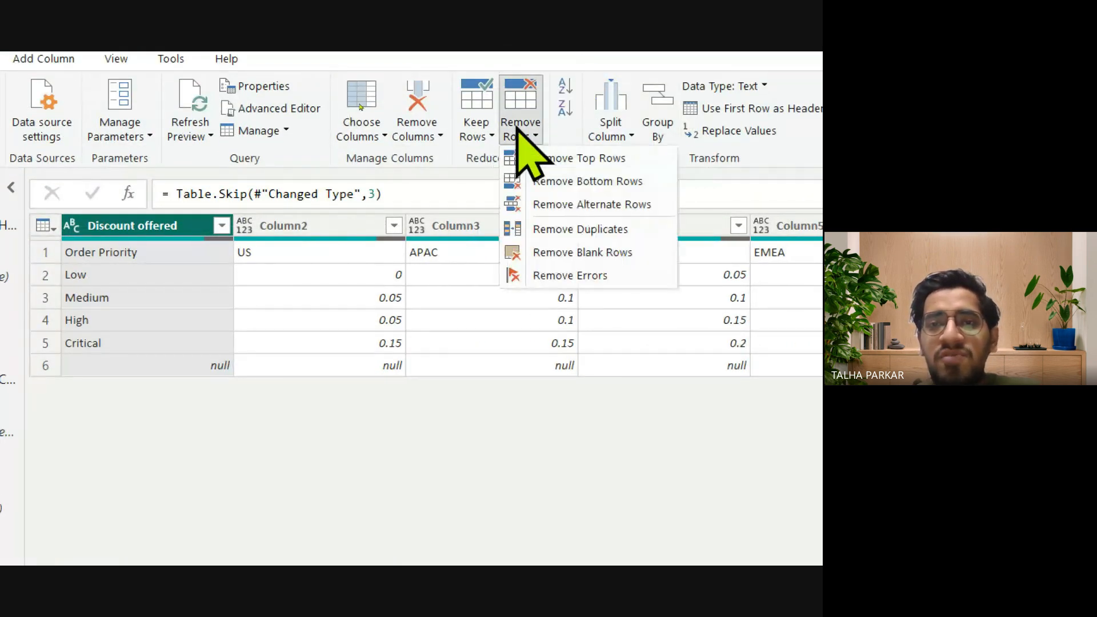
left_click(548, 181)
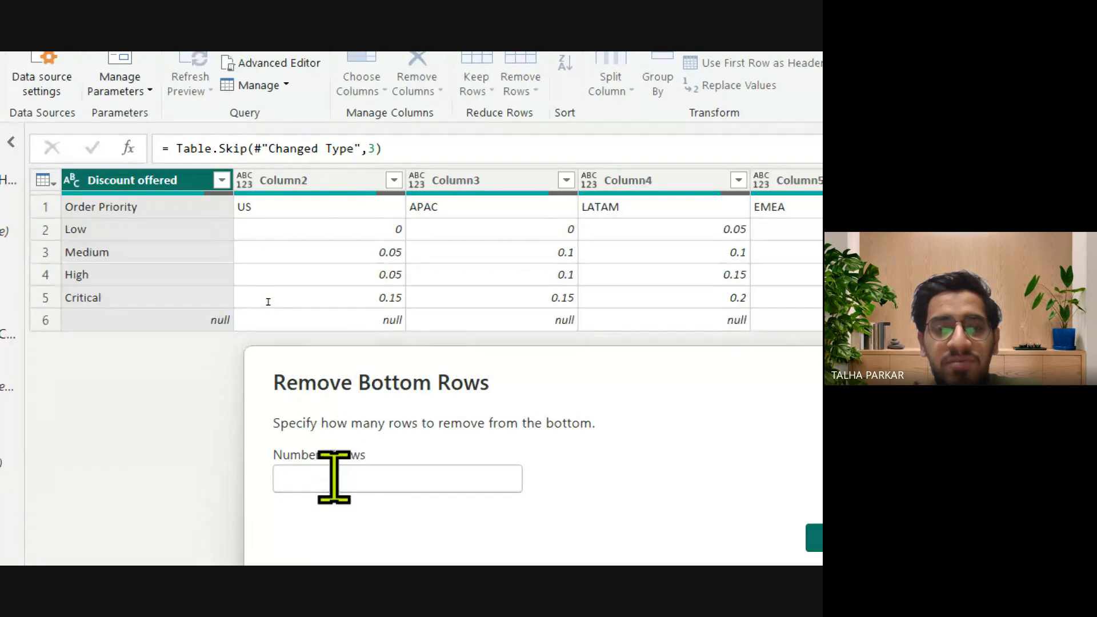
type("1")
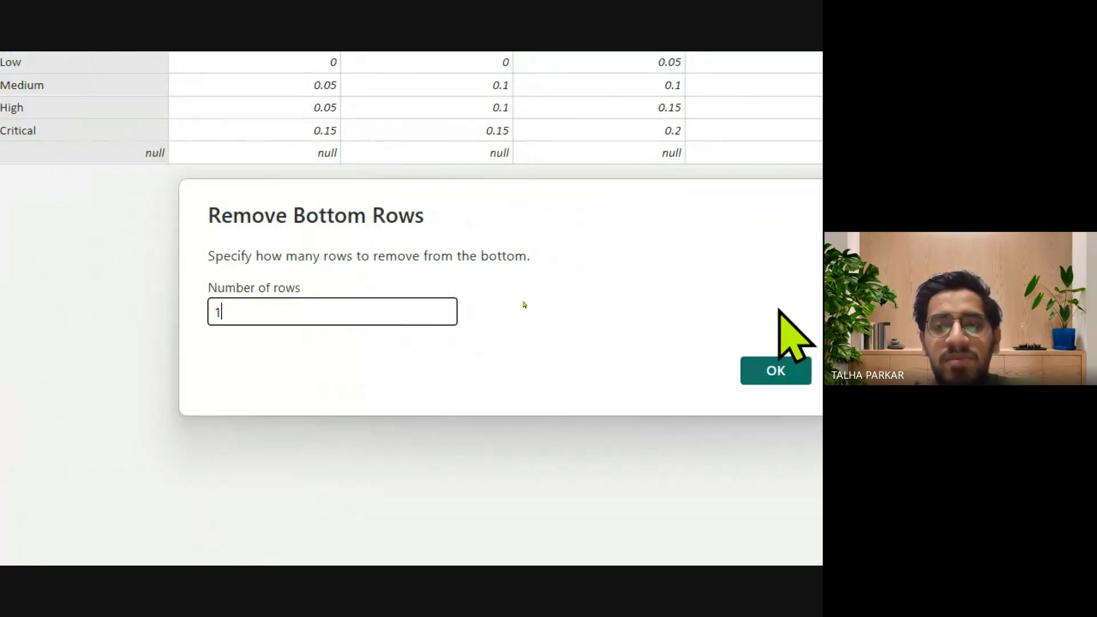
left_click(781, 369)
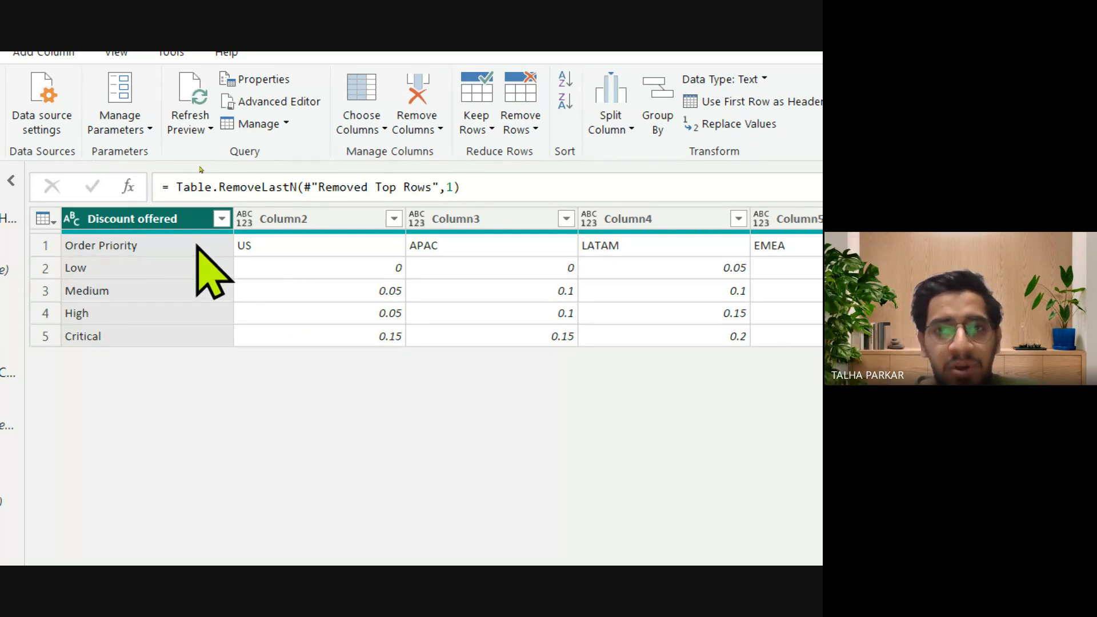
left_click(517, 128)
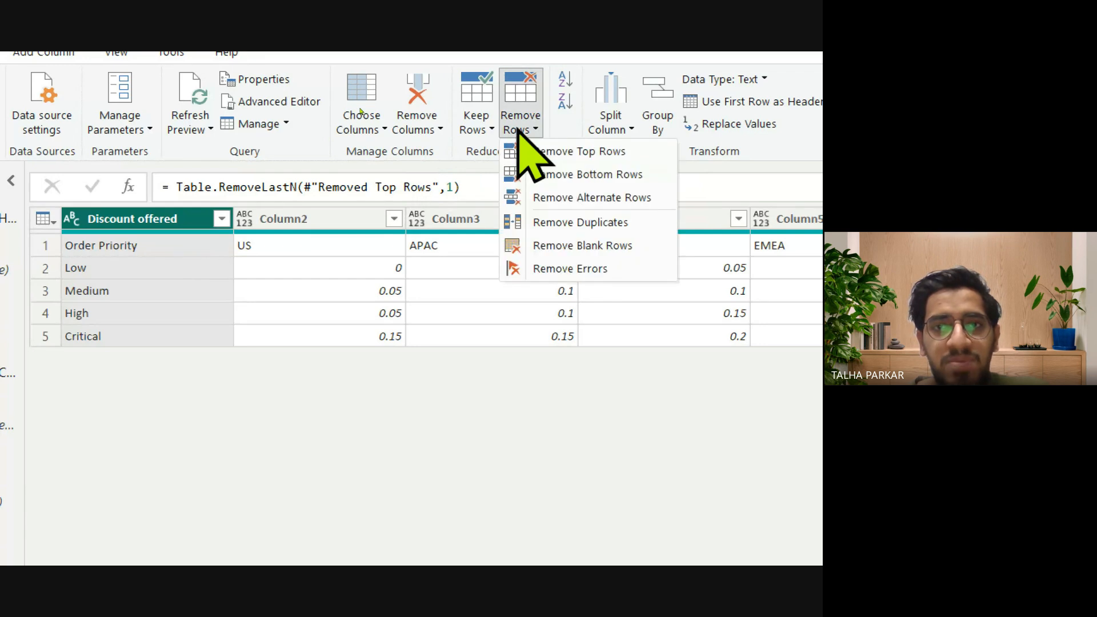
left_click(517, 130)
left_click(519, 134)
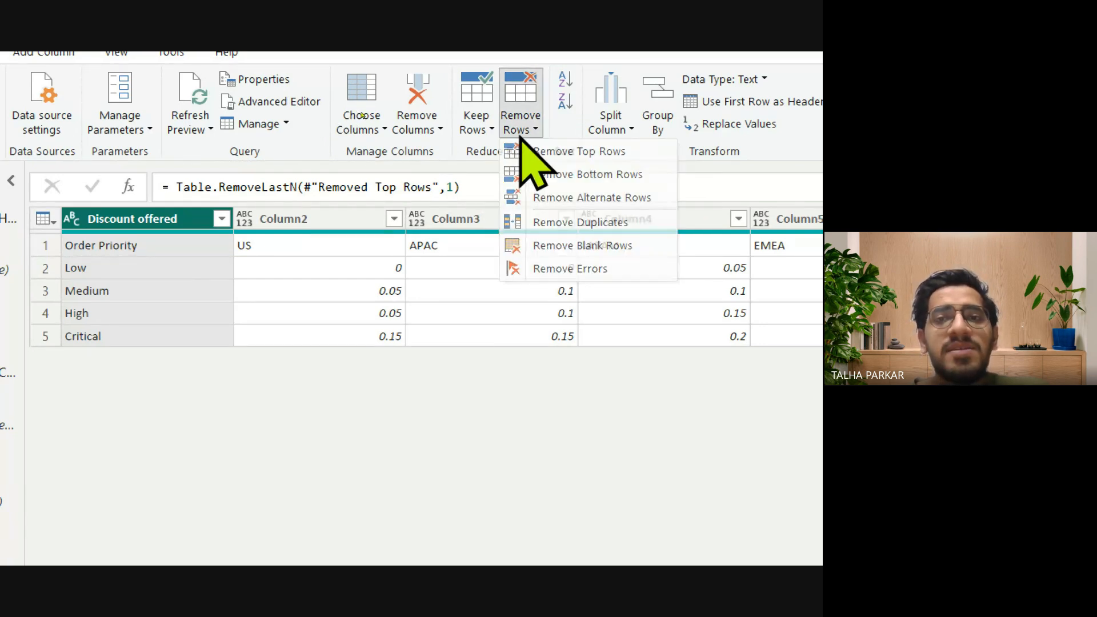
left_click(518, 135)
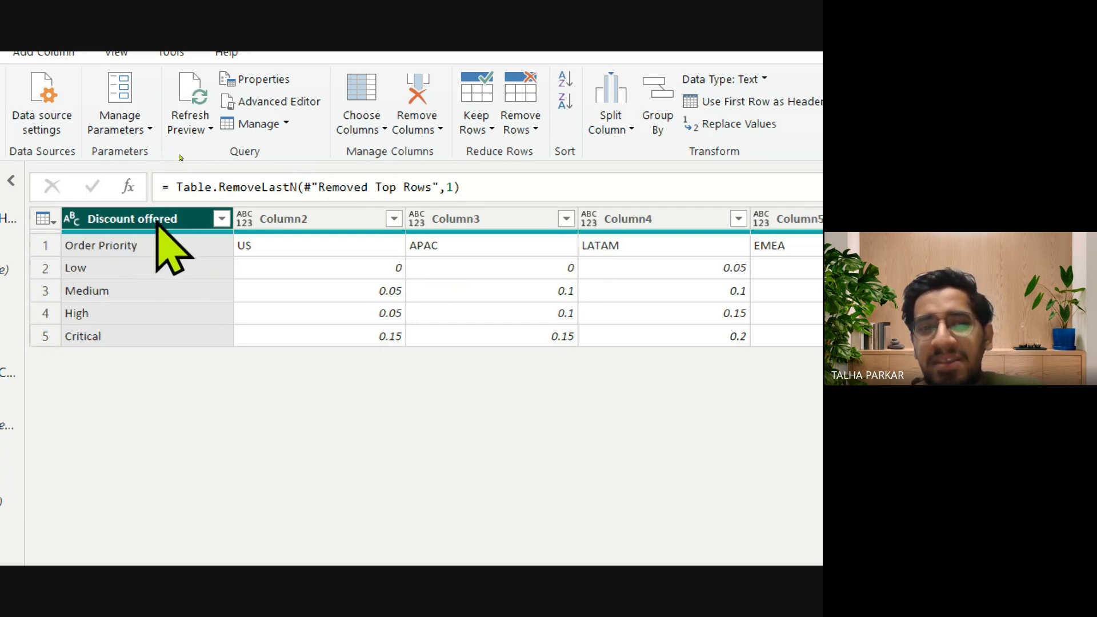
Switch to the Power BI Notes presentation in PowerPoint, examine the Discount.xlsx problem statement, and return to the Power Query Editor
key("alt+Tab")
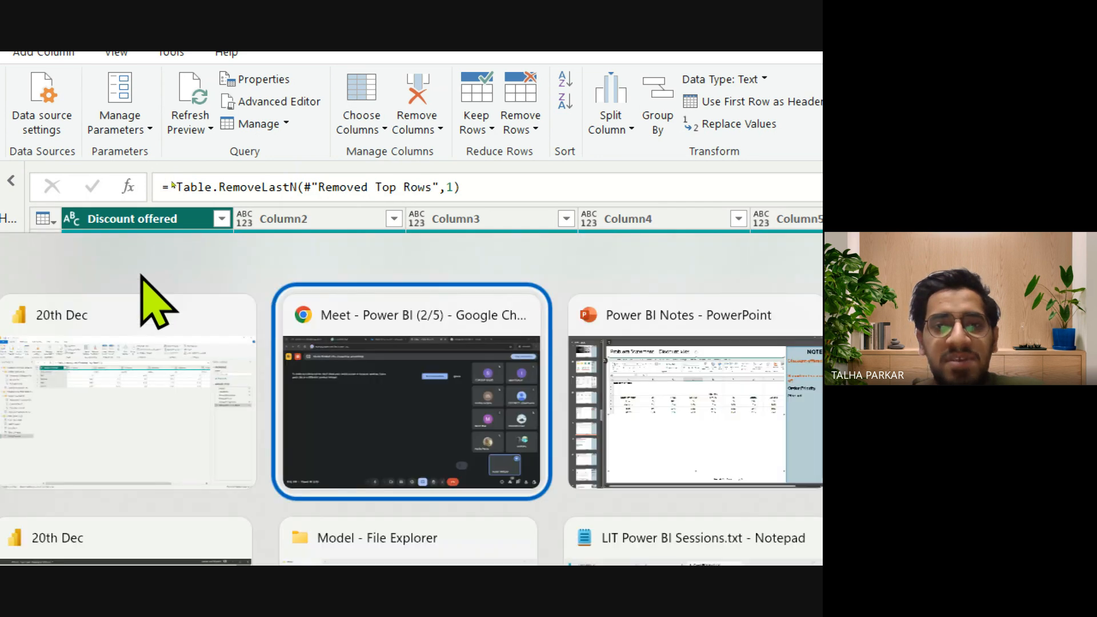
key("alt+Tab")
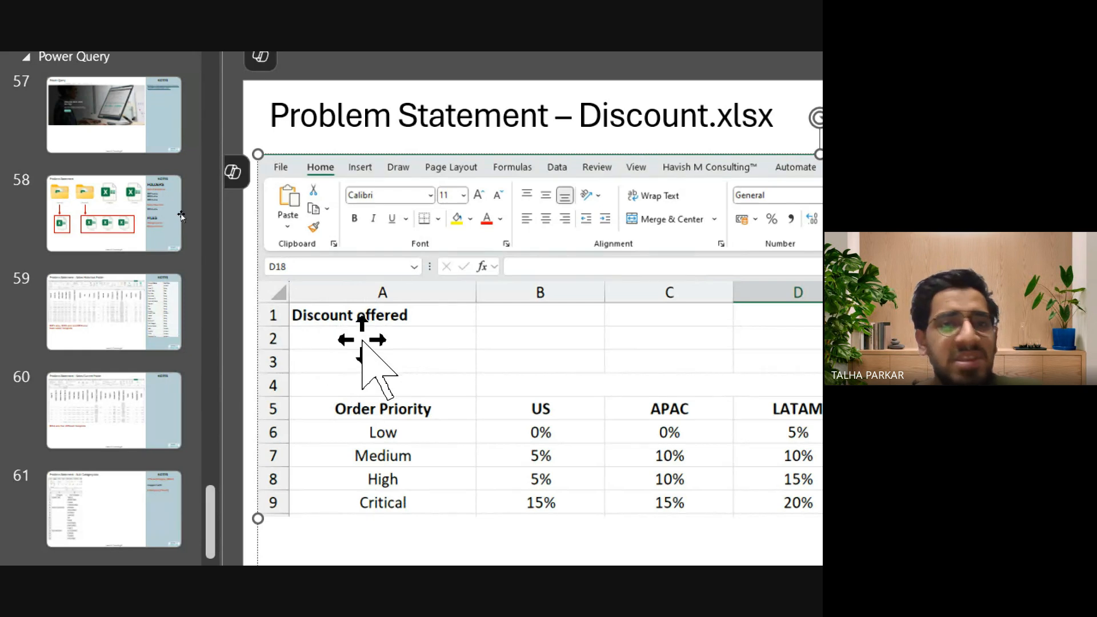
key("alt+Tab")
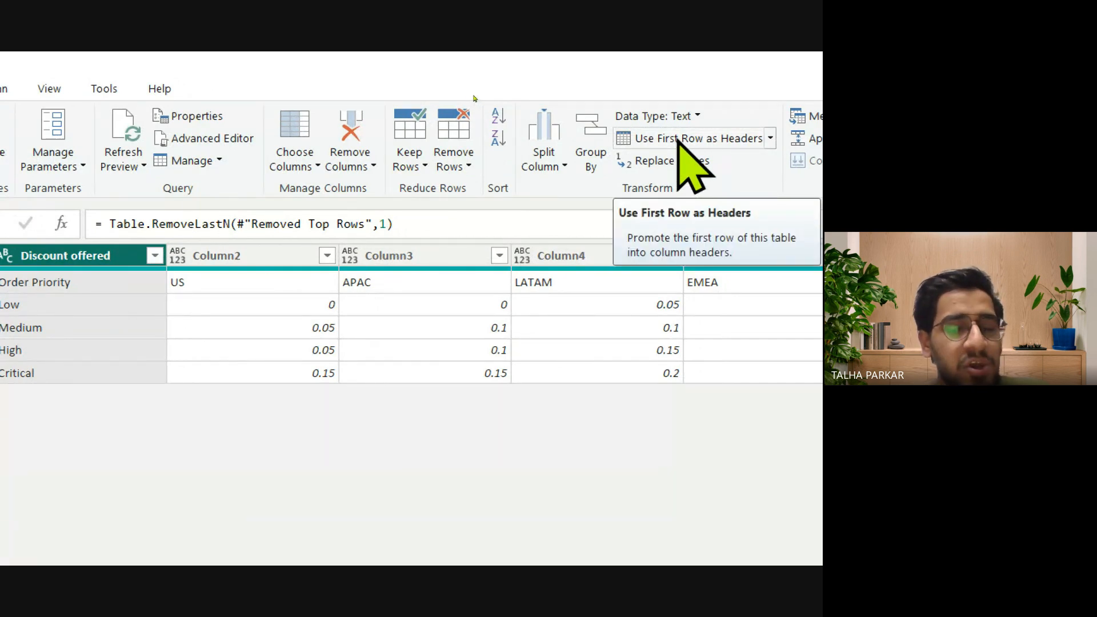
Promote the first row of the Dim_Discount query to column headers
left_click(444, 170)
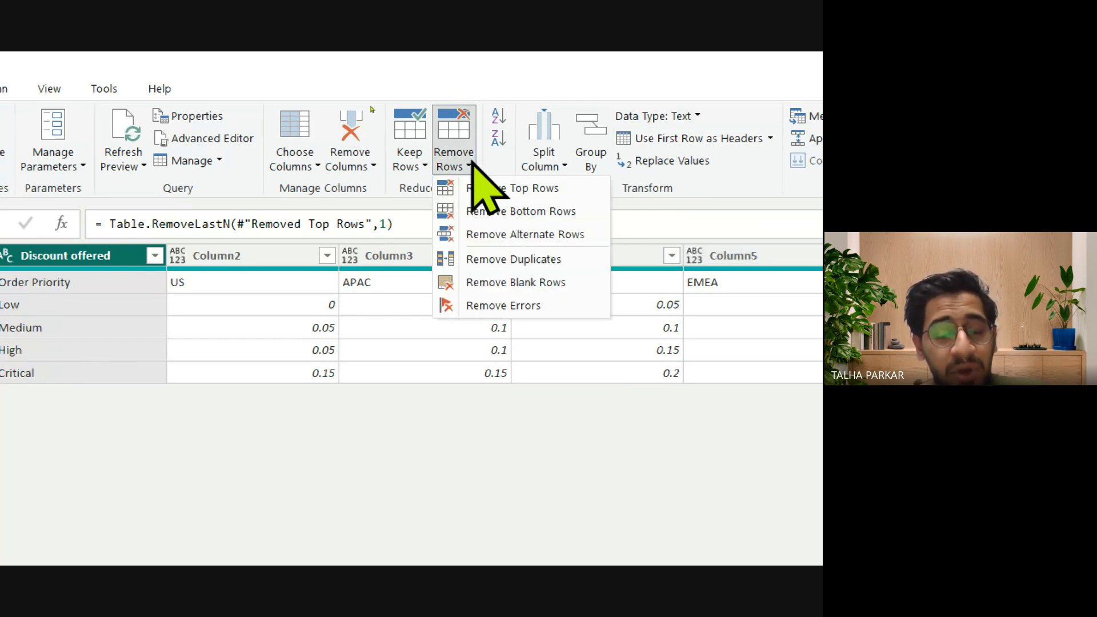
left_click(471, 163)
left_click(688, 140)
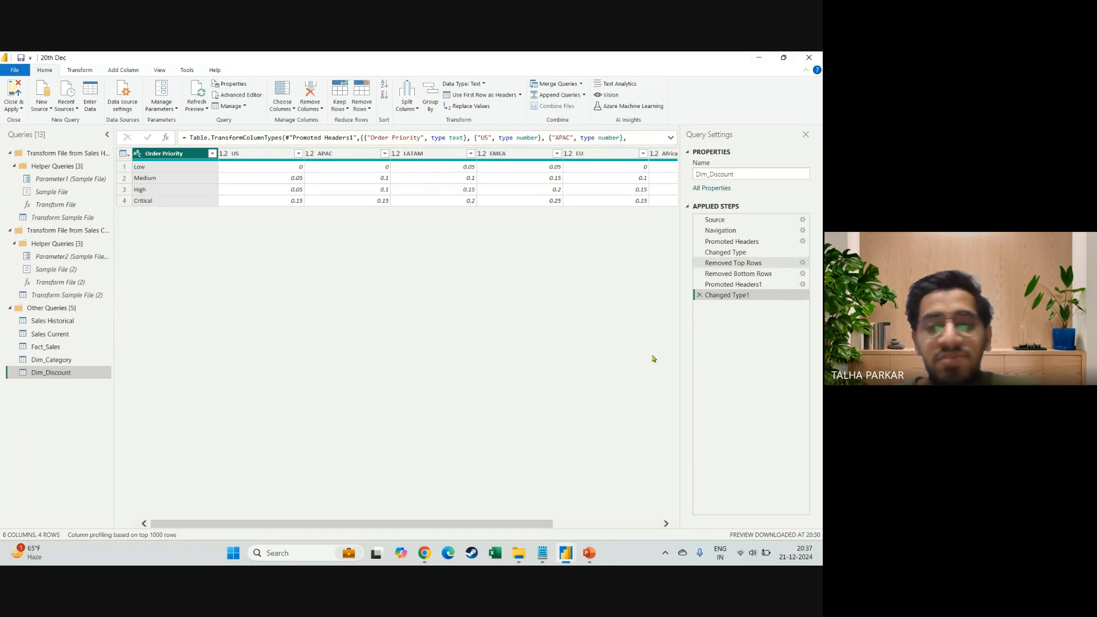
Switch to the Google Meet call in Chrome, read the in-call messages, and close the chat
key("alt+Tab")
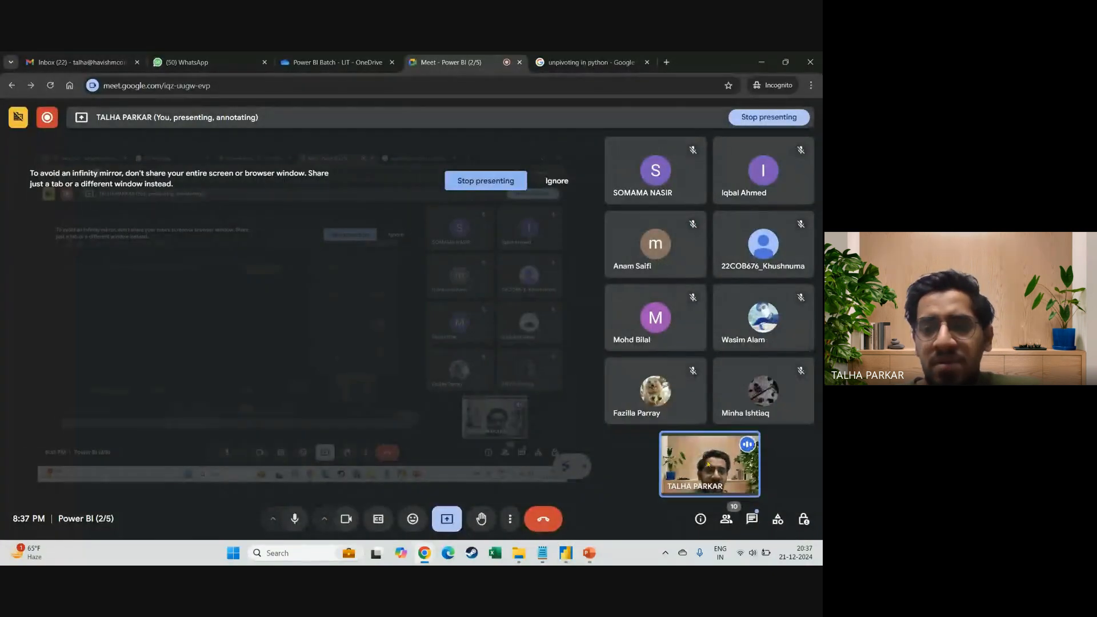
left_click(745, 514)
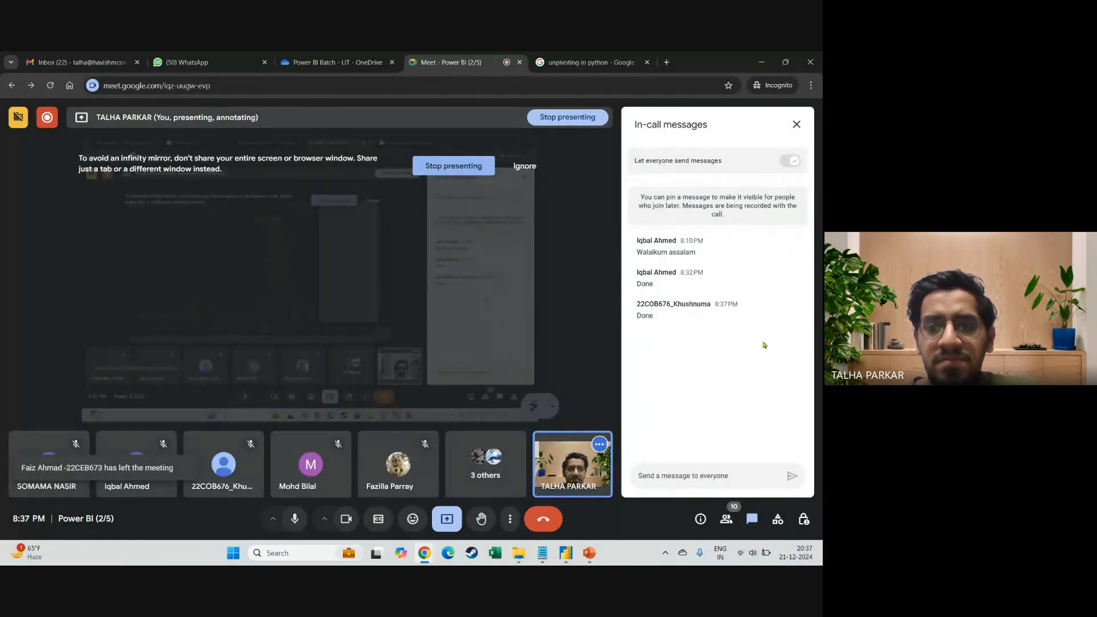
left_click(796, 124)
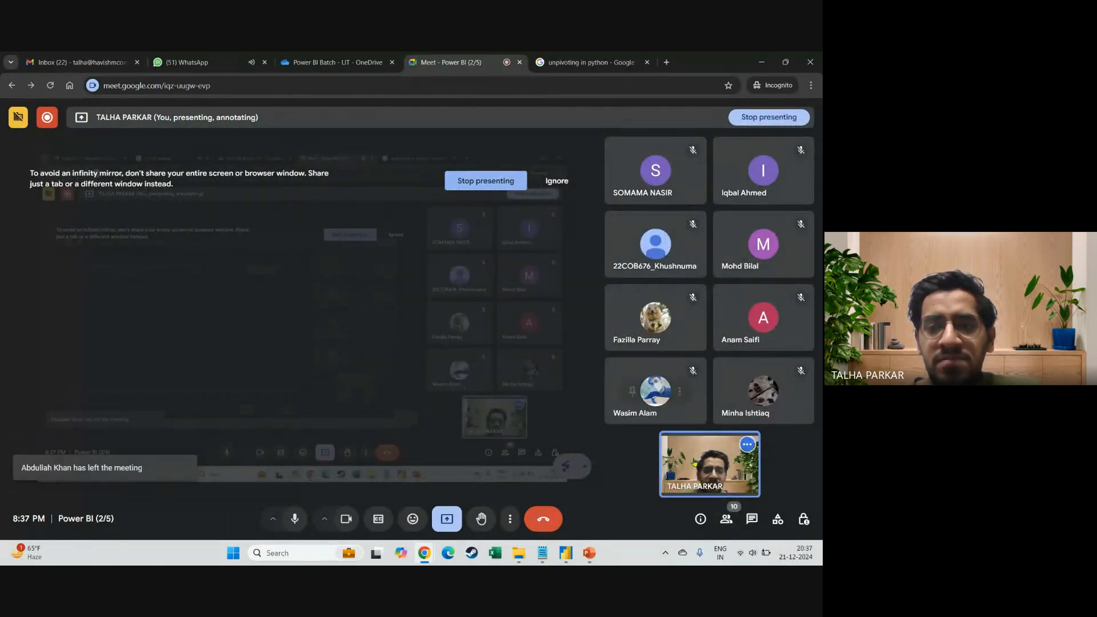
Review the Google Meet participant list and return to the Power Query Editor
left_click(726, 519)
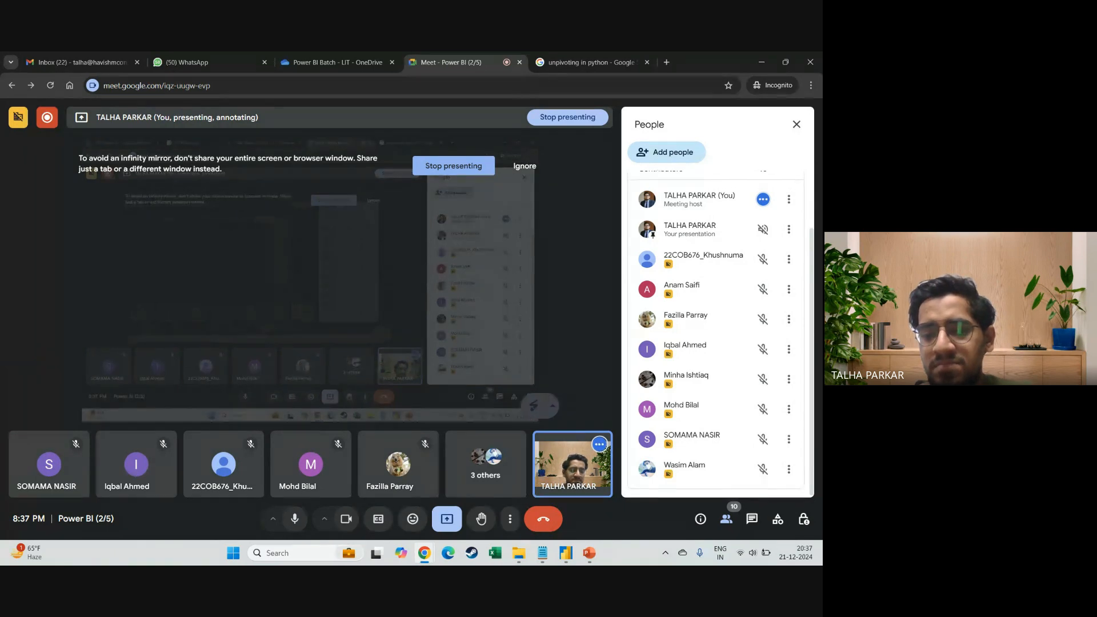
scroll(758, 302, "up", 2)
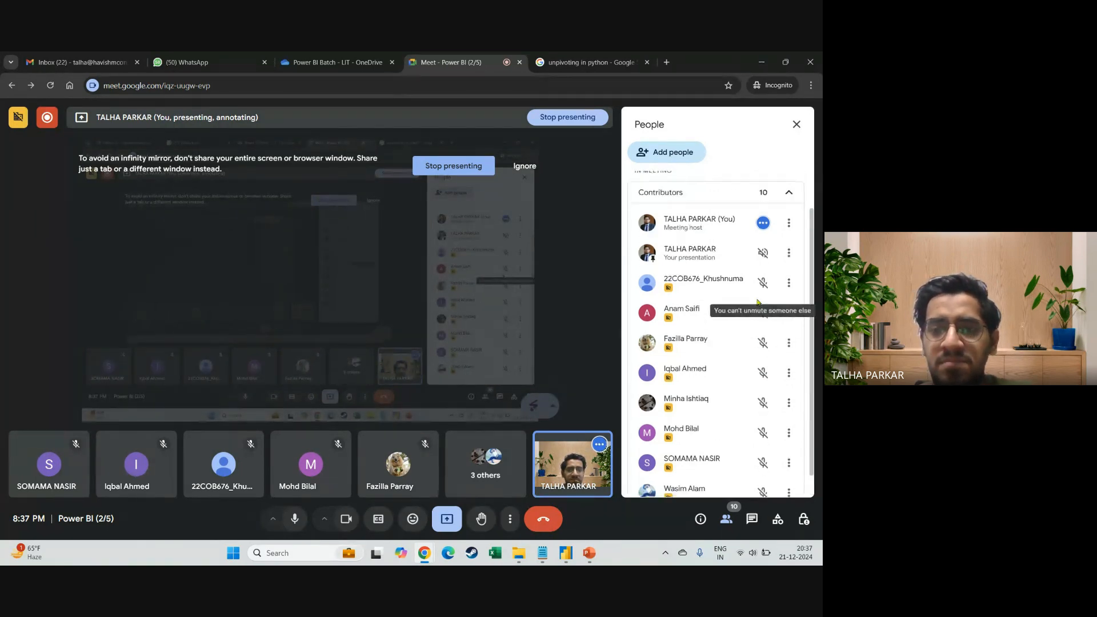
scroll(758, 302, "down", 2)
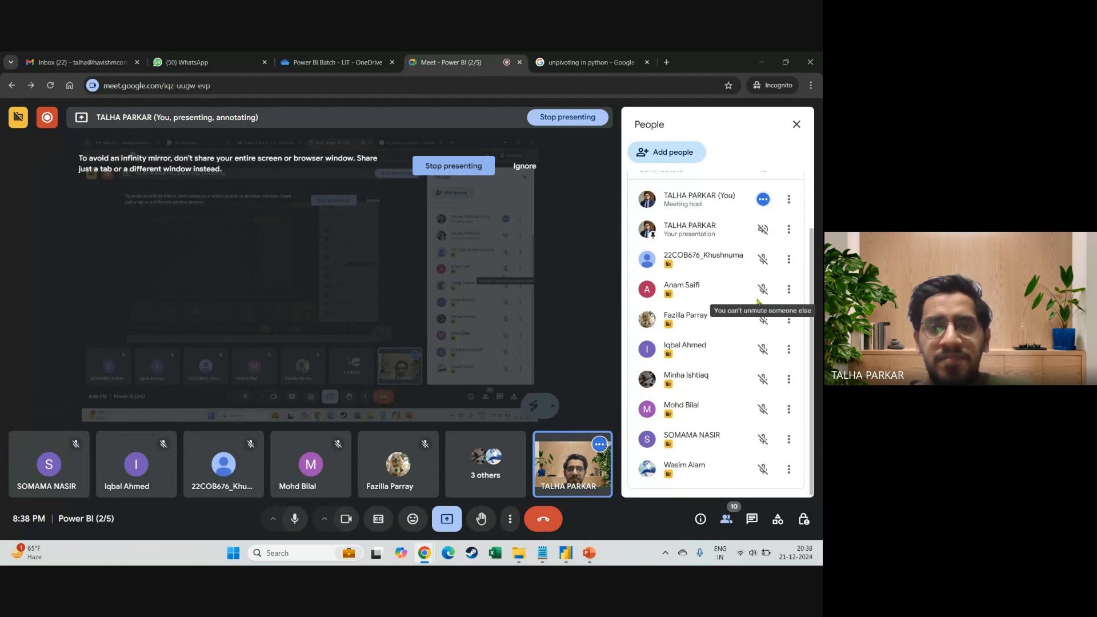
key("alt+Tab")
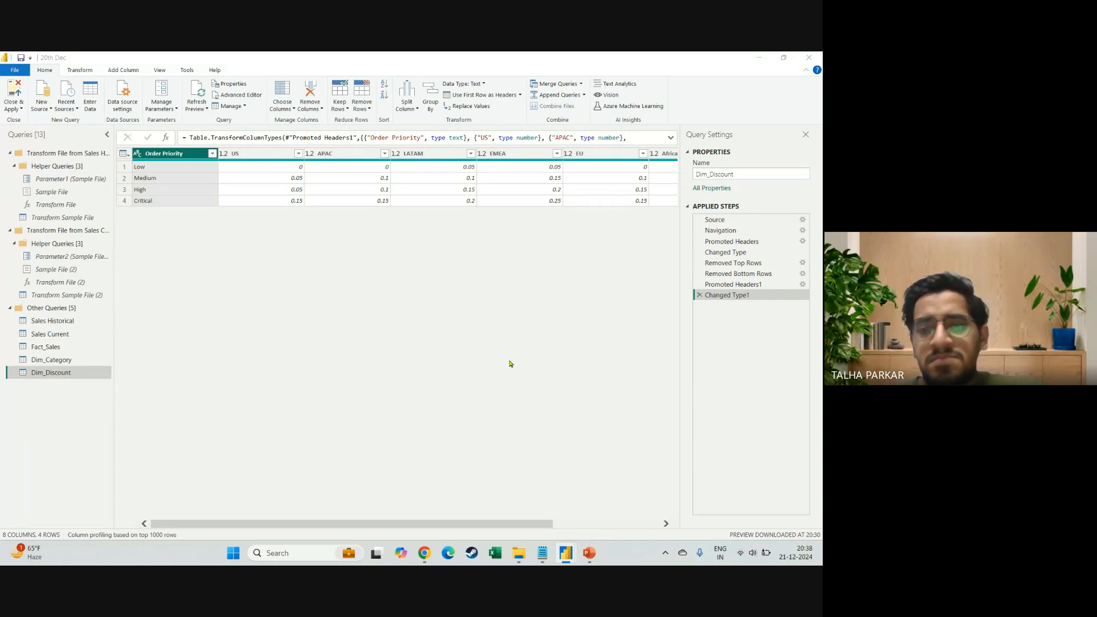
key("alt+Tab")
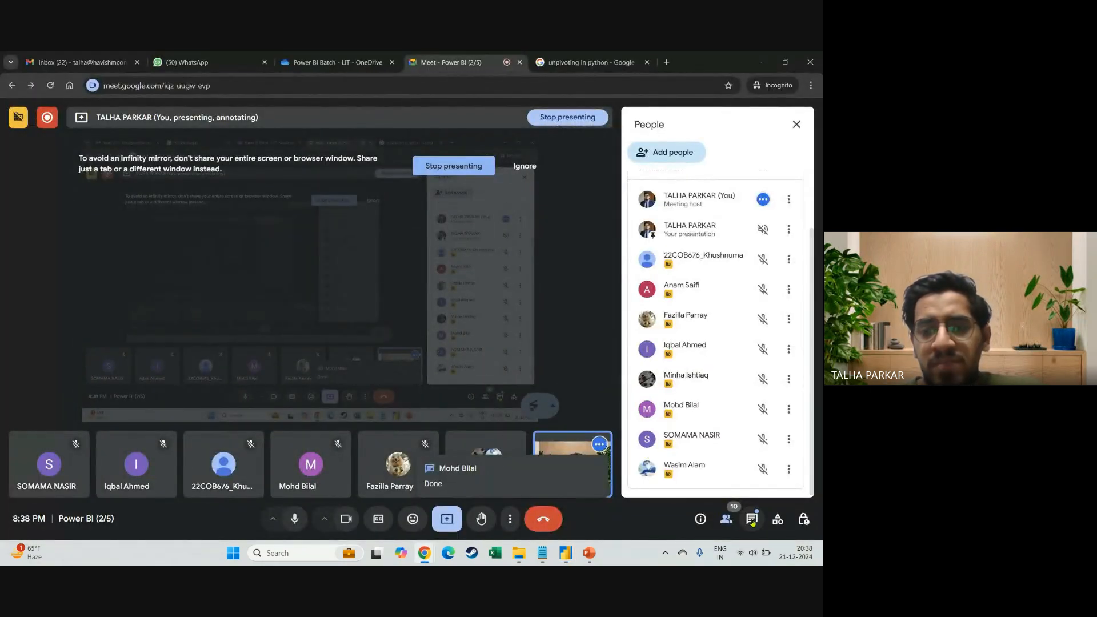
key("alt+Tab")
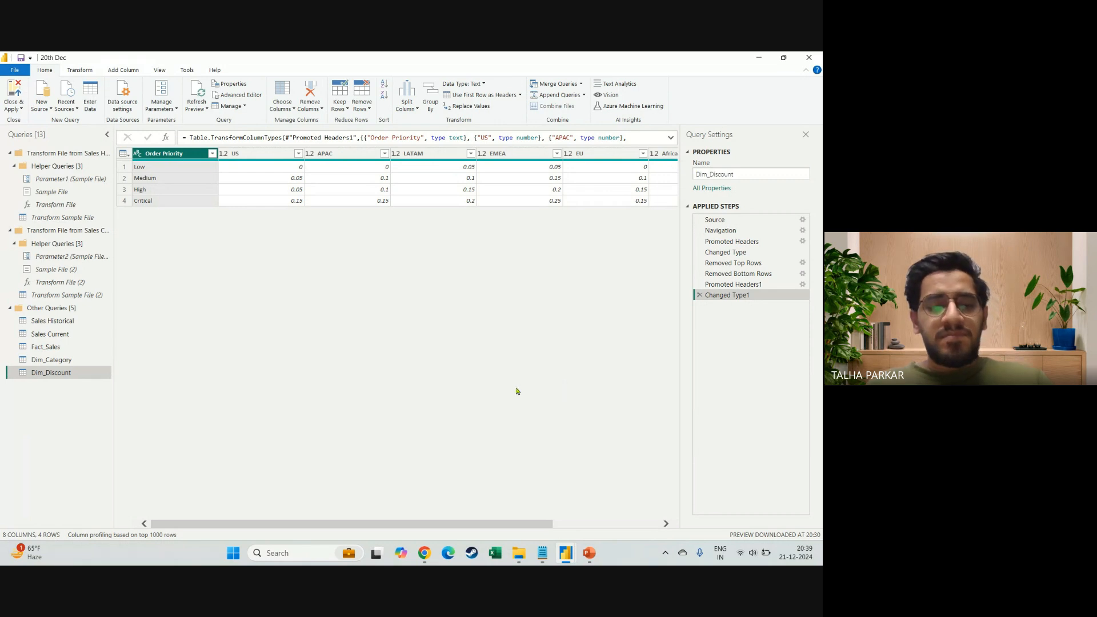
Admit the waiting participant to the Google Meet call in Chrome and return to the Power Query Editor
key("alt+Tab")
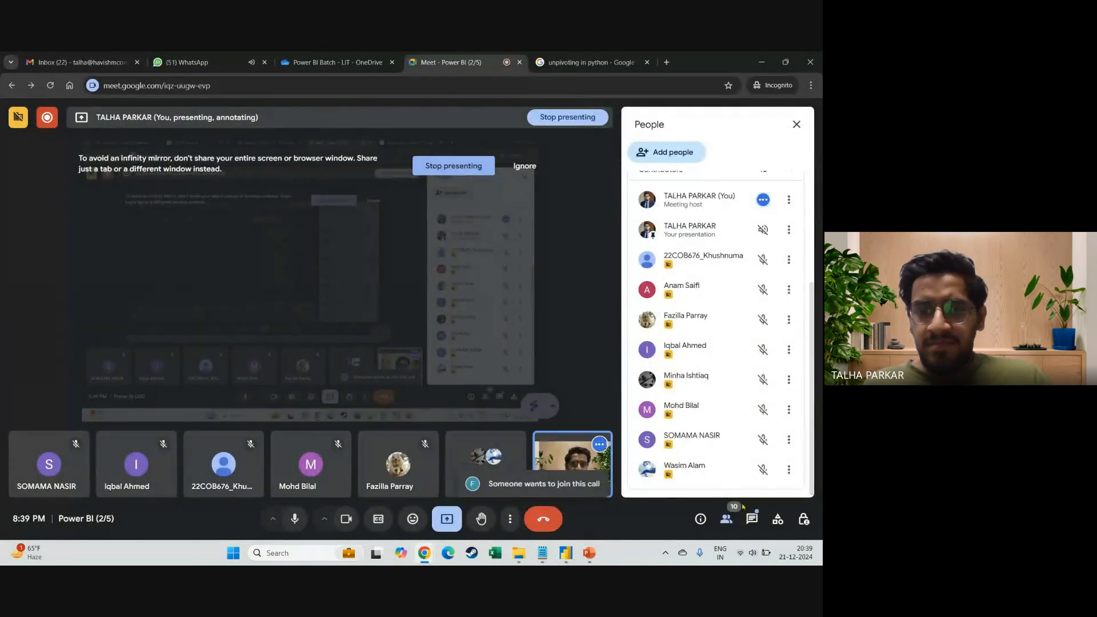
scroll(722, 402, "up", 3)
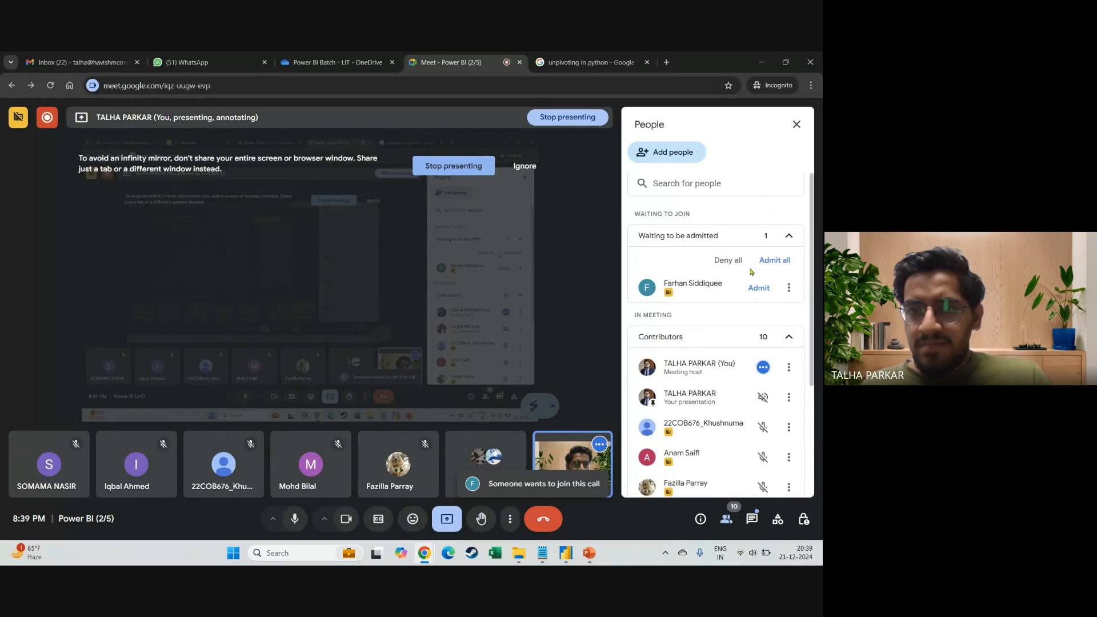
left_click(758, 288)
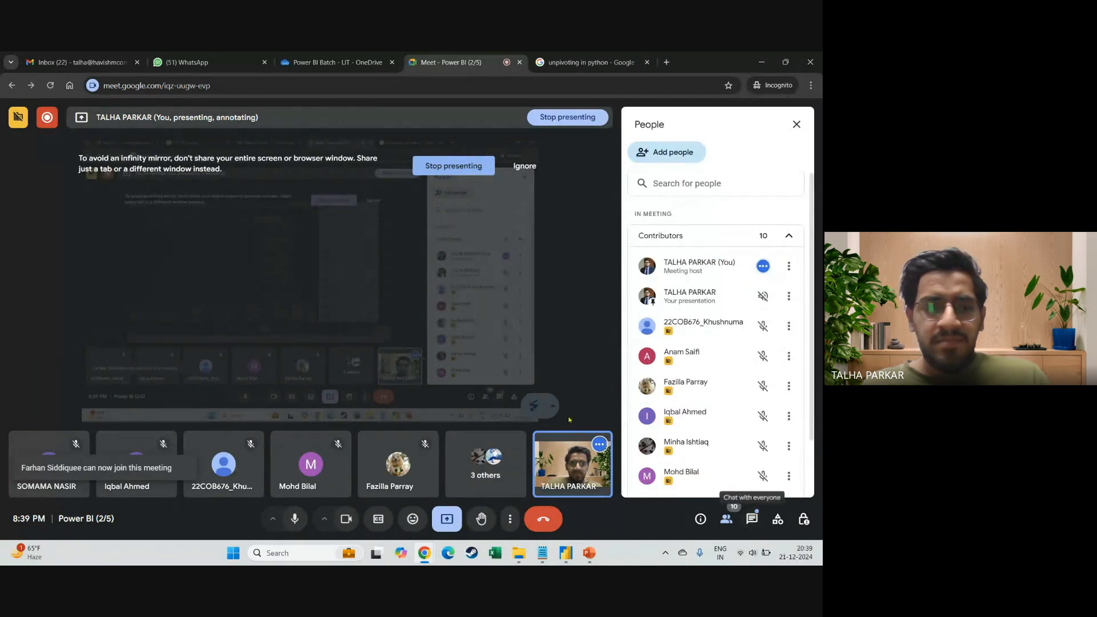
key("alt+Tab")
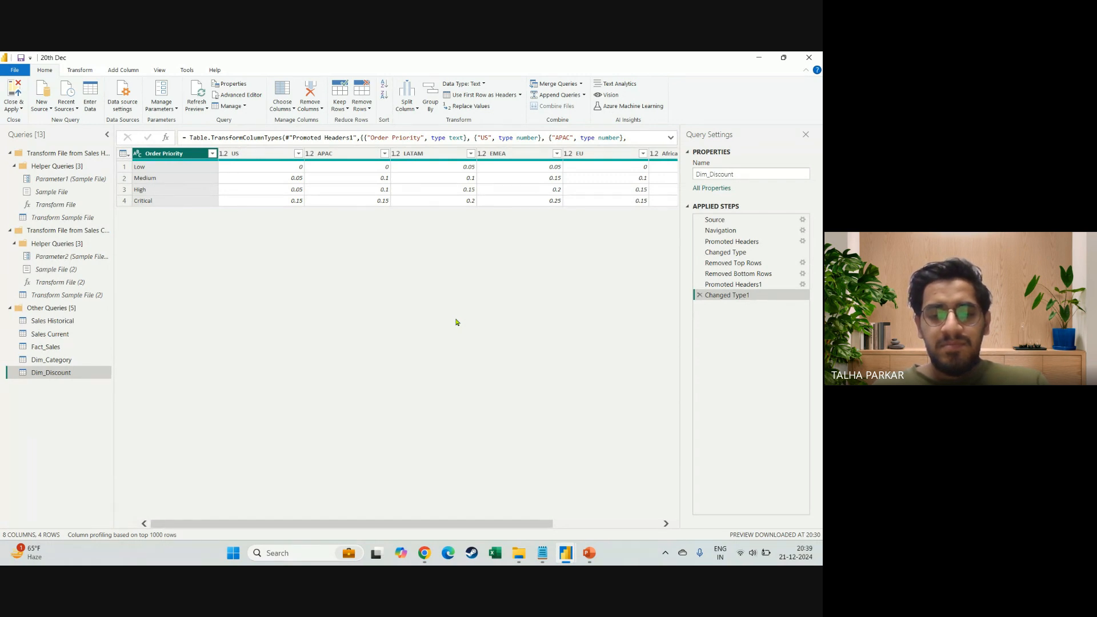
Mute the WhatsApp site in Chrome and return to the Power Query Editor
key("alt+Tab")
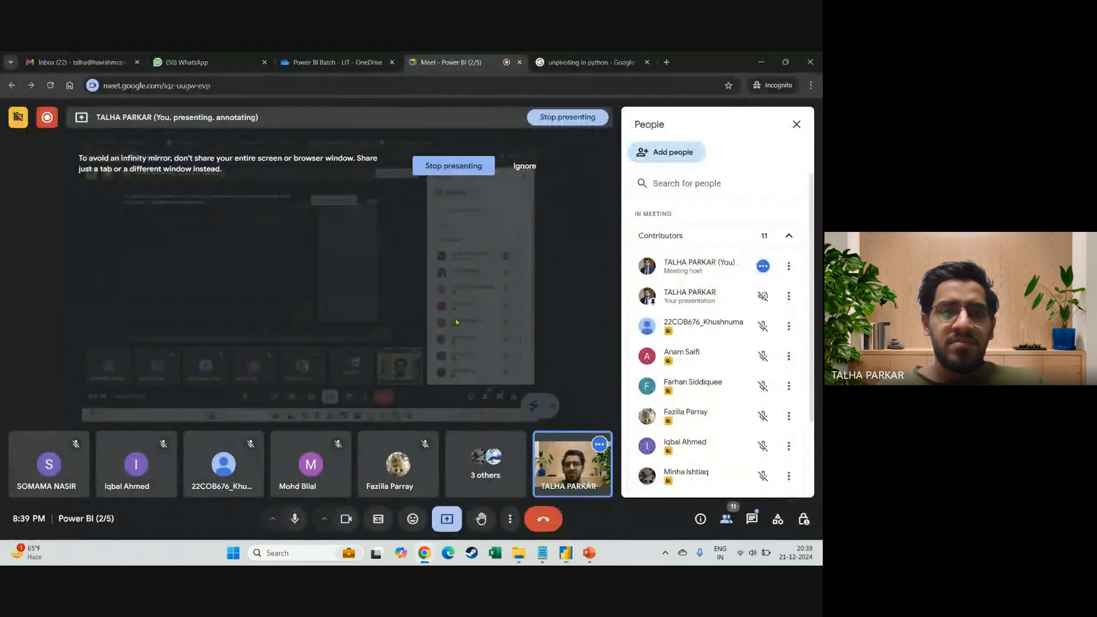
right_click(217, 61)
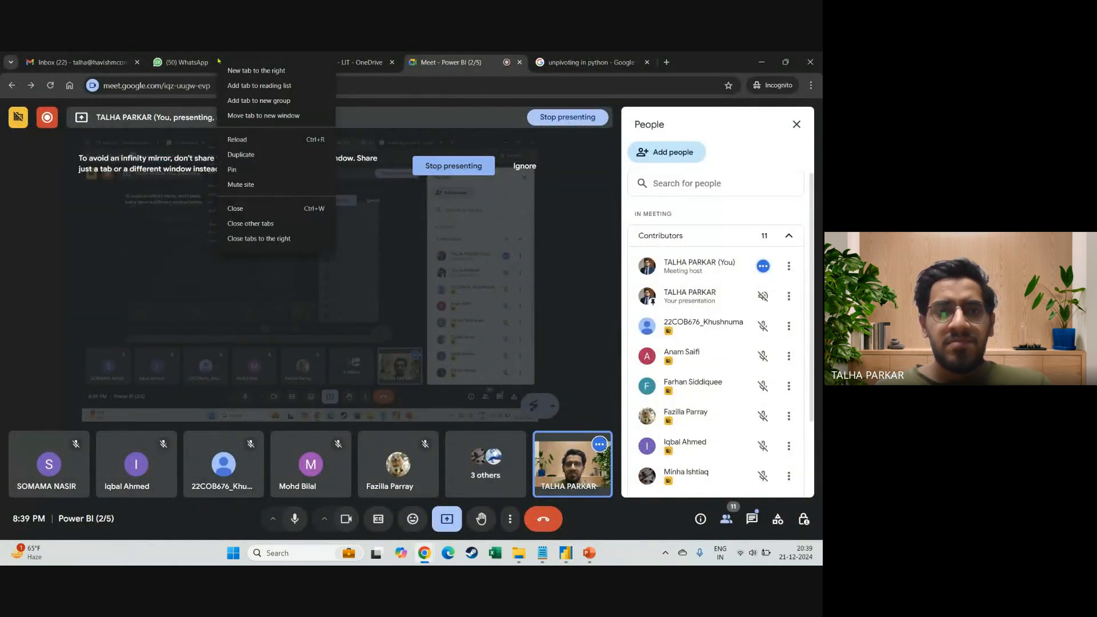
left_click(261, 185)
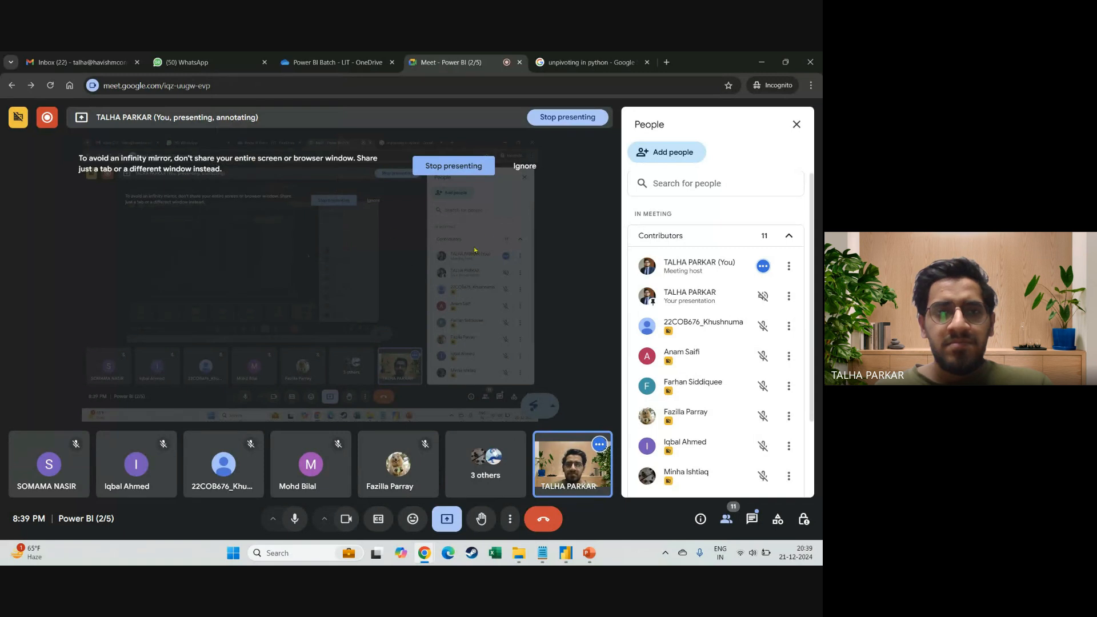
key("alt+Tab")
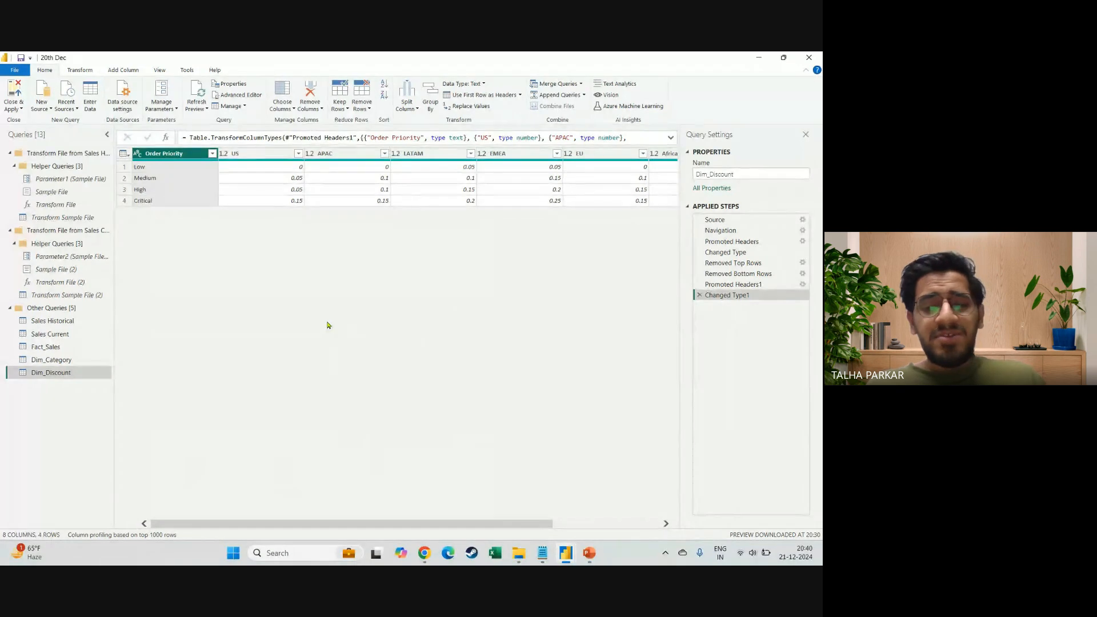
Open the Fact_Sales query and examine its Market column
key("super+plus")
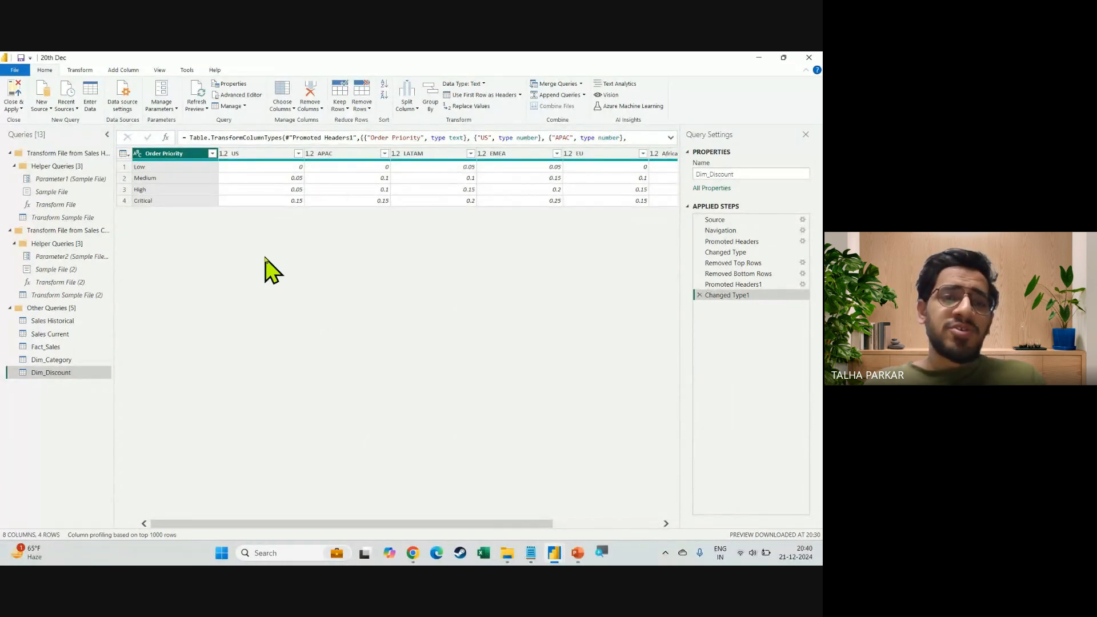
key("super+plus")
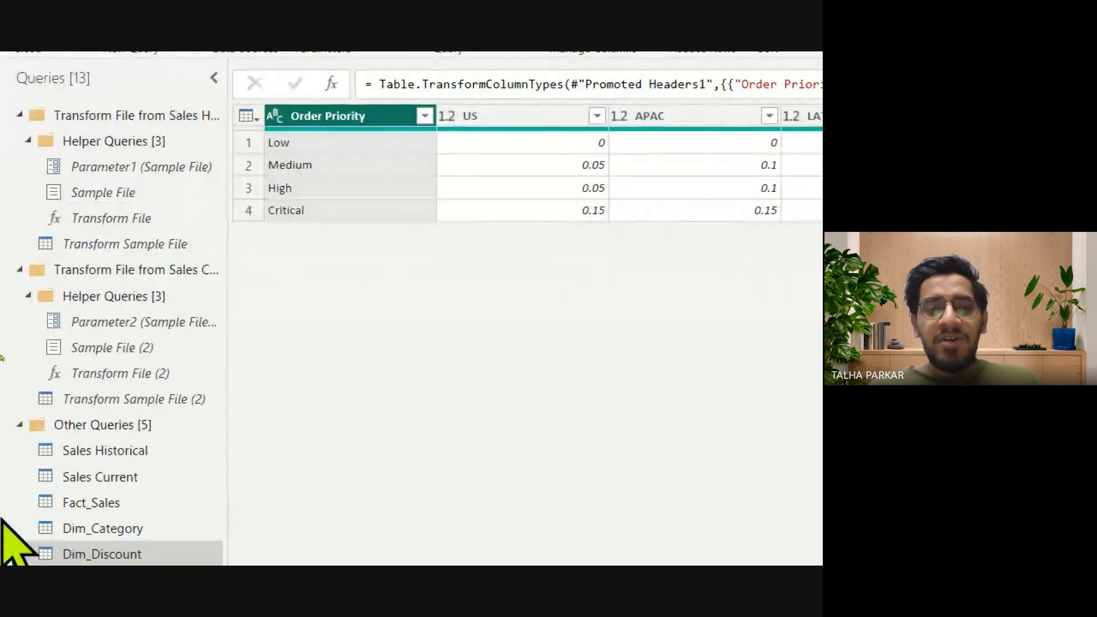
left_click(93, 392)
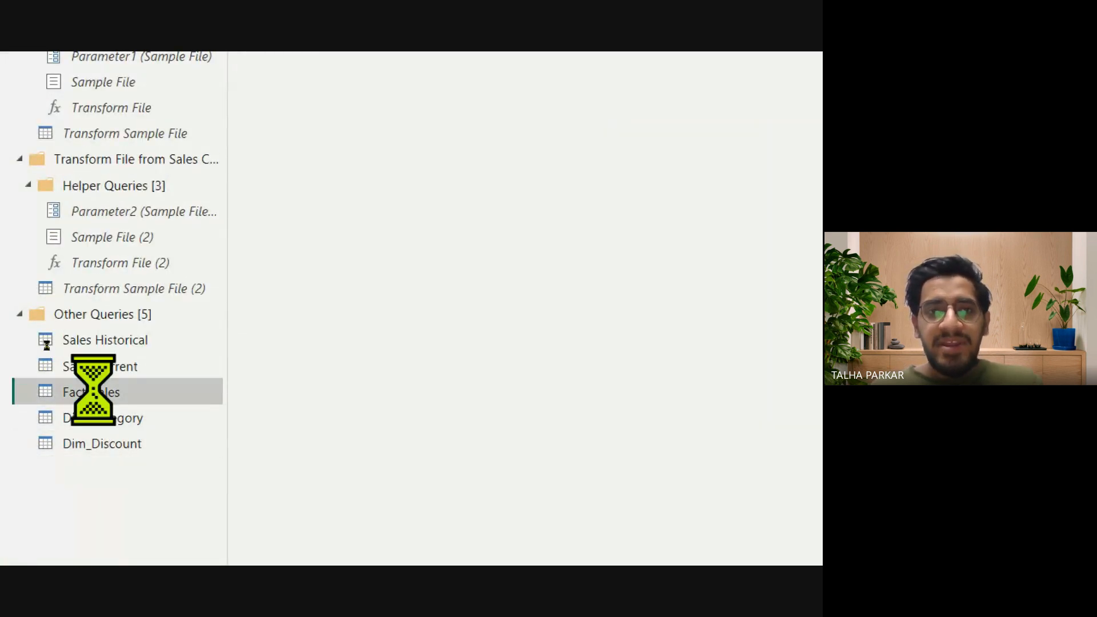
scroll(537, 394, "right", 10)
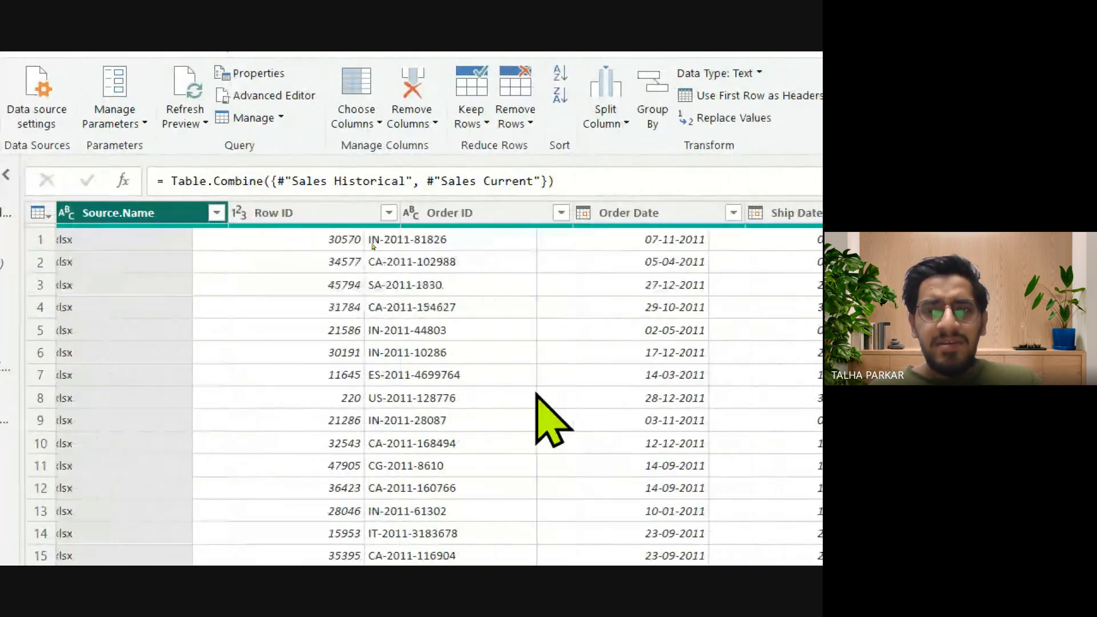
scroll(537, 394, "right", 8)
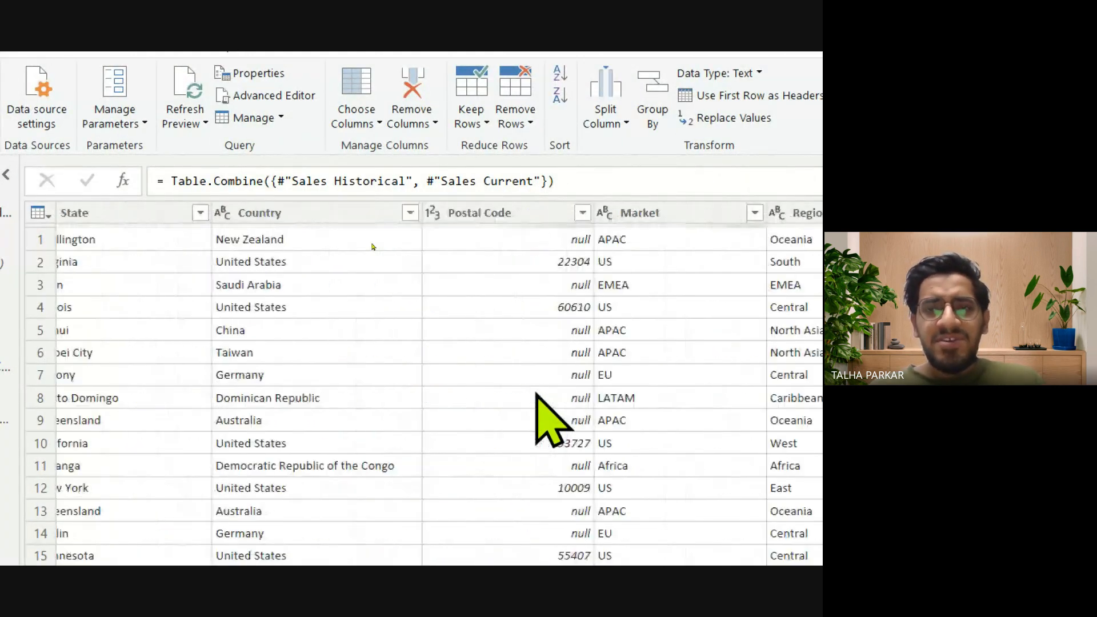
scroll(537, 394, "right", 4)
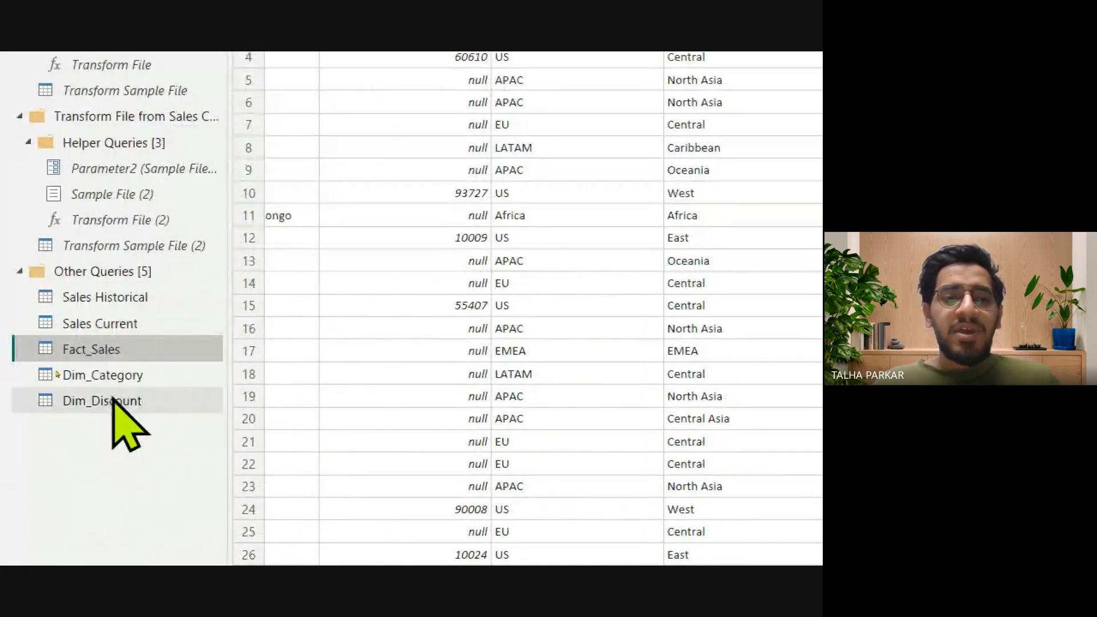
Open the Dim_Discount query
left_click(112, 400)
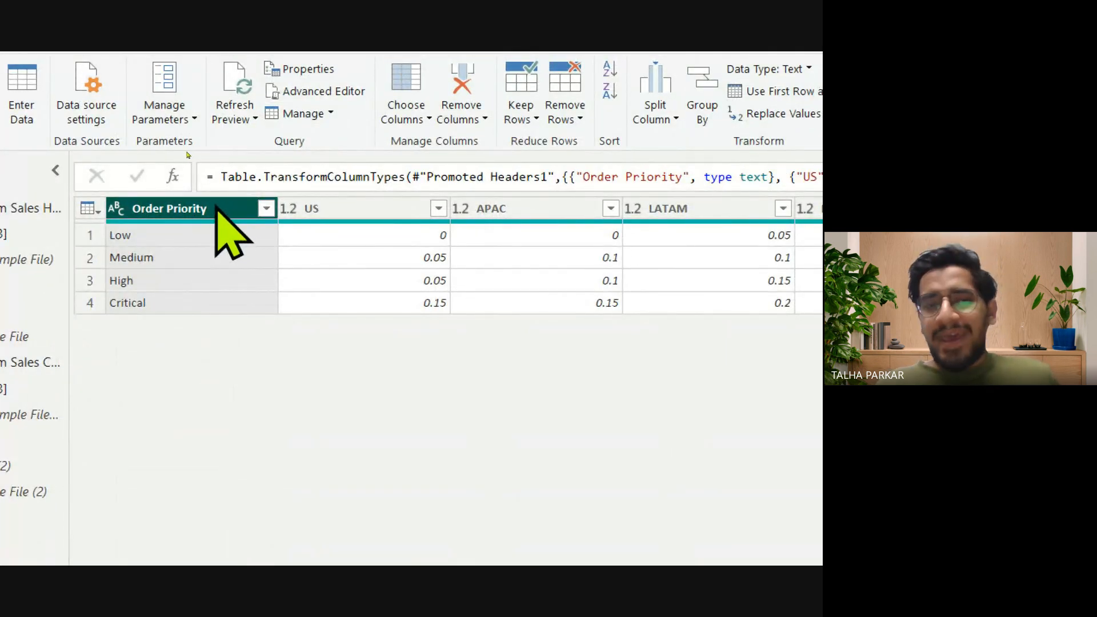
Try unpivoting every Dim_Discount column other than Order Priority and remove the resulting applied step
right_click(217, 209)
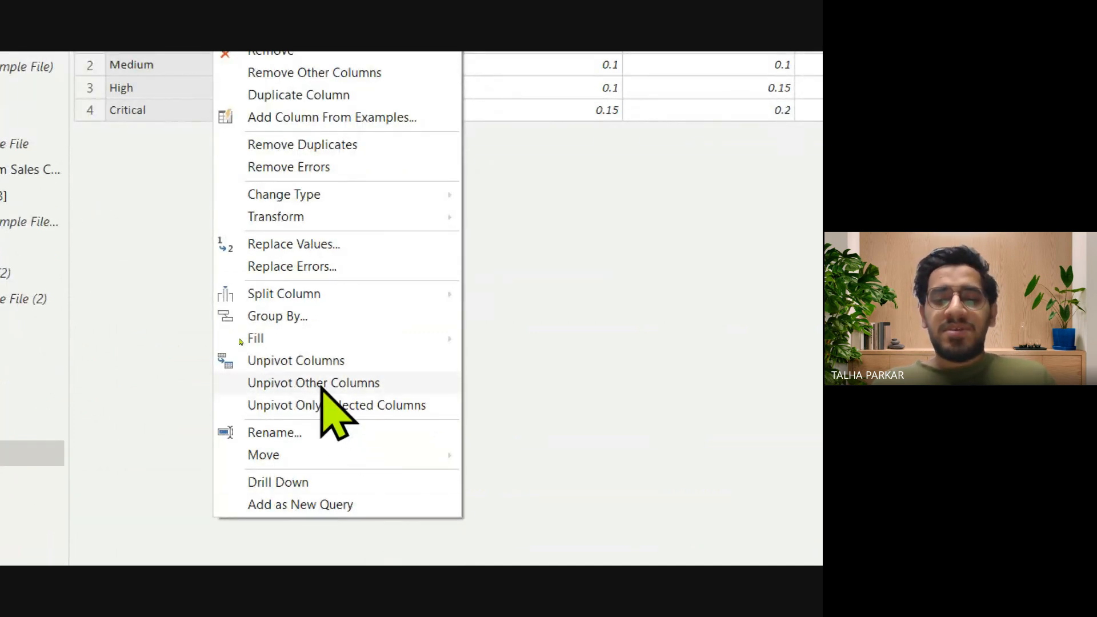
key("super")
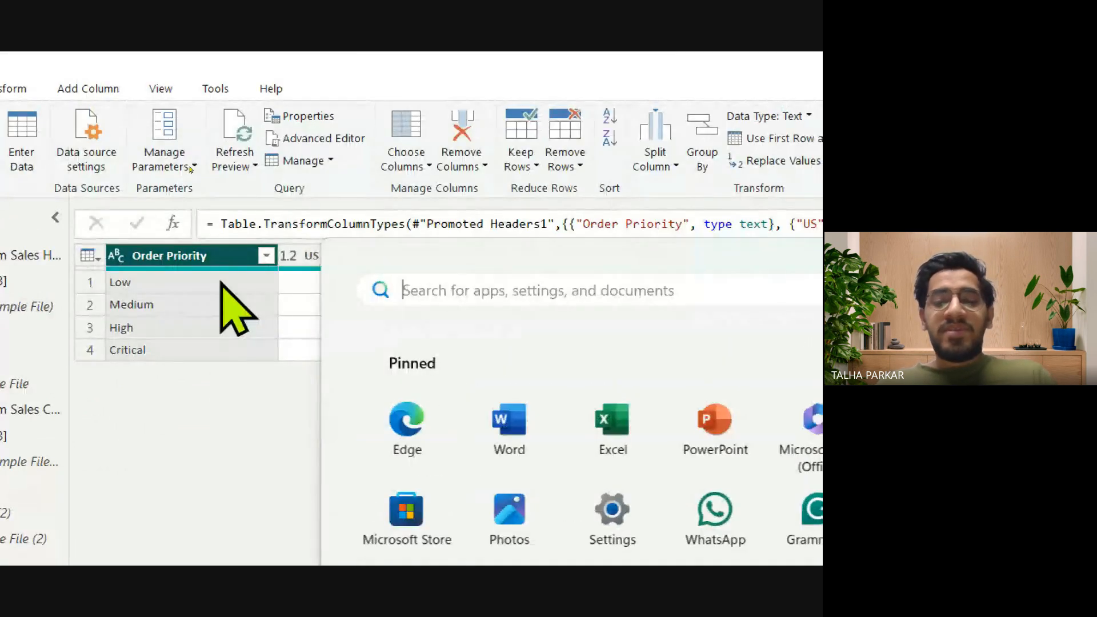
key("super")
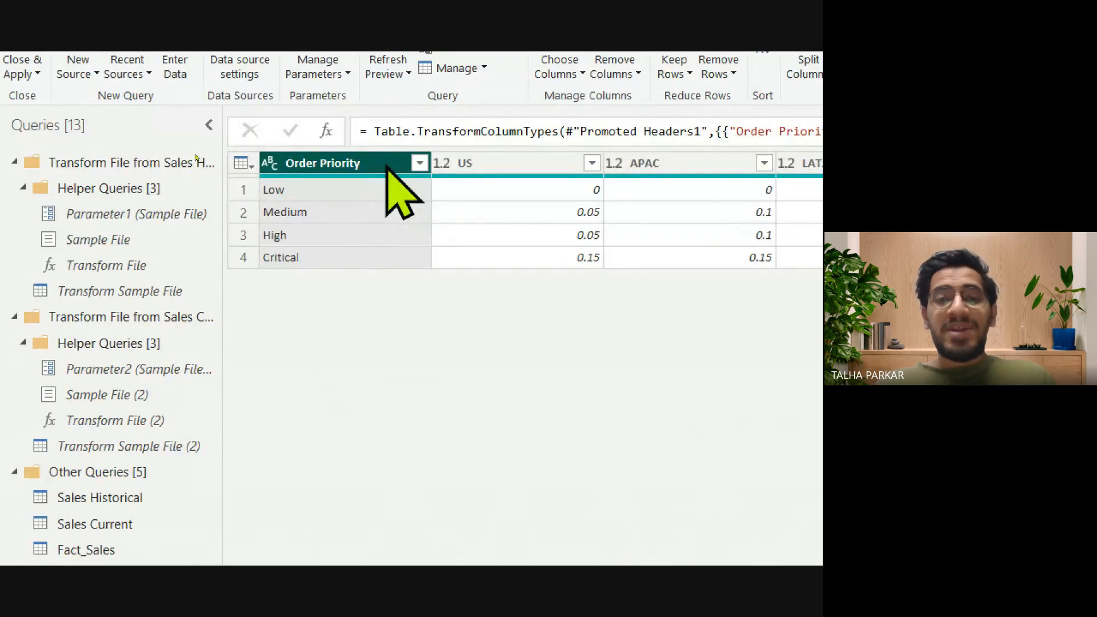
right_click(386, 166)
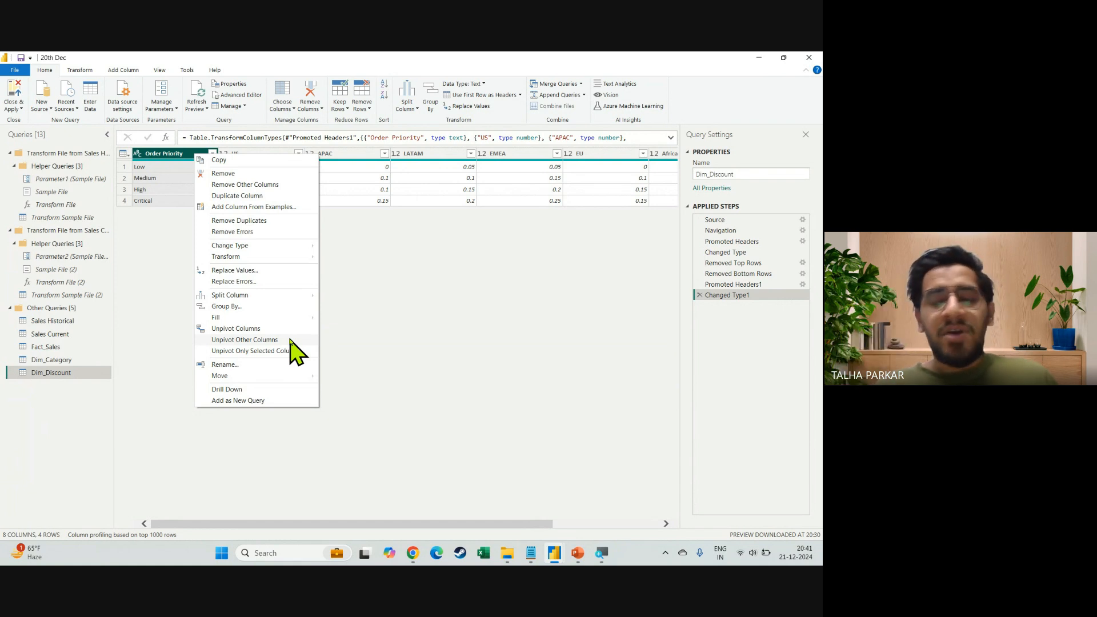
left_click(289, 339)
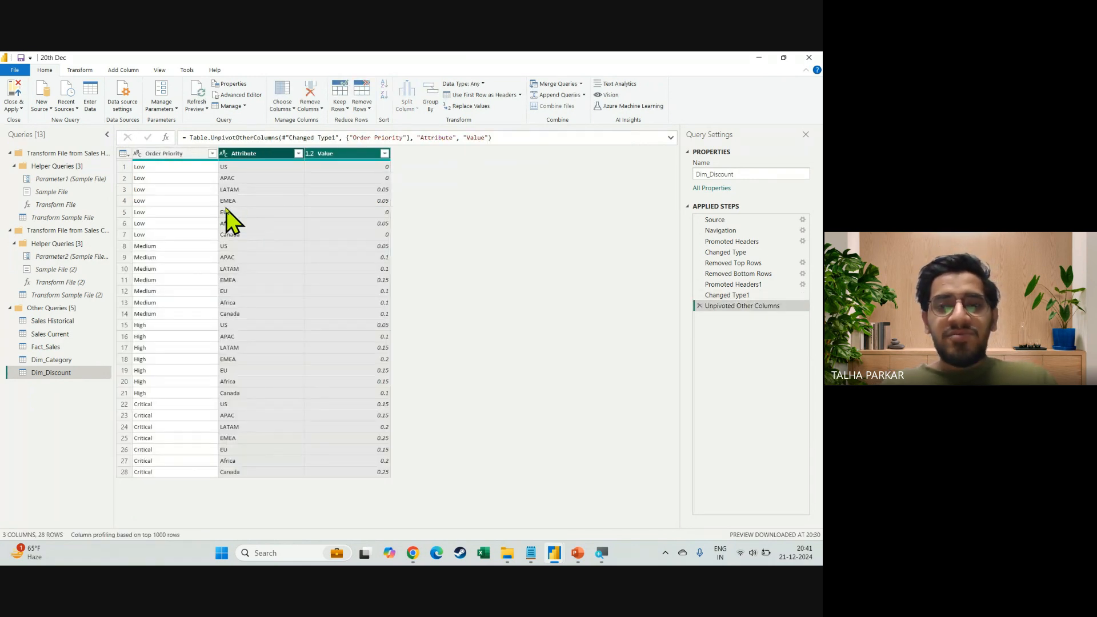
left_click(699, 306)
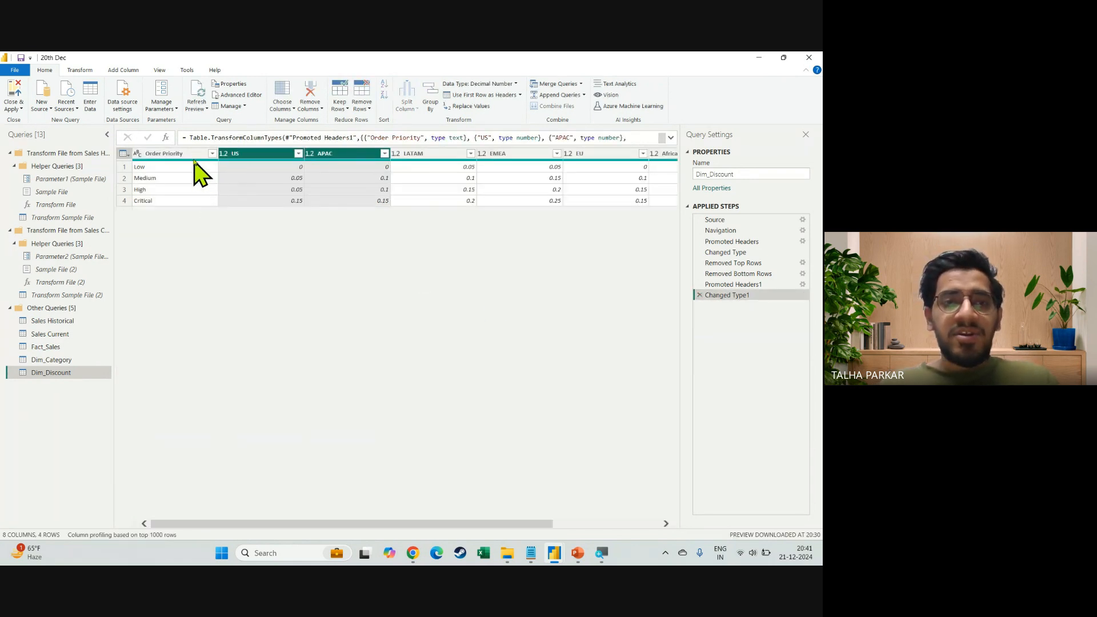
Unpivot all Dim_Discount columns other than Order Priority and rename the Attribute column to Region
right_click(197, 153)
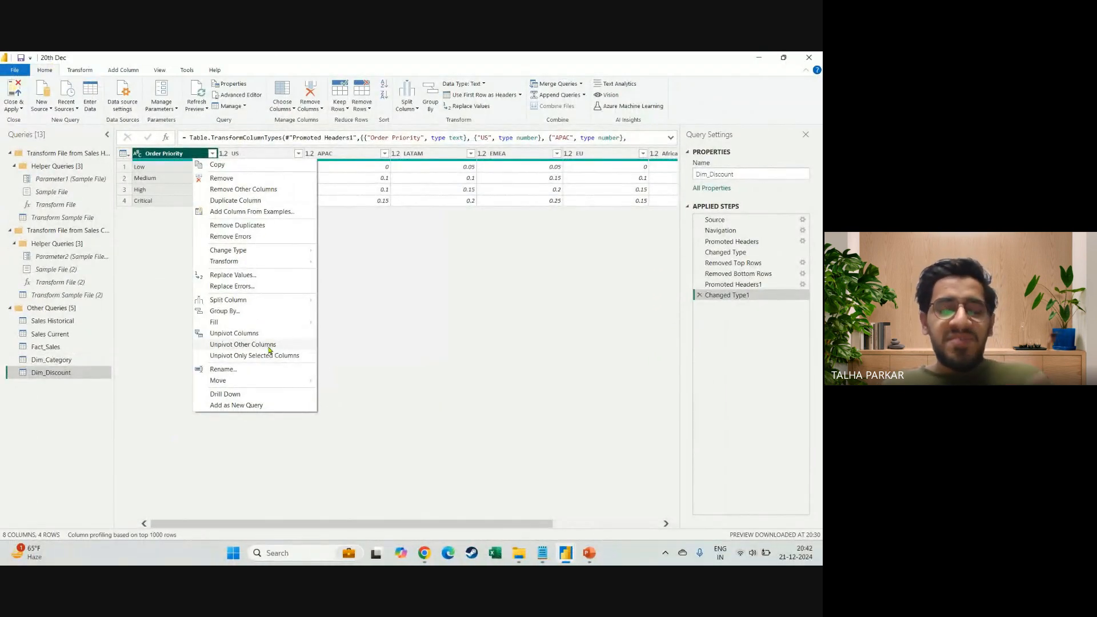
left_click(270, 344)
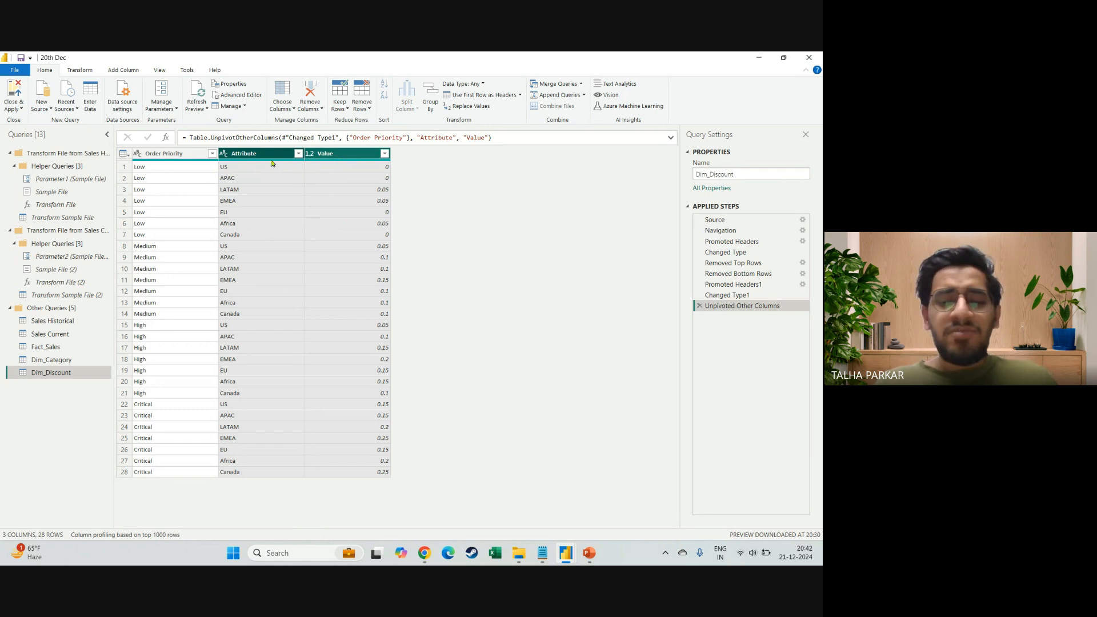
mouse_move(272, 164)
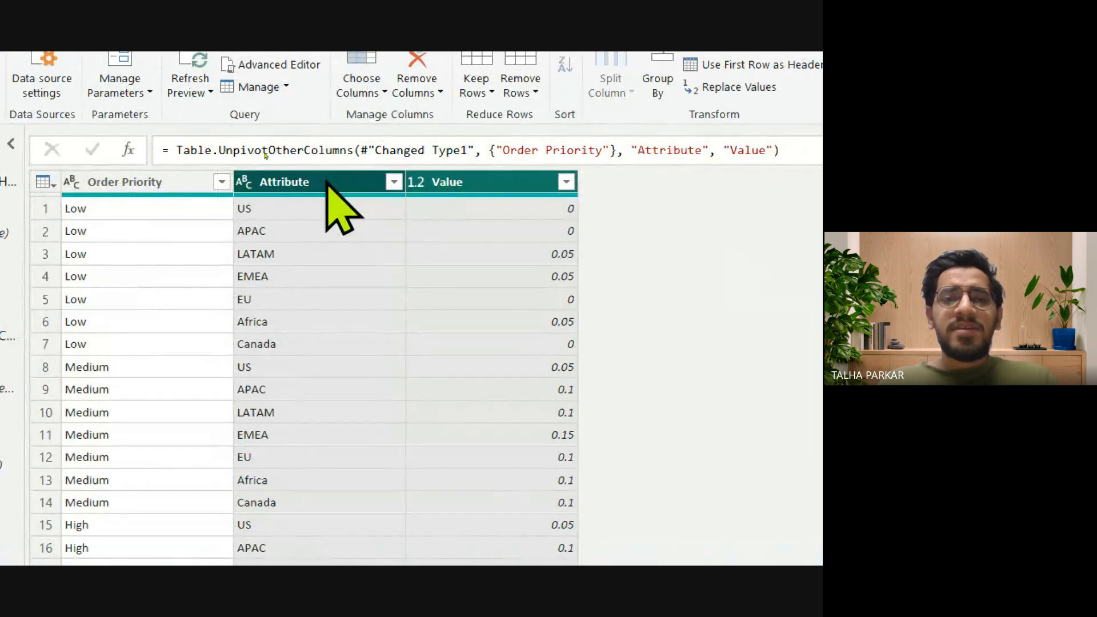
double_click(326, 182)
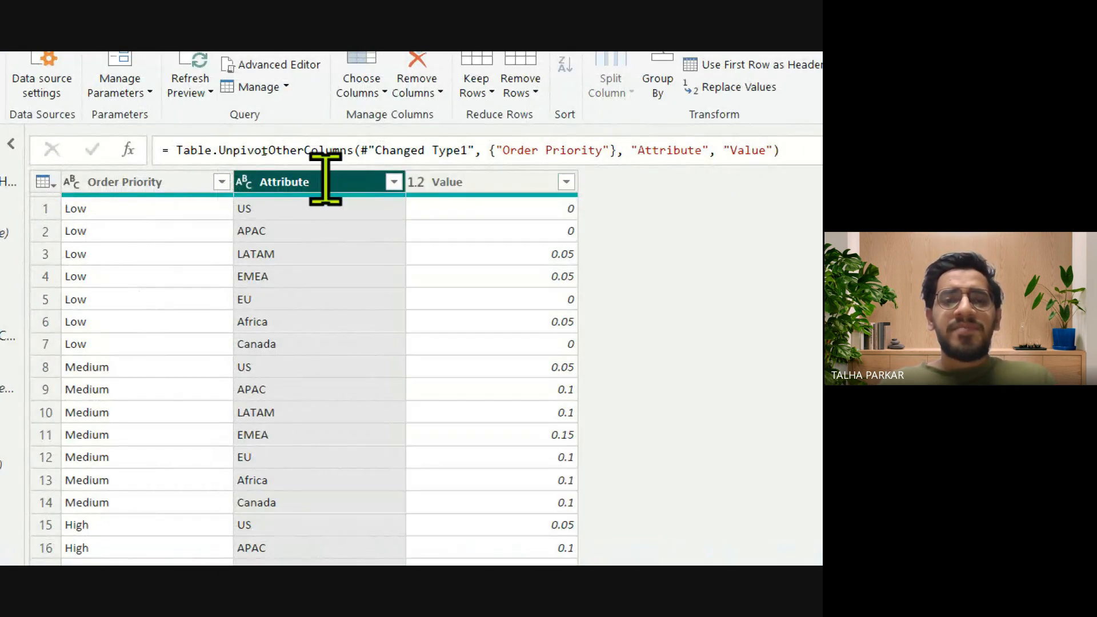
type("Region")
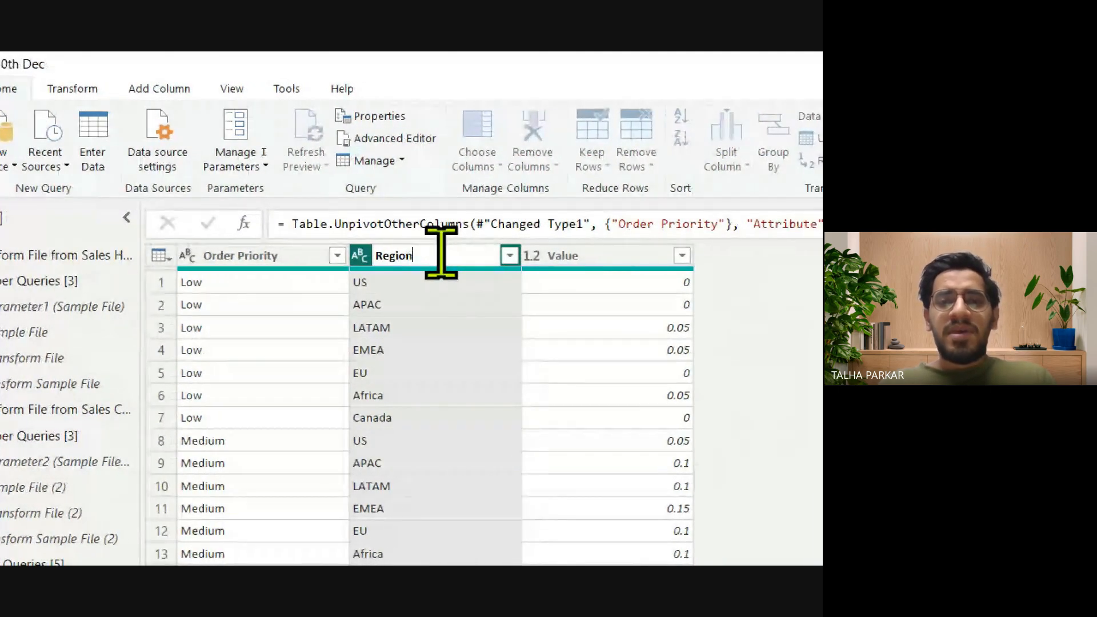
key("Return")
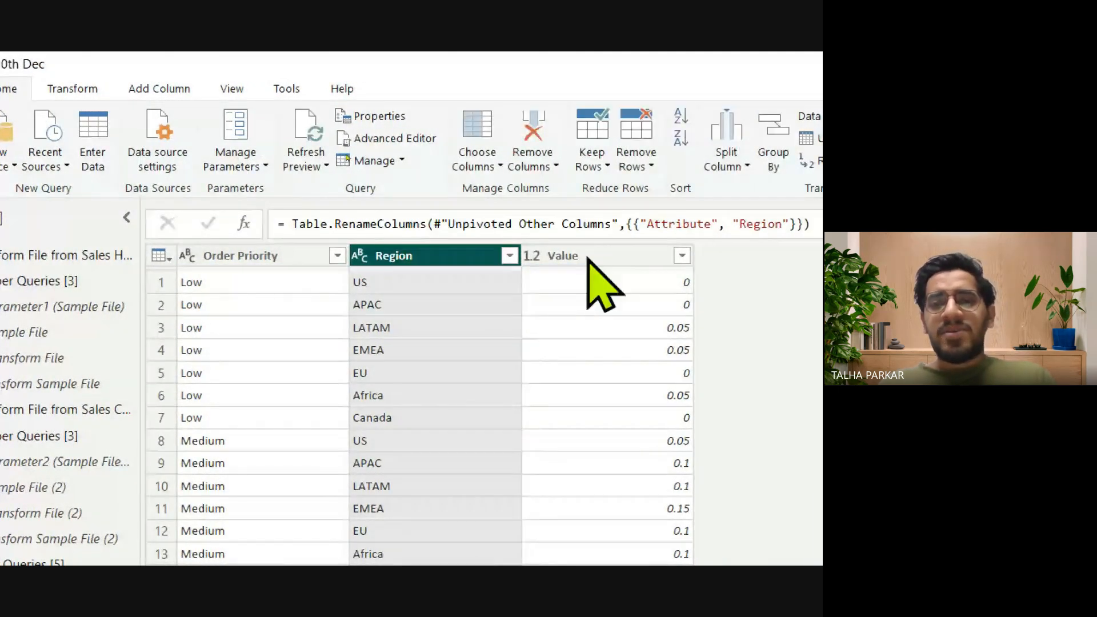
Rename the Value column to Discount Percentage
double_click(594, 256)
type("Discount")
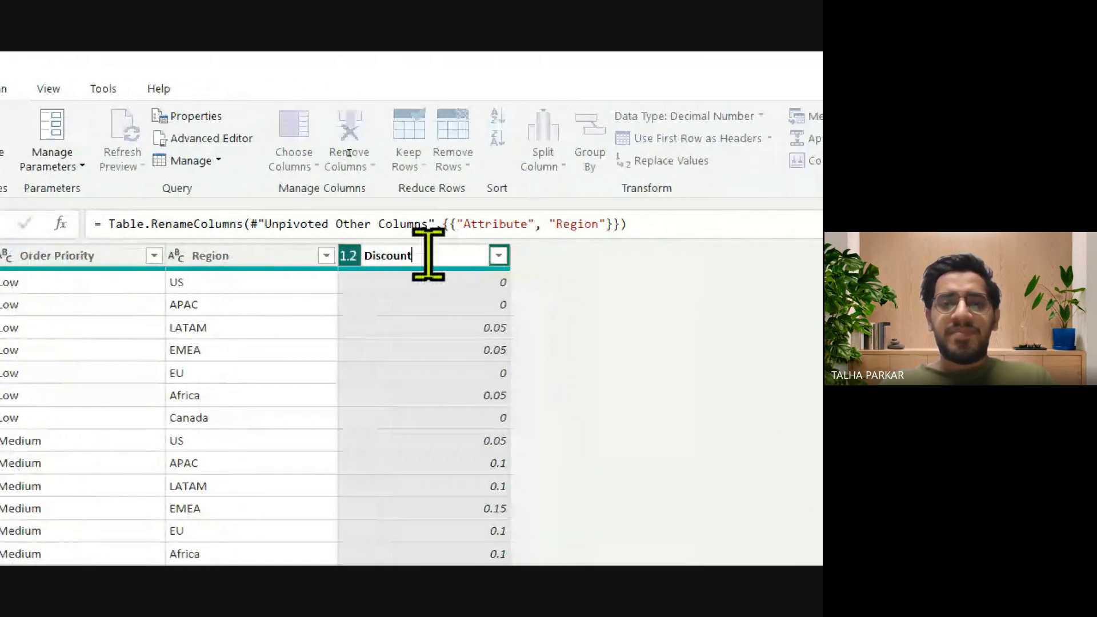
key("Return")
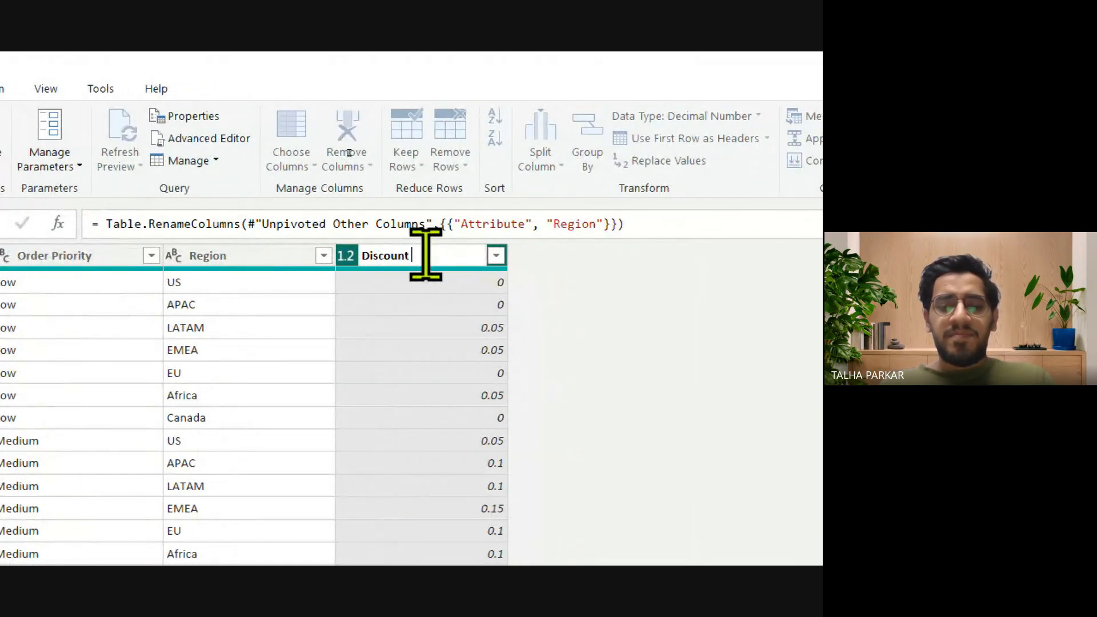
type("Percentage")
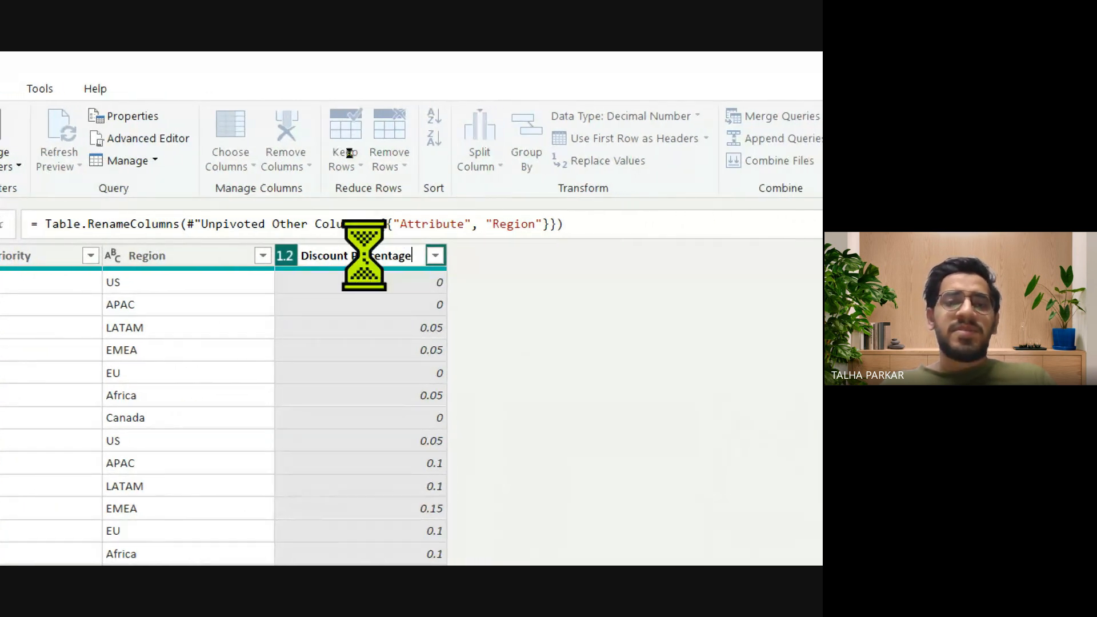
key("Return")
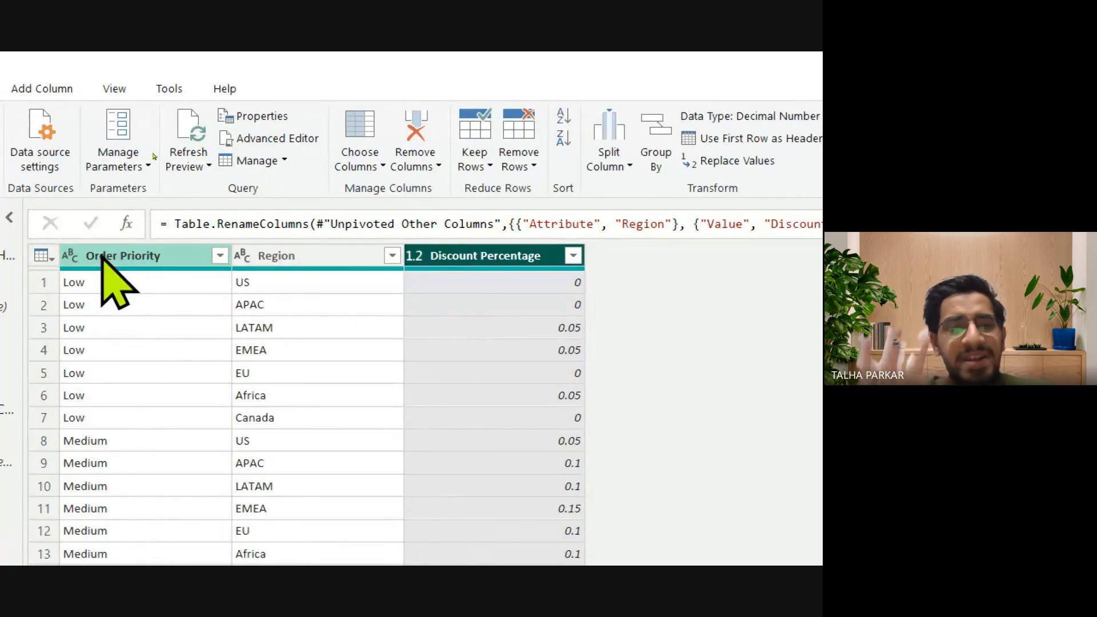
right_click(101, 257)
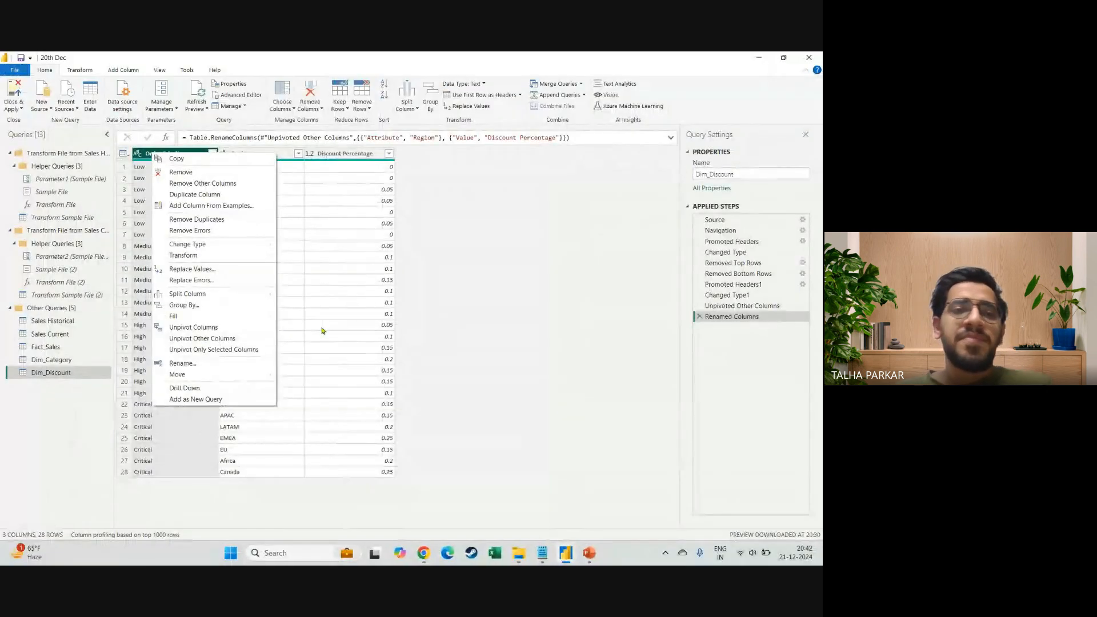
left_click(442, 372)
left_click(242, 249)
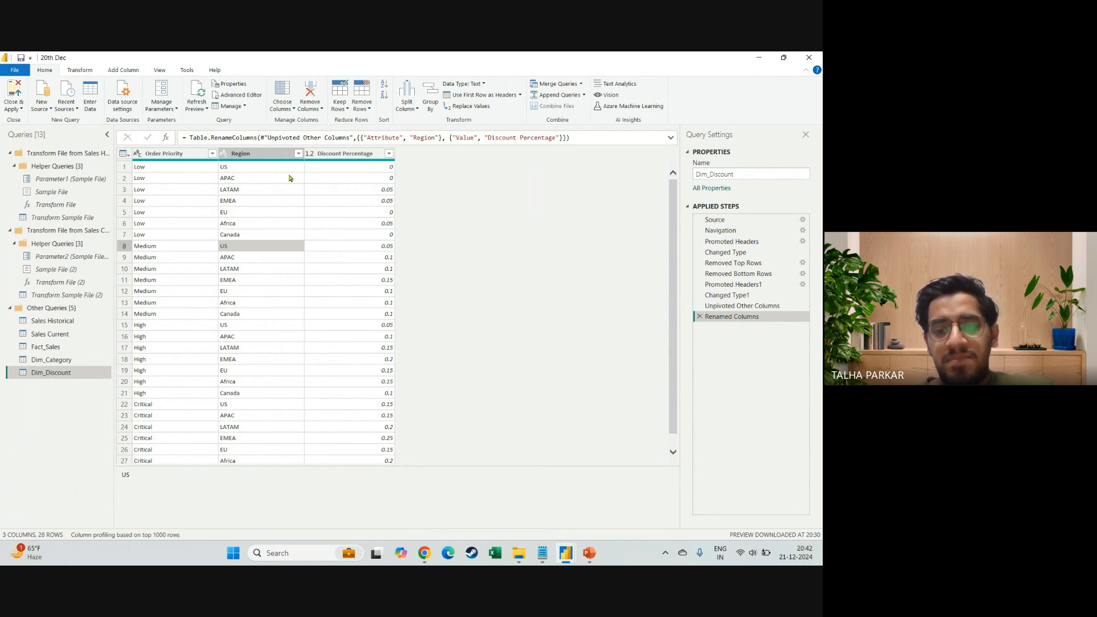
Switch to the Google Meet call in Chrome, look through its participant list and return to the Power Query Editor
key("alt+Tab")
key("alt+Tab")
key("alt+Tab")
key("alt+Tab")
key("alt+Tab")
key("alt+Tab")
key("alt+Tab")
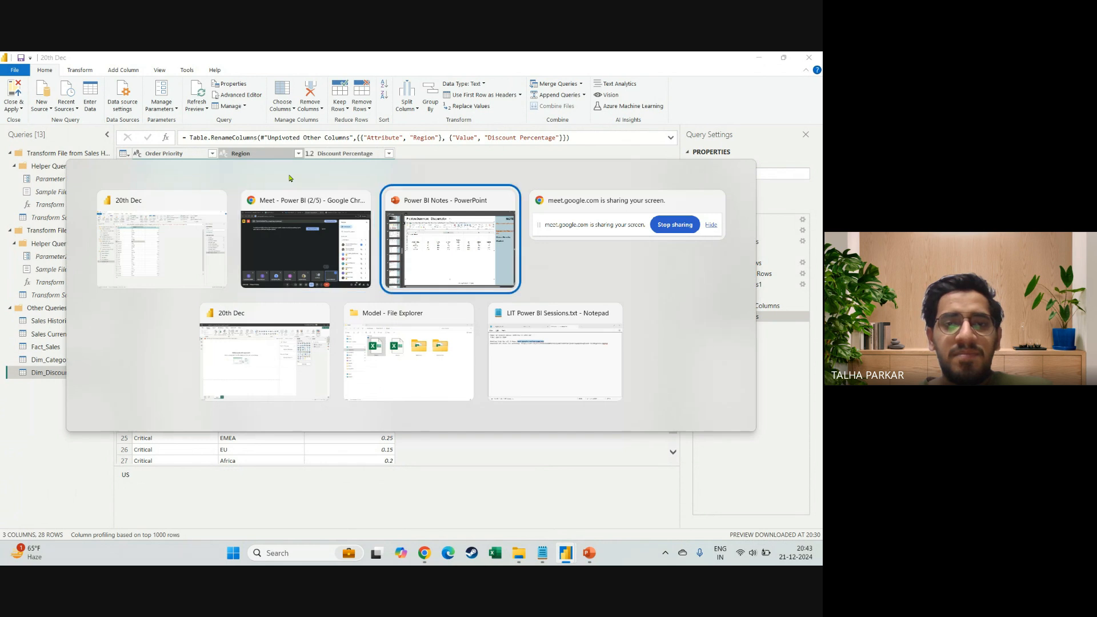
key("alt+Tab")
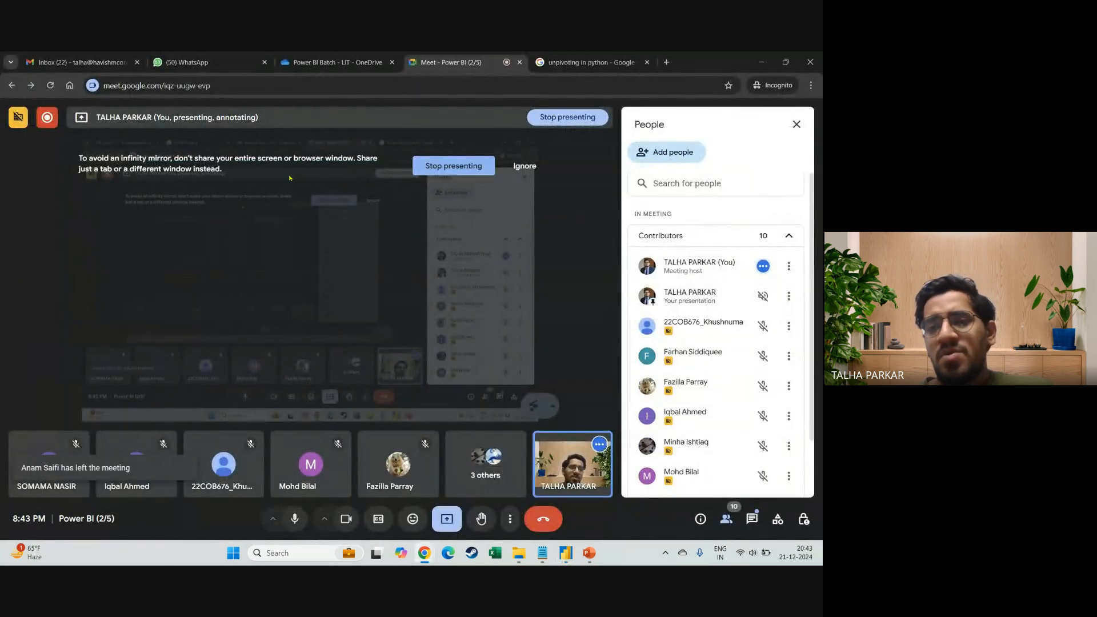
scroll(651, 442, "down", 1)
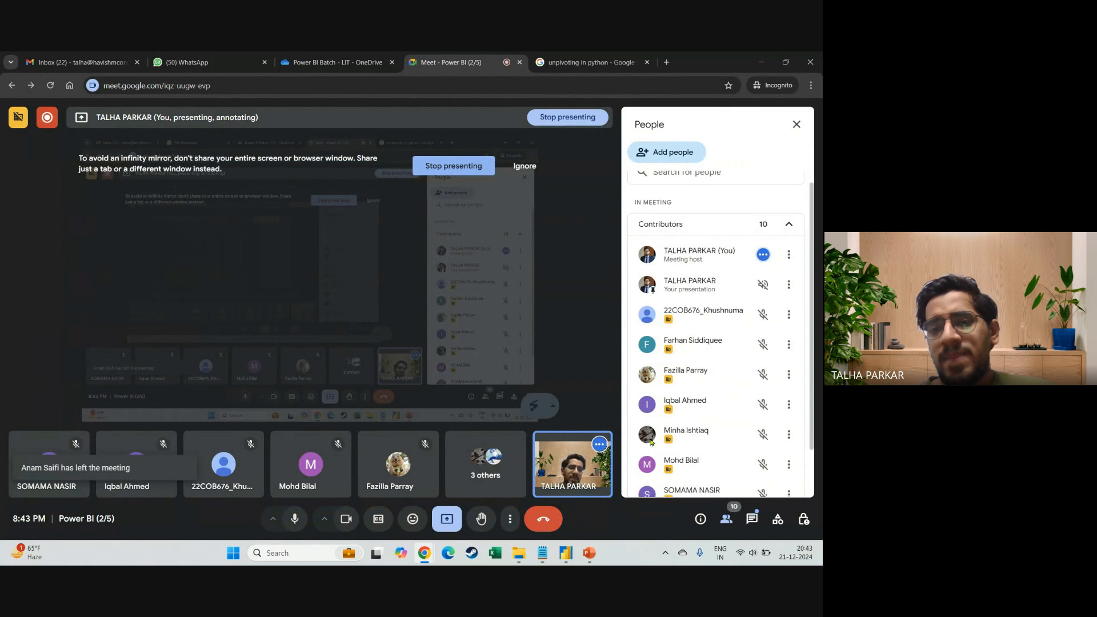
scroll(650, 442, "down", 2)
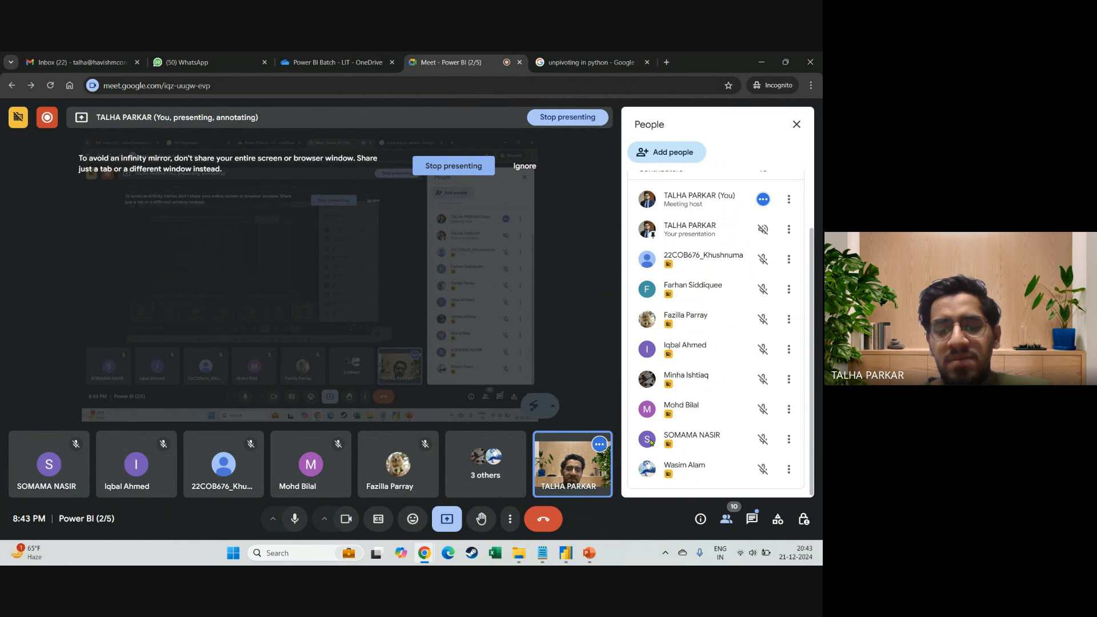
key("alt+Tab")
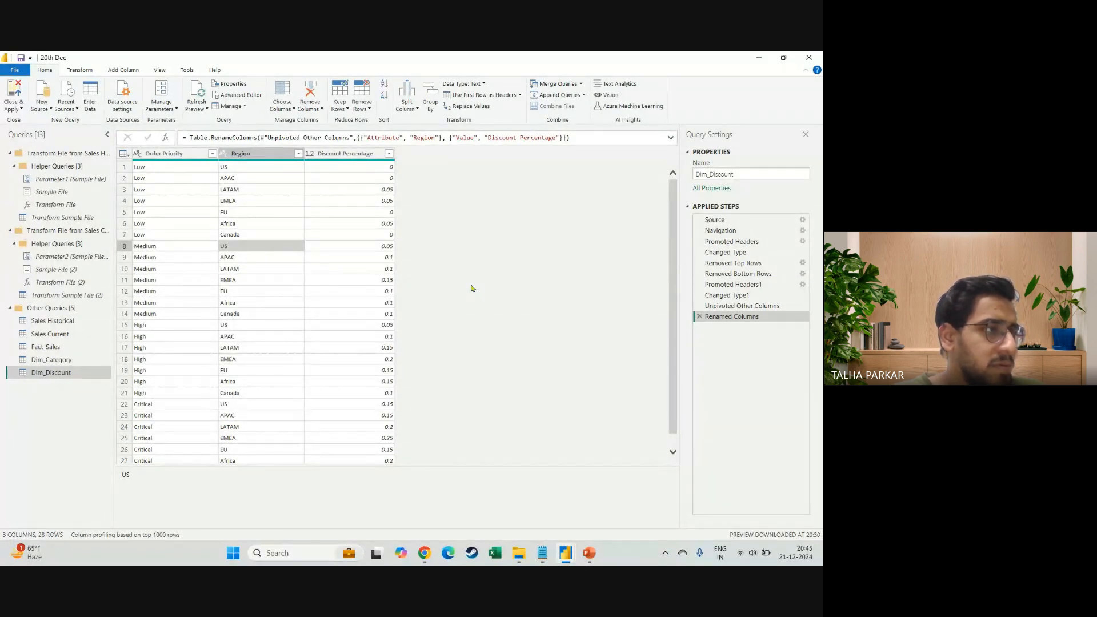
Check the in-call messages in Google Meet, close them and return to the Power Query Editor
key("alt+Tab")
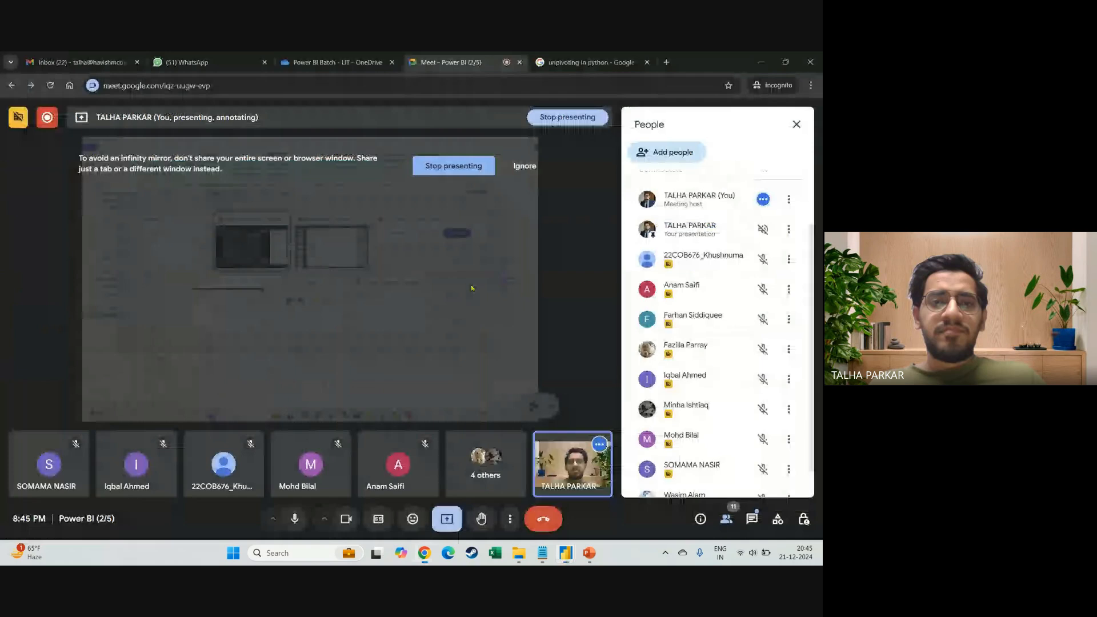
left_click(752, 518)
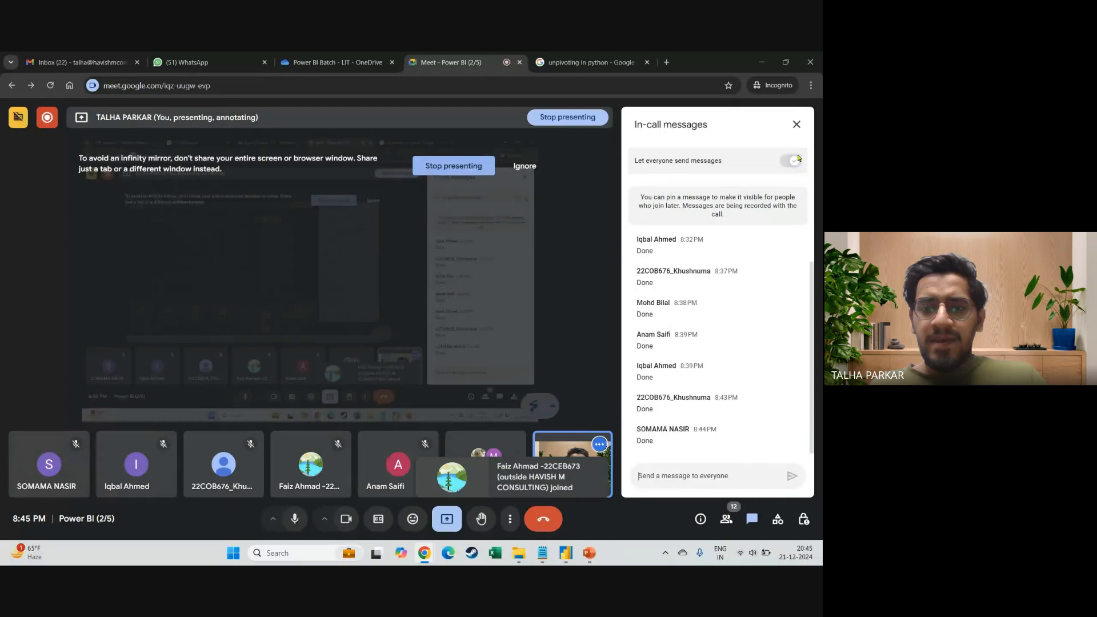
left_click(797, 124)
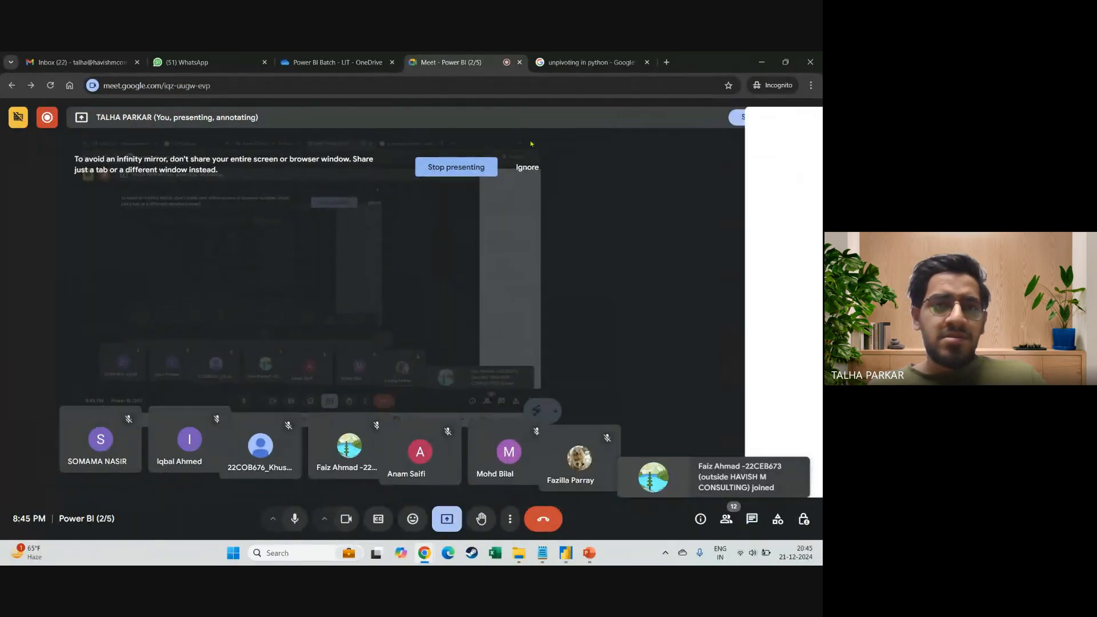
key("alt+Tab")
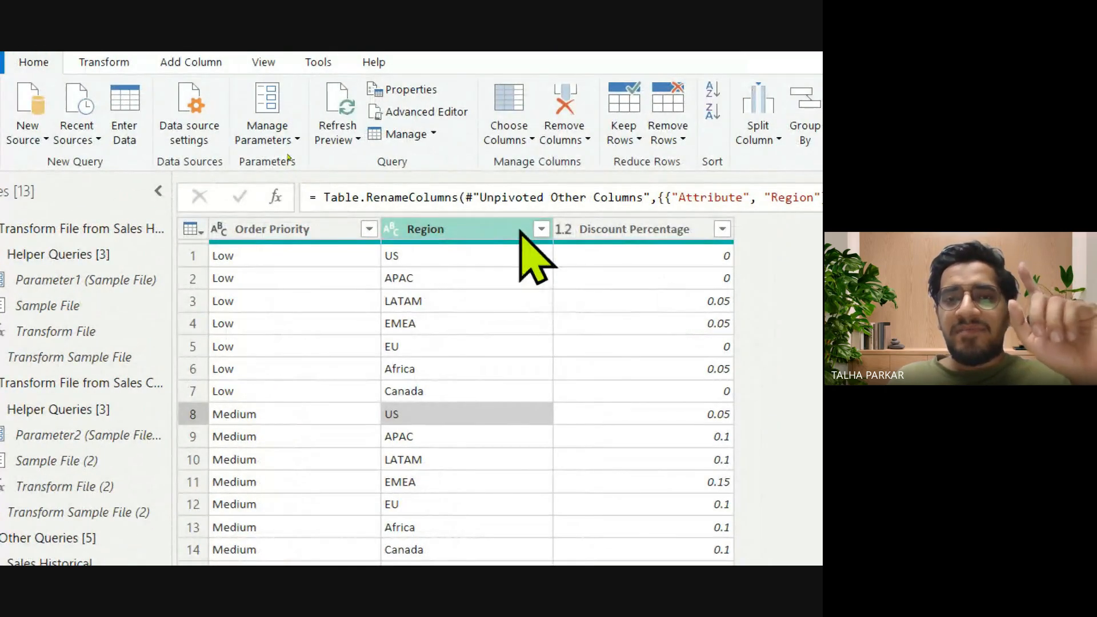
Review Dim_Discount's Region and Order Priority columns, and open the Fact_Sales query with the column-adding commands shown
left_click(520, 231)
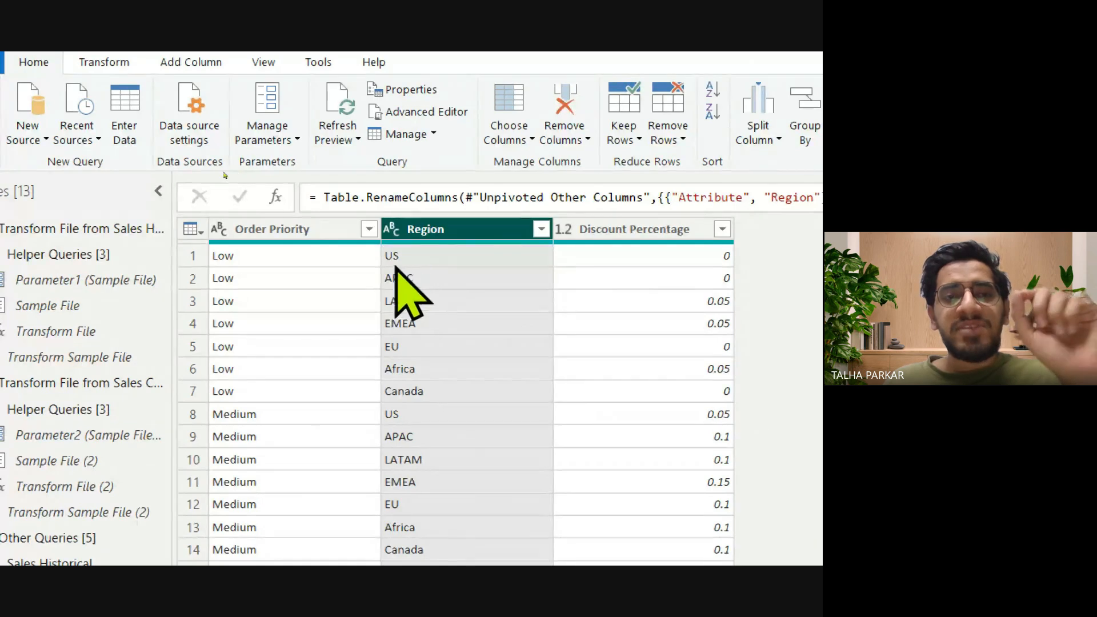
left_click(345, 237)
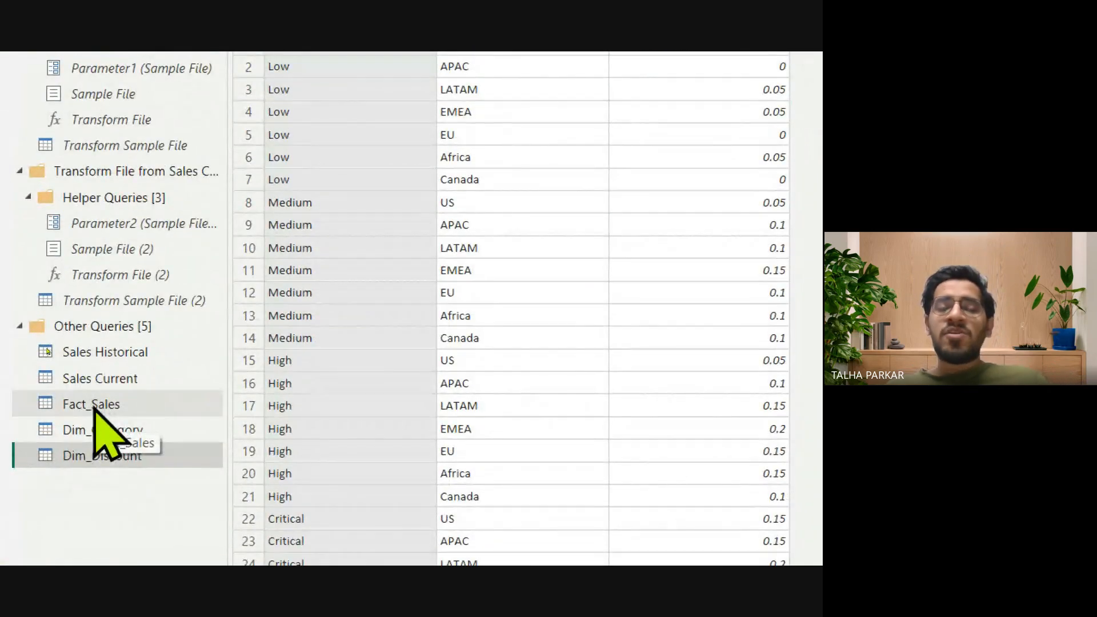
left_click(94, 406)
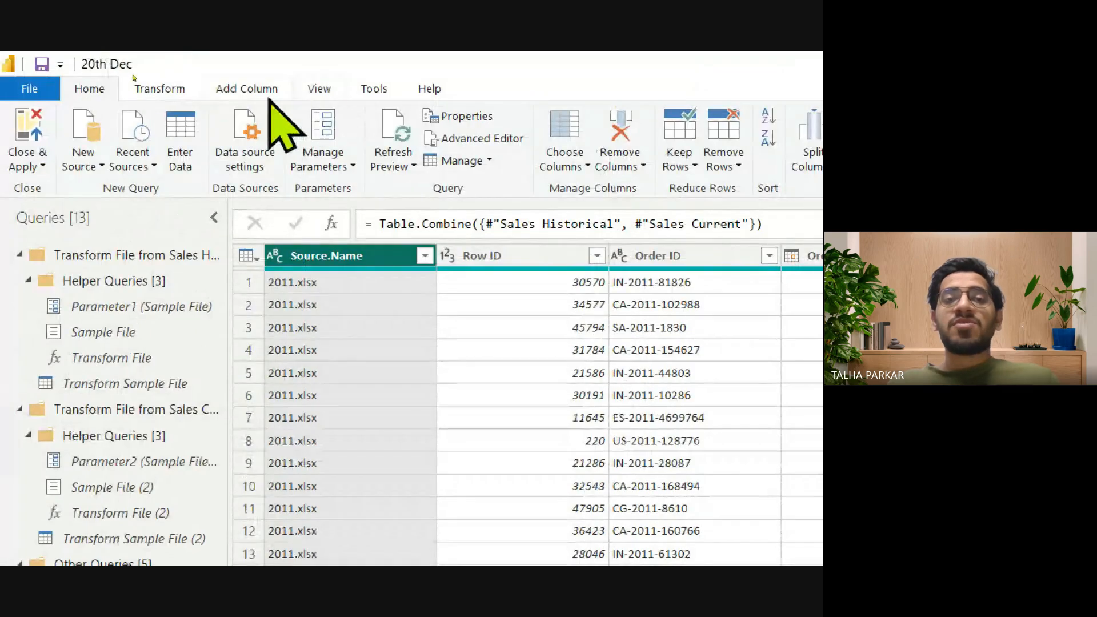
left_click(249, 90)
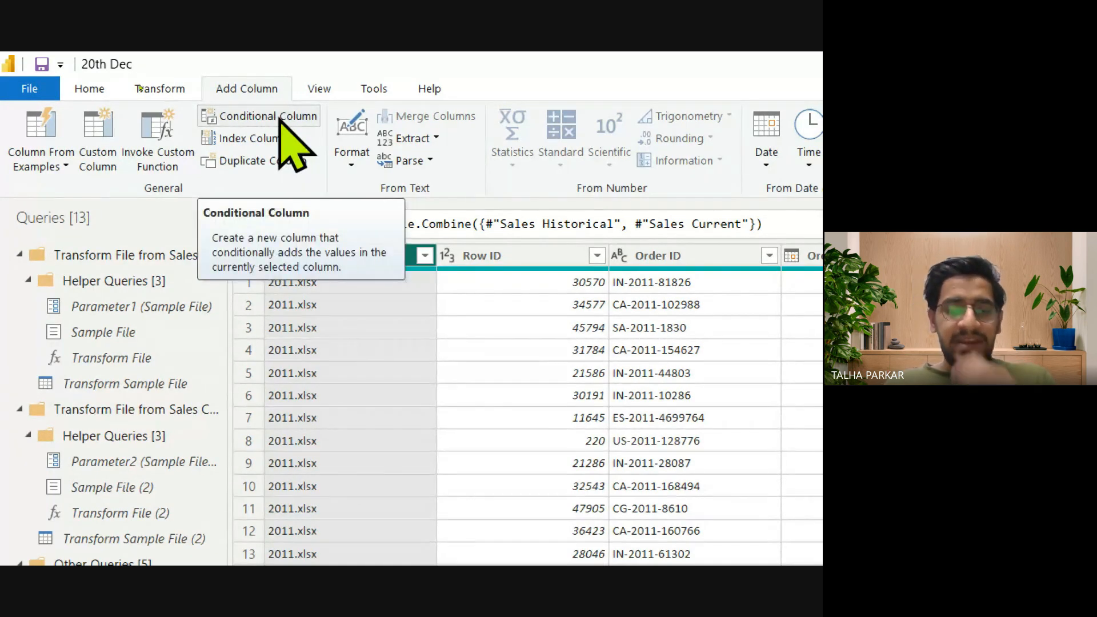
Switch to the PowerPoint deck, collapse its Default Section and open the Problem Statement slide that defines the Order Priority slabs
key("alt+Tab")
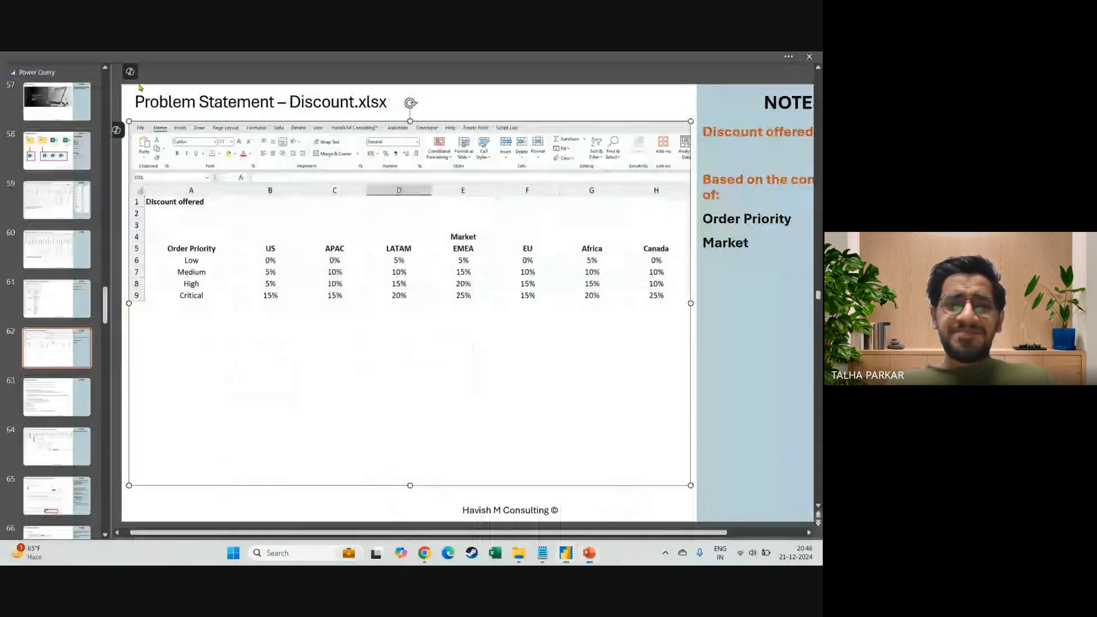
left_click(57, 342)
scroll(47, 421, "down", 3)
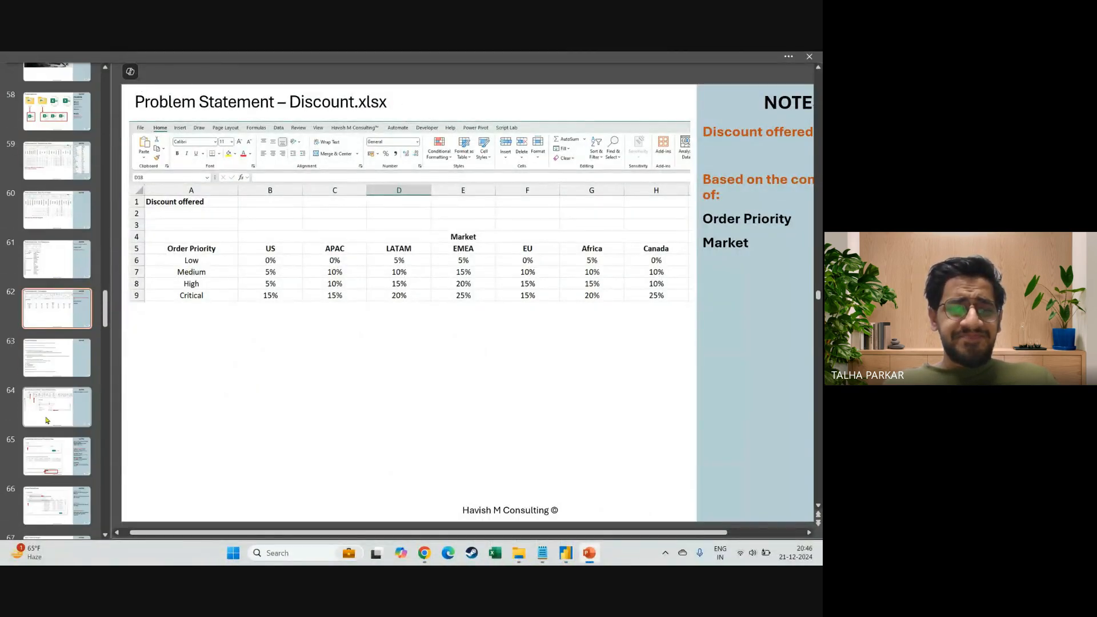
scroll(46, 420, "up", 20)
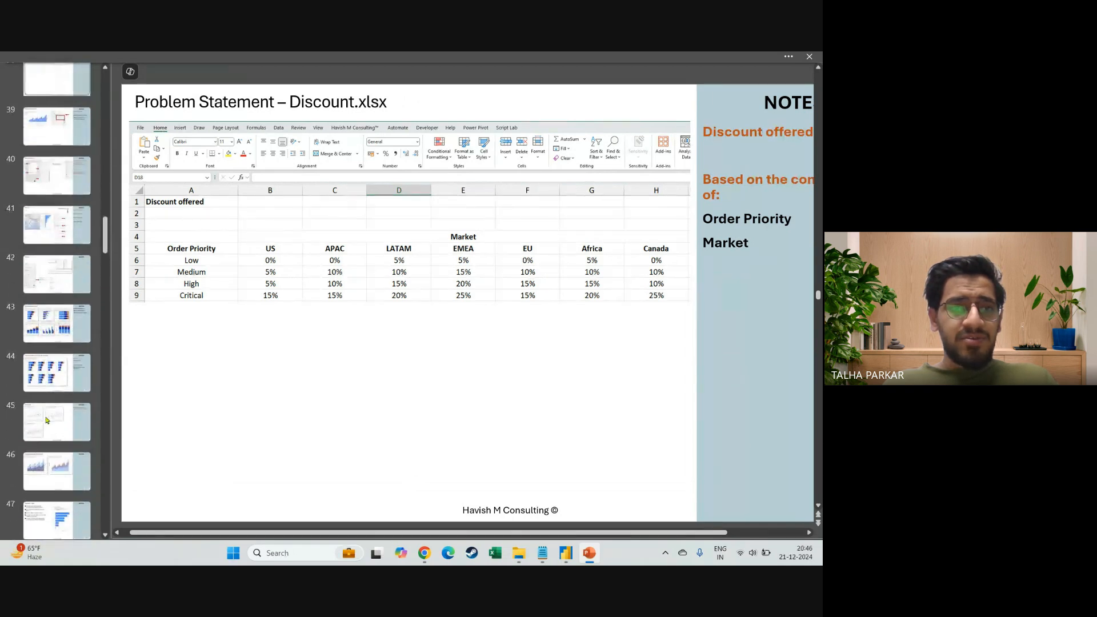
scroll(47, 420, "up", 10)
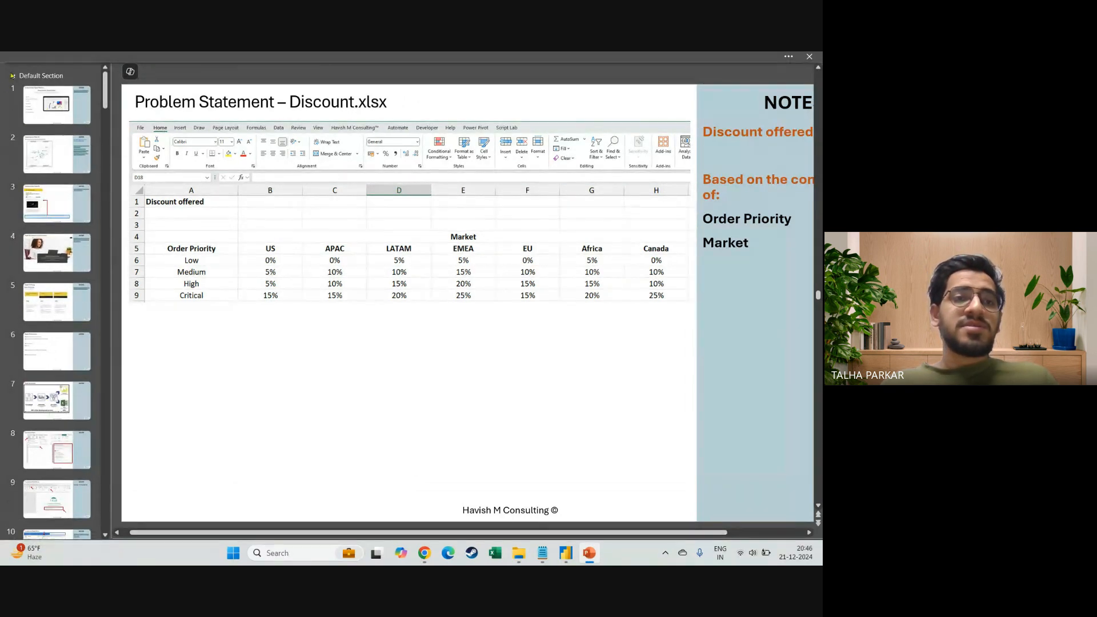
left_click(13, 76)
left_click(56, 164)
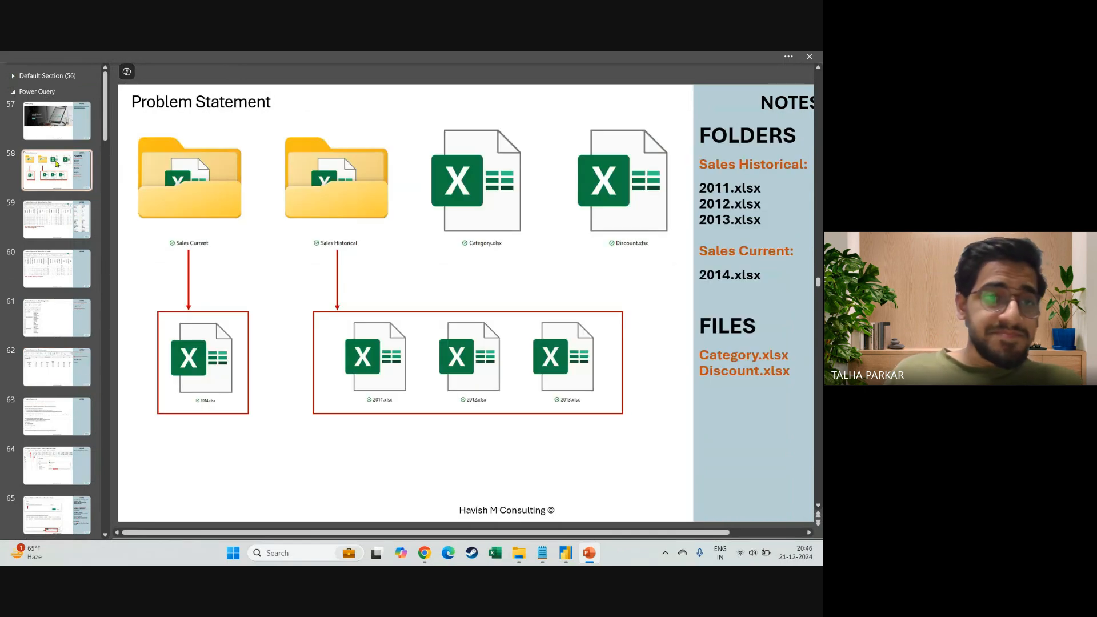
key("Down")
key("Down")
key("Down")
key("Down")
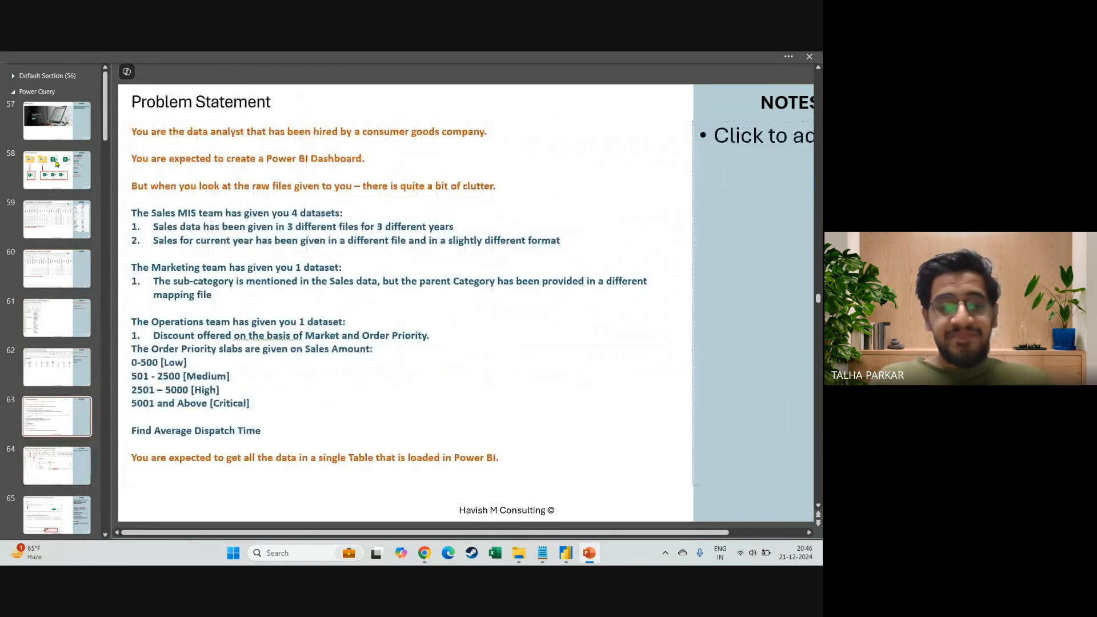
Present the Problem Statement slide full screen, examine the Order Priority slabs enlarged, and end the slide show
key("shift+F5")
scroll(99, 403, "up", 3)
left_click_drag(100, 402, 238, 345)
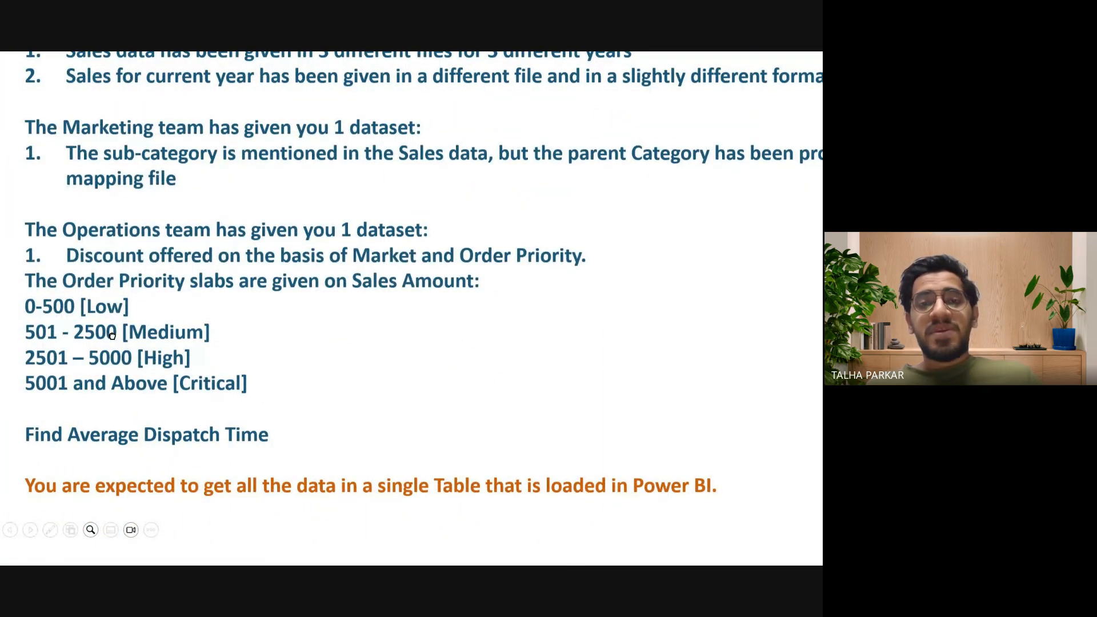
scroll(206, 334, "up", 3)
scroll(223, 338, "down", 1)
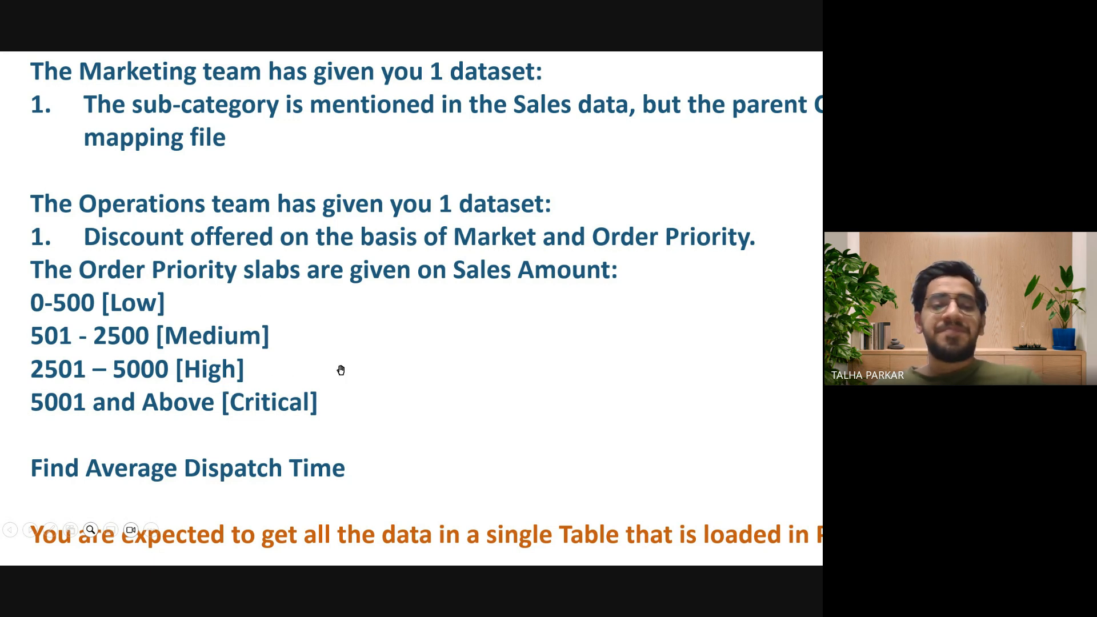
key("Escape")
key("Escape")
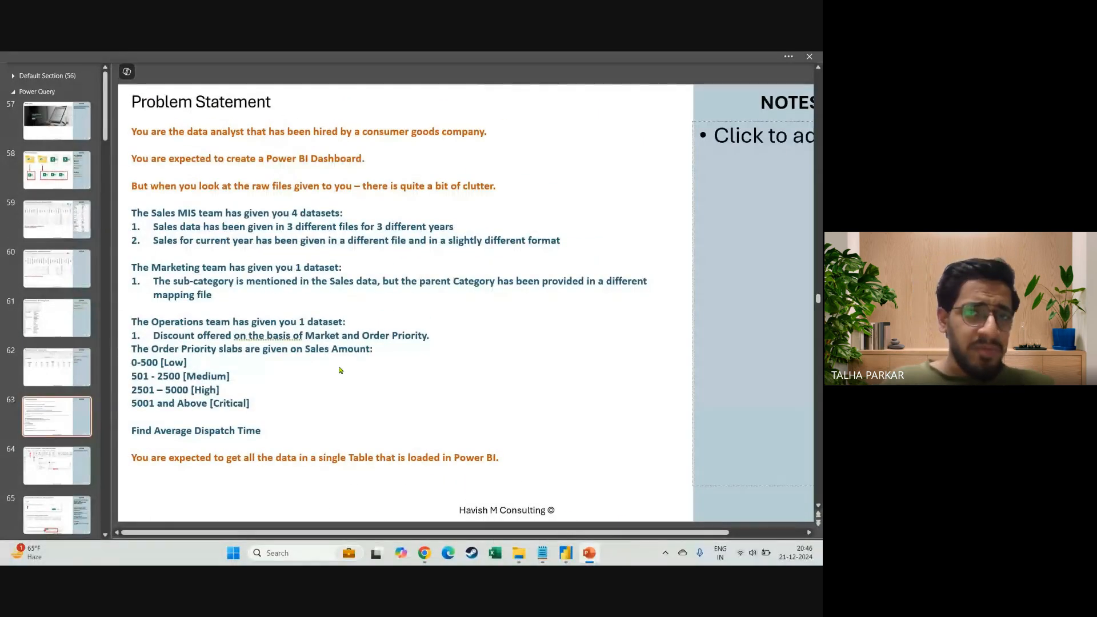
Return to the Power Query Editor and start a conditional column in Fact_Sales named Order Priority
key("alt+Tab")
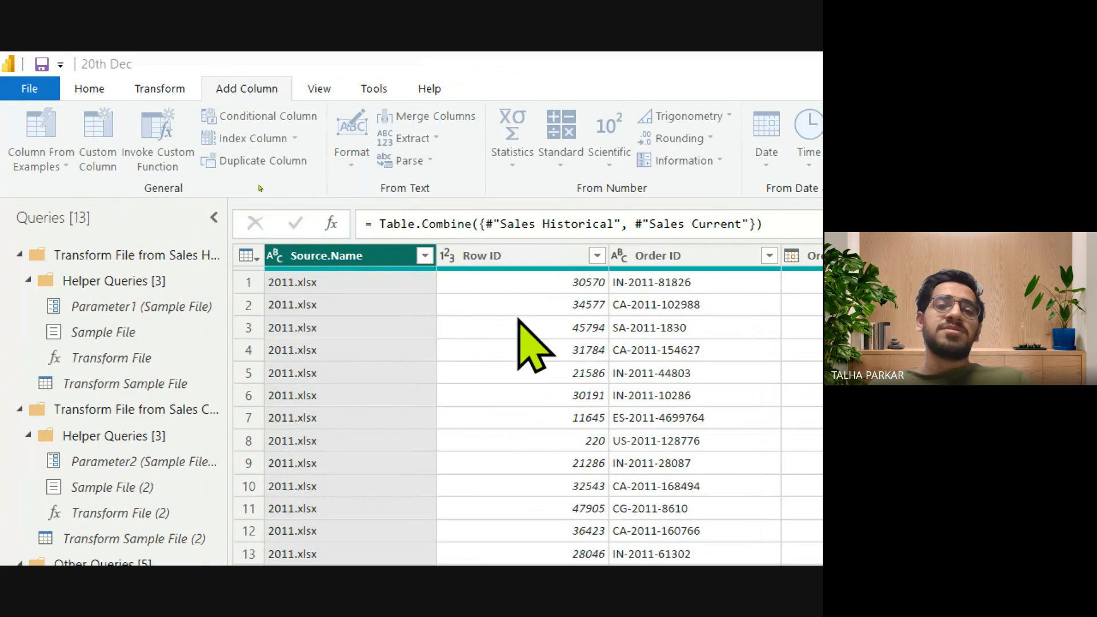
key("super")
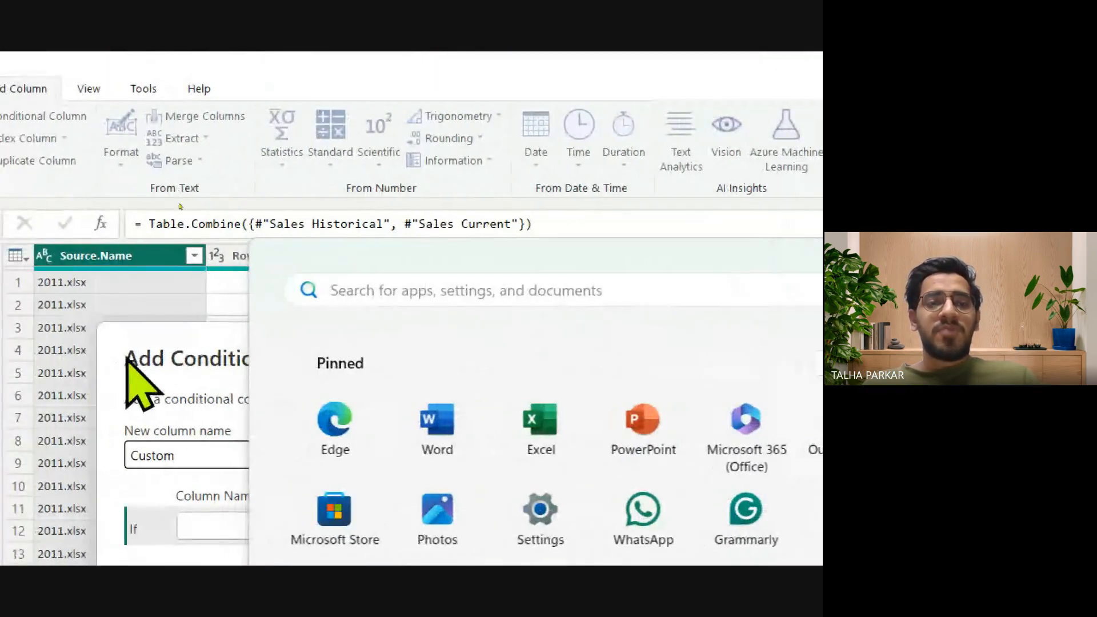
left_click(132, 342)
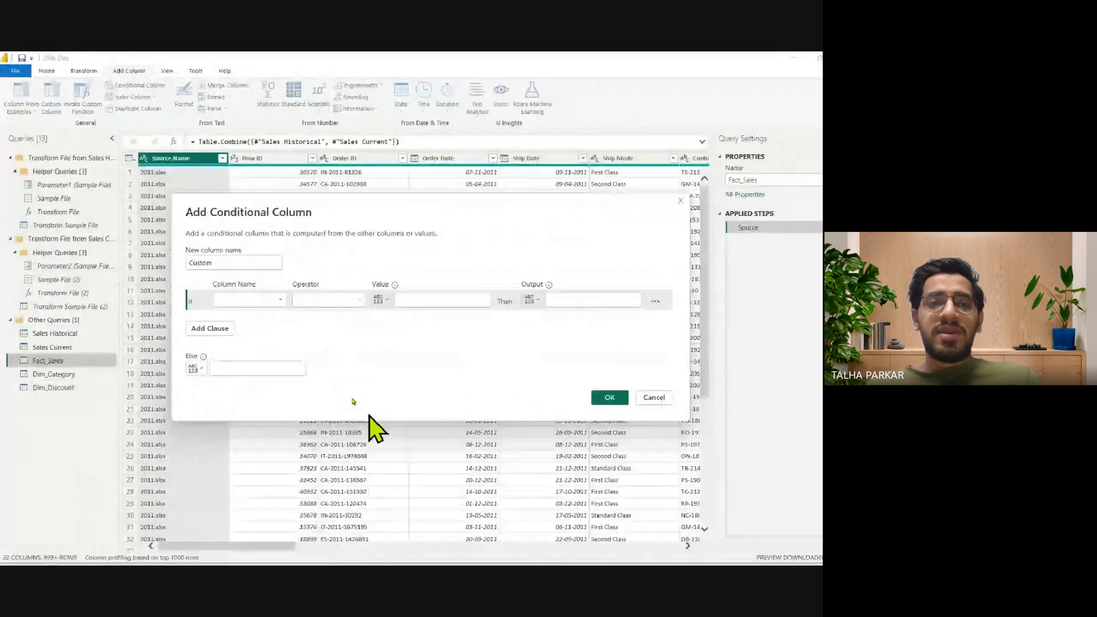
double_click(234, 254)
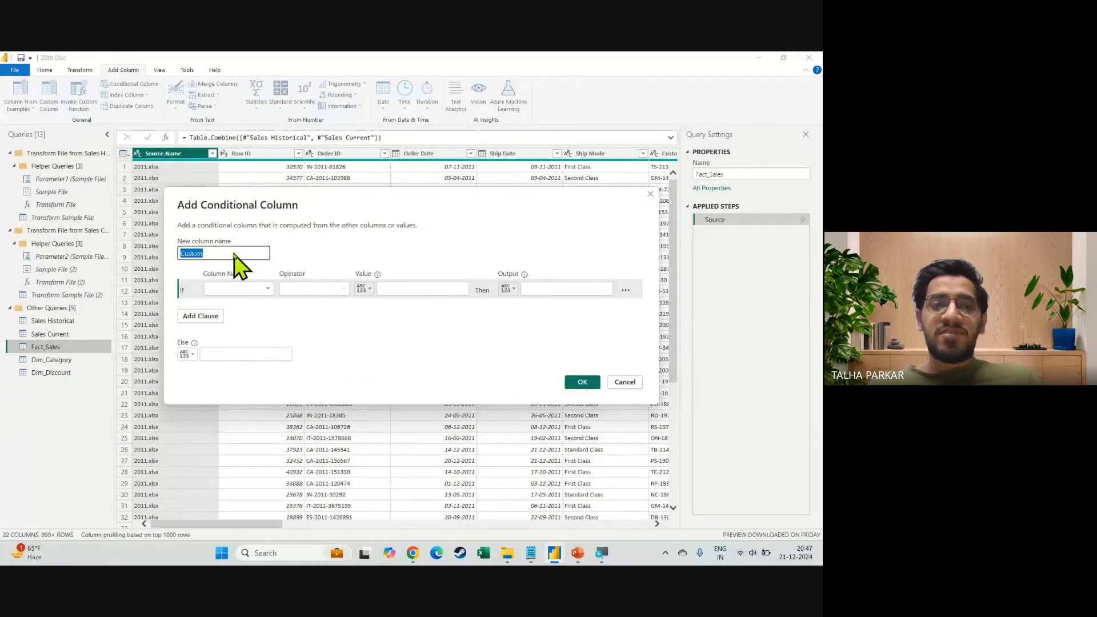
type("Order")
type("Priori")
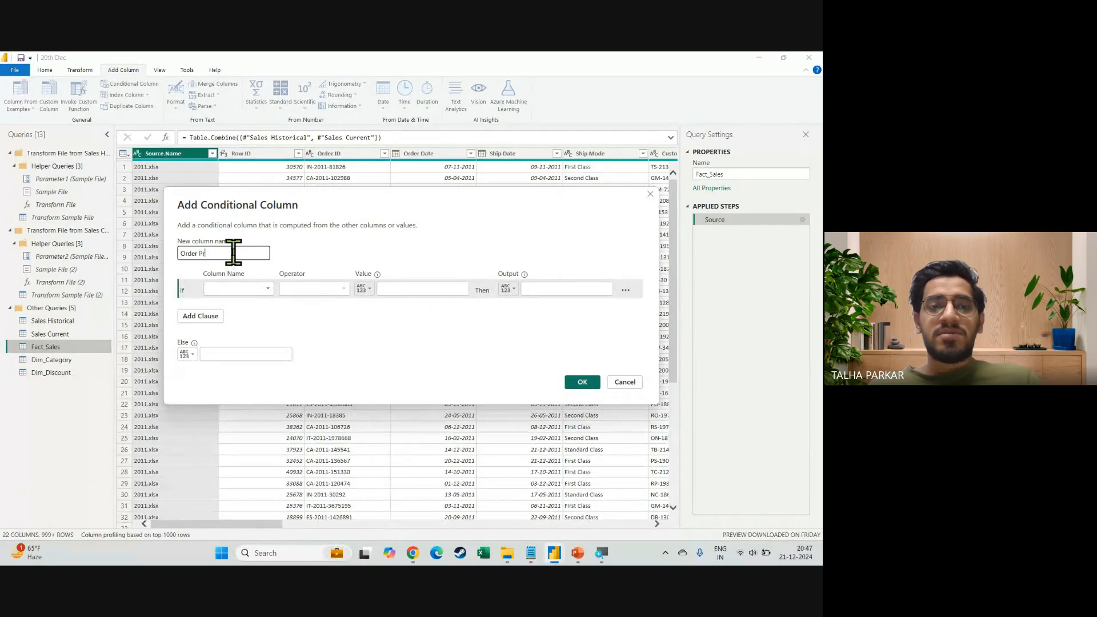
type("ty")
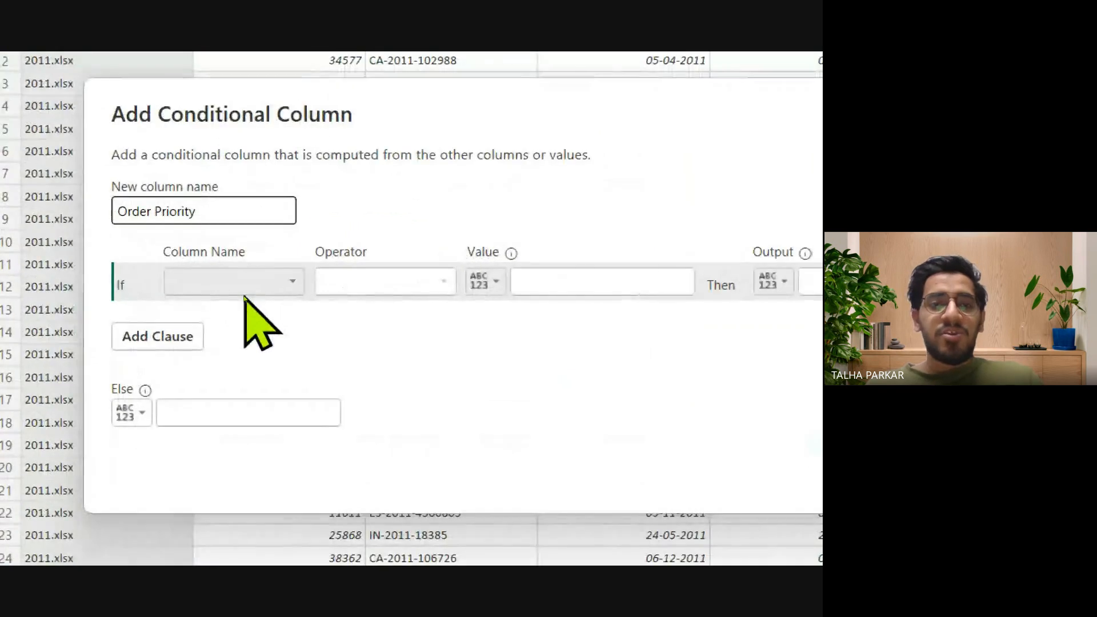
Set the first condition so that Sales less than or equal to 500 outputs Low
left_click(249, 292)
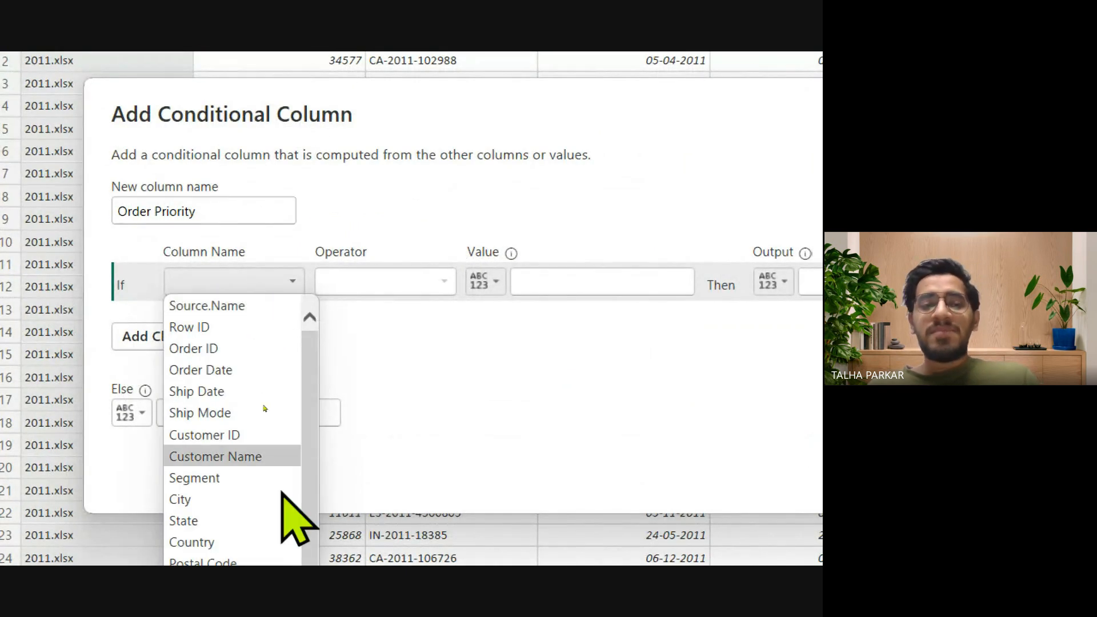
scroll(282, 492, "down", 1)
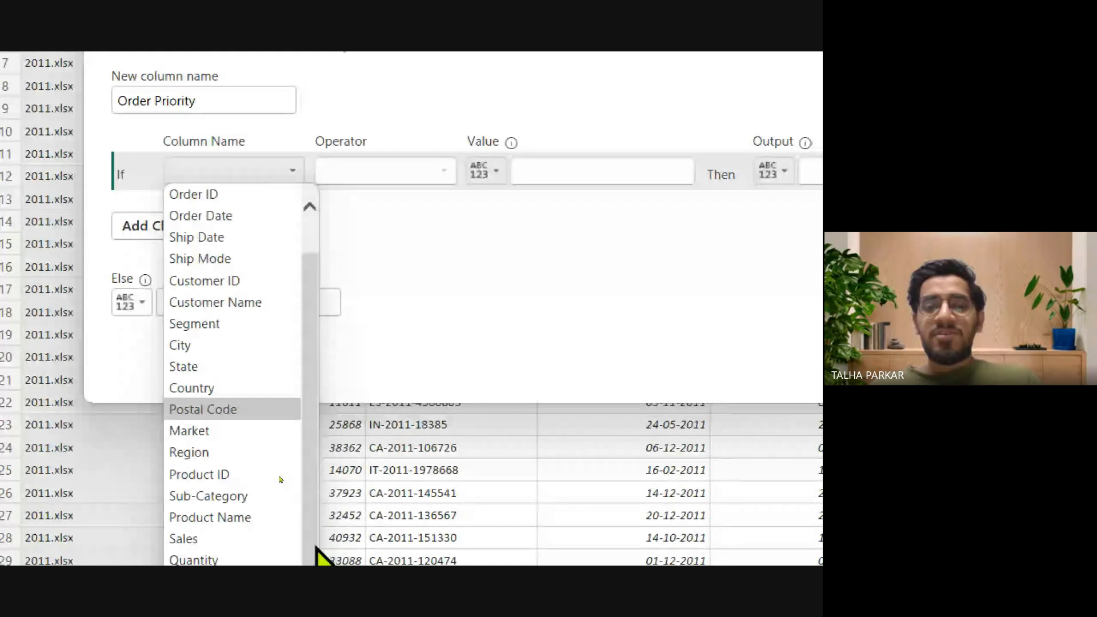
left_click(239, 512)
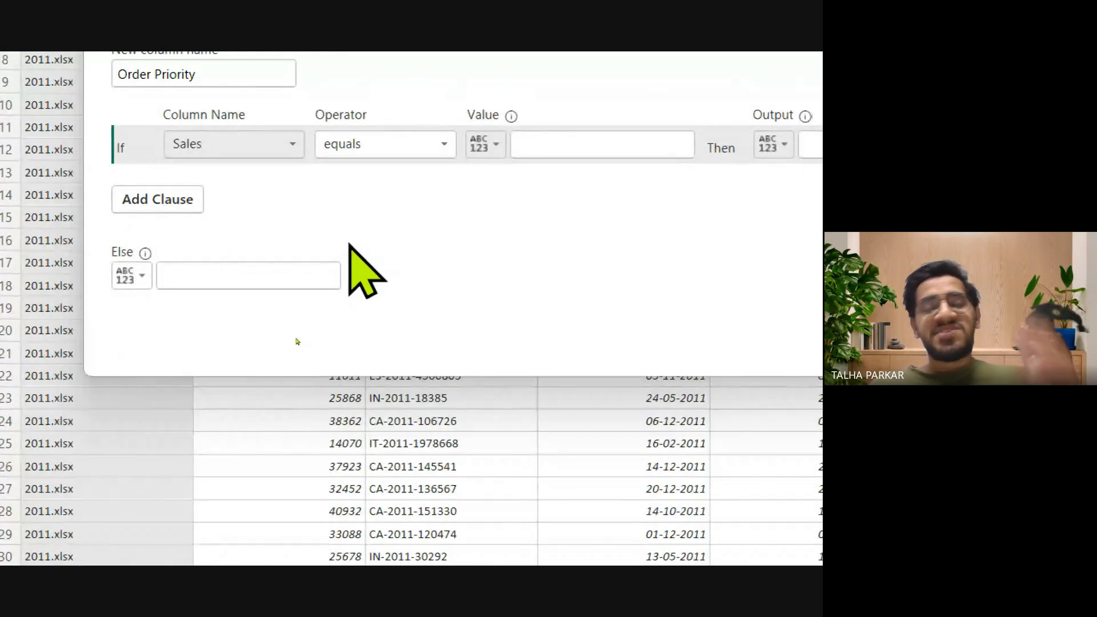
left_click(409, 150)
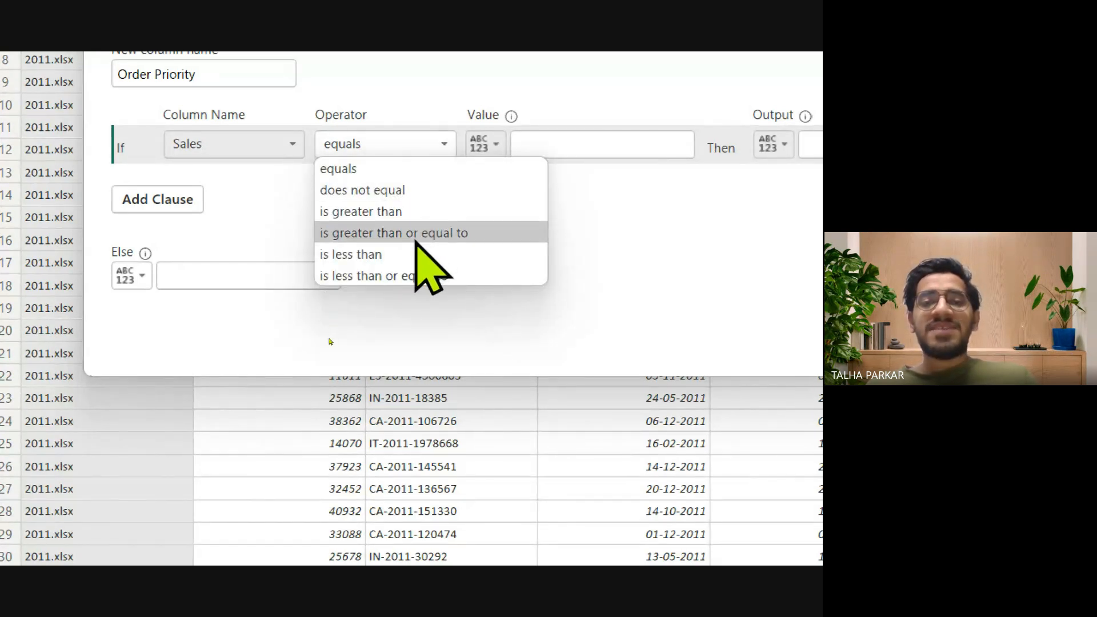
left_click(412, 275)
left_click(553, 146)
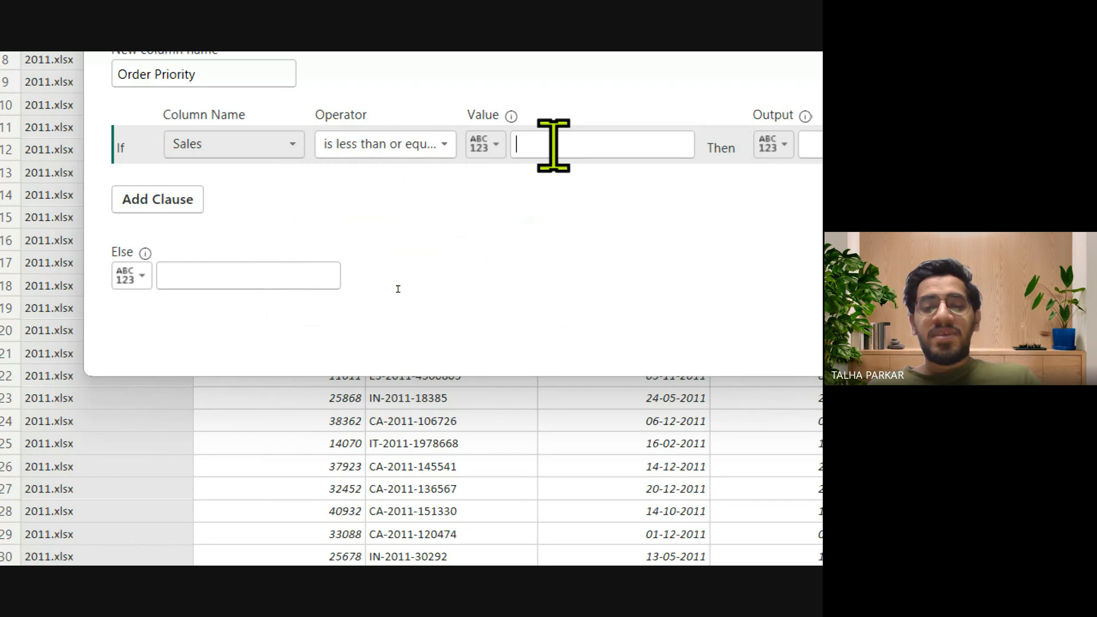
type("500")
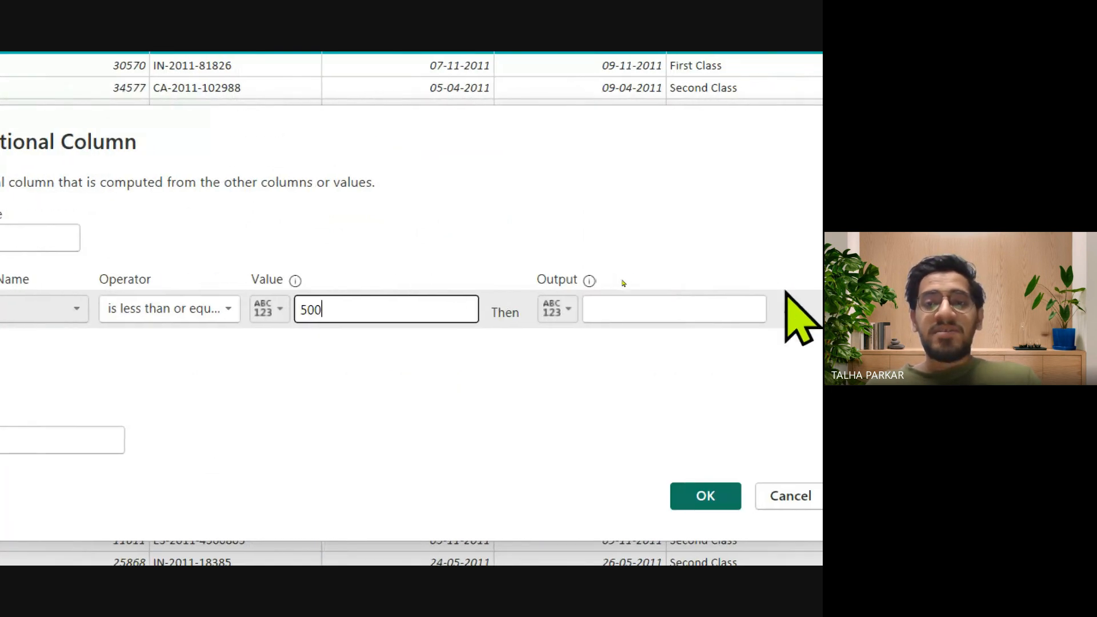
left_click(809, 307)
type("Low")
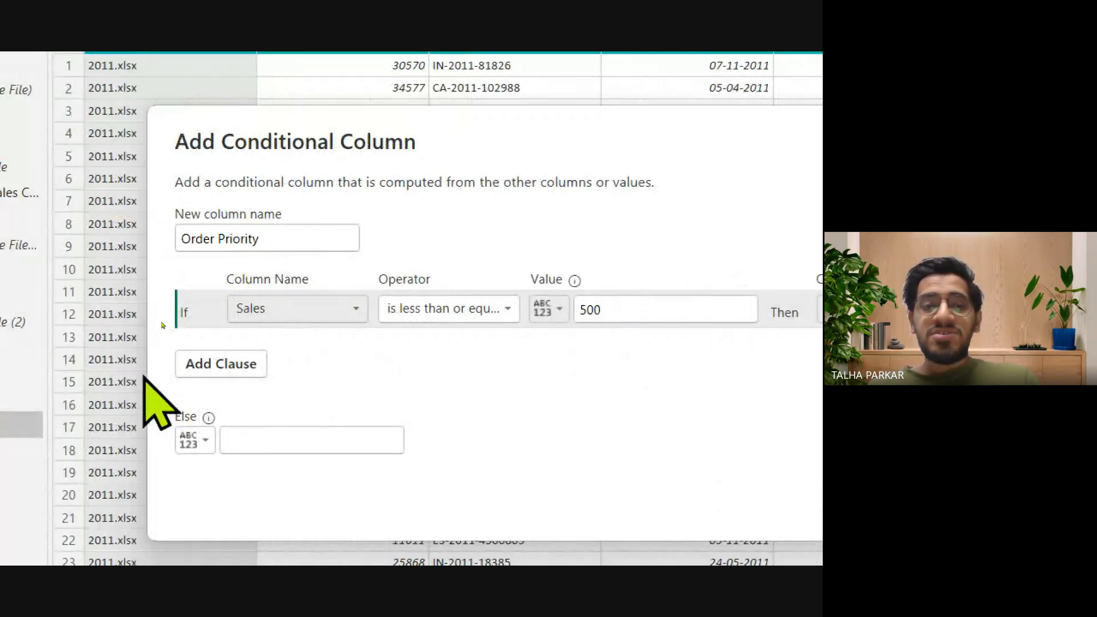
Add an Else If clause that outputs Medium for Sales less than or equal to 2500, checking the slab limits in PowerPoint
left_click(184, 366)
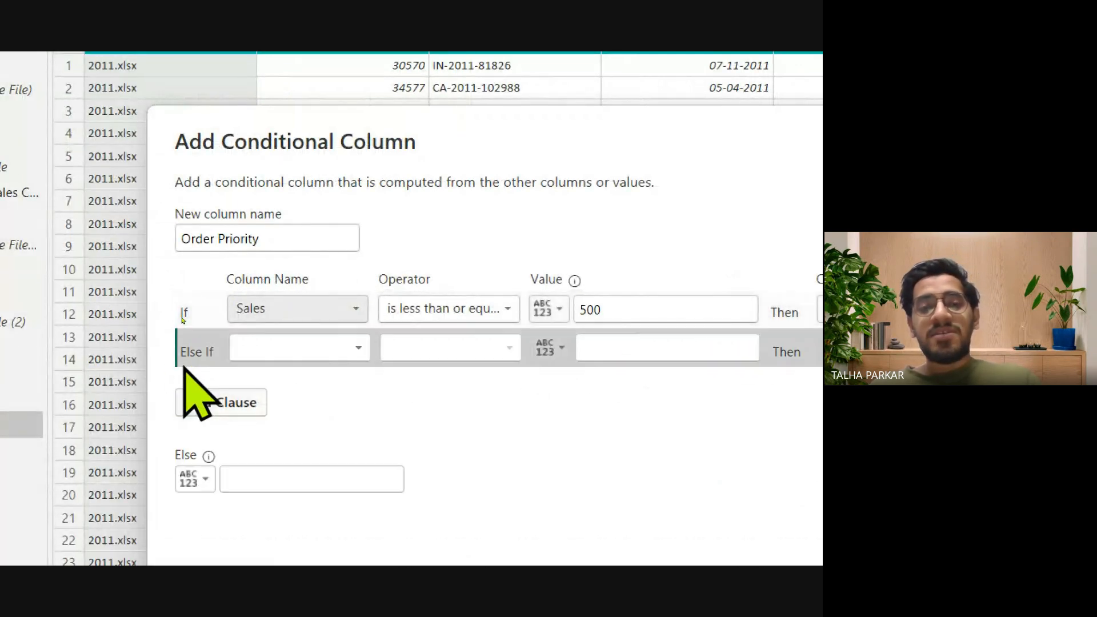
left_click(331, 354)
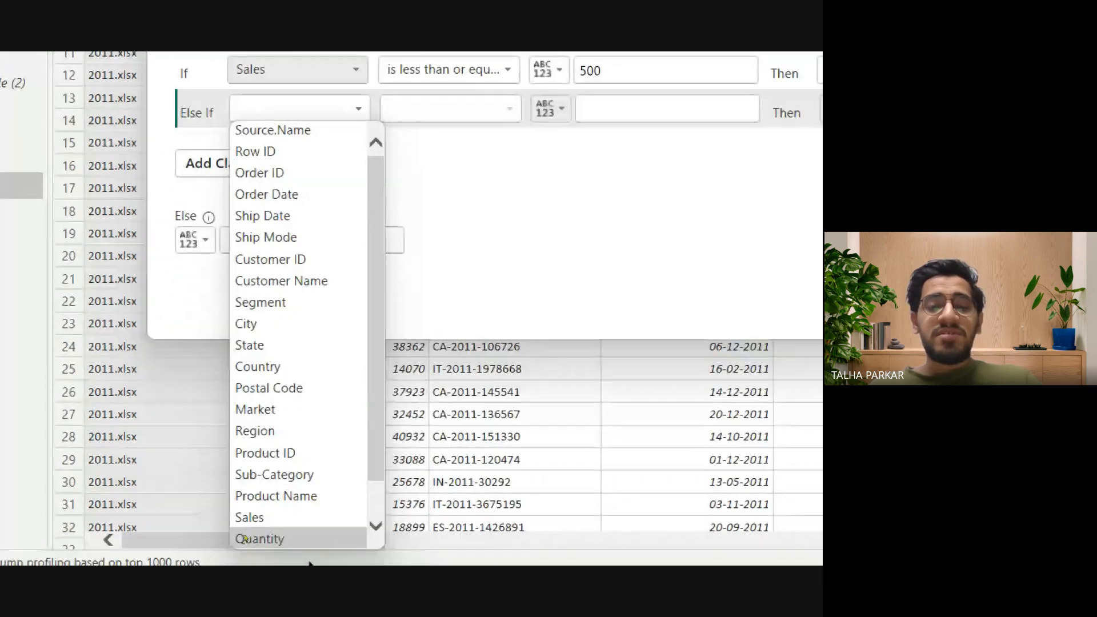
left_click(297, 517)
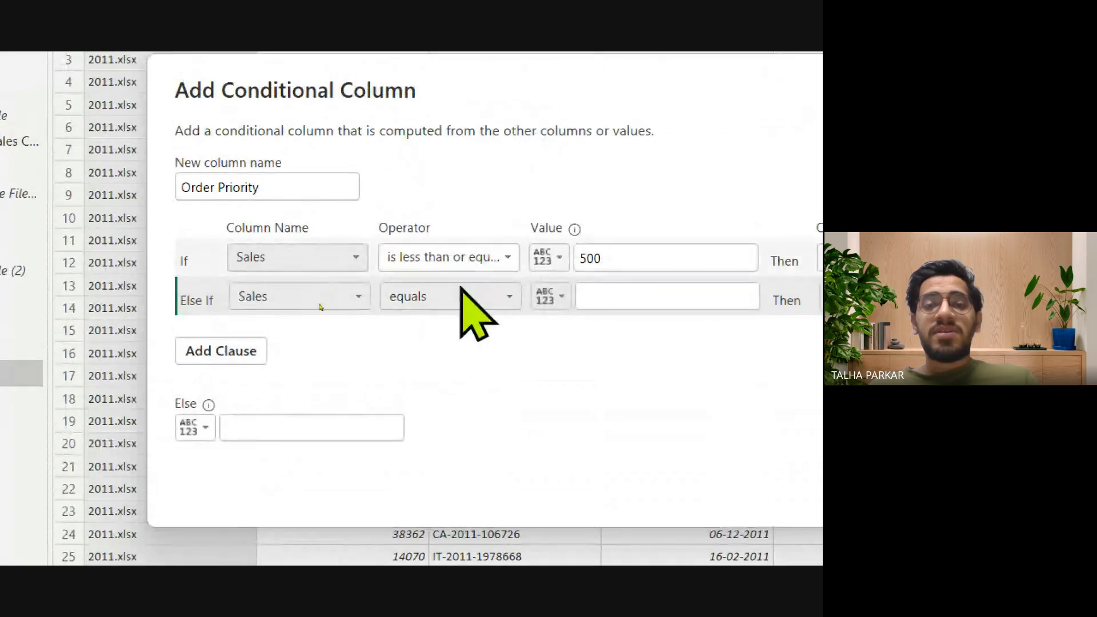
left_click(459, 105)
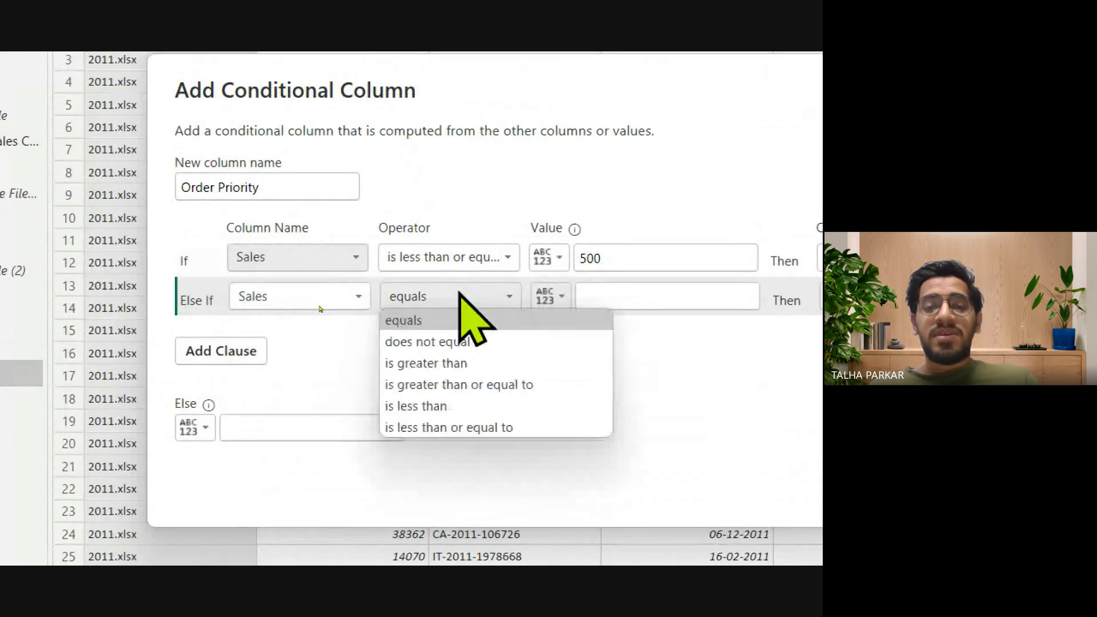
left_click(465, 428)
left_click(688, 298)
type("25")
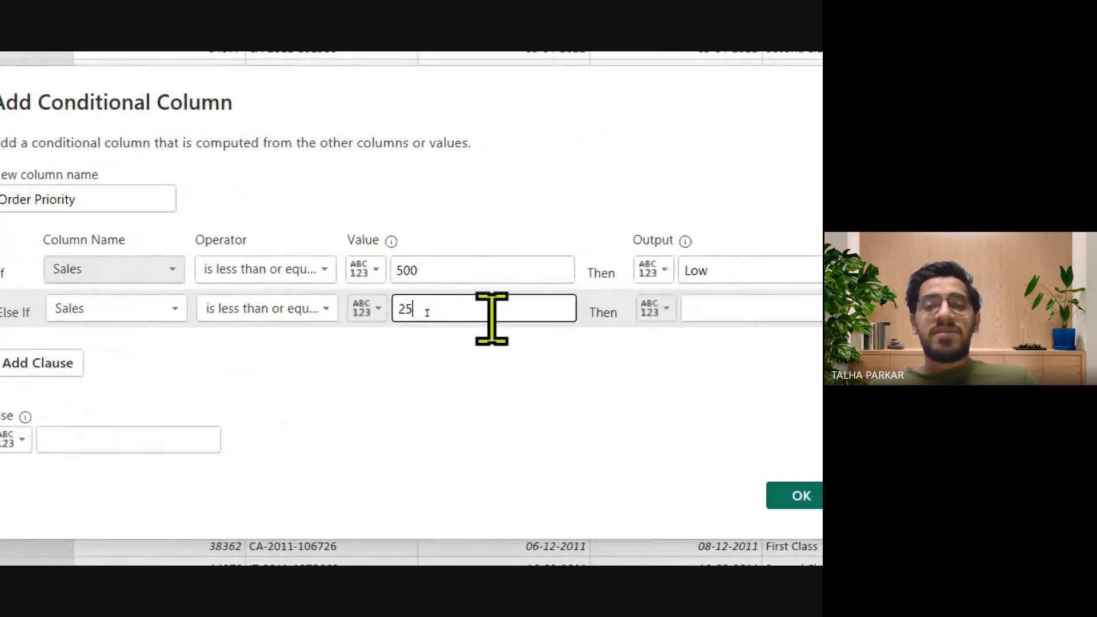
key("alt+Tab")
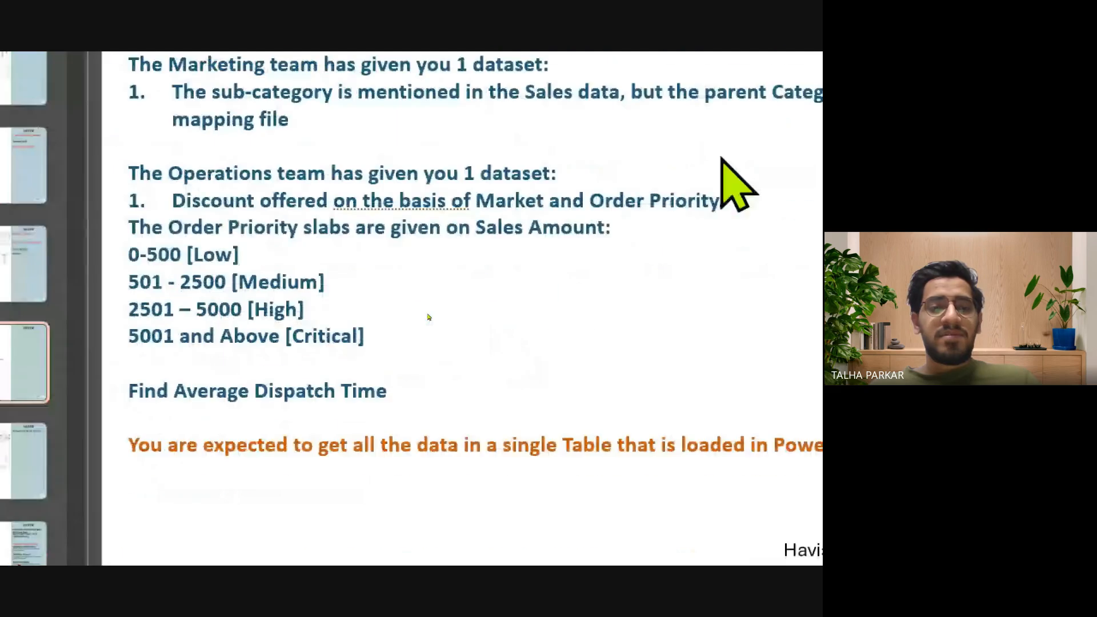
key("alt+Tab")
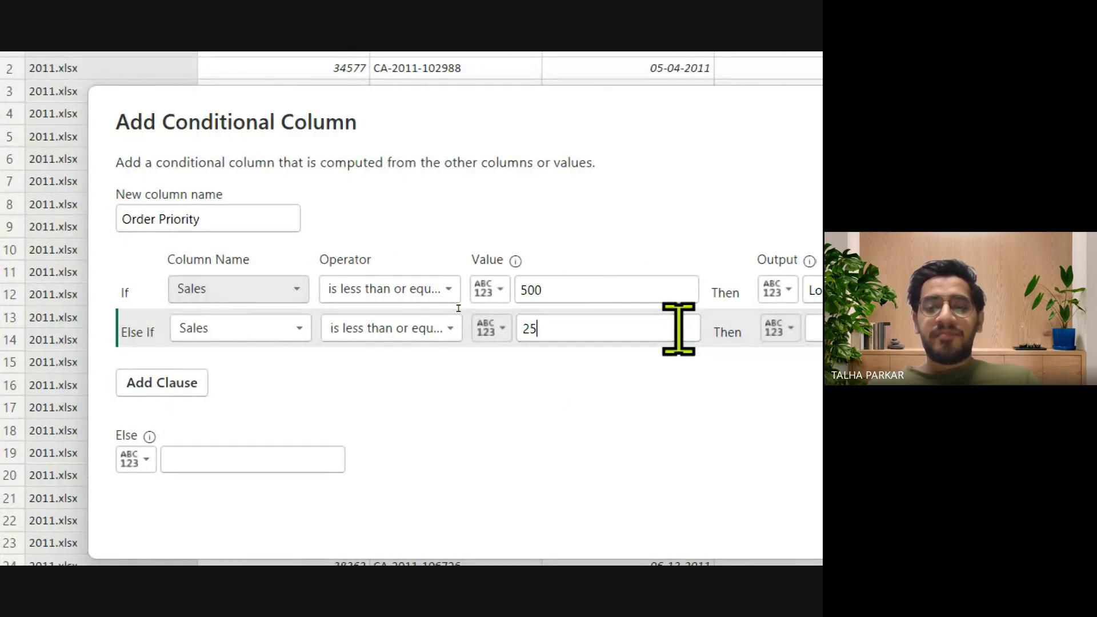
type("00")
key("Tab")
key("Tab")
type("Medium")
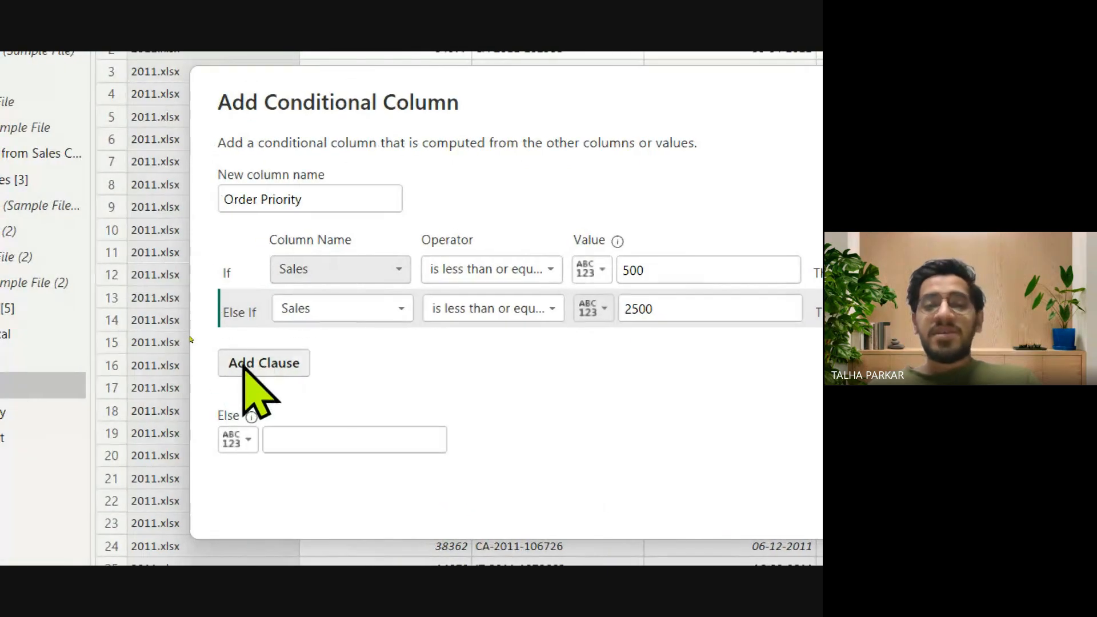
Add another Else If clause that outputs High for Sales less than or equal to 5000
left_click(252, 364)
left_click(379, 346)
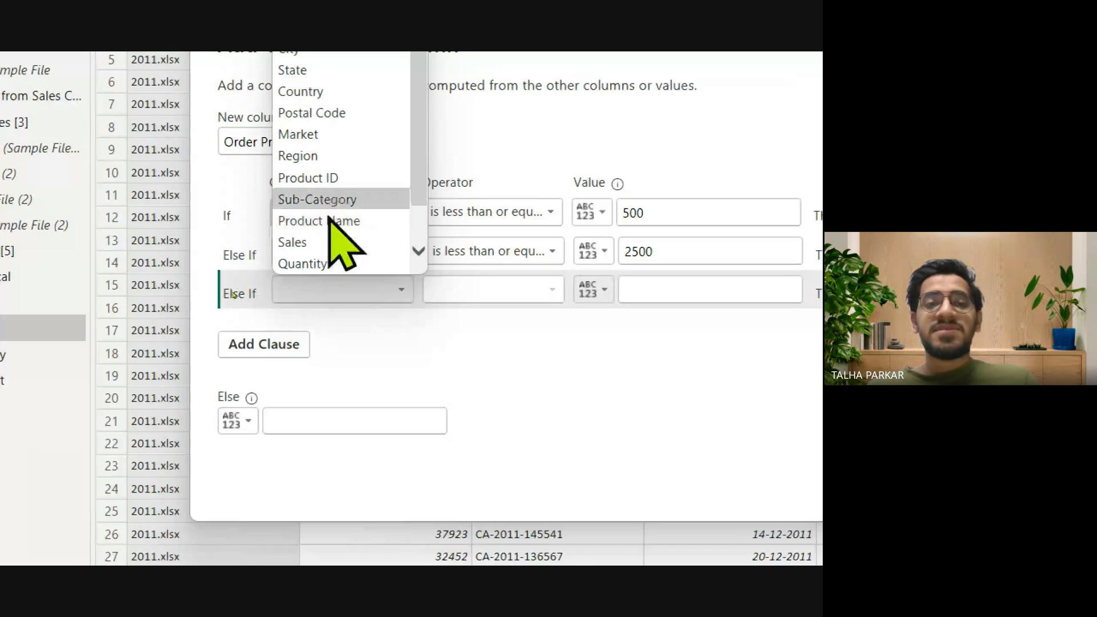
left_click(320, 251)
left_click(505, 296)
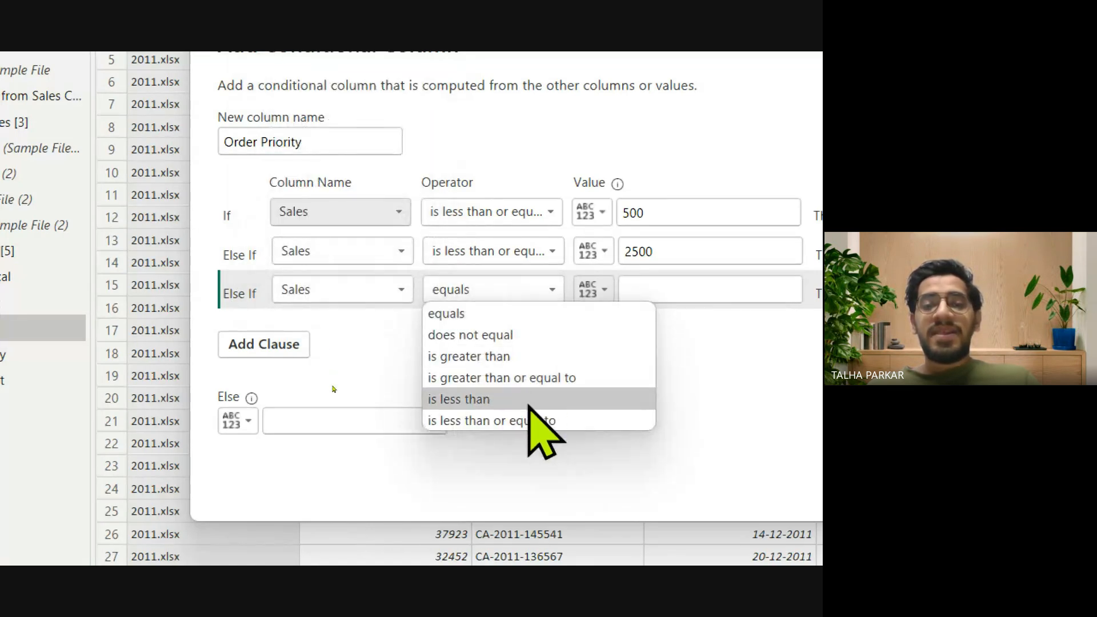
left_click(534, 423)
left_click(708, 288)
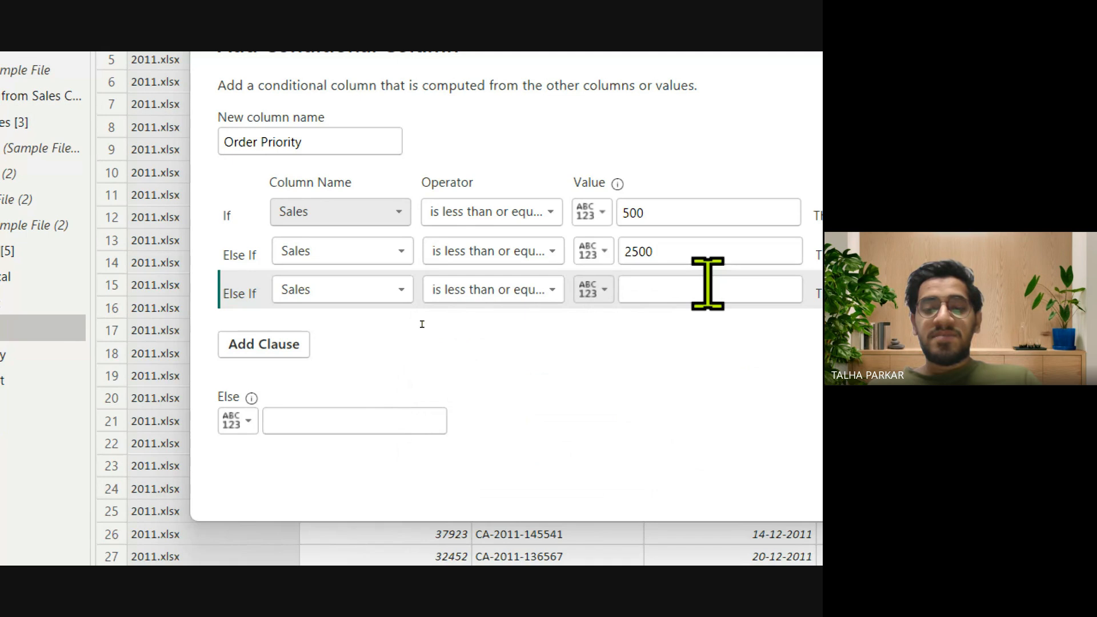
type("5000")
left_click(732, 309)
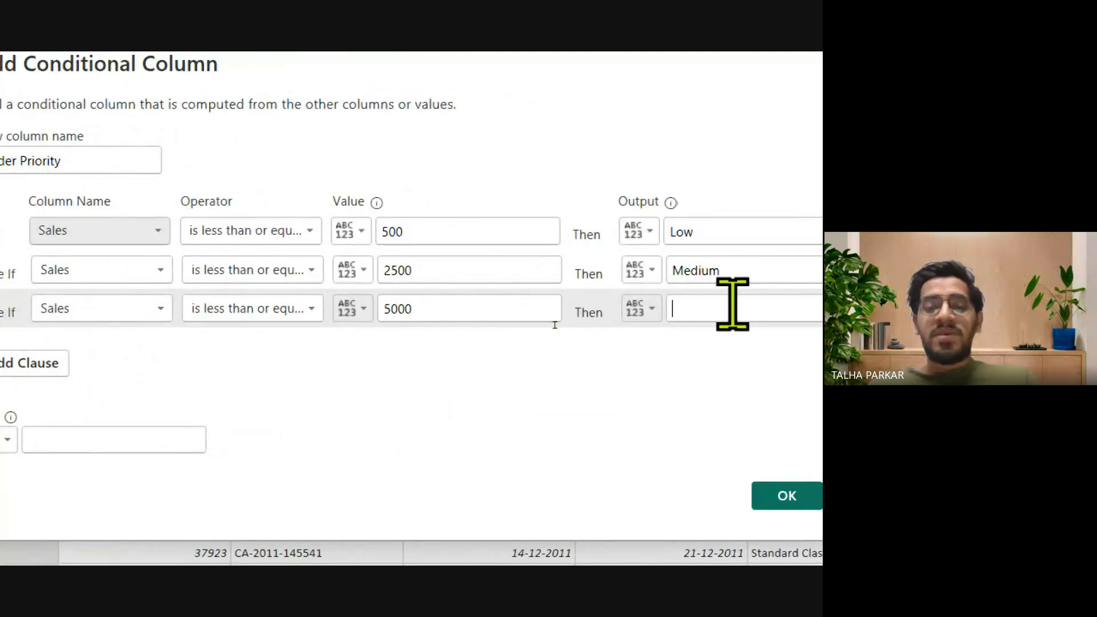
type("High")
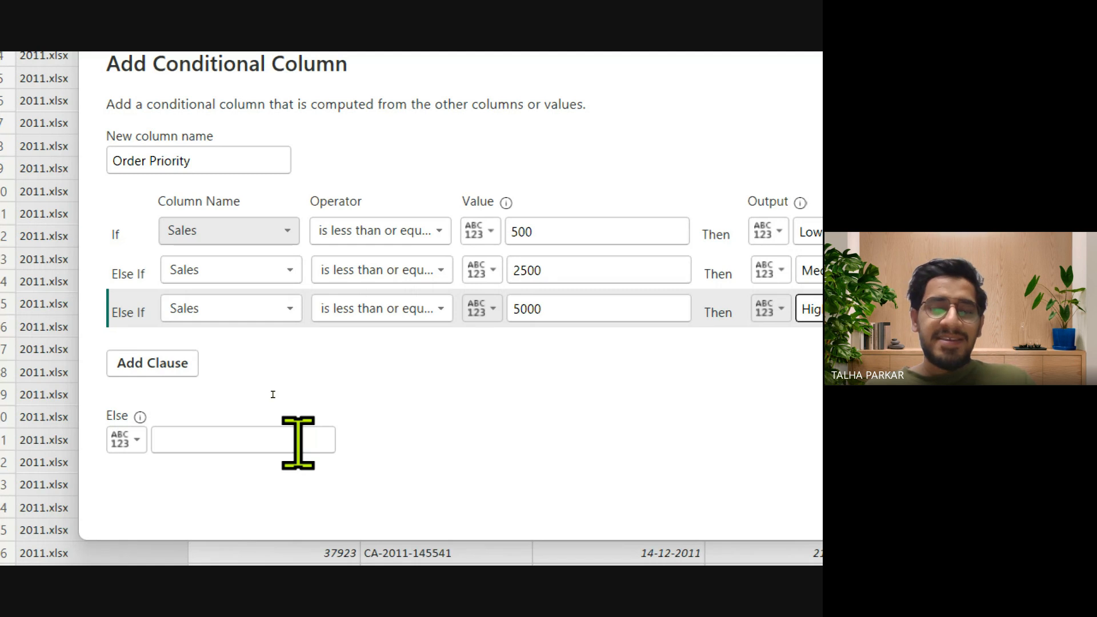
Set the conditional column's Else output to Critical for all remaining Sales values
left_click(172, 439)
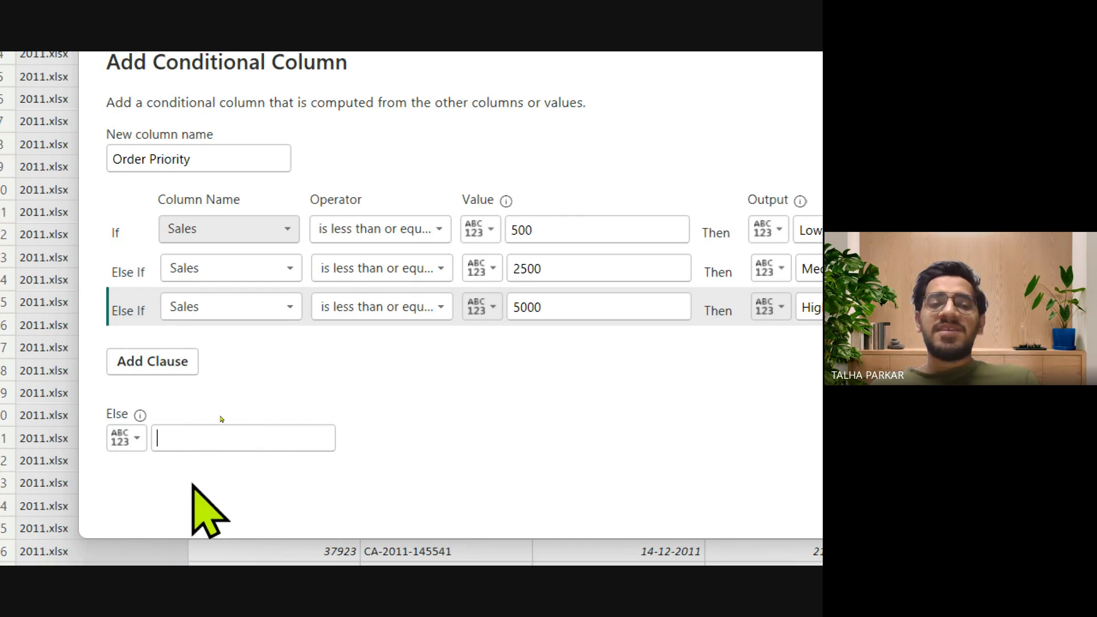
type("Critical")
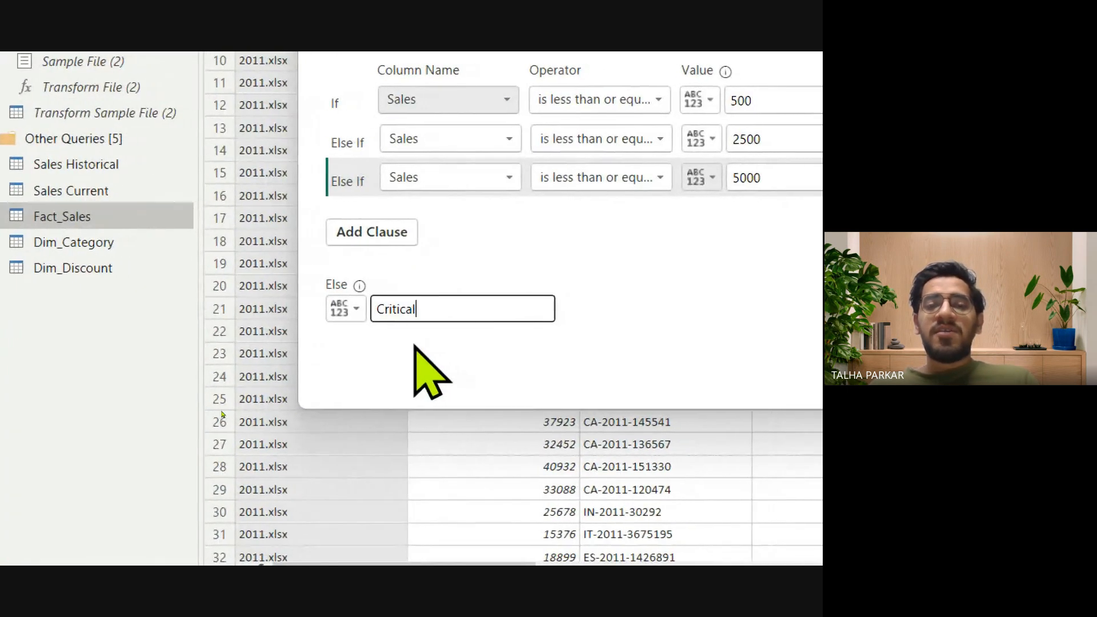
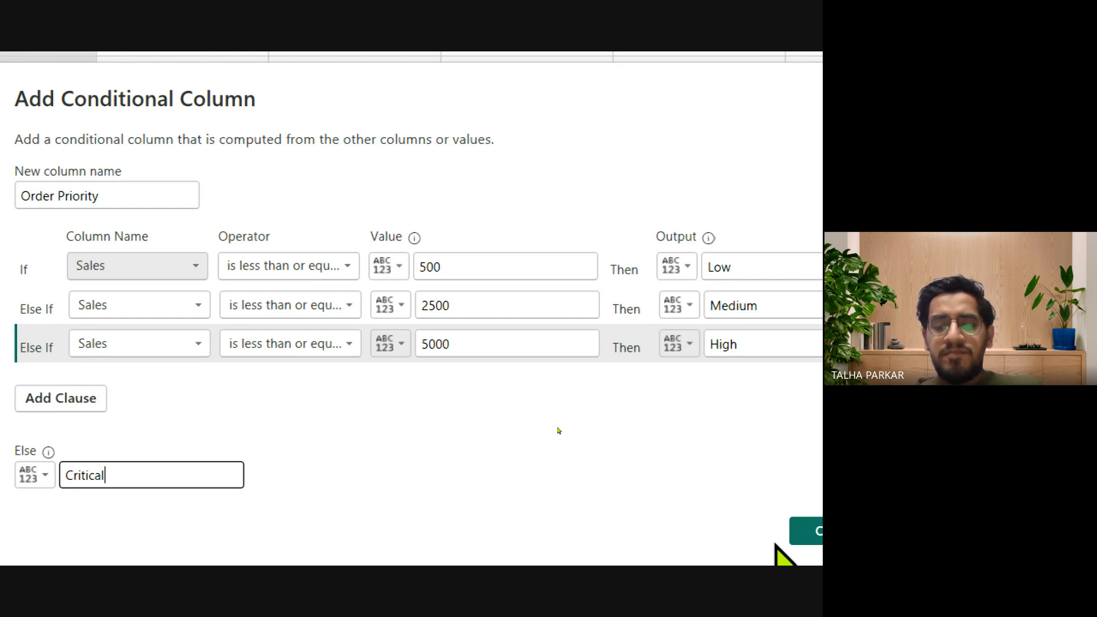
Switch to PowerPoint and find the Conditional Column – Order Priority slide to compare its clauses with the ones entered
key("Escape")
key("alt+Tab")
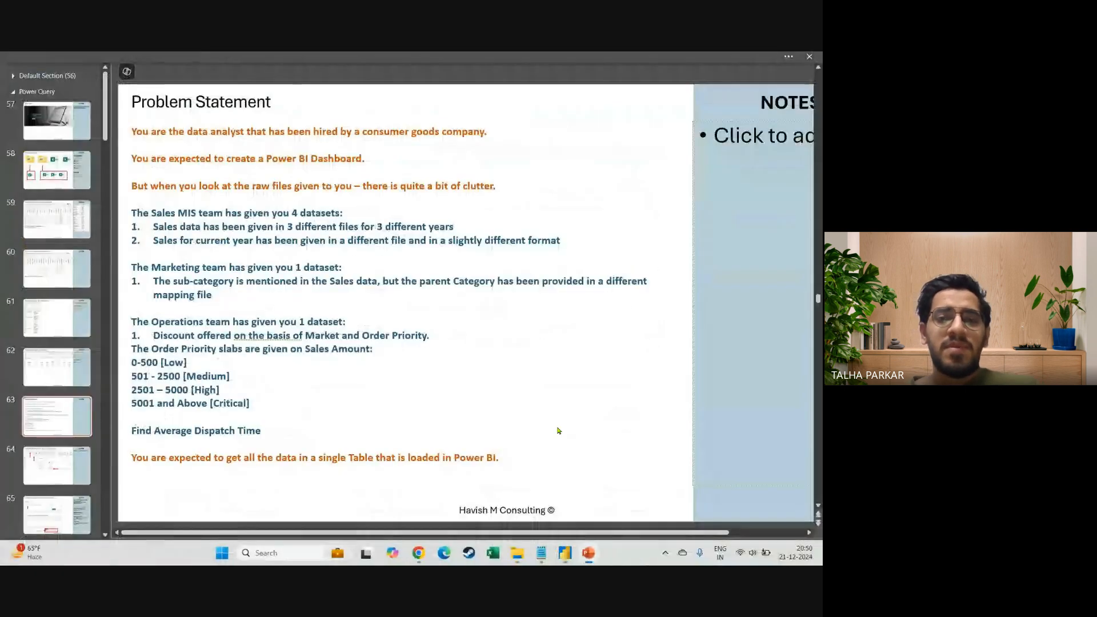
key("alt+Tab")
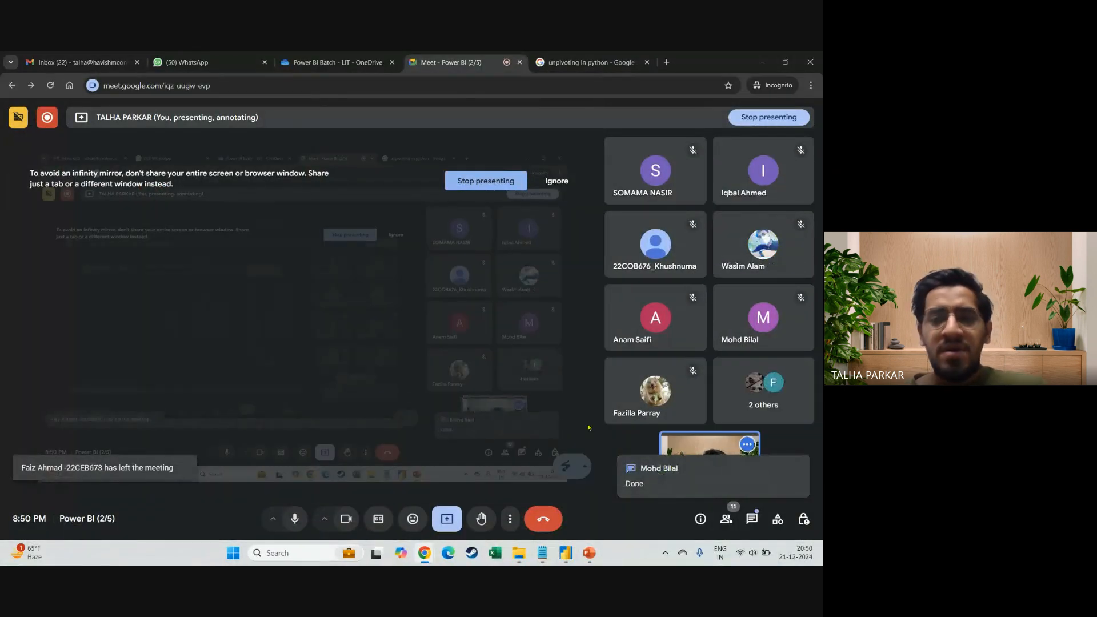
key("alt+Tab")
key("Tab")
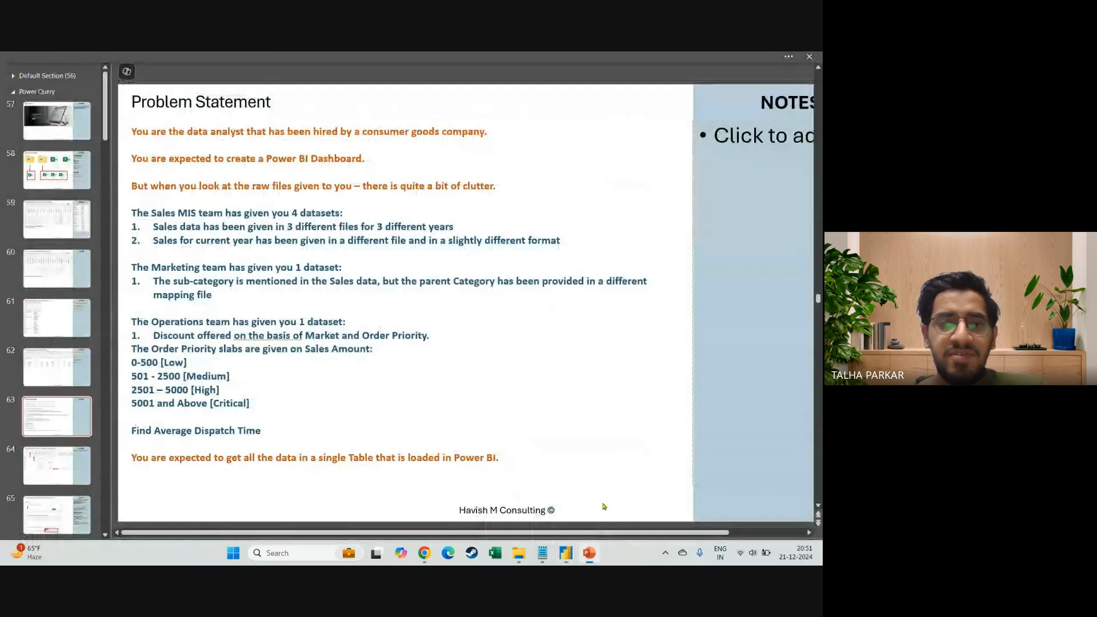
left_click(589, 552)
key("Down")
key("Down")
key("Down")
key("Down")
key("Down")
key("Down")
key("Down")
key("Down")
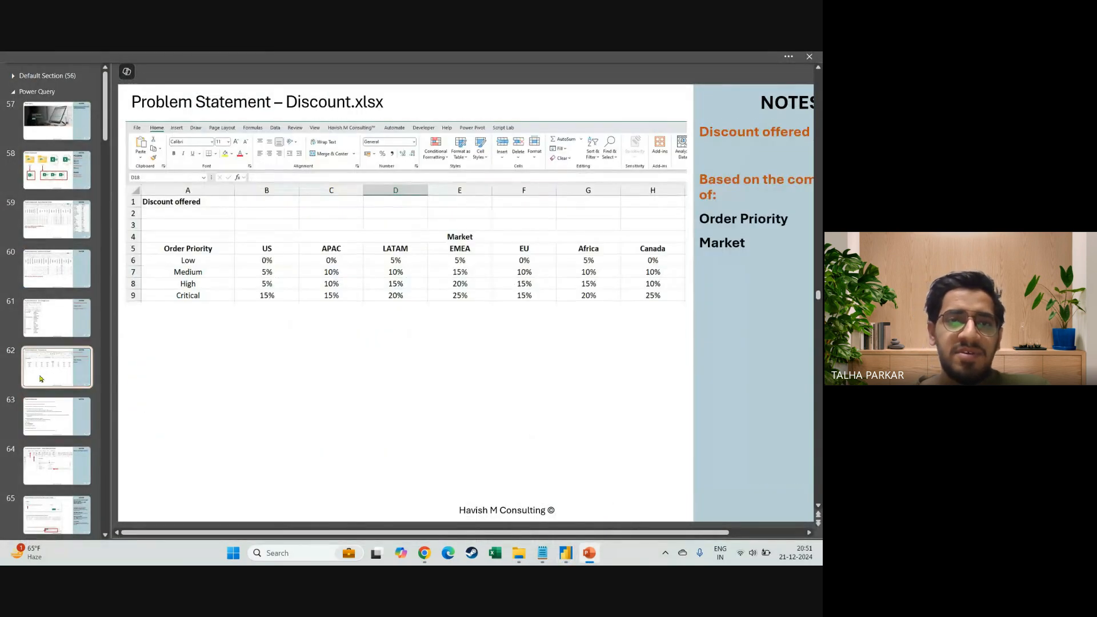
key("Down")
key("Down")
key("Down")
key("Down")
key("Down")
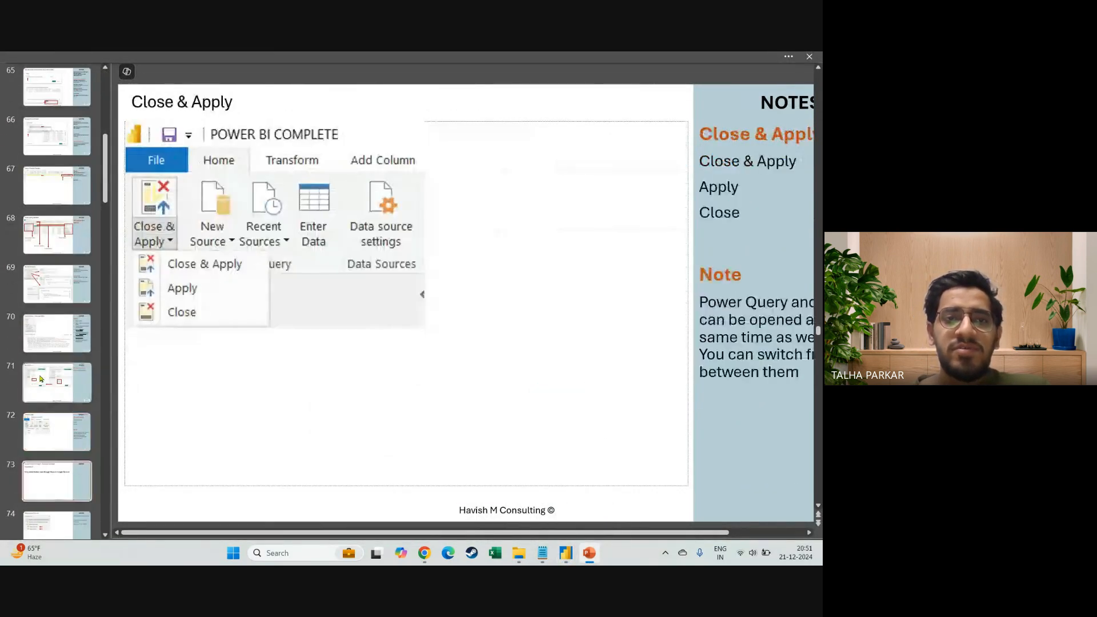
key("Down")
key("Down")
key("Down")
key("Down")
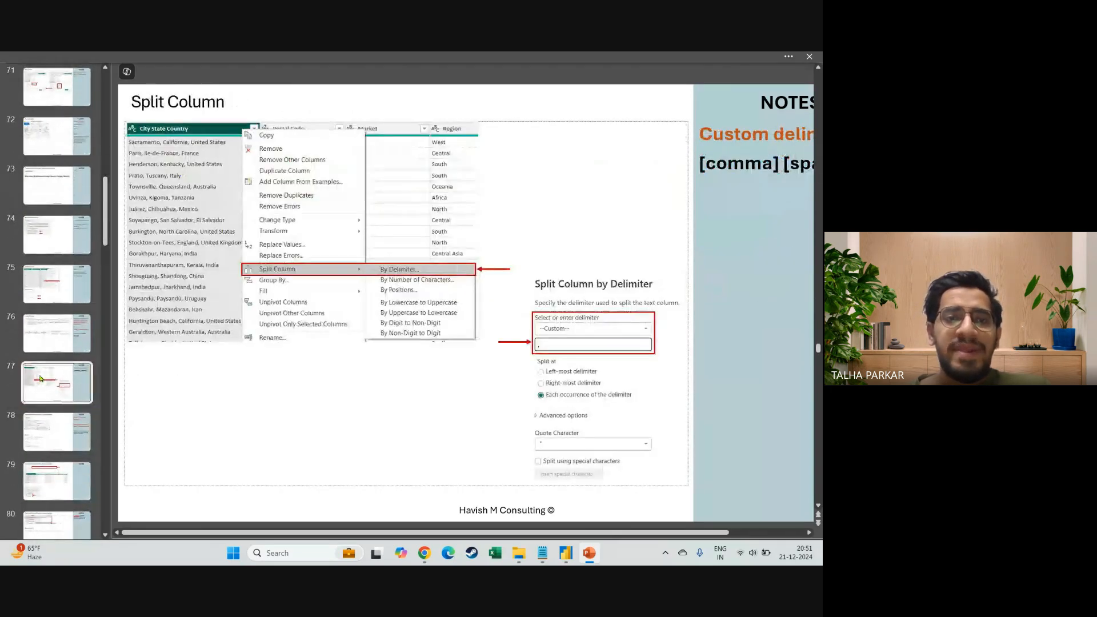
key("Down")
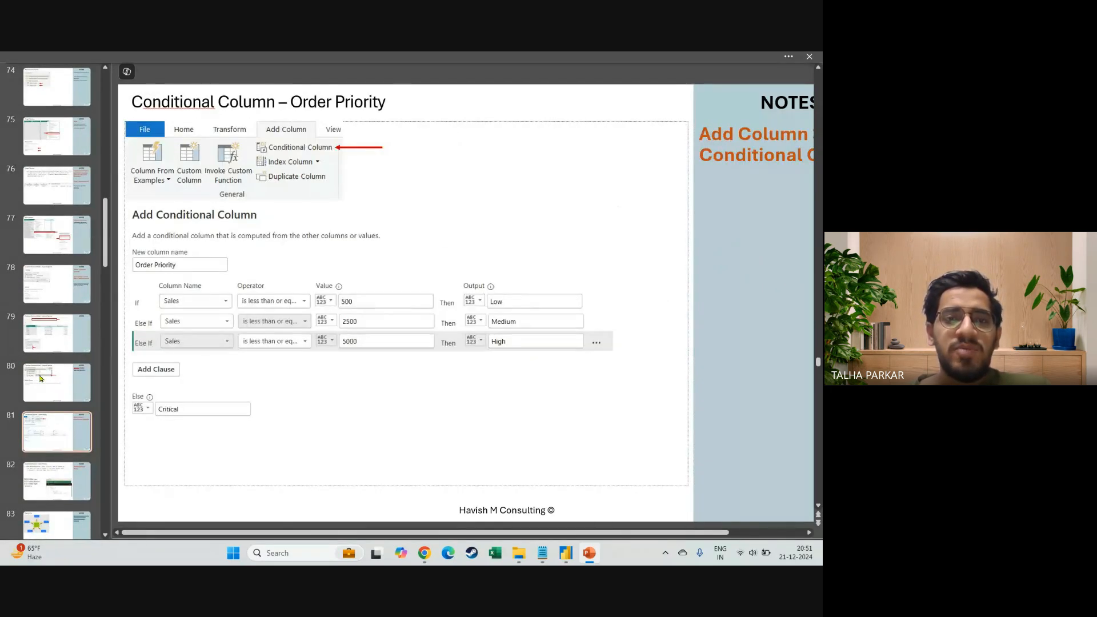
key("Down")
key("Up")
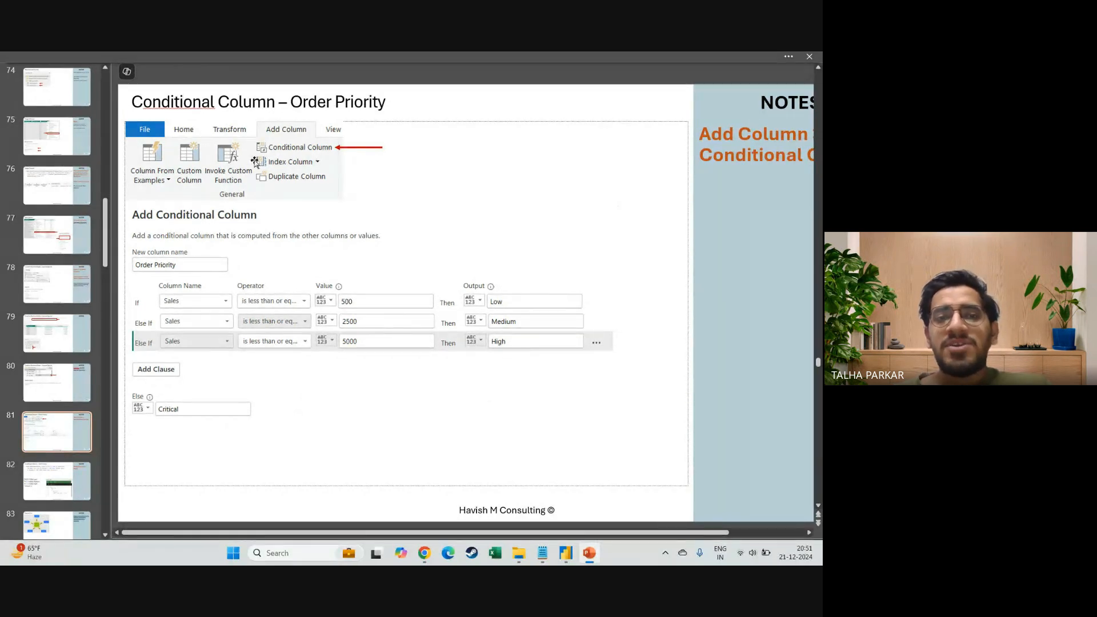
scroll(263, 166, "down", 2)
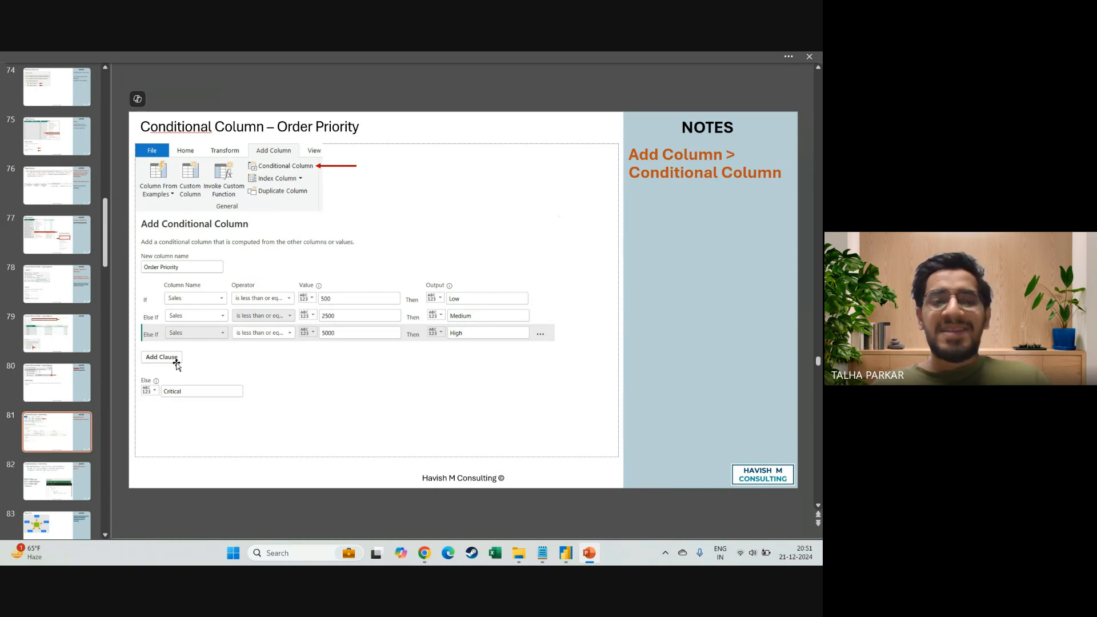
Present the Power Query vs Excel slide with the laser pointer, comparing the Order Priority formula with the nested IF version
left_click(63, 478)
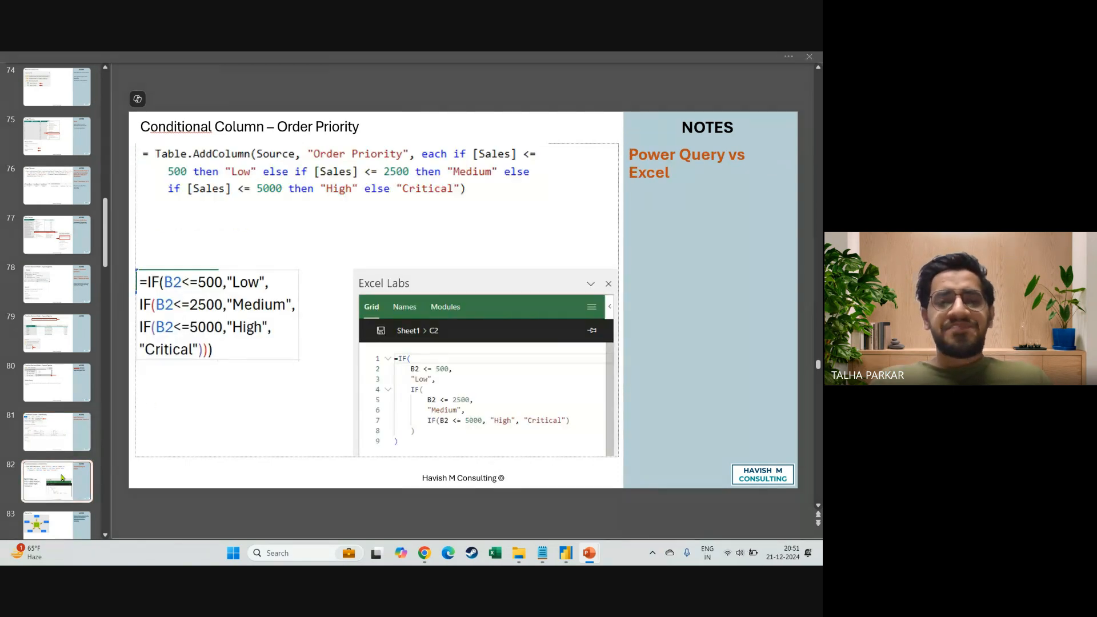
key("shift+F5")
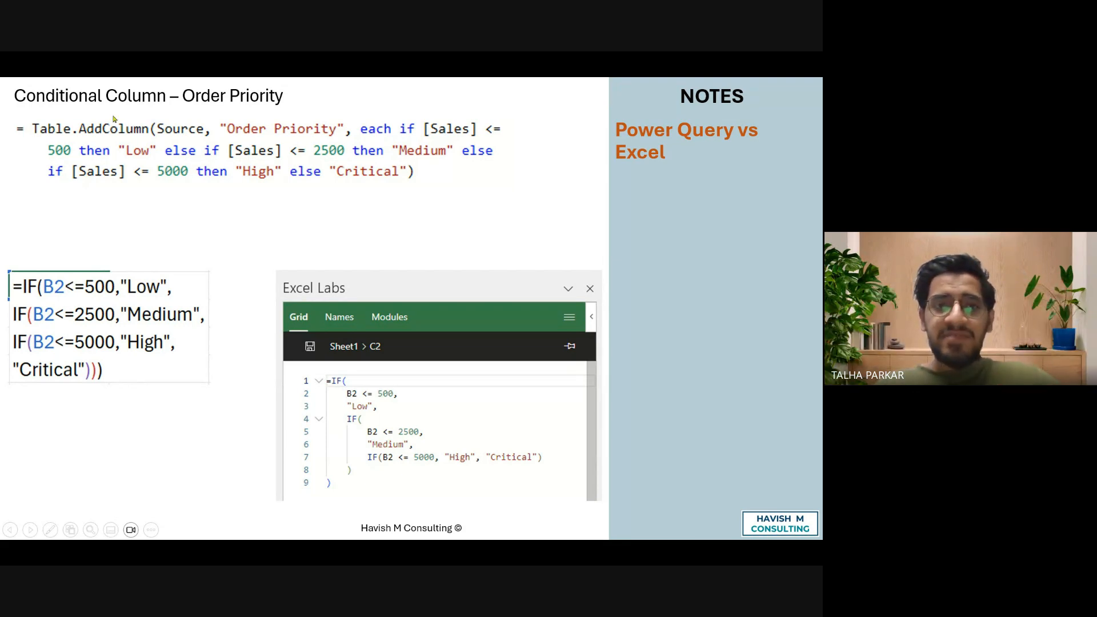
left_click(51, 530)
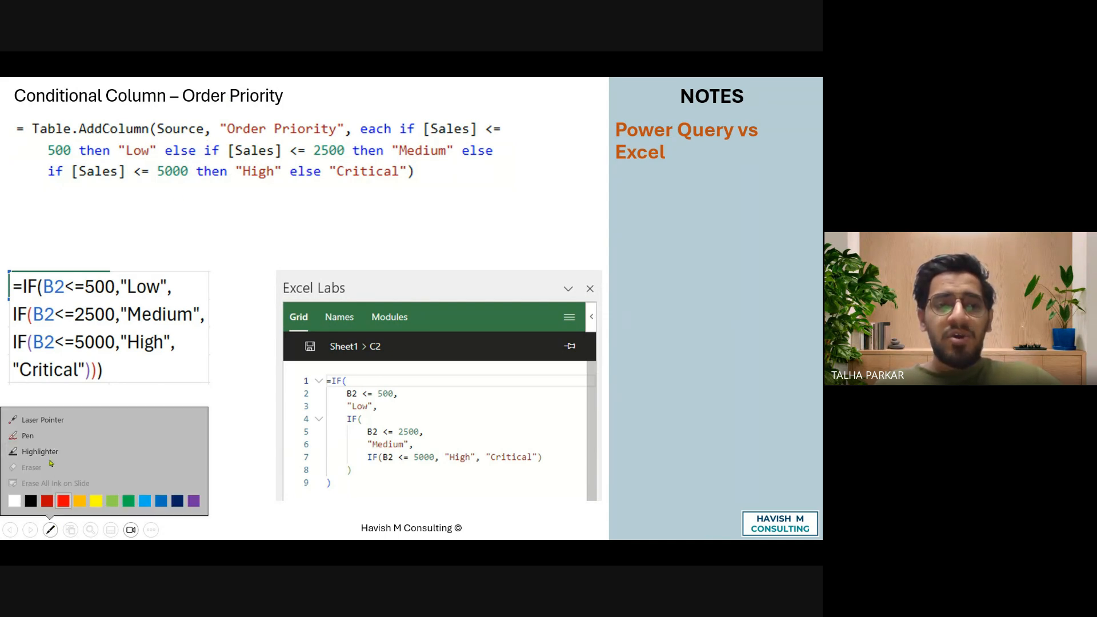
left_click(48, 421)
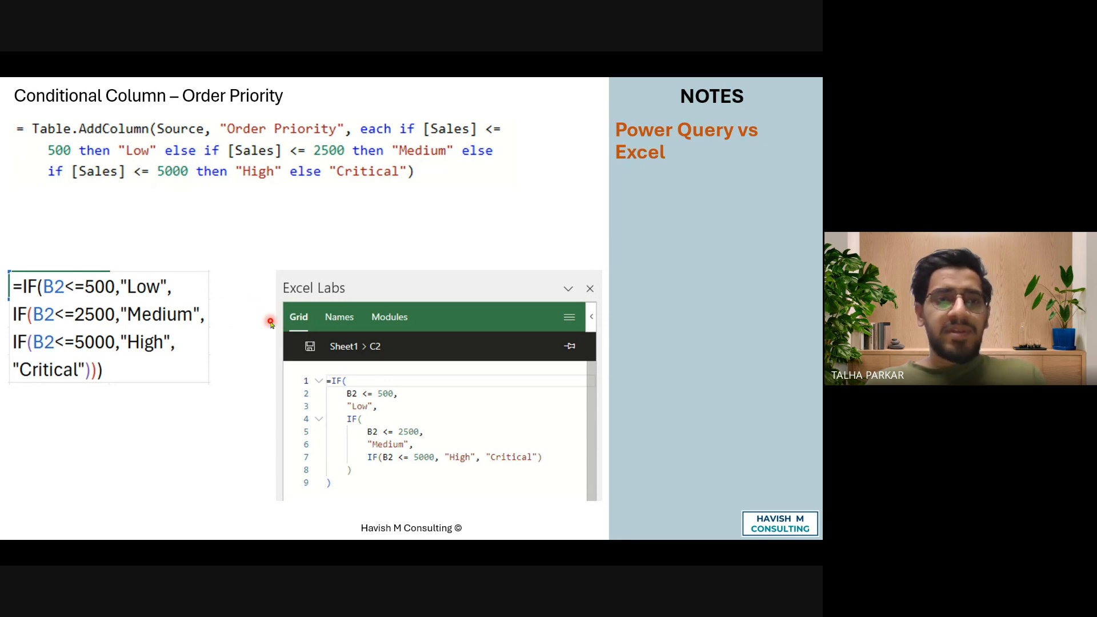
key("Right")
key("Left")
key("Left")
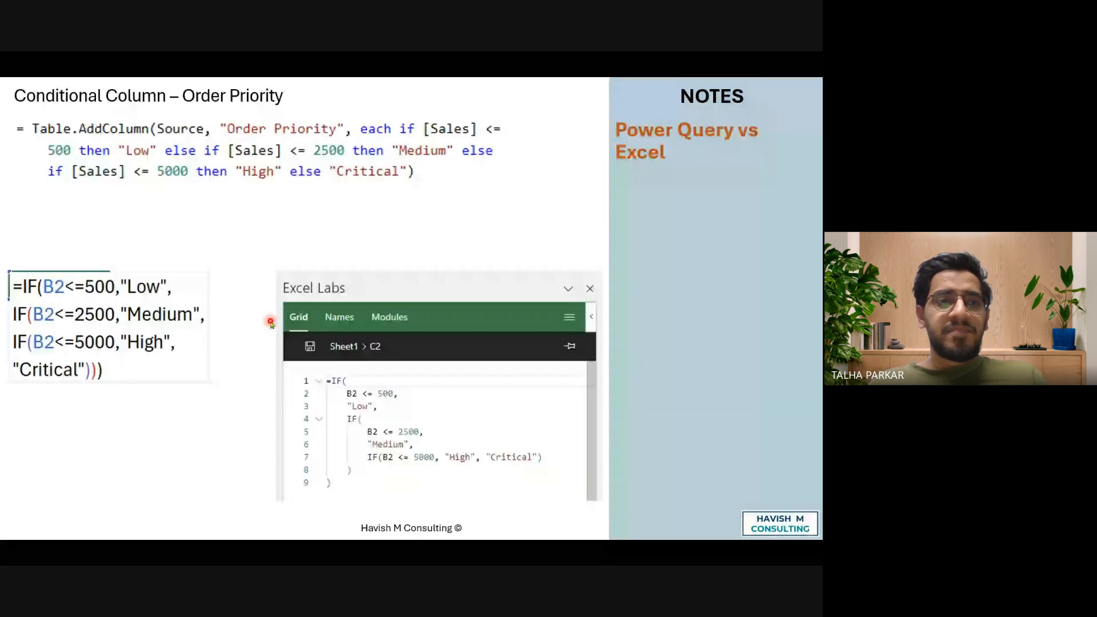
key("Escape")
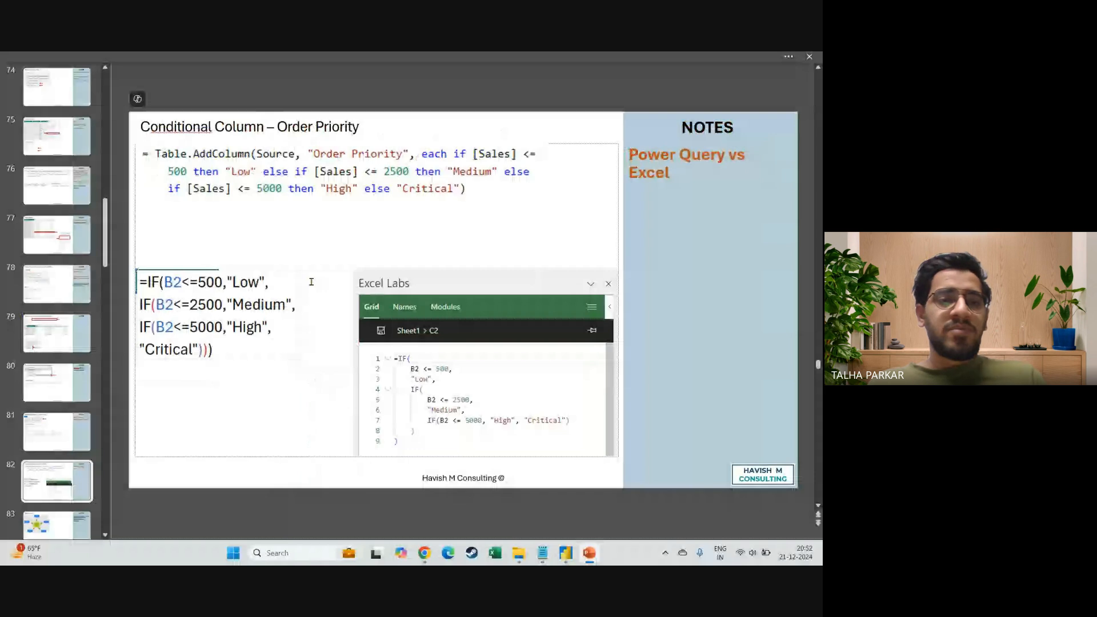
Return to the Power Query Editor, create the Order Priority column and set its type using data type detection
key("alt+Tab")
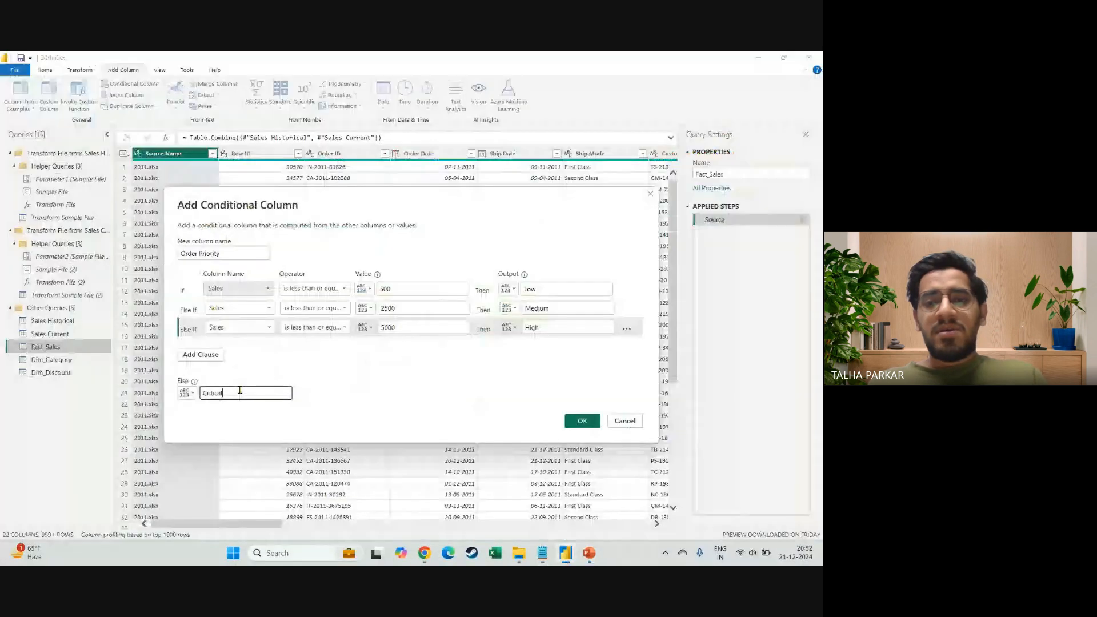
left_click(582, 420)
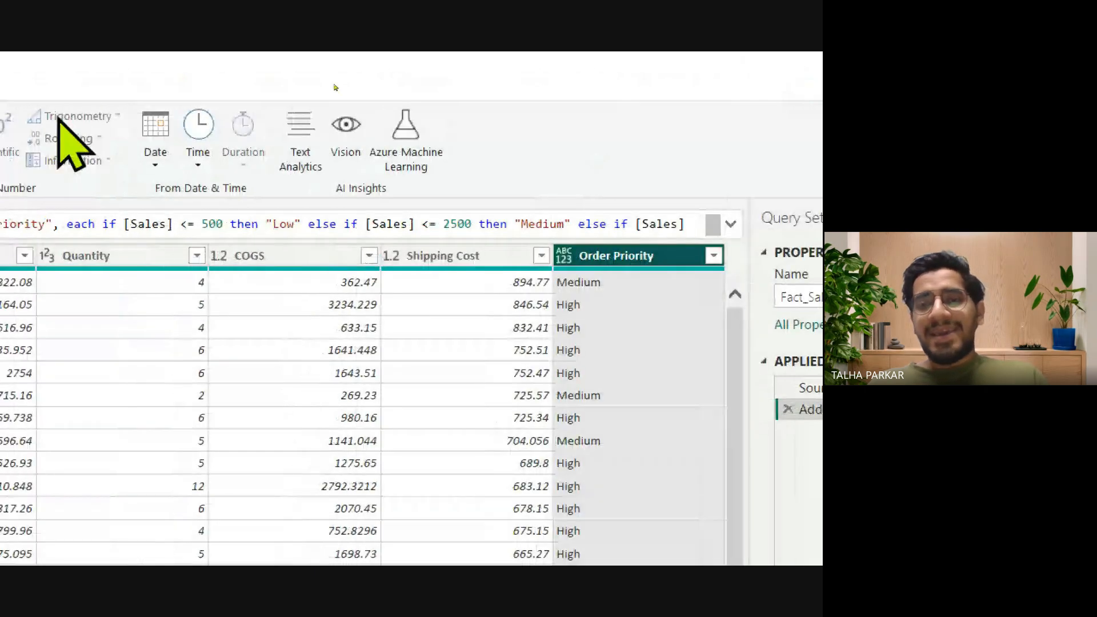
left_click(563, 255)
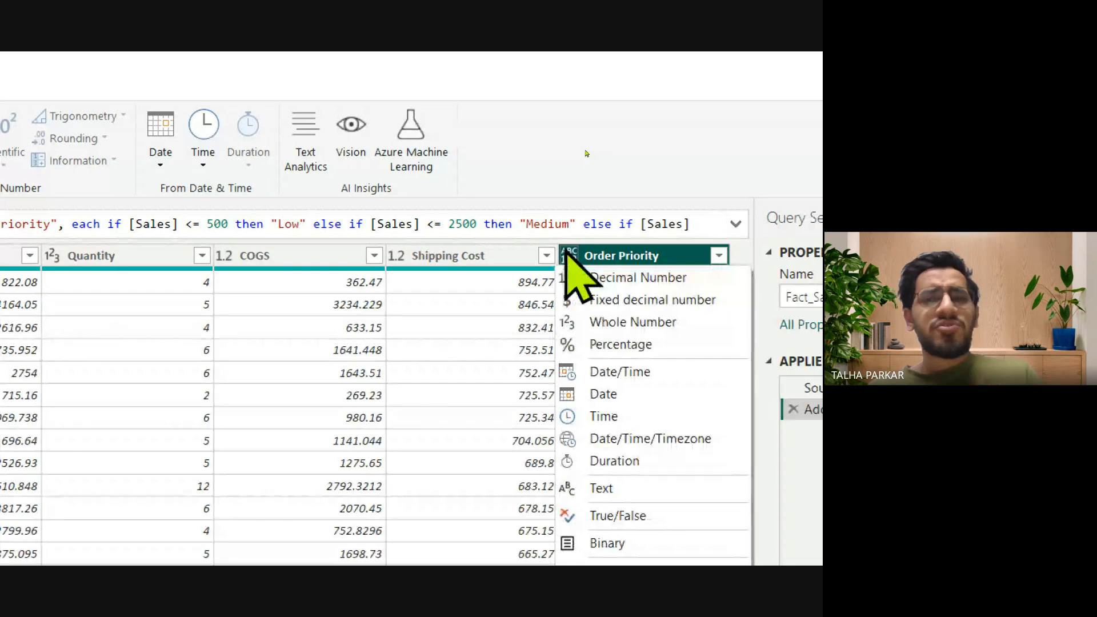
left_click(599, 136)
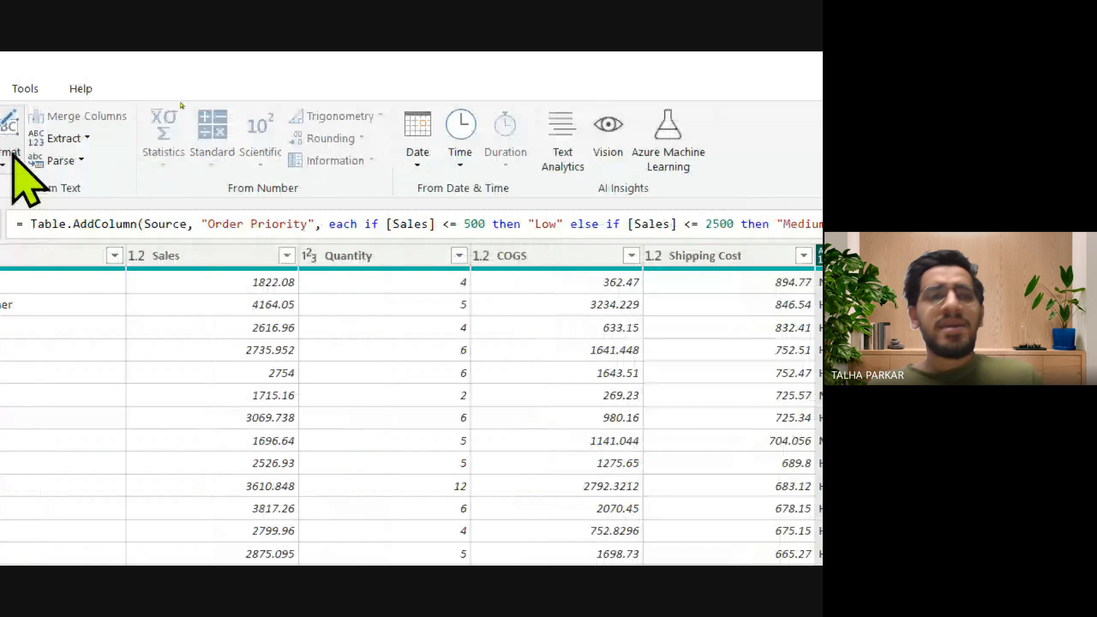
left_click(160, 89)
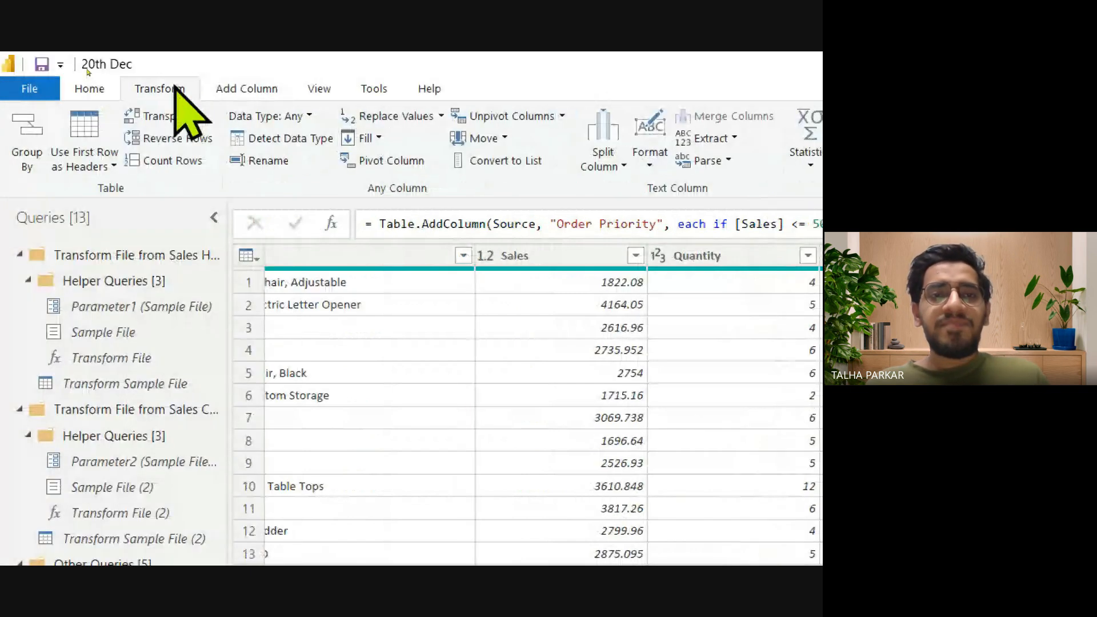
left_click(306, 144)
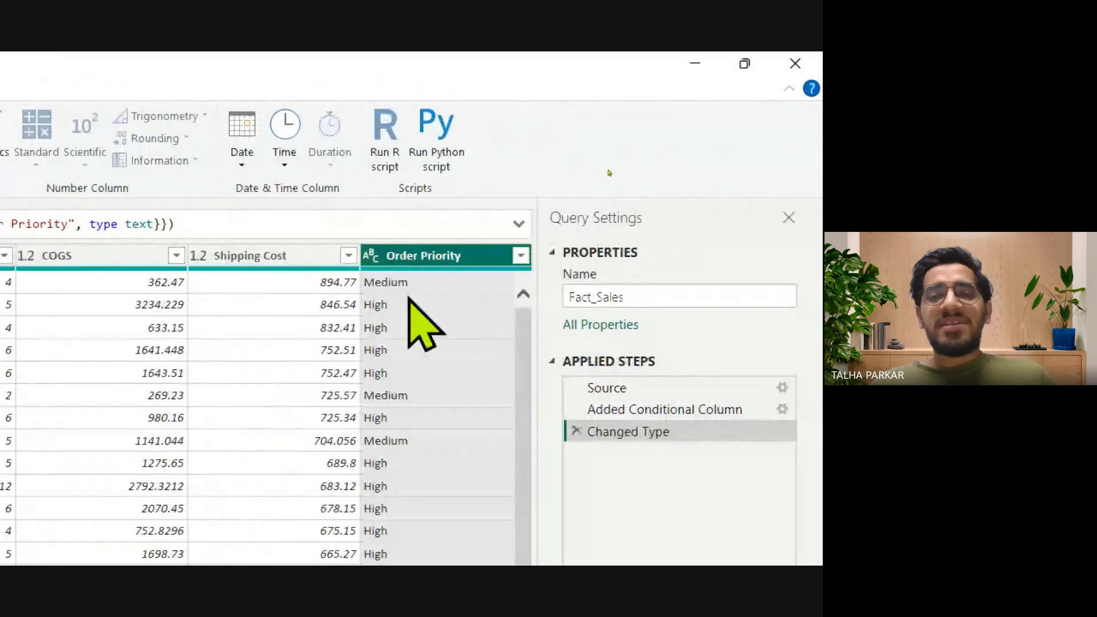
Examine the data type choices available for the Order Priority column
left_click(371, 256)
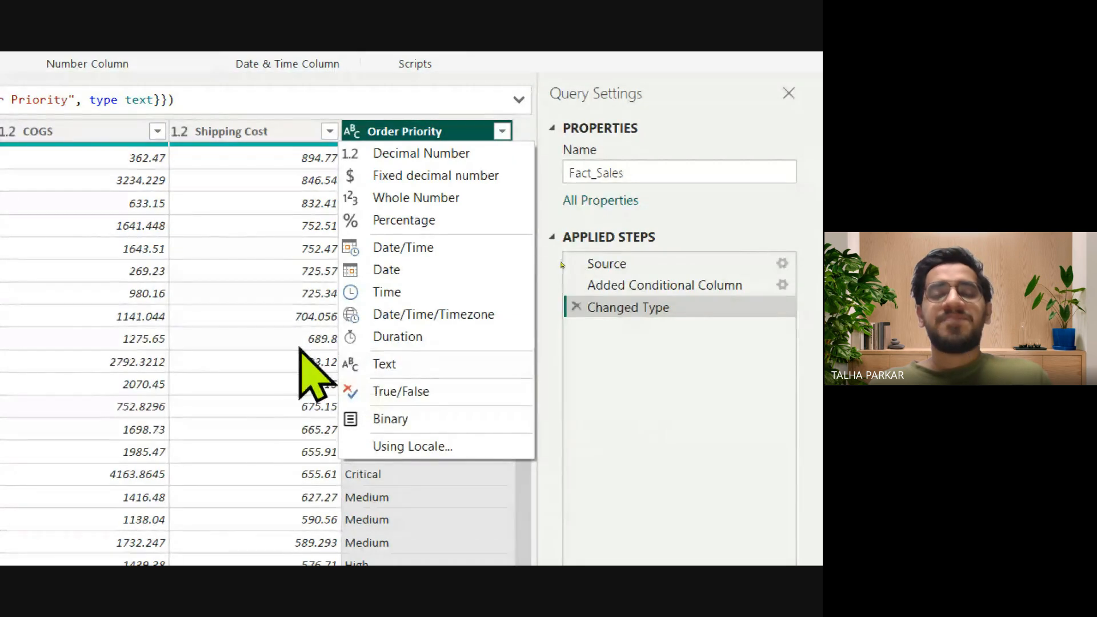
left_click(252, 131)
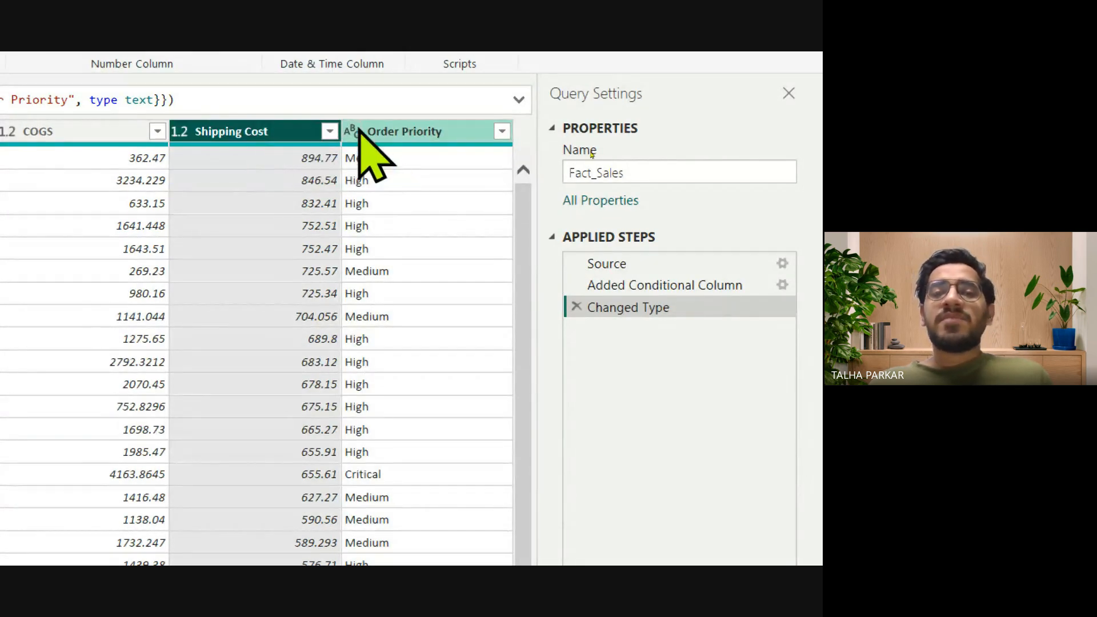
left_click(352, 132)
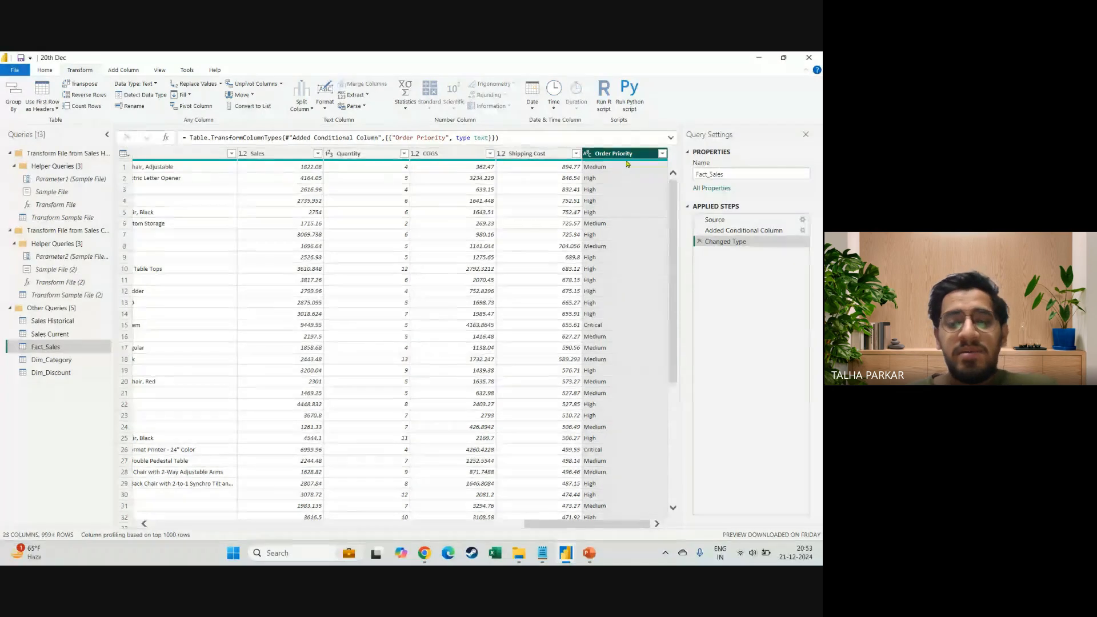
key("ctrl+g")
left_click(363, 273)
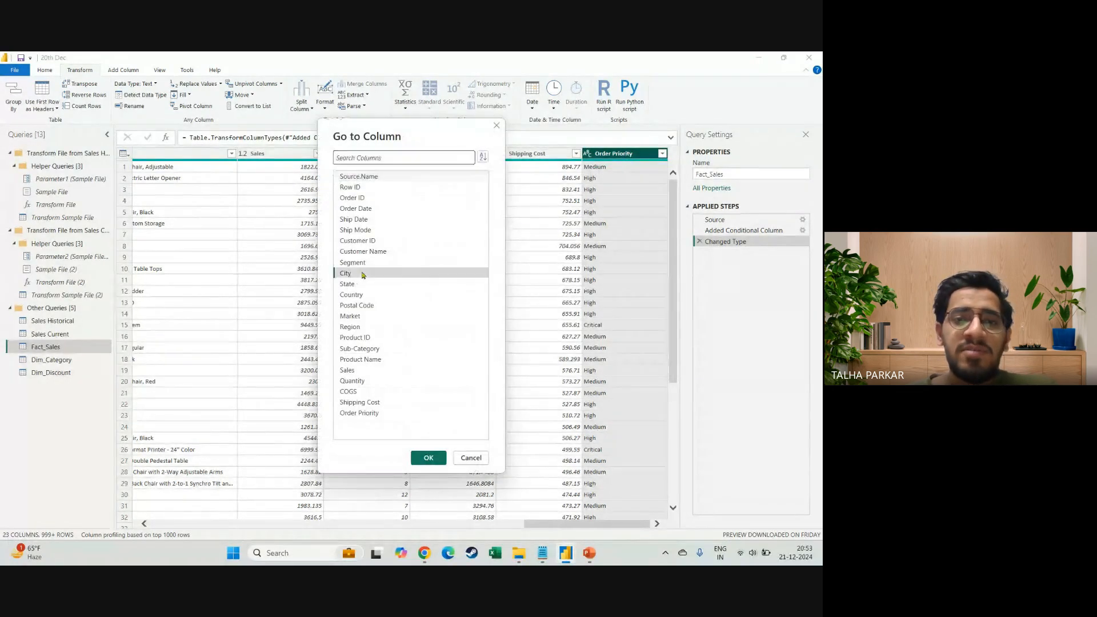
left_click(359, 305)
left_click(359, 252)
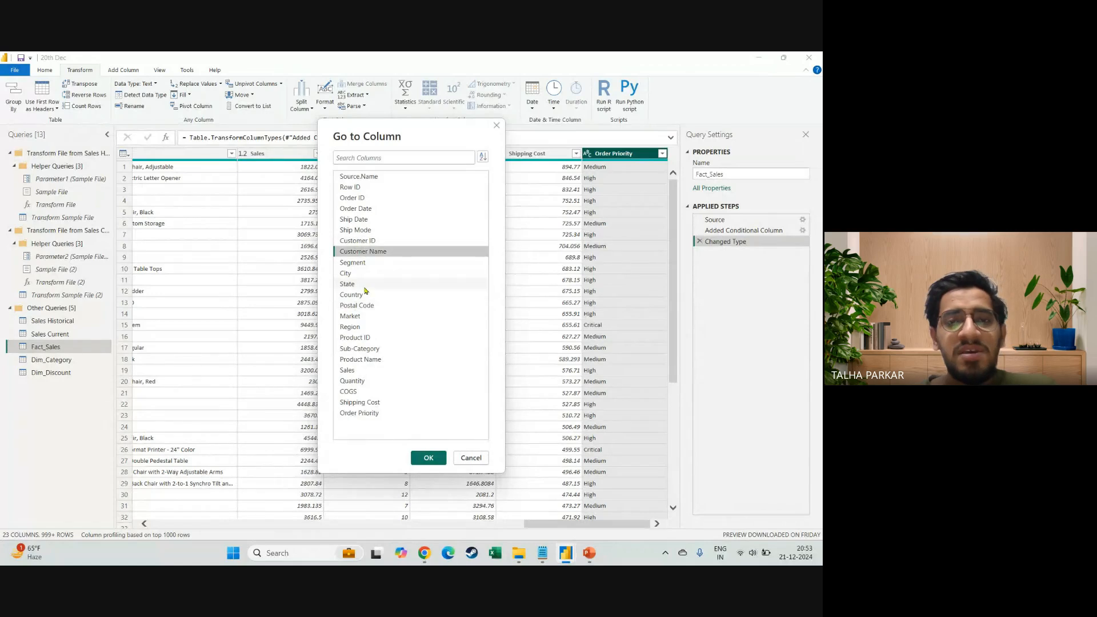
left_click(497, 125)
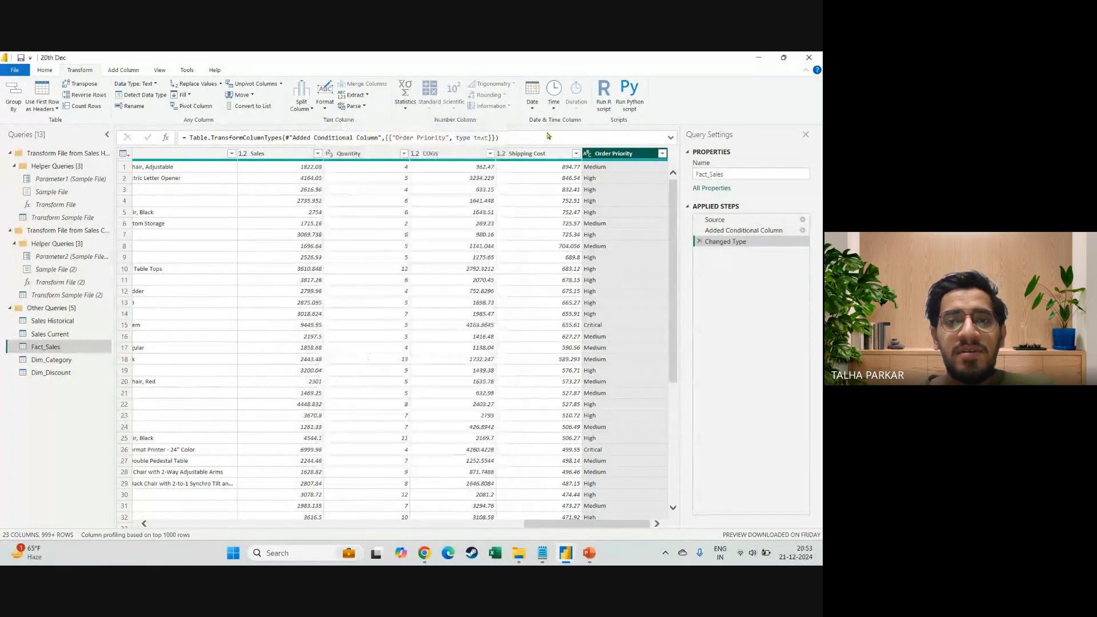
Move the Order Priority column one place to the left, before Shipping Cost
mouse_move(617, 155)
left_mouse_down()
mouse_move(261, 160)
mouse_move(645, 163)
mouse_move(620, 168)
left_mouse_up()
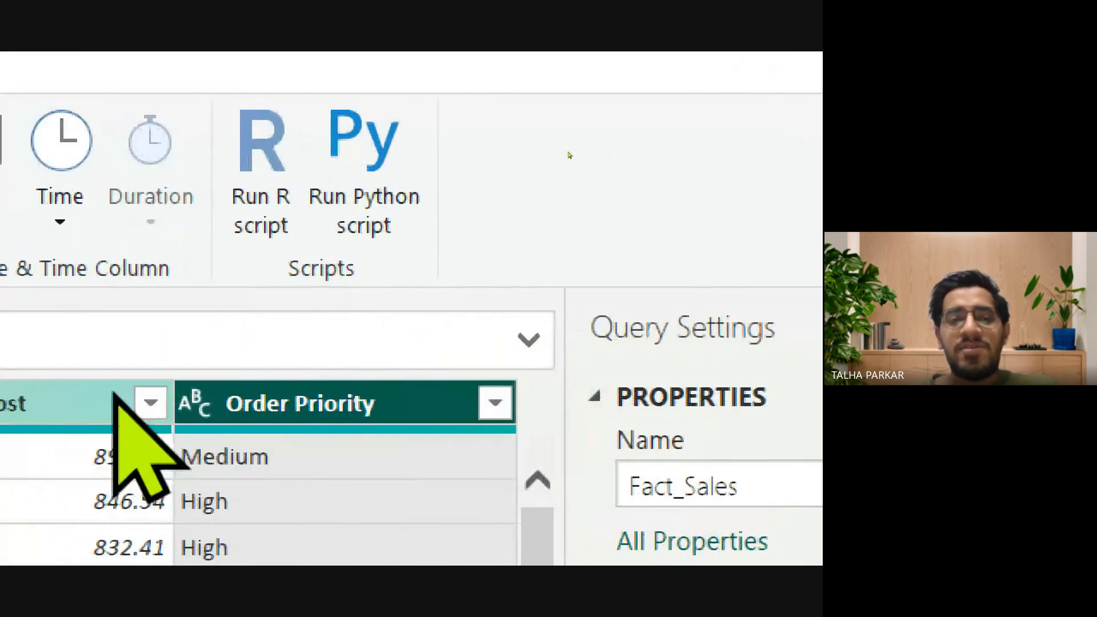
right_click(283, 400)
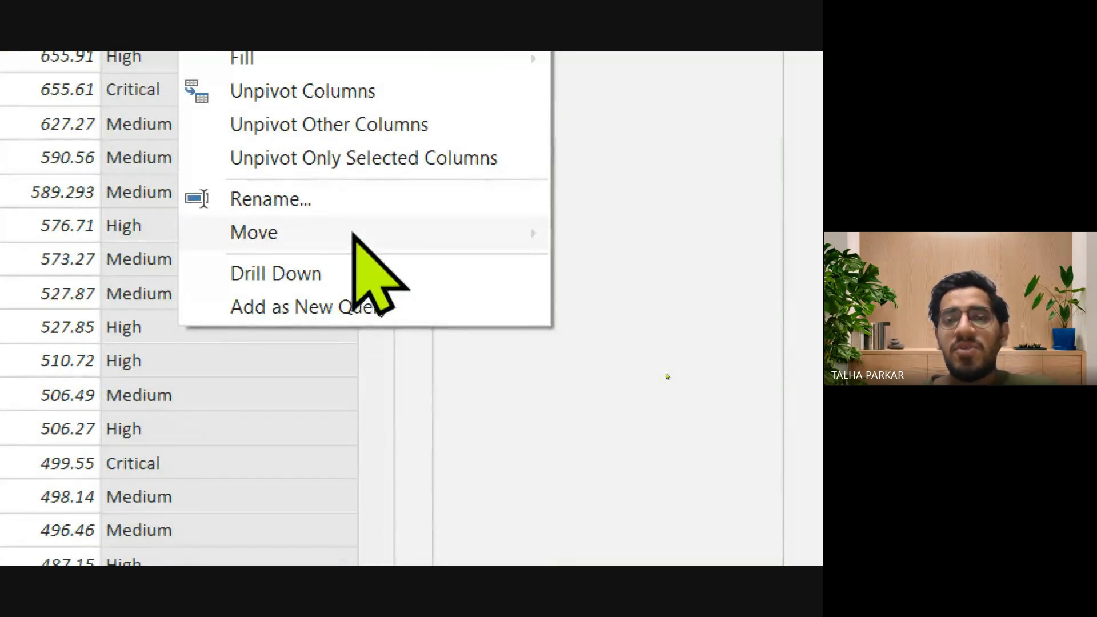
mouse_move(490, 92)
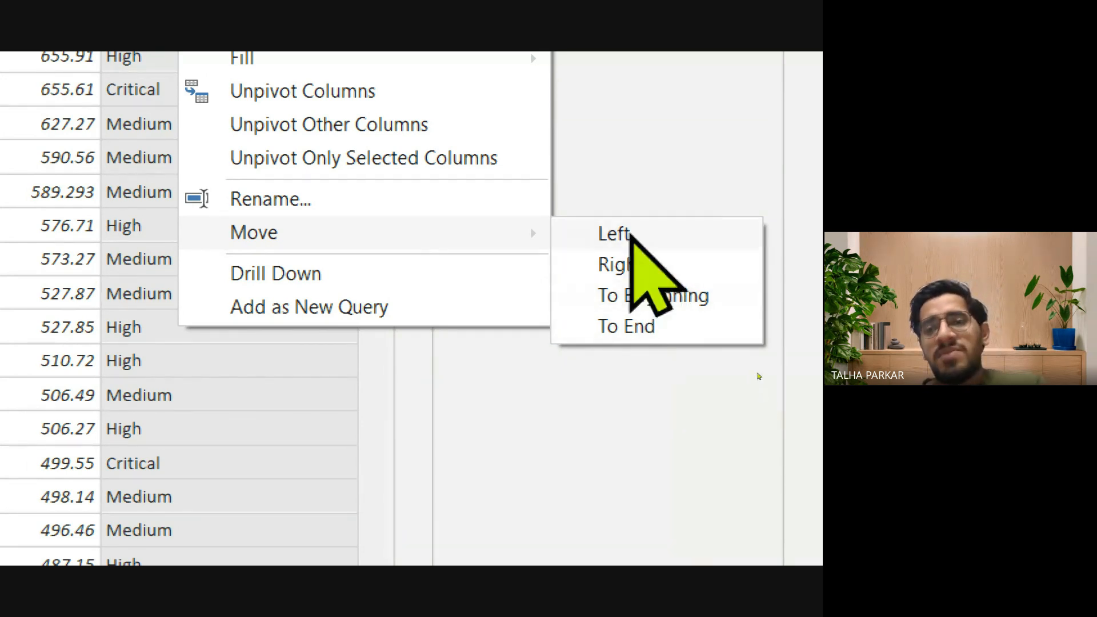
left_click(616, 233)
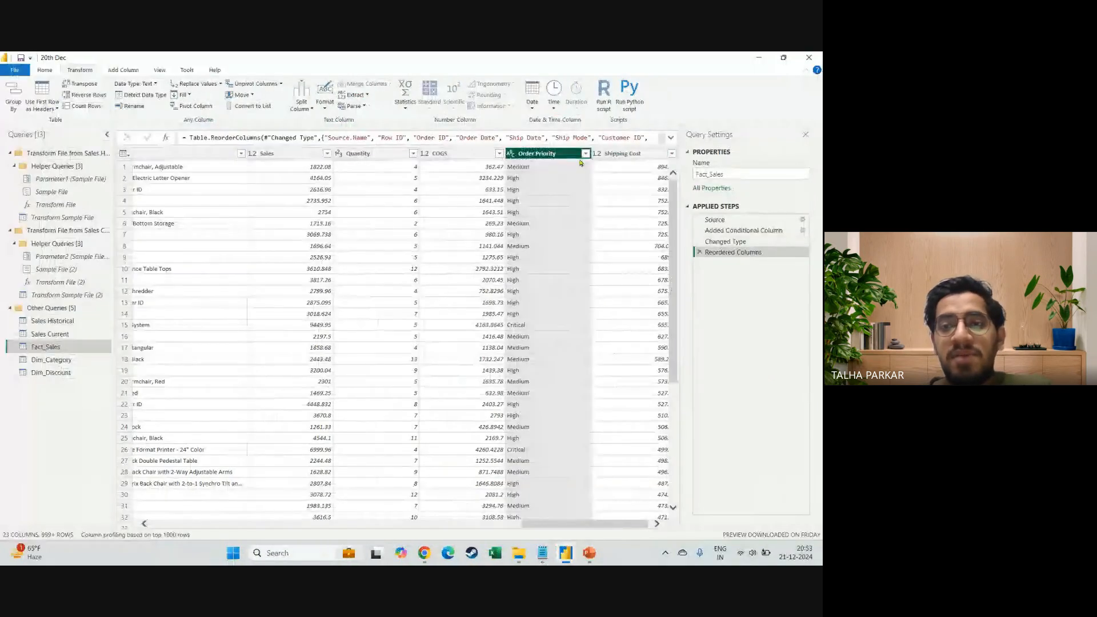
Reposition the Order Priority column between Region and Product ID in Fact_Sales
left_click_drag(550, 153, 307, 159)
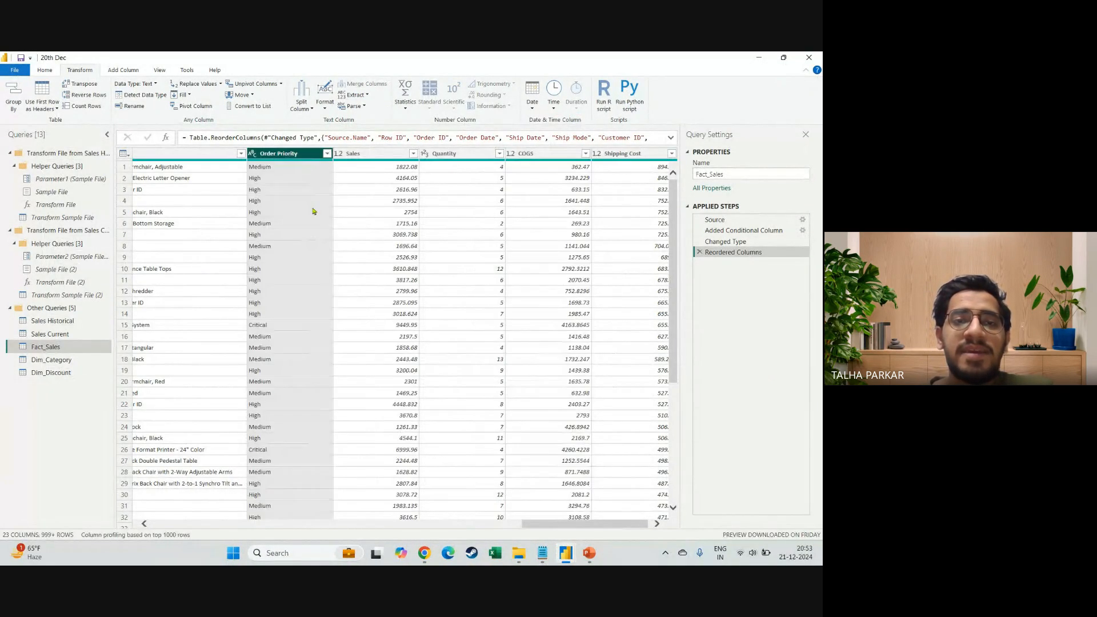
scroll(313, 211, "left", 5)
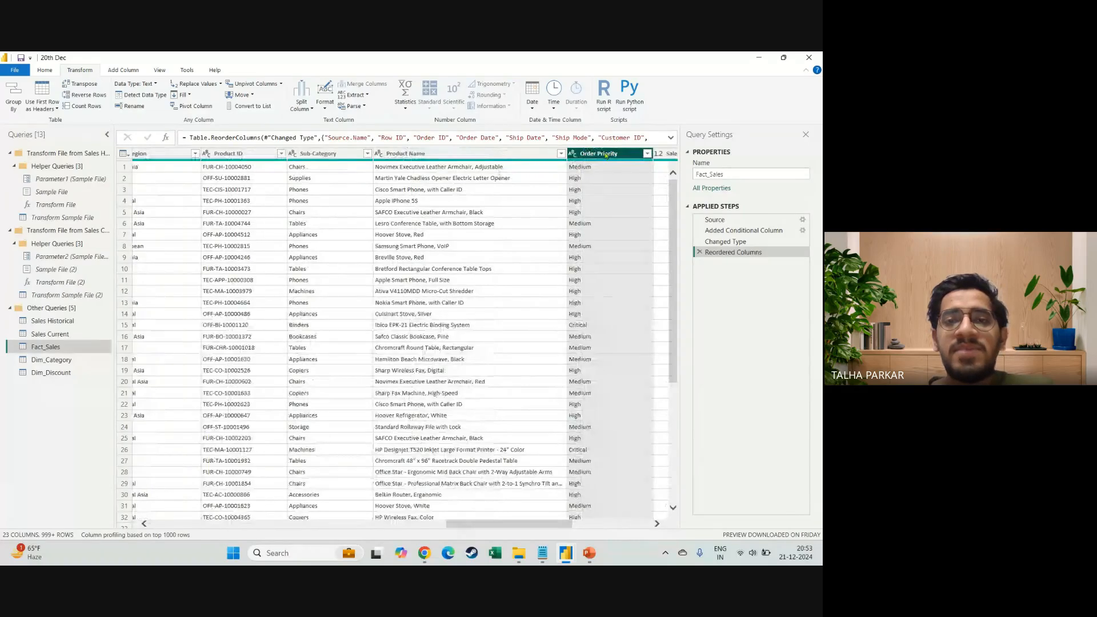
left_click_drag(606, 154, 375, 155)
scroll(372, 216, "left", 2)
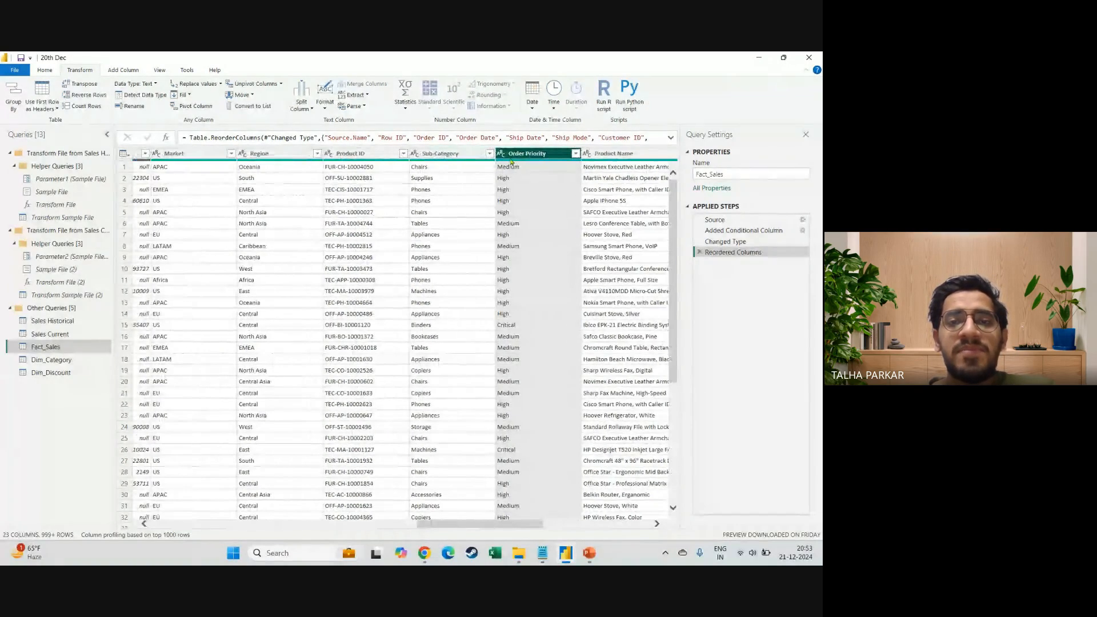
mouse_move(512, 155)
left_mouse_down()
mouse_move(277, 167)
mouse_move(357, 163)
left_mouse_up()
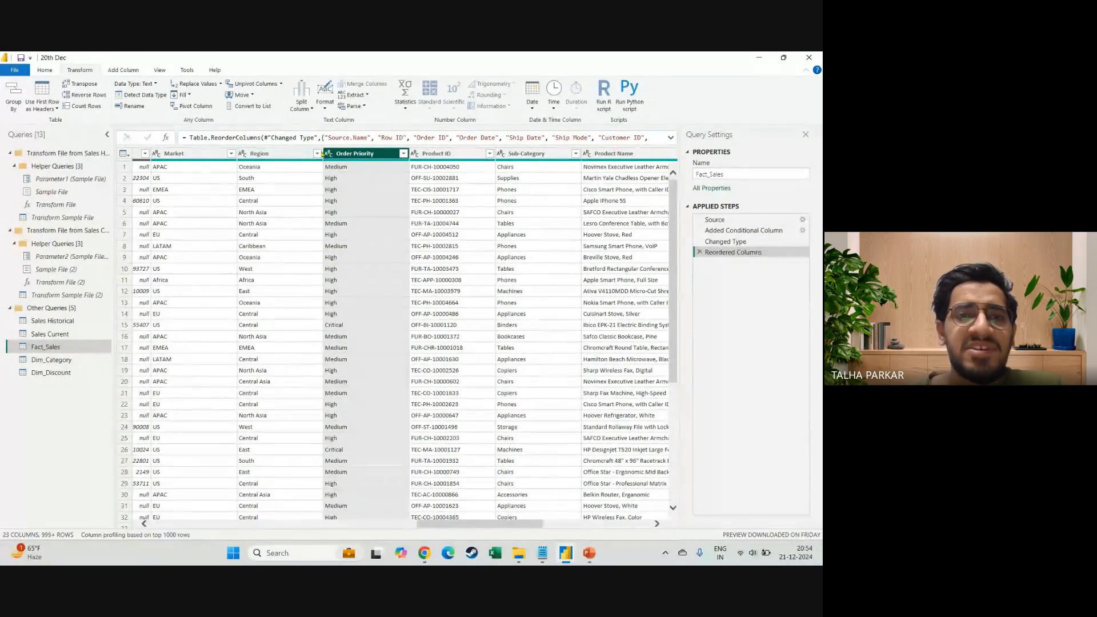
Open the column commands for Order Priority
scroll(361, 182, "left", 1)
right_click(370, 158)
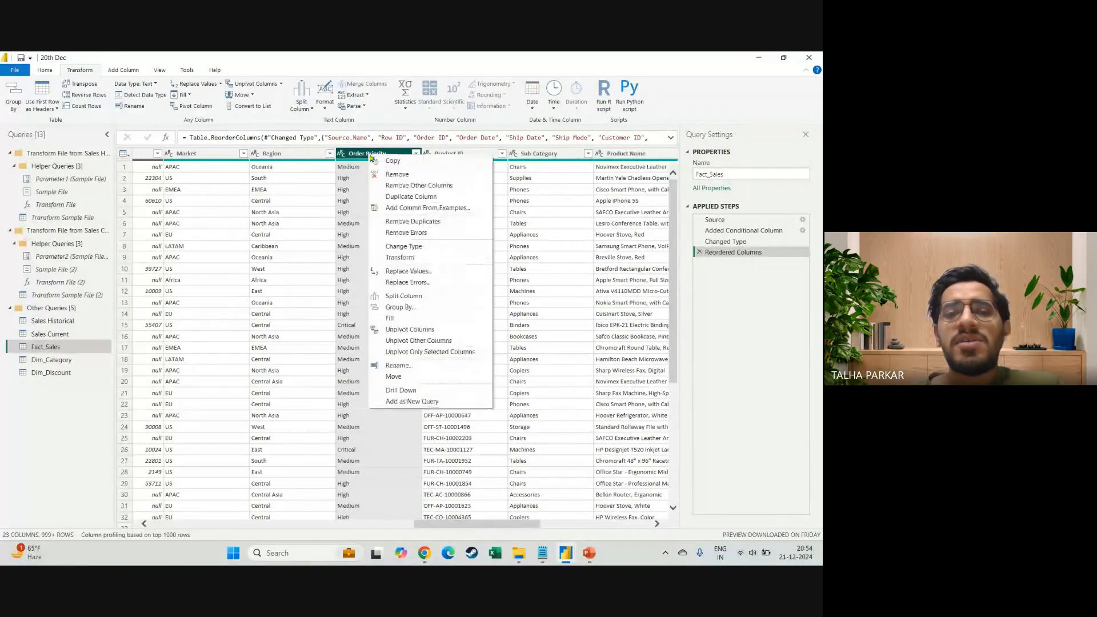
Examine the move options for the Order Priority column and the full formula of the Reordered Columns step in Fact_Sales
mouse_move(464, 378)
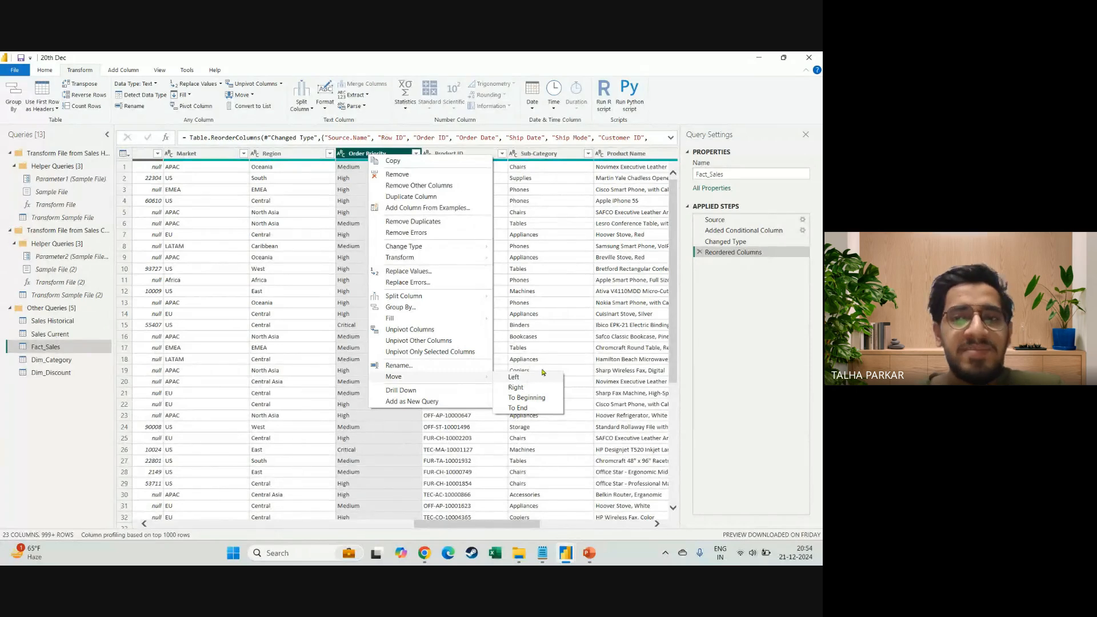
left_click(766, 269)
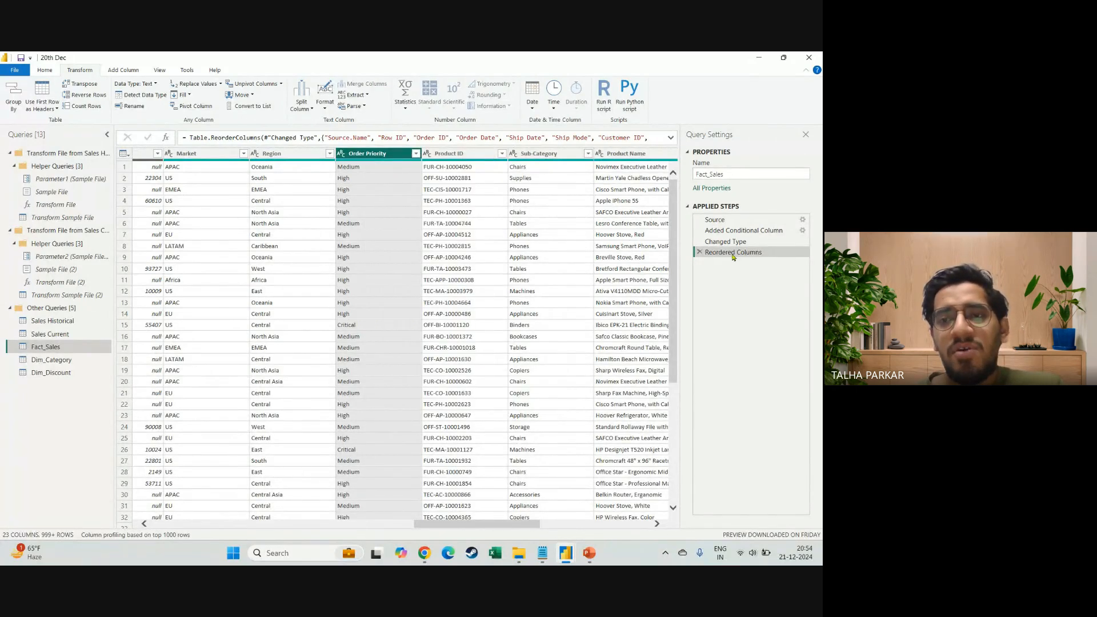
left_click(670, 138)
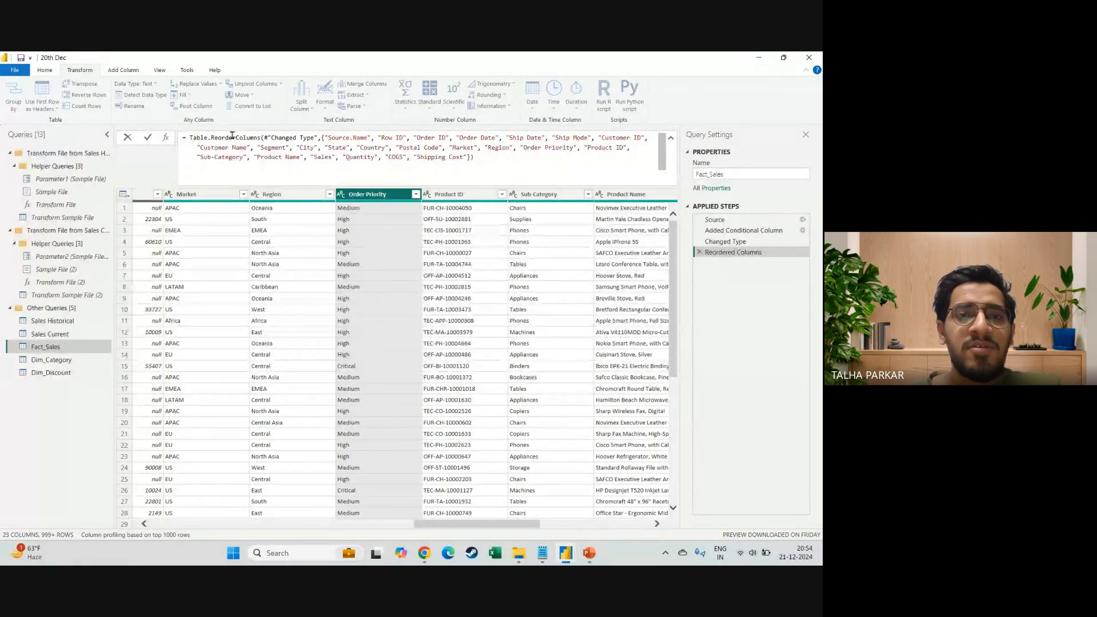
left_click(596, 231)
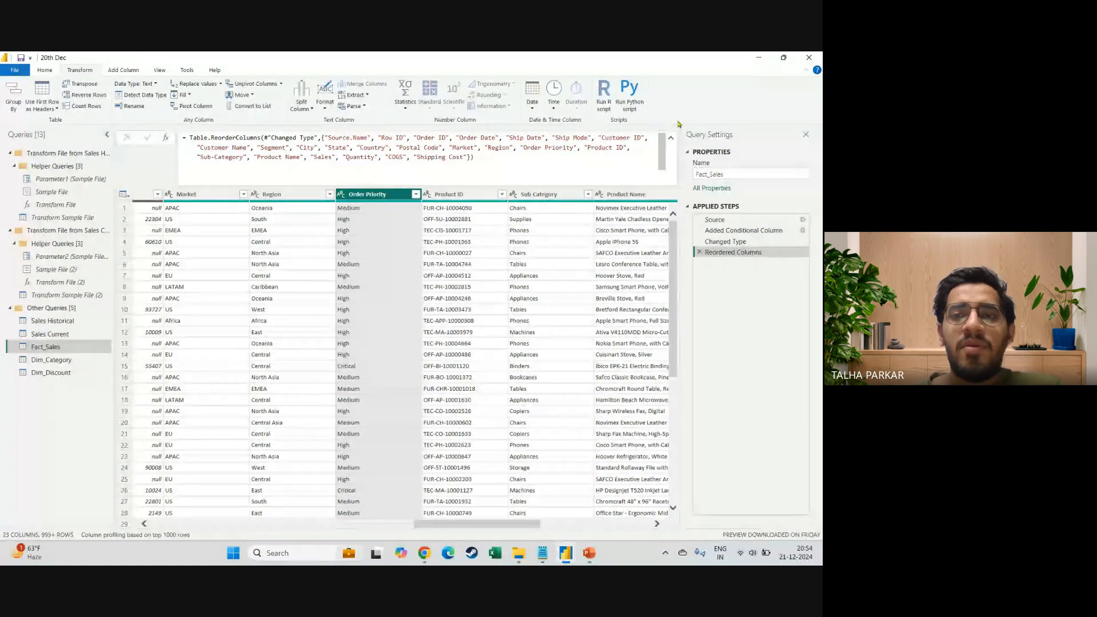
left_click(672, 140)
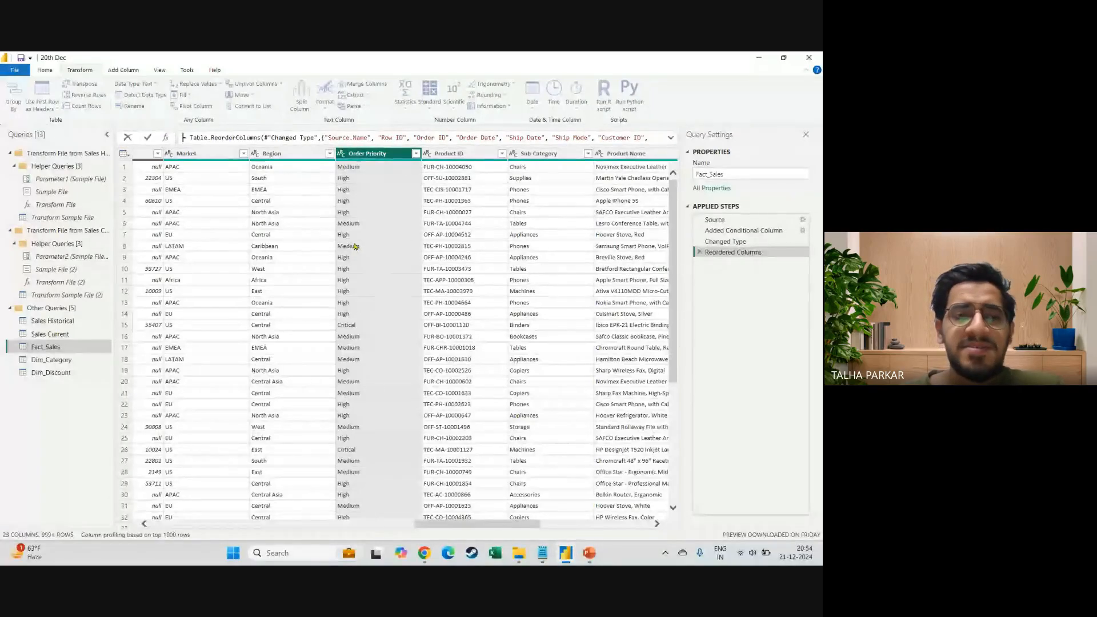
Check the Dim_Discount query, and start merging Fact_Sales with Dim_Discount within the existing Fact_Sales query
left_click(63, 374)
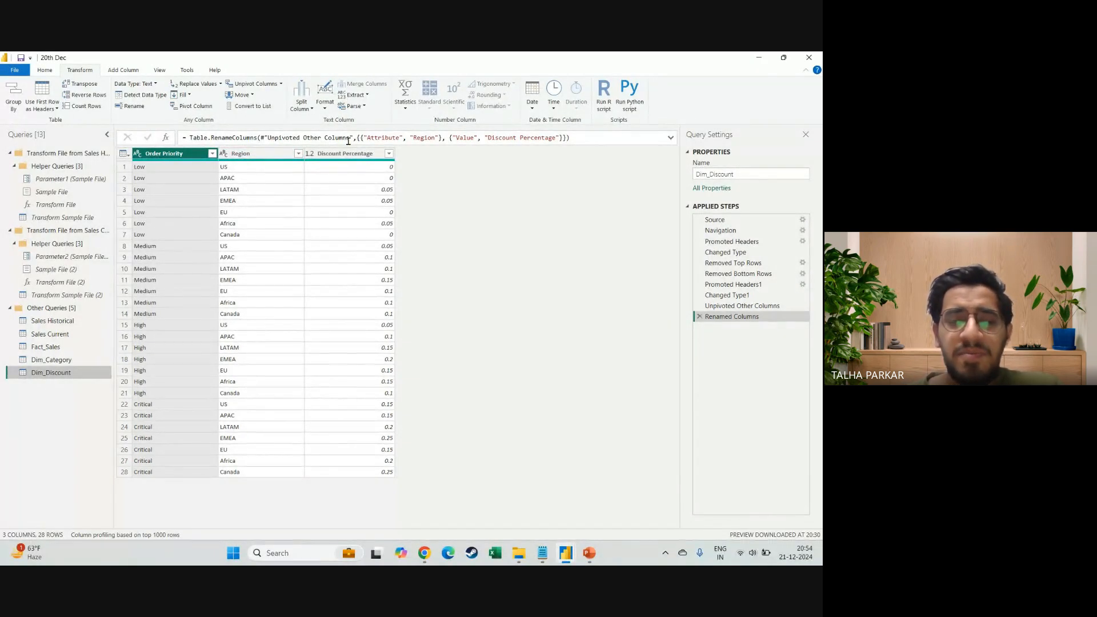
left_click(46, 347)
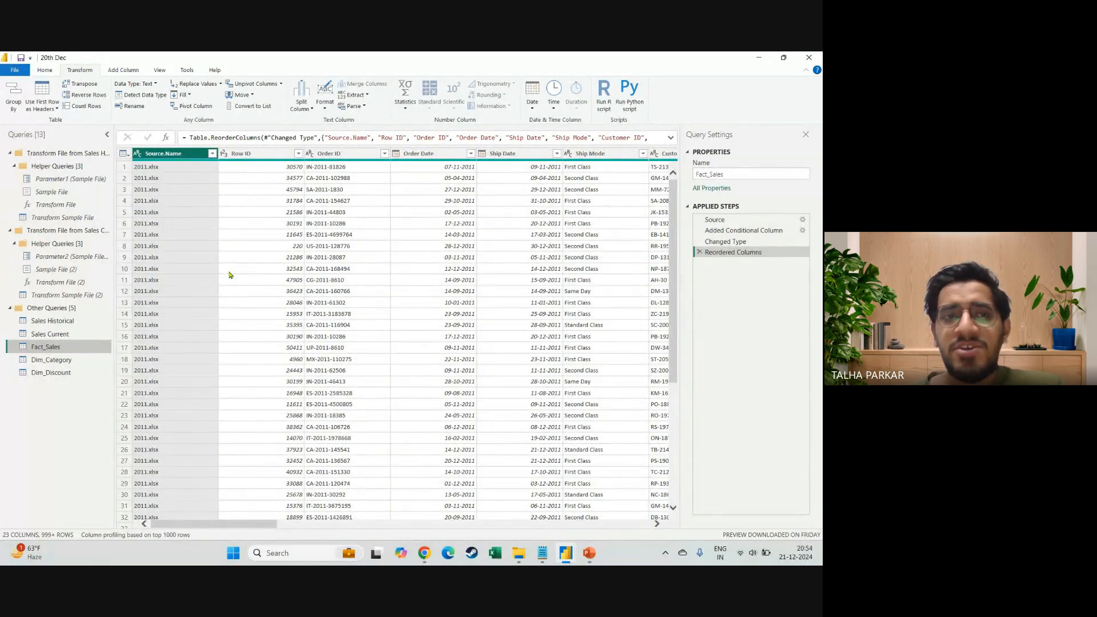
left_click(53, 73)
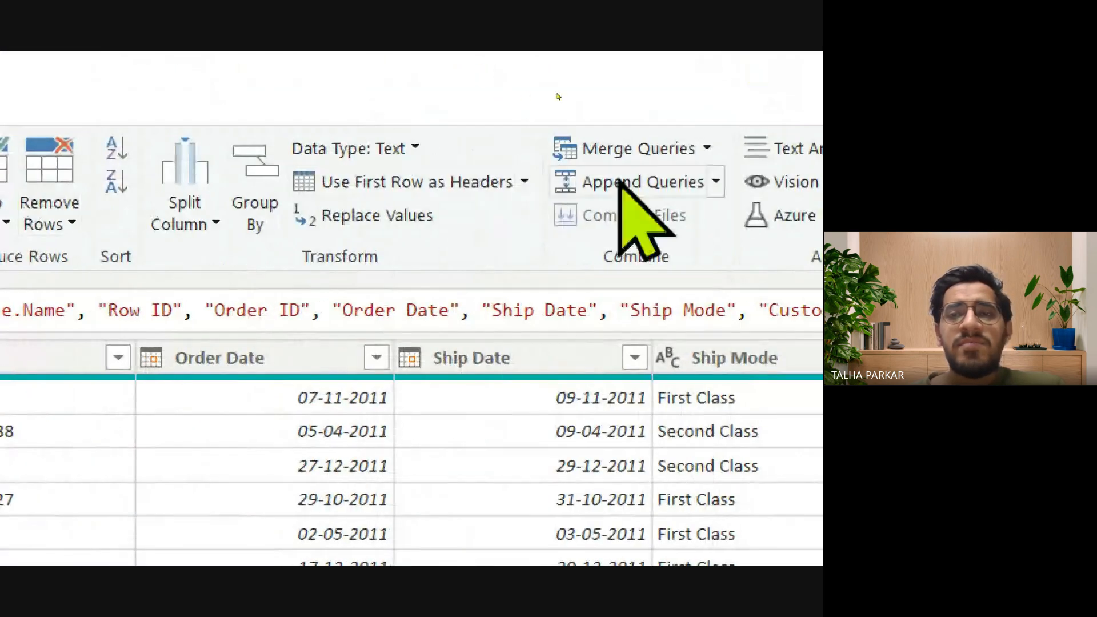
left_click(710, 150)
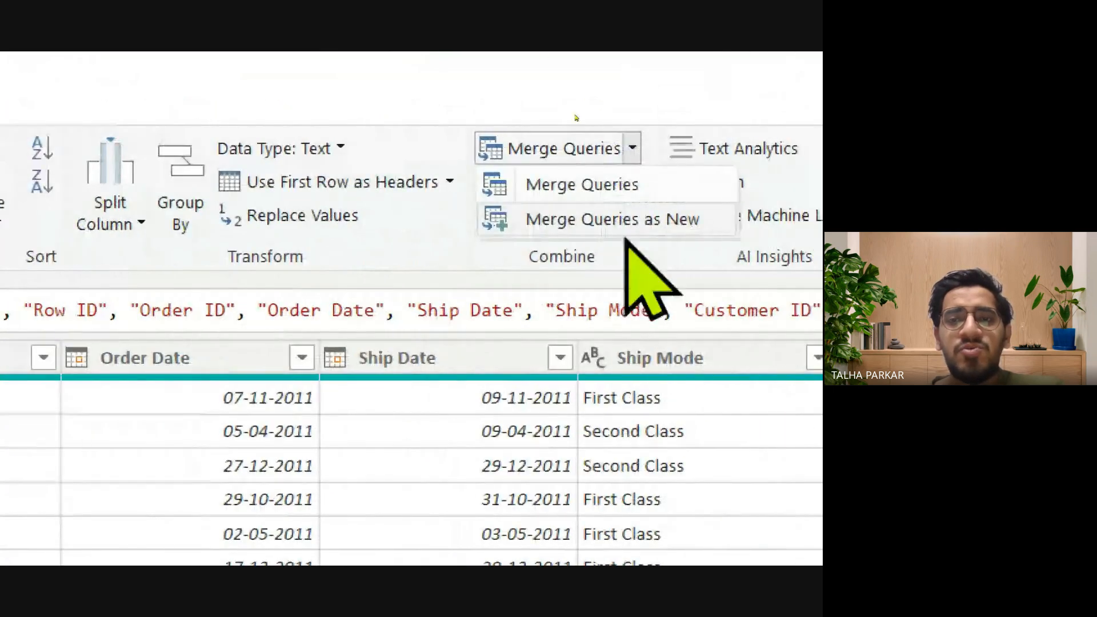
left_click(556, 187)
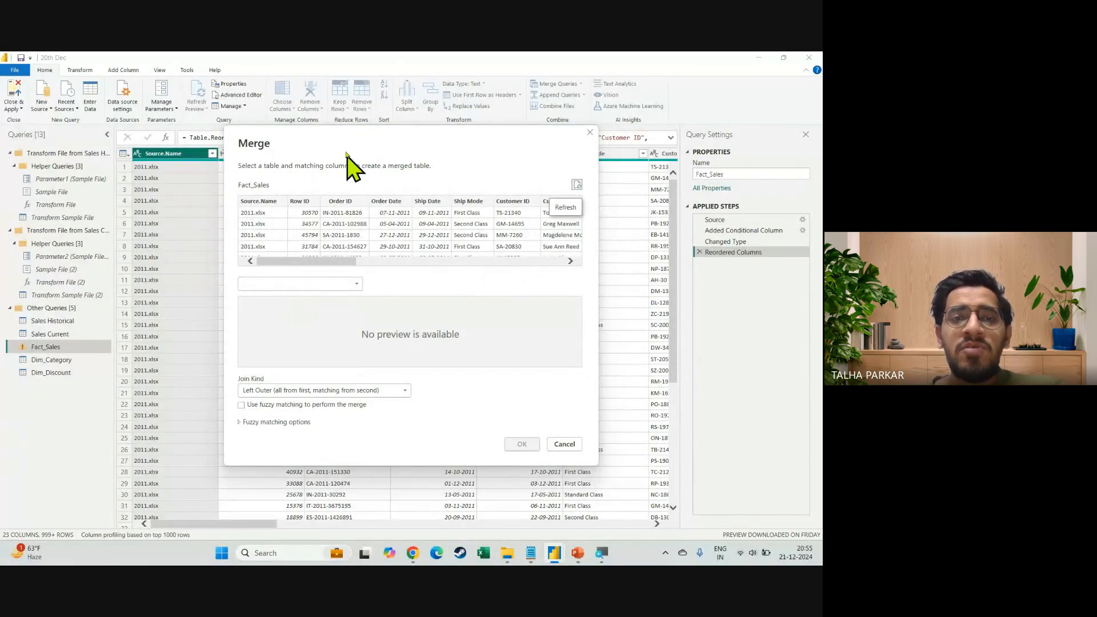
mouse_move(410, 143)
left_mouse_down()
mouse_move(465, 118)
mouse_move(416, 127)
left_mouse_up()
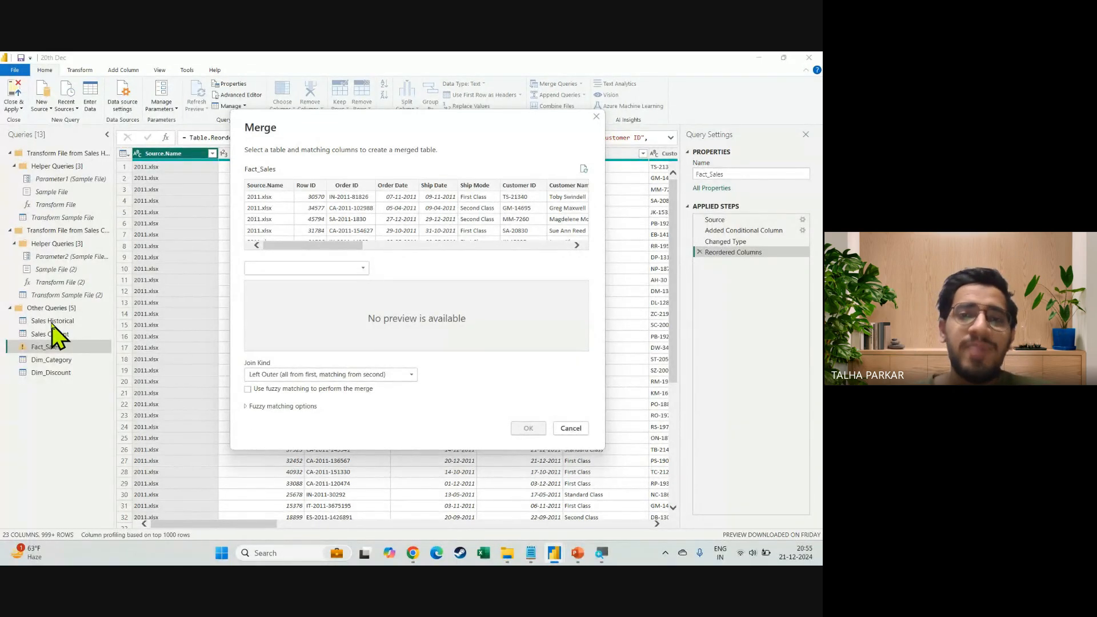
left_click(350, 268)
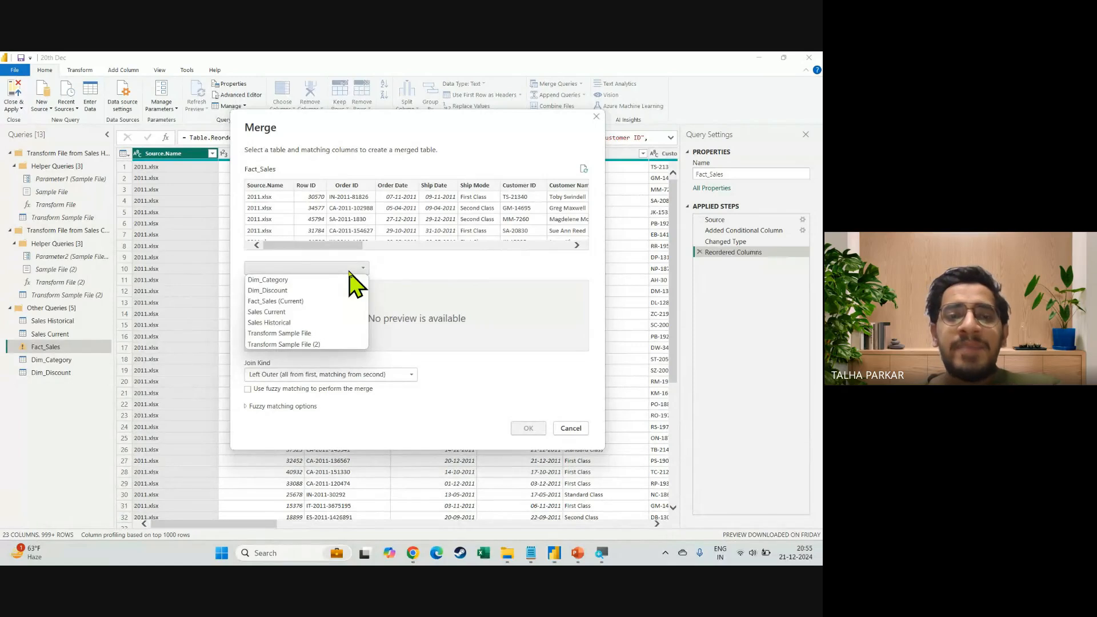
left_click(284, 291)
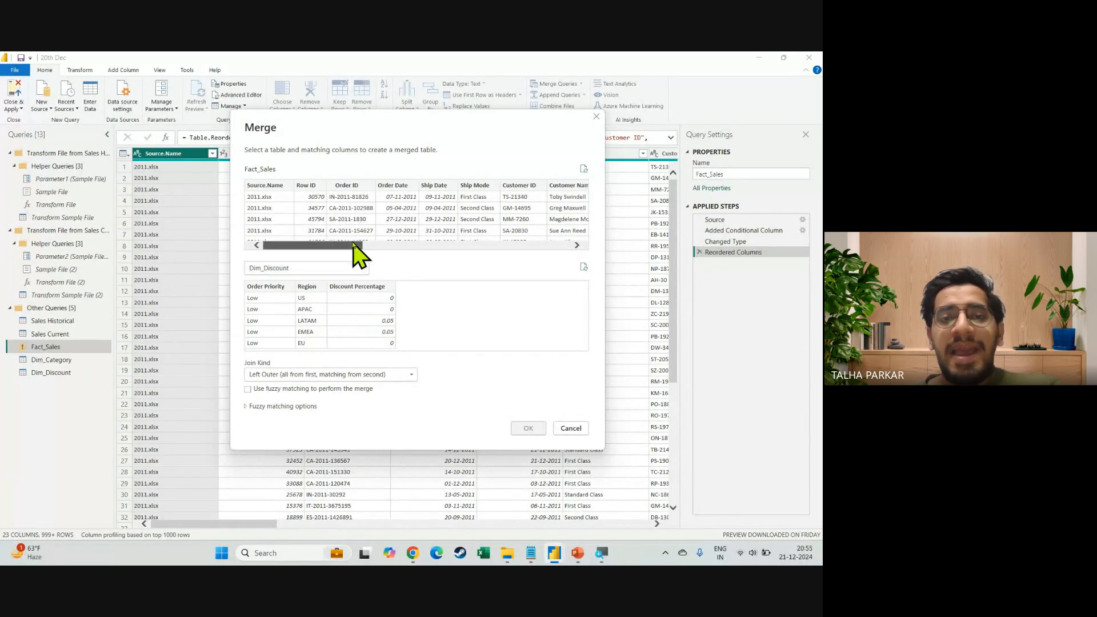
Choose Region and Order Priority, in that order, as the matching columns of Fact_Sales for the merge
left_click_drag(354, 244, 266, 270)
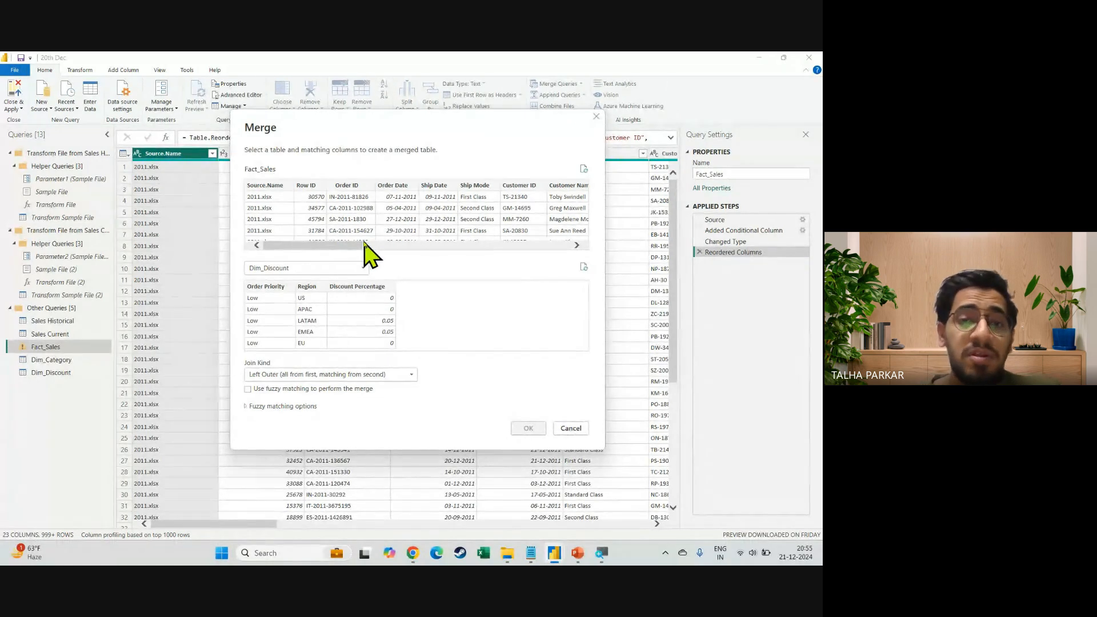
left_click_drag(363, 245, 326, 257)
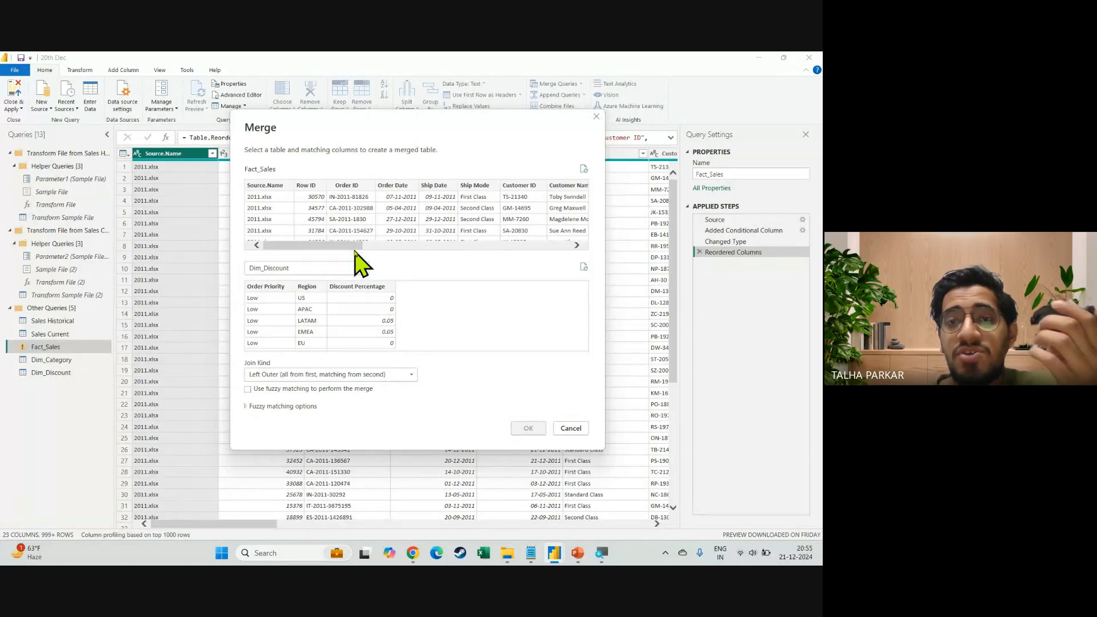
left_click_drag(352, 246, 475, 244)
left_click(450, 195)
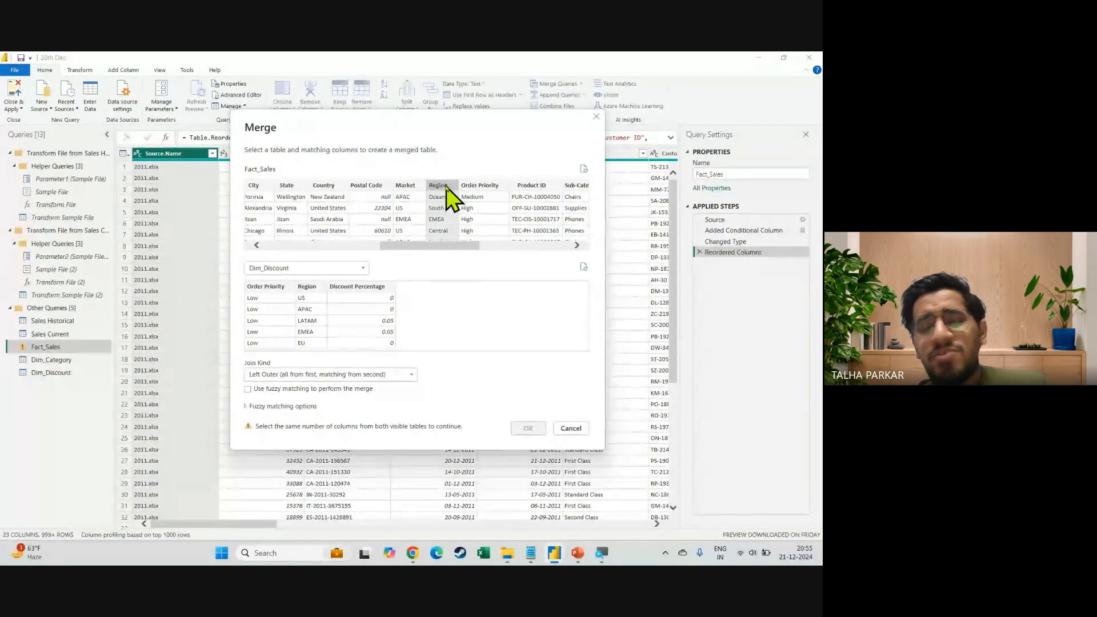
left_click(472, 187, "ctrl")
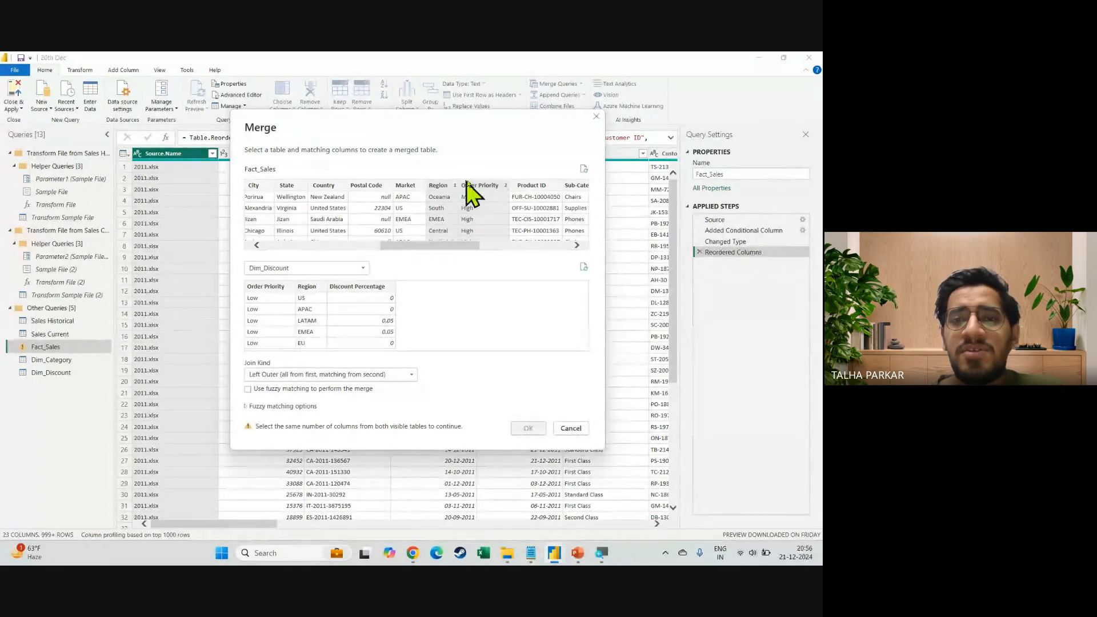
left_click(417, 187)
left_click(441, 187)
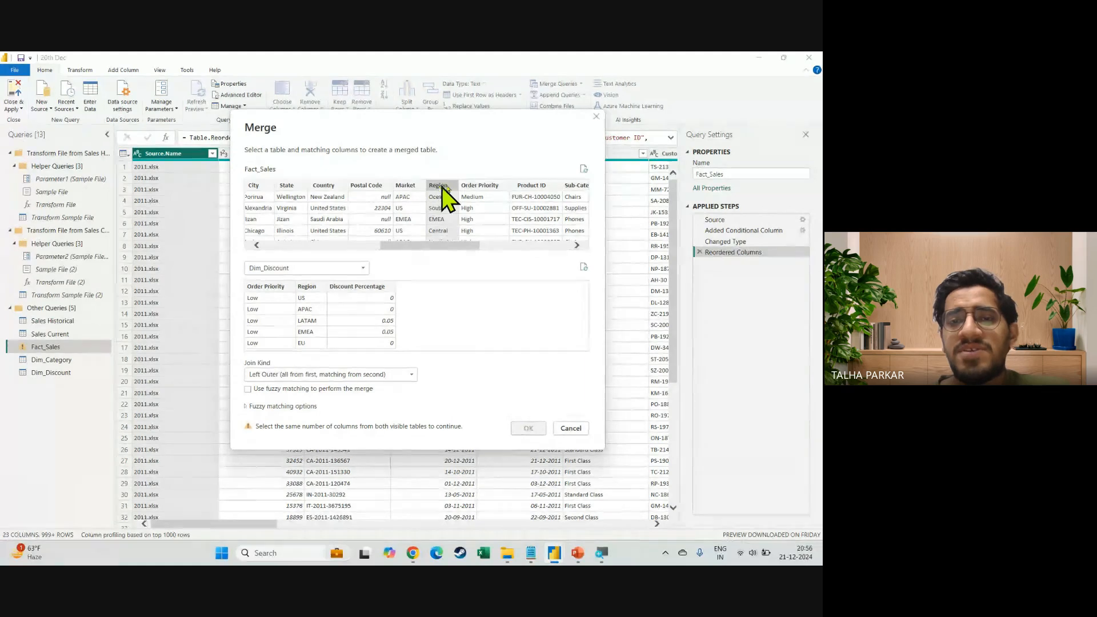
left_click(477, 188)
left_click(449, 185)
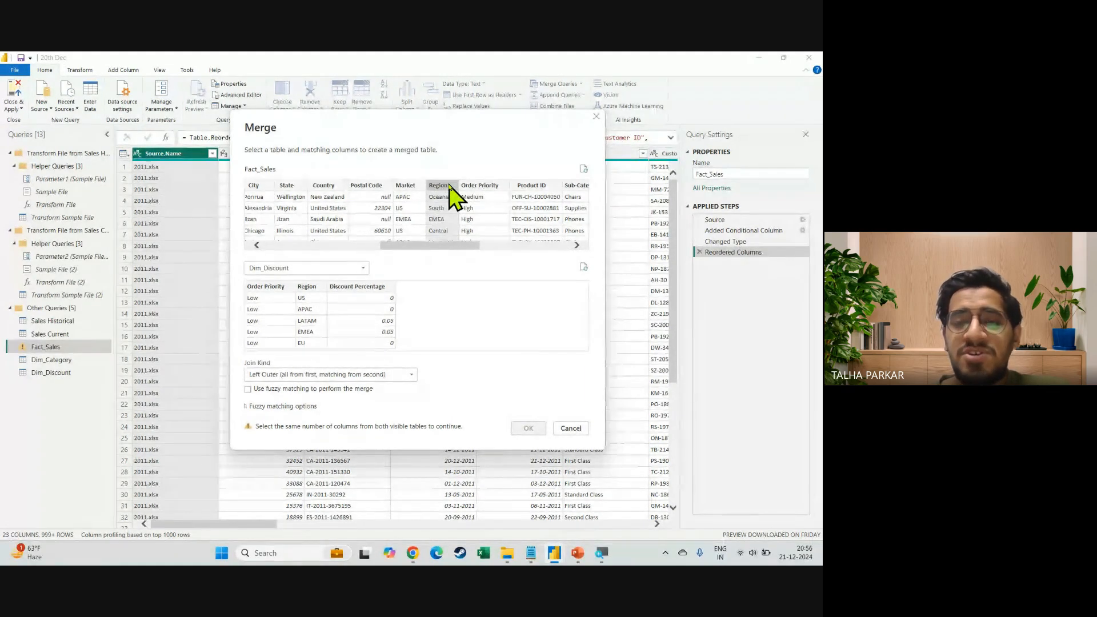
left_click(503, 187, "ctrl")
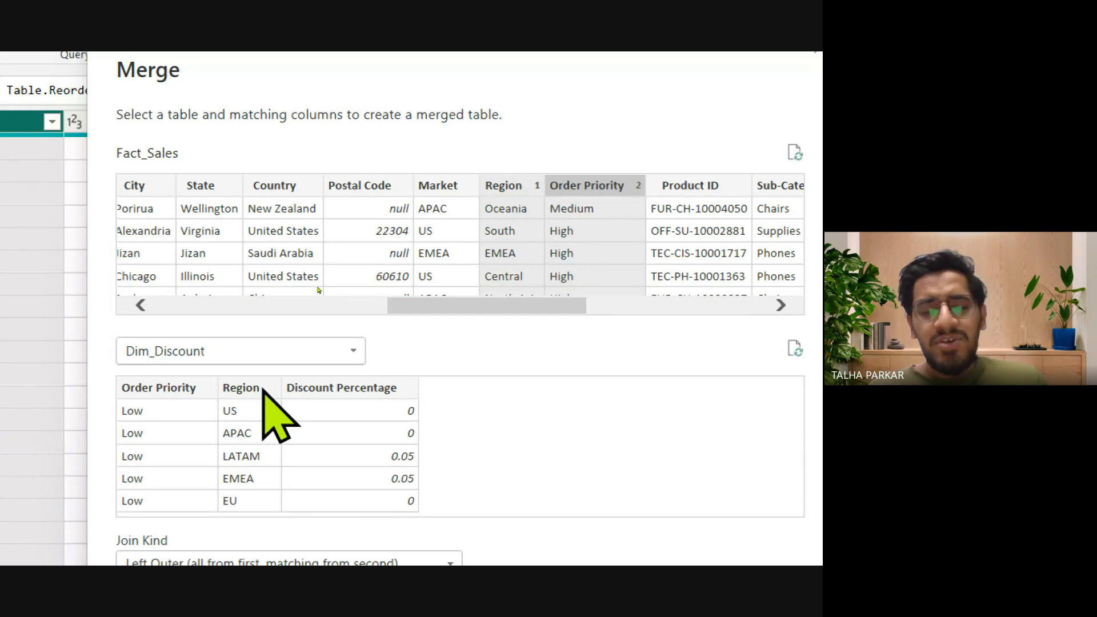
Choose Region and Order Priority, in that order, as the matching columns of Dim_Discount for the merge
left_click(263, 389)
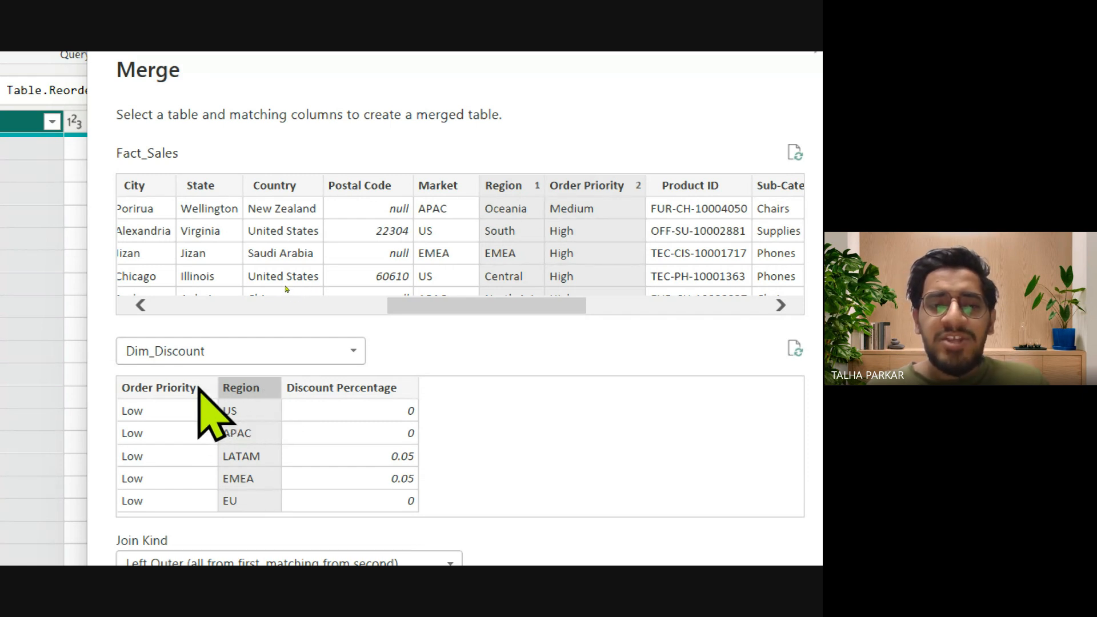
left_click(172, 387, "ctrl")
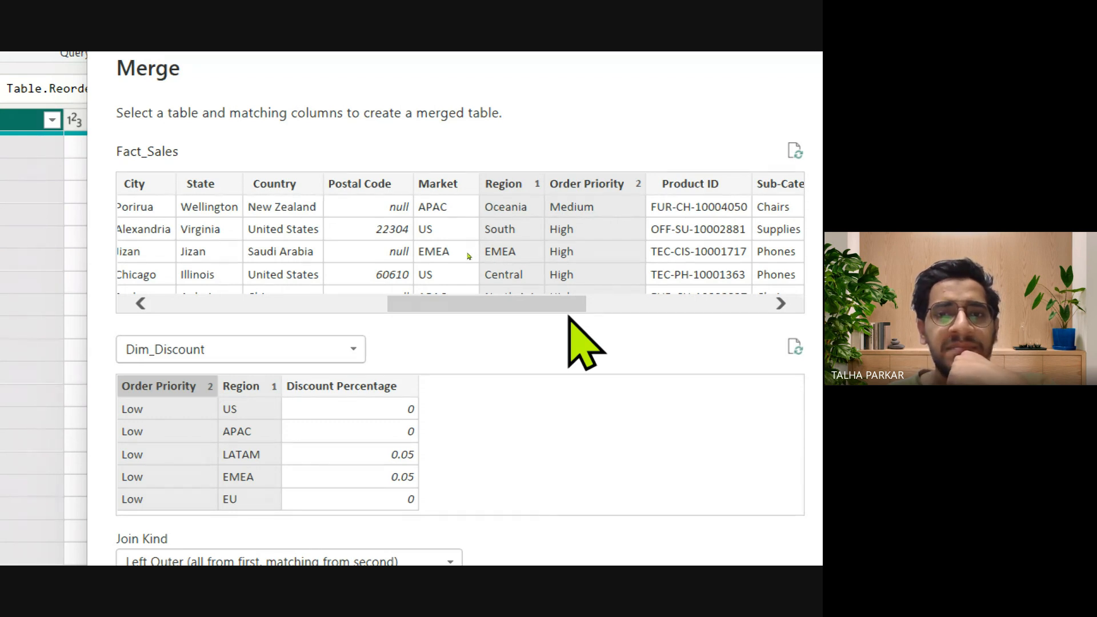
scroll(465, 366, "down", 1)
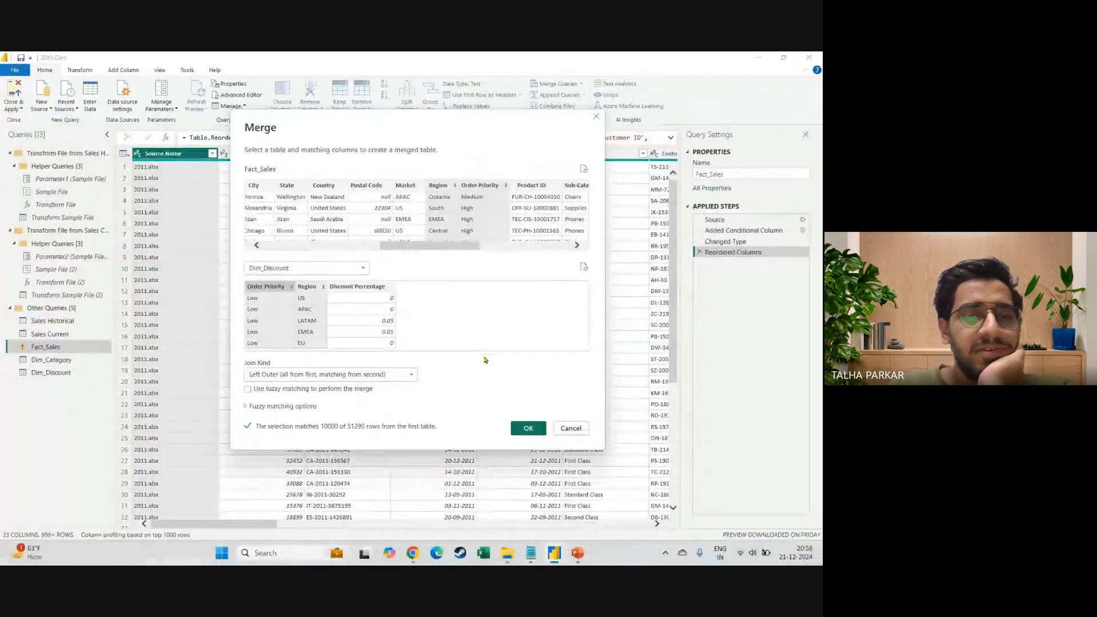
Switch to the Google Meet call, check its in-call messages and close the chat
key("alt+Tab")
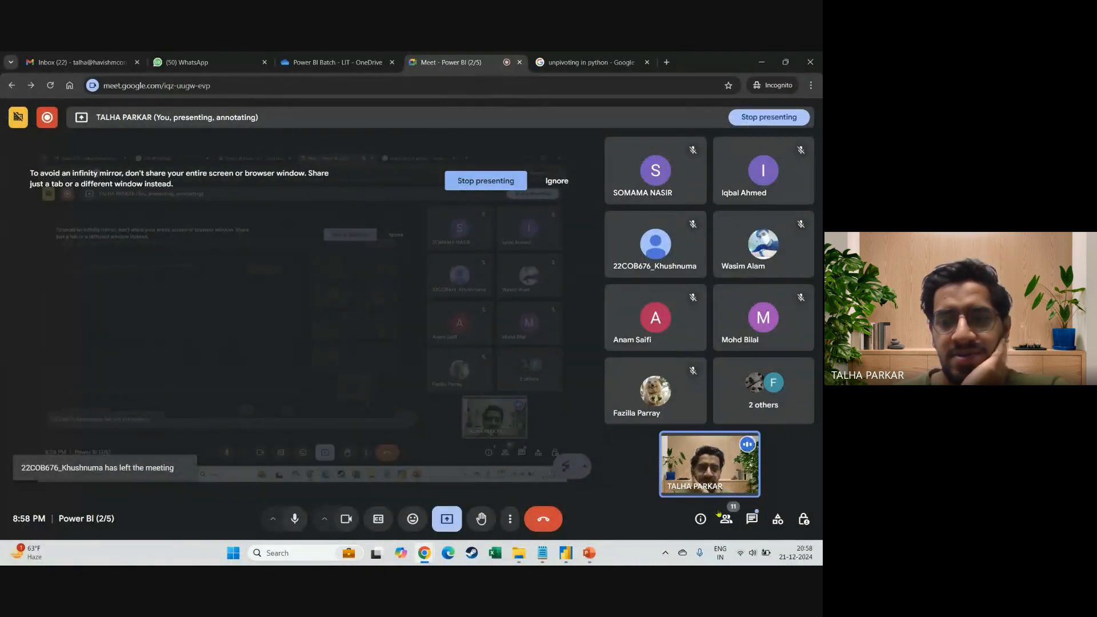
left_click(752, 519)
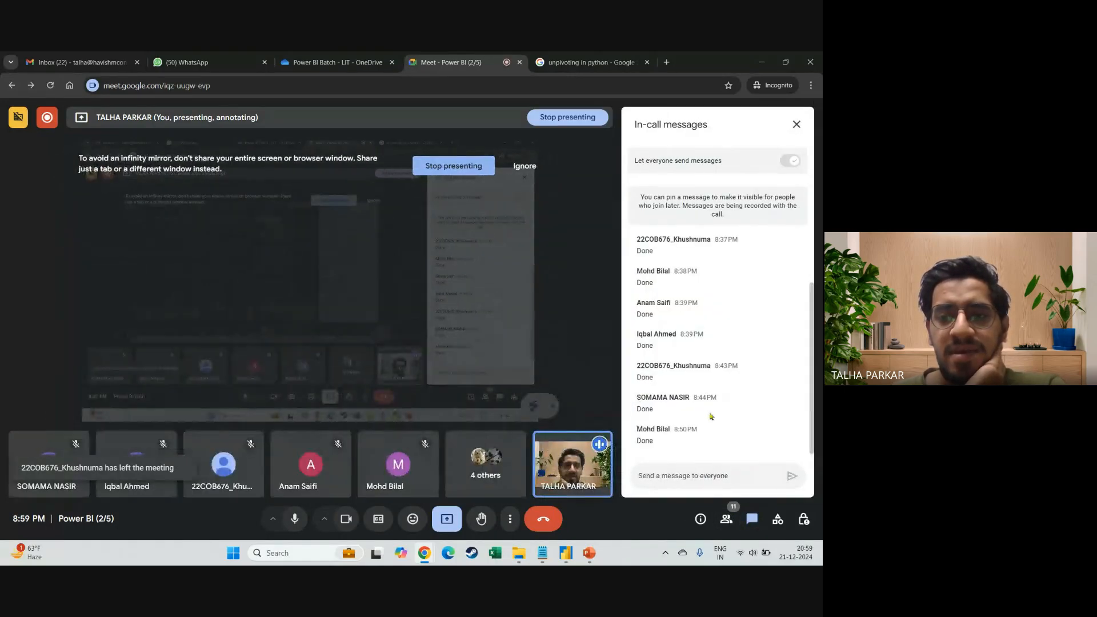
left_click(796, 125)
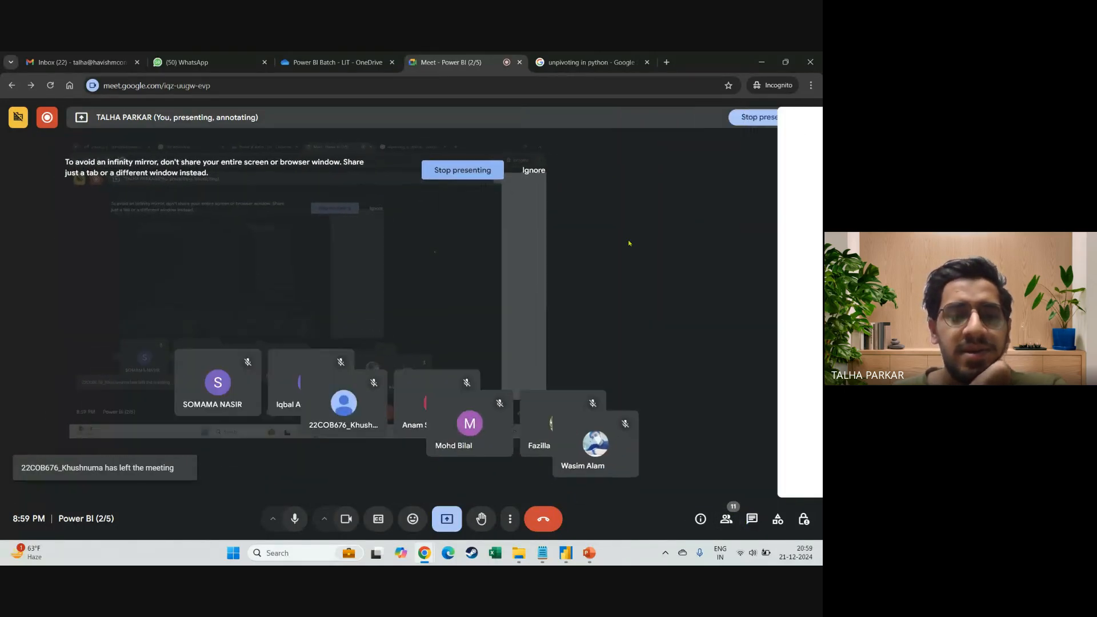
Switch back to Power Query Editor and cancel the merge of Fact_Sales with Dim_Discount
key("alt+Tab")
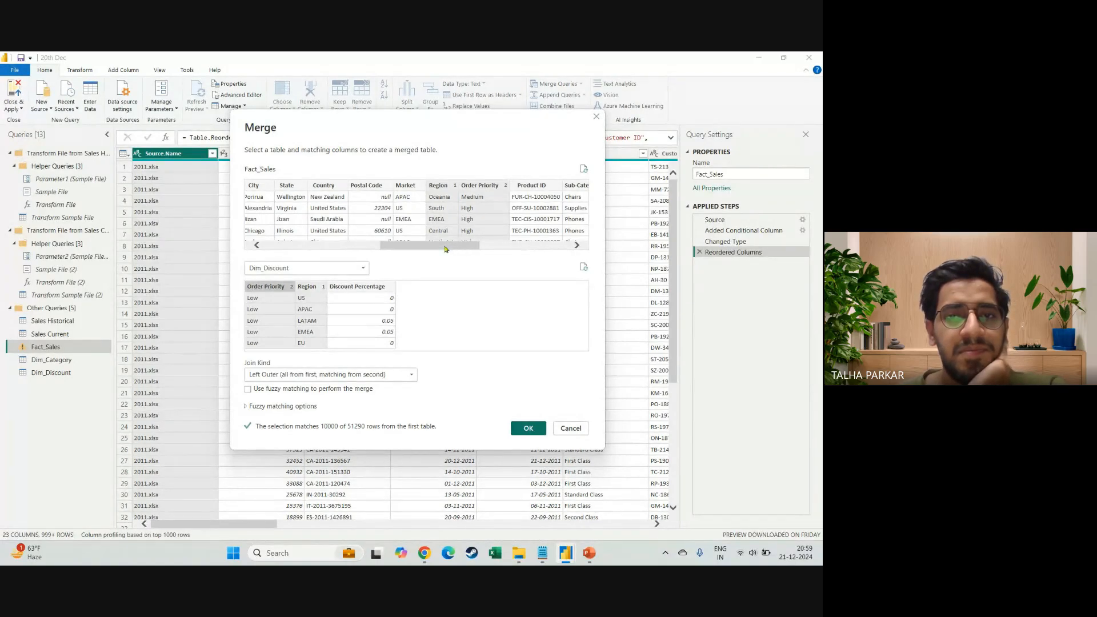
mouse_move(445, 249)
left_mouse_down()
mouse_move(305, 261)
mouse_move(471, 246)
mouse_move(454, 254)
left_mouse_up()
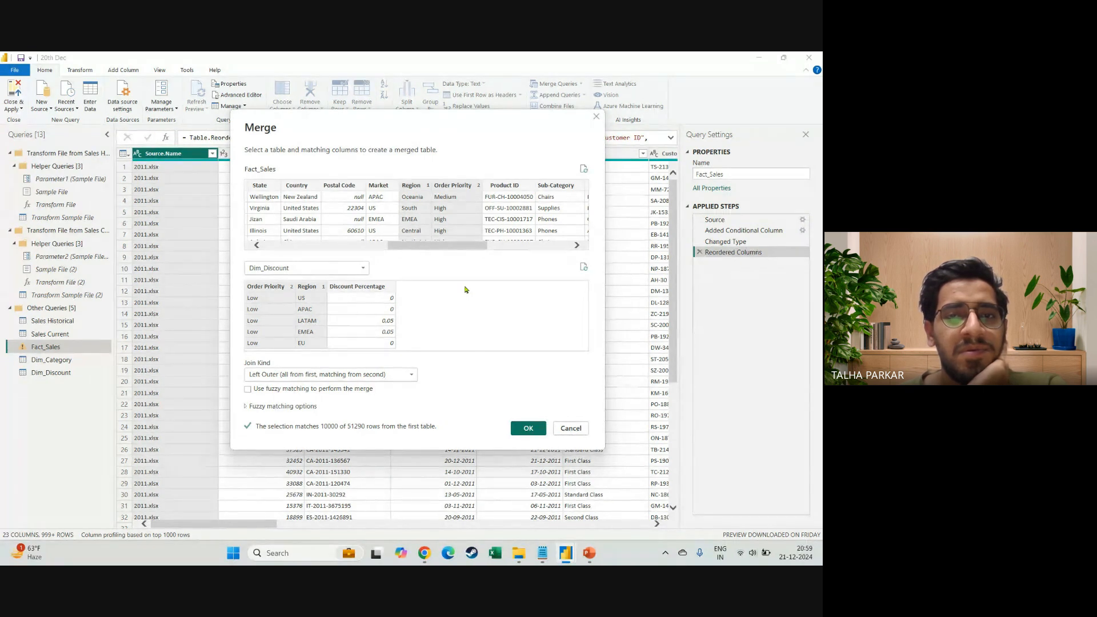
left_click(563, 432)
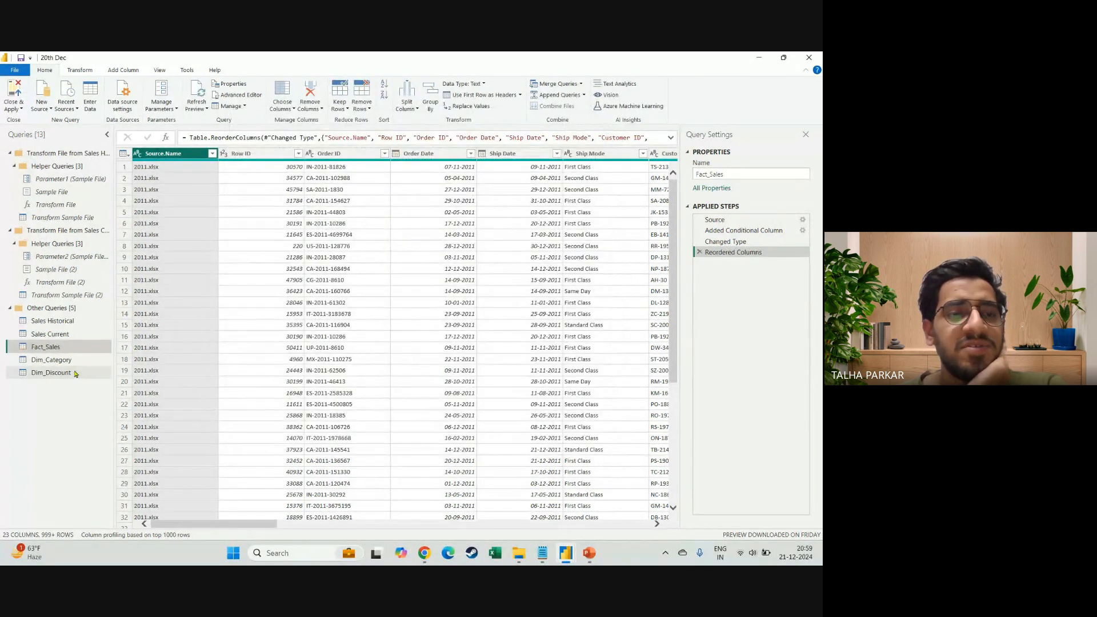
Examine the Dim_Discount table and the distinct Order Priority values in Fact_Sales, leaving the column unfiltered
left_click(52, 373)
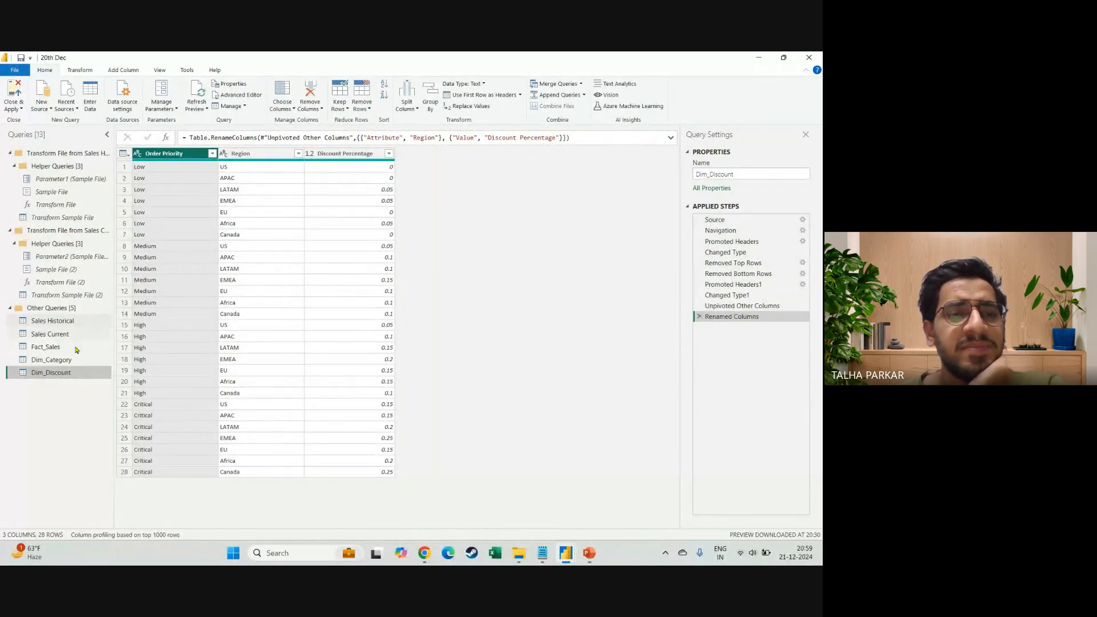
left_click(51, 347)
scroll(591, 195, "right", 15)
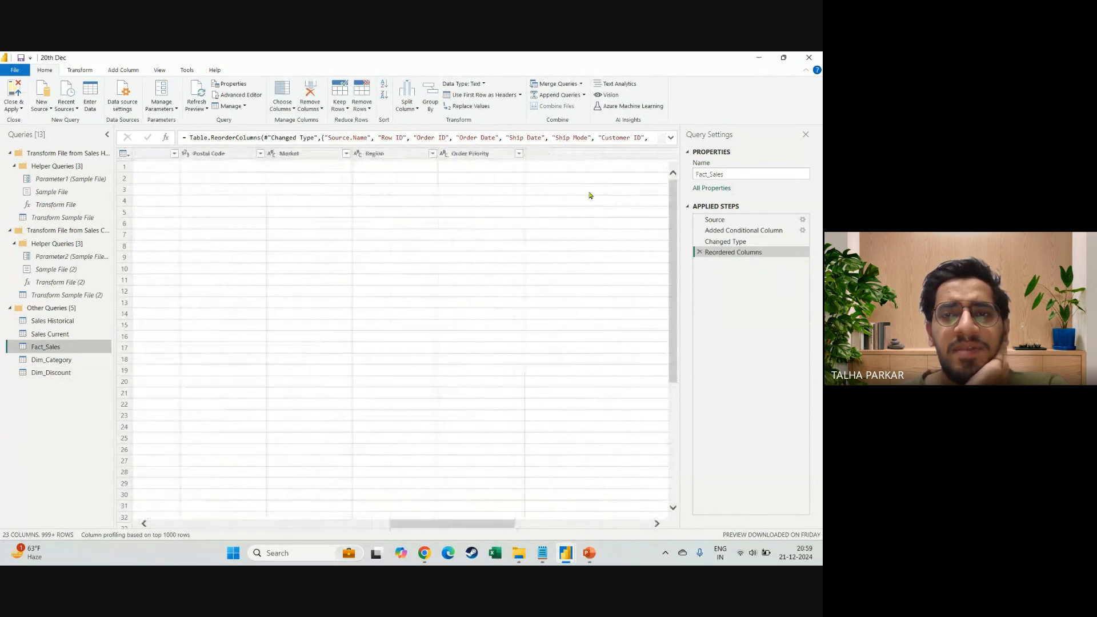
scroll(477, 228, "left", 8)
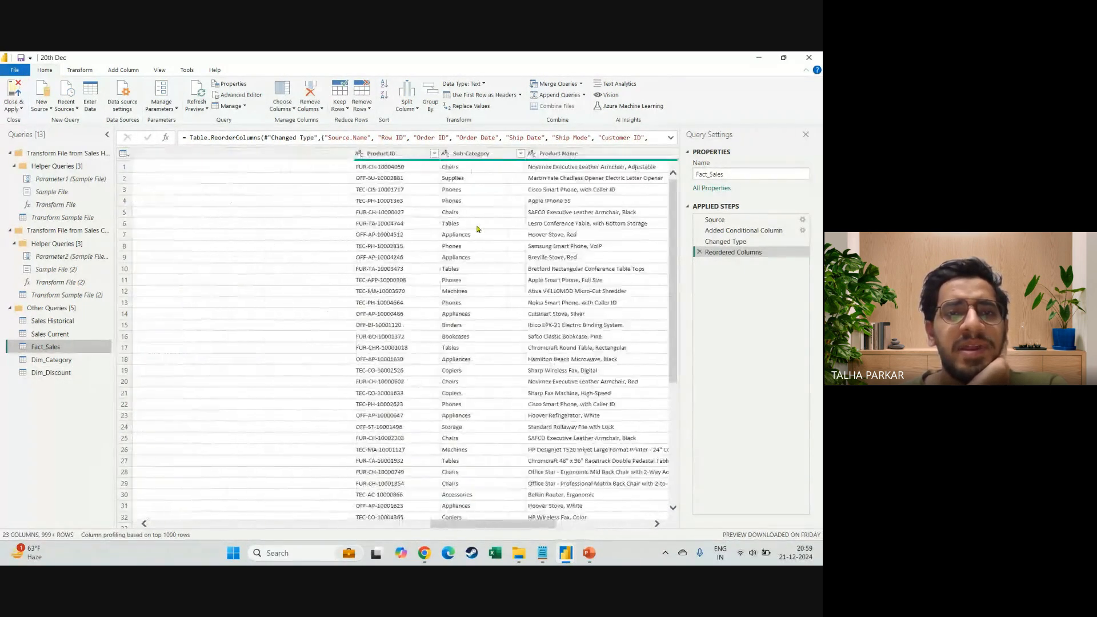
left_click(459, 153)
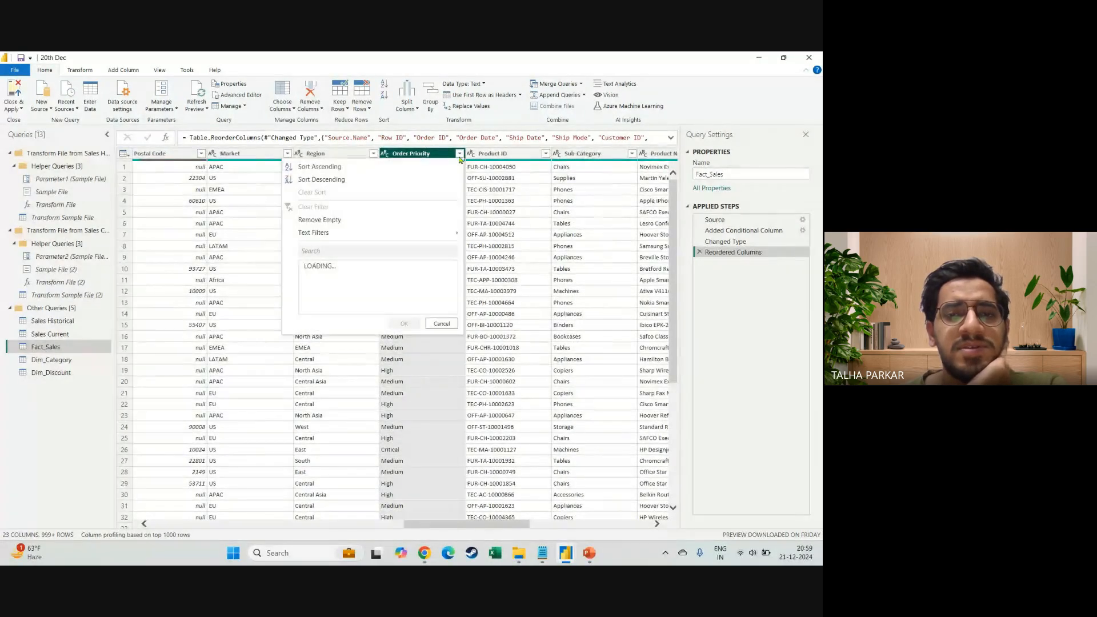
left_click(453, 327)
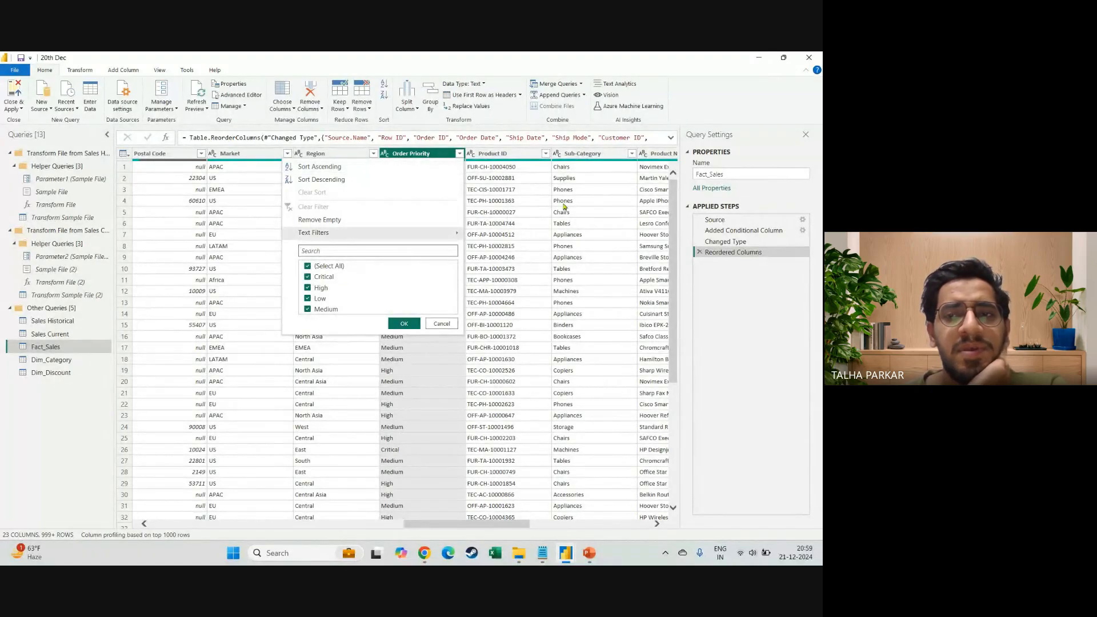
Review the clauses of the Order Priority conditional column in Fact_Sales, leaving its definition unchanged
left_click(796, 230)
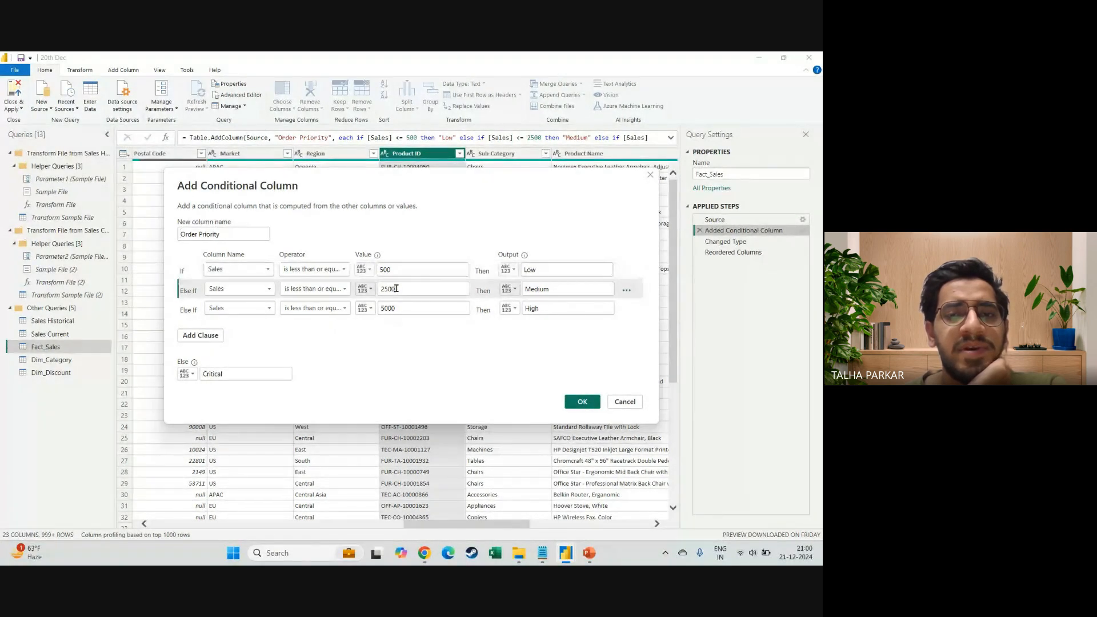
left_click(401, 307)
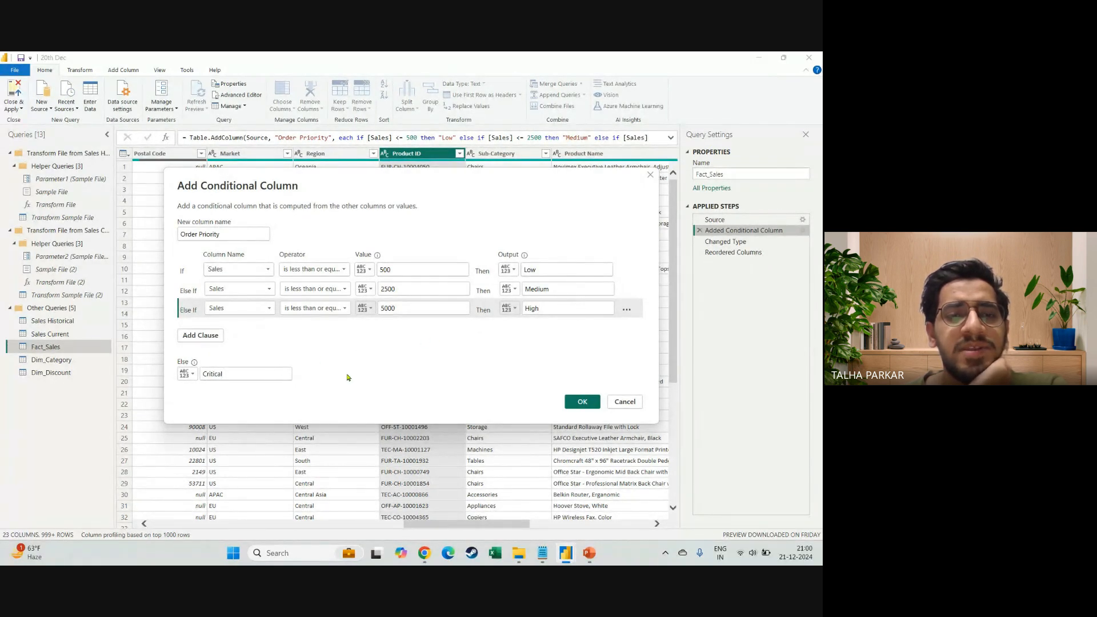
left_click(582, 401)
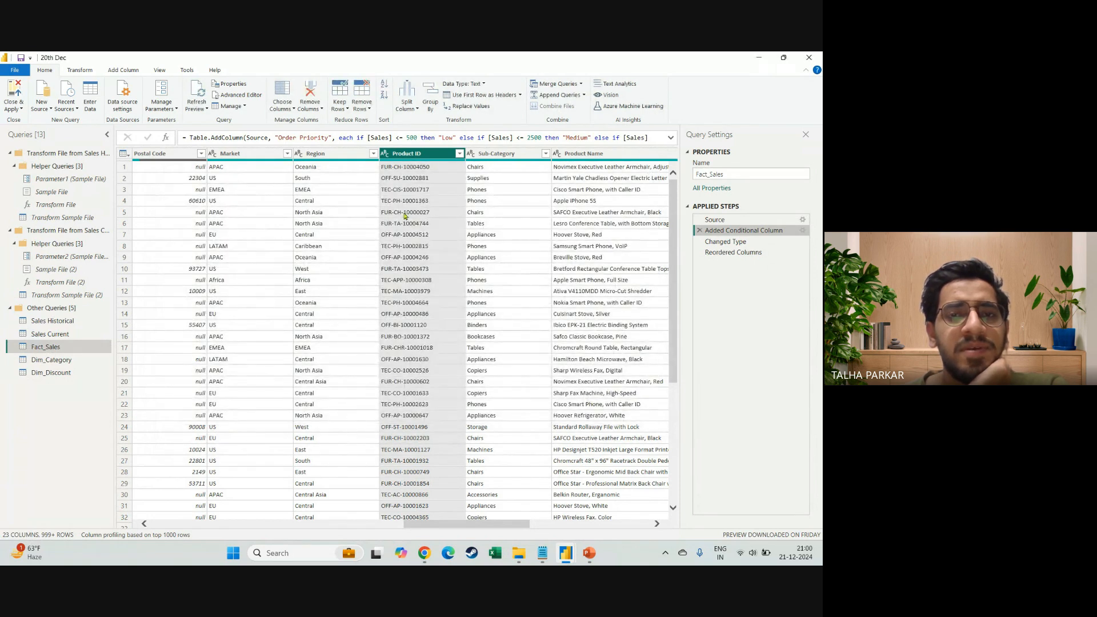
Start a merge of Fact_Sales from its Reordered Columns step, with Dim_Discount as the second table
left_click(564, 84)
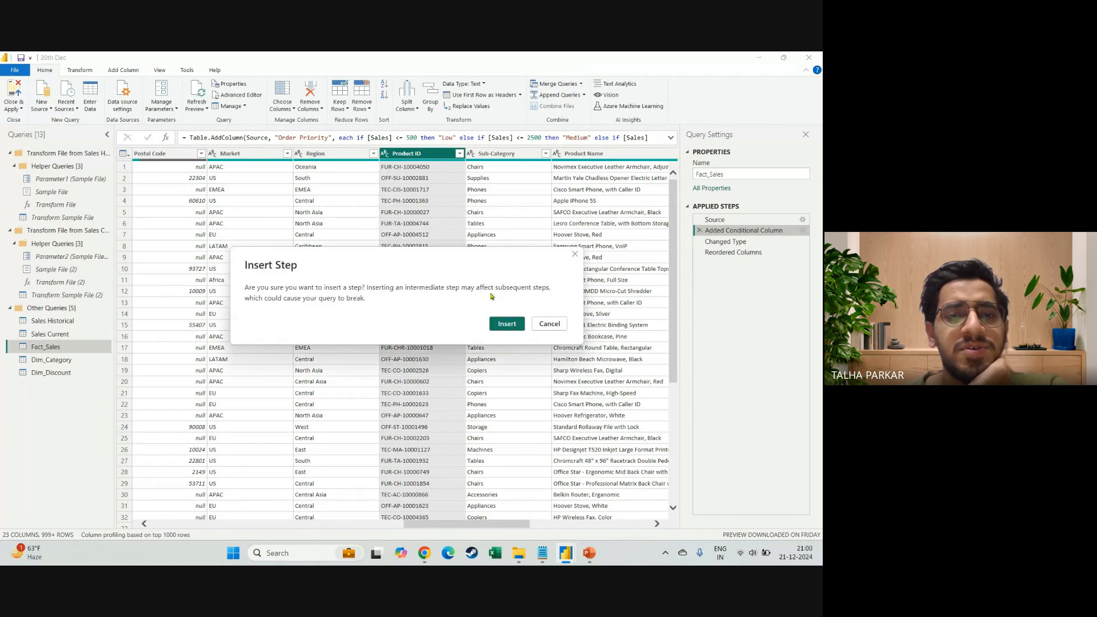
left_click(576, 255)
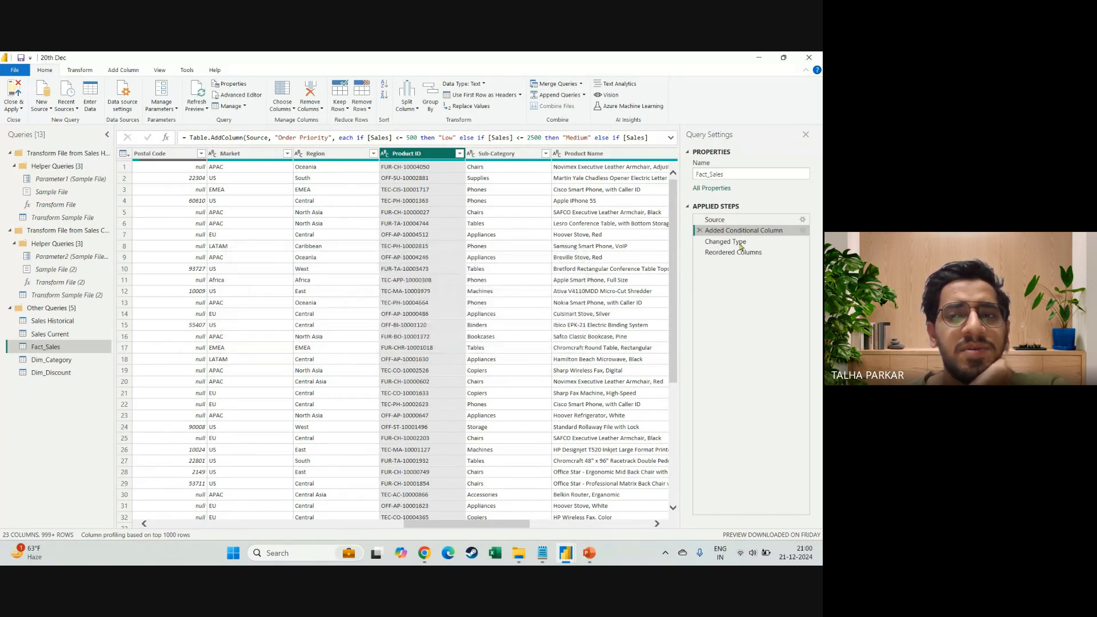
left_click(740, 252)
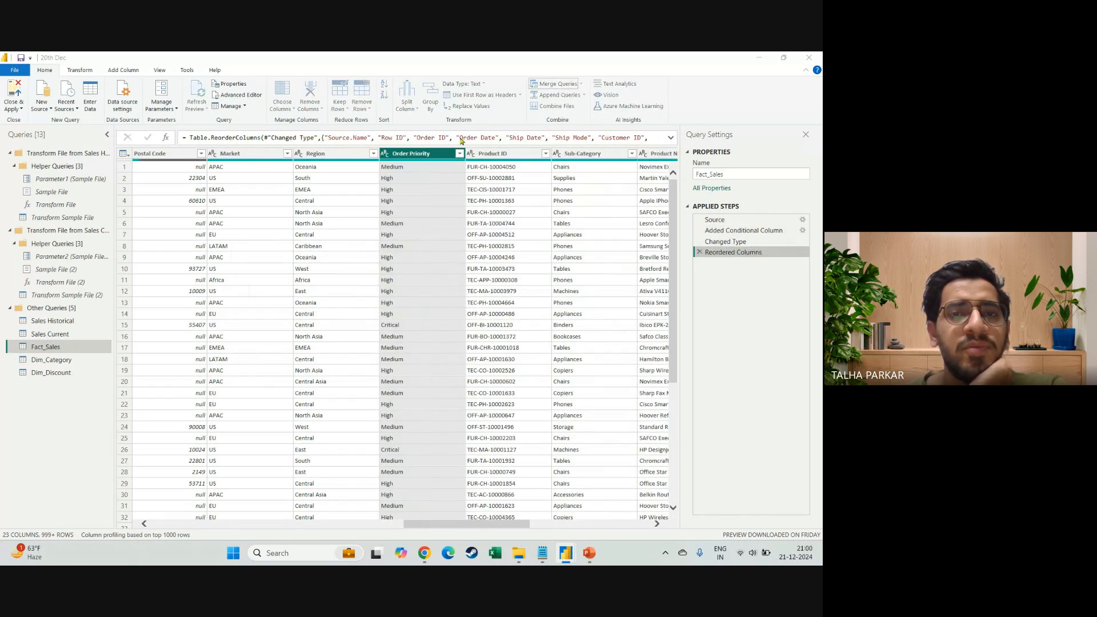
left_click(300, 283)
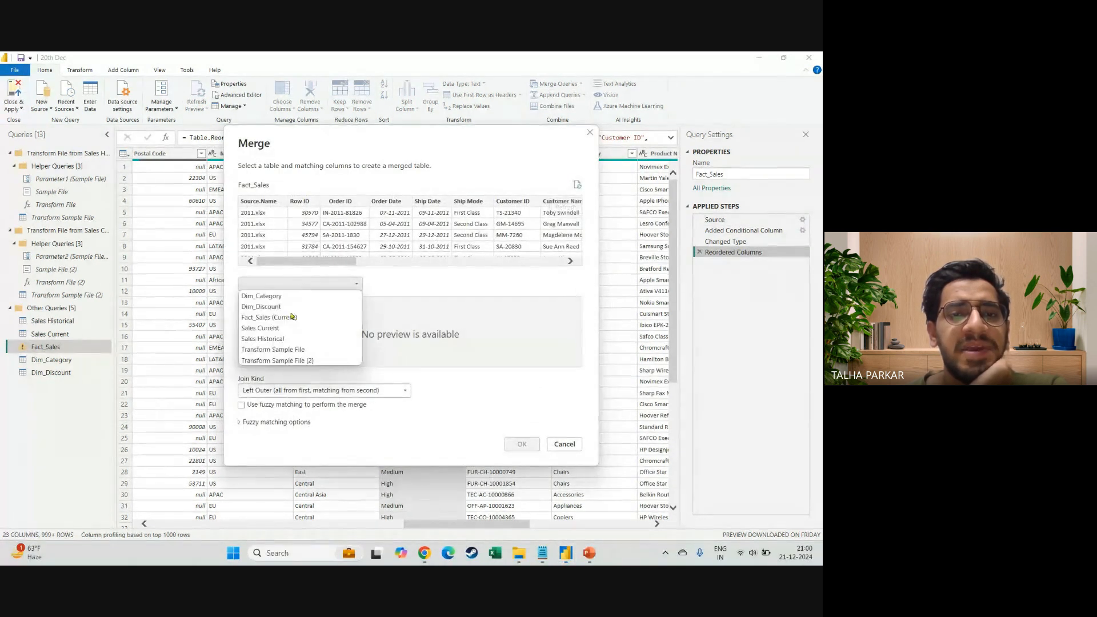
left_click(283, 307)
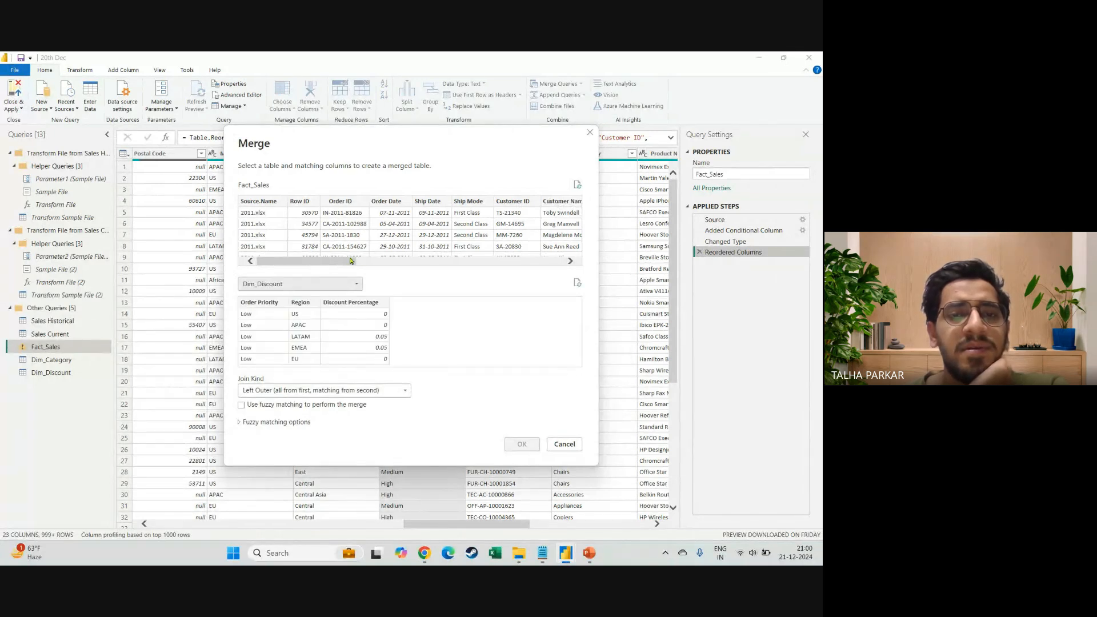
Match both tables on Region and Order Priority, in that order, and complete the left outer merge
left_click_drag(351, 261, 440, 260)
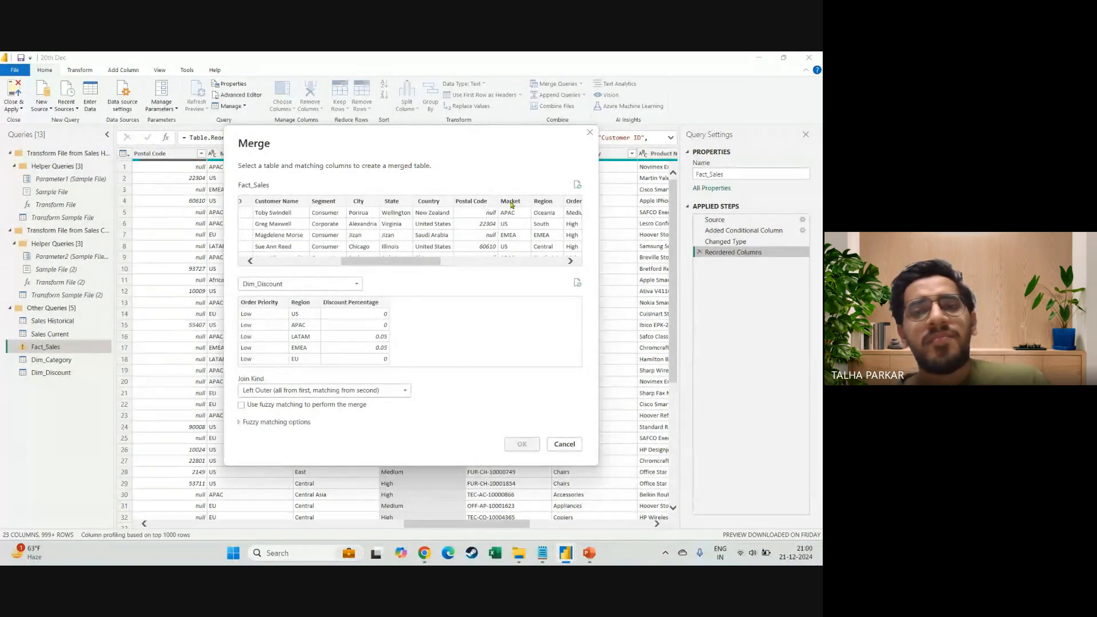
left_click(544, 201)
left_click(574, 201, "ctrl")
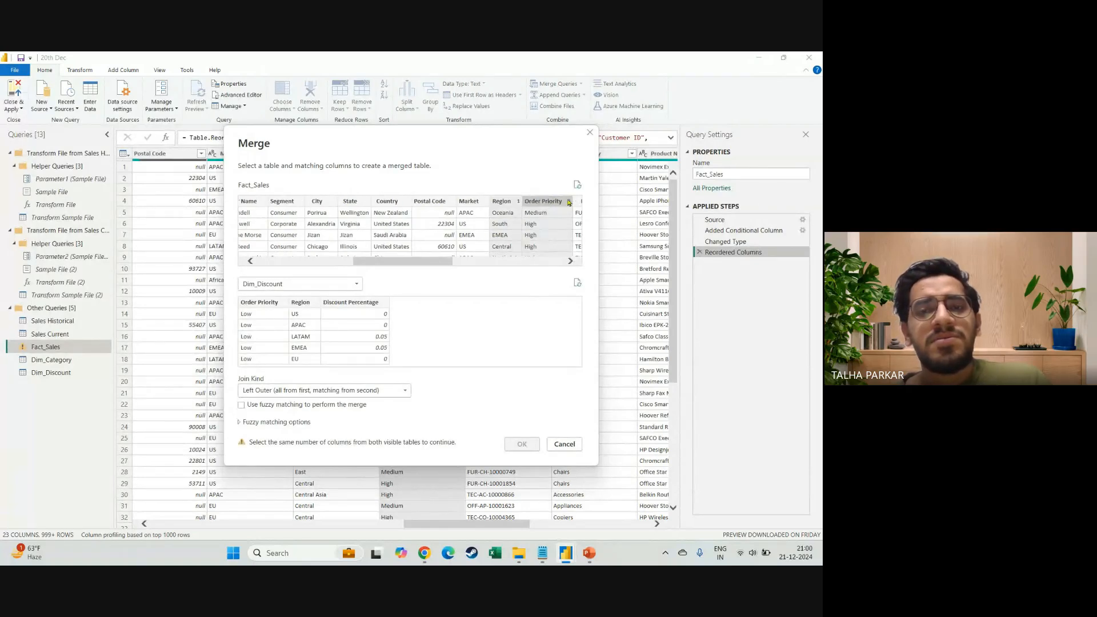
left_click(298, 303)
left_click(268, 304, "ctrl")
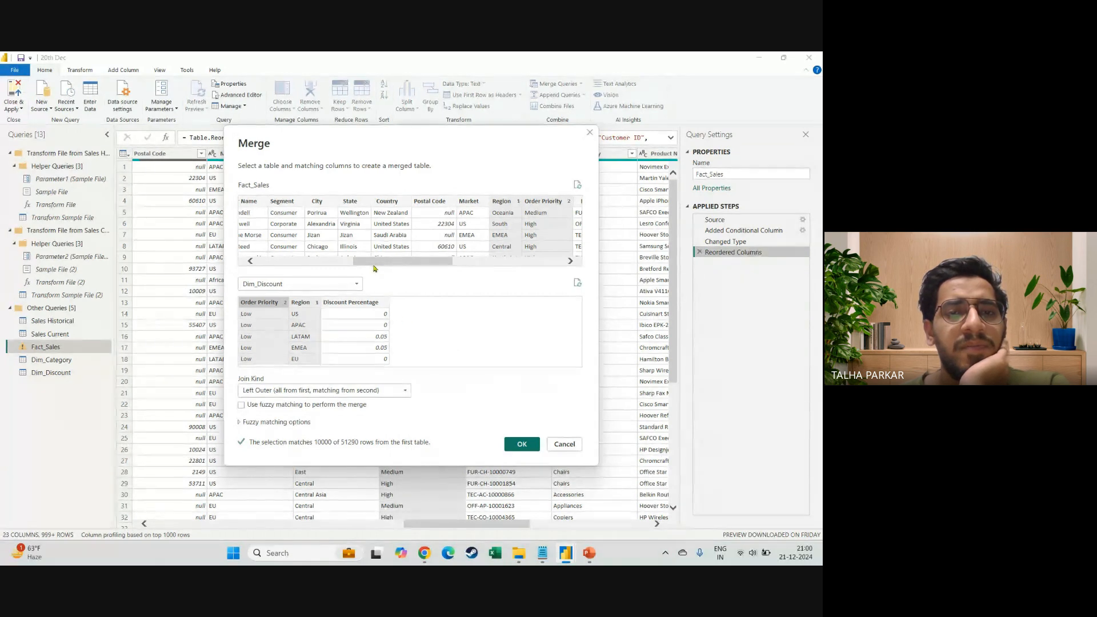
left_click_drag(374, 266, 398, 264)
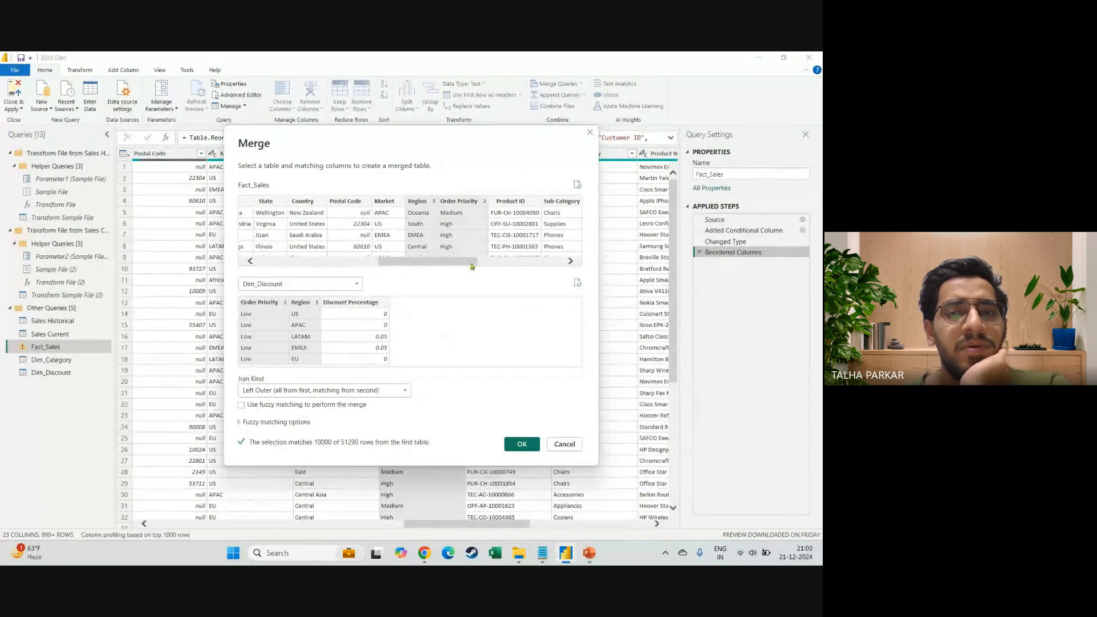
left_click_drag(474, 264, 461, 258)
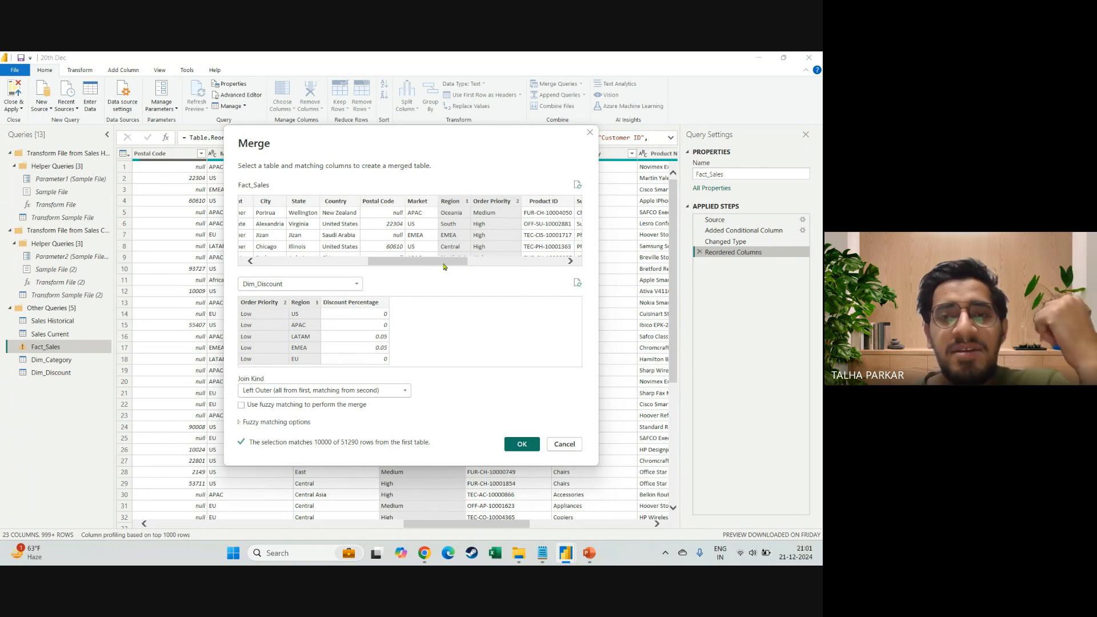
left_click_drag(443, 266, 452, 266)
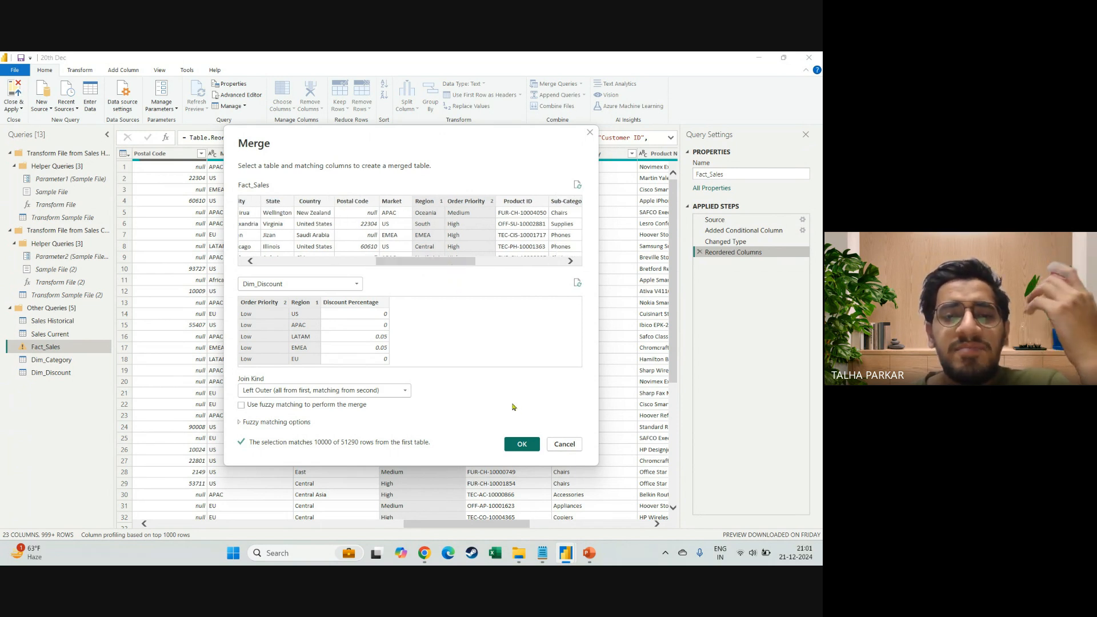
left_click(520, 444)
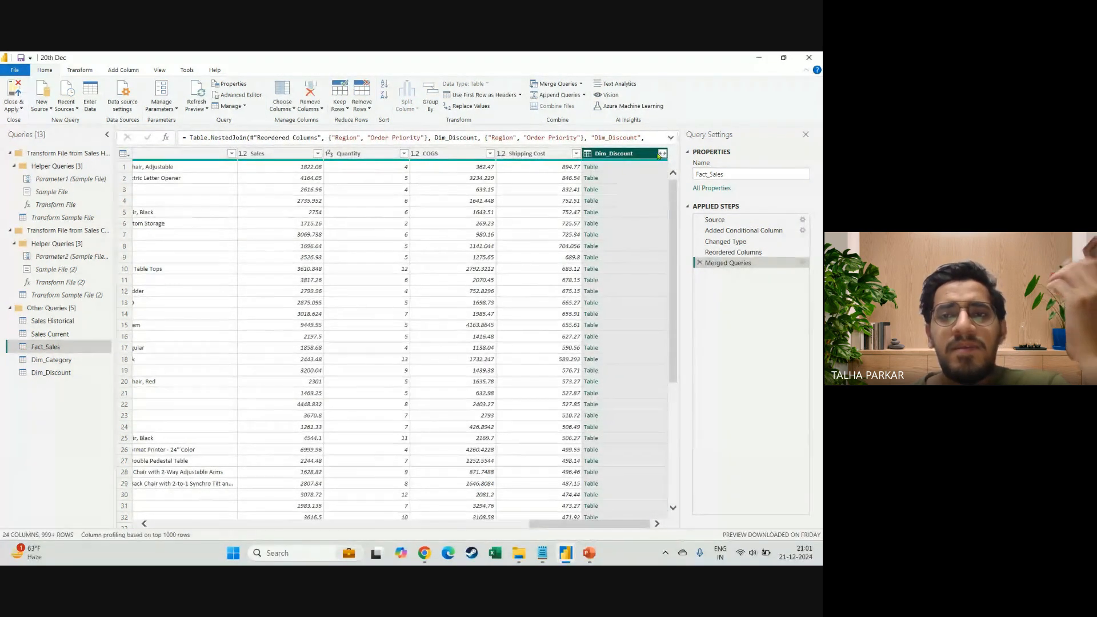
Expand the merged Dim_Discount column to Discount Percentage only, without the original column name as prefix
mouse_move(649, 161)
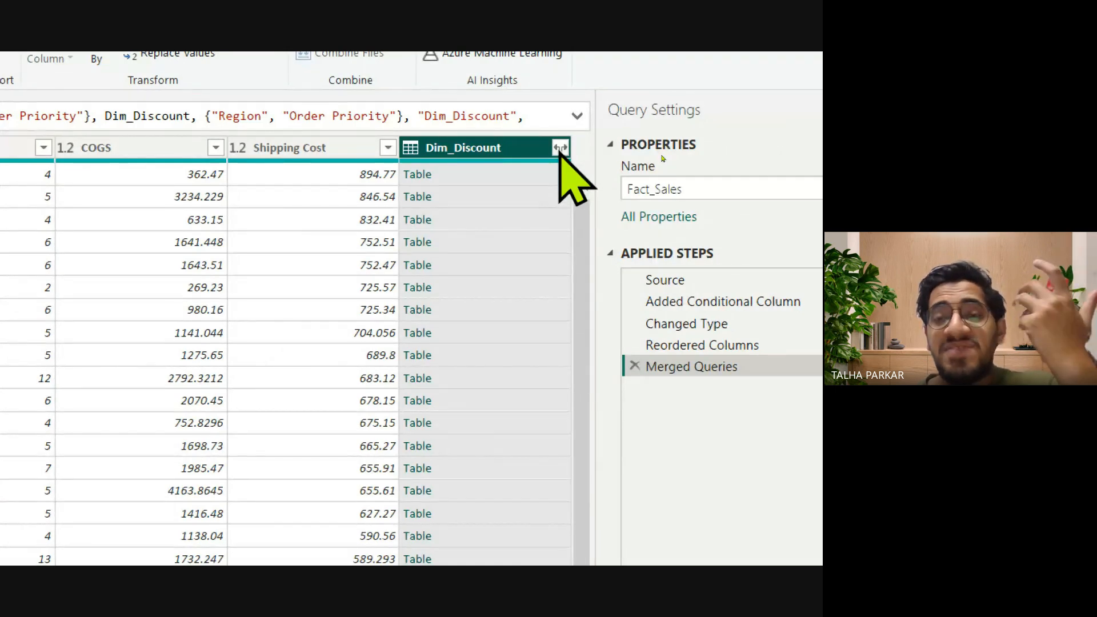
left_click(560, 148)
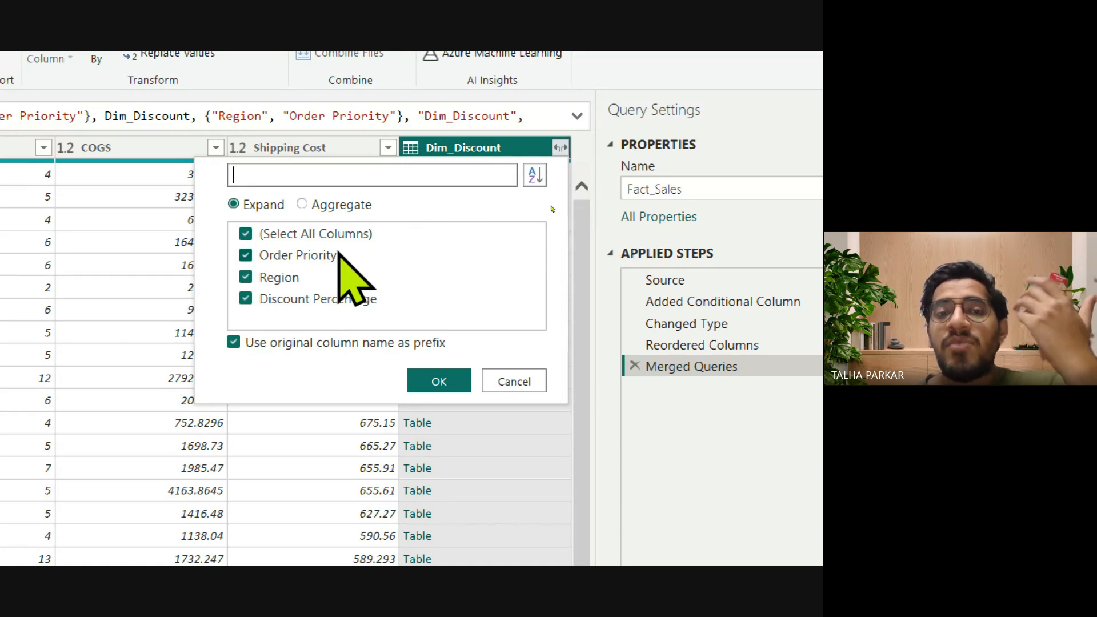
left_click(311, 255)
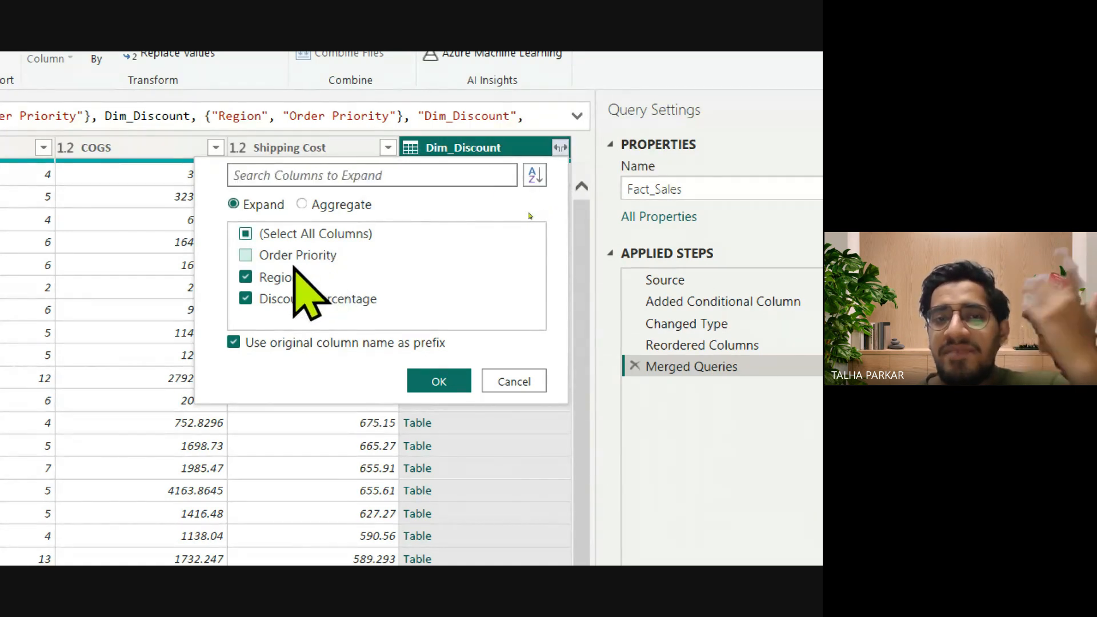
left_click(246, 277)
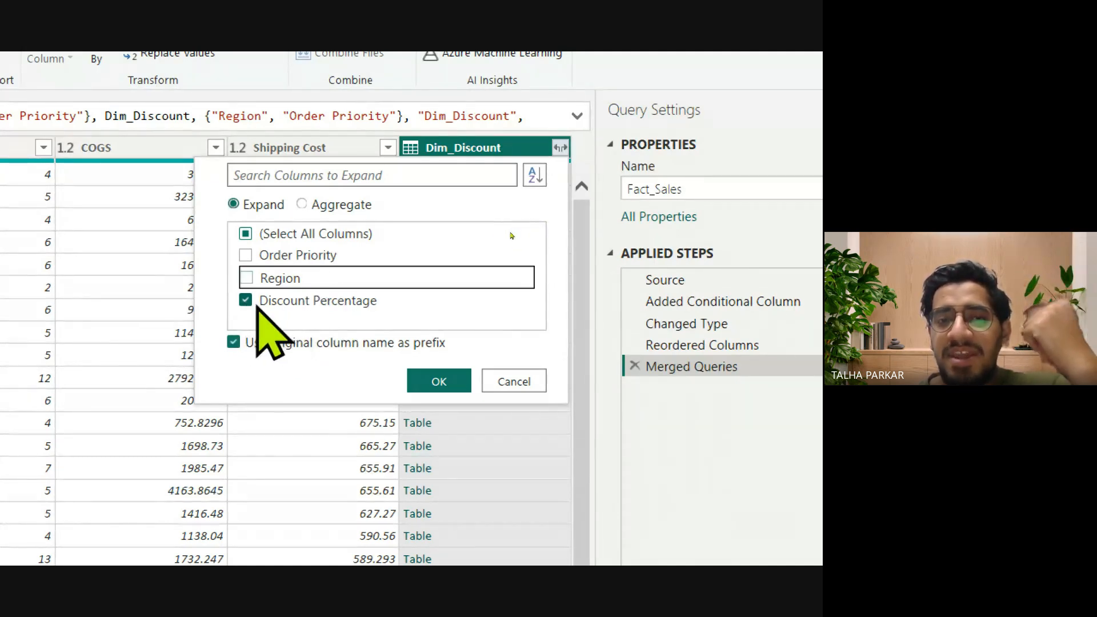
left_click(233, 342)
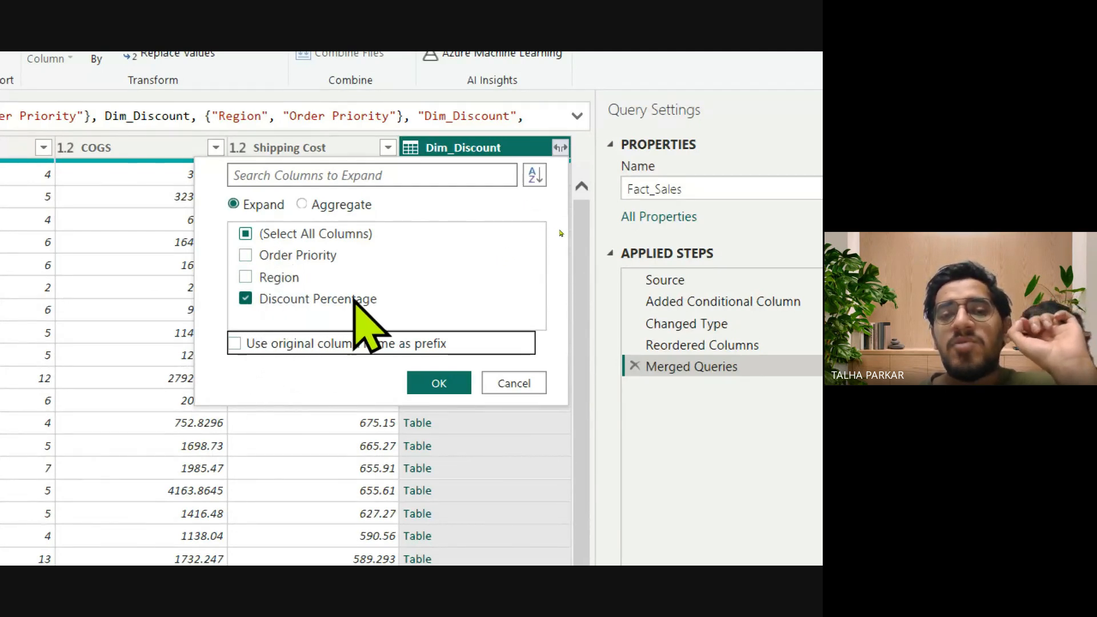
left_click(454, 389)
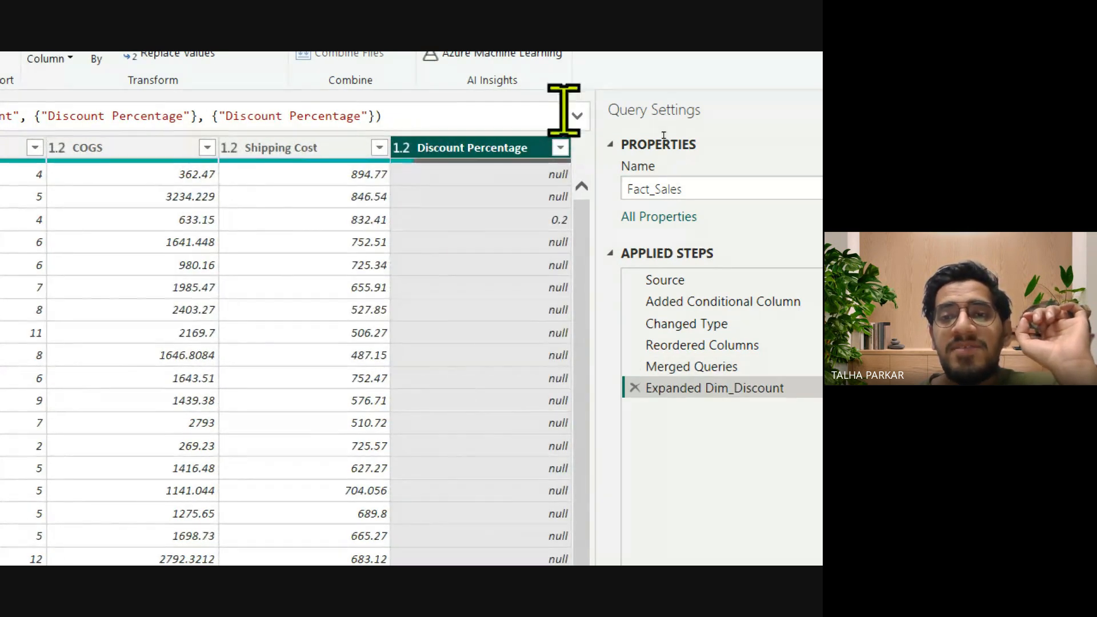
Examine the distinct Discount Percentage values in Fact_Sales and in Dim_Discount, leaving both columns unfiltered
left_click_drag(588, 245, 590, 530)
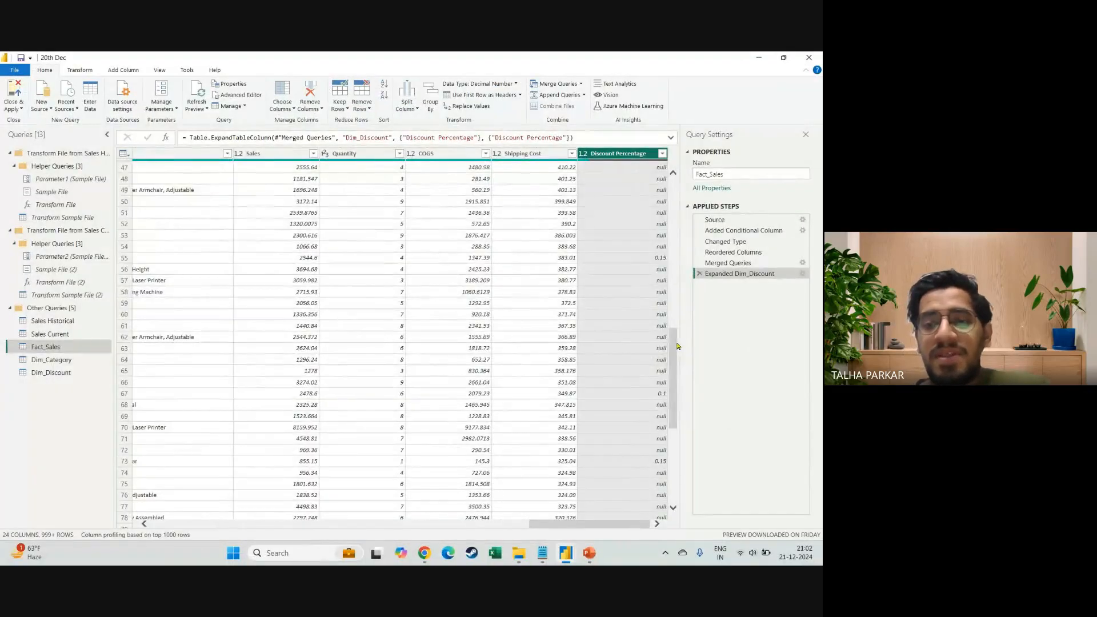
left_click_drag(675, 365, 675, 178)
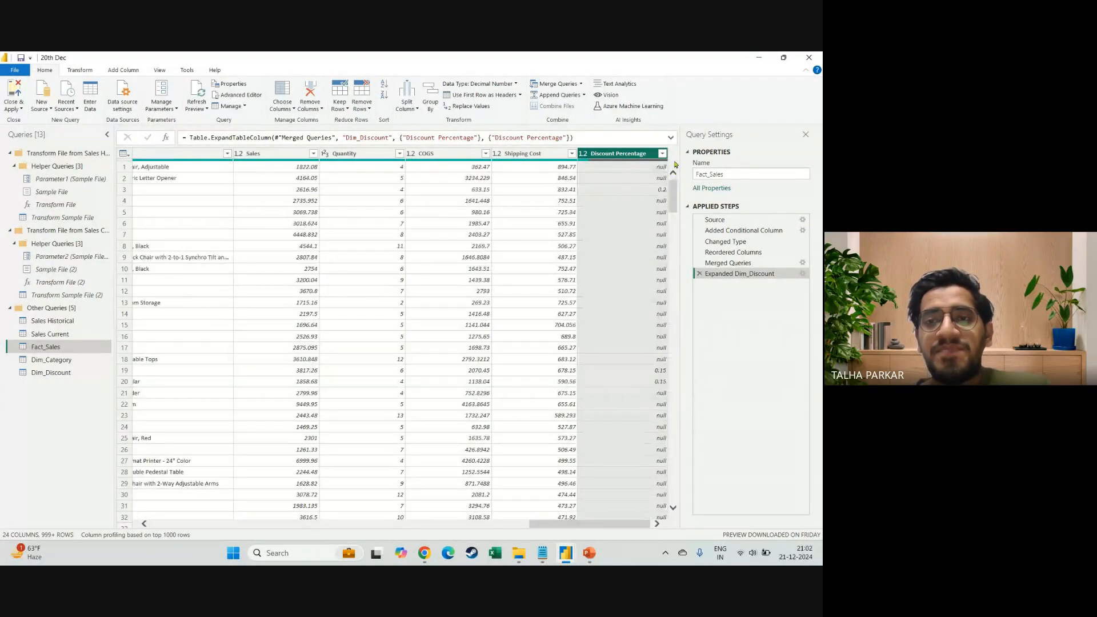
left_click(662, 153)
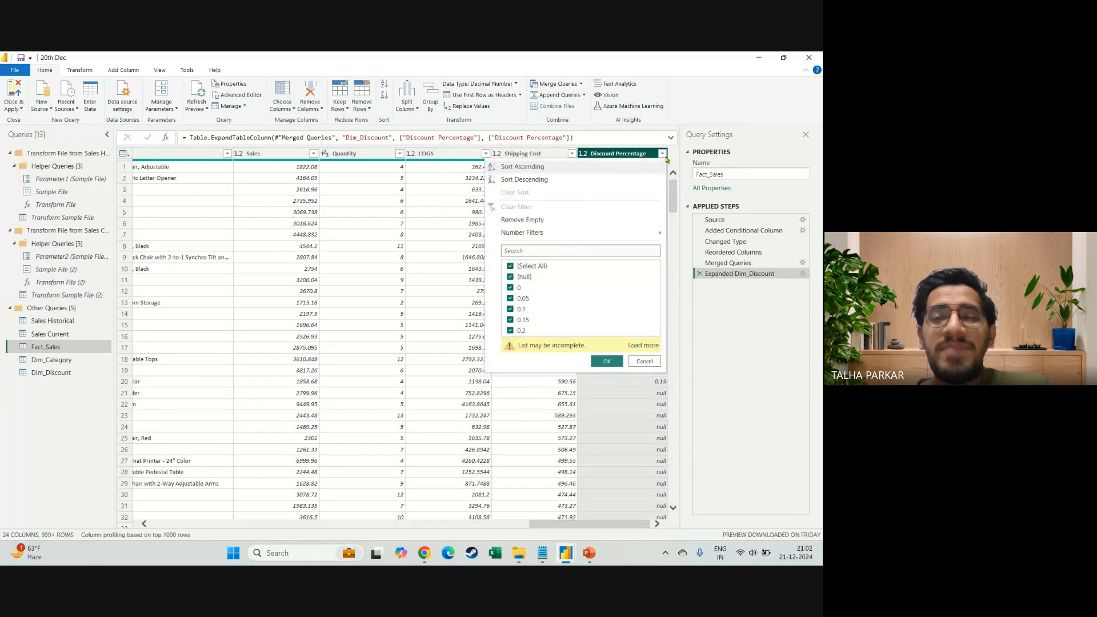
left_click(643, 345)
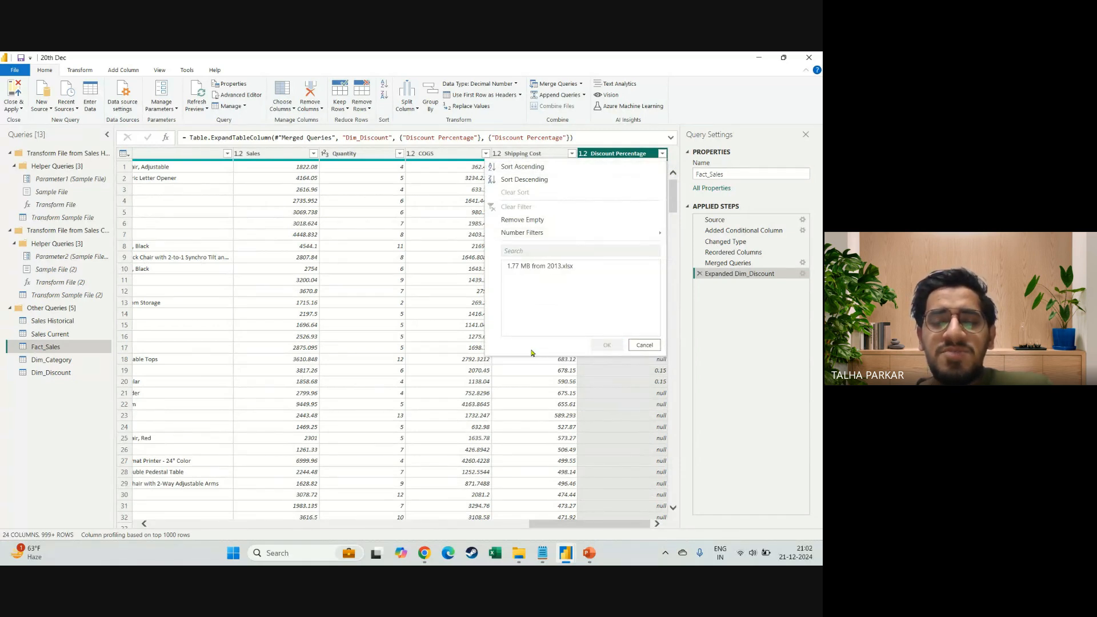
left_click(52, 372)
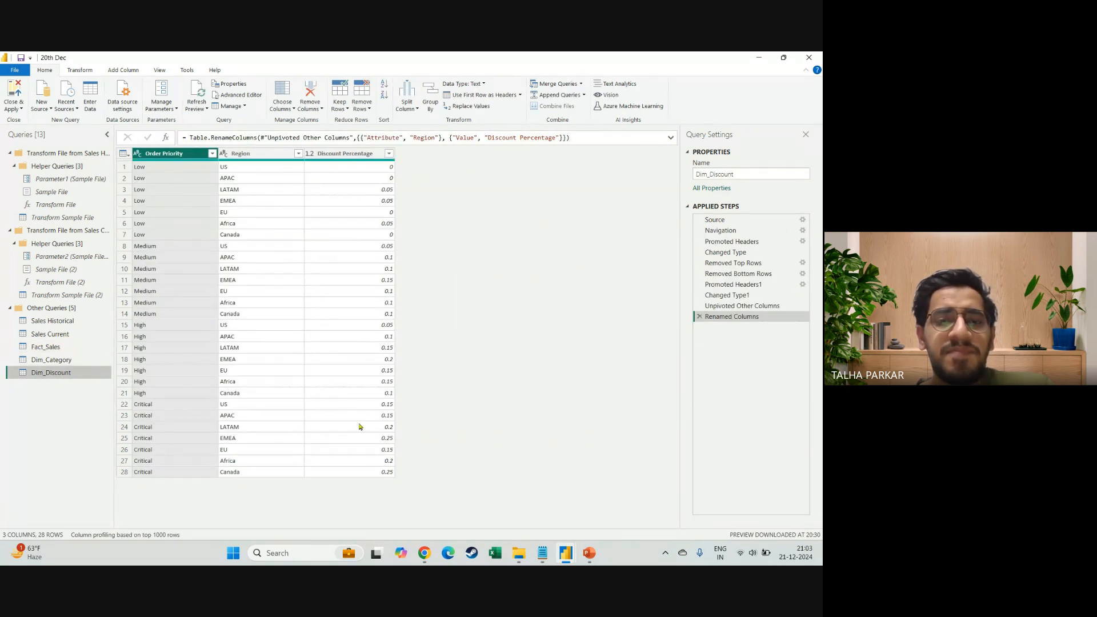
left_click(389, 153)
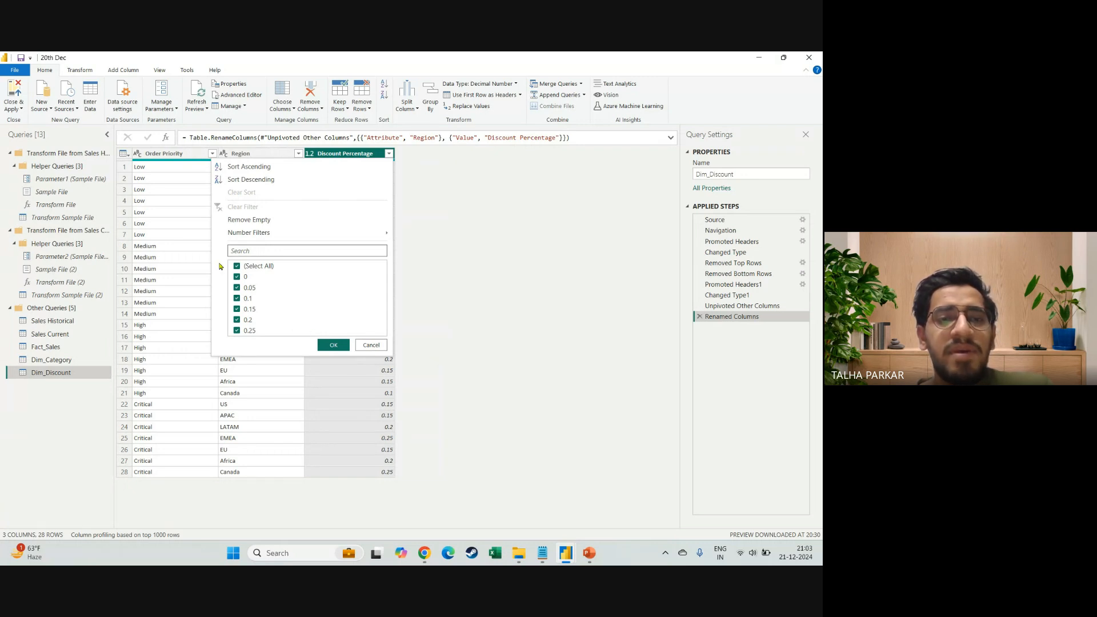
left_click(423, 269)
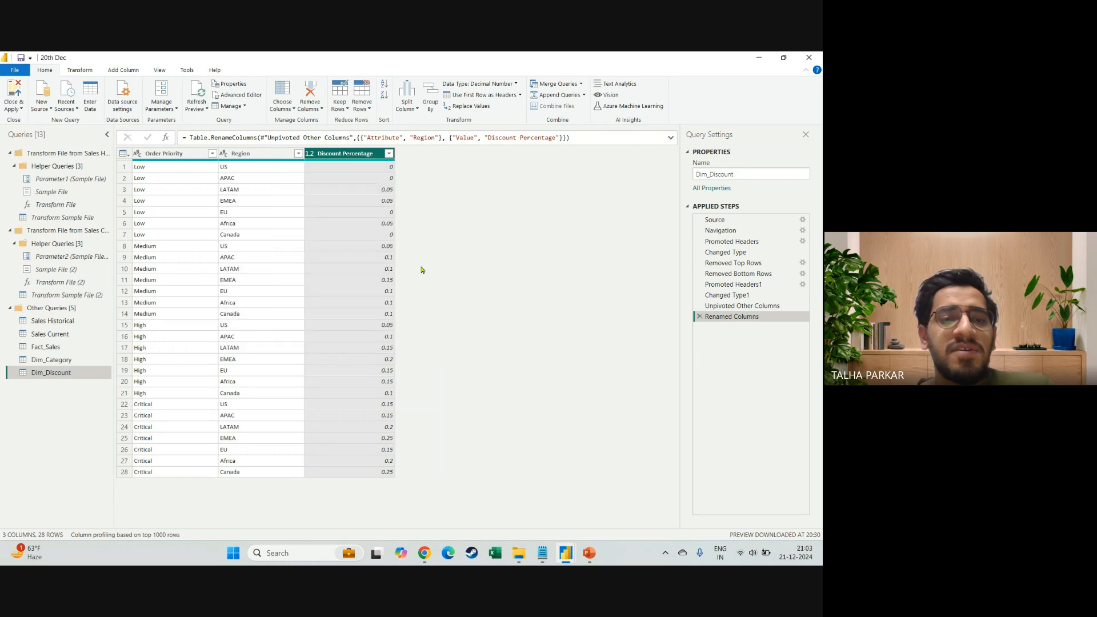
Filter Fact_Sales to the rows whose Discount Percentage is null
left_click(67, 359)
left_click(49, 347)
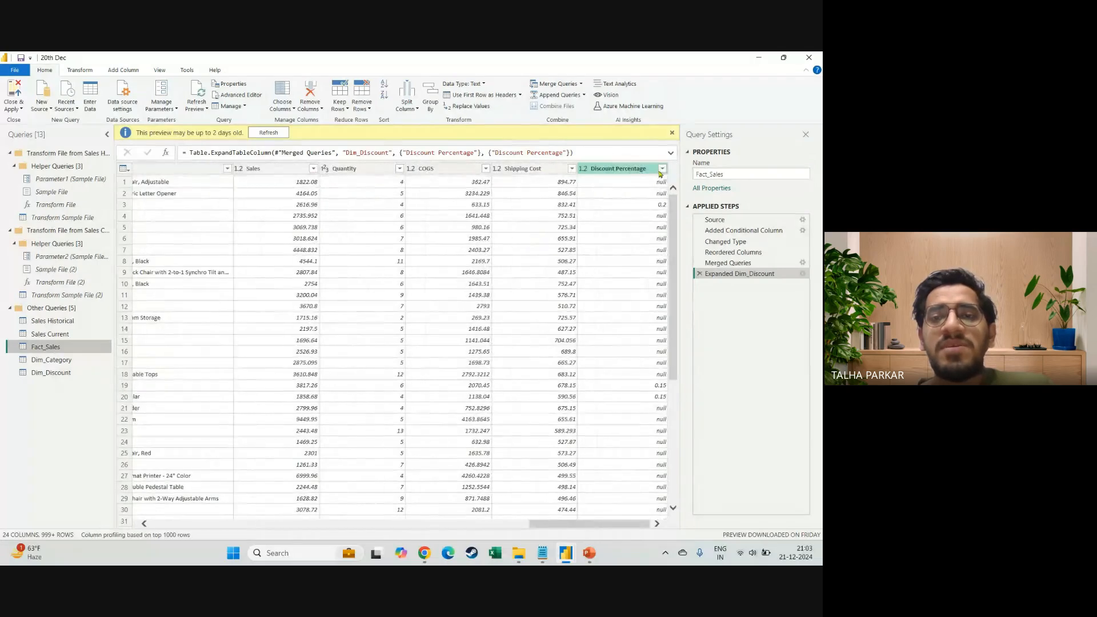
left_click(661, 169)
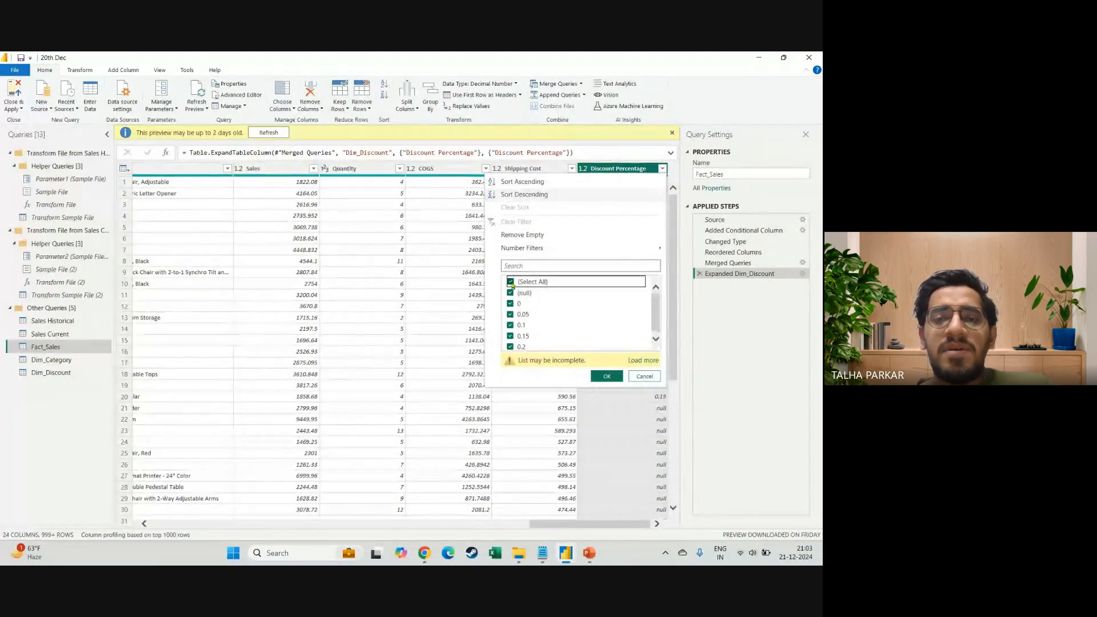
left_click(510, 293)
left_click(605, 376)
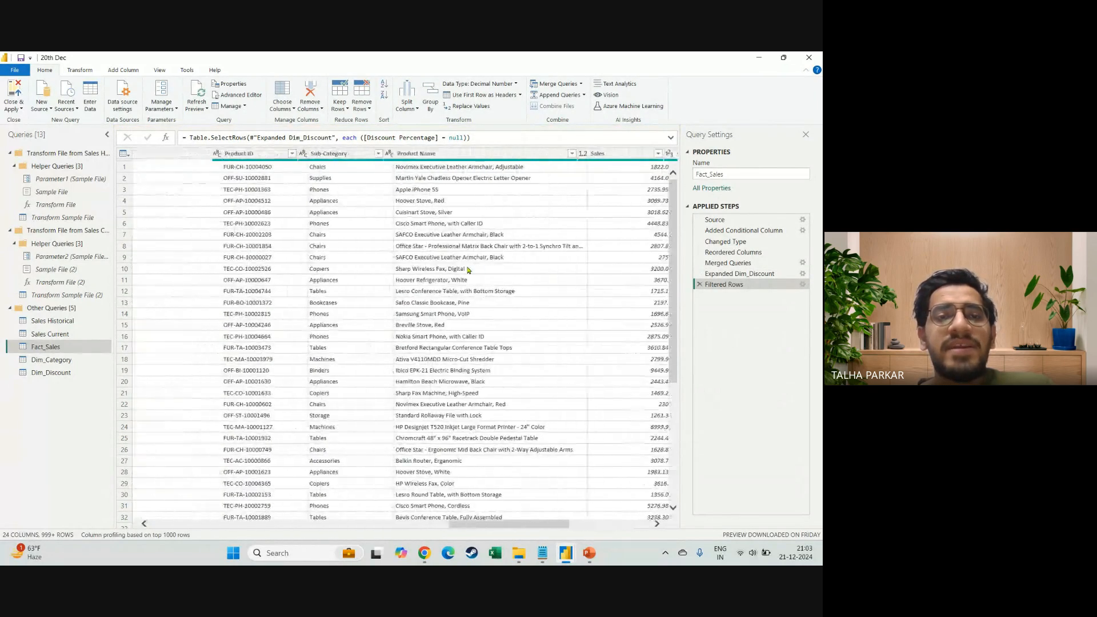
Examine the distinct Region values in Dim_Discount, leaving the column unfiltered
scroll(467, 269, "left", 5)
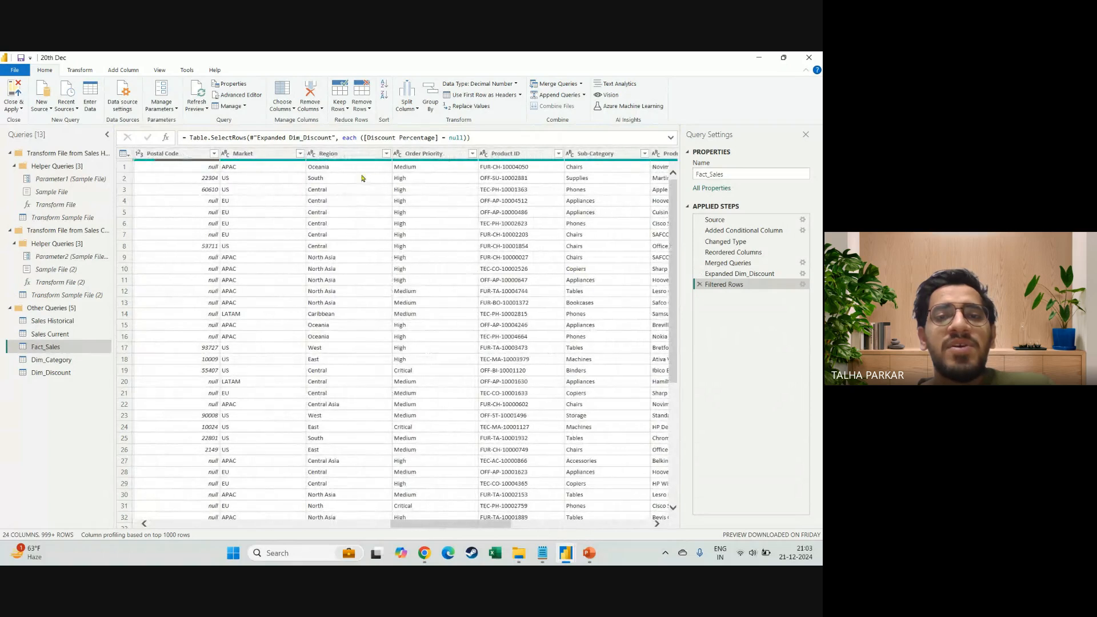
left_click(51, 372)
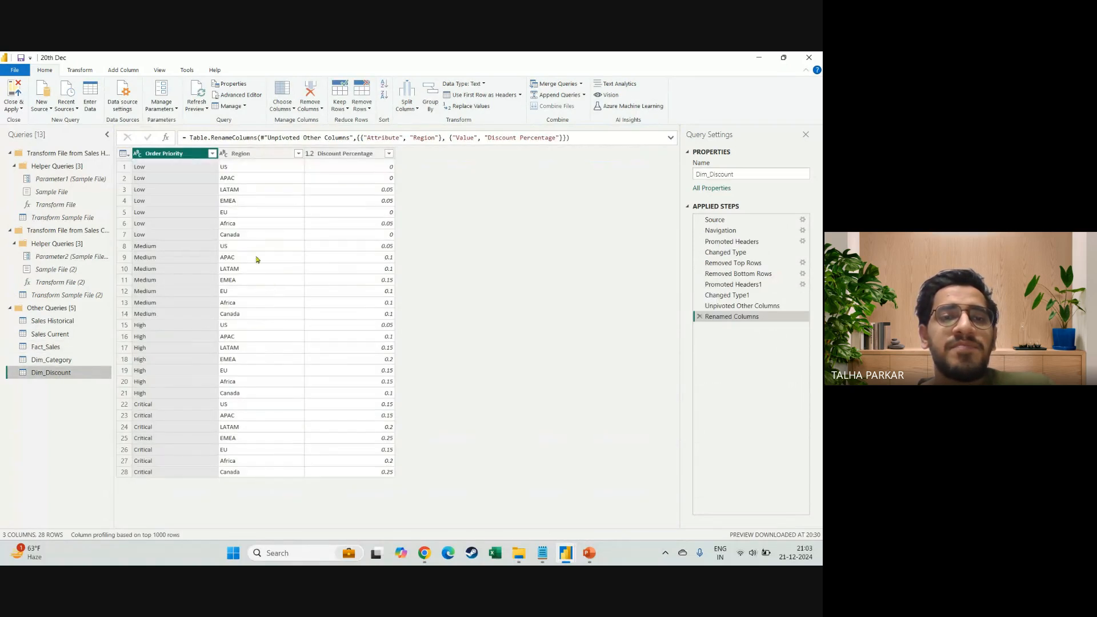
left_click(298, 154)
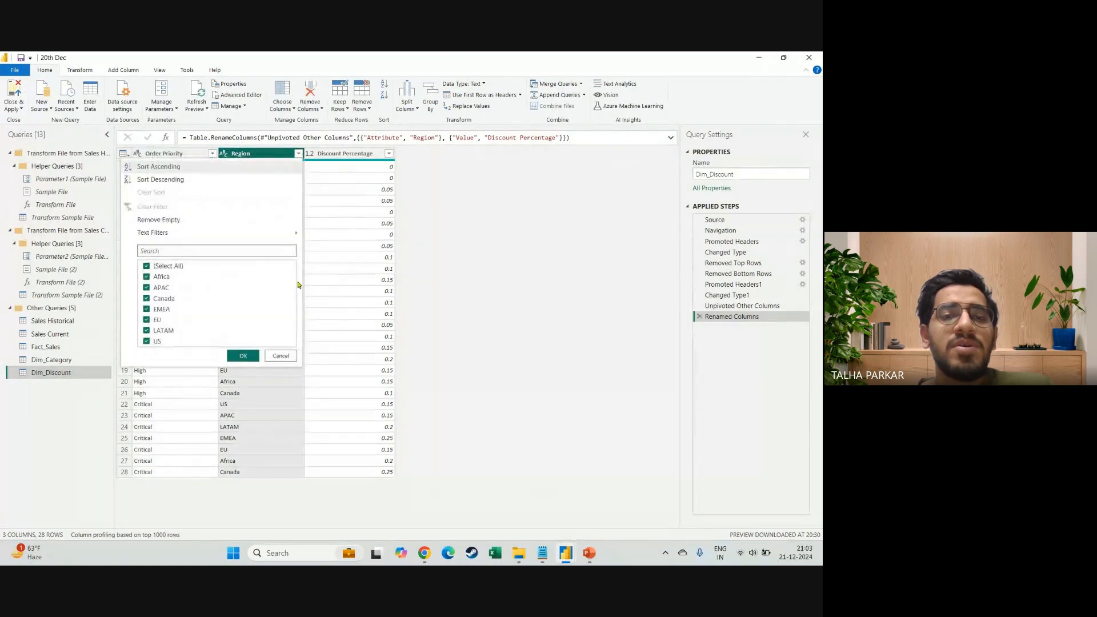
left_click(148, 267)
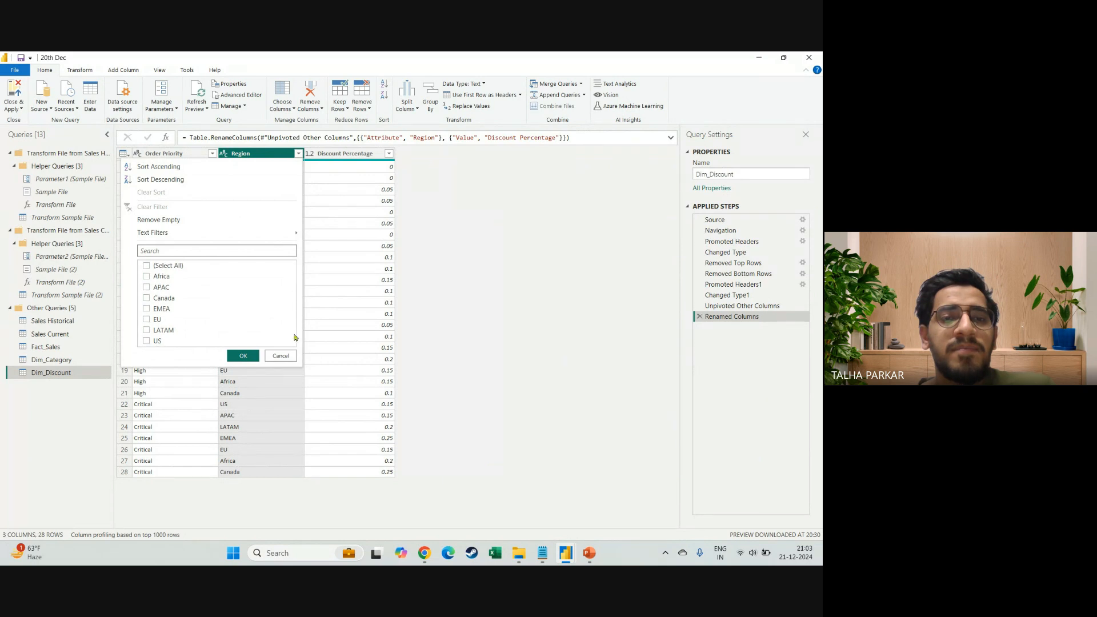
left_click(287, 312)
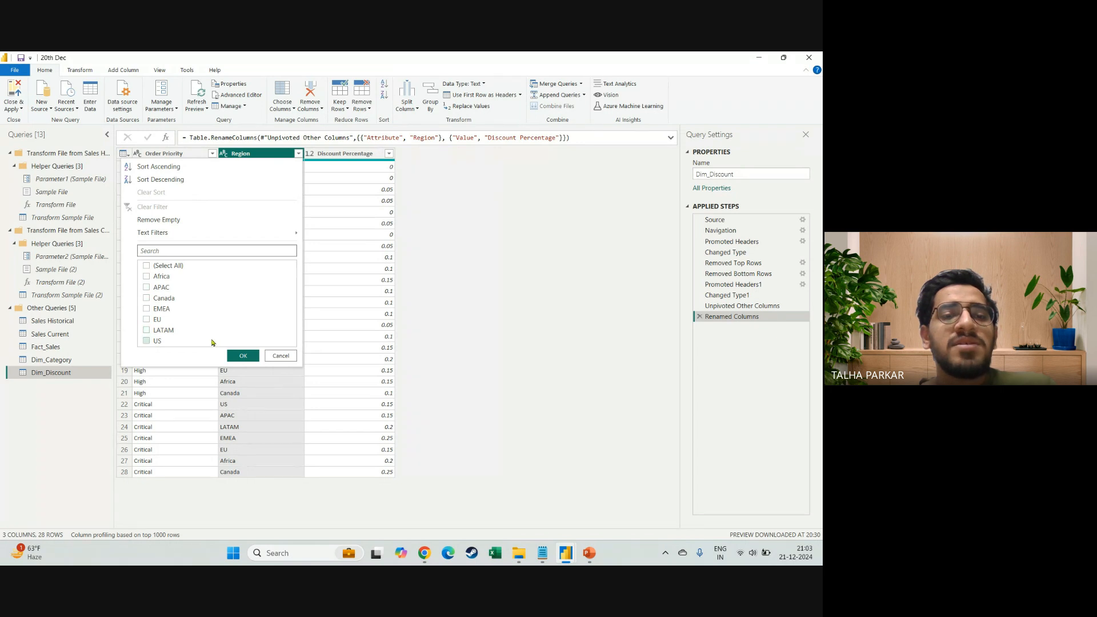
left_click(281, 356)
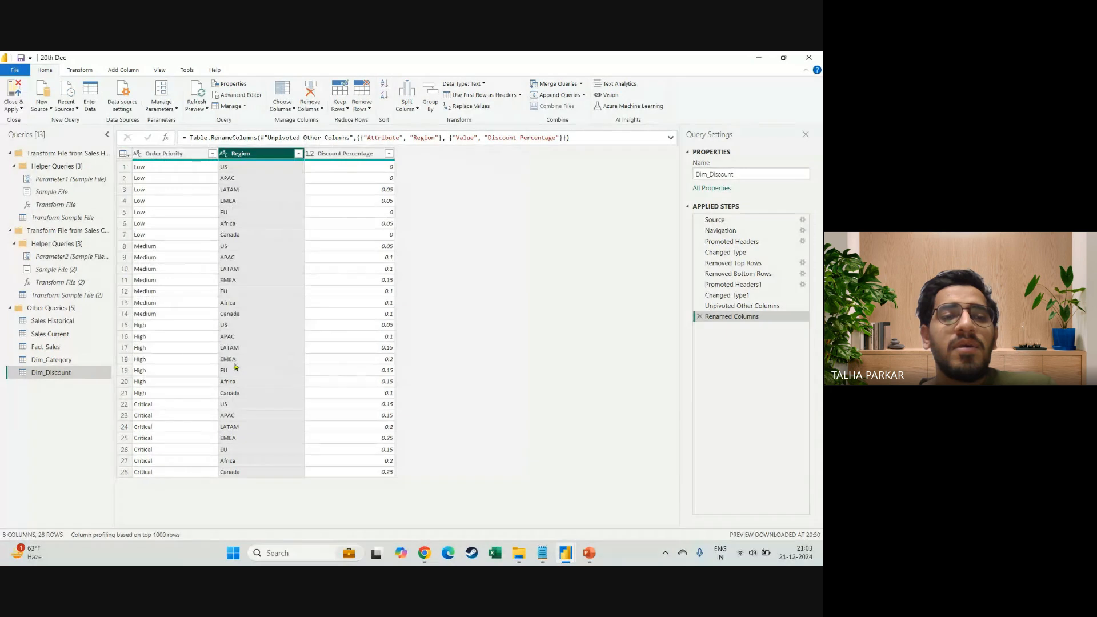
List the distinct Region values of the null-discount rows in Fact_Sales and capture a screenshot of that list
left_click(69, 359)
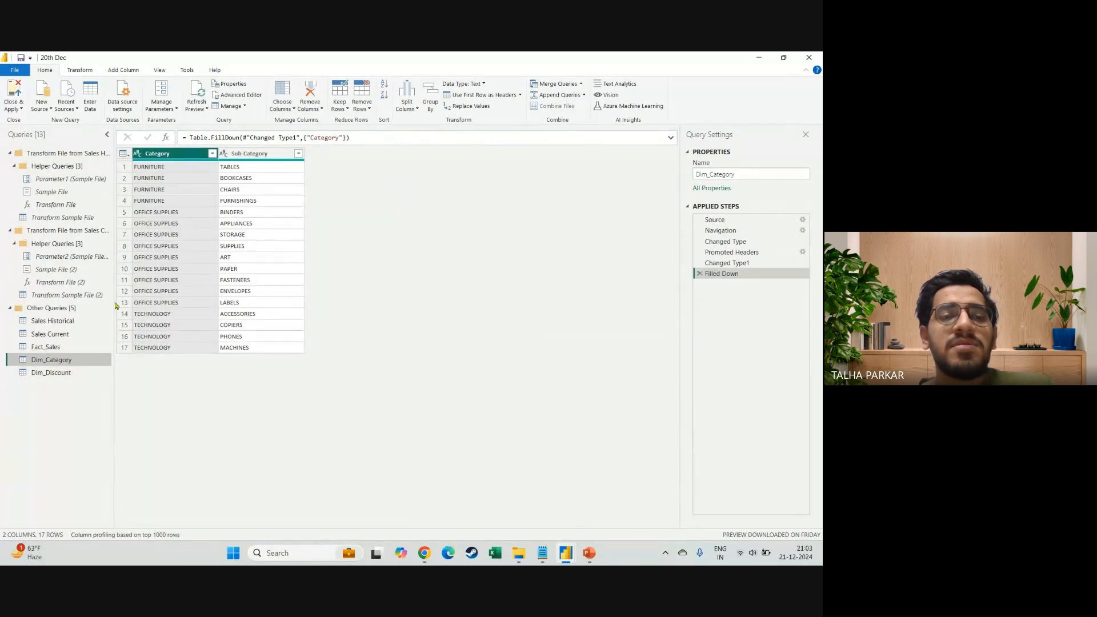
left_click(49, 346)
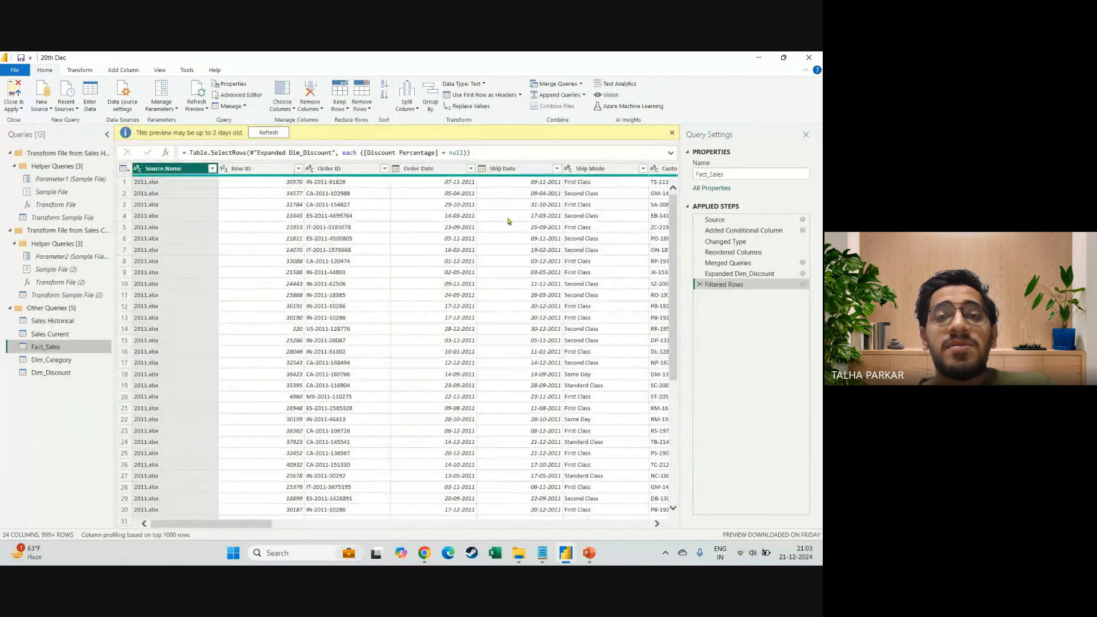
scroll(509, 221, "right", 10)
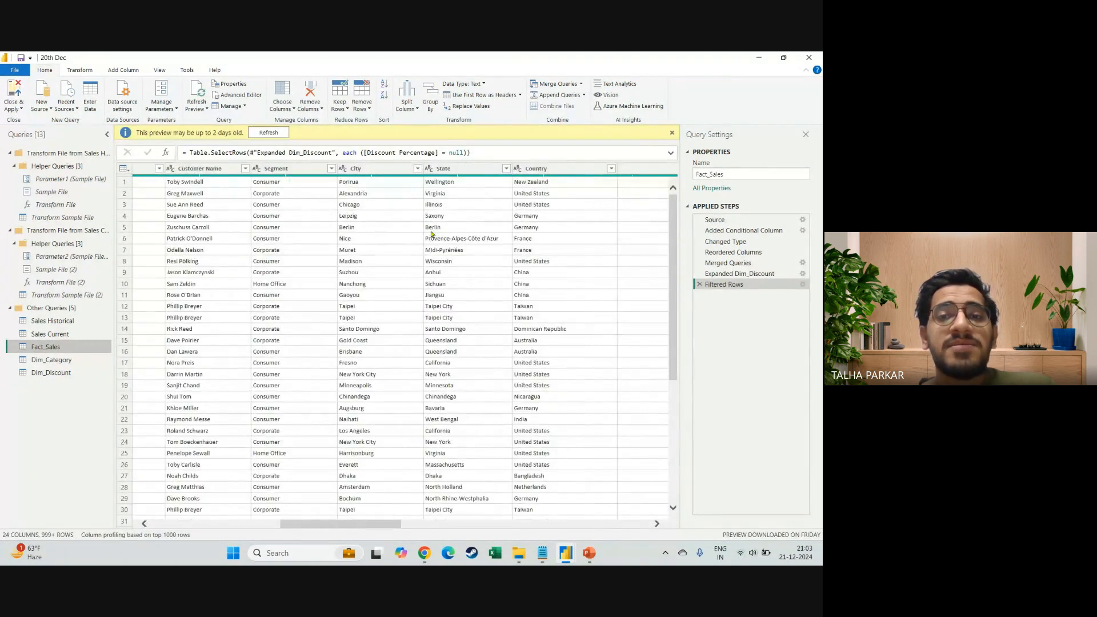
scroll(431, 233, "right", 8)
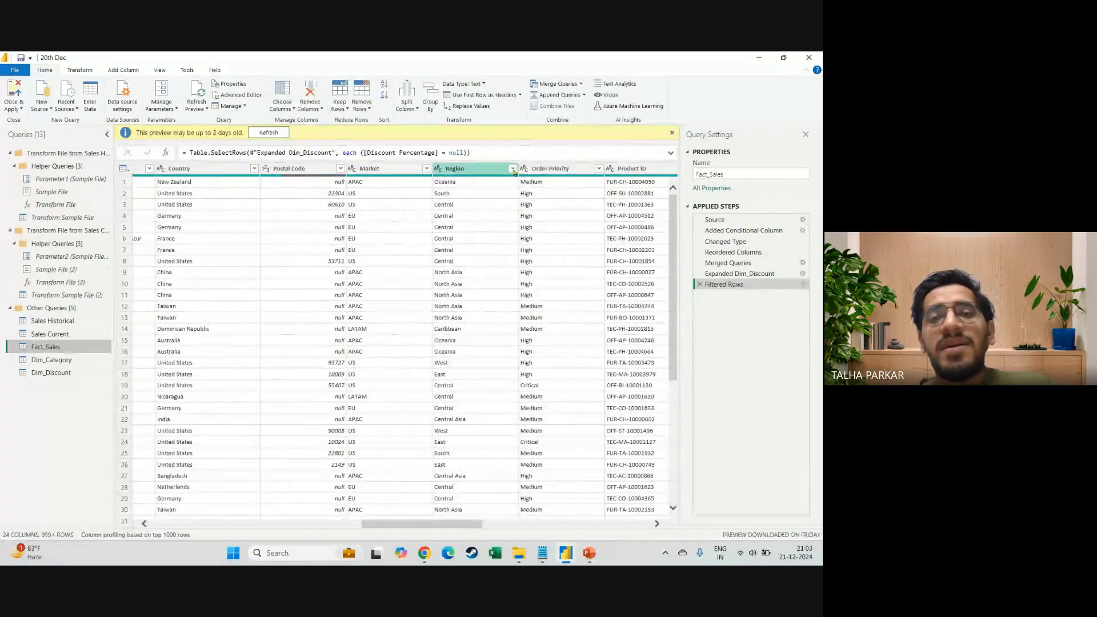
left_click(513, 169)
left_click(503, 405)
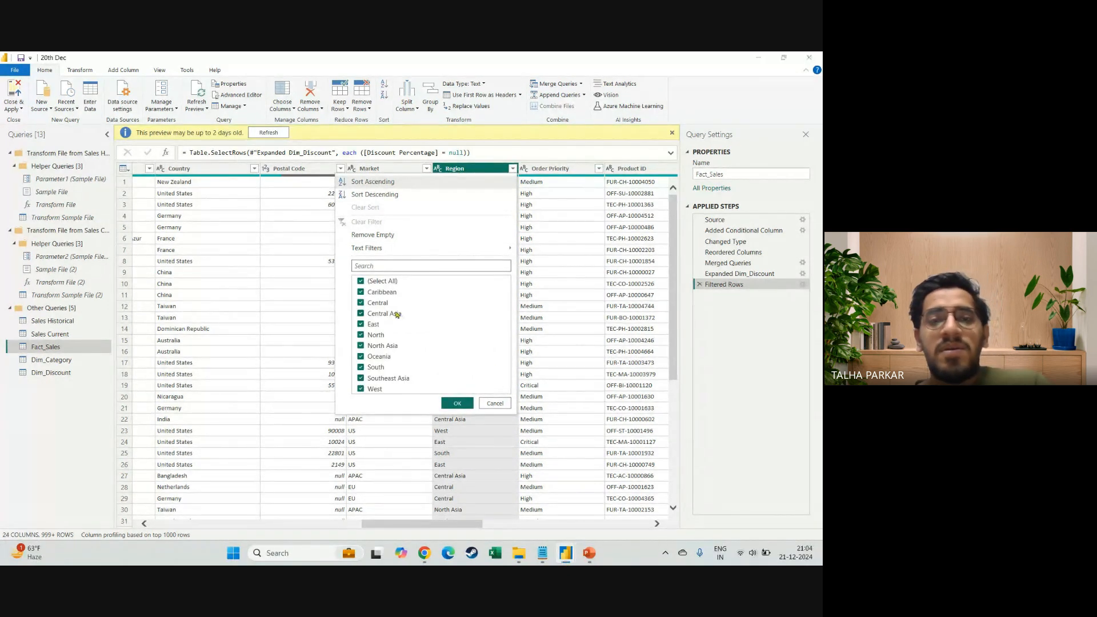
key("super+shift+s")
left_click_drag(344, 269, 519, 422)
Switch to PowerPoint, create a new presentation and delete the title and subtitle placeholders from its slide
left_click(589, 553)
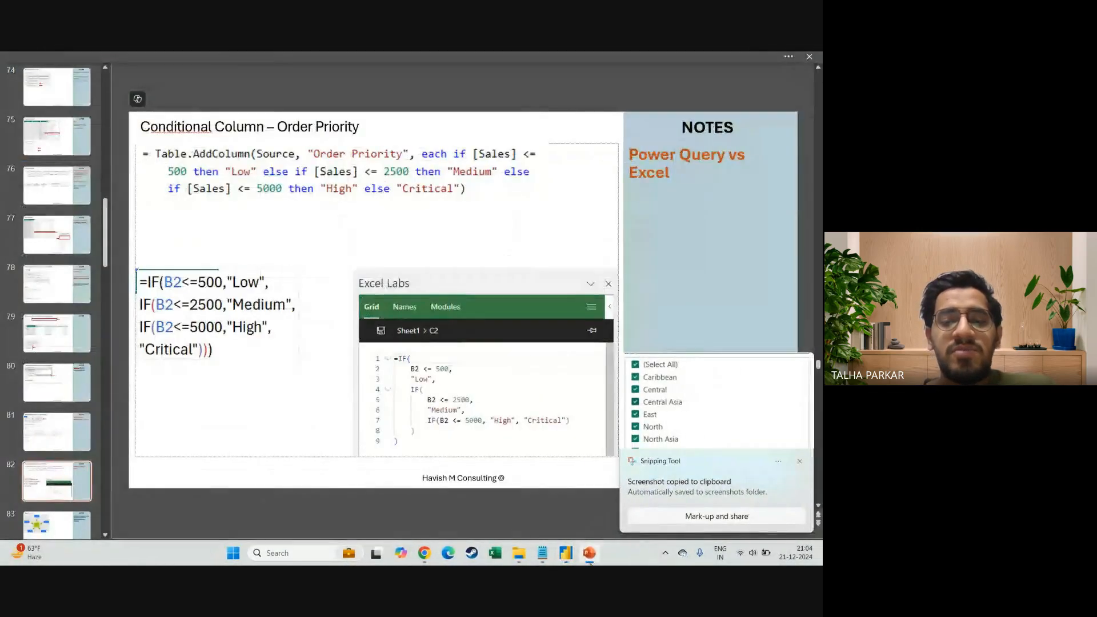
key("ctrl+n")
left_click(230, 332)
key("ctrl+a")
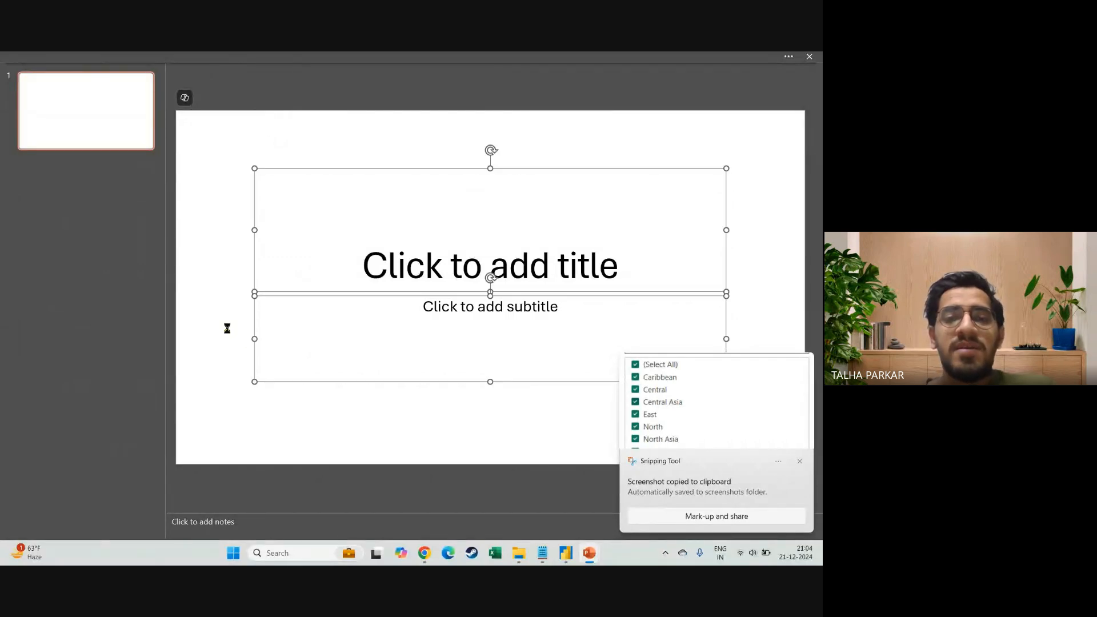
key("F12")
left_click(376, 289)
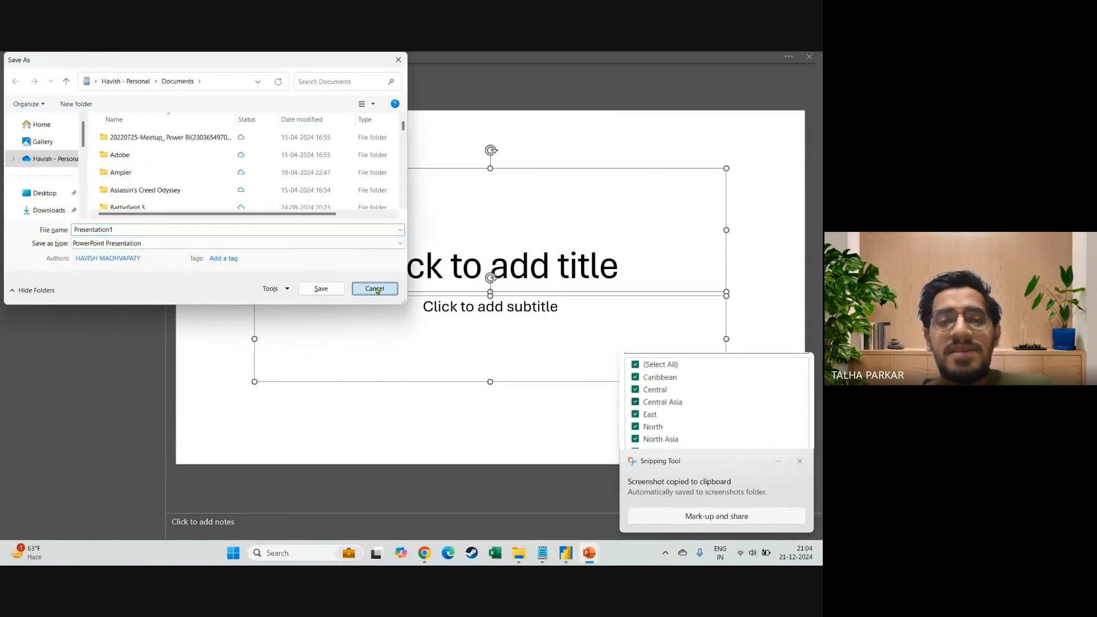
key("F12")
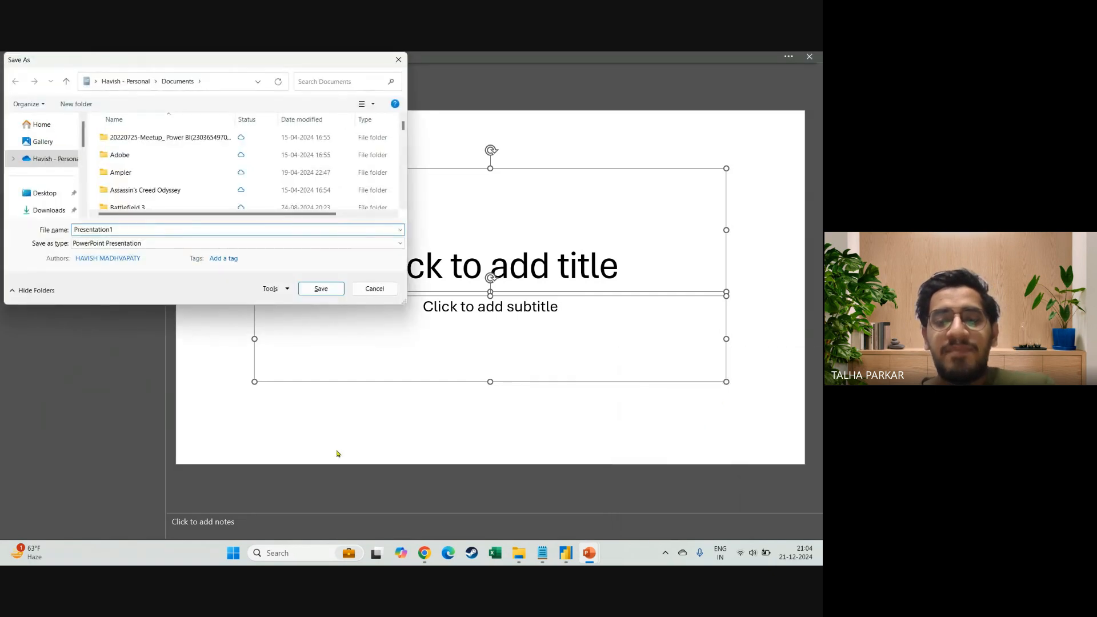
key("Escape")
key("F12")
key("Escape")
key("Delete")
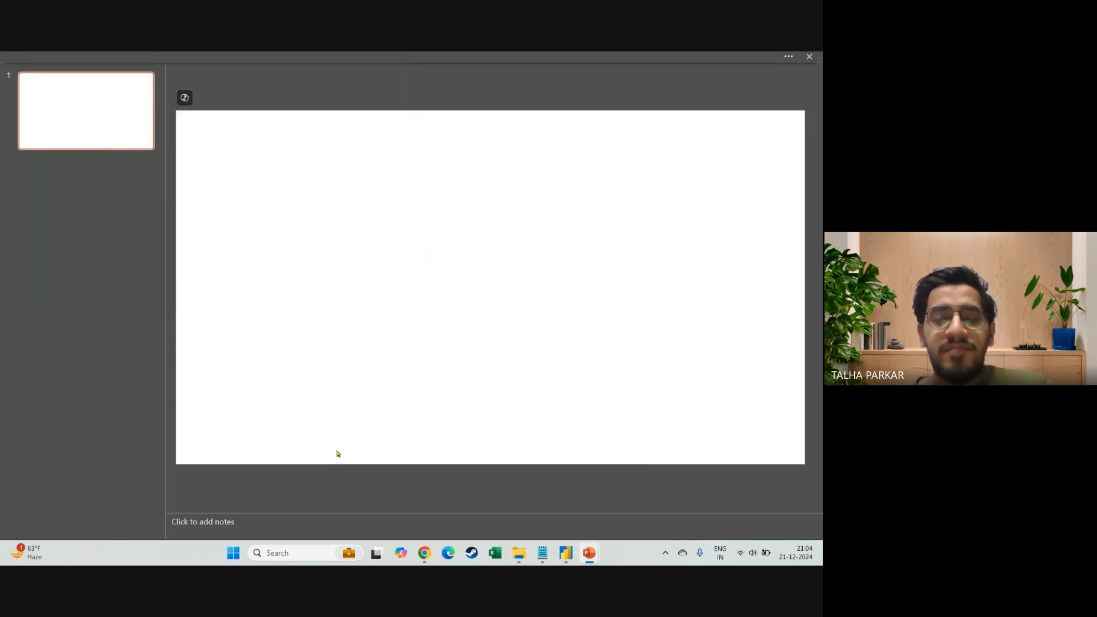
Paste the captured Region list onto the blank slide, place it in the left half and dismiss the design suggestions
key("ctrl+v")
left_click_drag(425, 295, 286, 298)
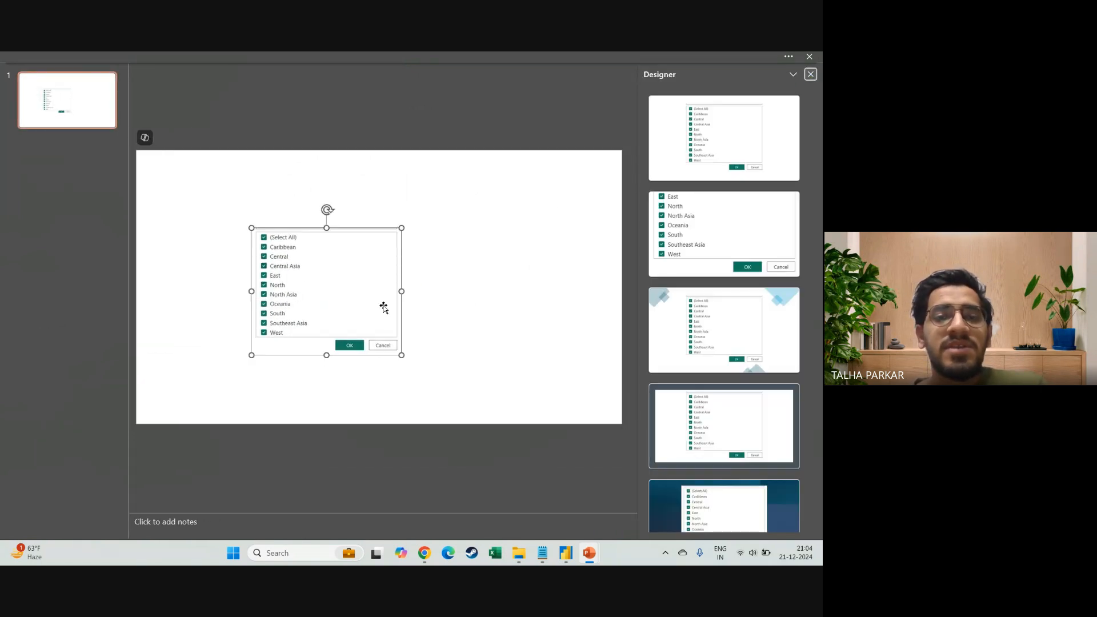
left_click(811, 74)
left_click_drag(368, 301, 331, 301)
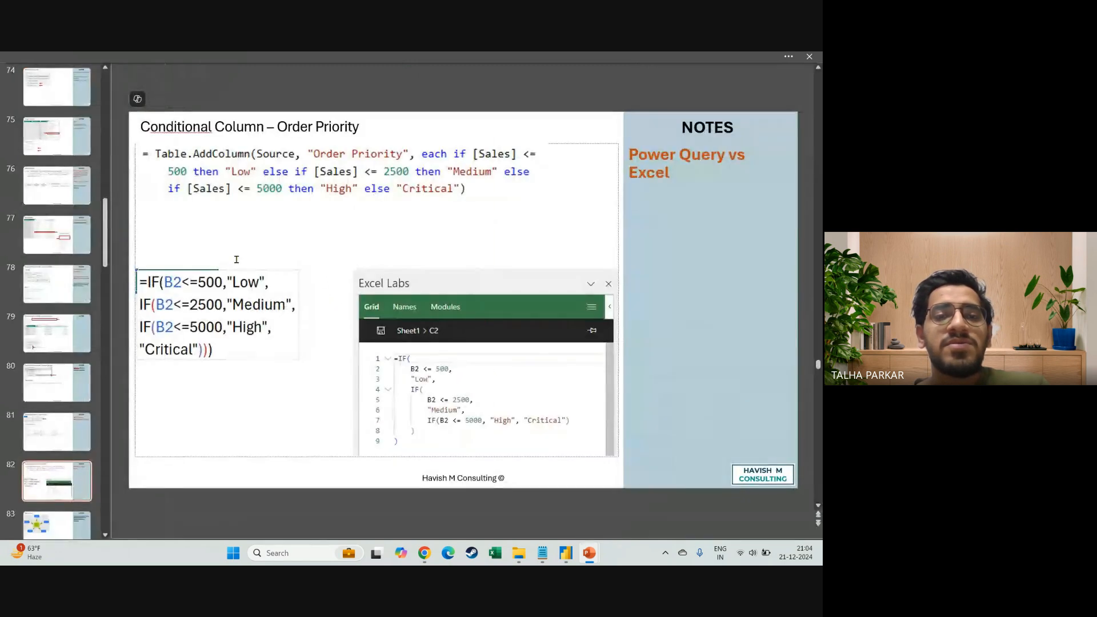
key("alt+Tab")
key("alt+Tab")
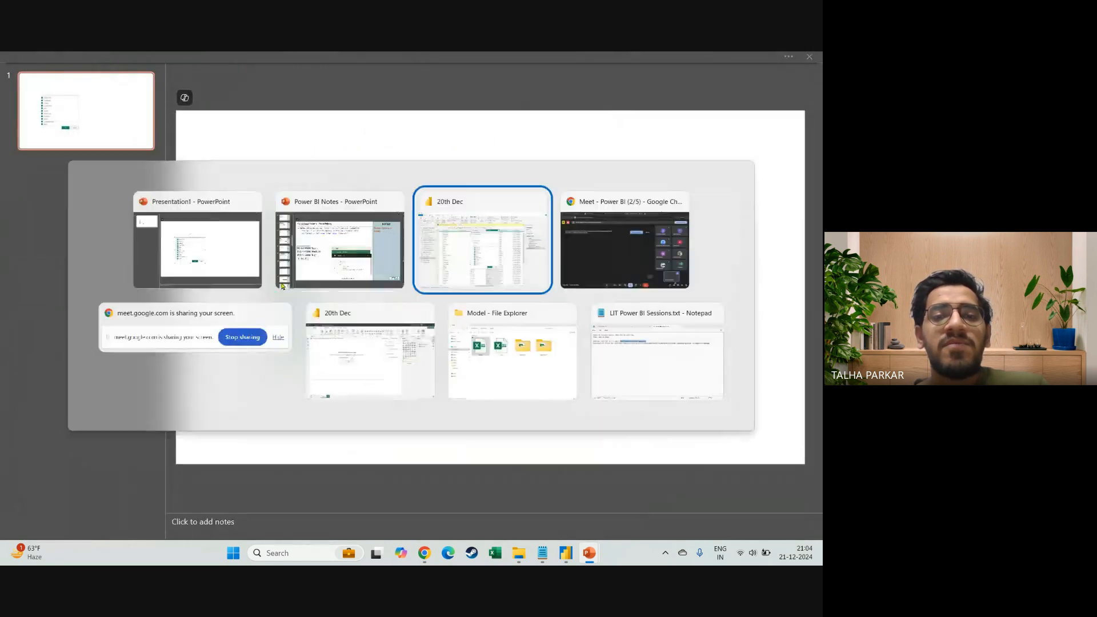
key("alt+Tab")
key("alt+Tab")
key("alt+Tab")
key("alt+Tab")
key("alt+Tab")
key("alt+Tab")
key("alt+Tab")
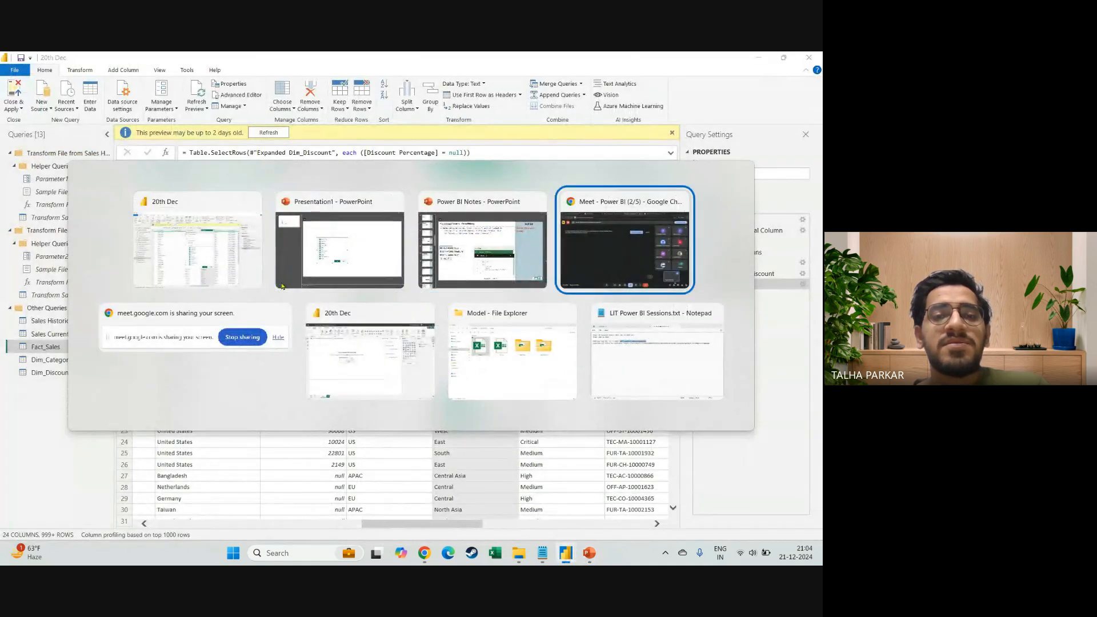
In the new presentation, add a text box reading "Fact_Sales" and "Region Column", widen it and place it above the pasted Region list
left_click(282, 285)
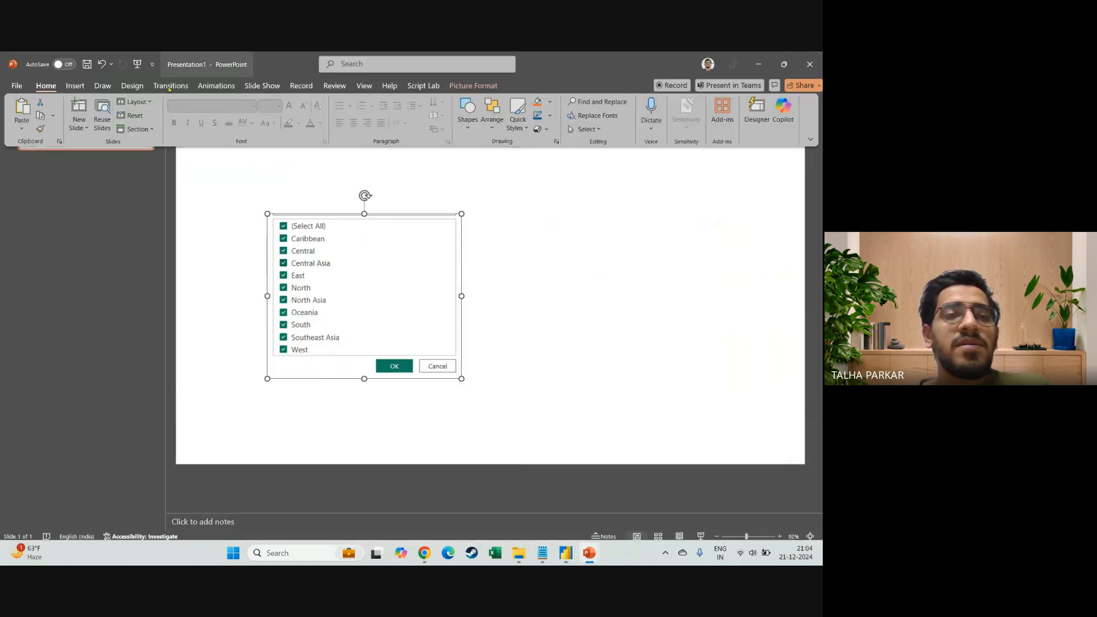
left_click(532, 114)
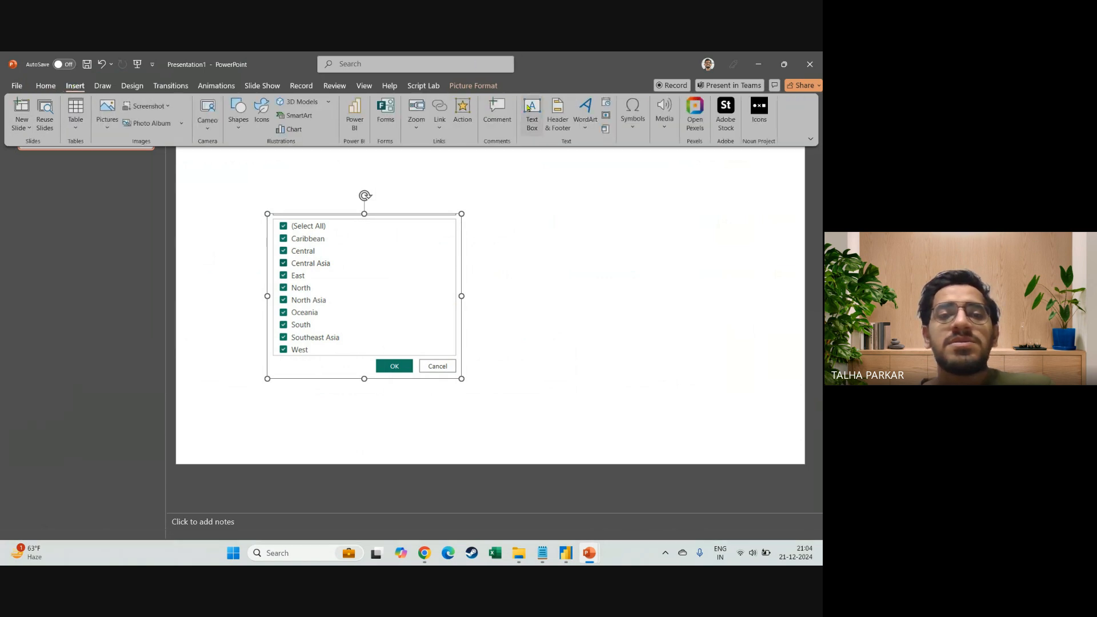
type("Fact_")
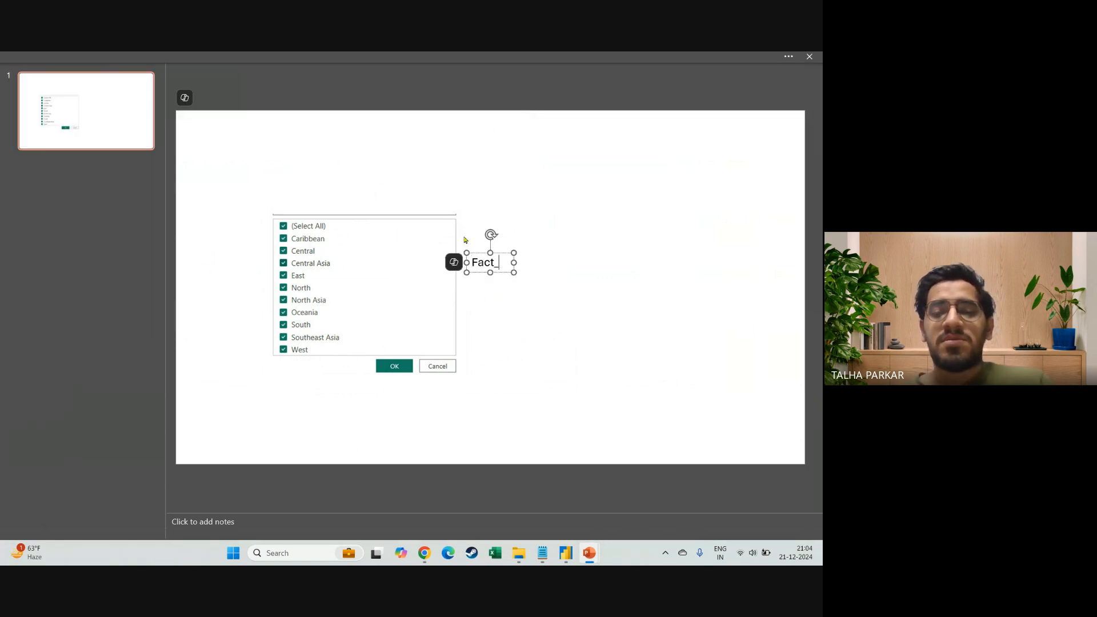
type("Sales")
key("Return")
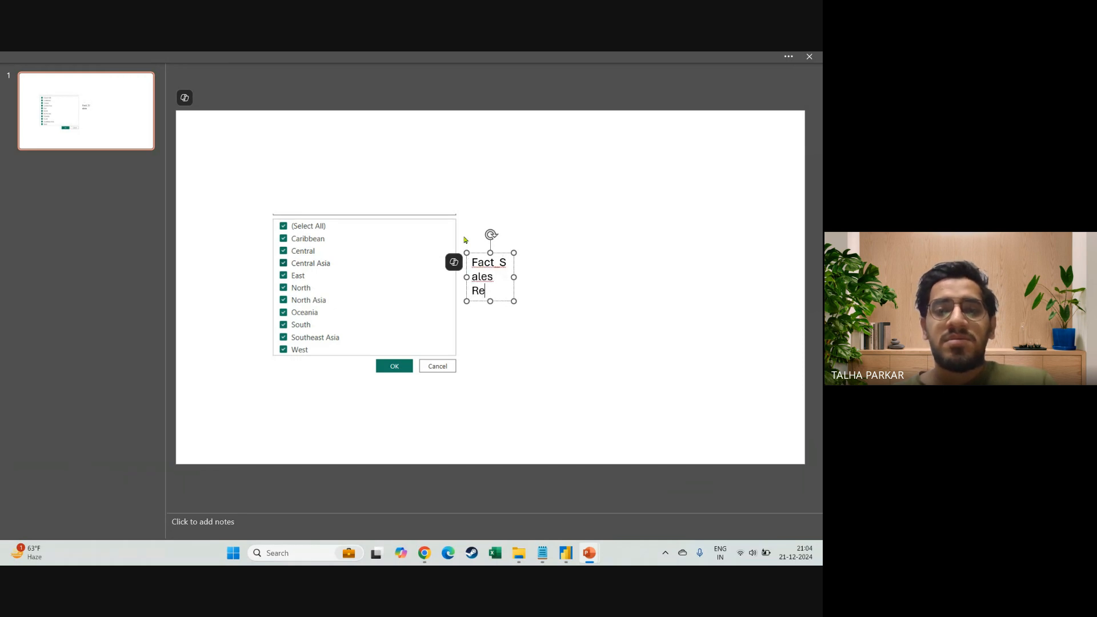
key("Return")
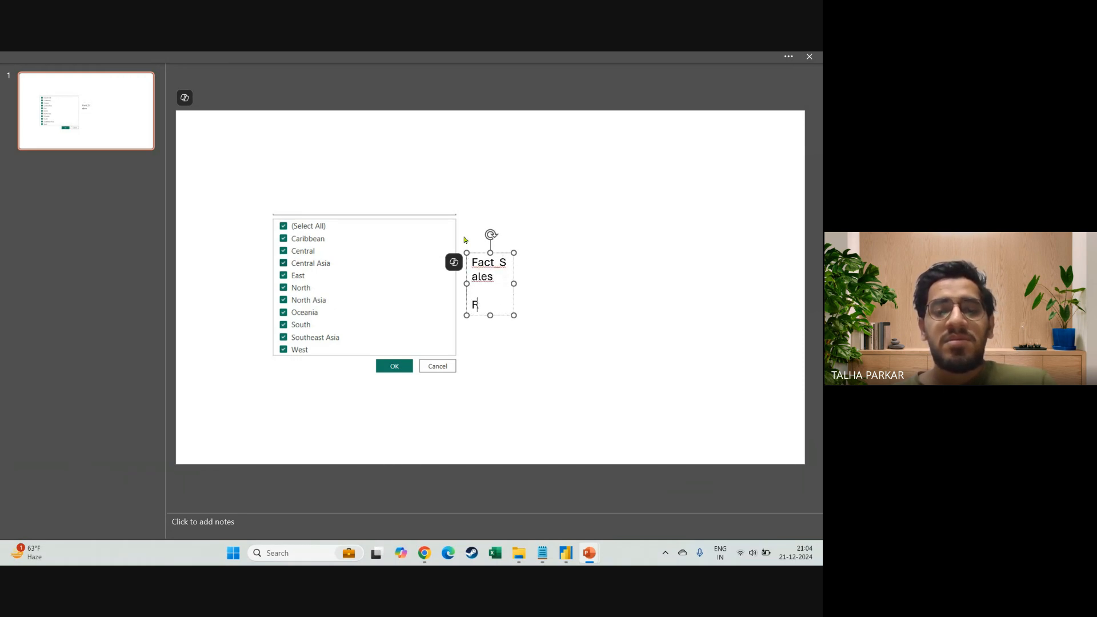
type("Region Colum")
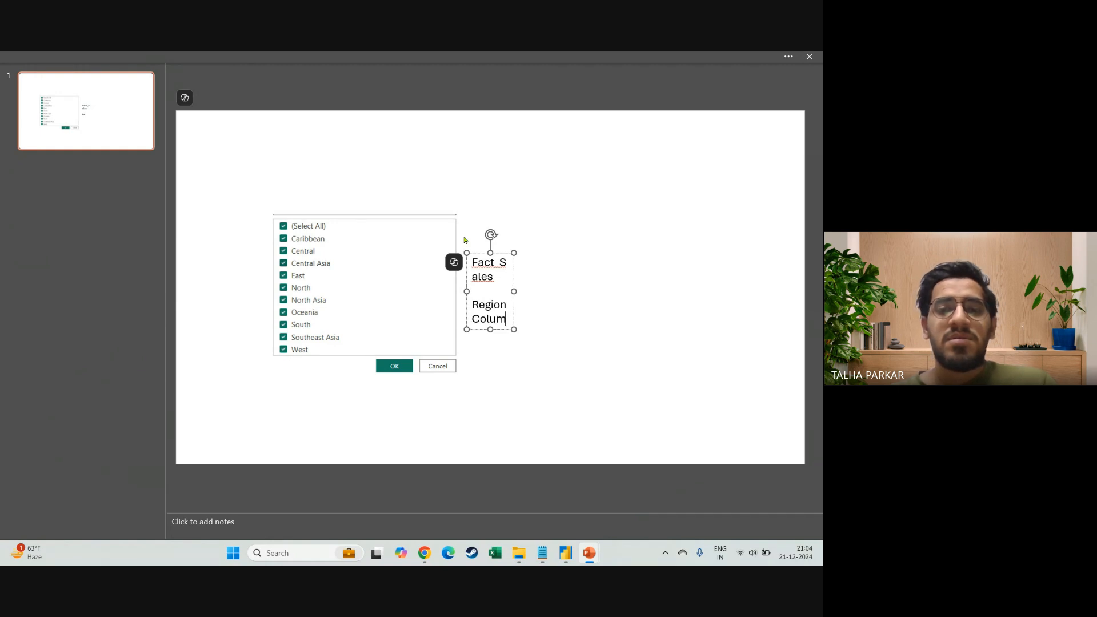
type("ns")
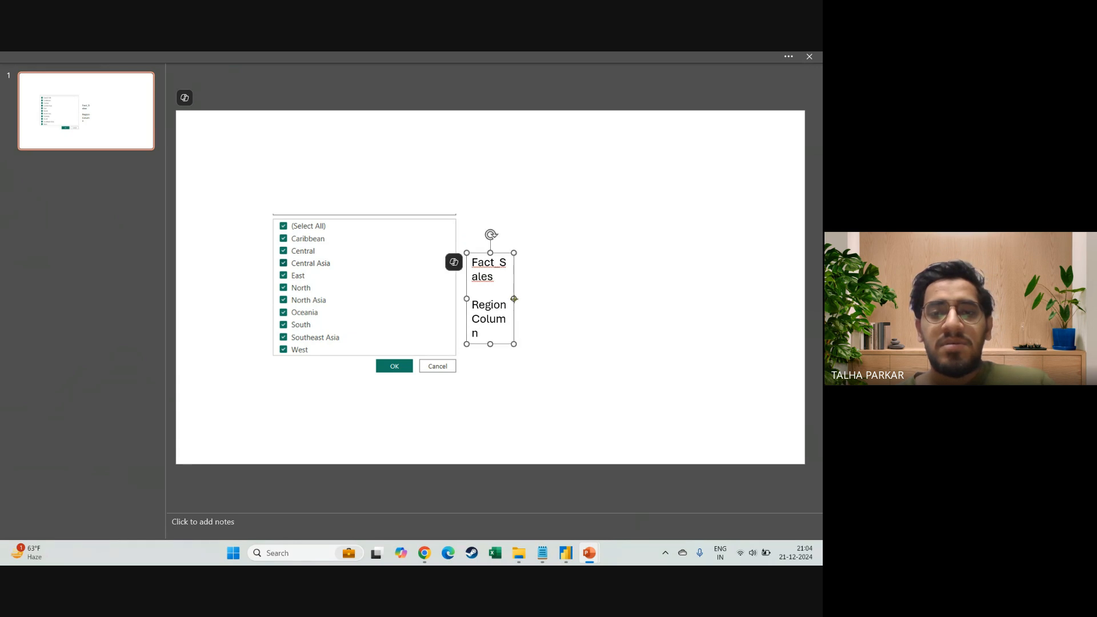
left_click_drag(513, 298, 363, 225)
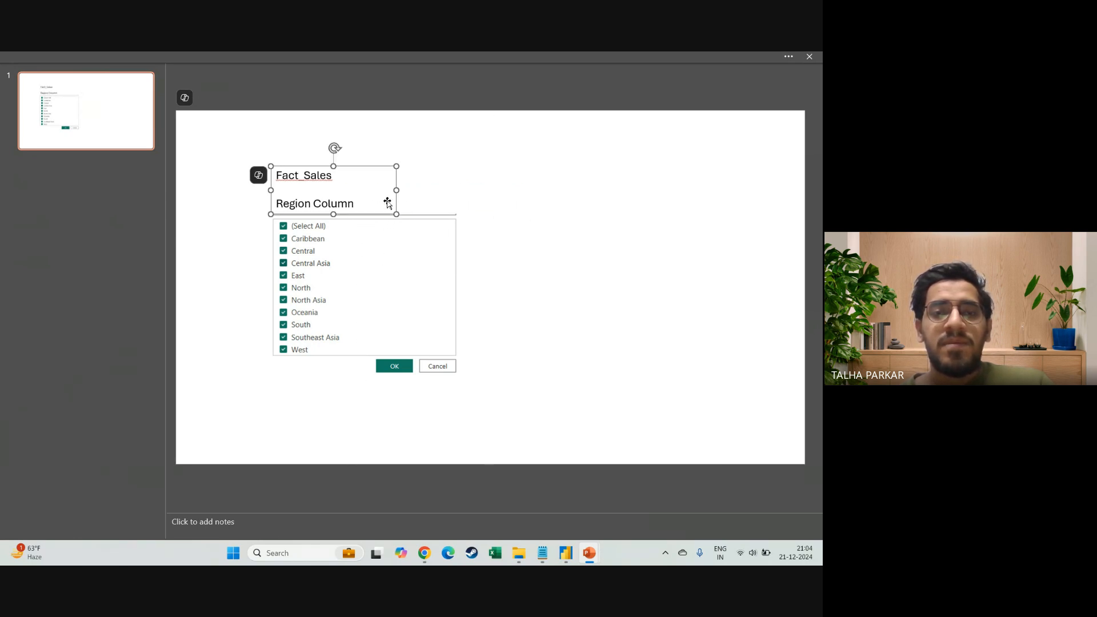
key("shift")
key("shift")
key("shift")
key("shift")
key("shift")
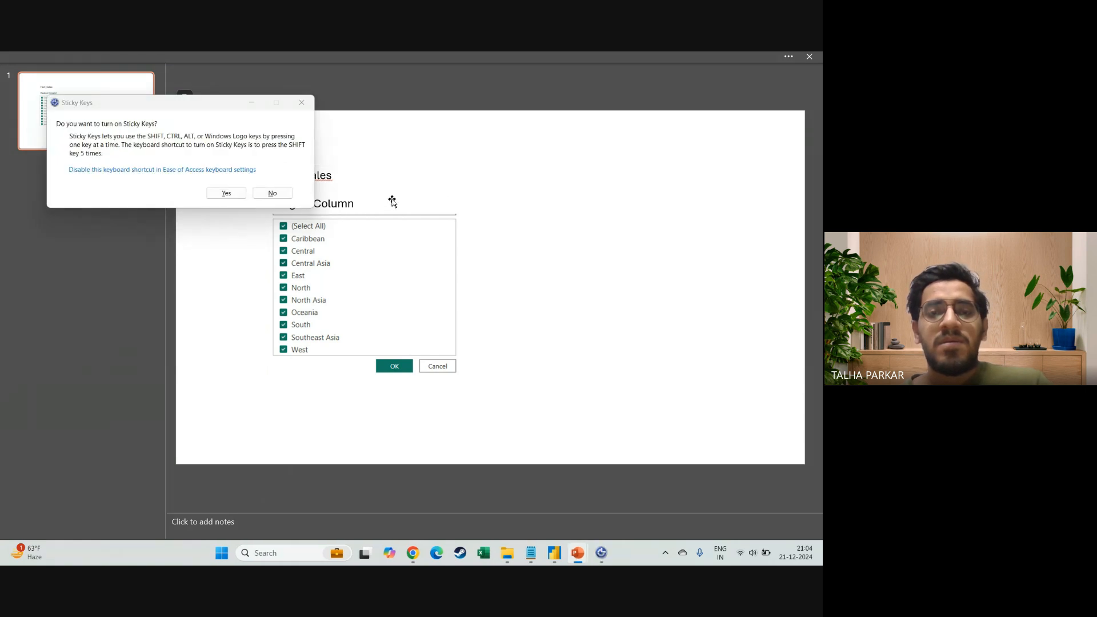
left_click(392, 200)
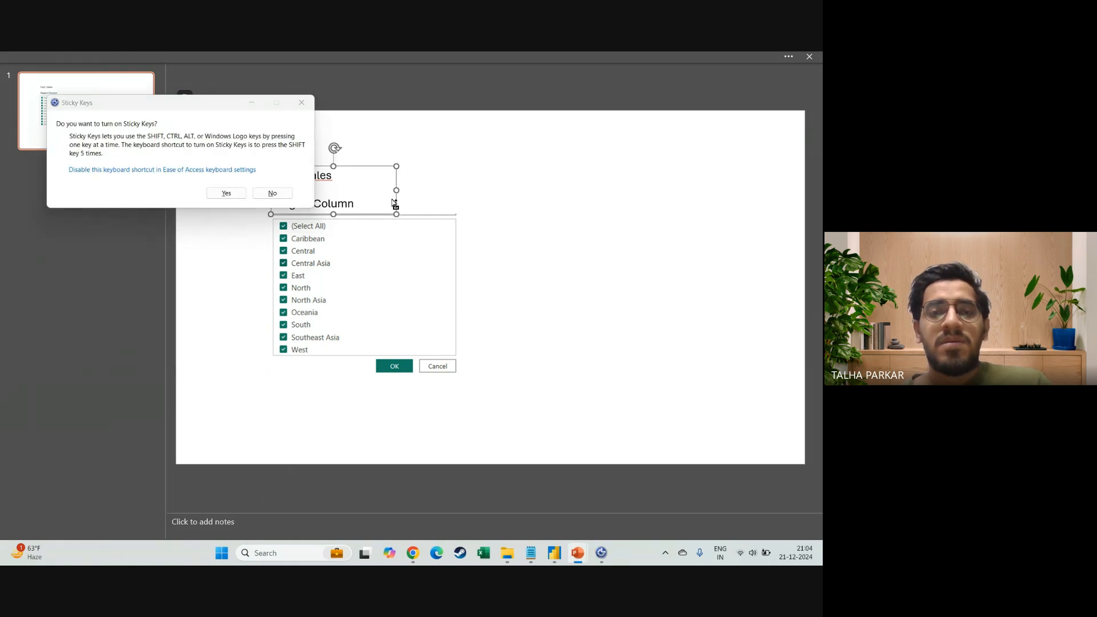
left_click(272, 193)
Reposition the Fact_Sales Region Column text box horizontally on the slide
left_click_drag(395, 203, 620, 189)
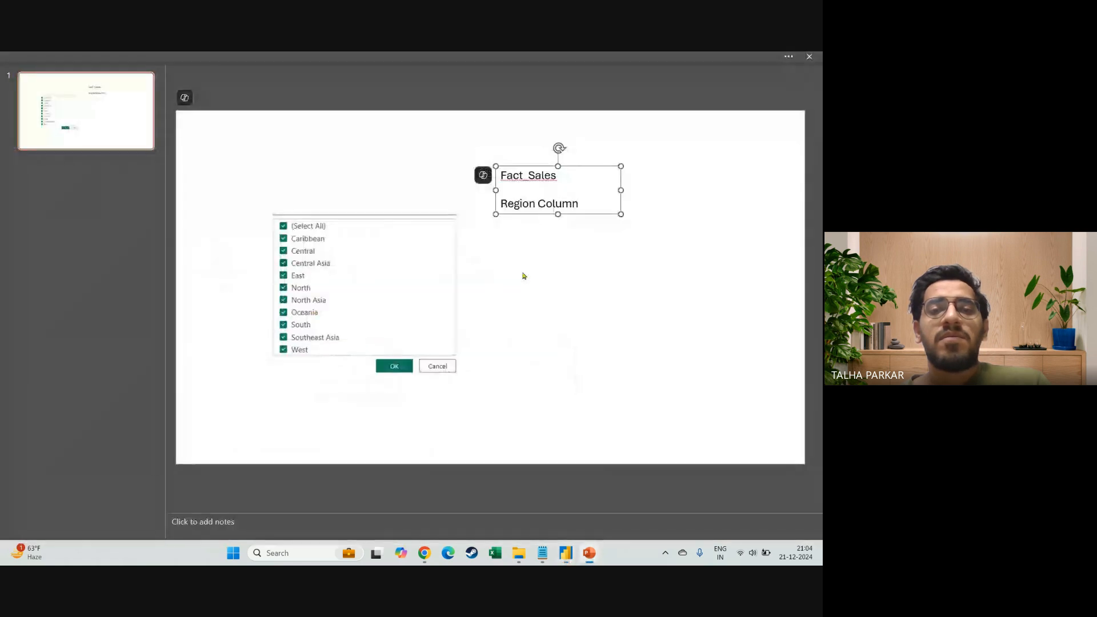
left_click_drag(625, 212, 402, 214)
left_click_drag(542, 210, 619, 208)
Switch to Power Query Editor, list the distinct Region values in Dim_Discount and capture a screenshot of that list
key("alt+Tab")
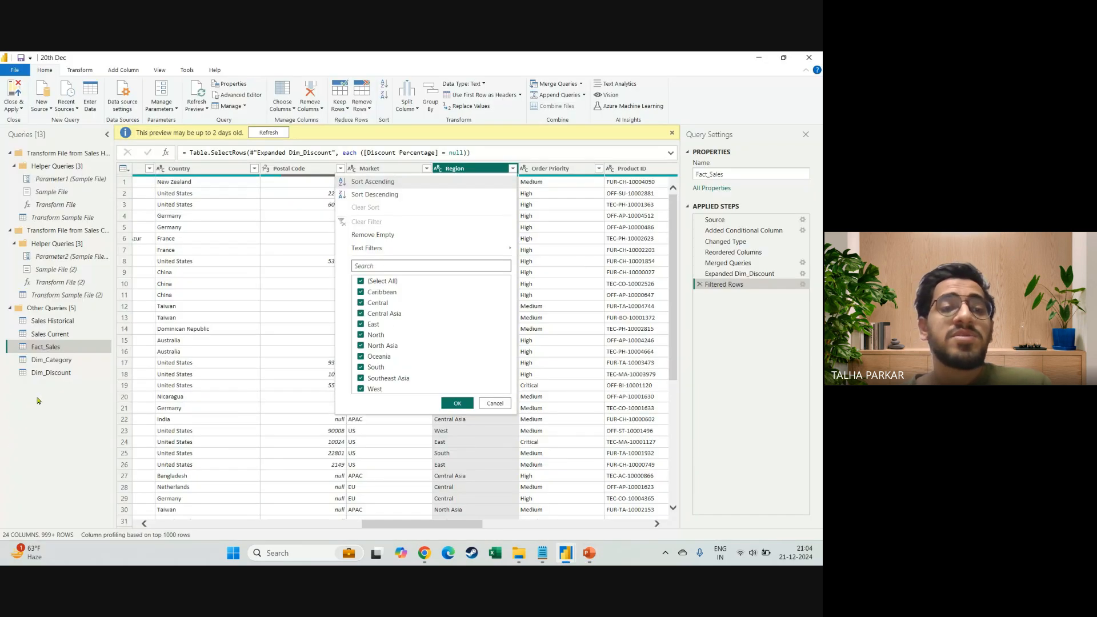
left_click(51, 372)
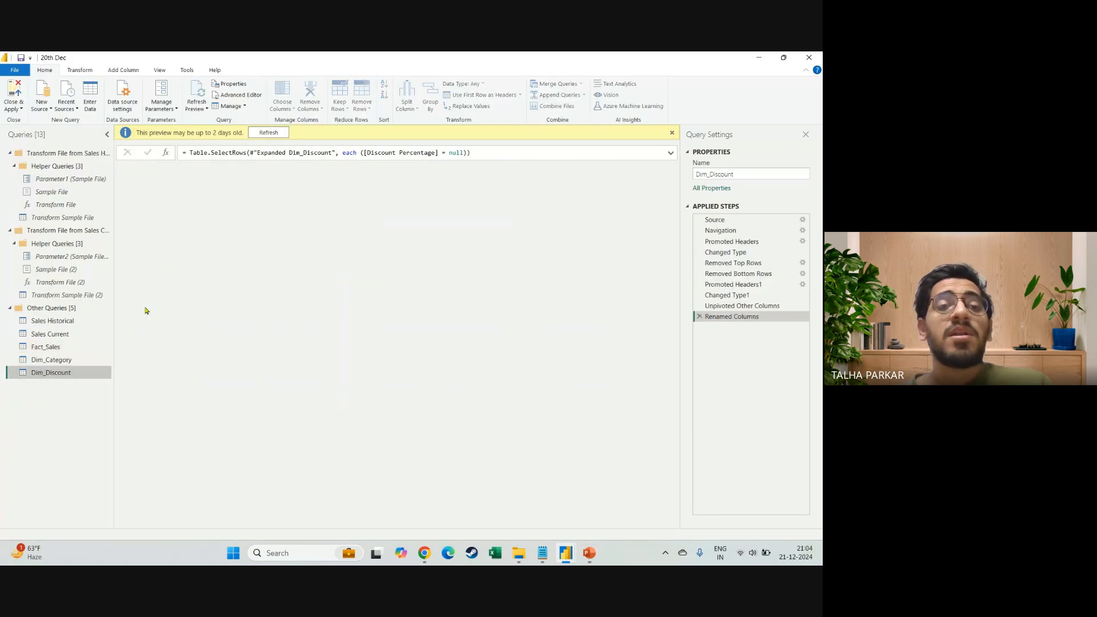
left_click(299, 154)
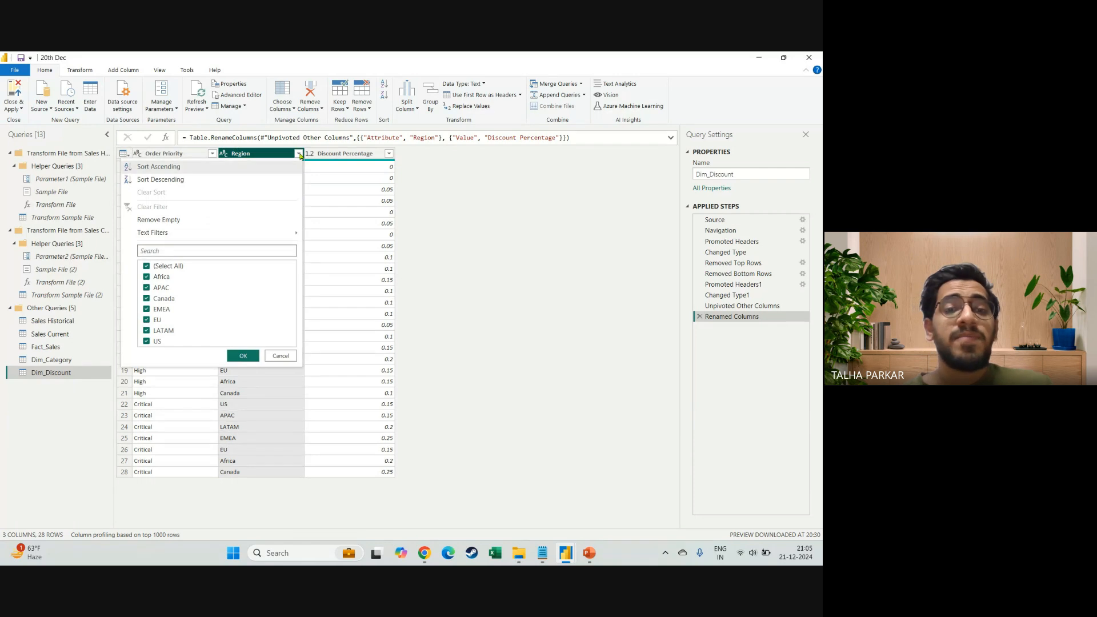
key("super+shift+s")
left_click_drag(129, 249, 304, 371)
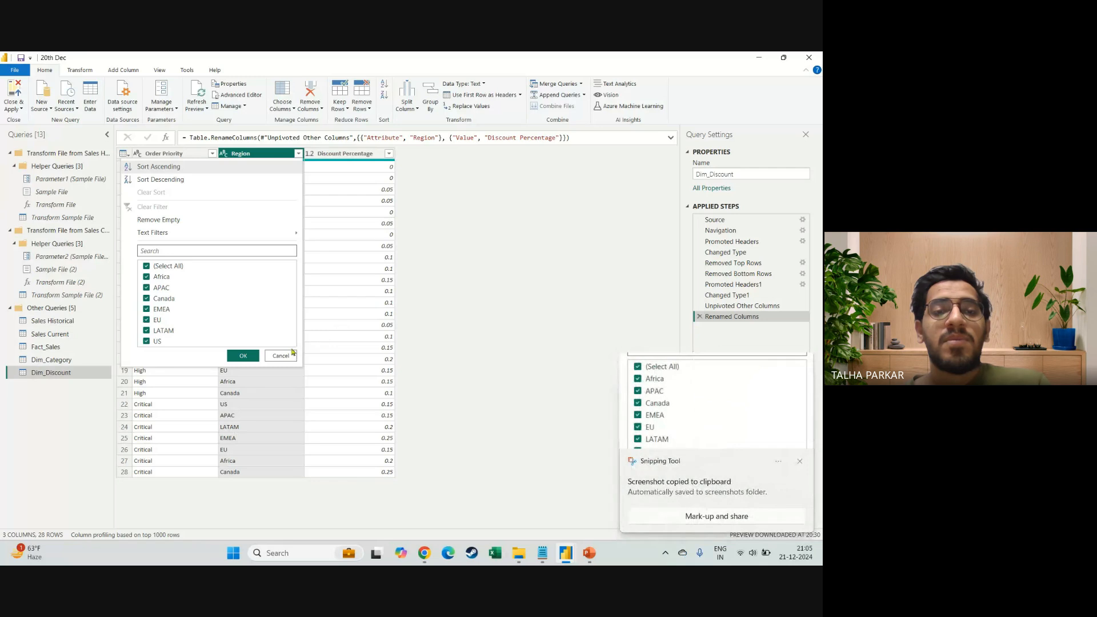
Close the Dim_Discount Region filter list, switch to the presentation, and paste the captured list under the second Region Column heading
left_click(288, 355)
key("alt+Tab")
left_click(533, 313)
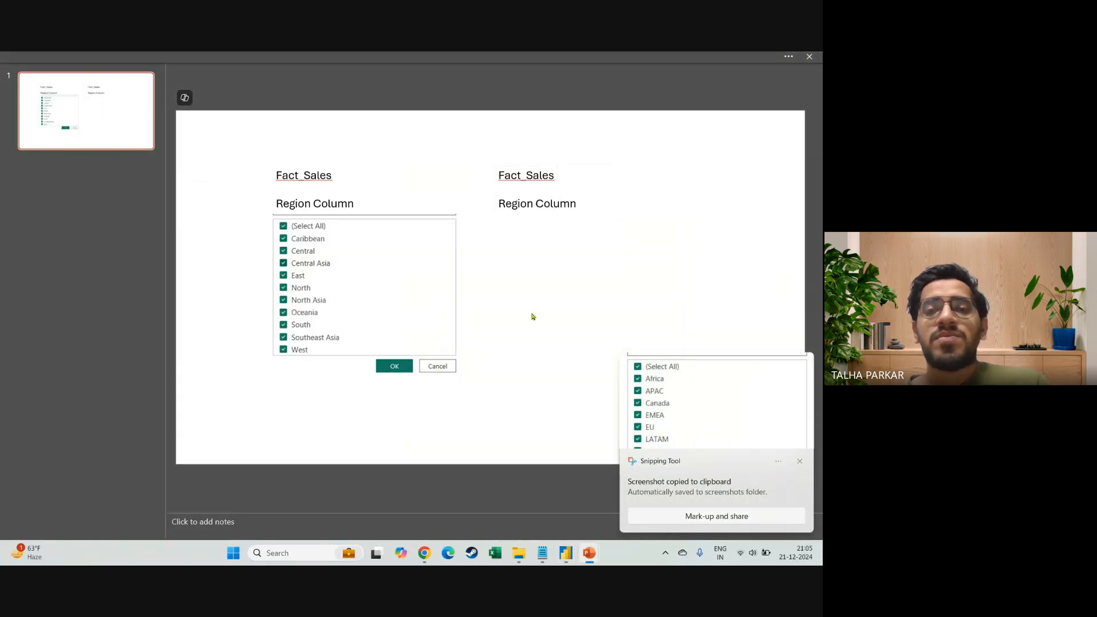
key("ctrl+v")
left_click_drag(513, 287, 616, 278)
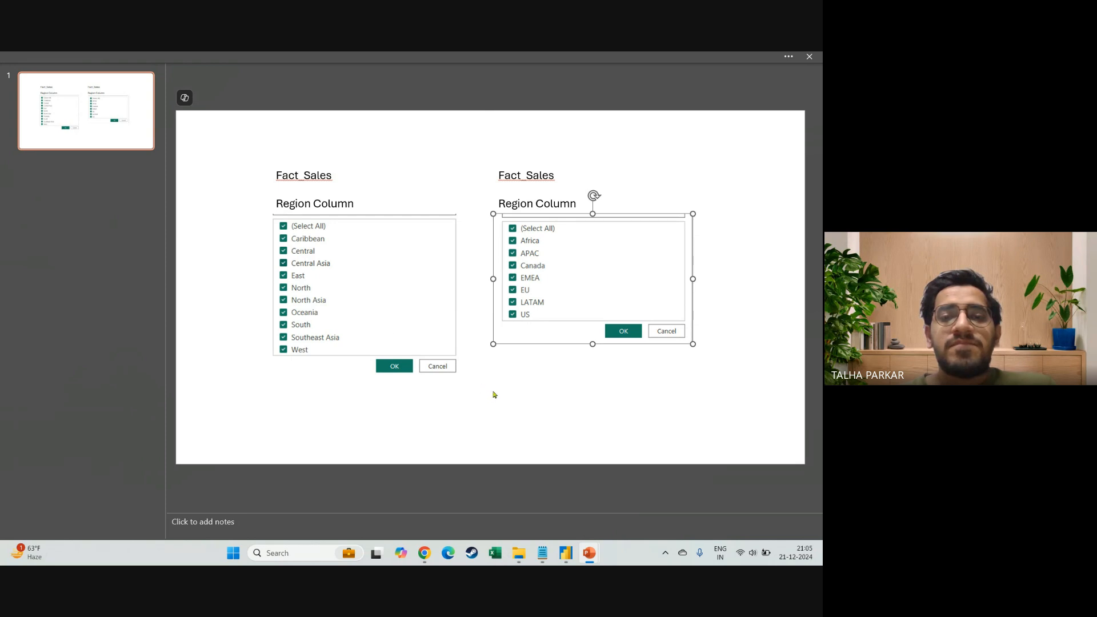
left_click(482, 366)
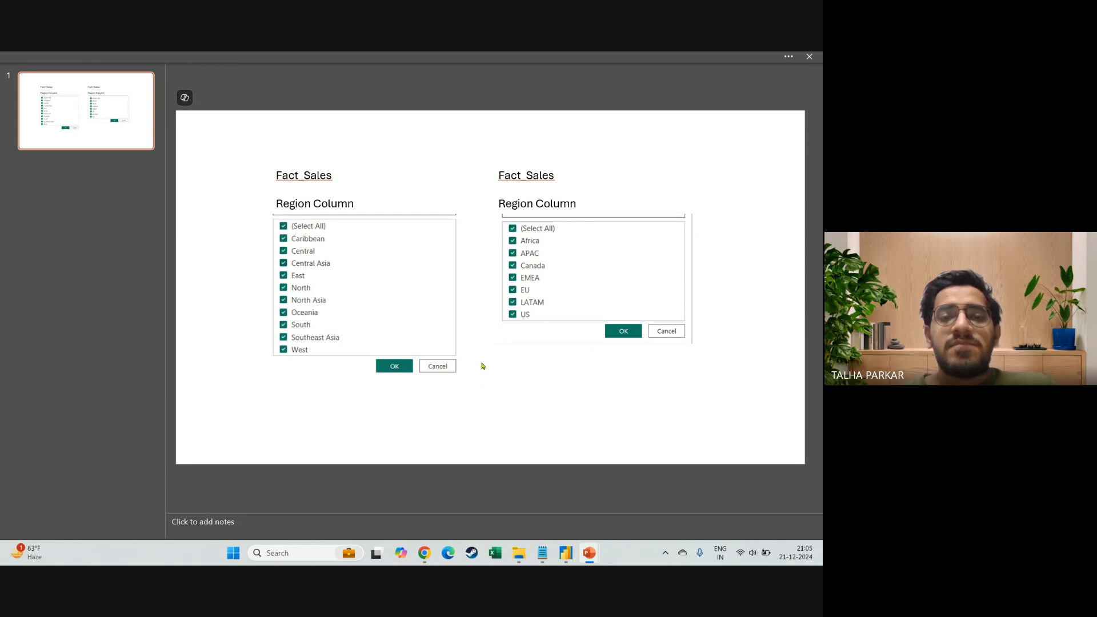
Compare the two pasted Region lists on the slide and close the comparison presentation
left_click(435, 346)
left_click(529, 336)
left_click(460, 336)
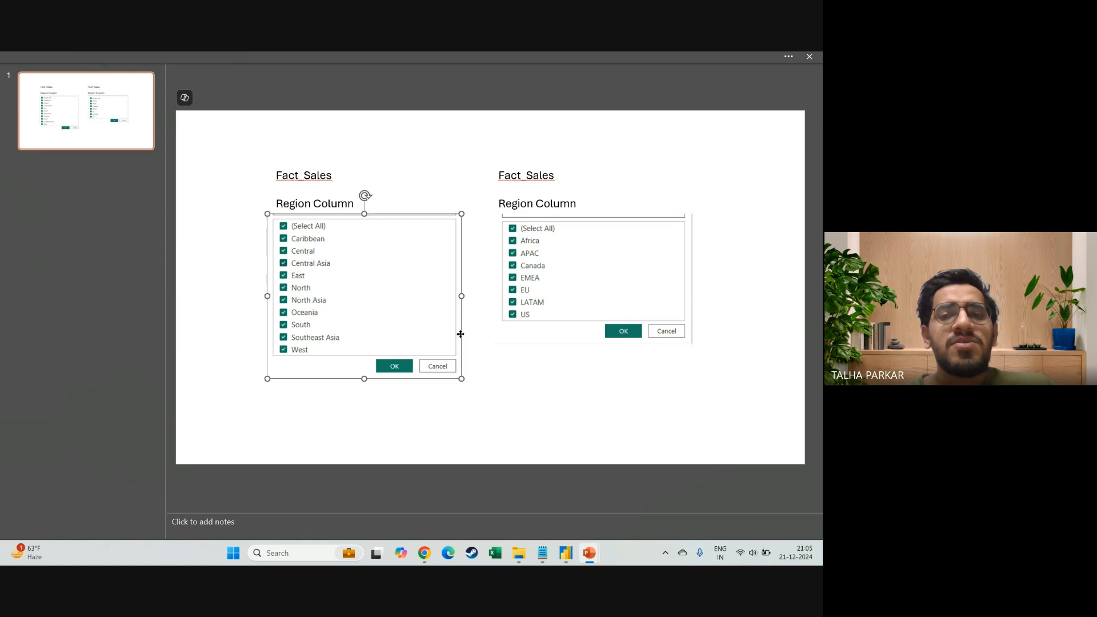
left_click(514, 324)
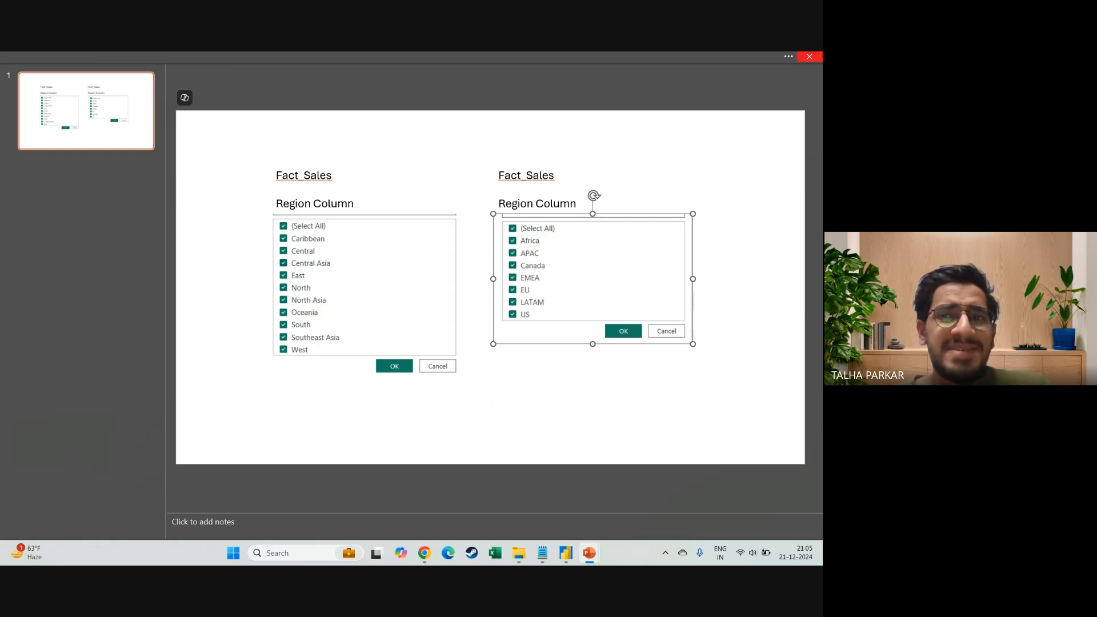
left_click(809, 56)
left_click(451, 426)
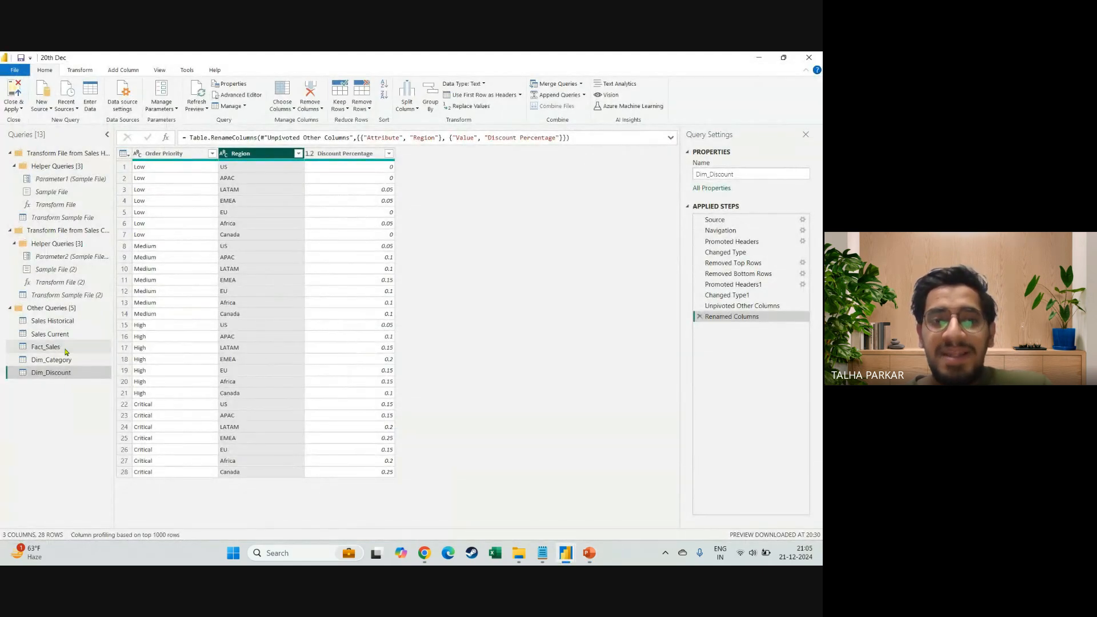
In Power Query Editor, open Fact_Sales, dismiss the preview-age notice and delete the Filtered Rows applied step
left_click(47, 347)
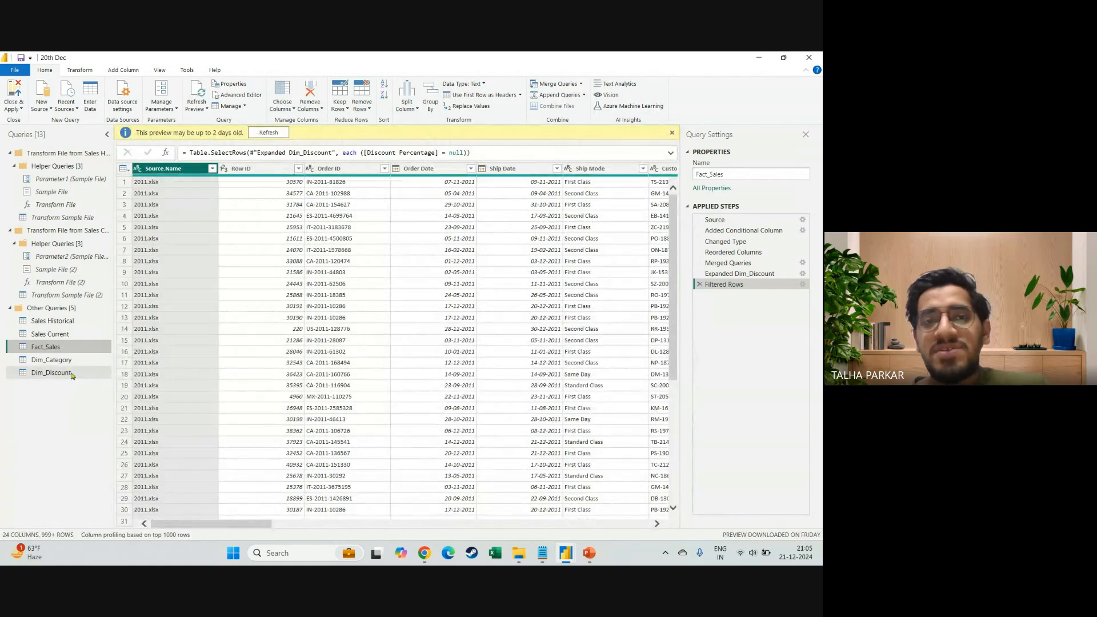
left_click(673, 135)
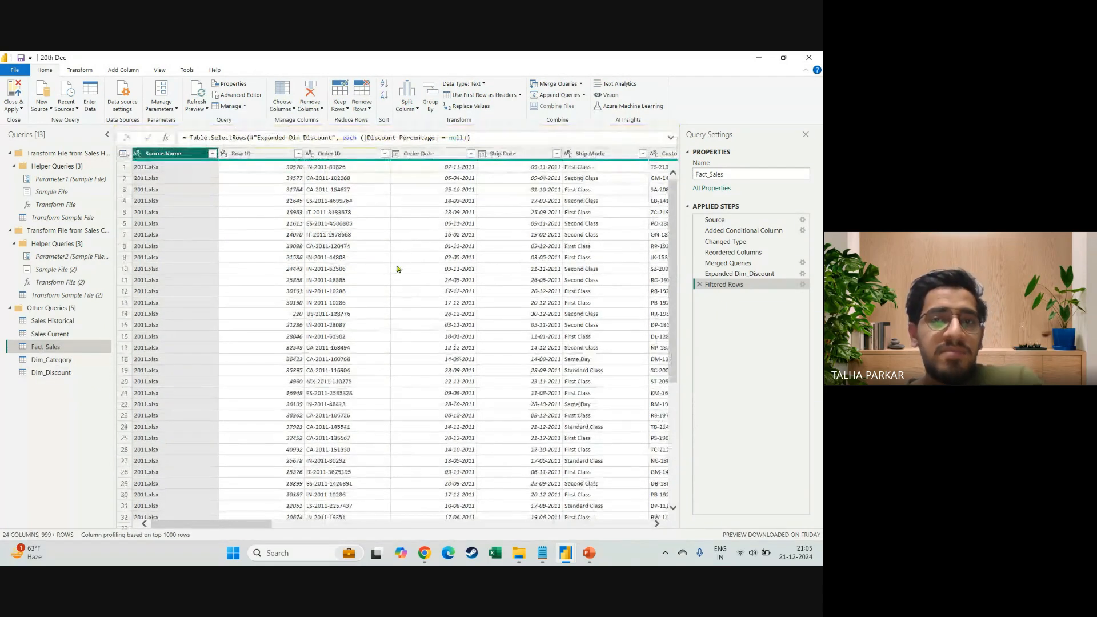
scroll(359, 327, "right", 5)
scroll(358, 327, "right", 5)
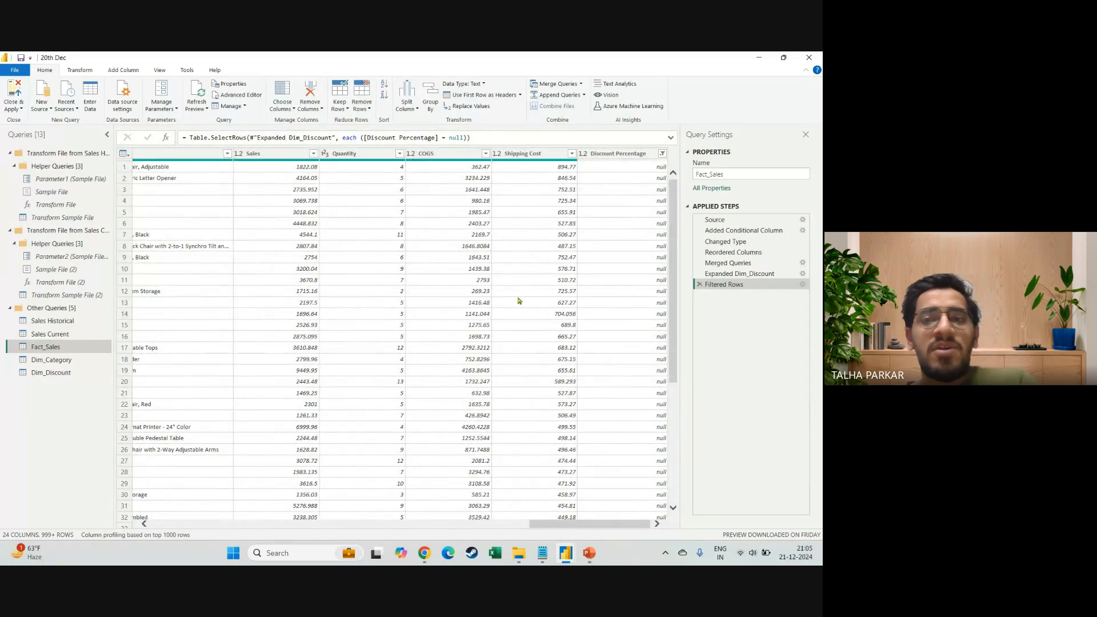
left_click(700, 285)
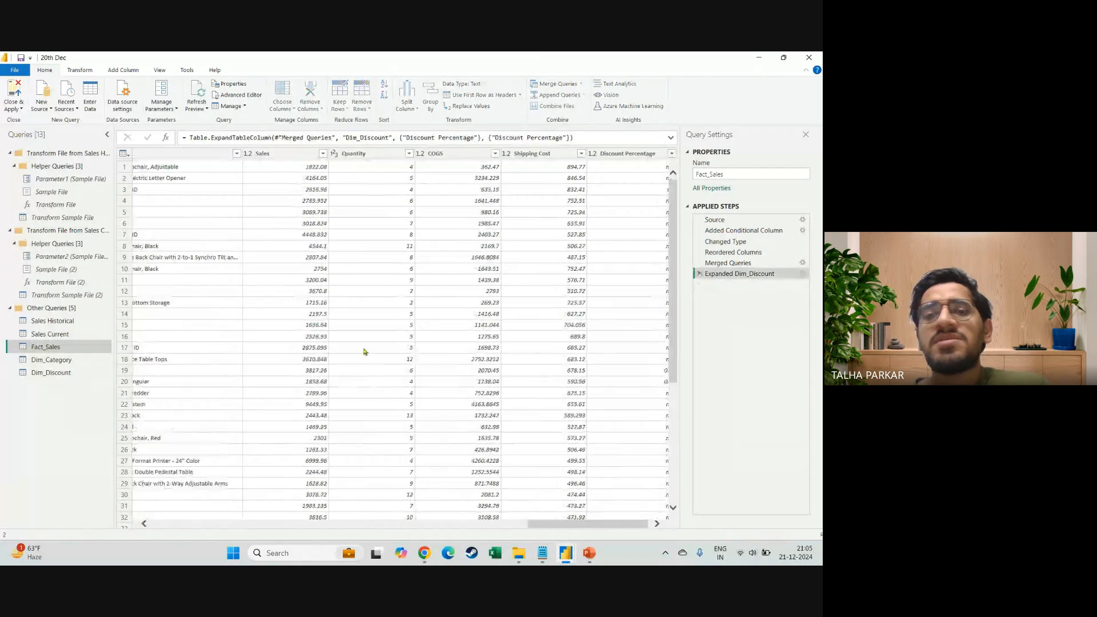
Look over Dim_Discount, return to Fact_Sales and apply the query changes without closing the editor
left_click(52, 372)
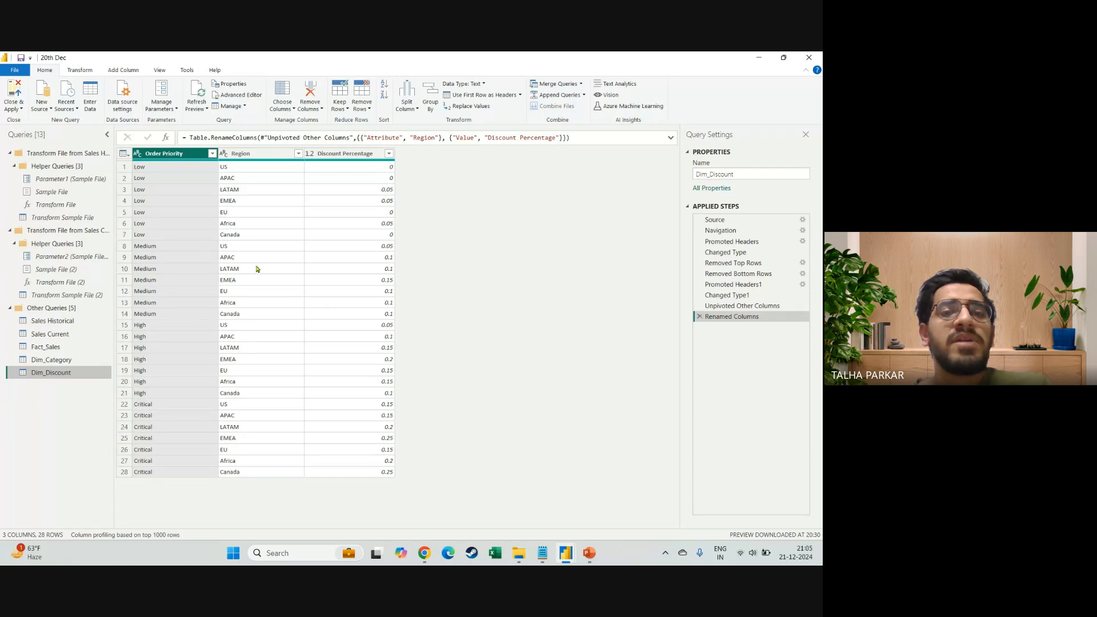
left_click(57, 358)
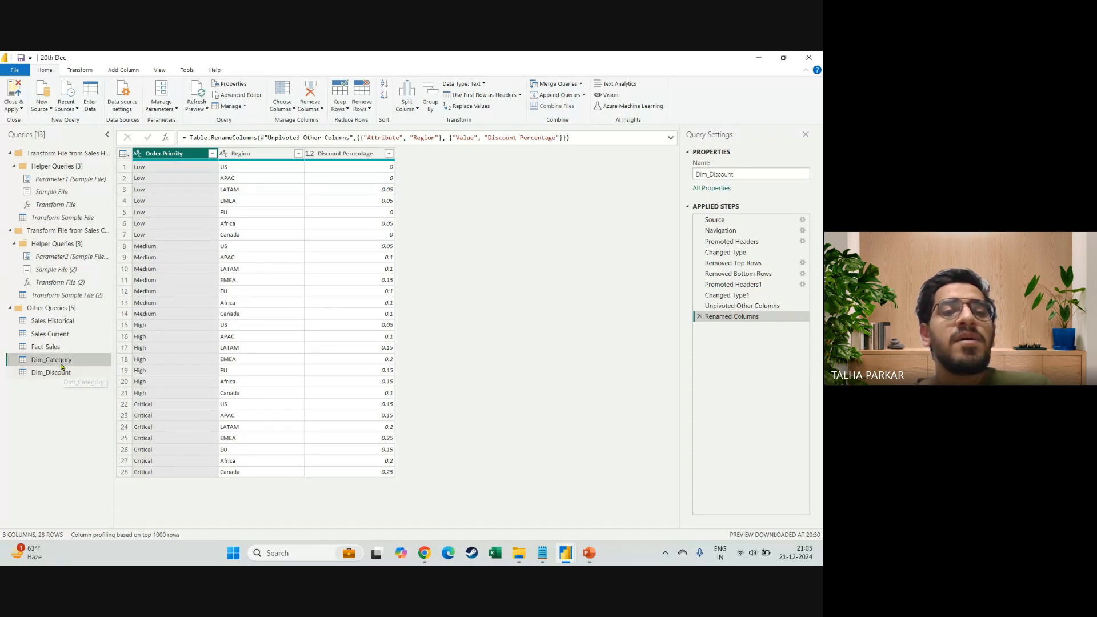
left_click(55, 347)
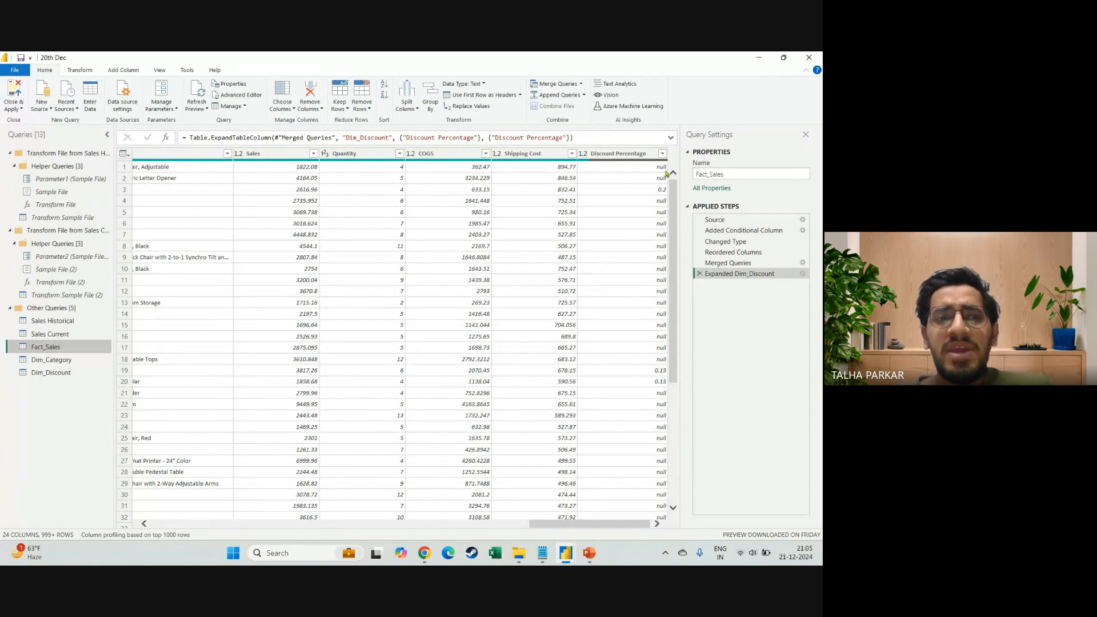
left_click(20, 110)
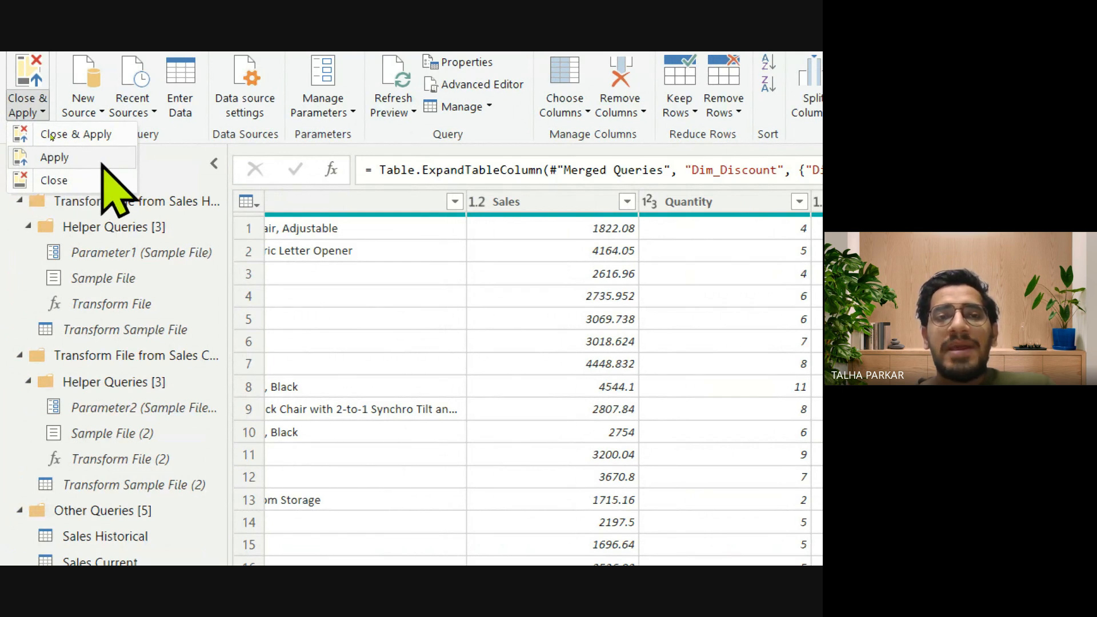
left_click(102, 163)
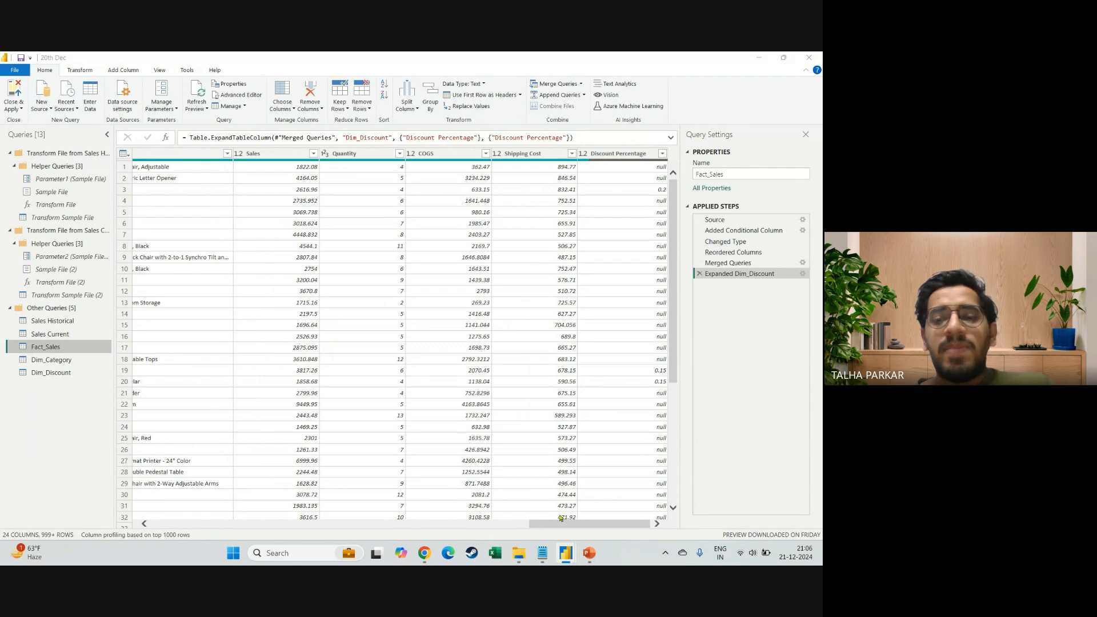
Switch to the PowerPoint course deck and go back through the slides to the Problem Statement on slide 63
mouse_move(589, 553)
left_click(588, 503)
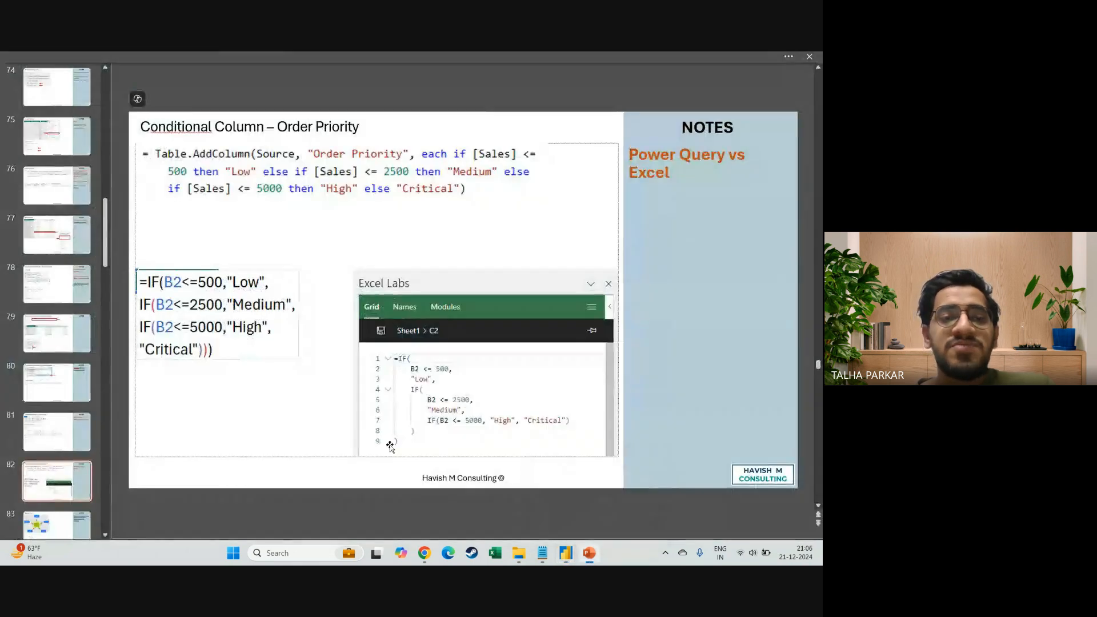
left_click(45, 332)
key("Up")
key("Up")
key("Up")
key("Up")
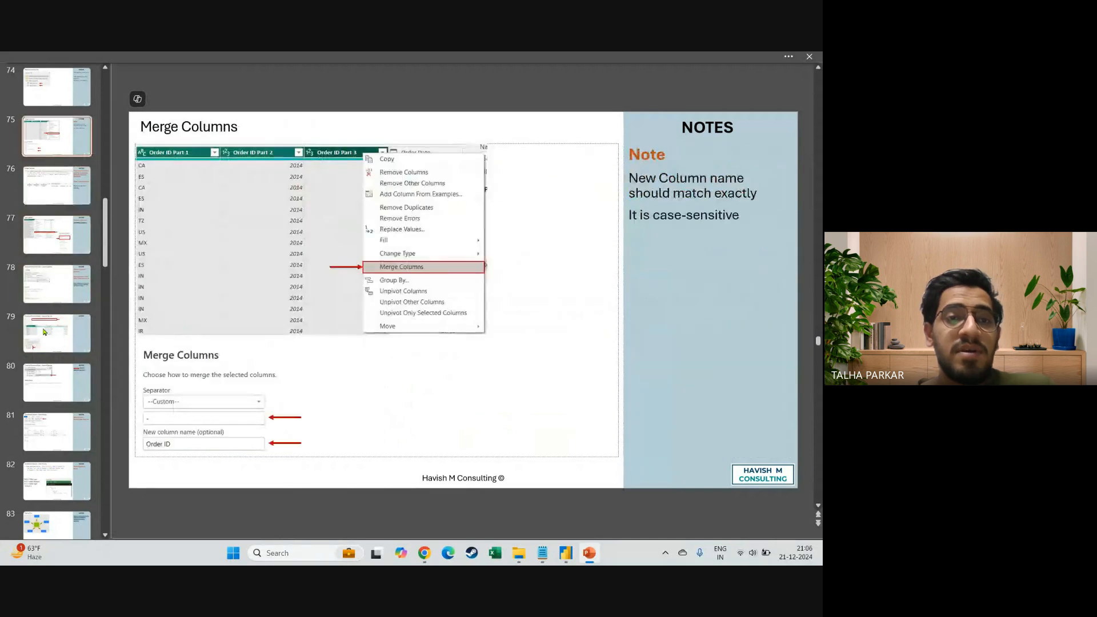
key("Up")
key("Up")
key("Up")
key("Up")
key("Up")
key("Up")
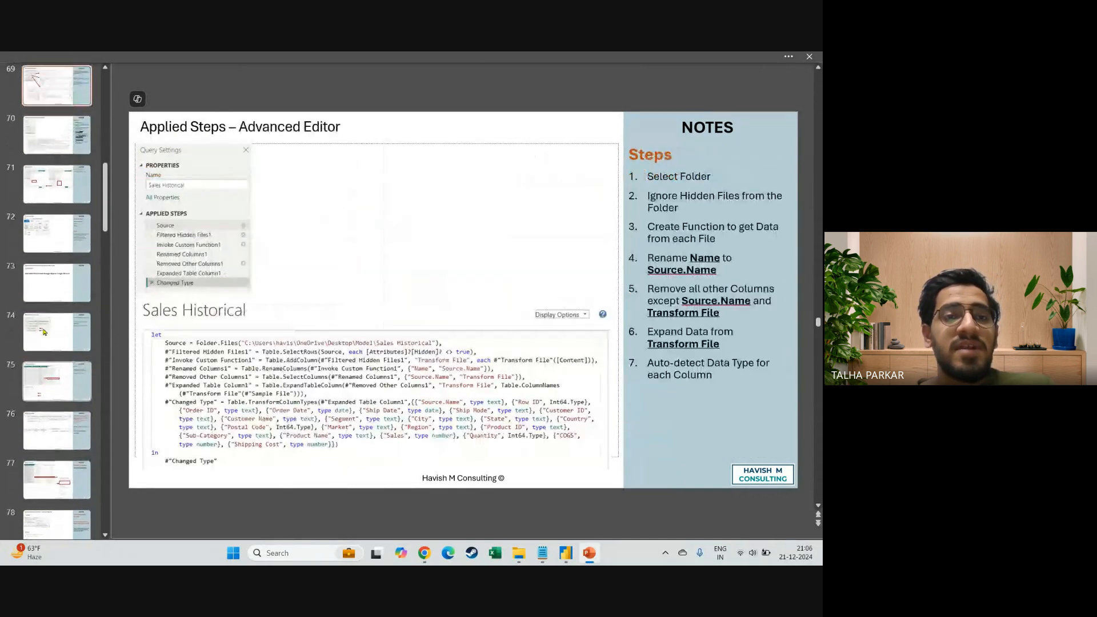
key("Up")
key("Up")
key("Up")
key("Up")
key("Up")
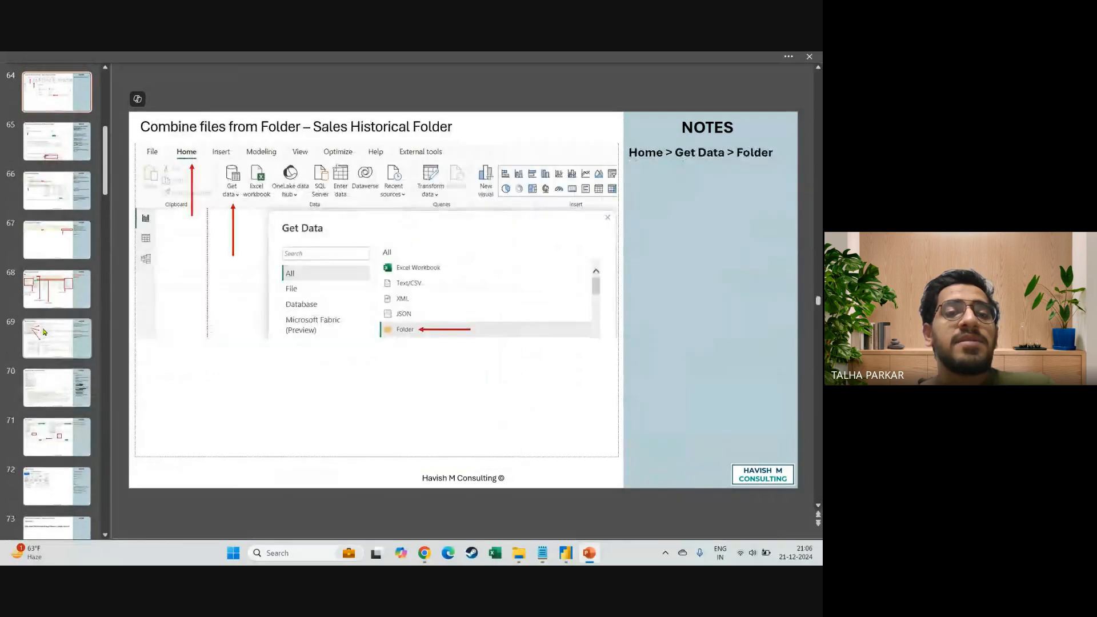
key("Up")
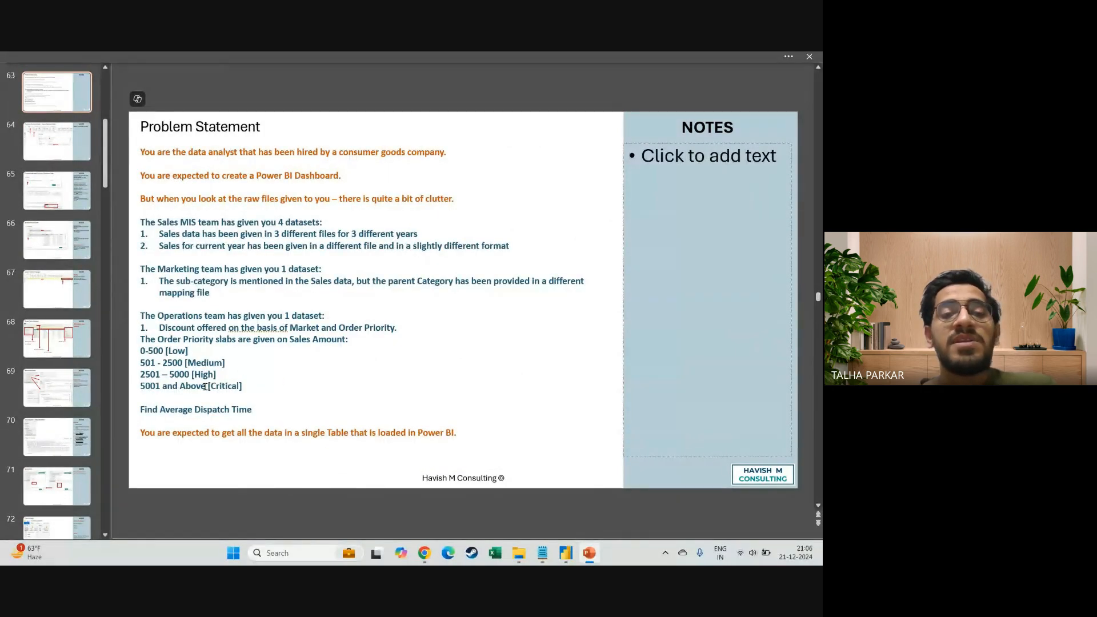
Examine the "Find Average Dispatch Time" requirement on the Problem Statement slide
left_click_drag(145, 409, 255, 409)
left_click(278, 469)
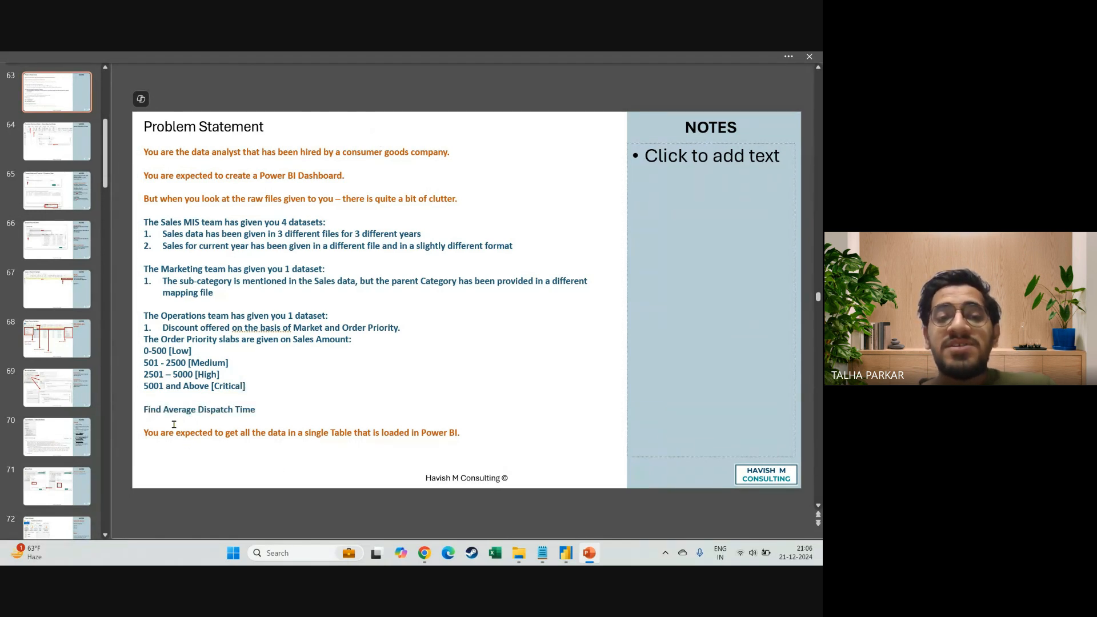
left_click_drag(143, 409, 259, 409)
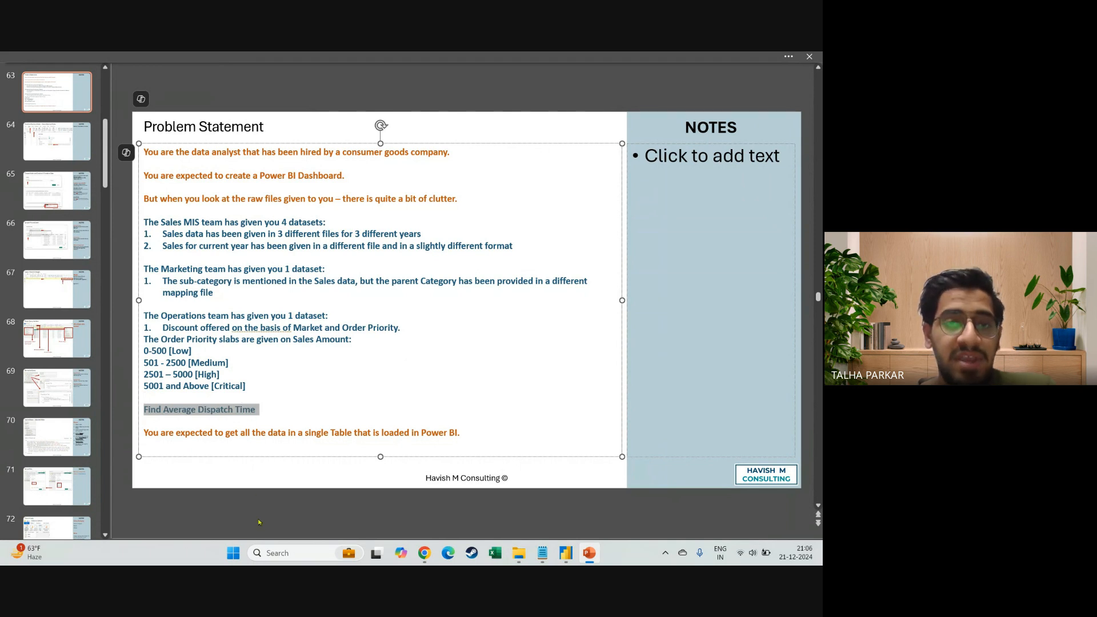
left_click(260, 491)
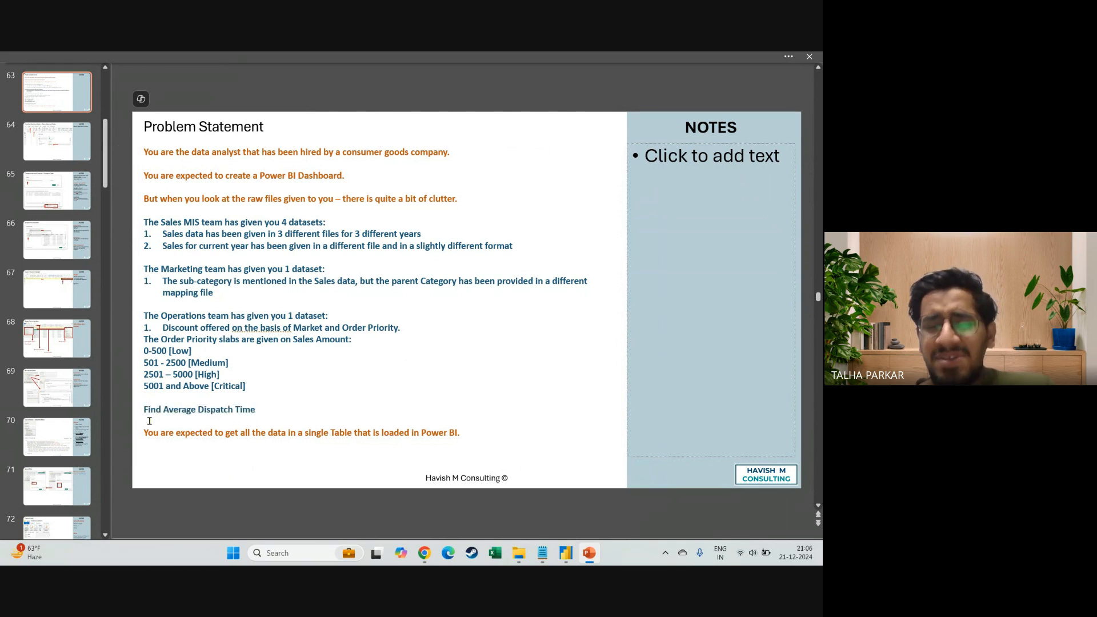
left_click_drag(156, 411, 245, 399)
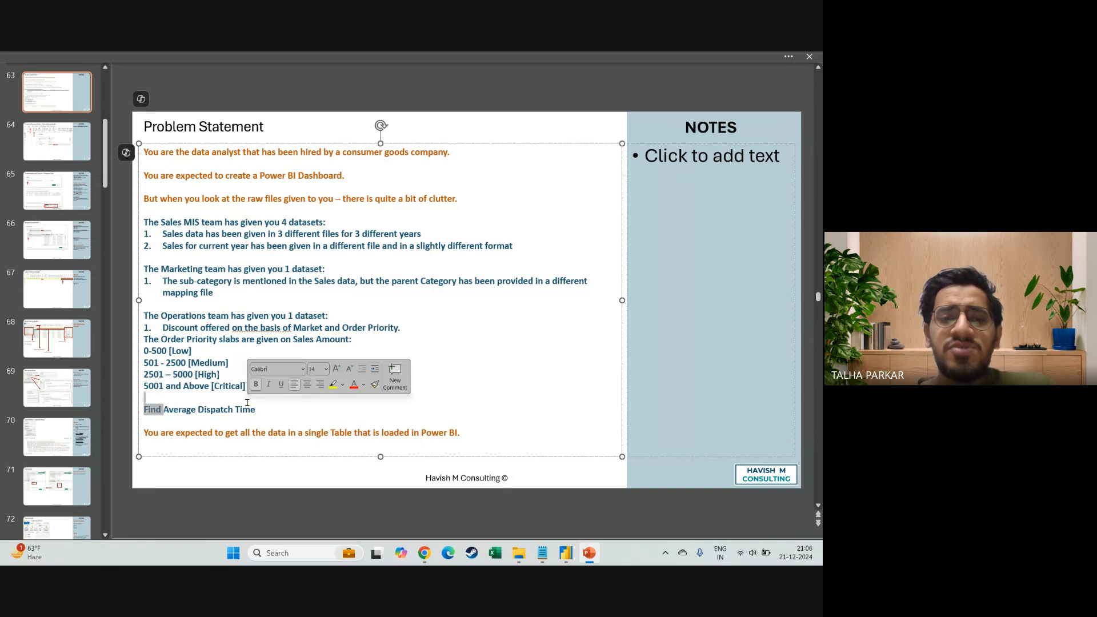
left_click(210, 503)
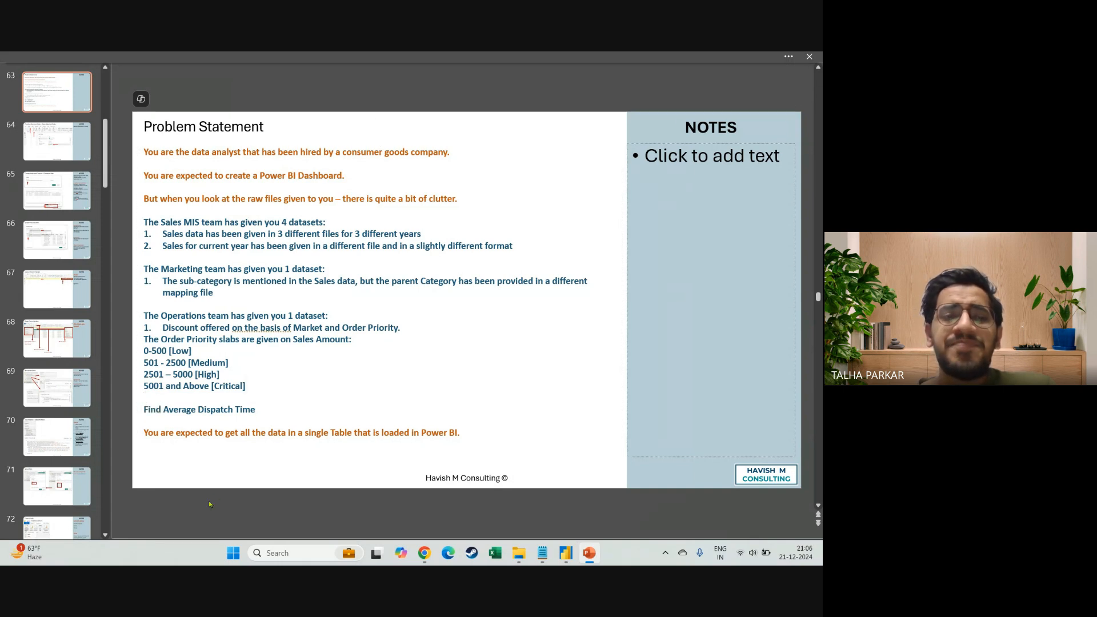
Review the deck from the Power Query interface and Append Queries slides through to the Conditional Column – Order Priority slide
left_click(68, 182)
key("Down")
key("Down")
key("Down")
key("Down")
key("Down")
key("Down")
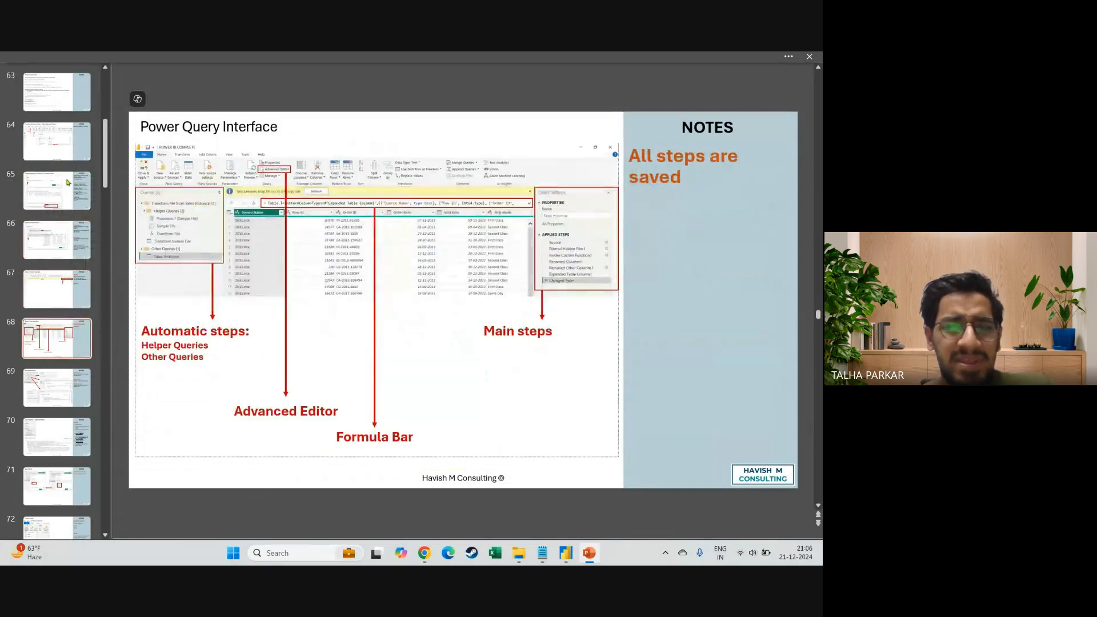
key("Down")
key("Down")
key("Down")
key("Down")
key("Down")
key("Down")
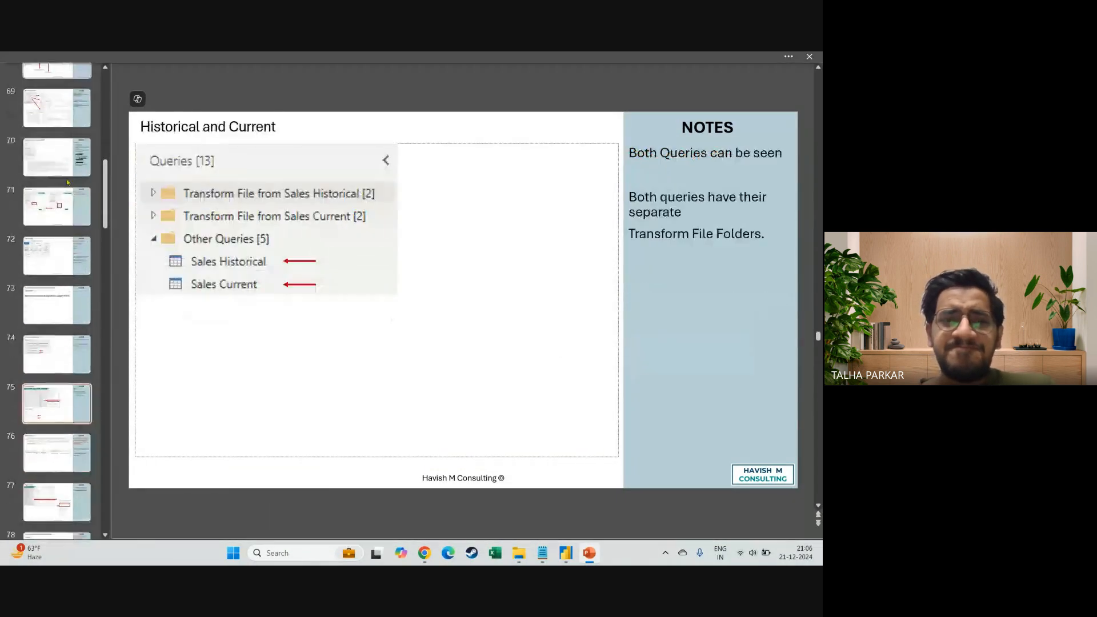
key("Down")
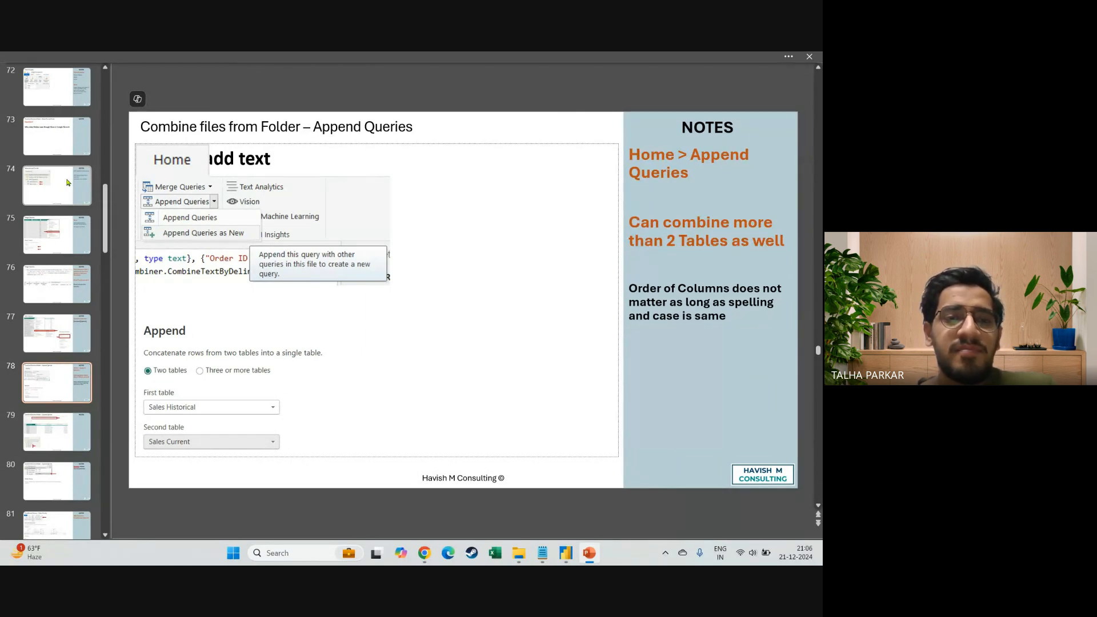
key("Down")
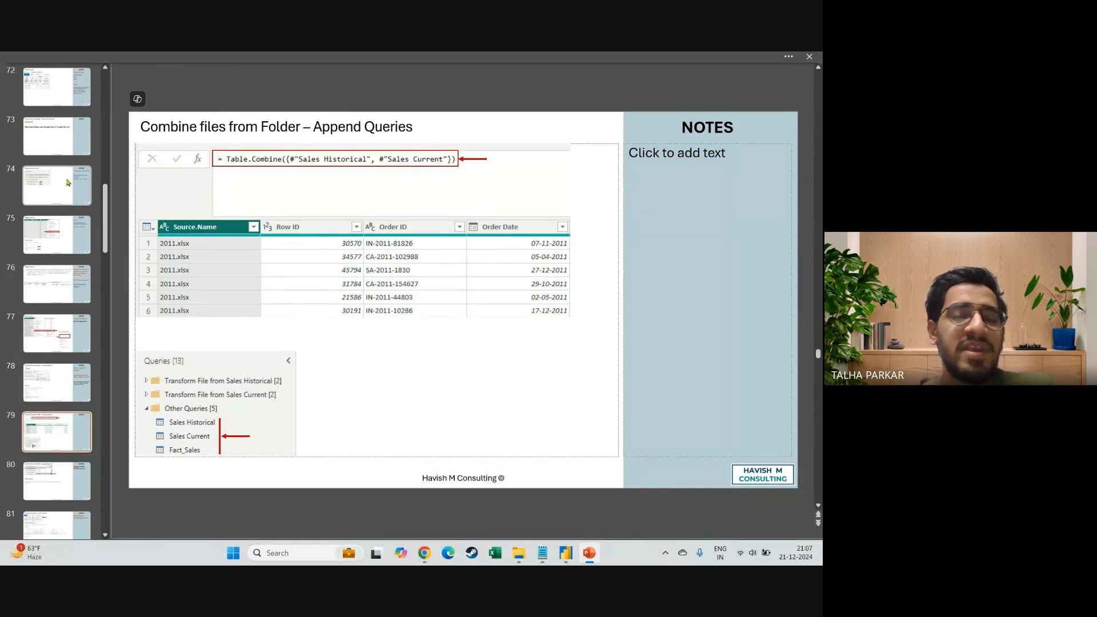
key("Down")
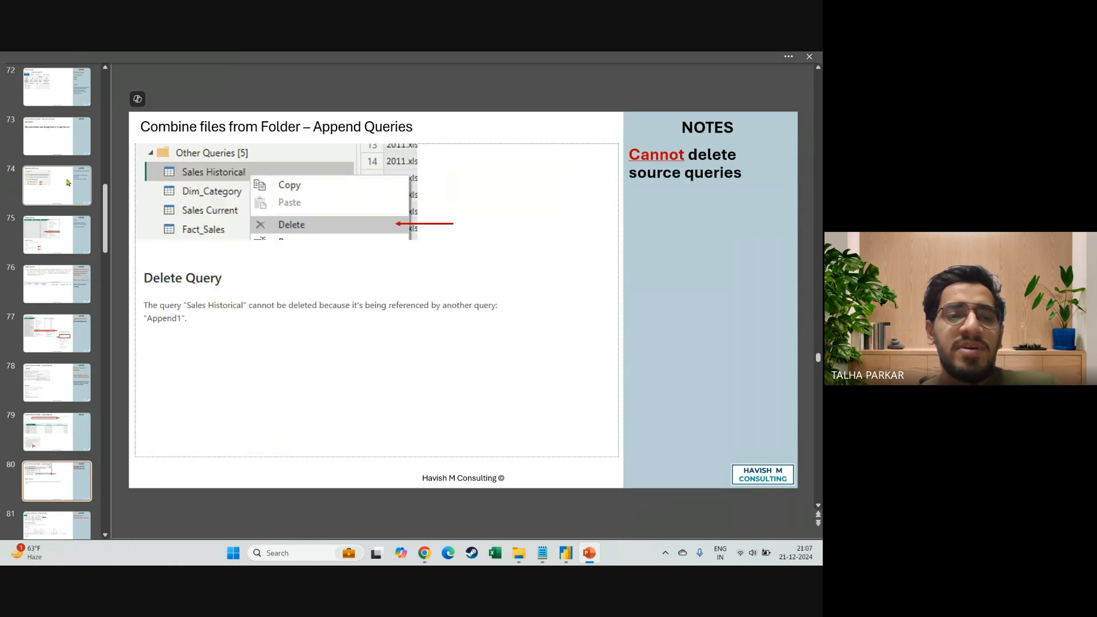
key("Down")
key("Down")
key("Down")
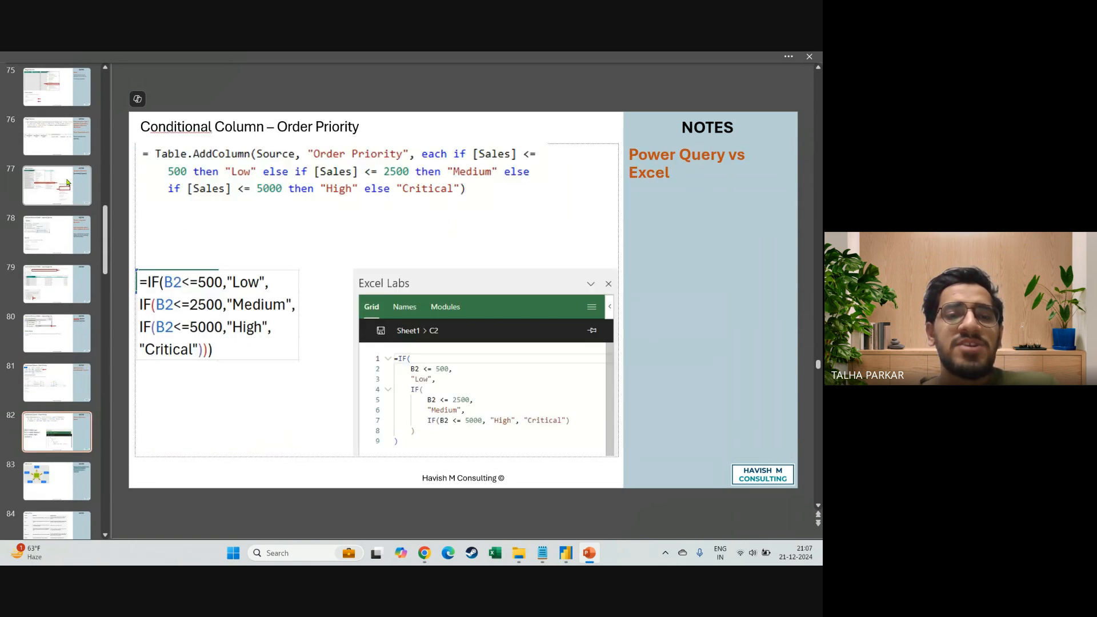
Review the deck from the Dim_Category question through Promote Headers and Capitalize Each Word to the merge Advanced Options slide
key("Down")
key("Down")
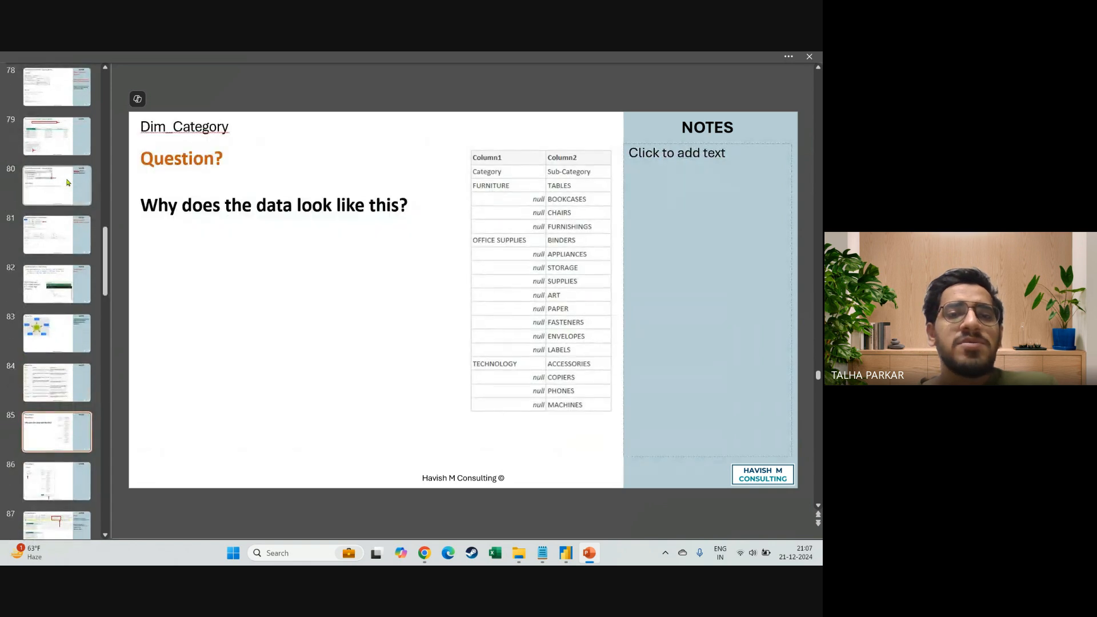
key("Down")
key("Down")
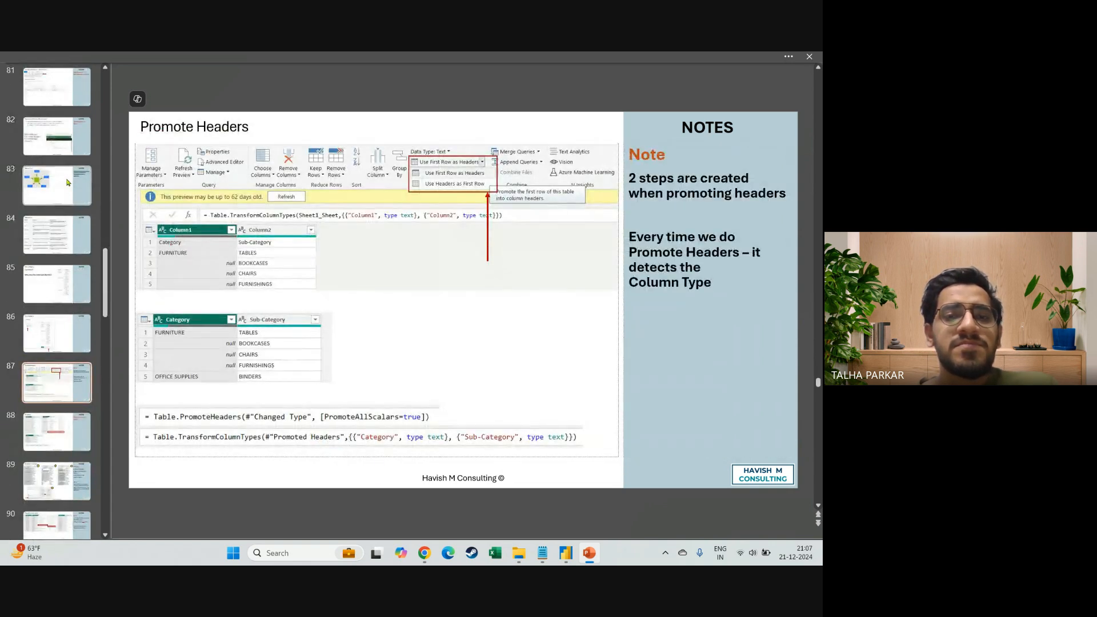
key("Down")
key("Down")
key("Down")
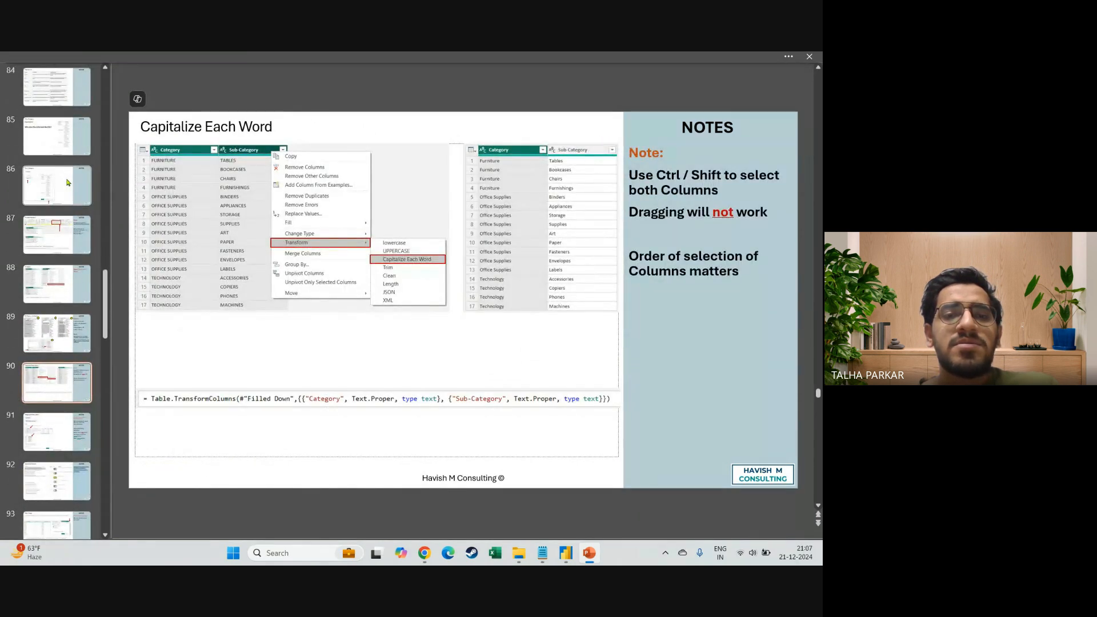
key("Down")
key("Up")
key("Down")
key("Down")
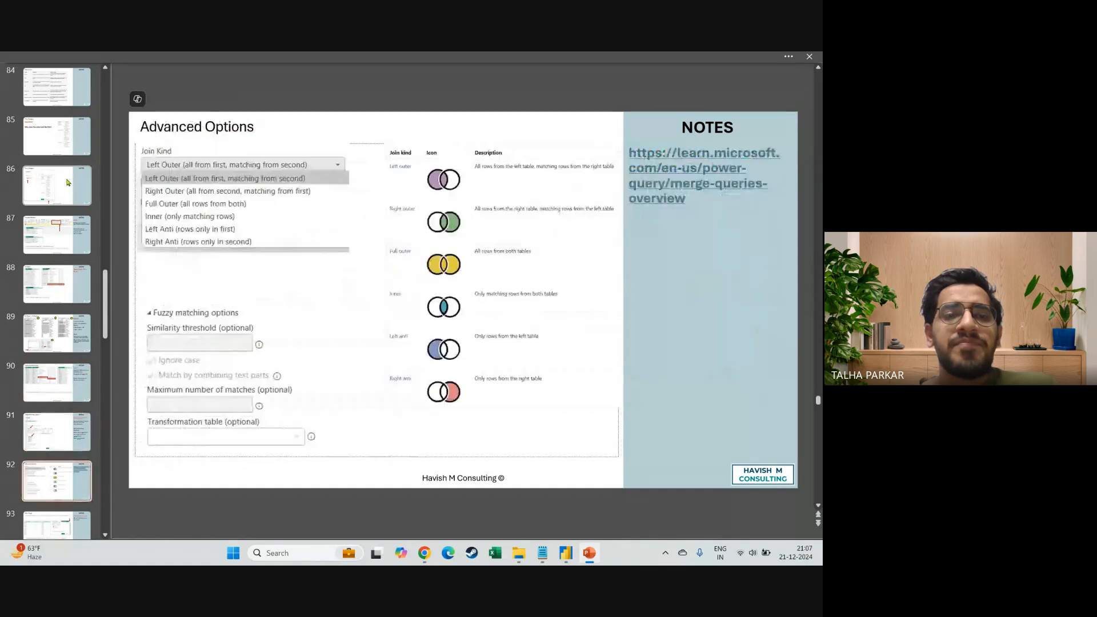
Review the slides from merge Advanced Options through Remove Top and Bottom Rows to the Power Query Unpivot slide
key("Down")
key("Down")
key("Down")
key("Down")
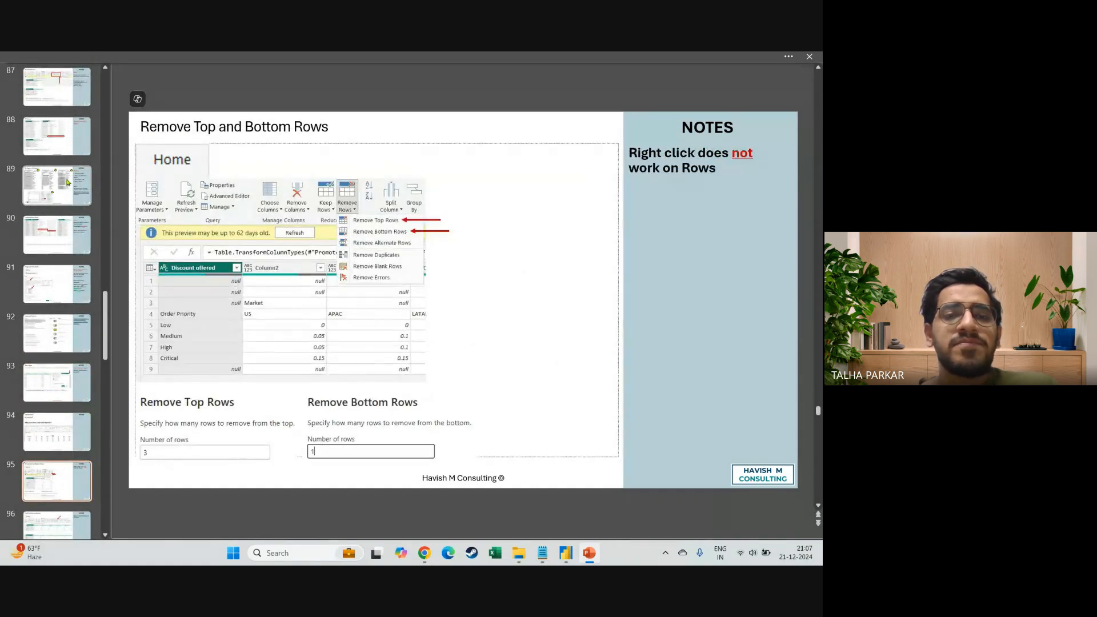
key("Up")
key("Down")
key("Down")
key("Down")
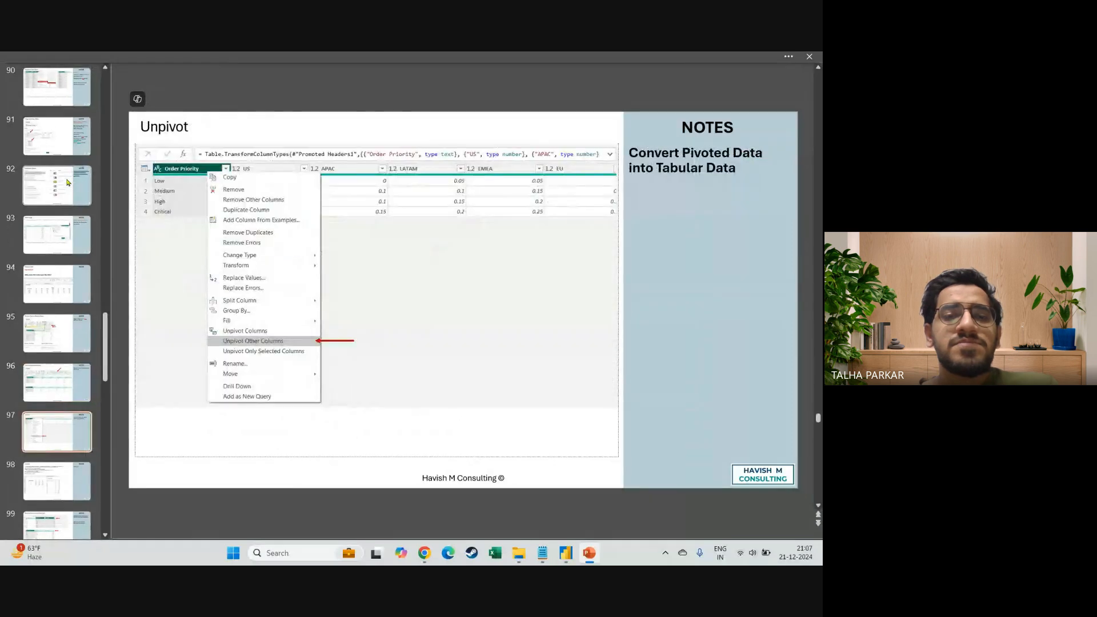
key("Down")
key("Up")
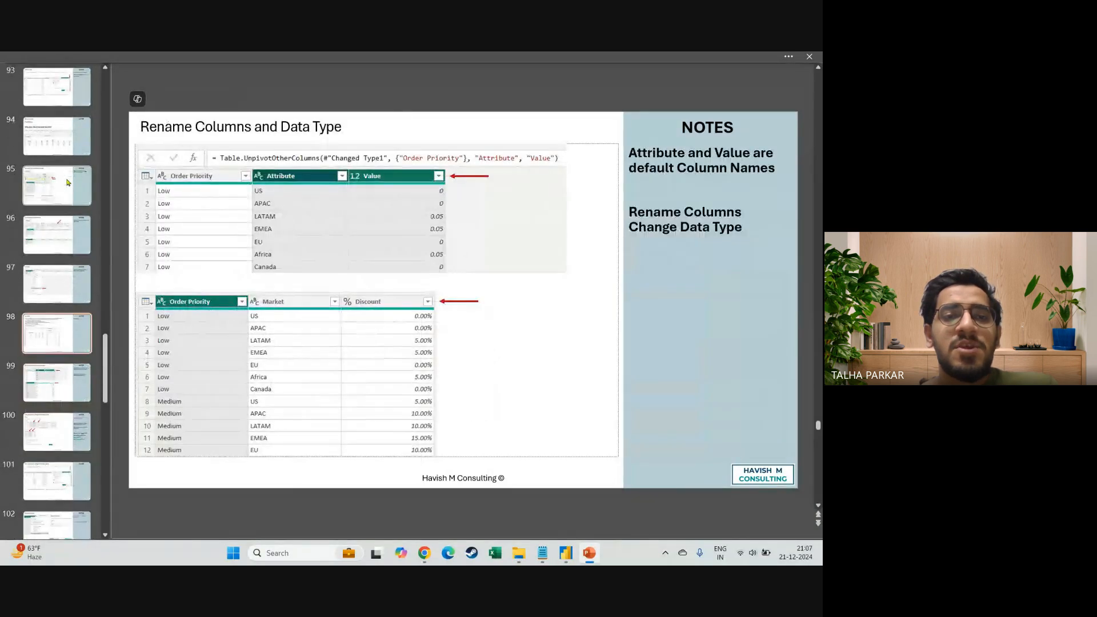
Examine the Excel unpivot formula on slide 98 and move on to the Rename Columns and Data Type slide
key("Down")
scroll(67, 181, "down", 3)
left_click(277, 194)
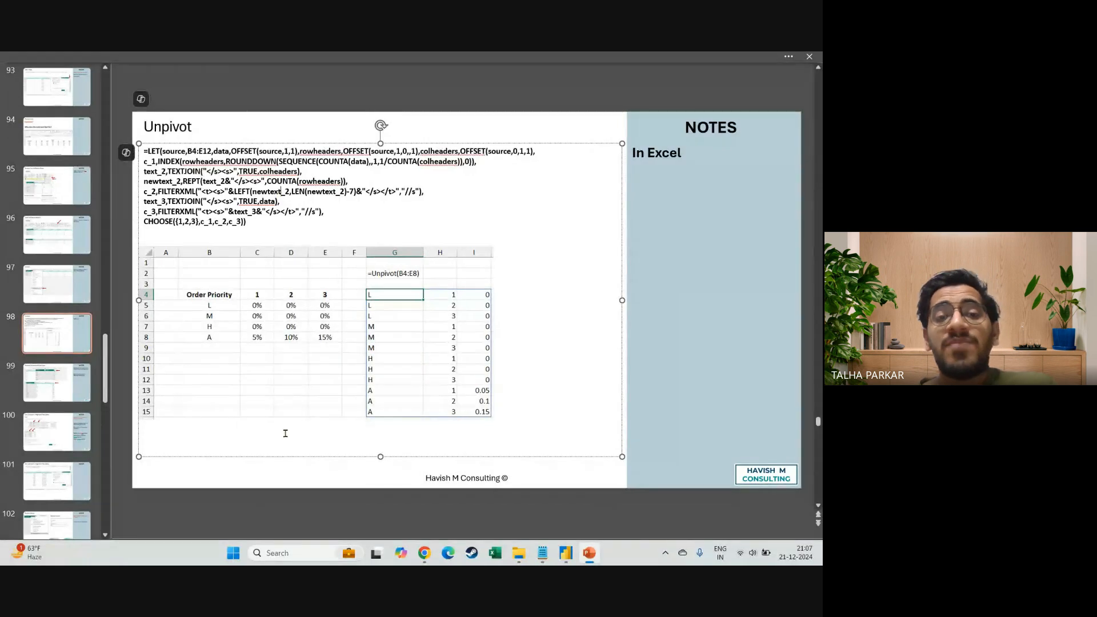
left_click(270, 473)
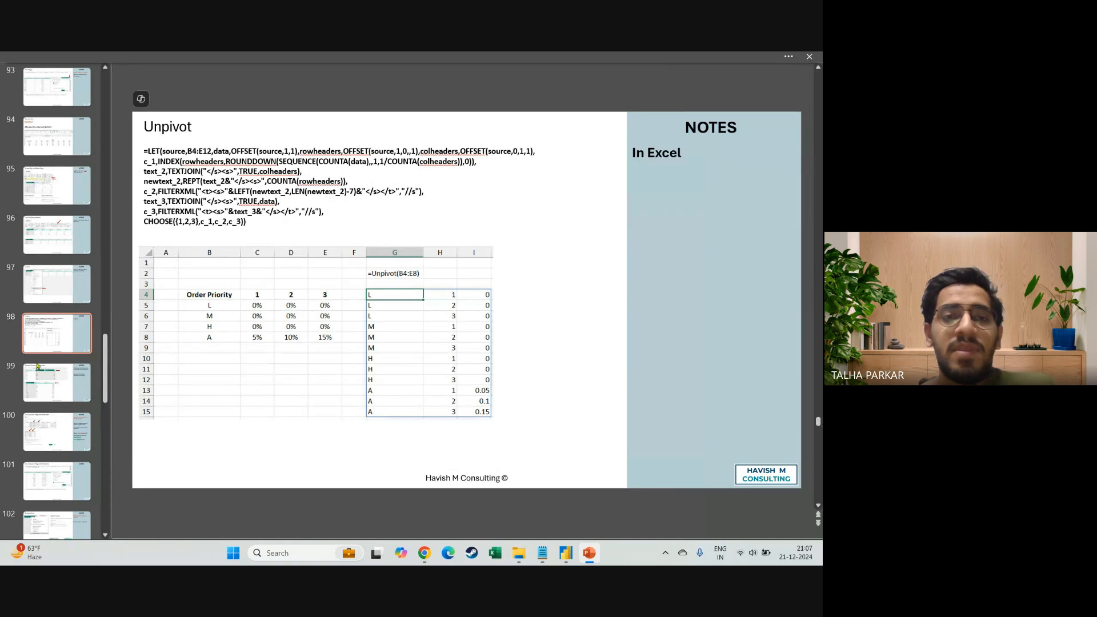
left_click(57, 382)
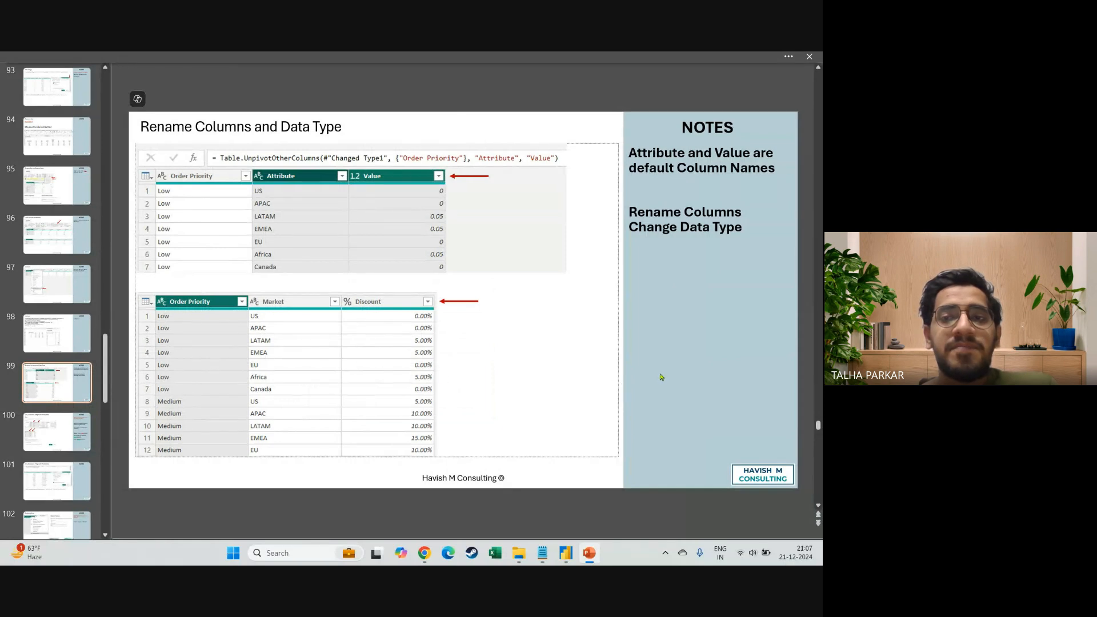
Review the slides from the Dim_Discount merge with Fact_Sales through Replace Values and Profit Column to Dispatch Time
key("Down")
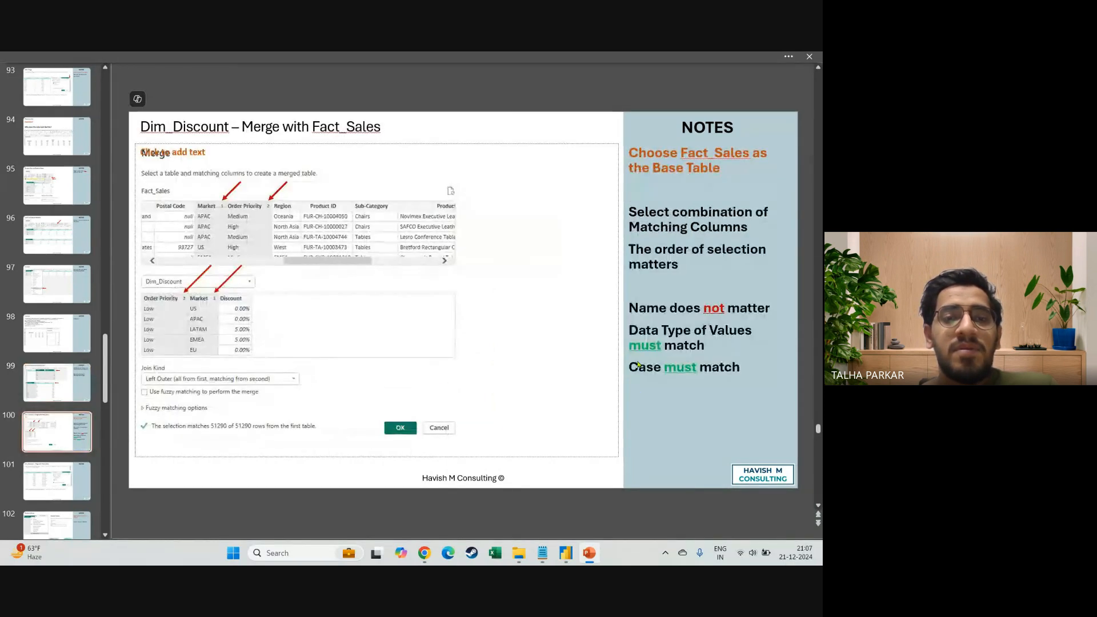
key("Up")
key("Down")
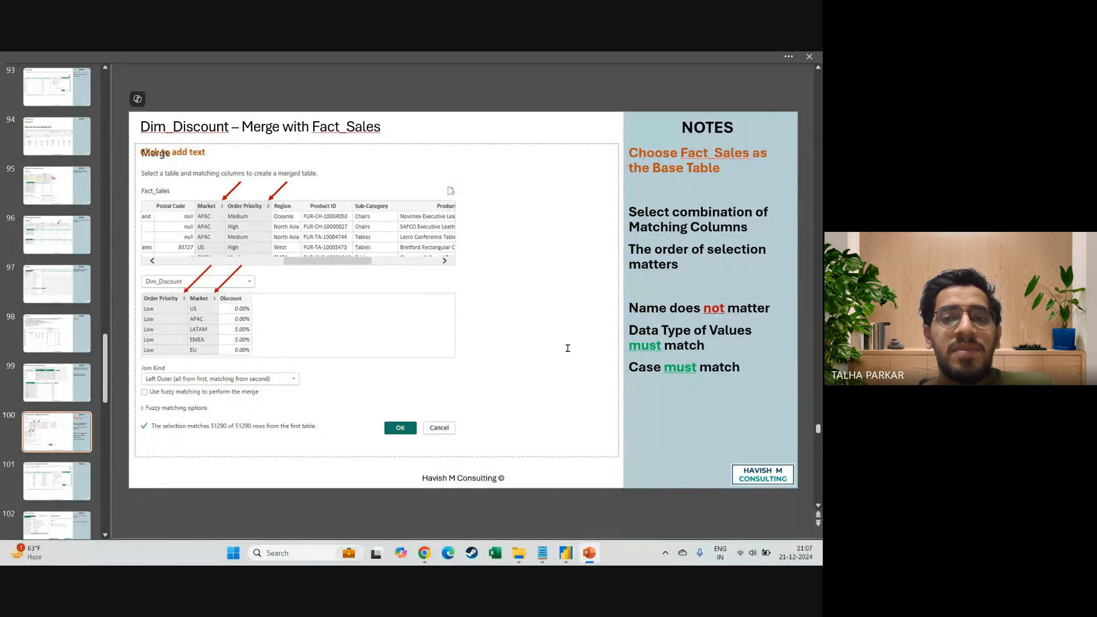
key("Down")
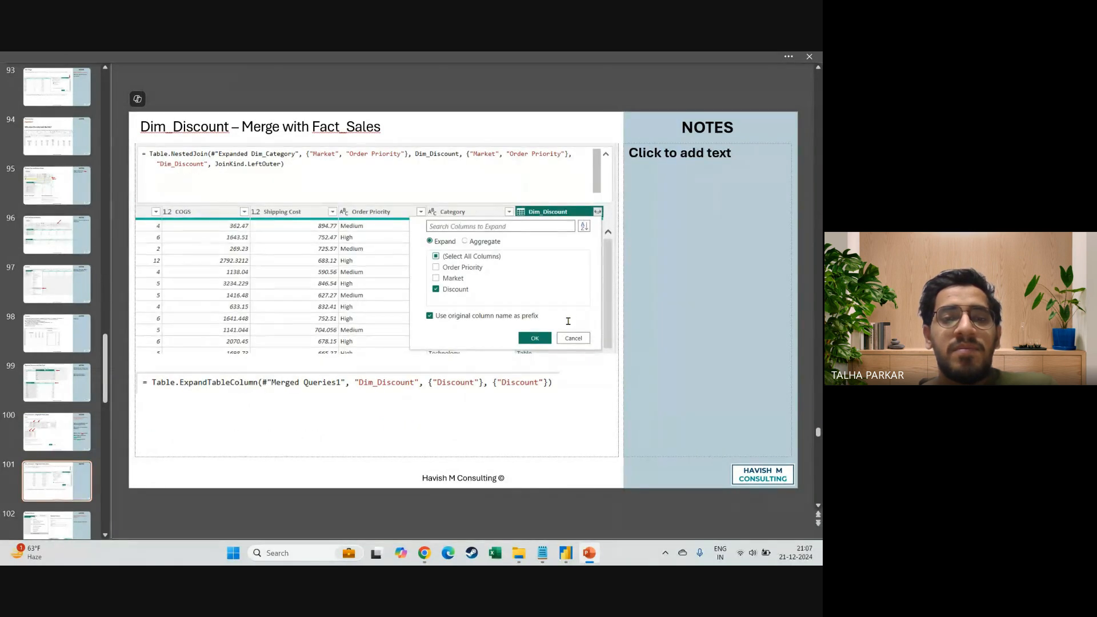
key("Up")
key("Down")
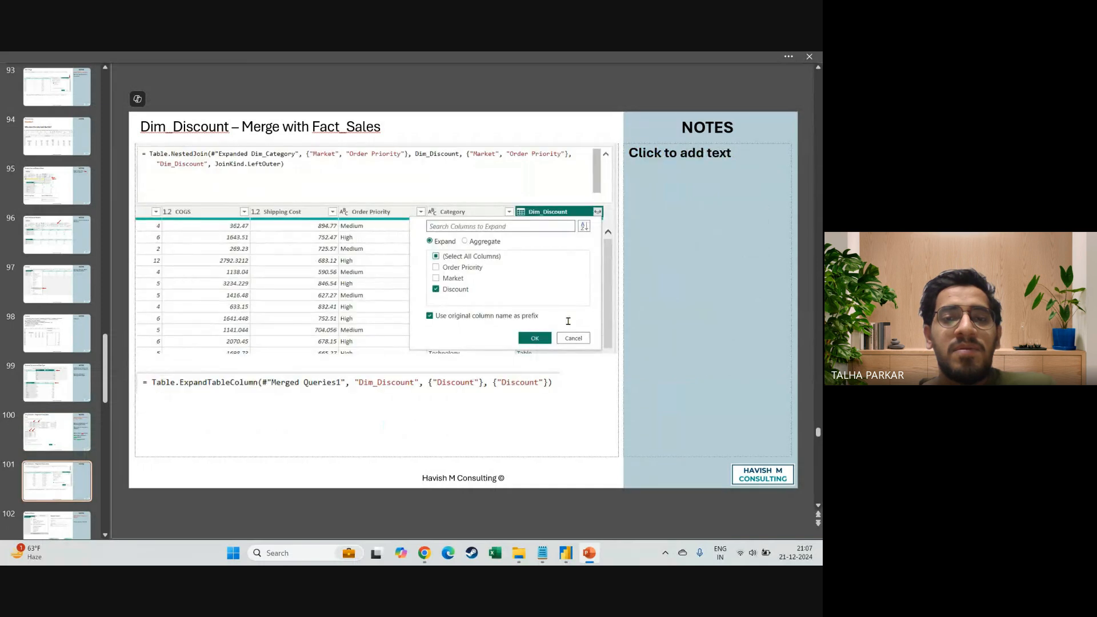
key("Down")
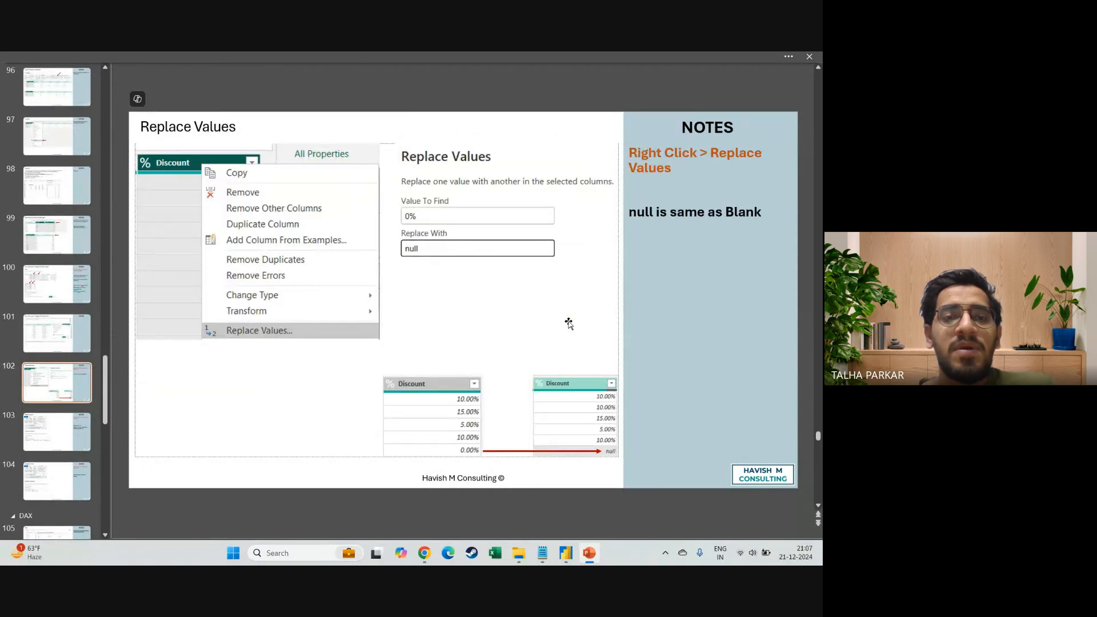
key("Up")
key("Down")
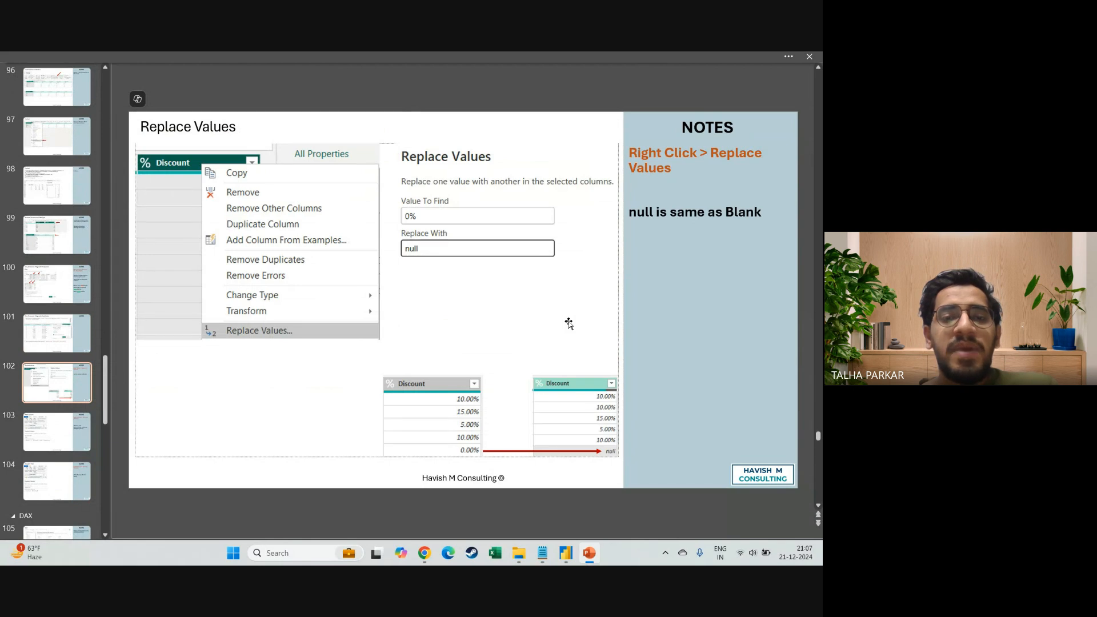
key("Down")
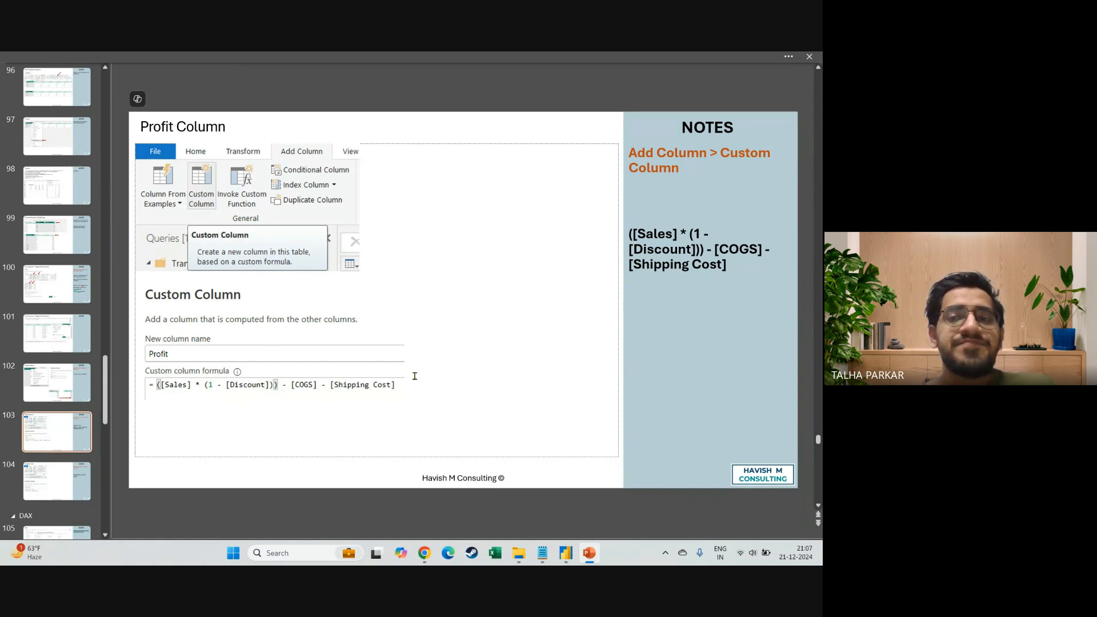
key("Right")
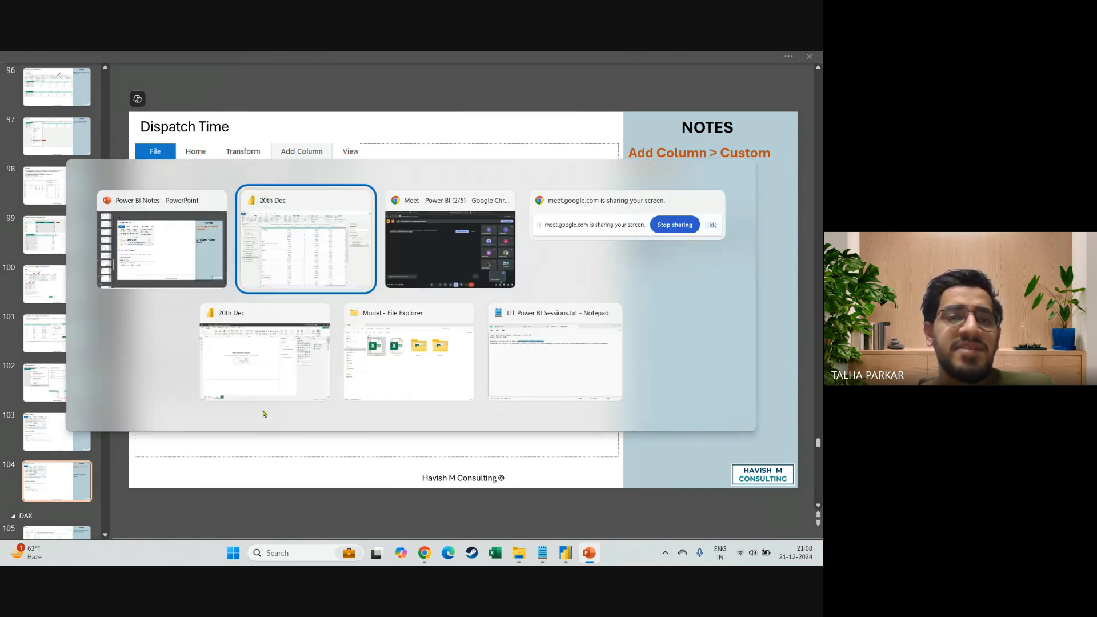
Switch to the Power Query Editor and start a custom column in Fact_Sales named "Avg Dispatch Time"
key("alt+Tab")
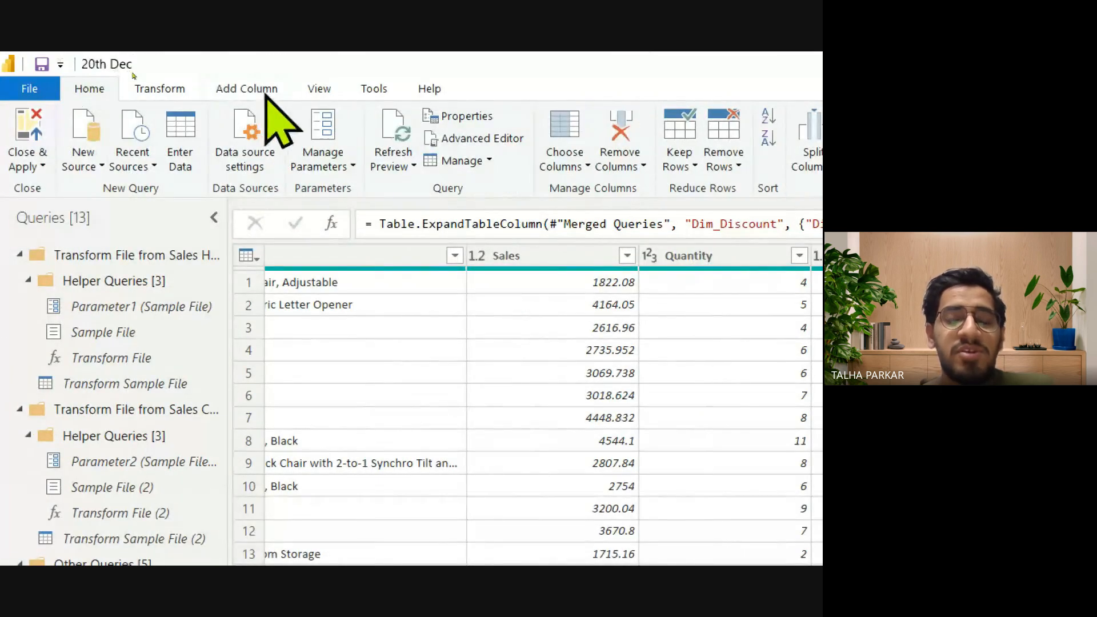
left_click(245, 91)
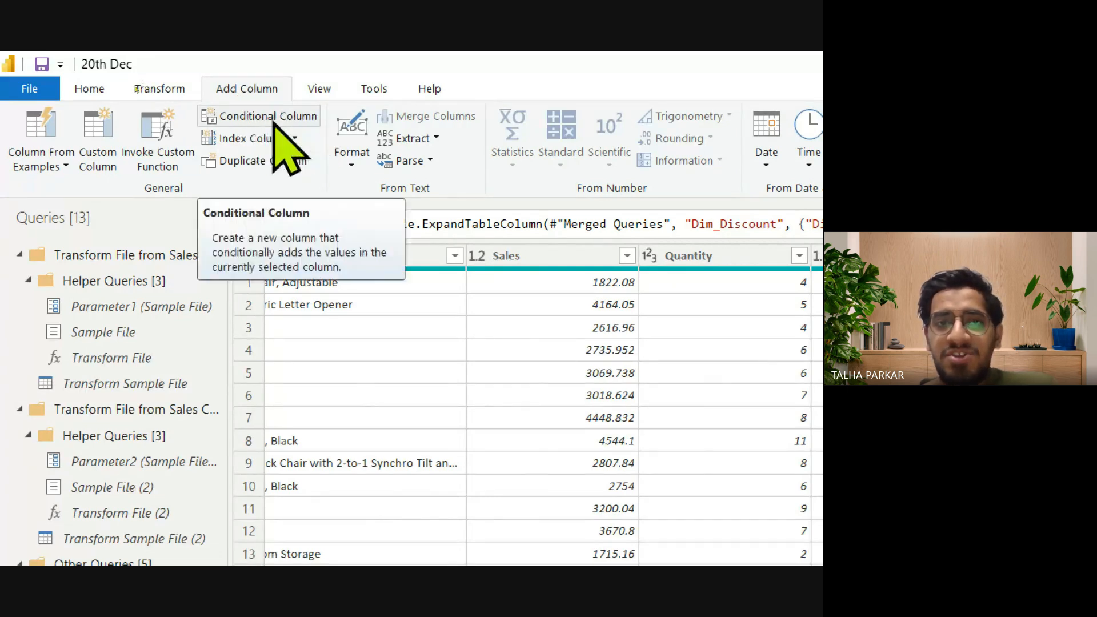
left_click(106, 140)
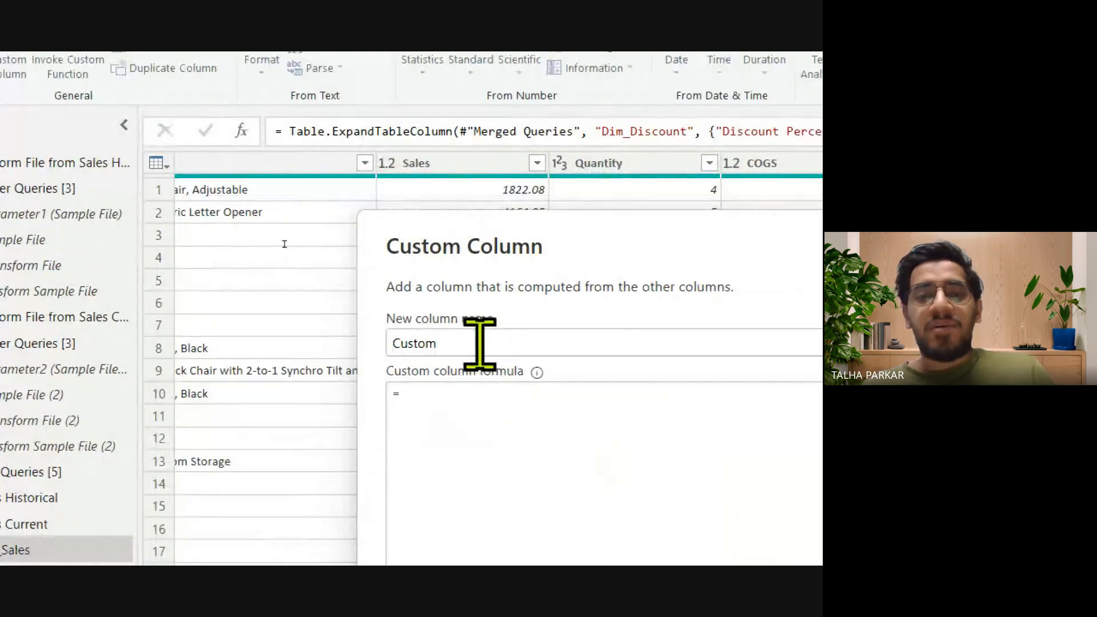
double_click(480, 343)
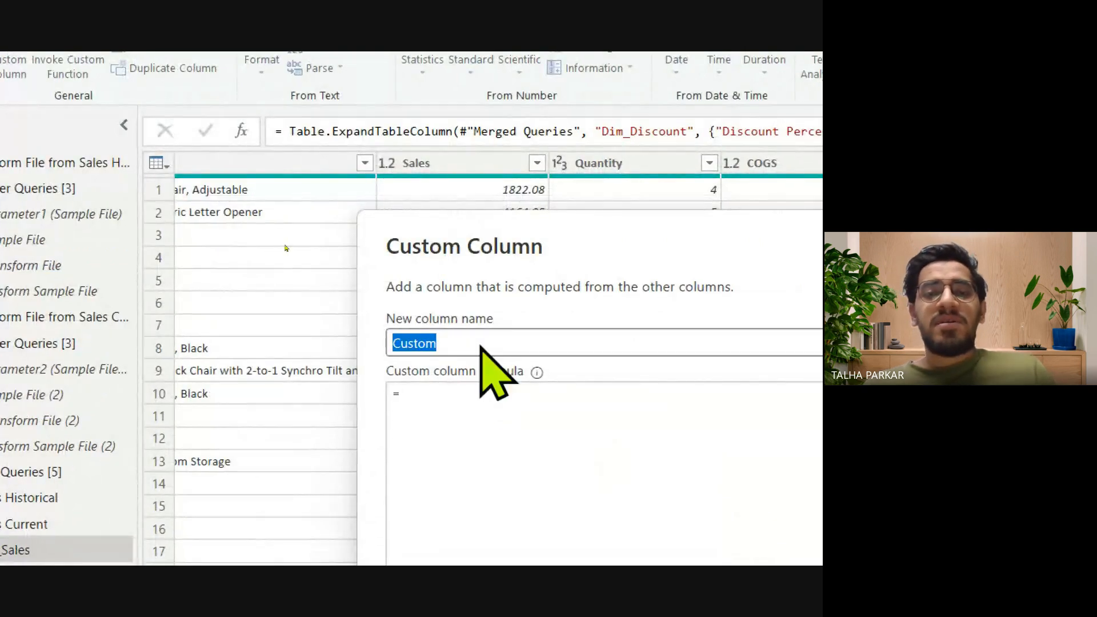
type("Avg D")
type("ispatch T")
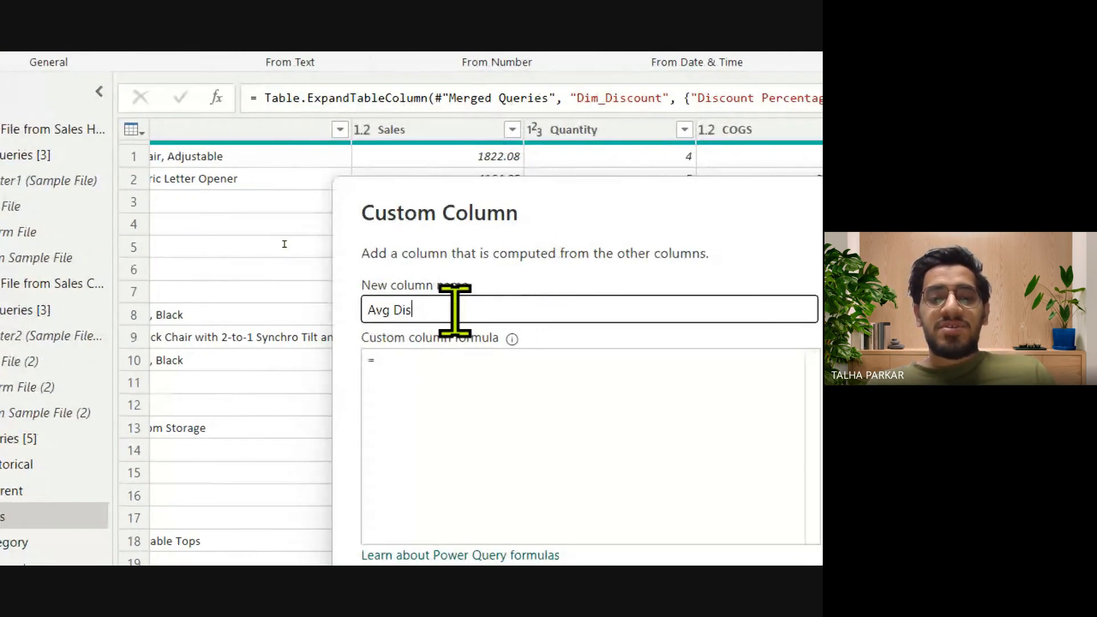
type("ime")
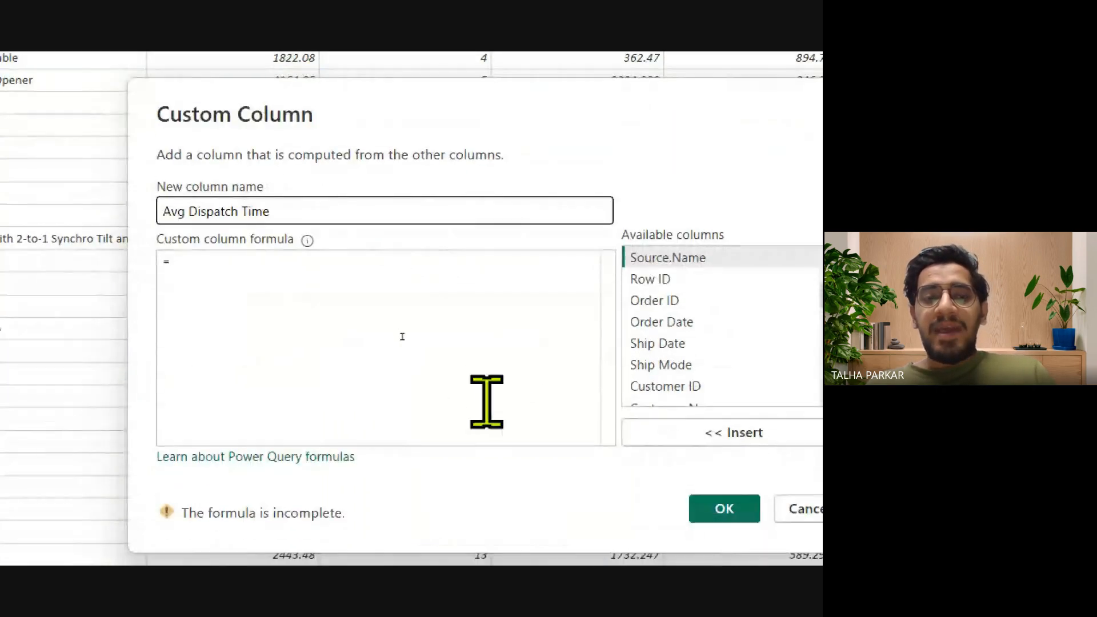
left_click(403, 336)
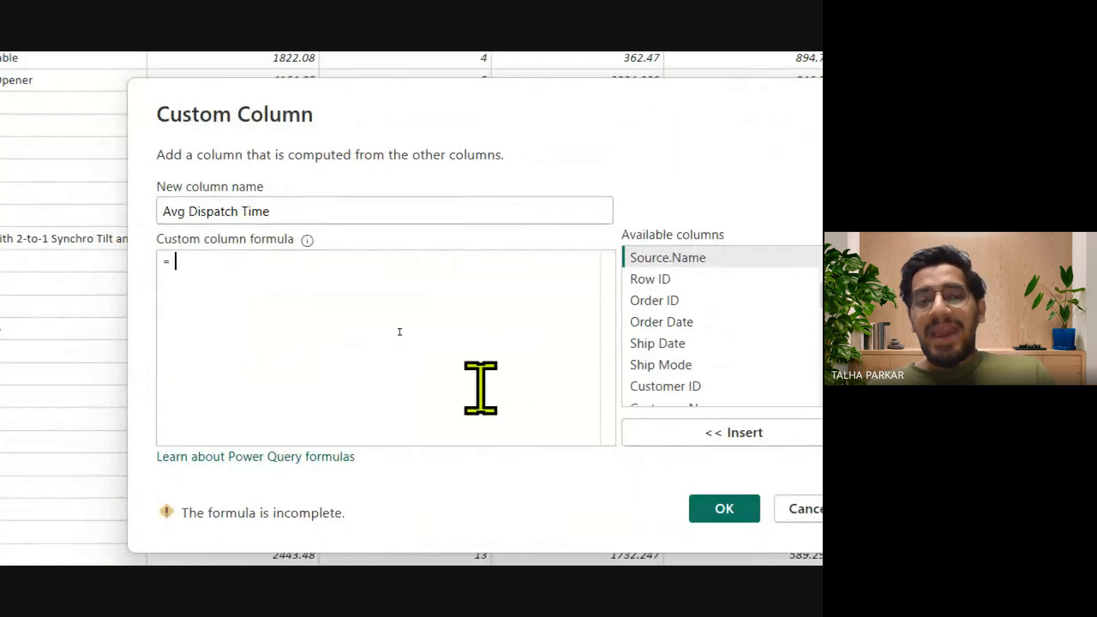
type("shi")
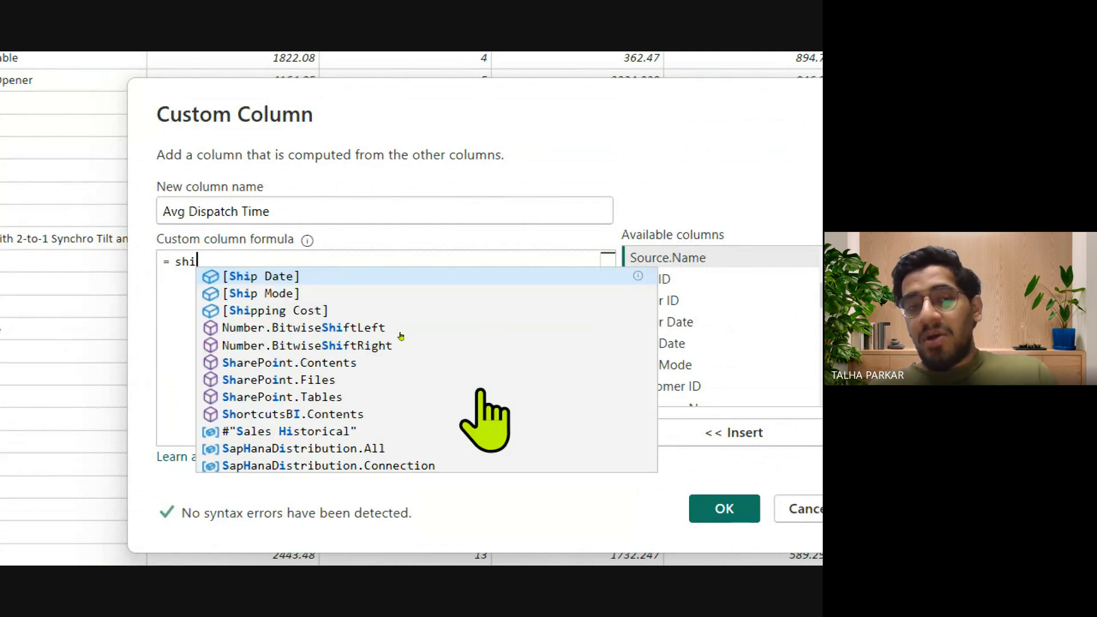
key("BackSpace")
key("BackSpace")
key("BackSpace")
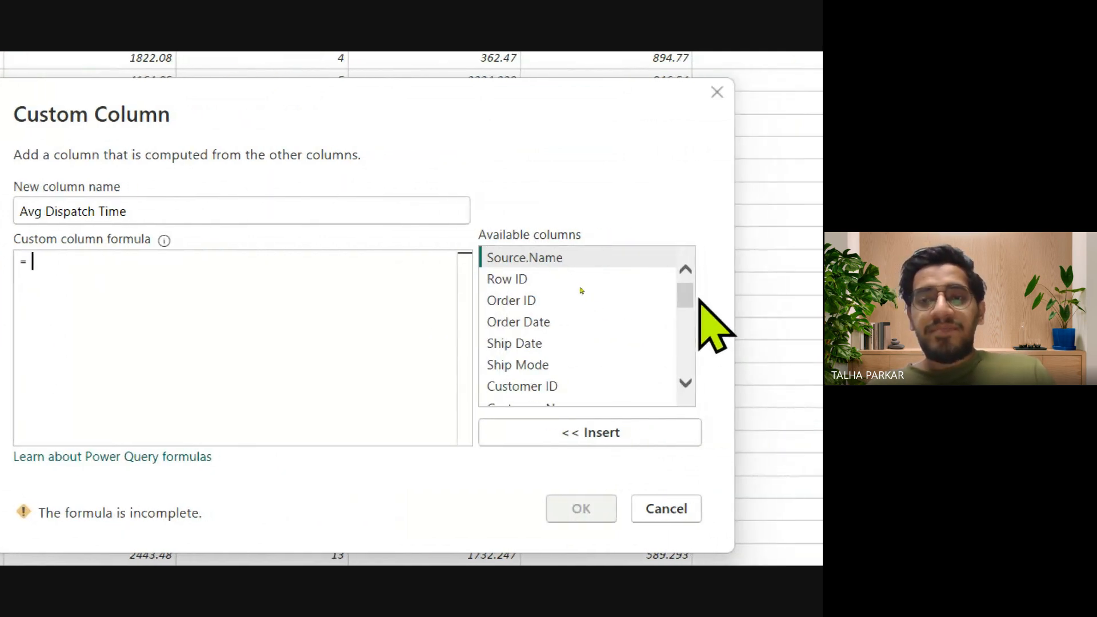
Build the custom column formula [Ship Date]-[Order Date] from the available columns
left_click_drag(697, 313, 710, 398)
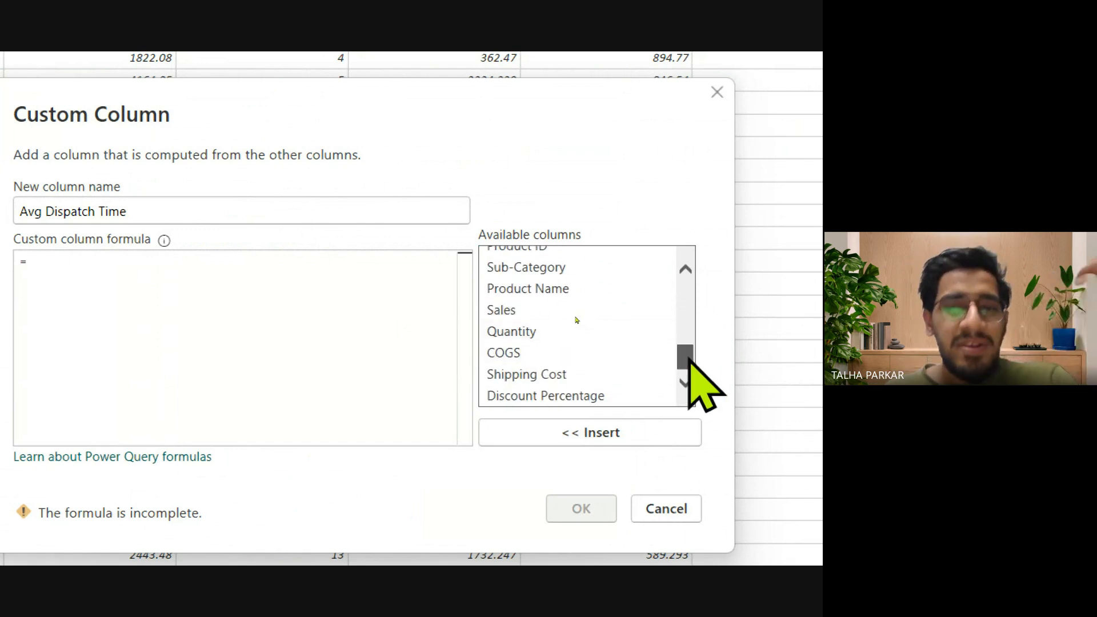
left_click_drag(697, 362, 689, 300)
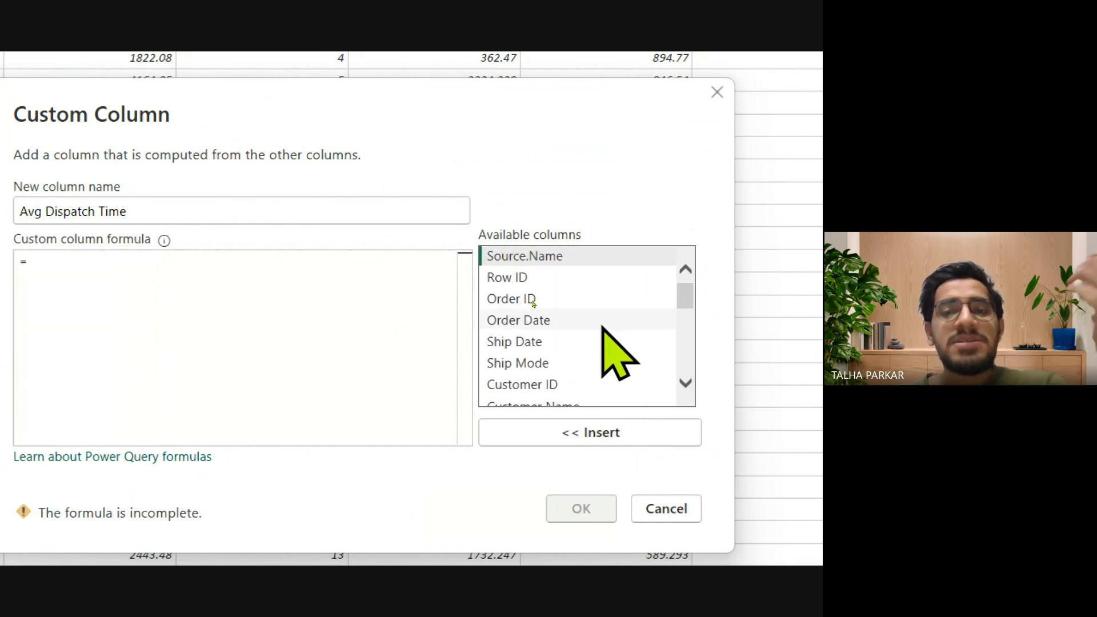
left_click(588, 343)
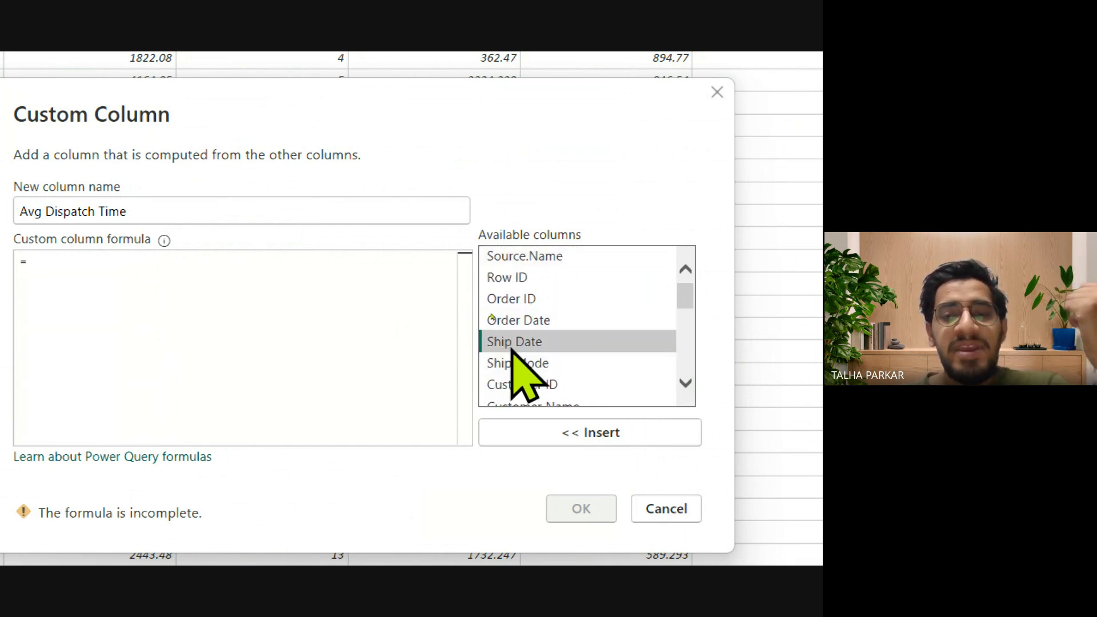
left_click(580, 435)
type("-")
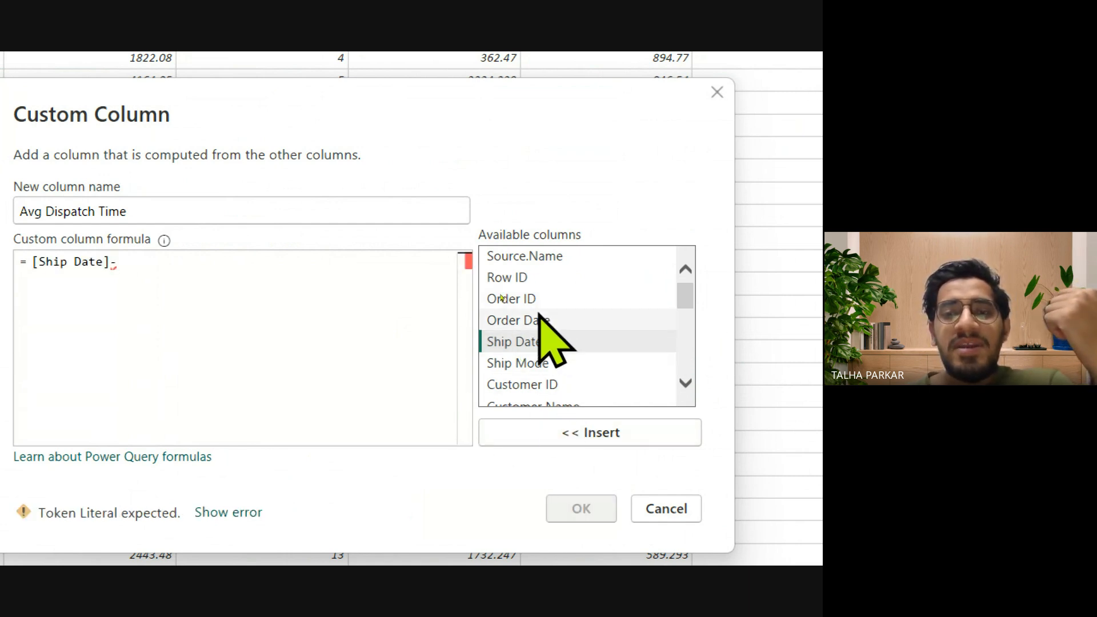
left_click(539, 321)
left_click(589, 434)
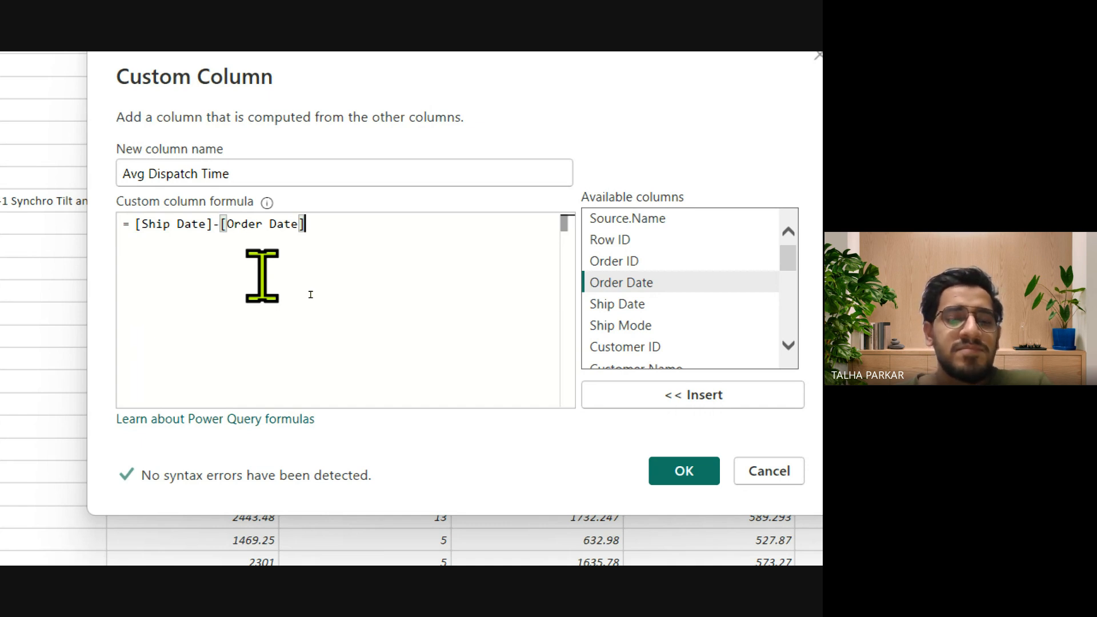
Switch to the Google Meet call, check the in-call messages and return to the Power Query Editor
key("alt+Tab")
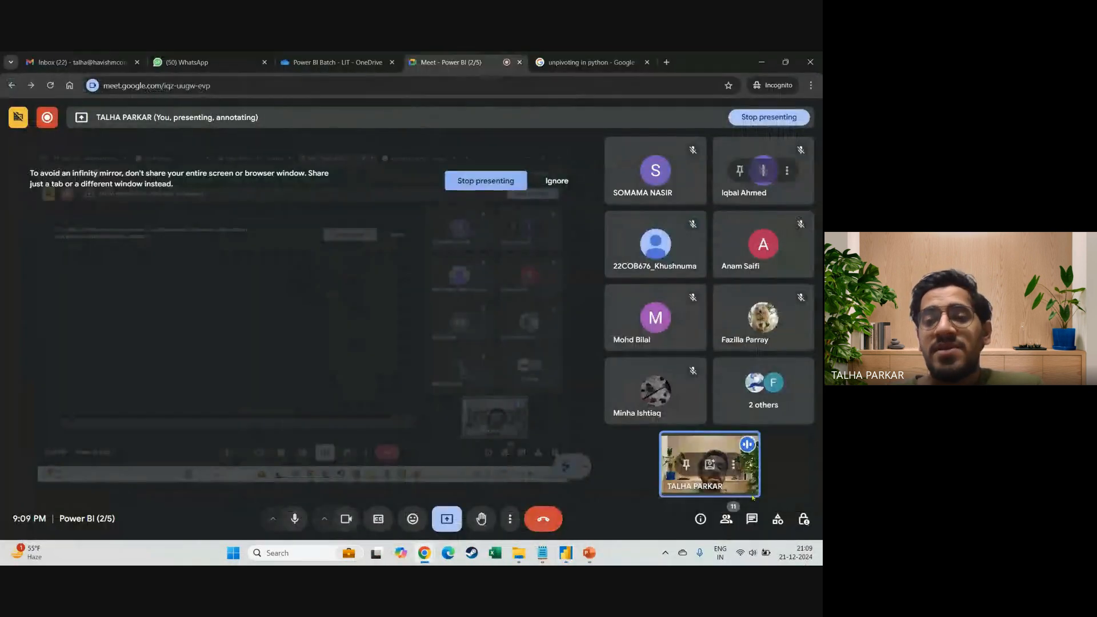
left_click(752, 519)
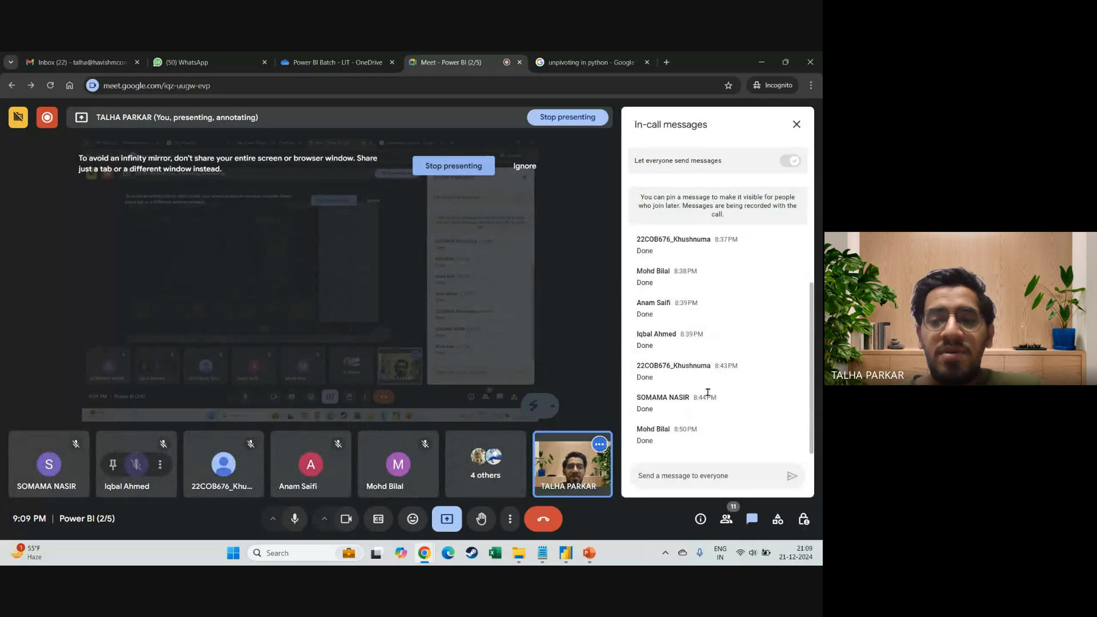
left_click(796, 124)
key("alt+Tab")
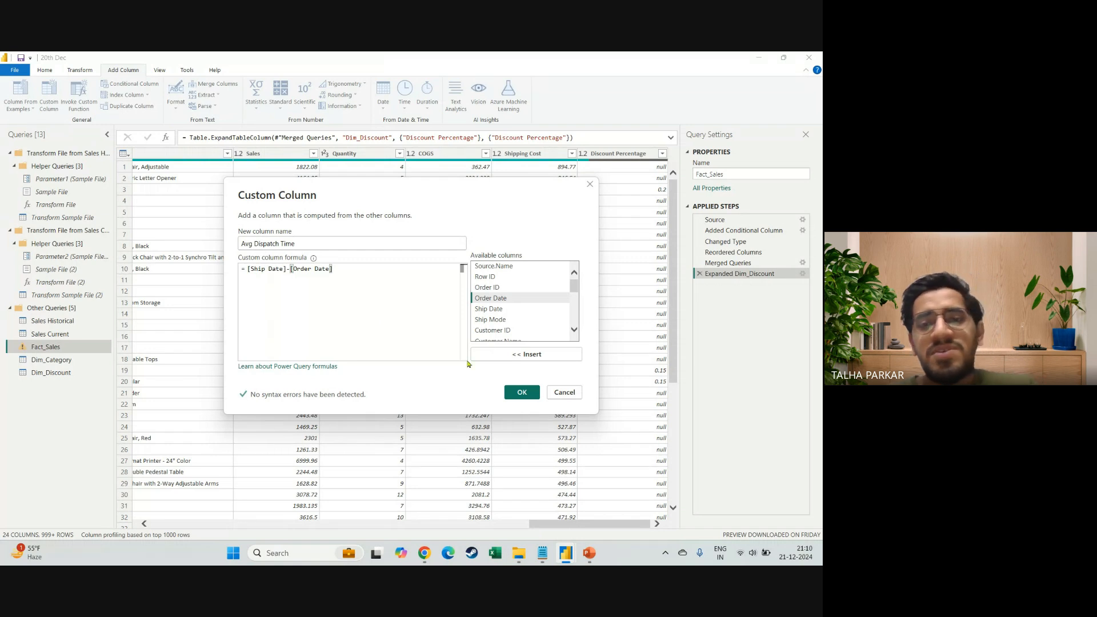
Add the Avg Dispatch Time custom column to Fact_Sales, reopen its settings to check the formula [Ship Date]-[Order Date], and accept it
left_click(521, 392)
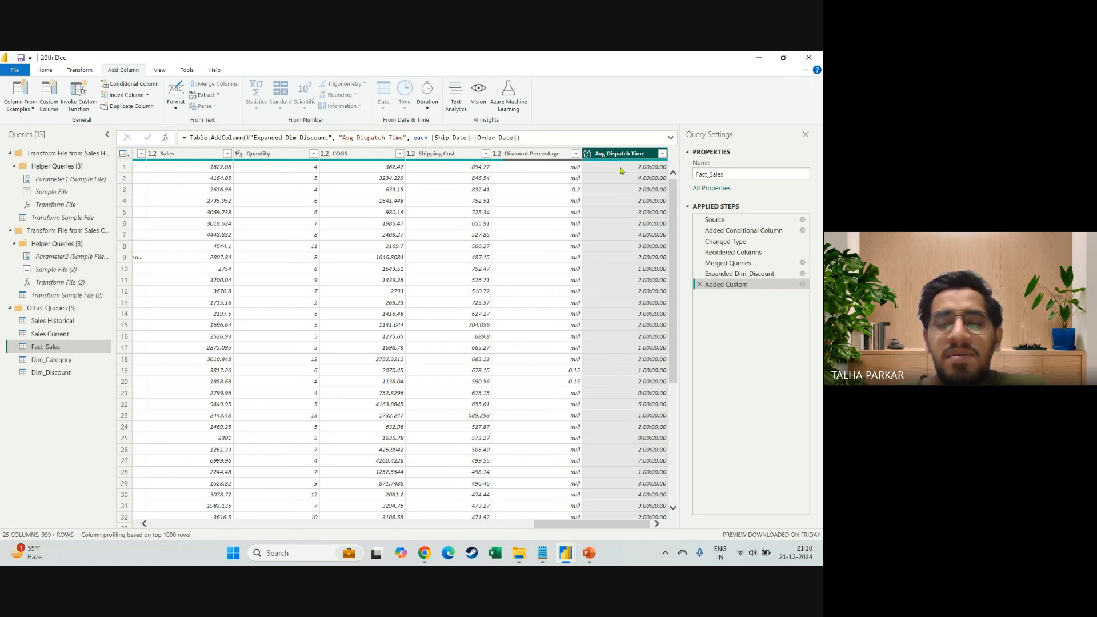
left_click(802, 284)
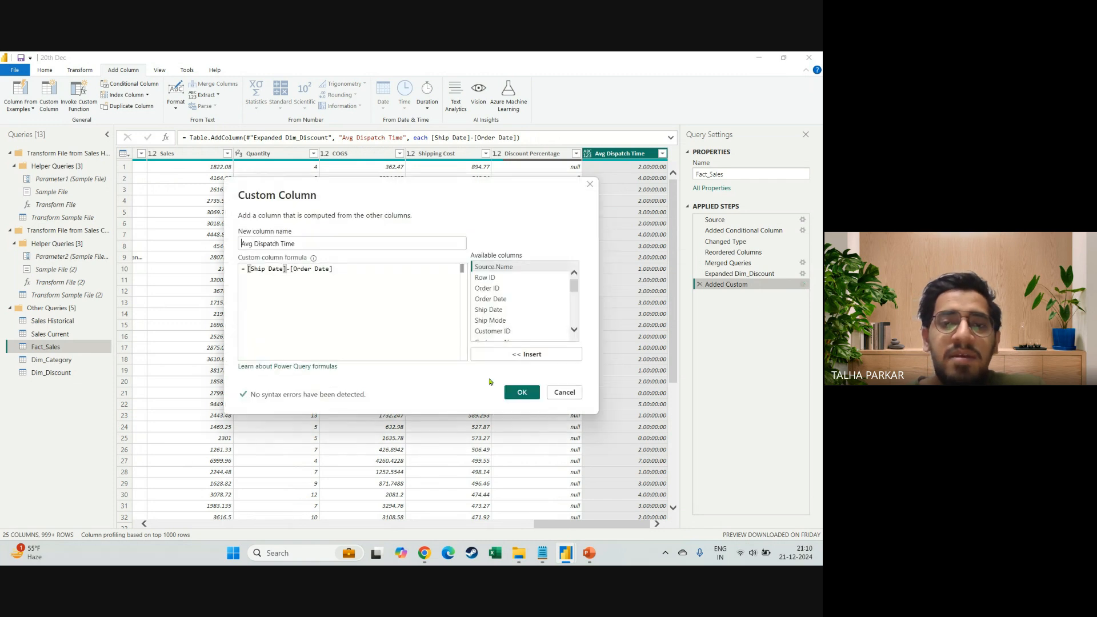
left_click(389, 330)
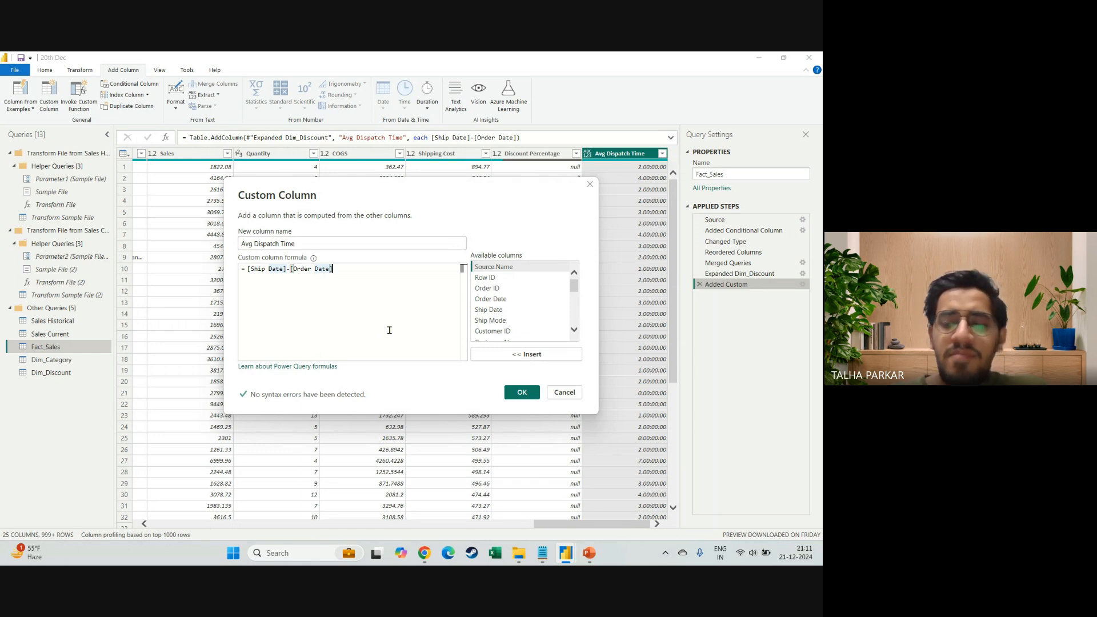
left_click(532, 393)
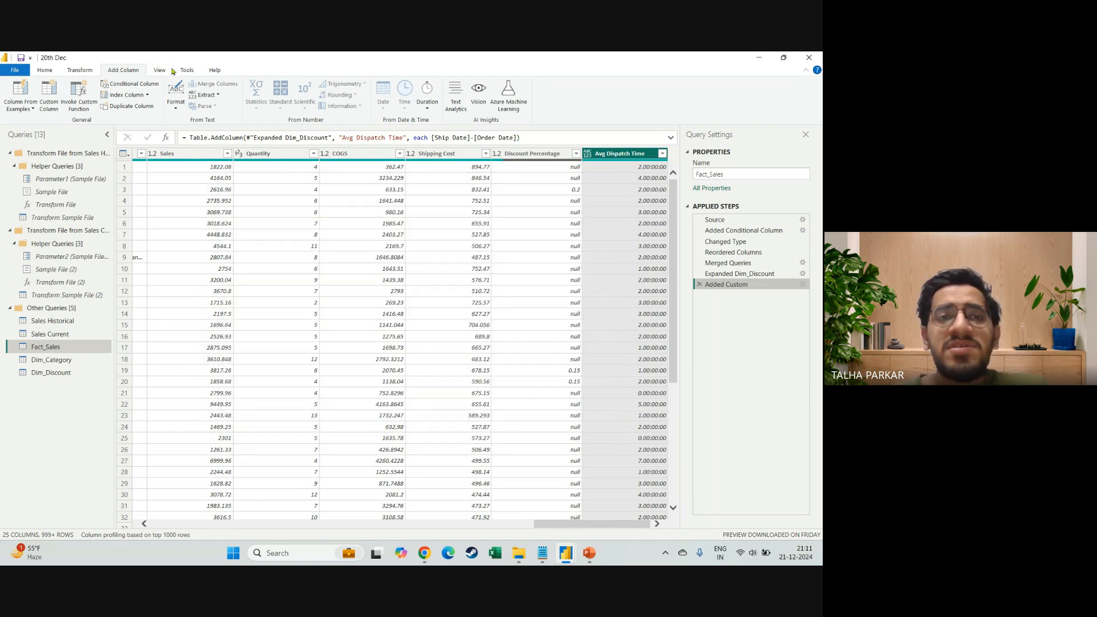
Detect the data type of Avg Dispatch Time, then set it to Decimal Number, replacing the current type conversion
left_click(85, 71)
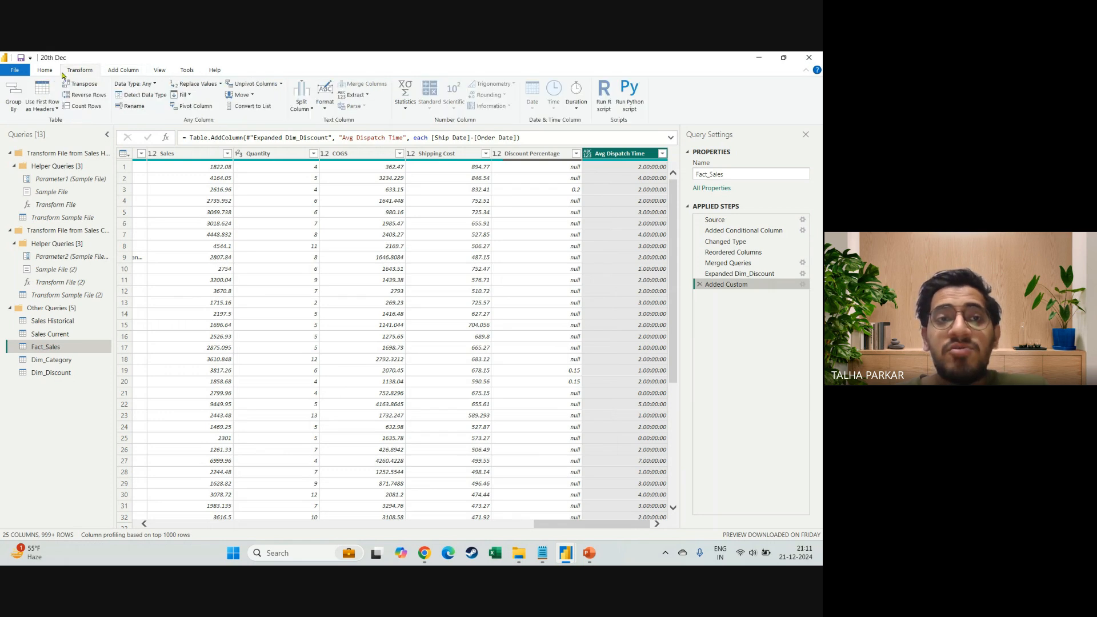
left_click(148, 96)
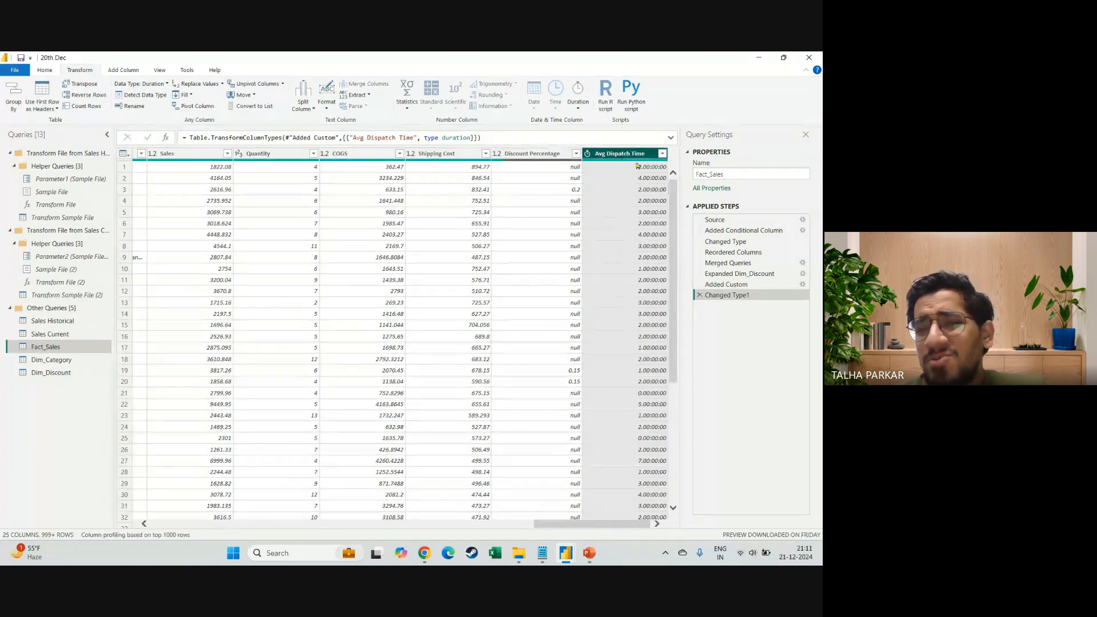
left_click(588, 154)
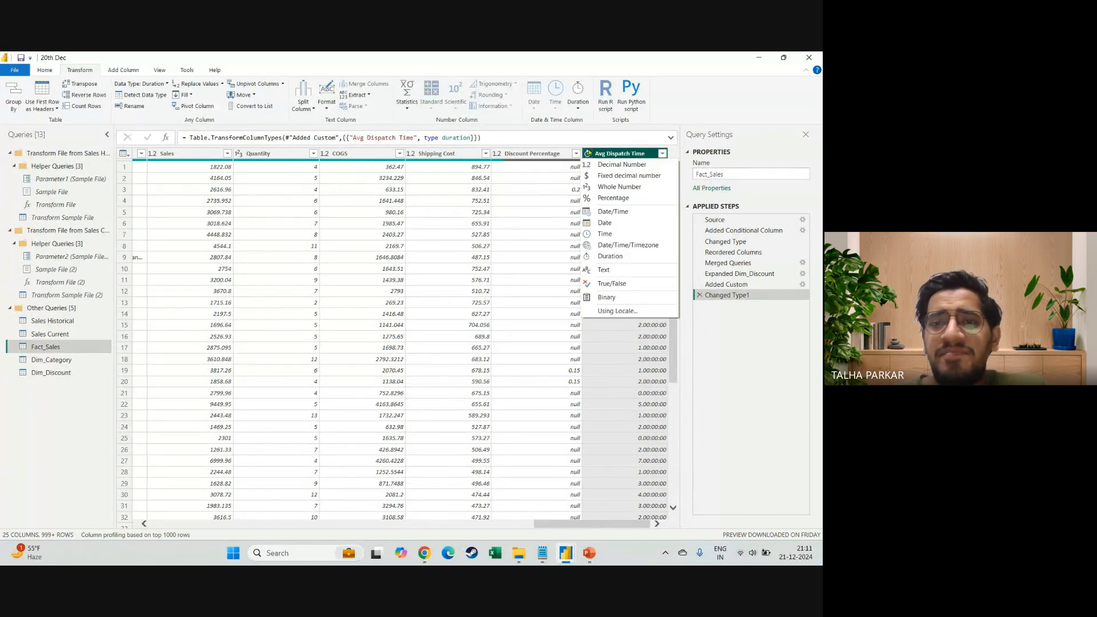
left_click(625, 166)
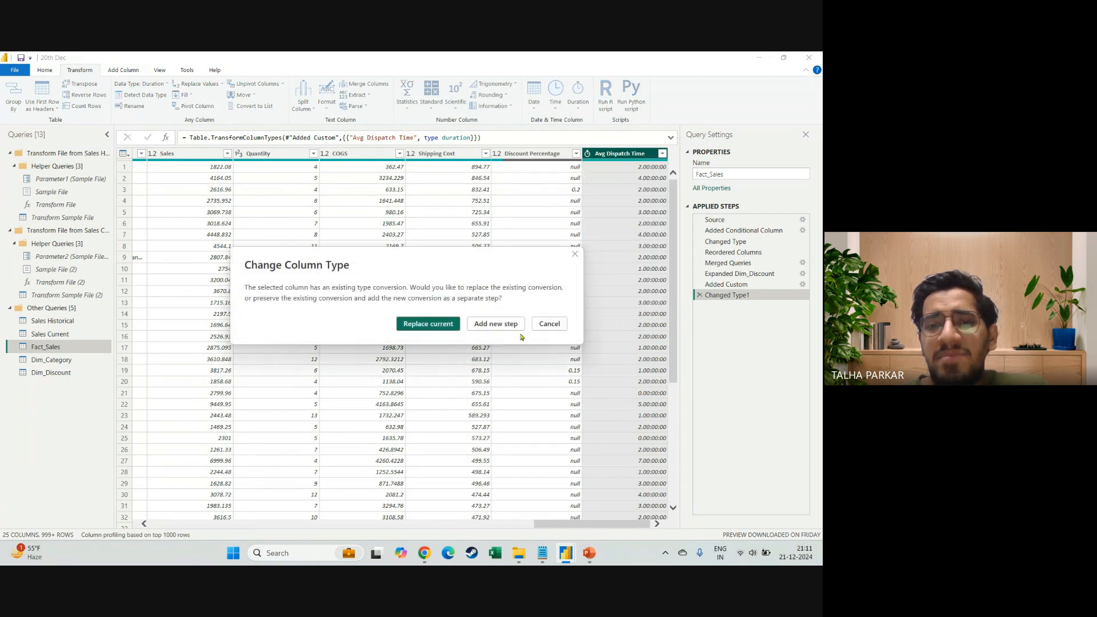
left_click(444, 324)
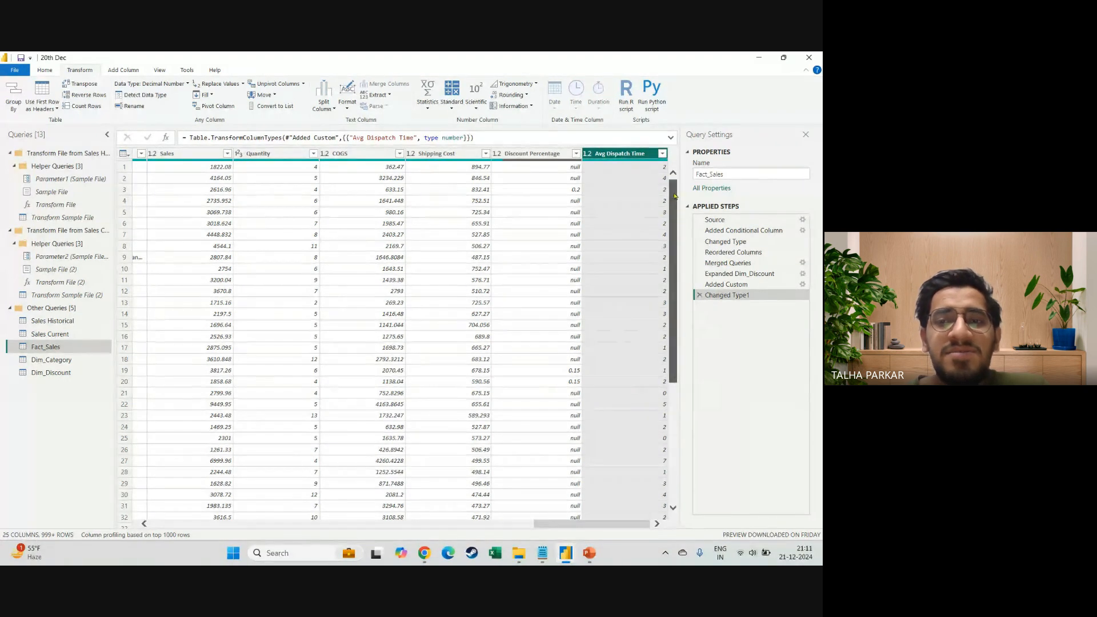
Compare the Order Date and Ship Date values in row 21 of Fact_Sales with the row's Avg Dispatch Time
scroll(636, 403, "left", 15)
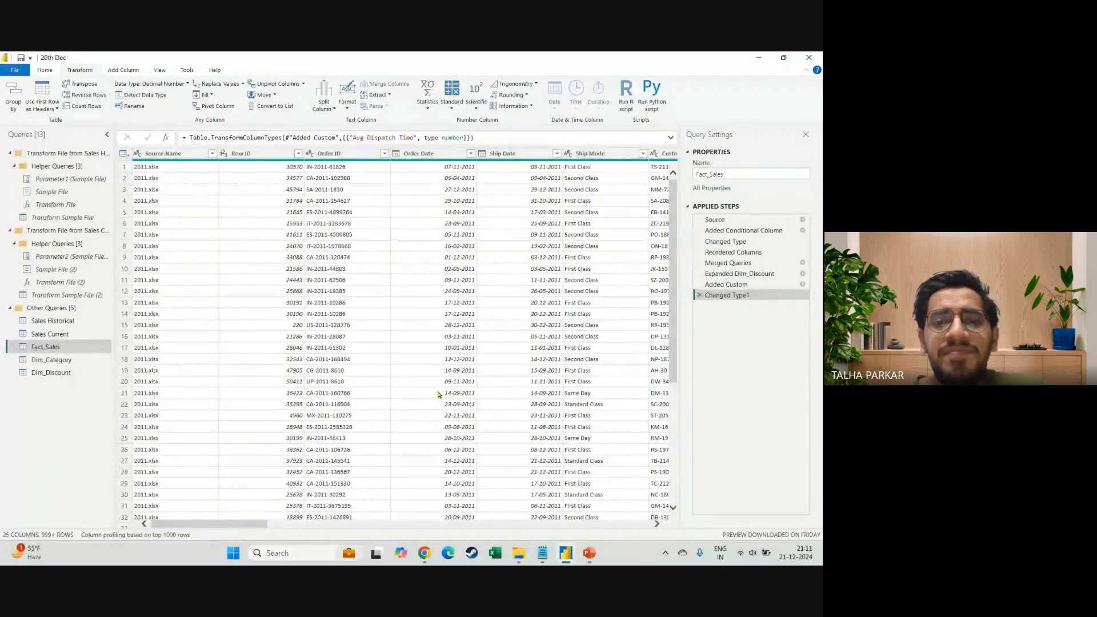
left_click(481, 396)
left_click(472, 397)
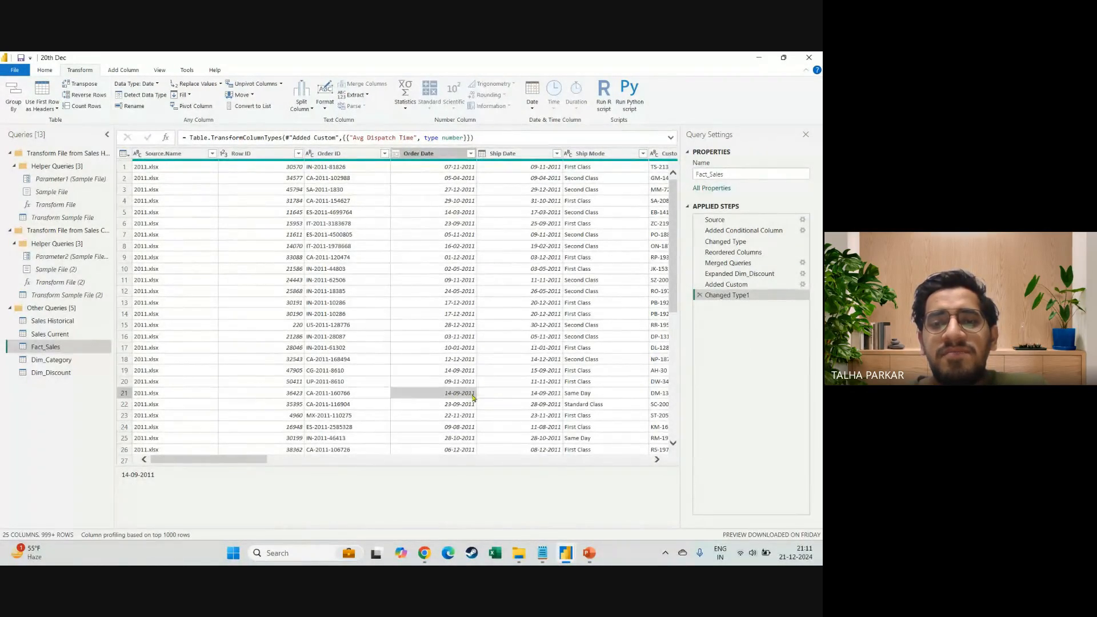
left_click(487, 399)
scroll(487, 398, "right", 12)
scroll(487, 398, "right", 8)
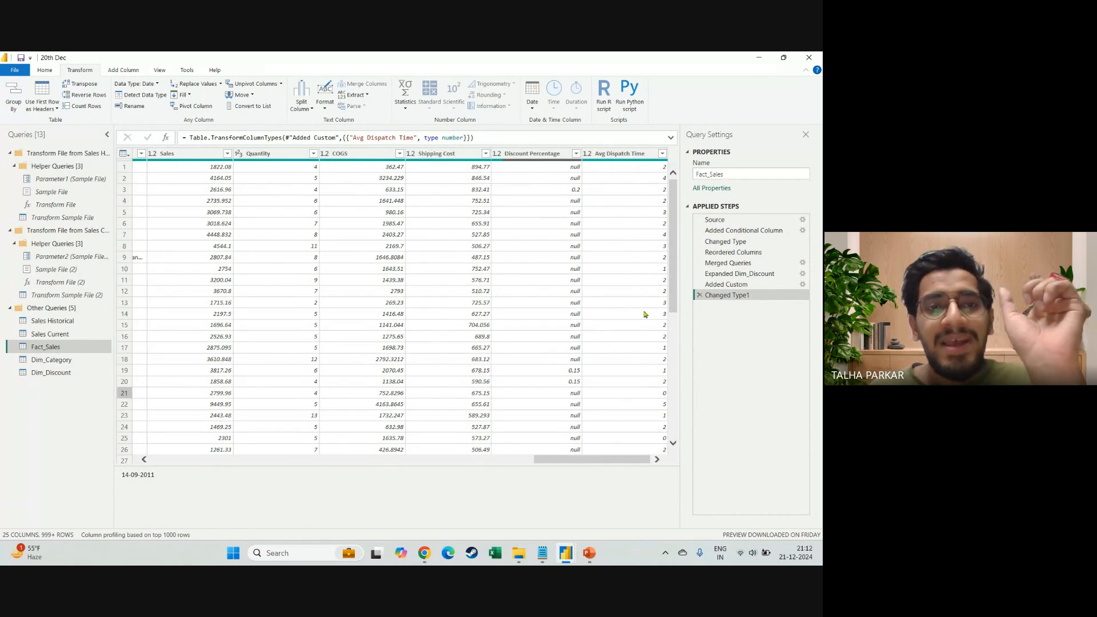
scroll(643, 311, "left", 20)
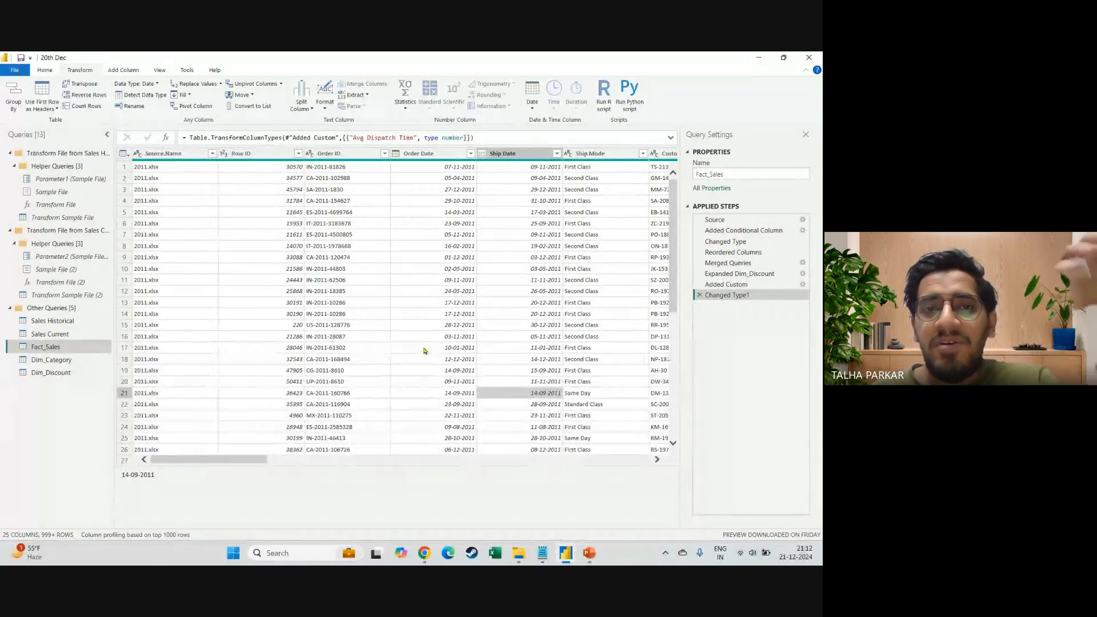
scroll(424, 351, "right", 20)
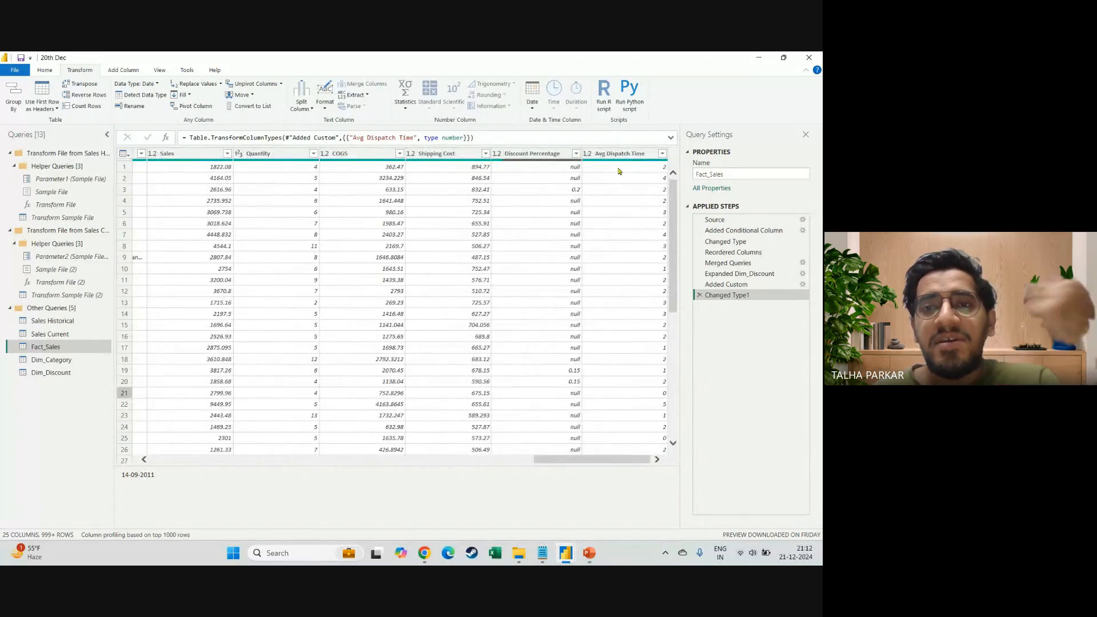
View the available data types for the Avg Dispatch Time column and dismiss the list without choosing one
left_click(588, 154)
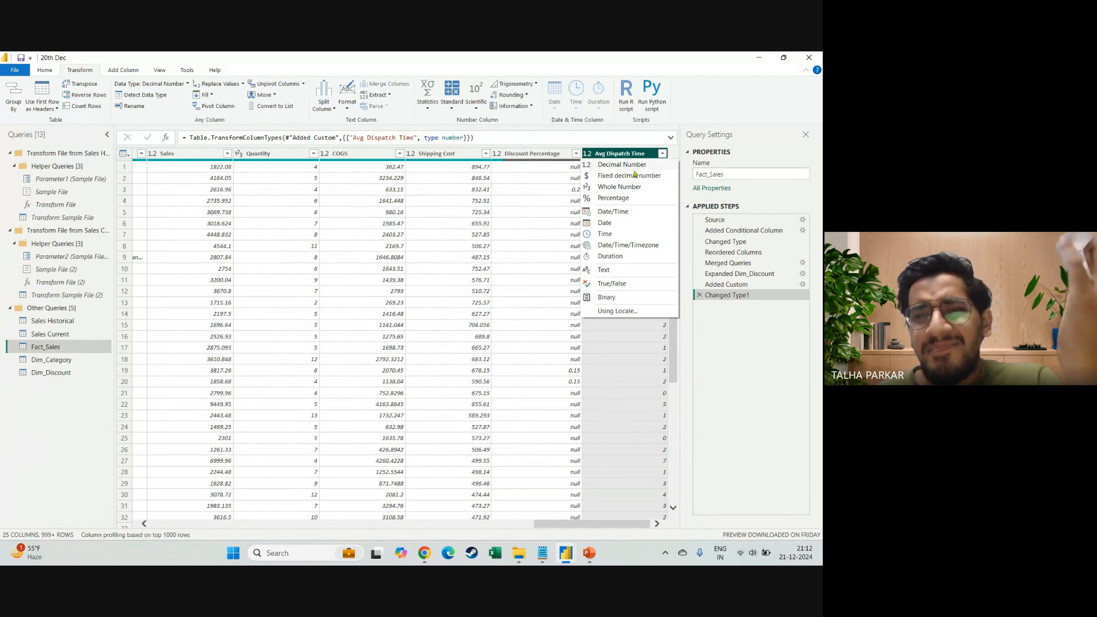
left_click(624, 348)
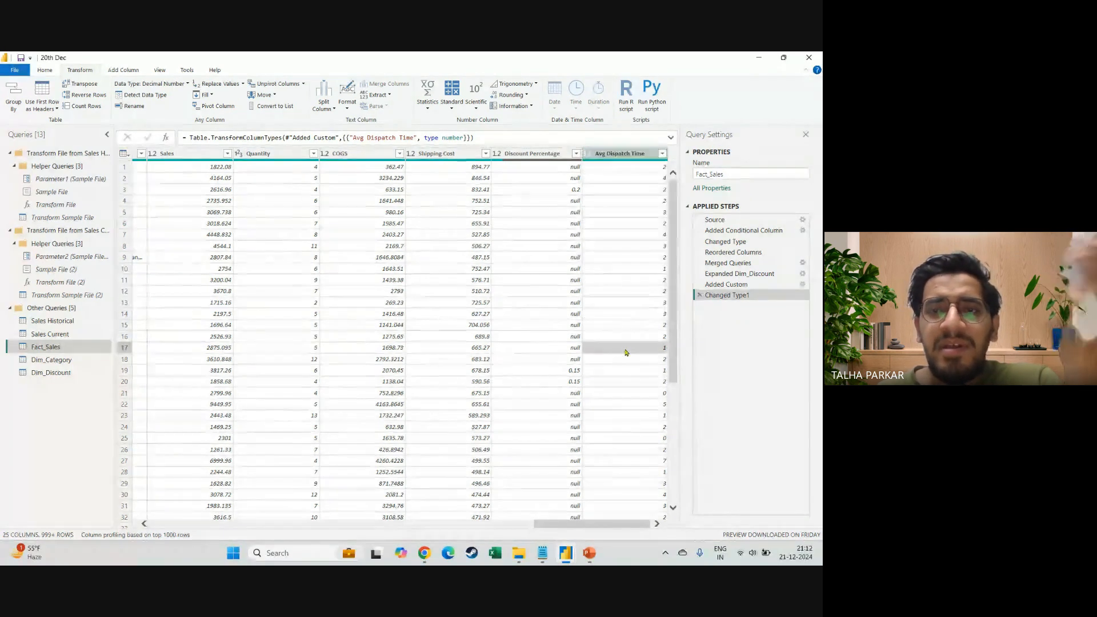
left_click(621, 158)
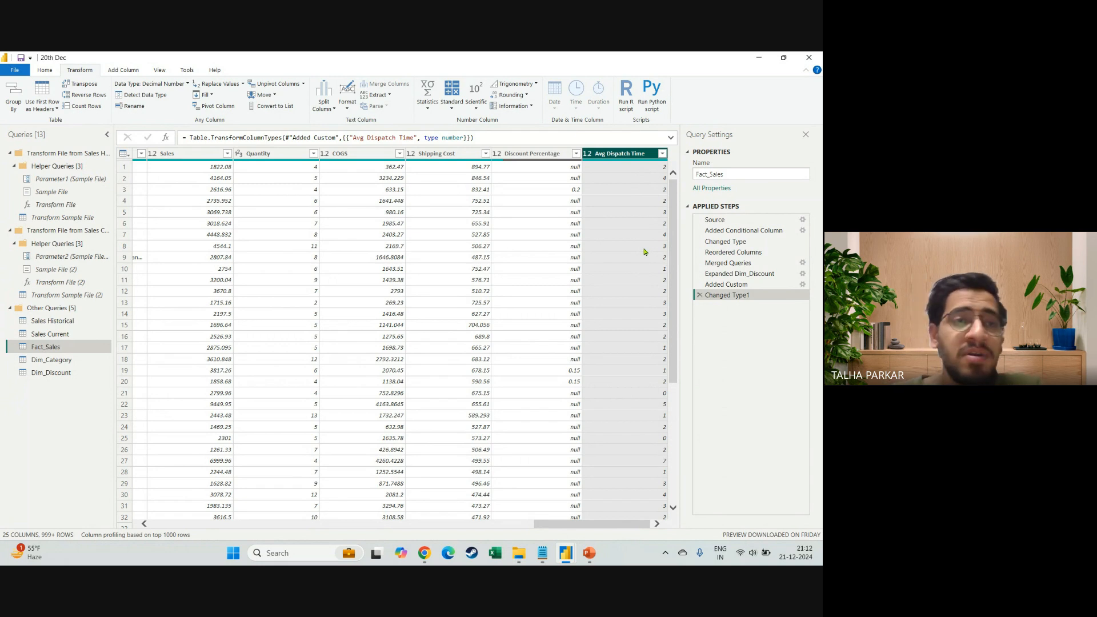
Apply the pending query changes while keeping the Power Query Editor open
left_click(45, 70)
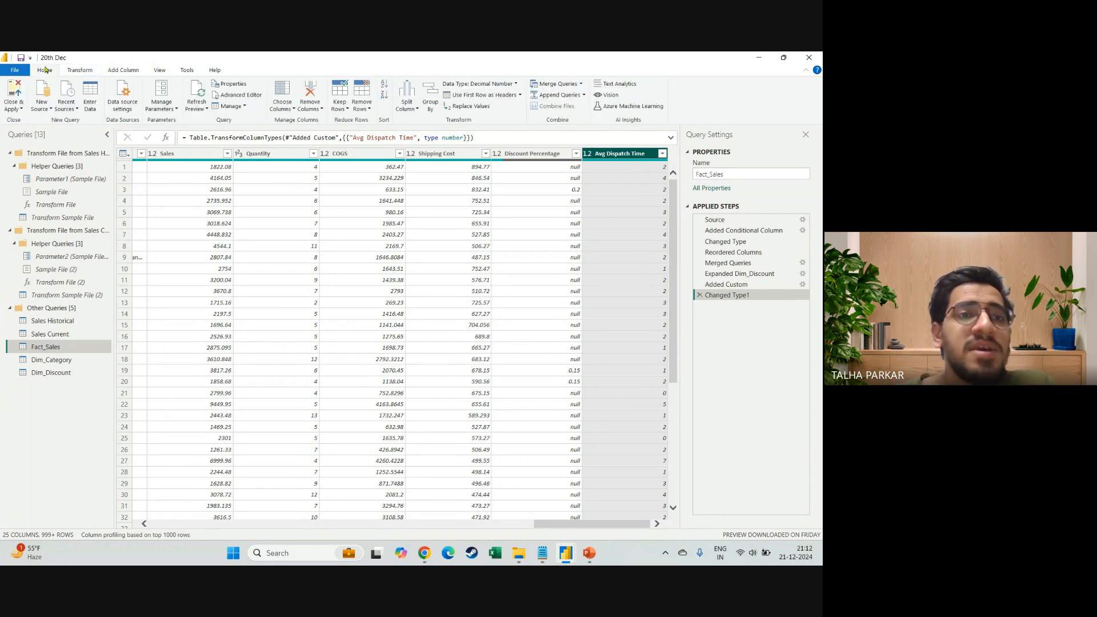
left_click(19, 108)
left_click(28, 132)
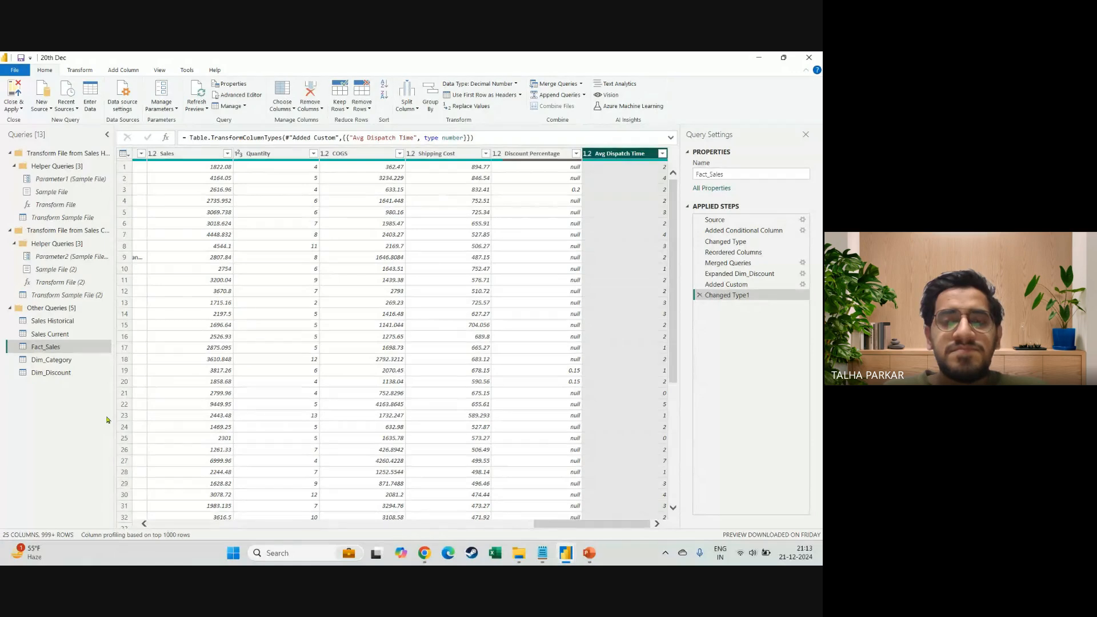
Switch to the Google Meet call, check the in-call messages and participants, and return to the Power Query Editor
key("alt+Tab")
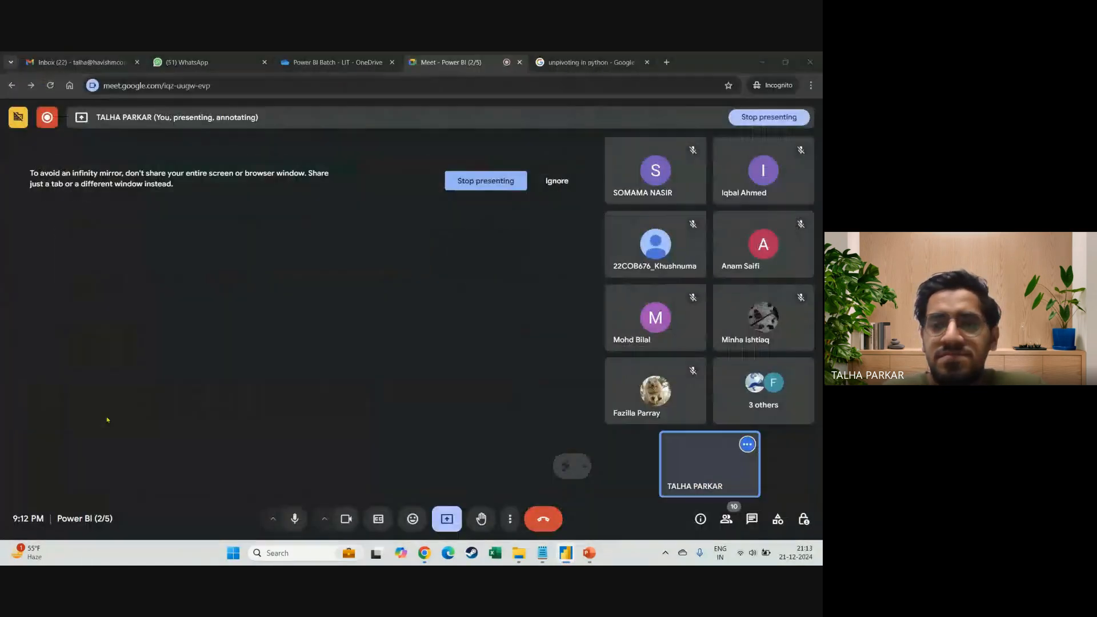
left_click(752, 519)
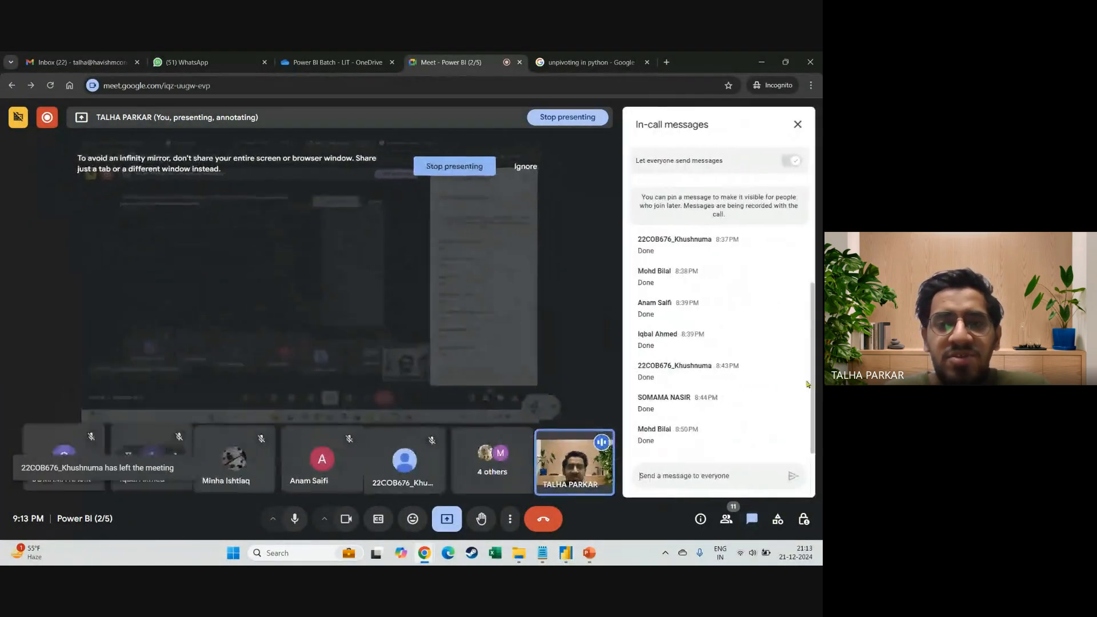
left_click(796, 124)
key("alt+Tab")
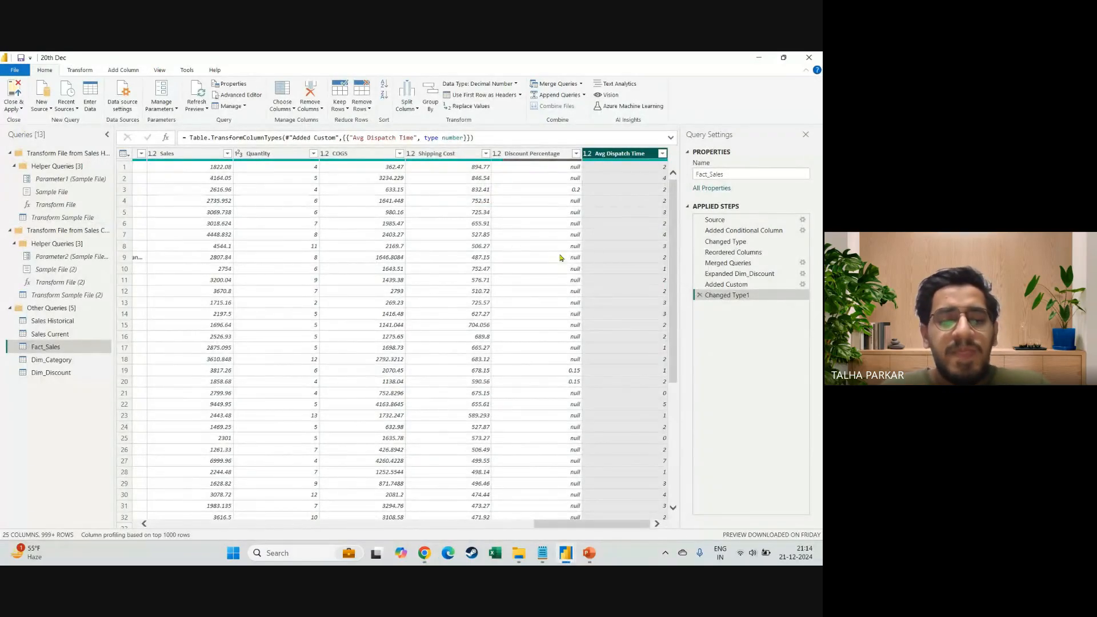
key("alt+Tab")
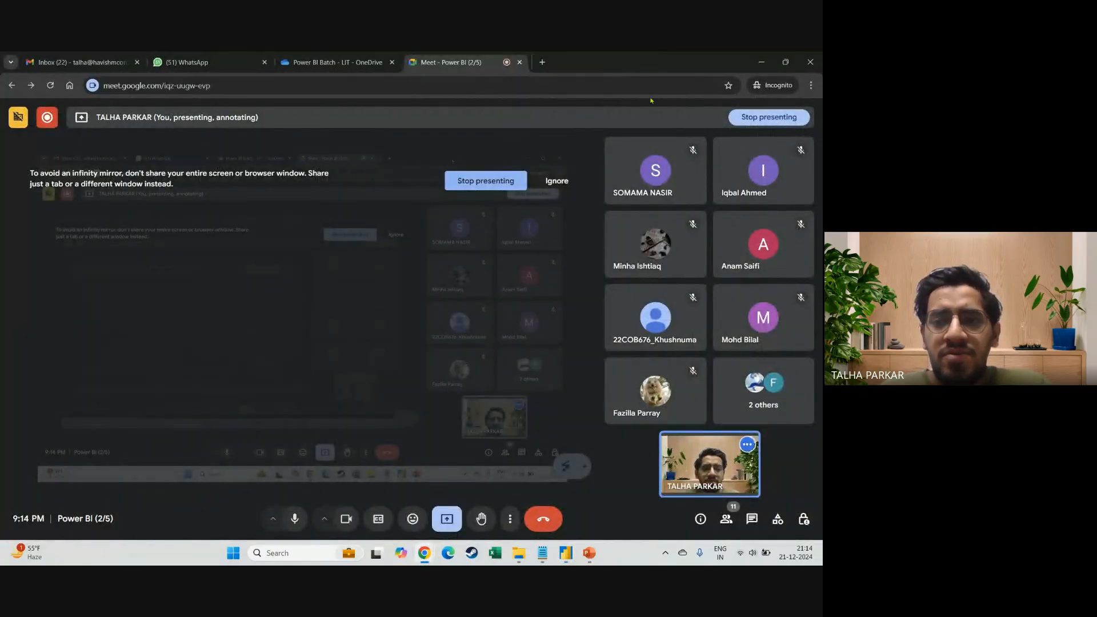
key("alt+Tab")
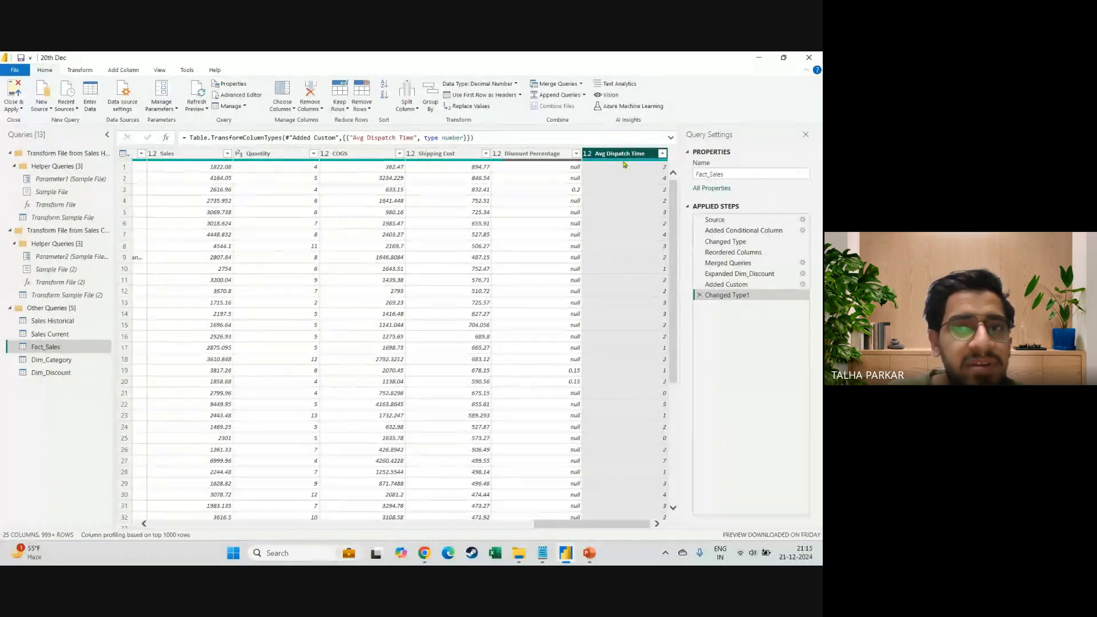
Apply the query changes once more from the Power Query Editor and switch to the Google Meet call
left_click(21, 109)
left_click(26, 126)
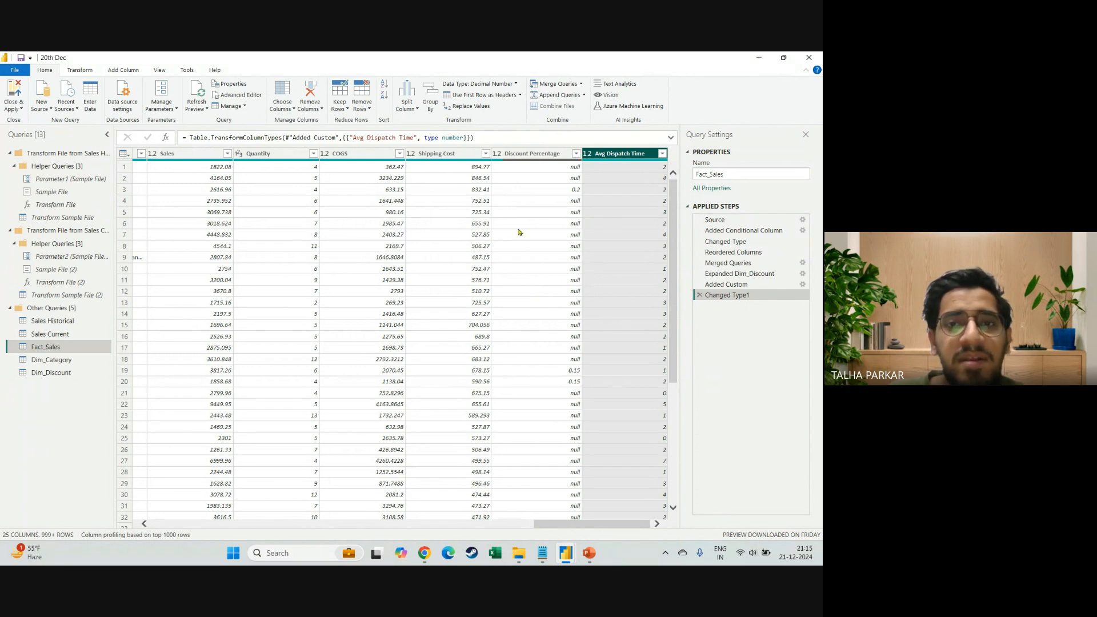
key("alt+Tab")
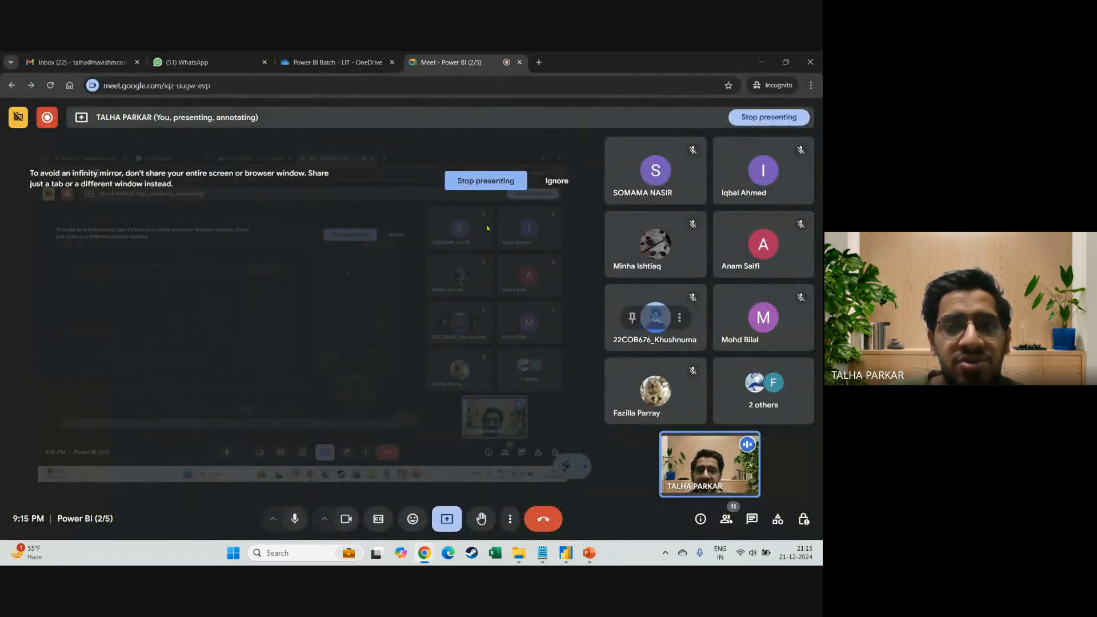
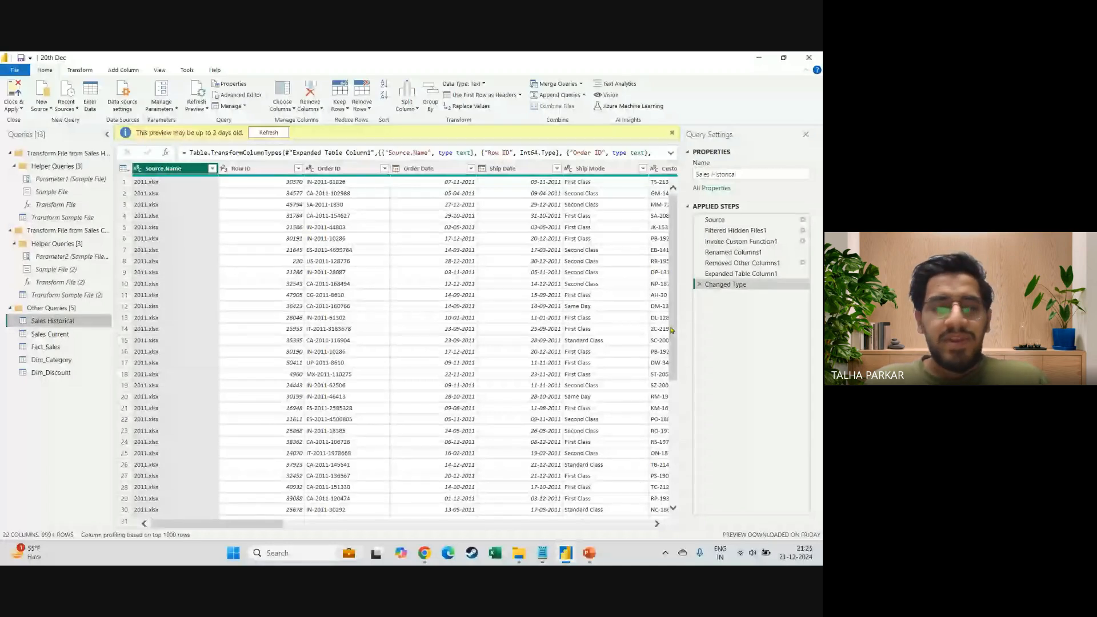
Compare the columns of the Sales Historical query with those of Fact_Sales, including Discount Percentage and Avg Dispatch Time
scroll(571, 353, "right", 10)
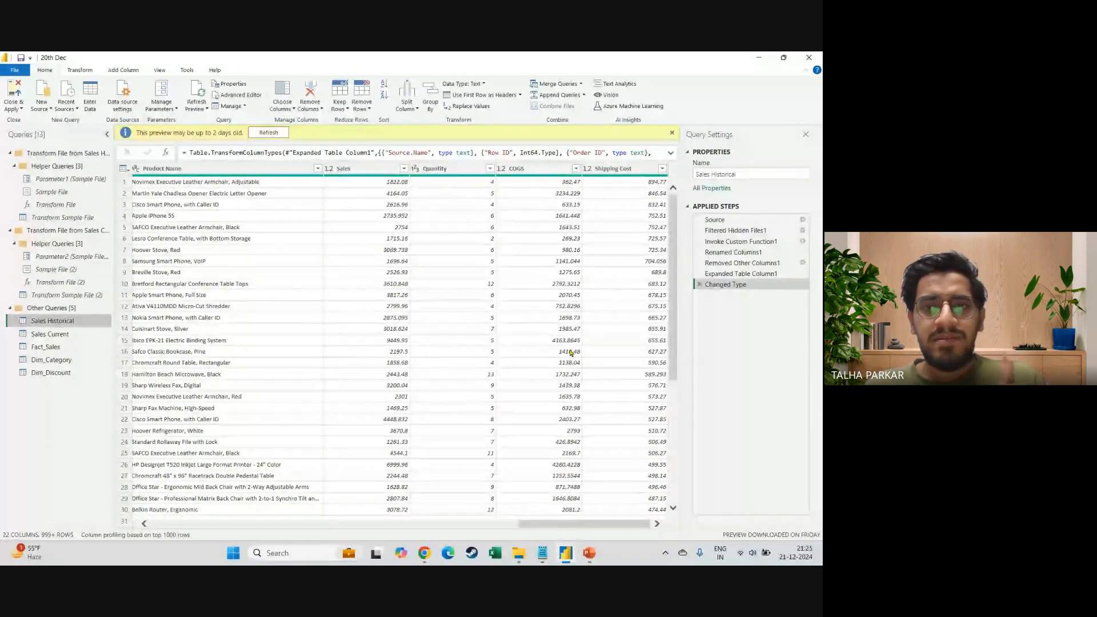
left_click(63, 347)
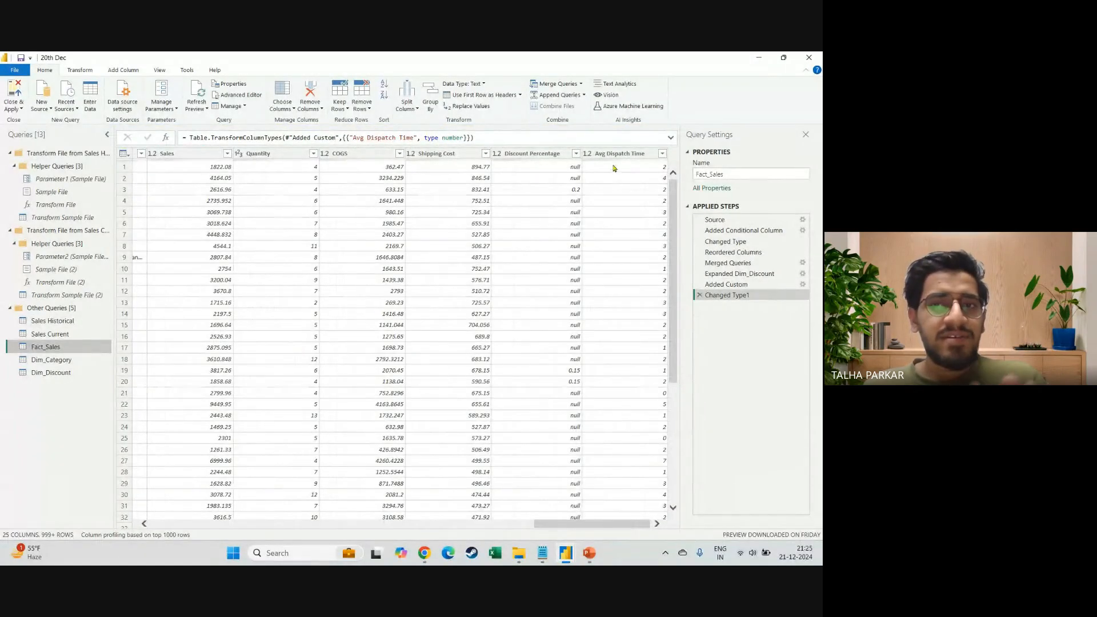
scroll(507, 234, "left", 10)
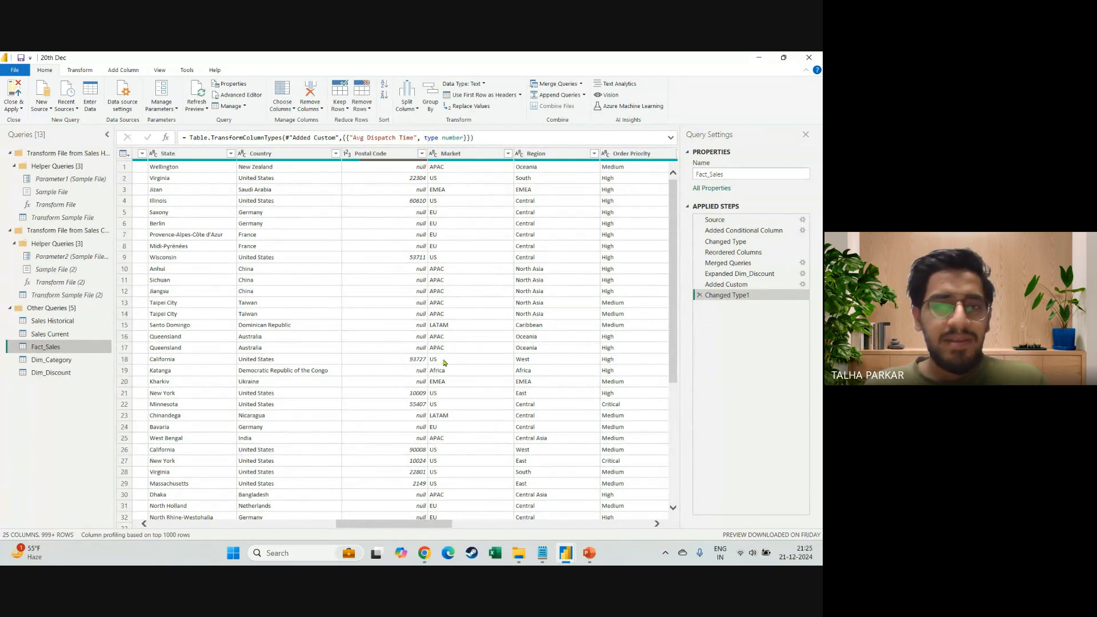
Switch to the PowerPoint deck and review the slides backward from Profit Column to Power Query Interface
key("alt+Tab")
key("alt+Tab")
key("alt+Tab")
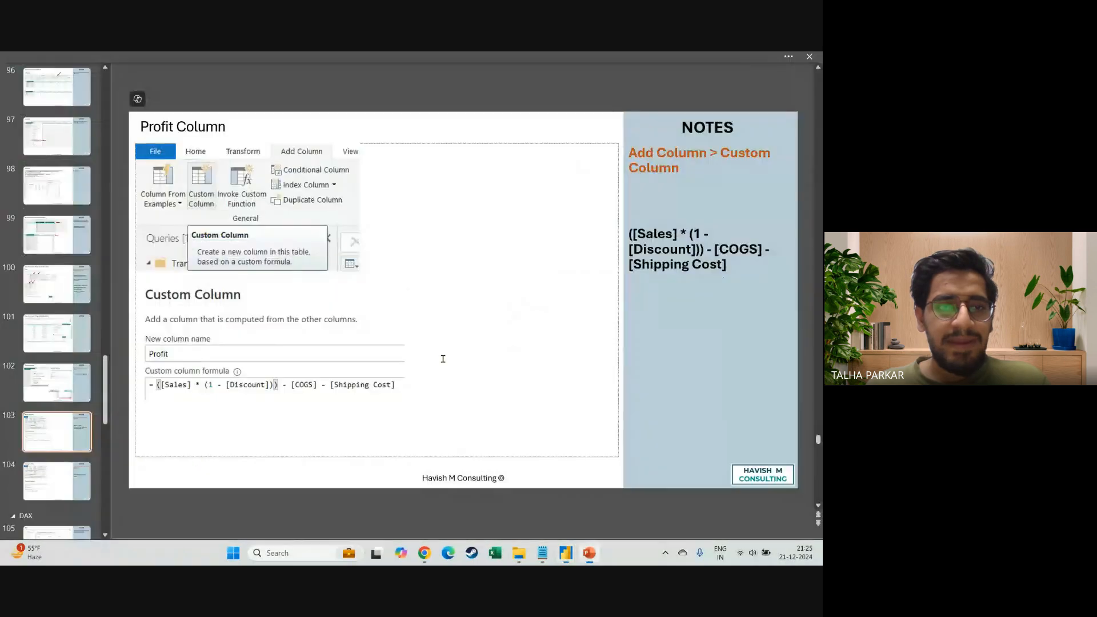
scroll(443, 359, "up", 10)
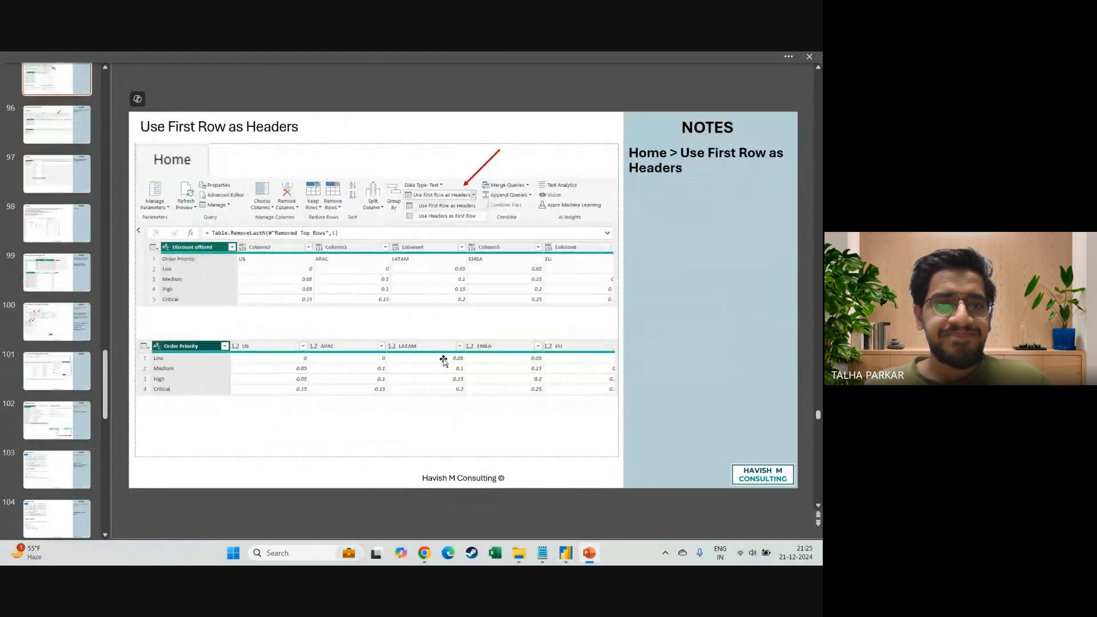
scroll(443, 359, "up", 11)
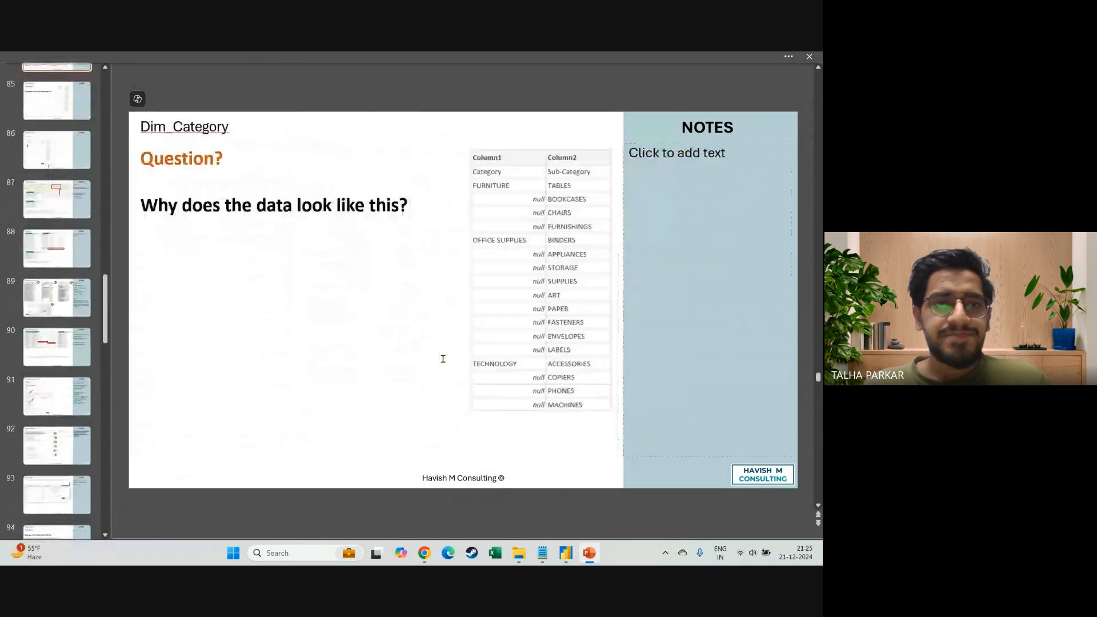
scroll(442, 359, "up", 6)
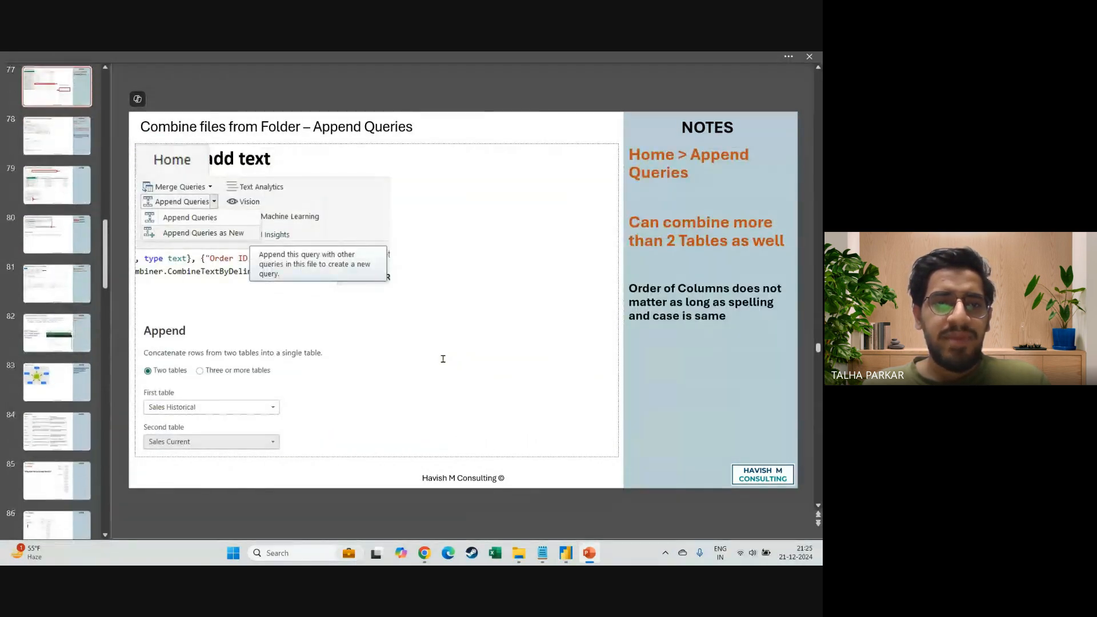
scroll(443, 358, "up", 9)
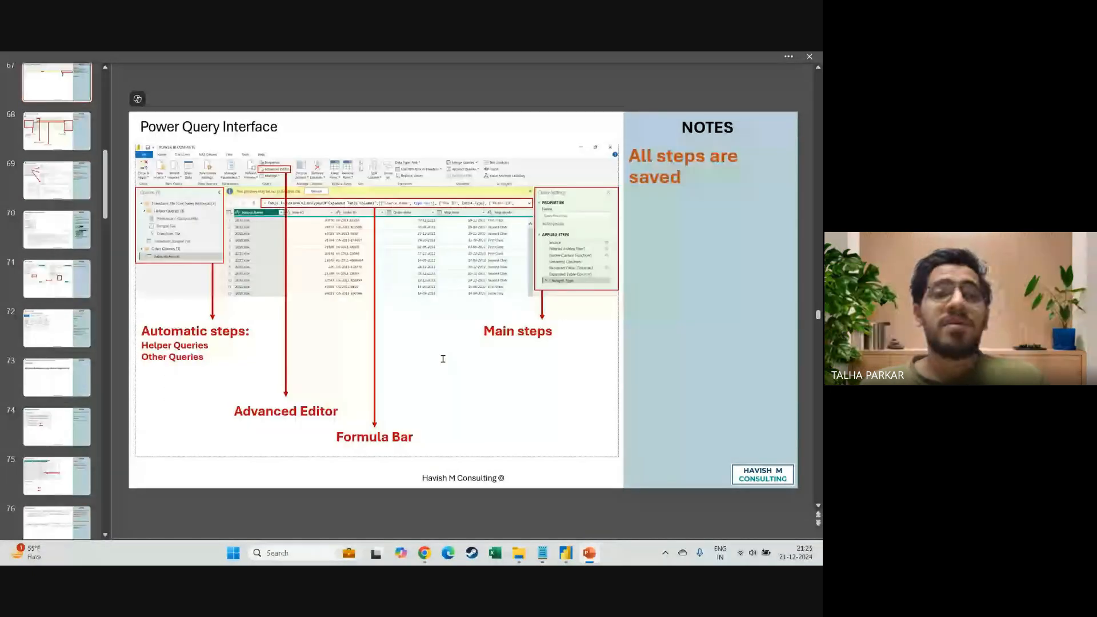
Review the slides back to Problem Statement and highlight the line on discounts by Market and Order Priority
scroll(443, 359, "up", 1)
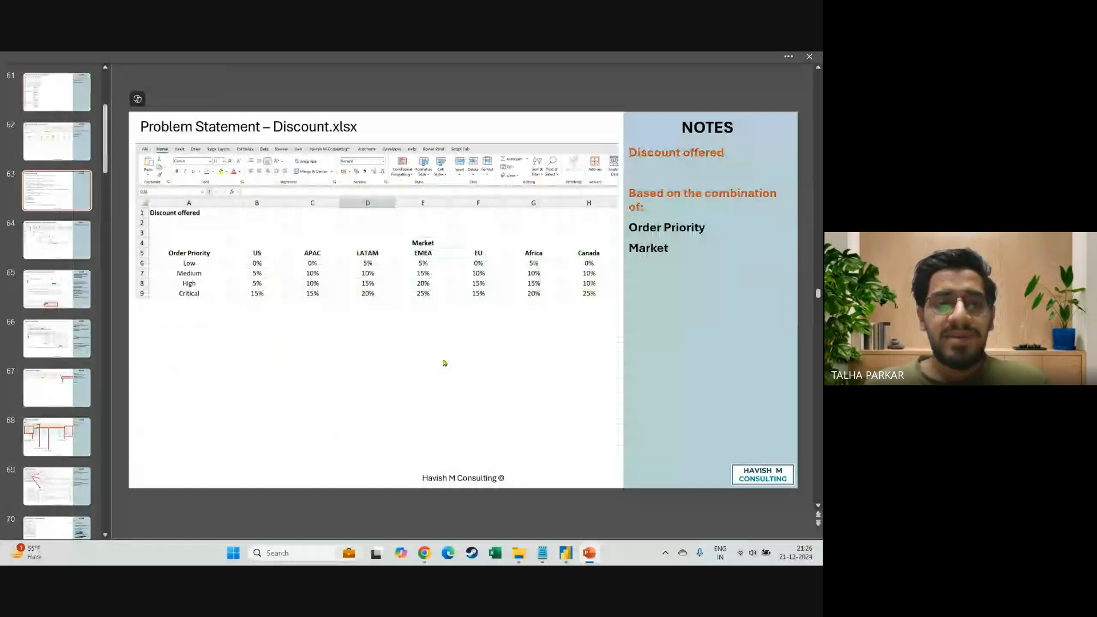
scroll(443, 359, "up", 3)
left_click_drag(177, 329, 388, 329)
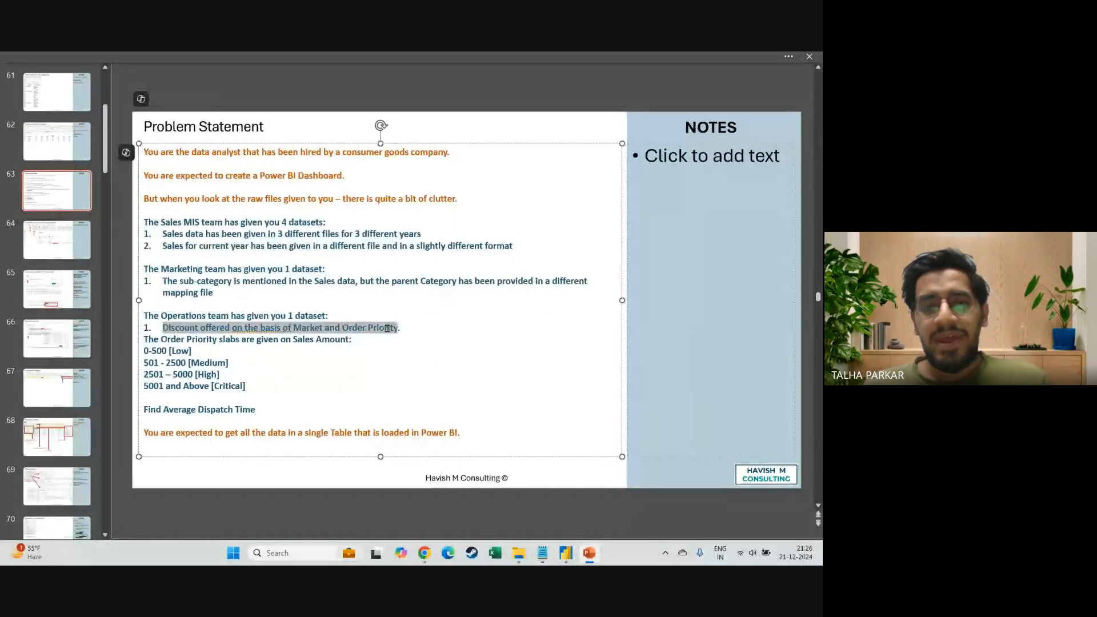
Switch to the Power Query Editor and inspect the merge settings of Fact_Sales' Merged Queries step
key("alt+Tab")
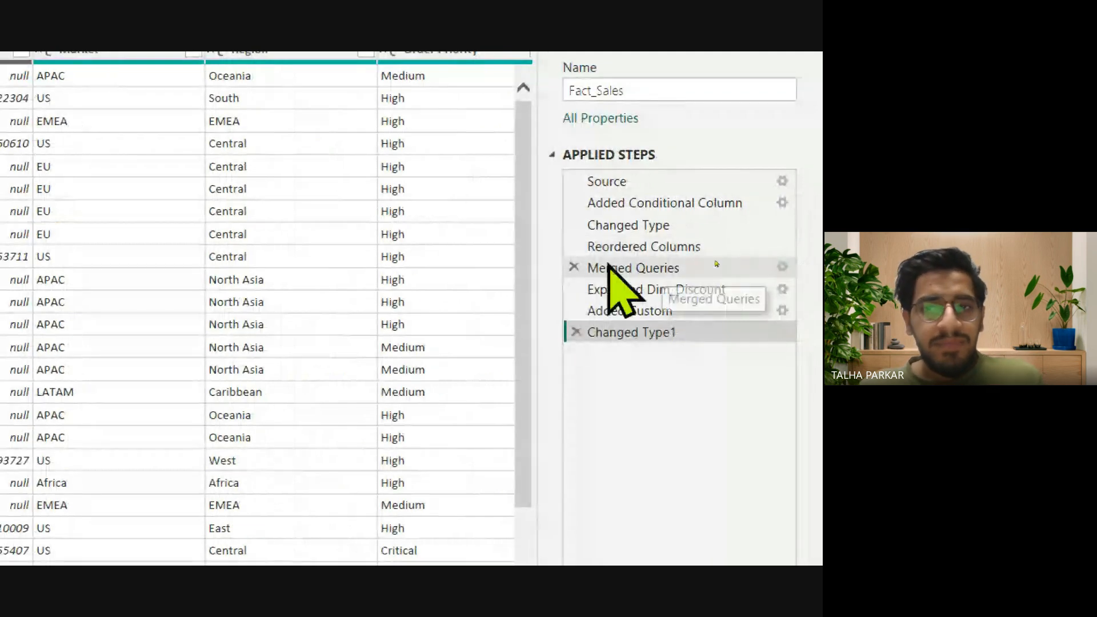
left_click(782, 267)
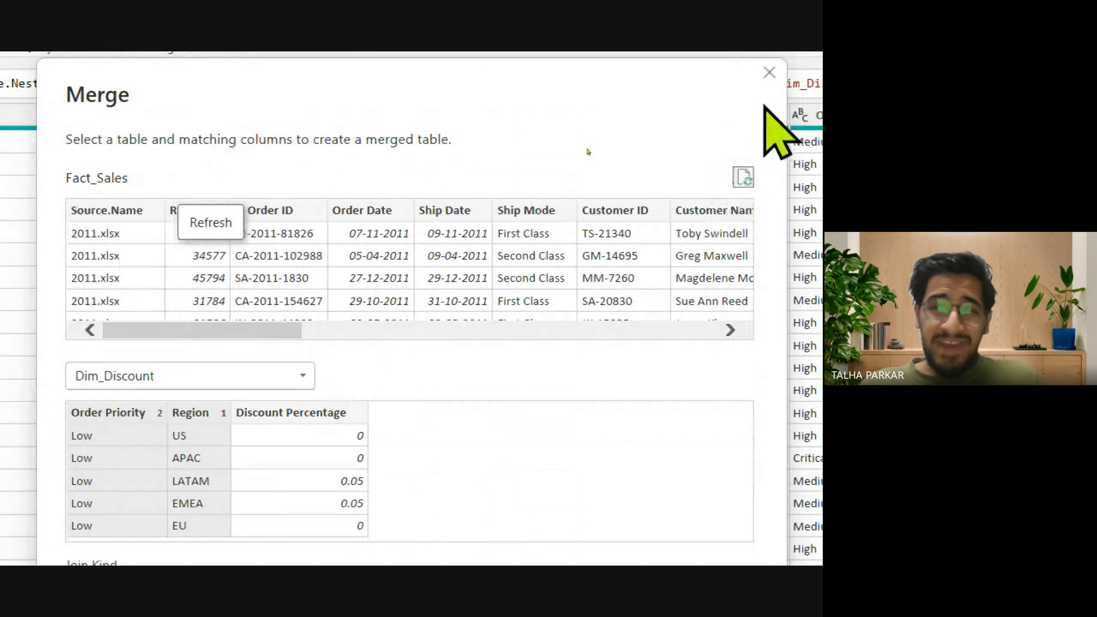
left_click(769, 74)
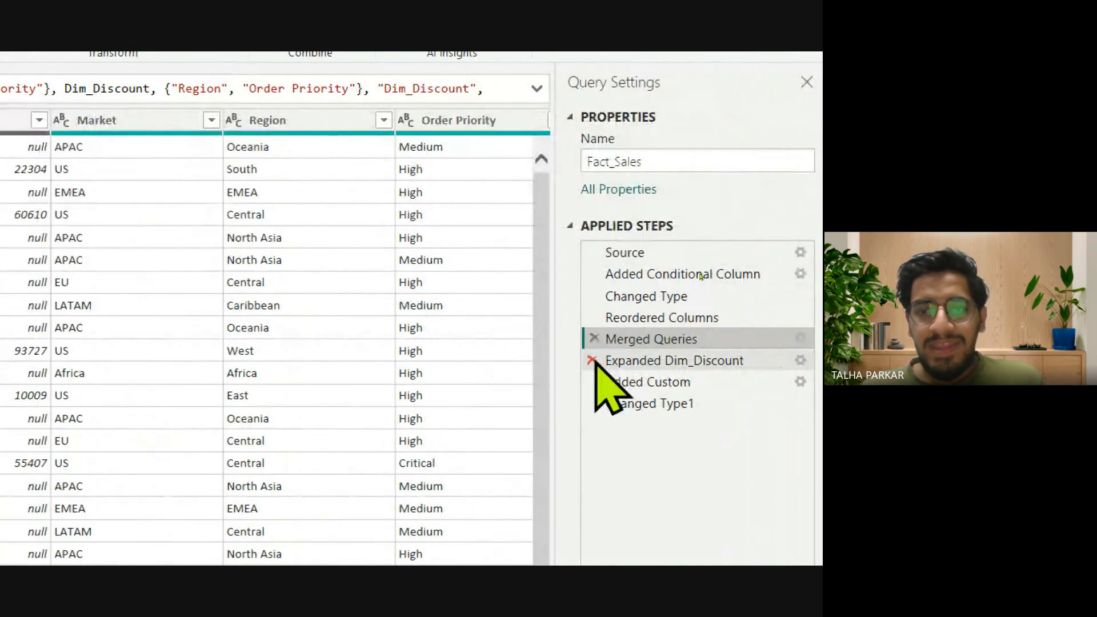
Delete the Expanded Dim_Discount and Changed Type1 steps from the applied steps of Fact_Sales
left_click(593, 361)
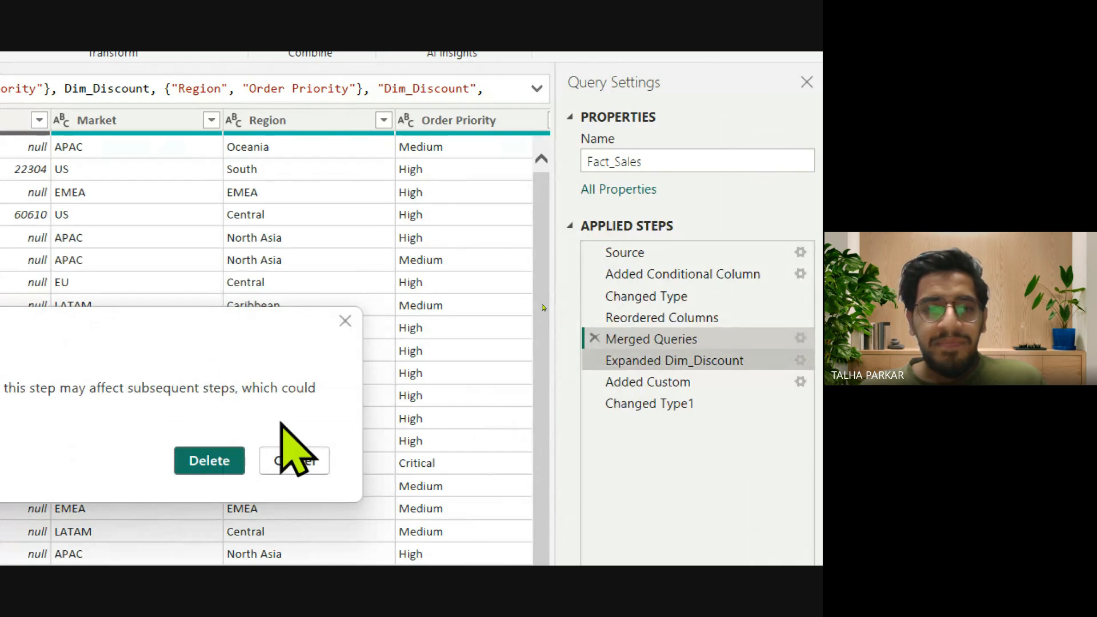
left_click(225, 461)
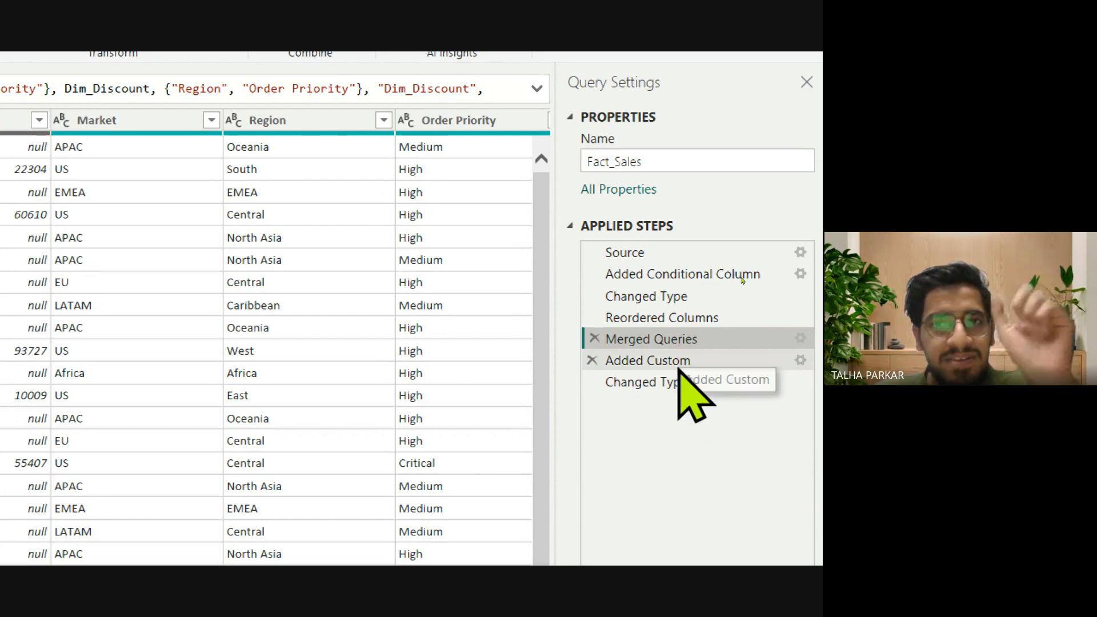
left_click(656, 361)
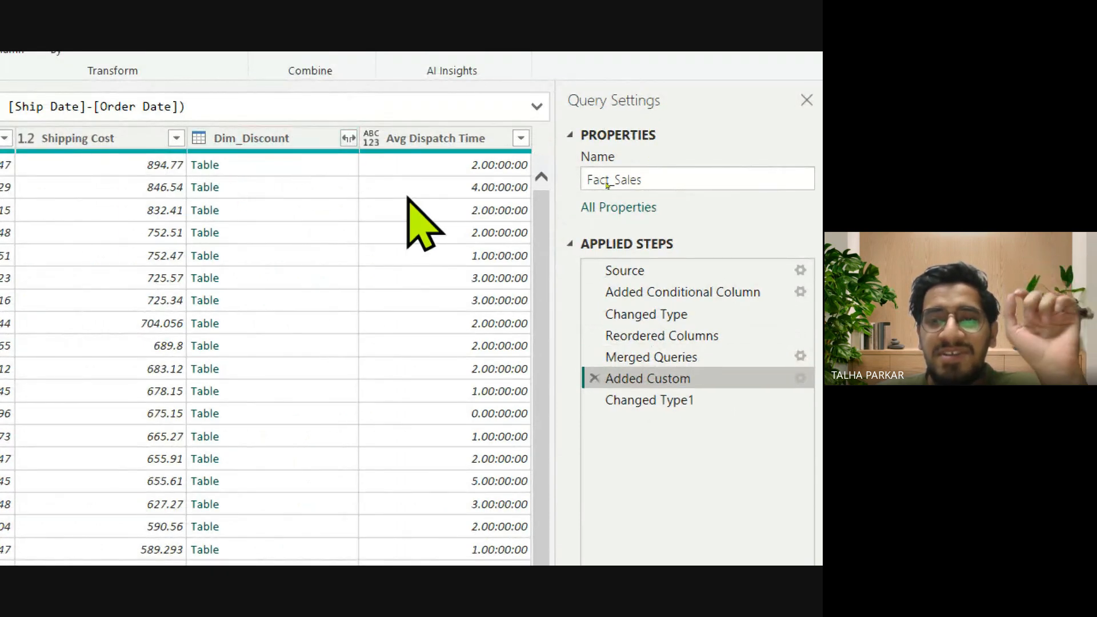
left_click(676, 400)
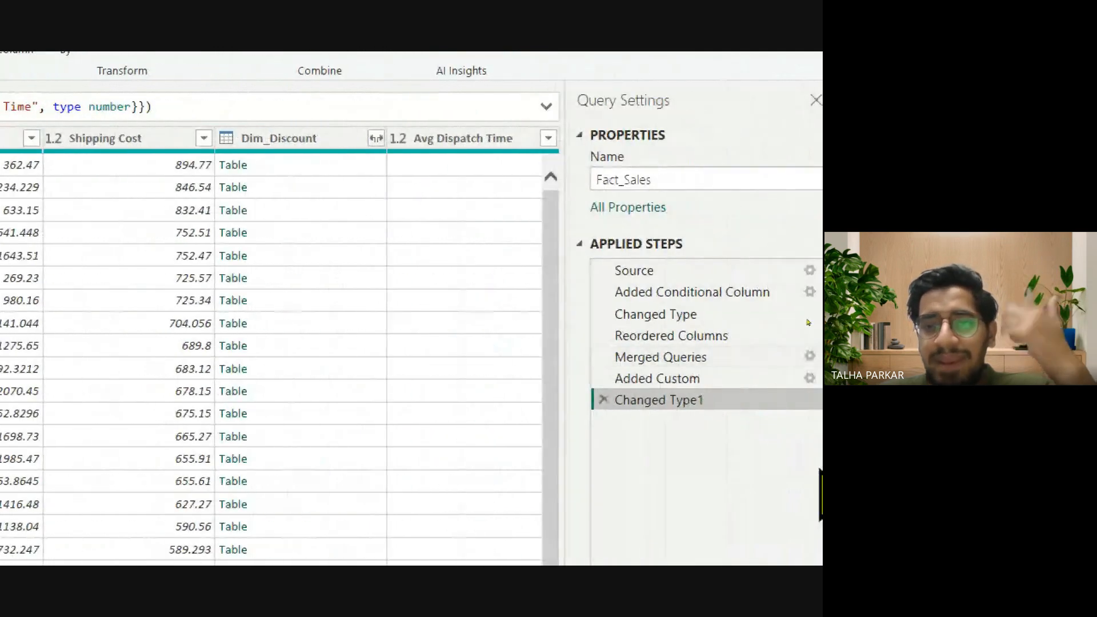
left_click(604, 400)
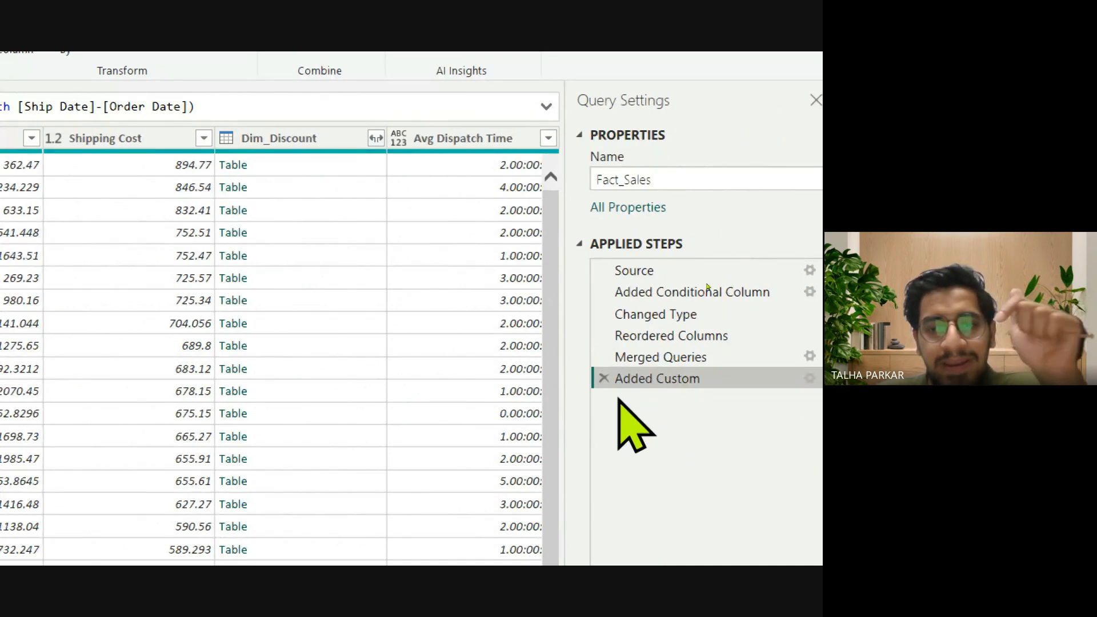
Edit the Merged Queries step to match Fact_Sales' Market and Order Priority with Dim_Discount's Region and Order Priority
left_click(693, 360)
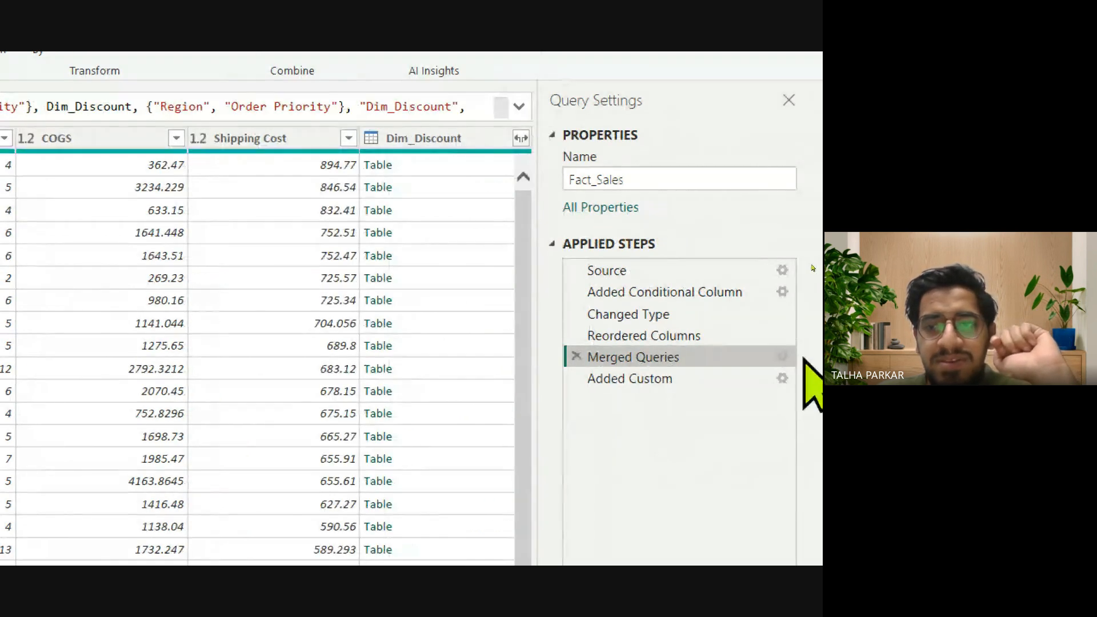
left_click(782, 356)
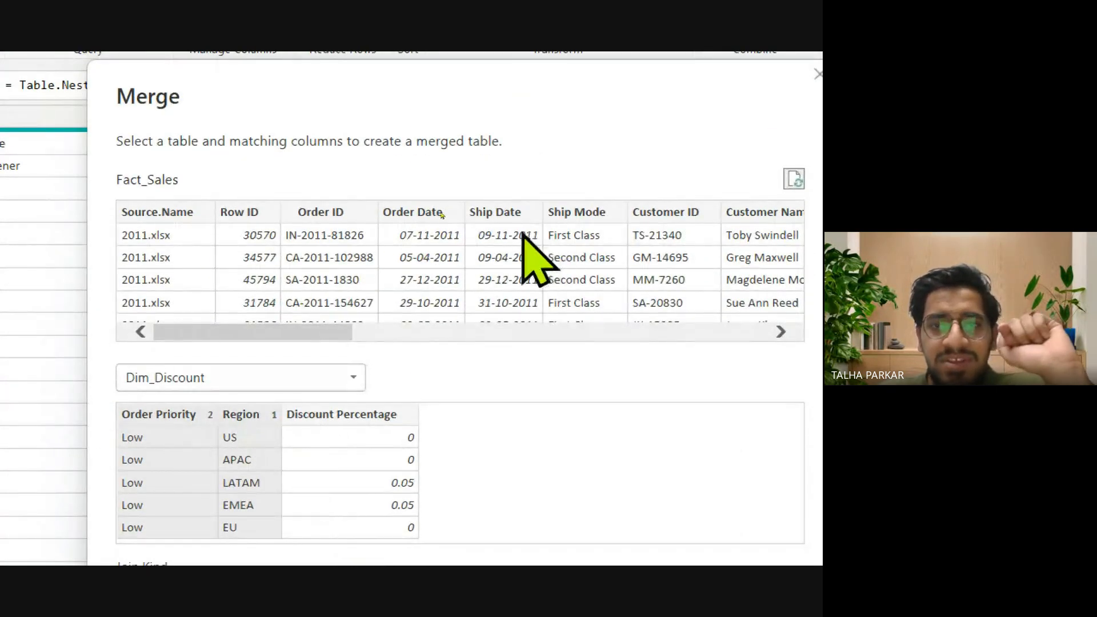
left_click_drag(291, 336, 471, 327)
left_click(332, 217)
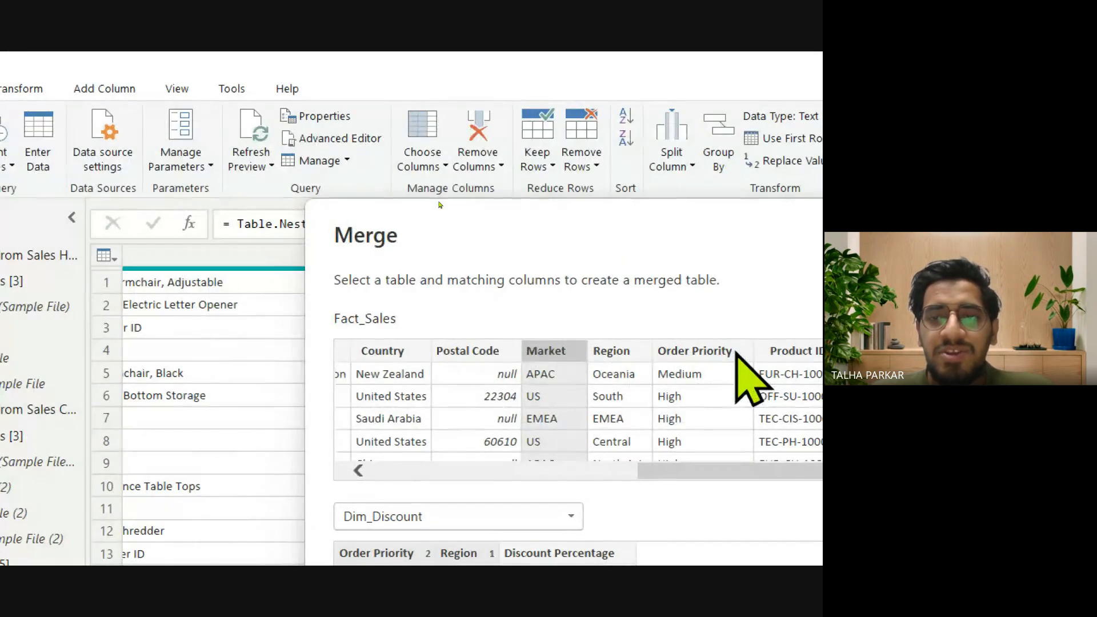
left_click(737, 352, "ctrl")
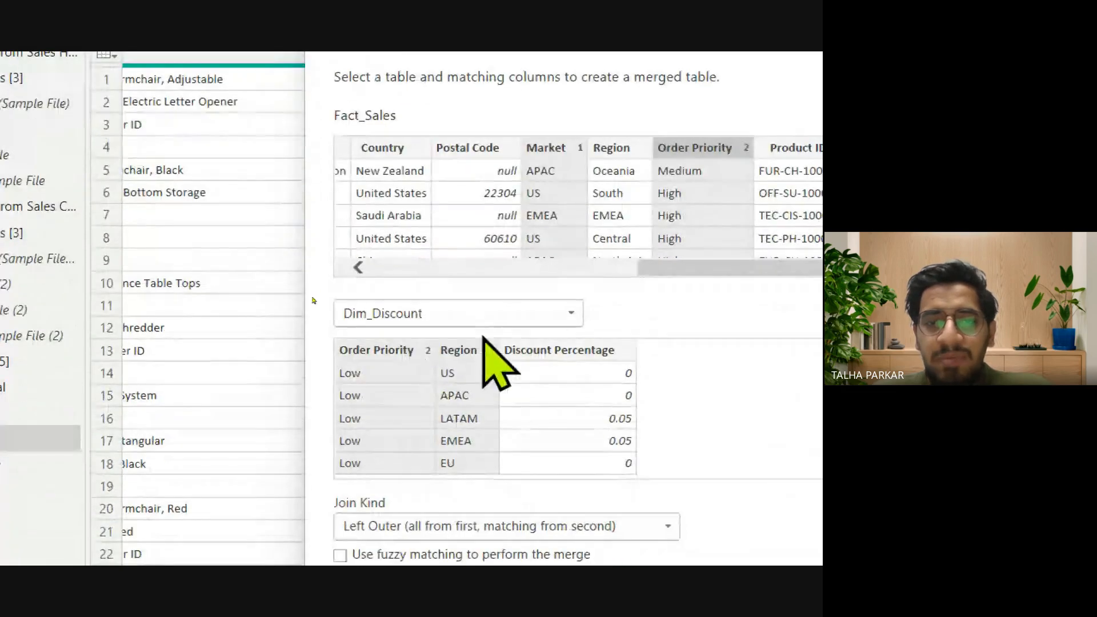
left_click(462, 351, "ctrl")
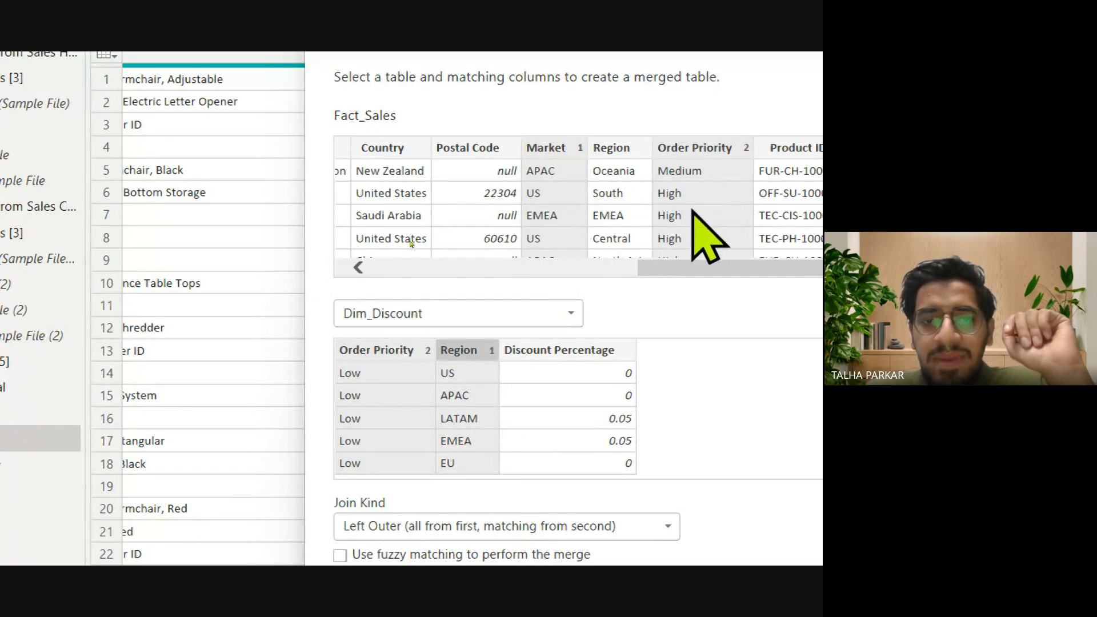
scroll(597, 550, "down", 1)
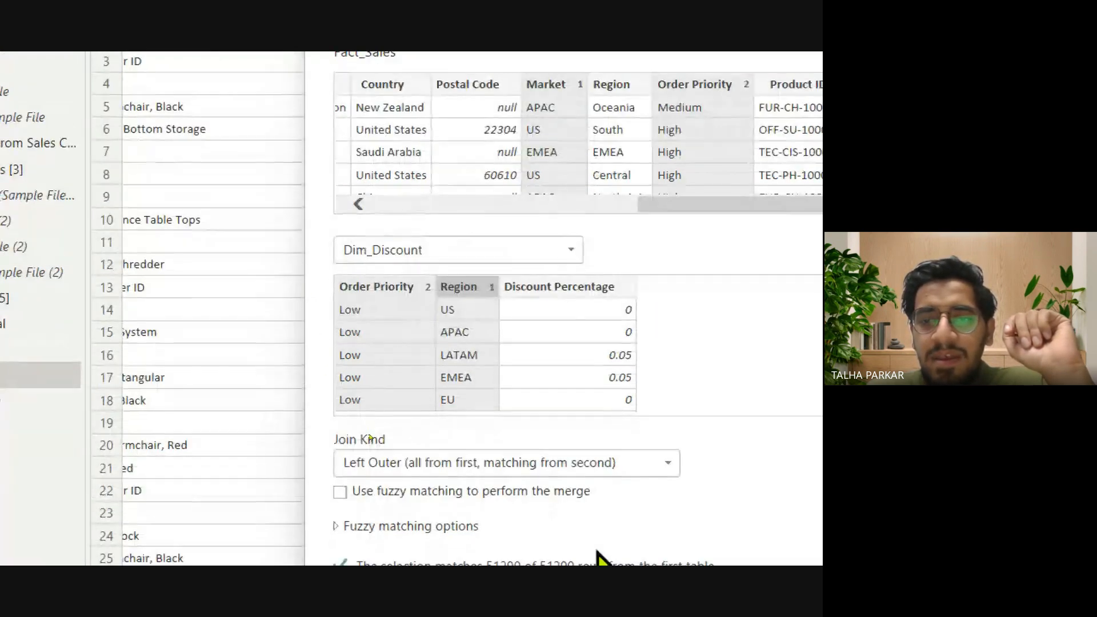
left_click(685, 529)
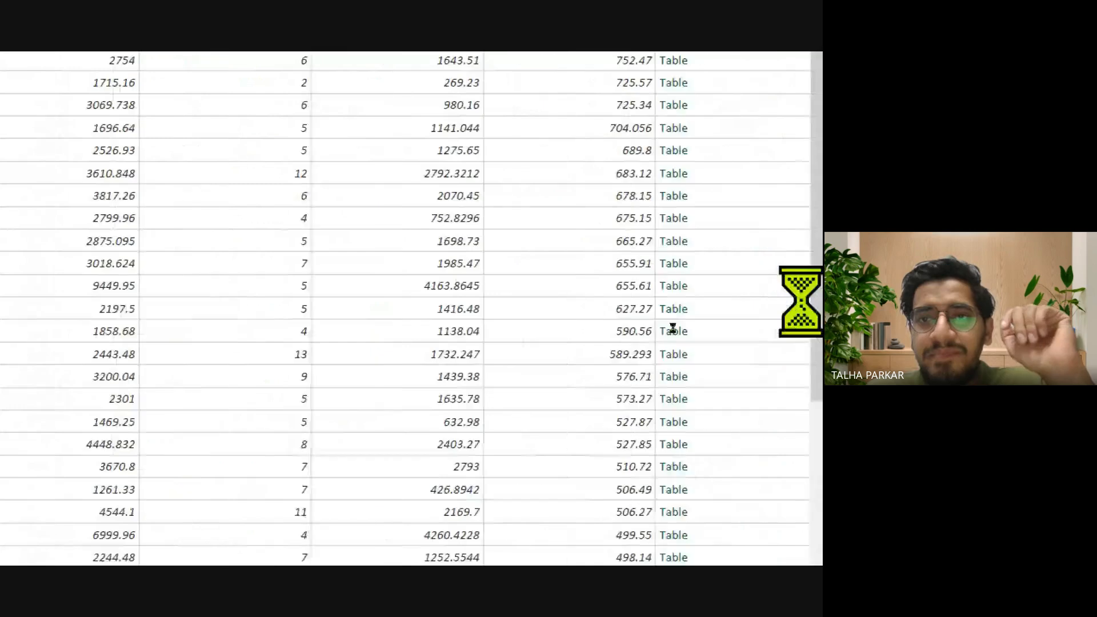
Expand Dim_Discount to only Discount Percentage without the original column name prefix, inserting it as an intermediate step
left_click(514, 109)
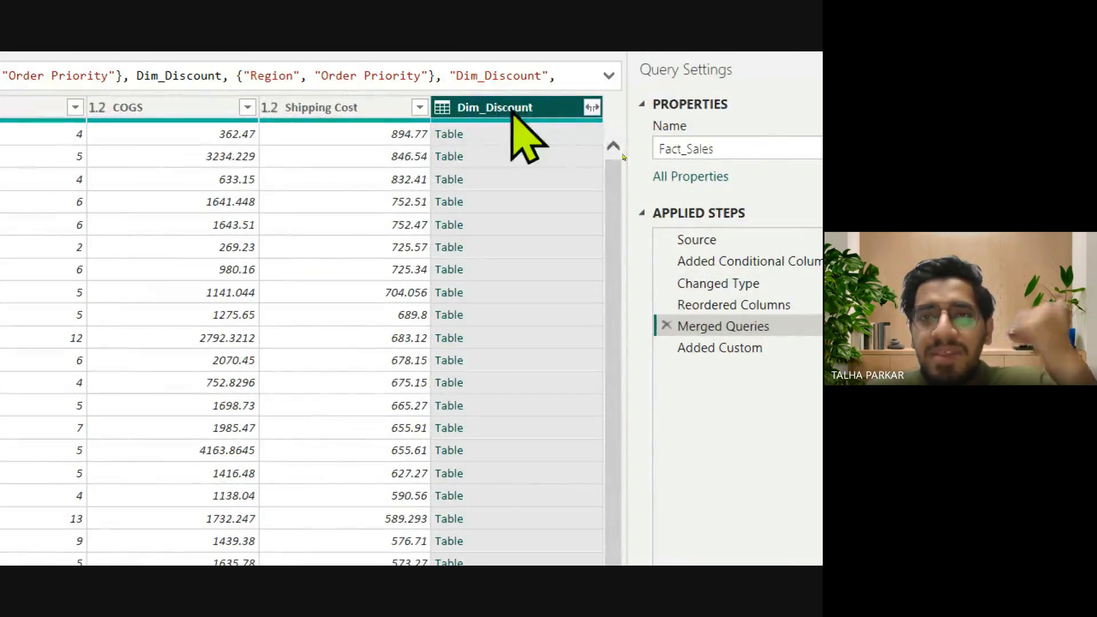
left_click(592, 107)
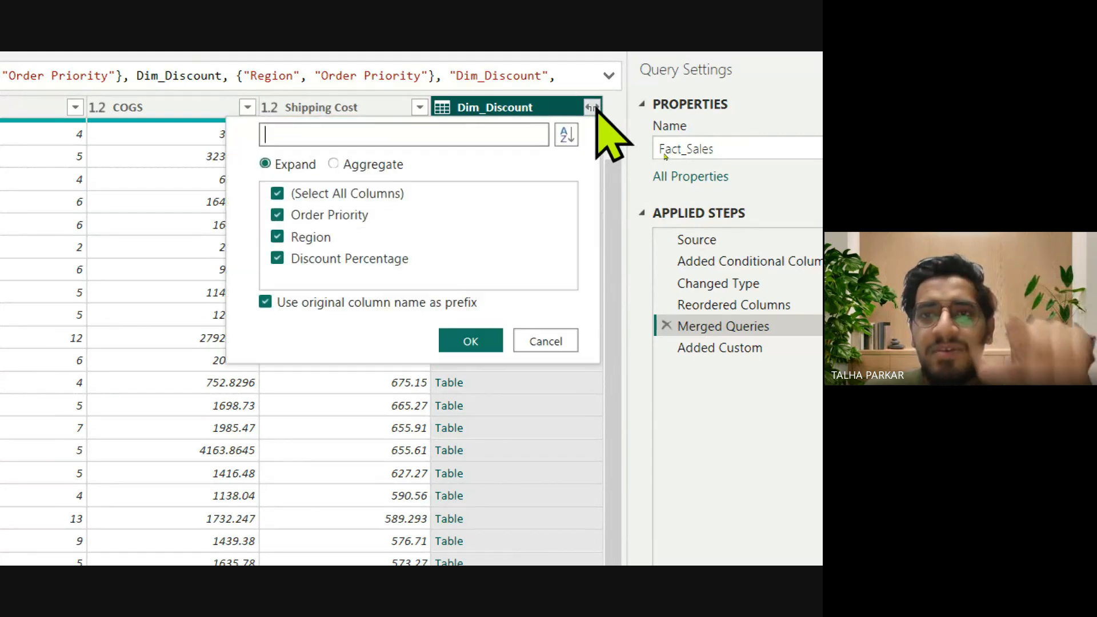
left_click(278, 216)
left_click(278, 239)
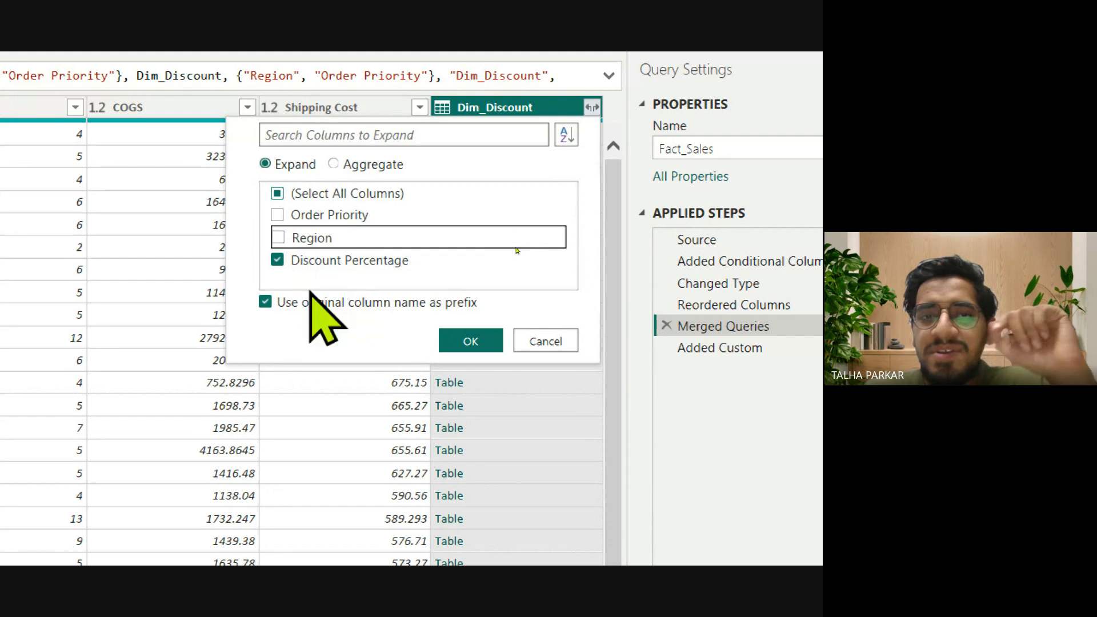
left_click(265, 302)
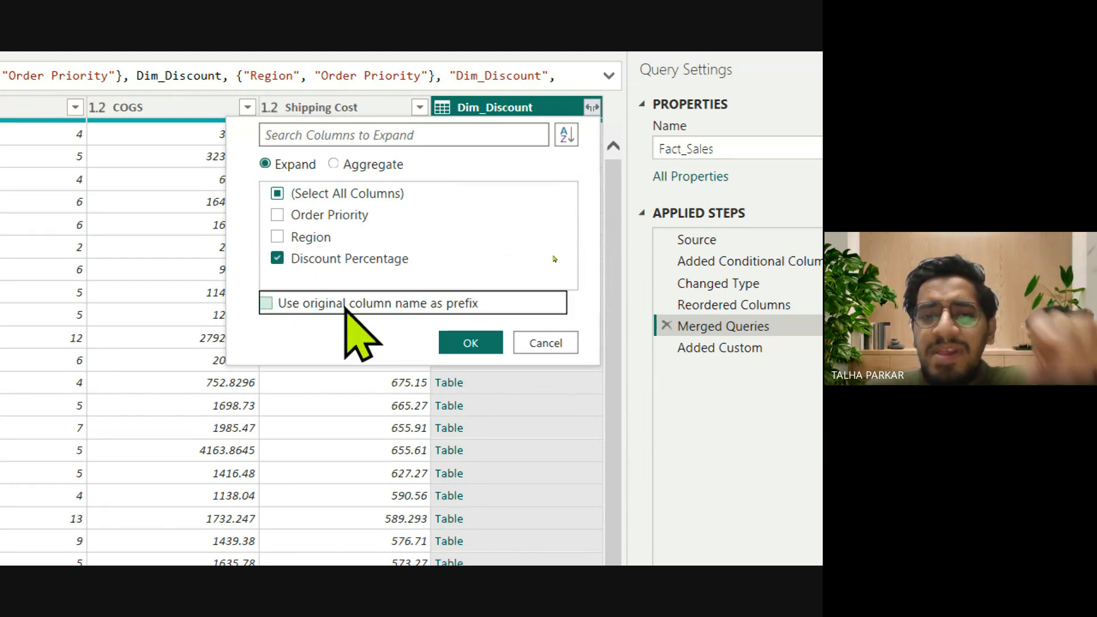
left_click(475, 342)
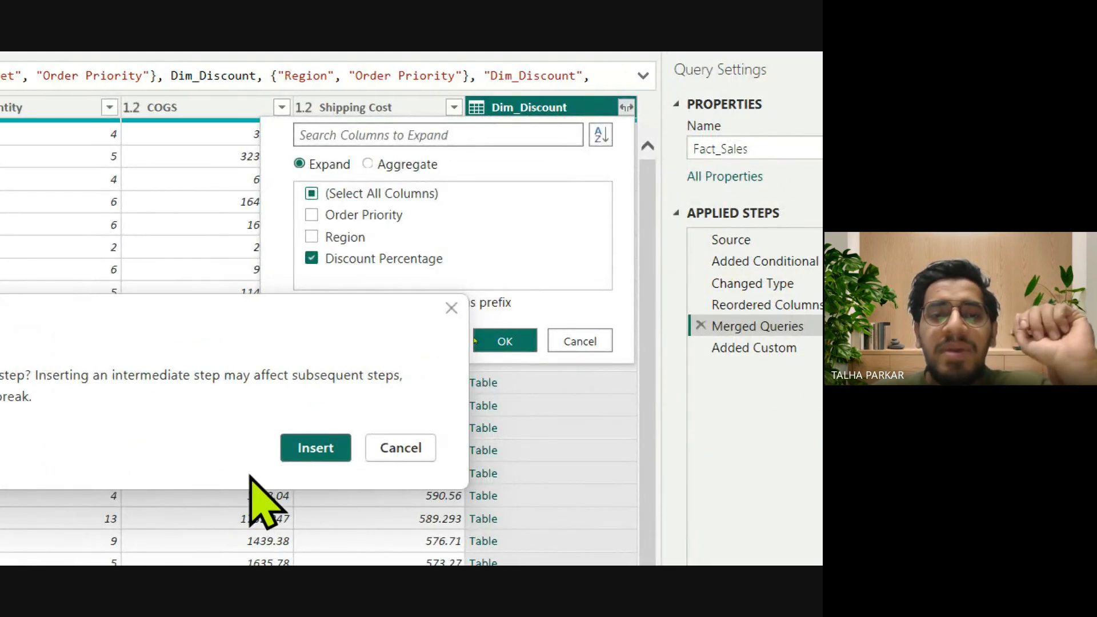
left_click(311, 447)
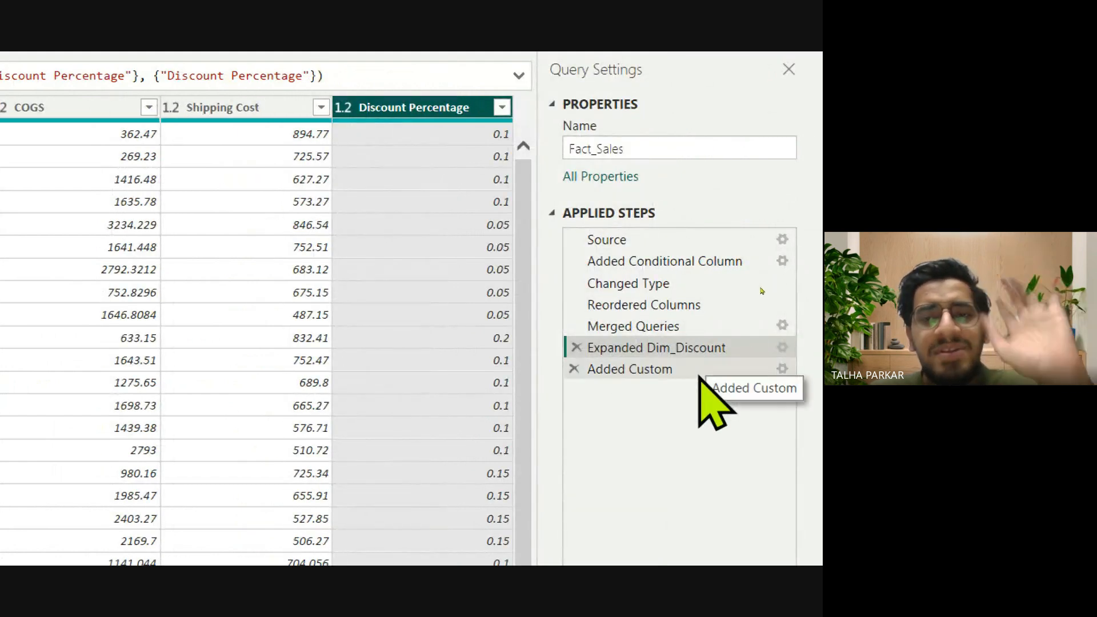
Set the data type of the Avg Dispatch Time column to Whole Number after the Added Custom step
left_click(643, 369)
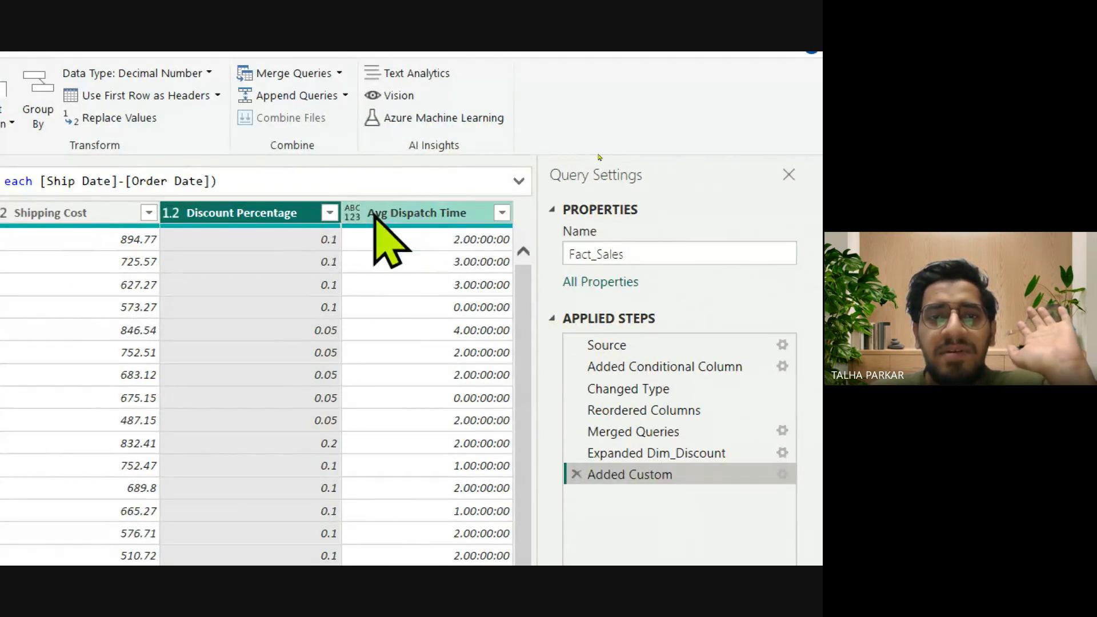
left_click(352, 214)
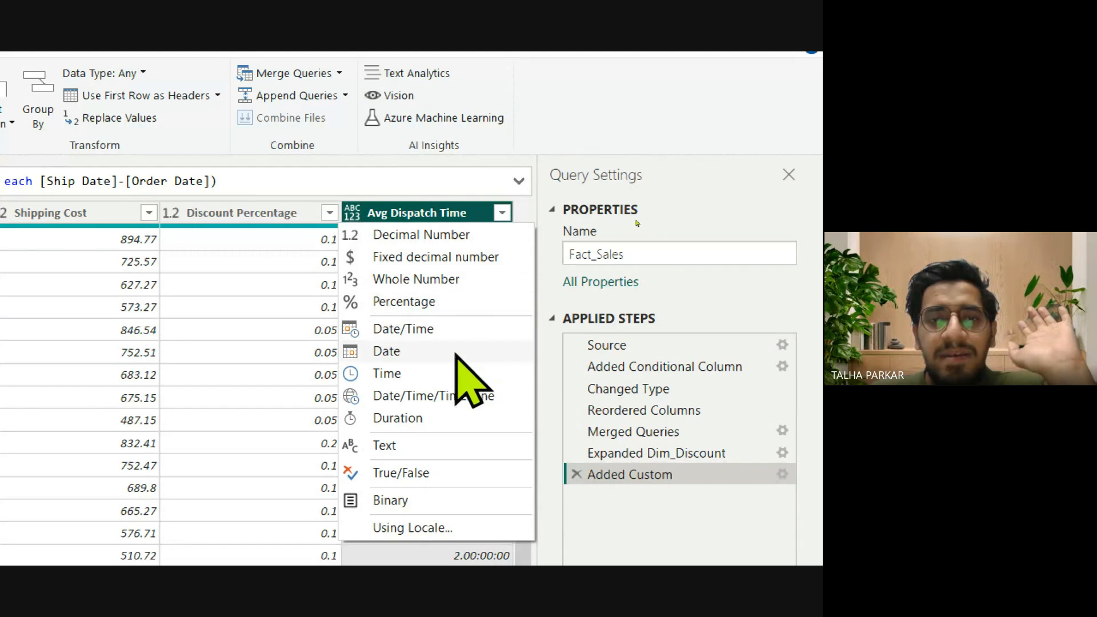
left_click(429, 281)
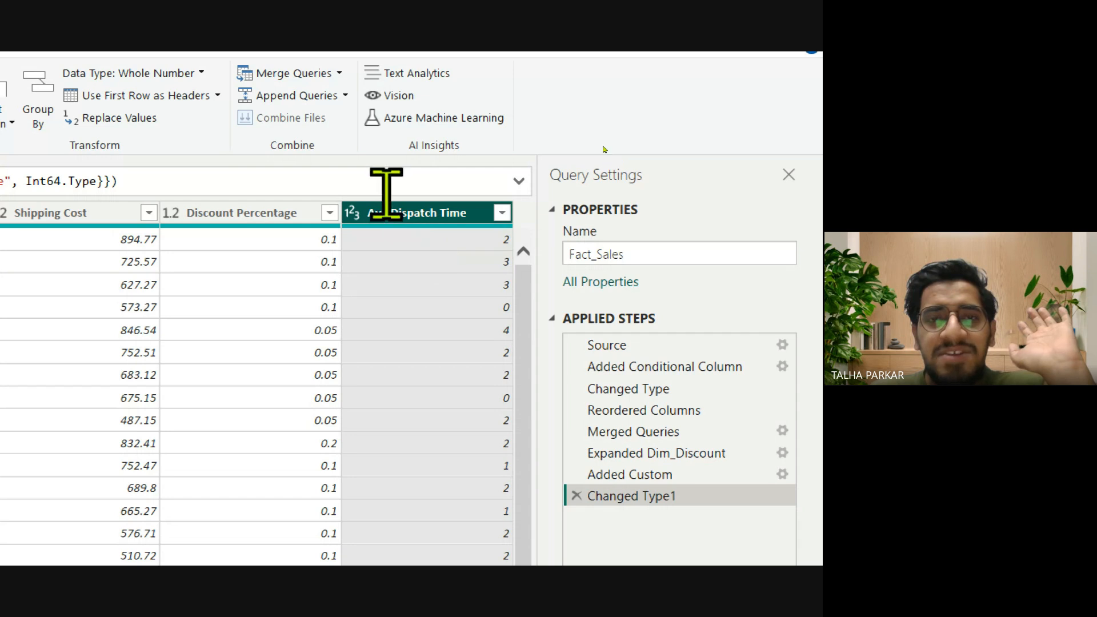
left_click(353, 213)
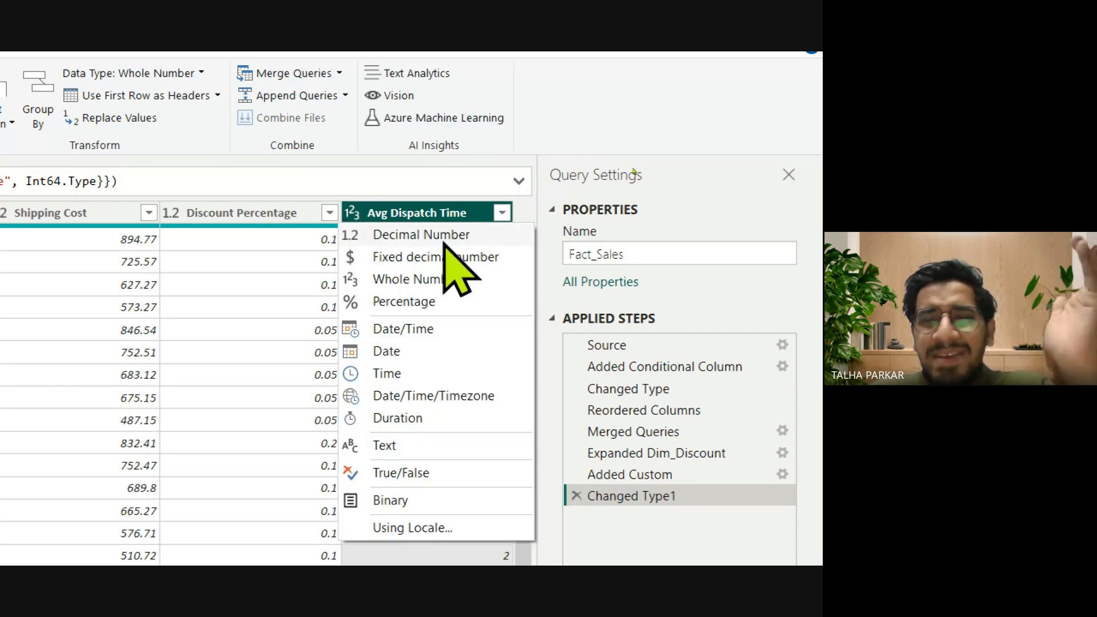
left_click(550, 530)
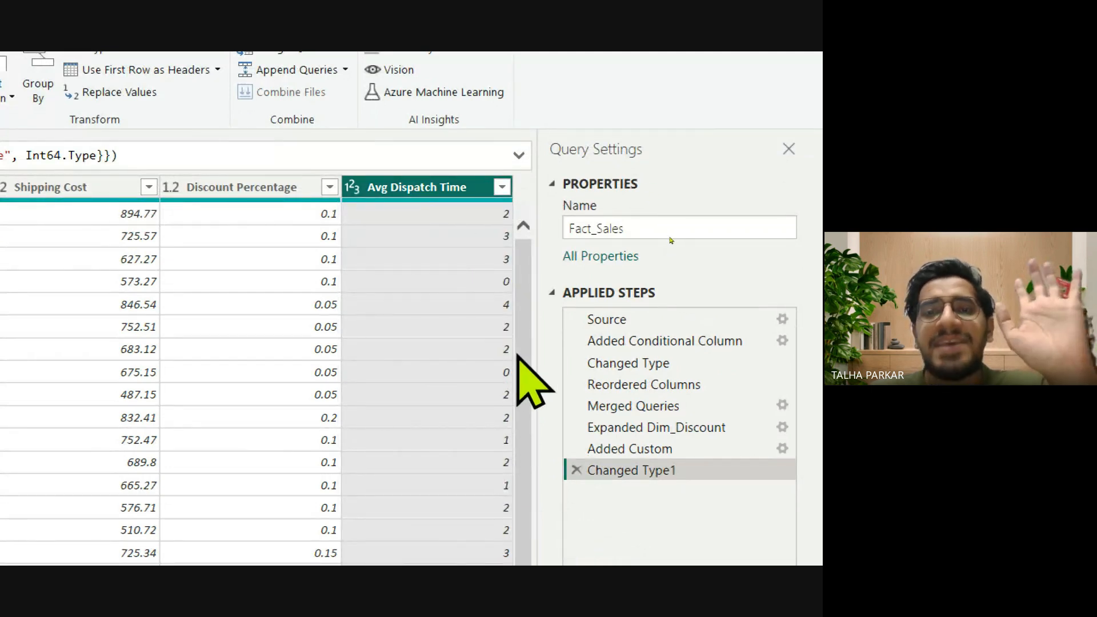
Rename the Avg Dispatch Time column as Avg Dispatch Time (Days)
double_click(451, 189)
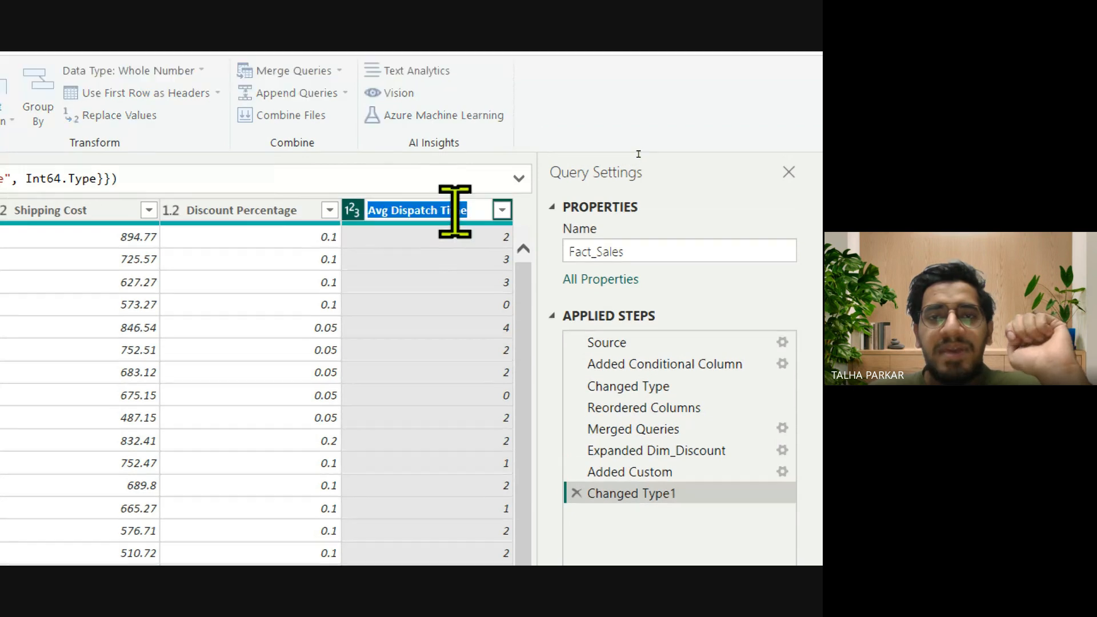
type("(Days)")
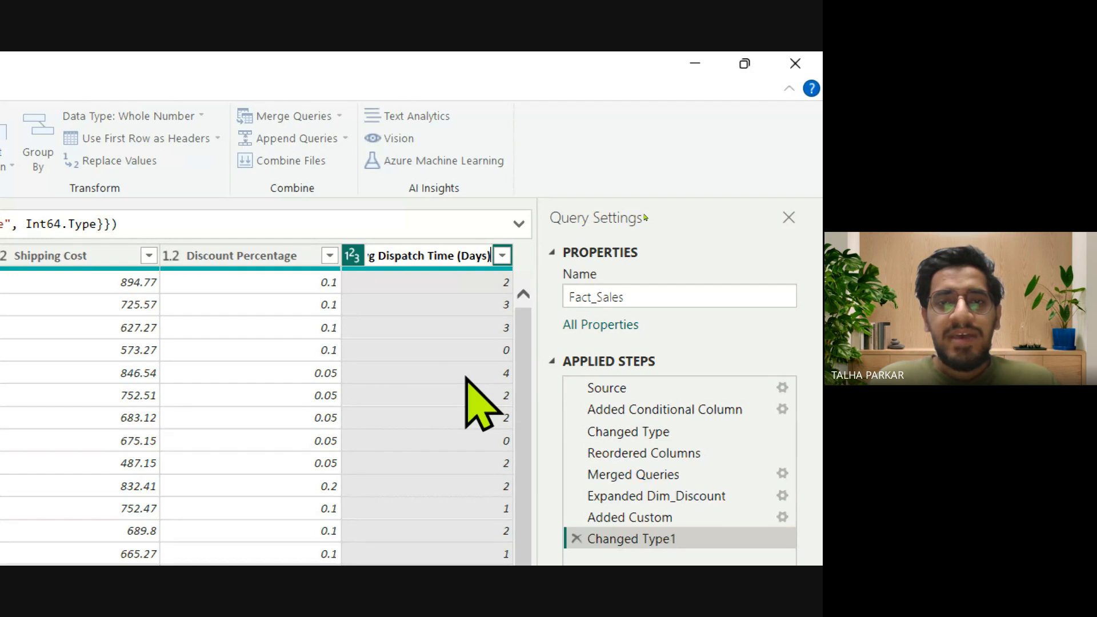
key("Return")
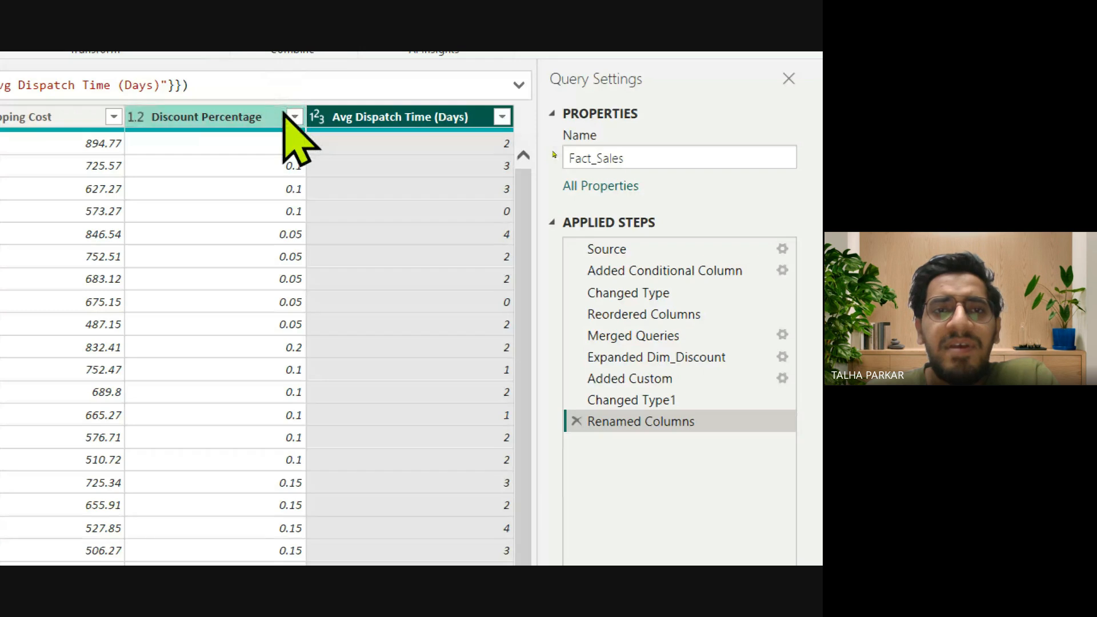
Check the full list of distinct Discount Percentage values and delete the Filtered Rows step this adds
left_click(294, 117)
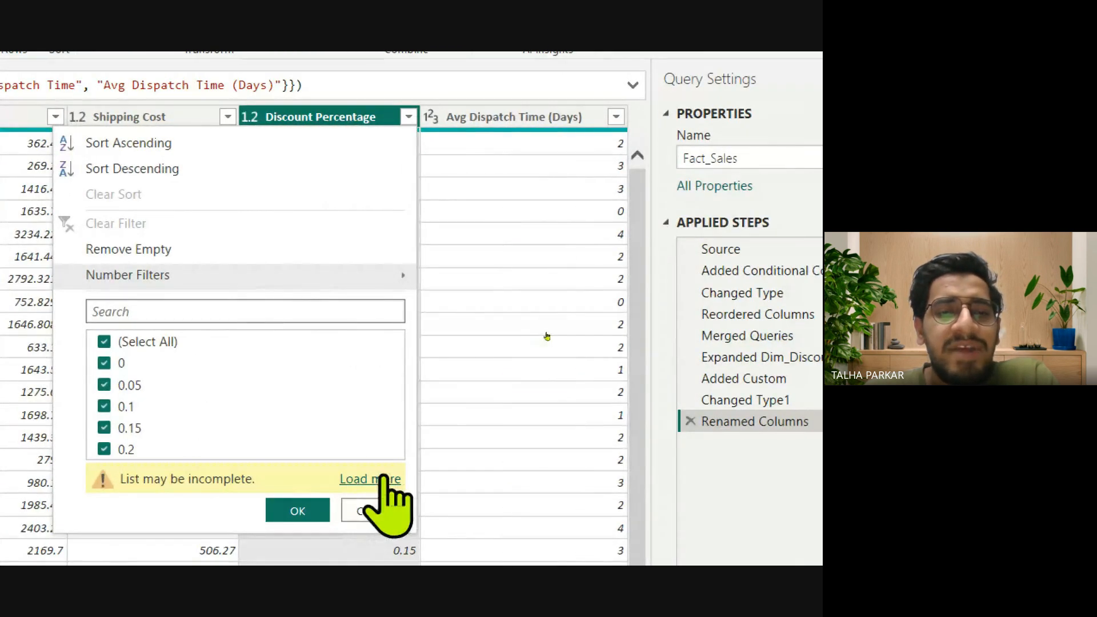
left_click(381, 479)
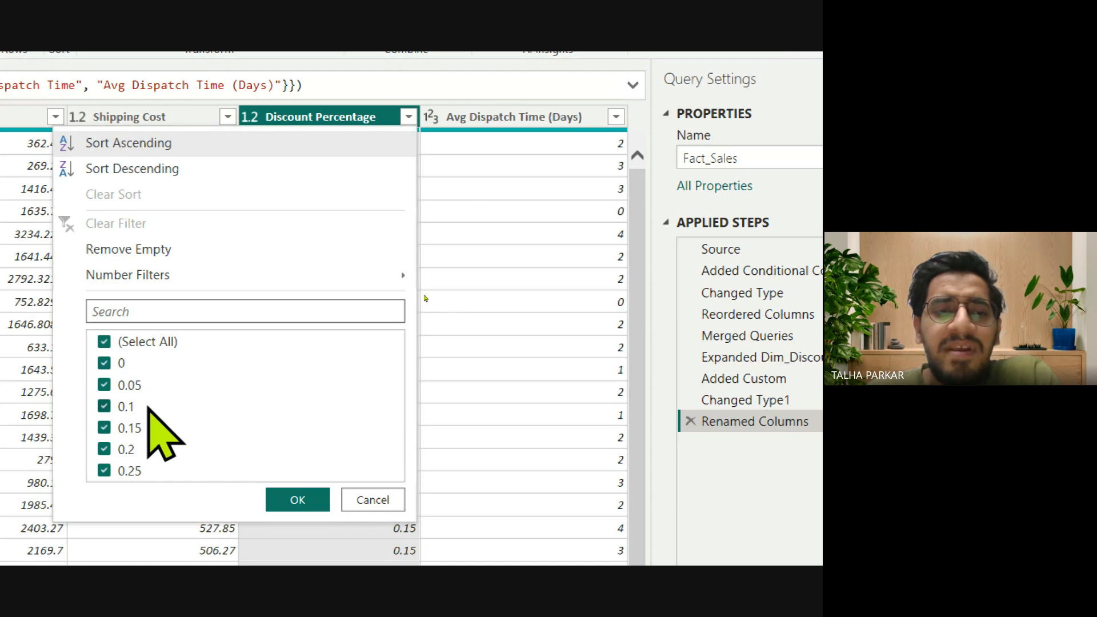
left_click(304, 501)
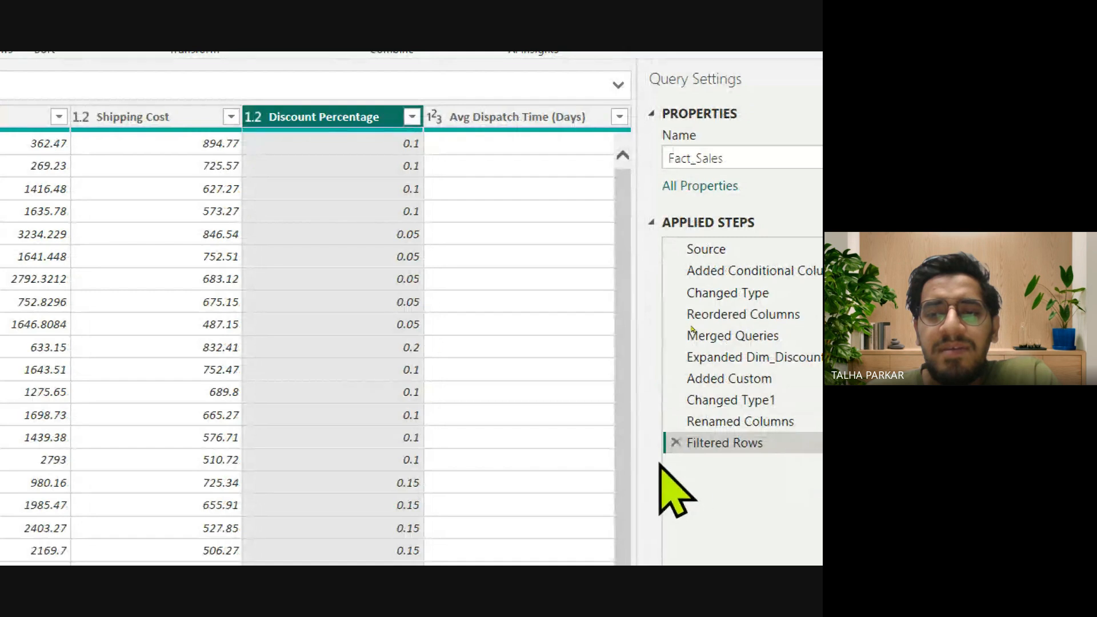
left_click(676, 442)
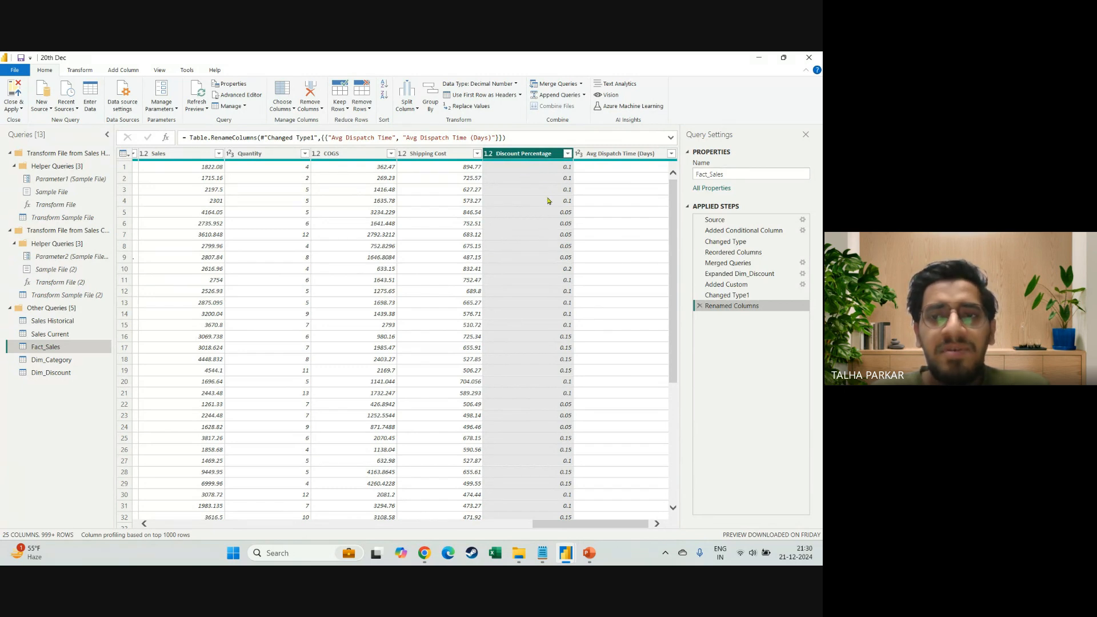
Review the Dim_Discount query, then inspect the Discount Percentage and Avg Dispatch Time (Days) columns in Fact_Sales
left_click(49, 373)
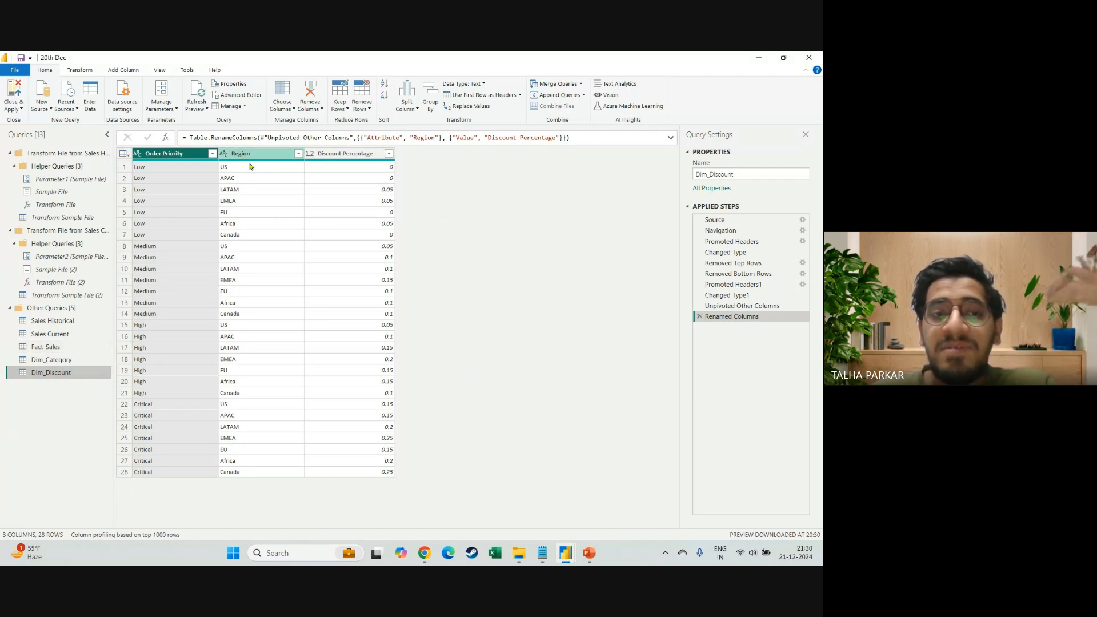
left_click(79, 344)
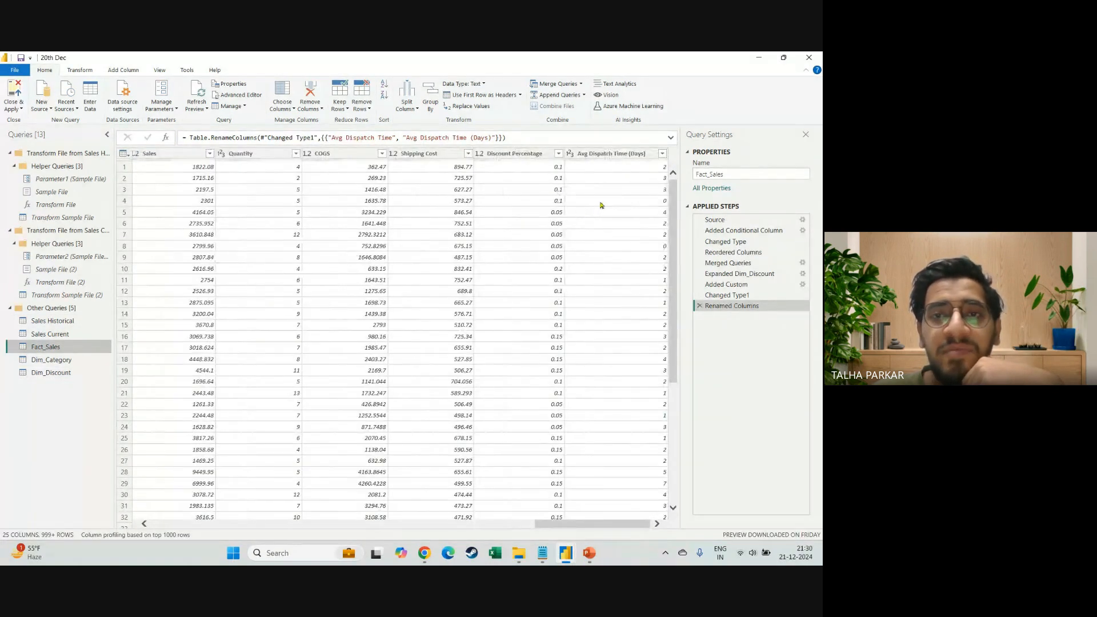
left_click(529, 155)
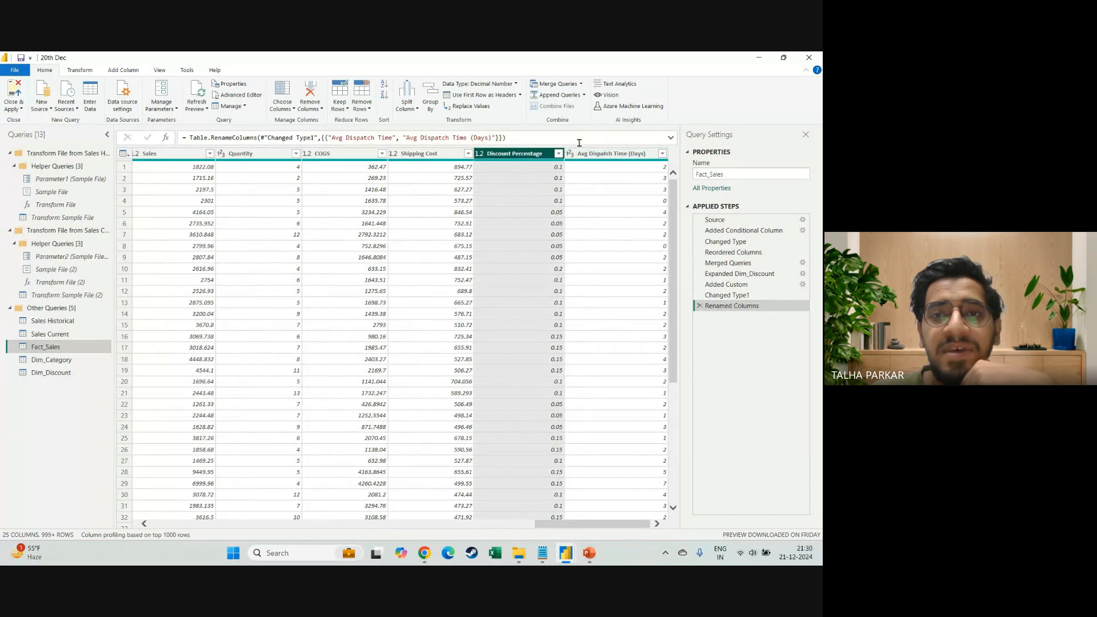
left_click(610, 154)
left_click(532, 156)
left_click(580, 155)
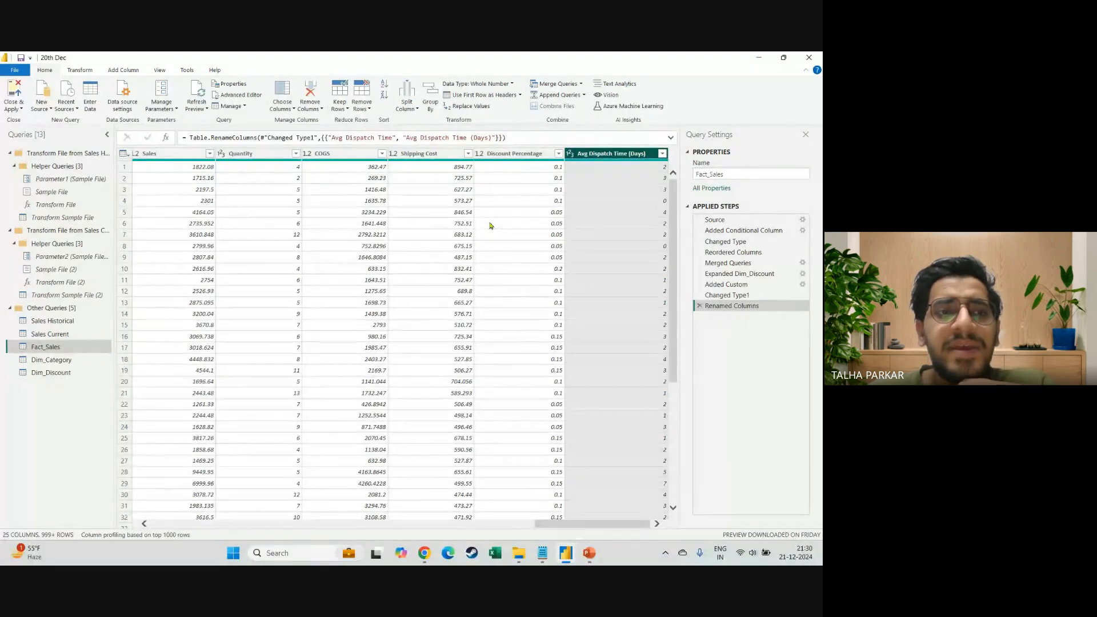
Check the in-call messages of the Google Meet session in Chrome and return to Power Query Editor
mouse_move(423, 552)
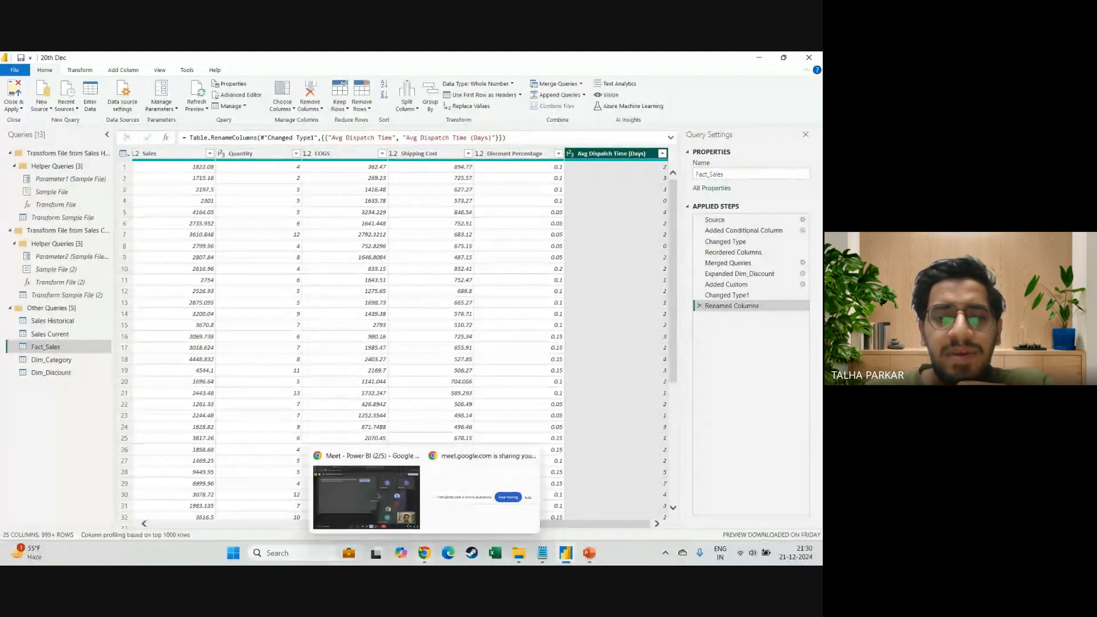
left_click(379, 482)
left_click(752, 519)
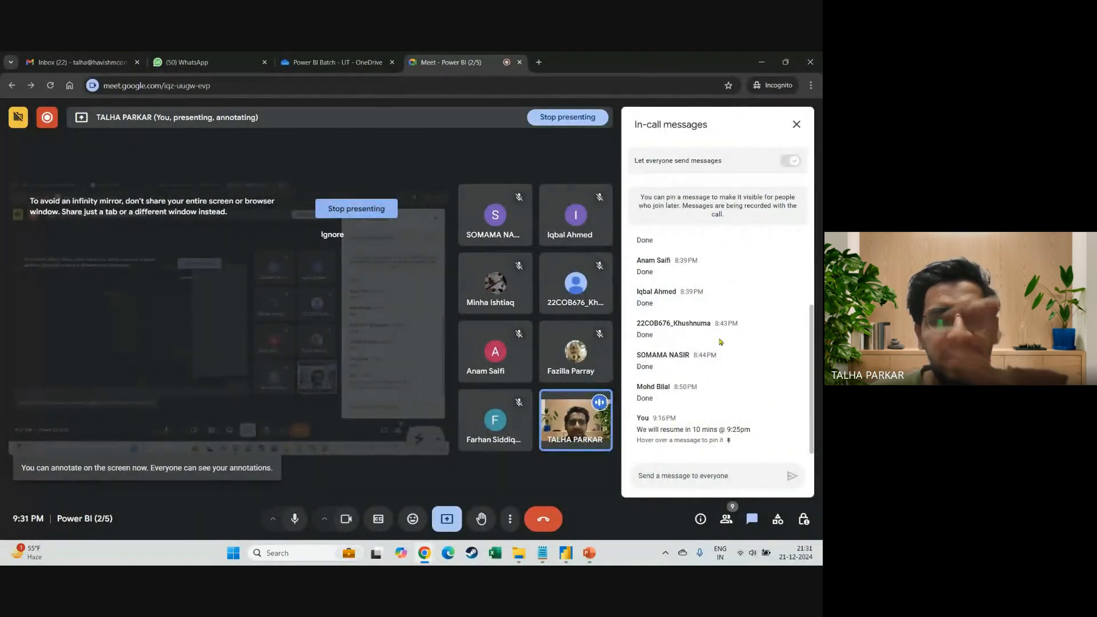
left_click(762, 62)
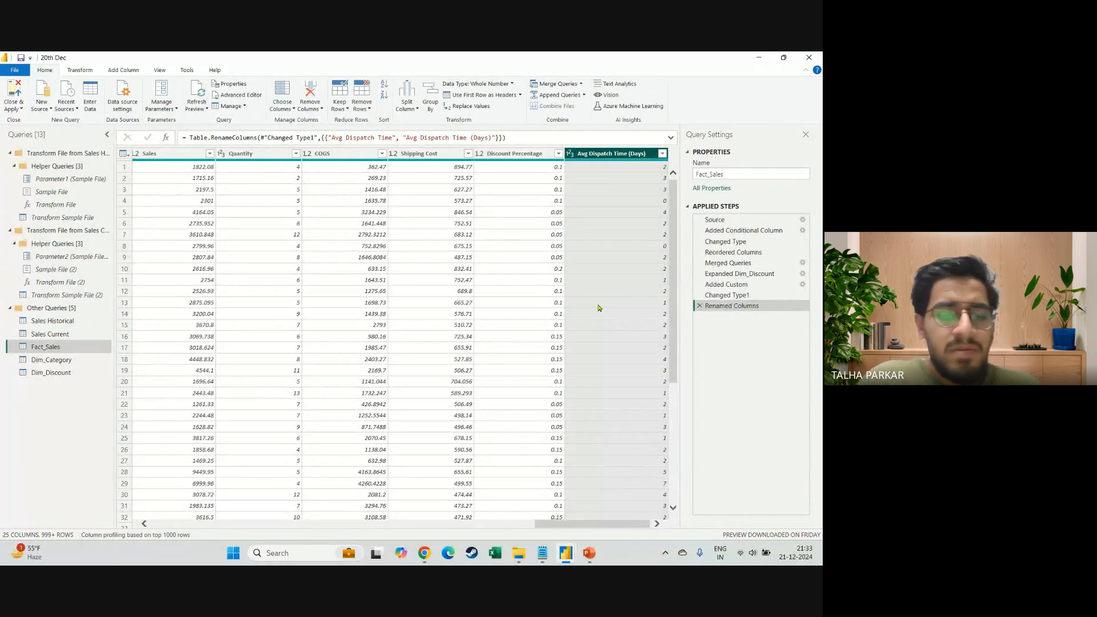
key("alt+Tab")
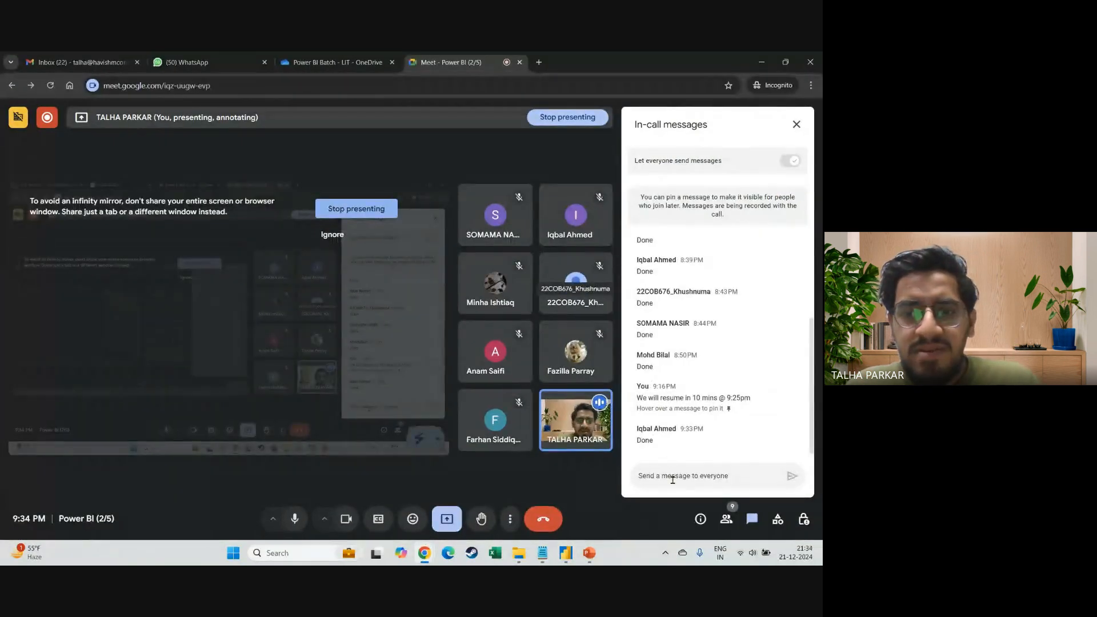
left_click(709, 473)
key("alt+Tab")
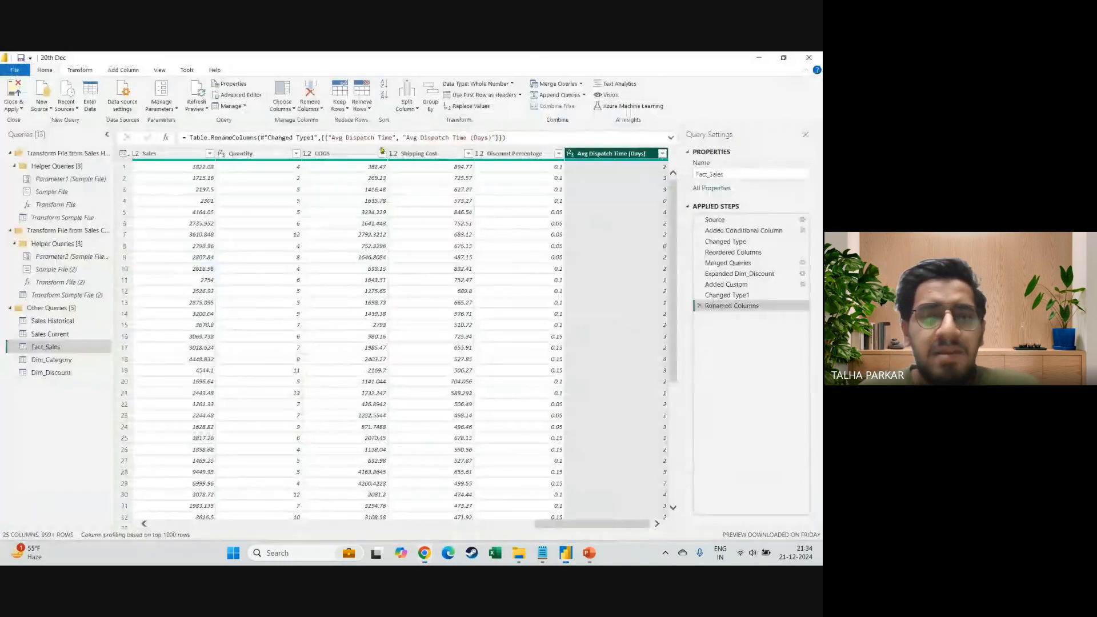
Review the Discount Percentage, Region and Order Priority columns of Dim_Discount and return to the last columns of Fact_Sales
left_click(11, 99)
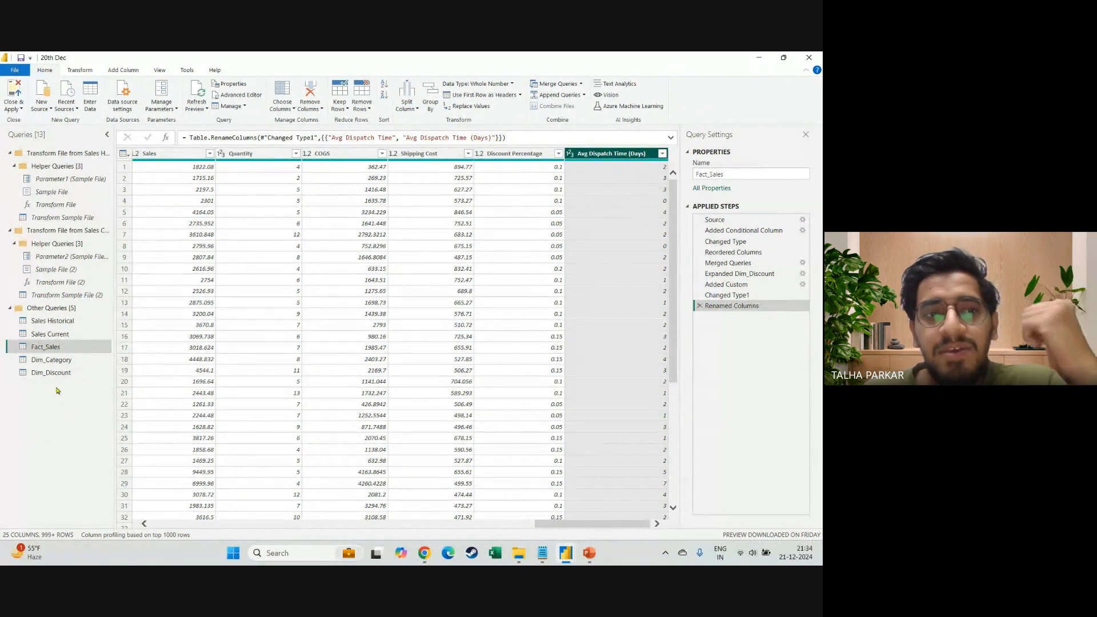
left_click(60, 374)
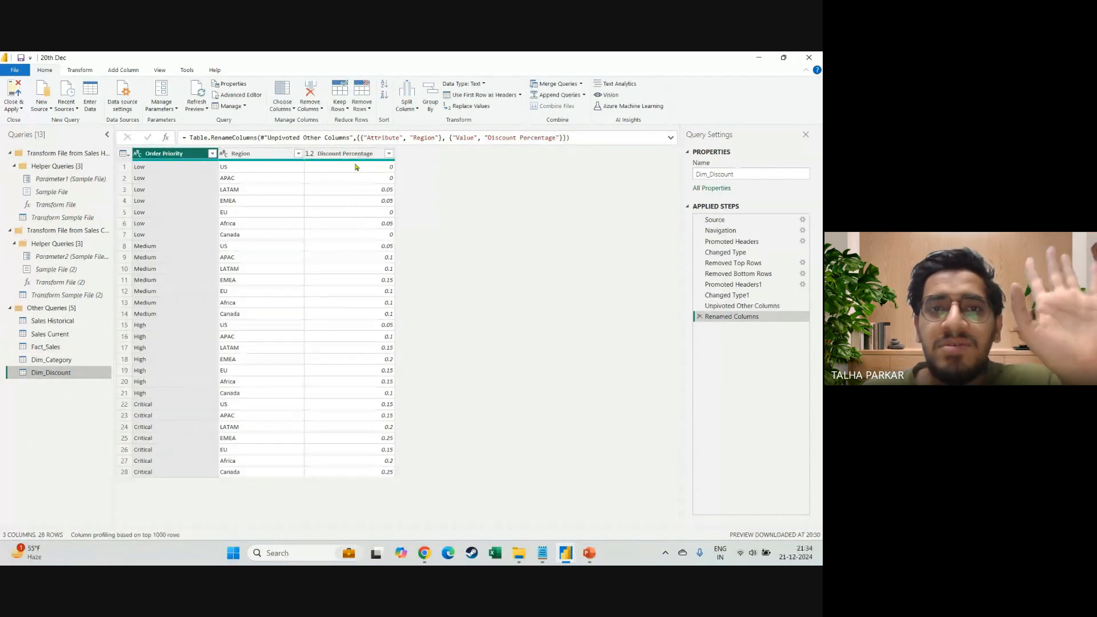
left_click(355, 156)
left_click(274, 155)
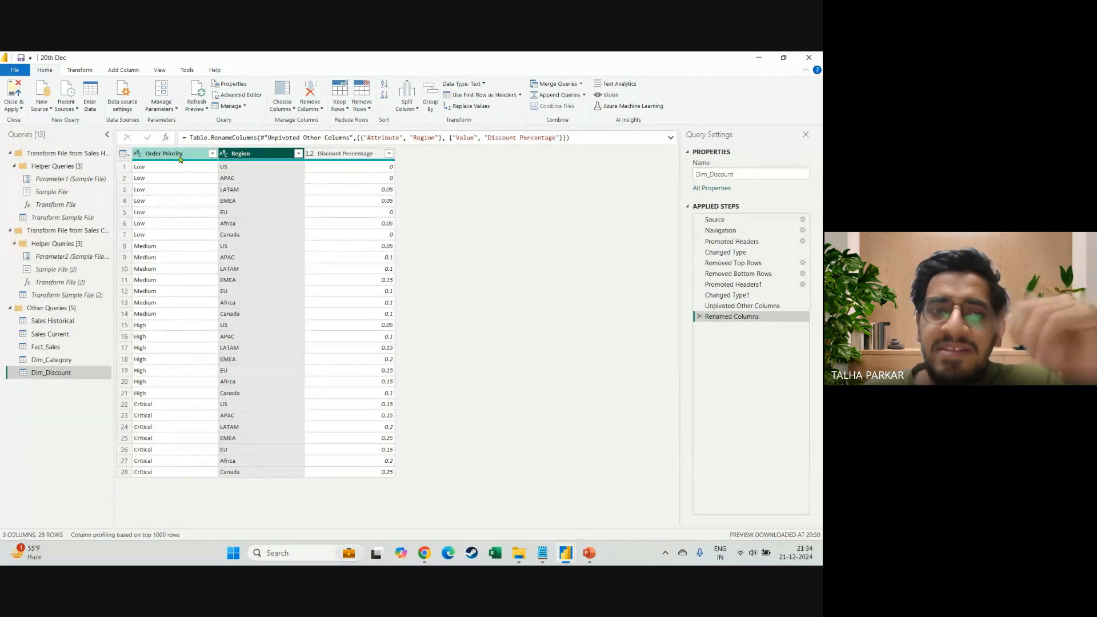
left_click(77, 347)
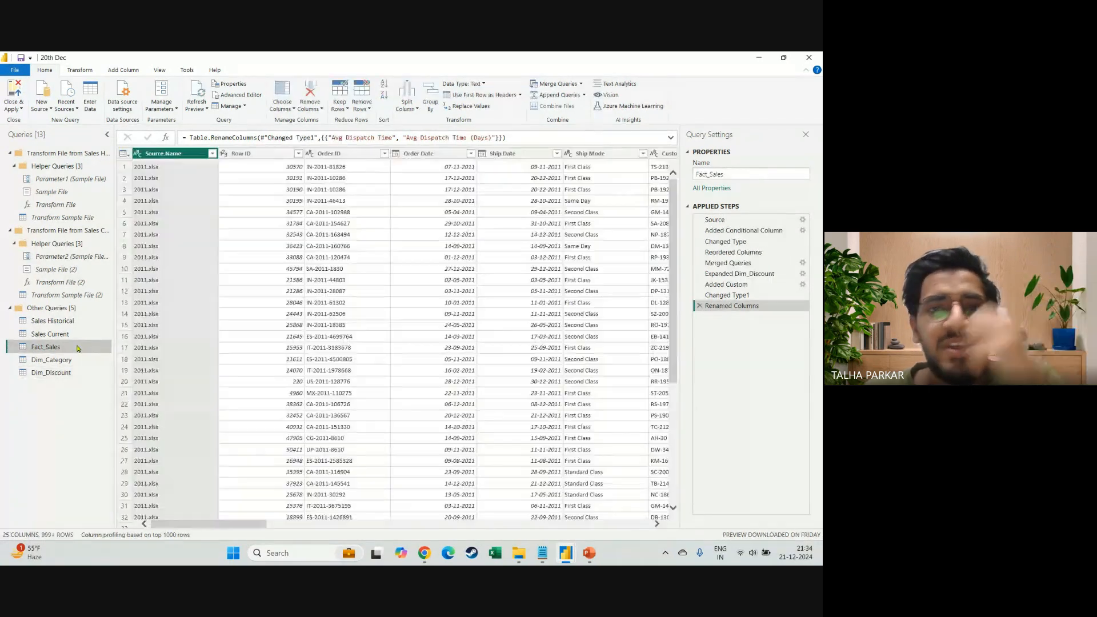
scroll(332, 308, "right", 20)
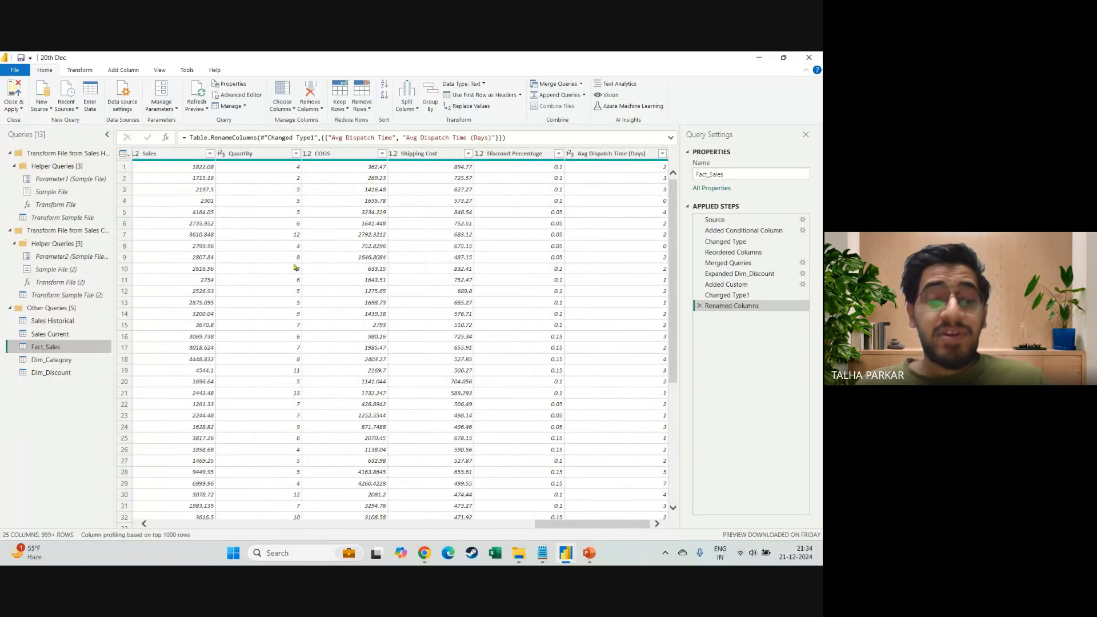
Switch to the PowerPoint presentation and search it for "profit" to bring up the Profit Column slide
left_click(597, 562)
key("ctrl+f")
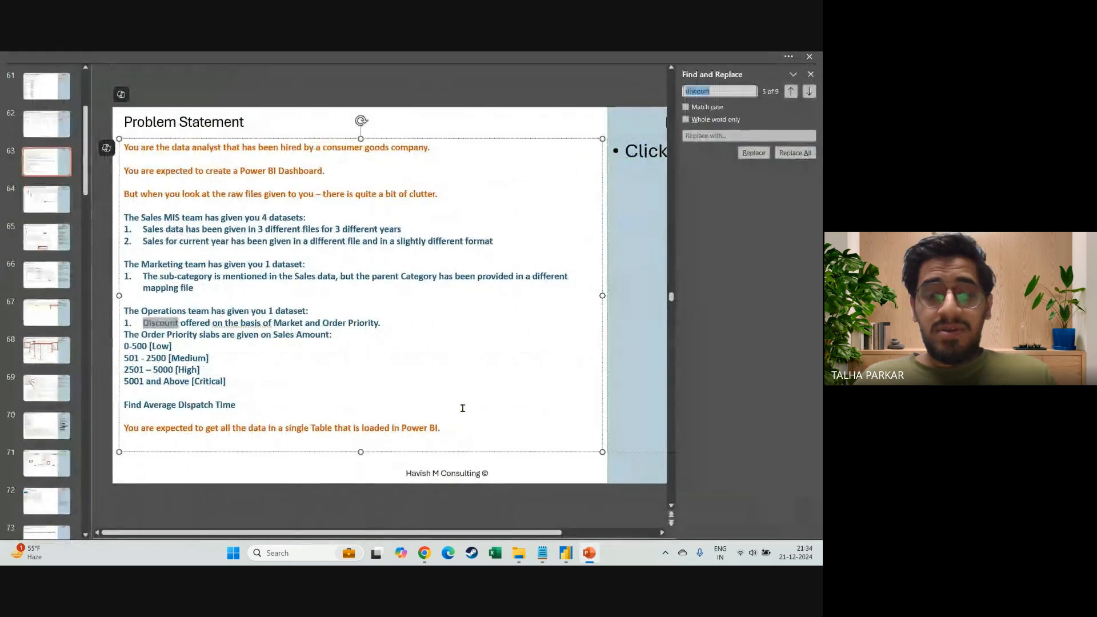
type("prtofi")
key("BackSpace")
key("BackSpace")
key("BackSpace")
key("BackSpace")
type("ofit")
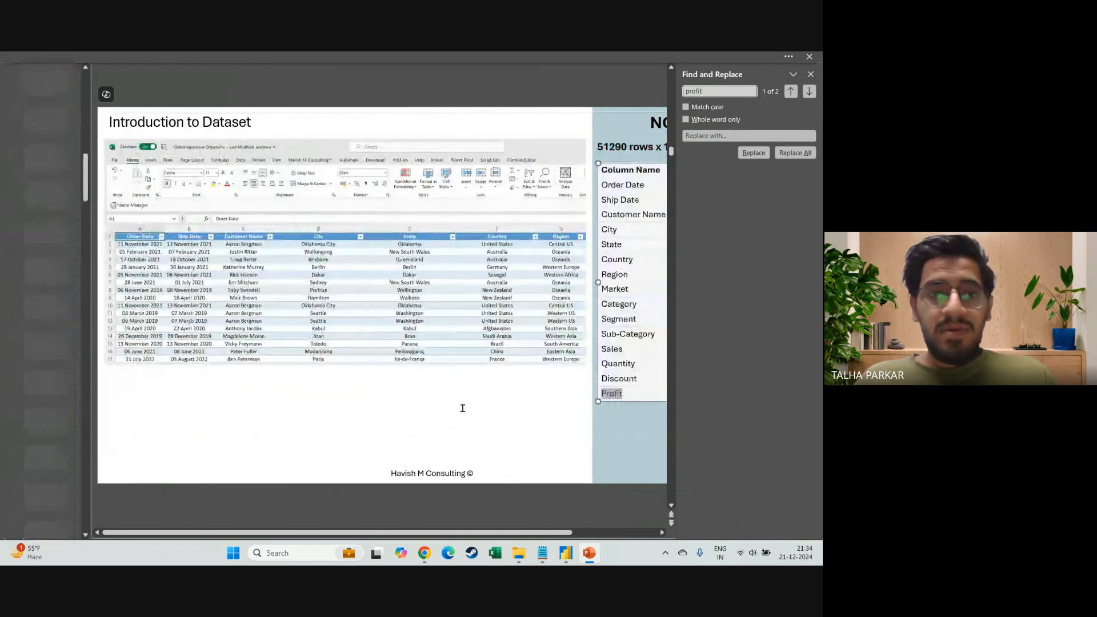
key("Return")
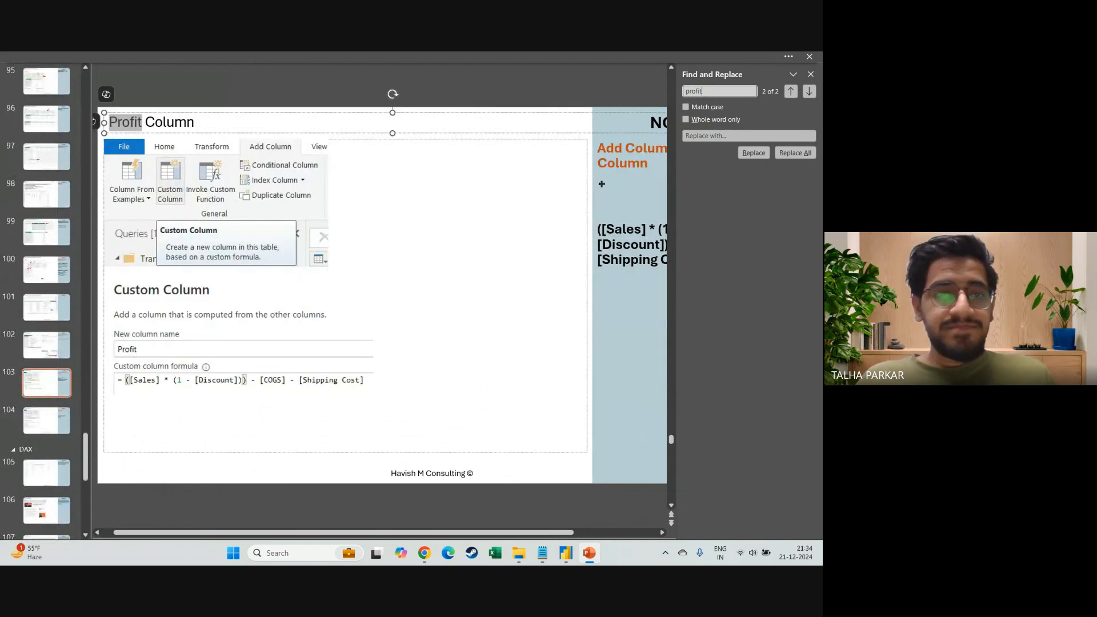
left_click(811, 75)
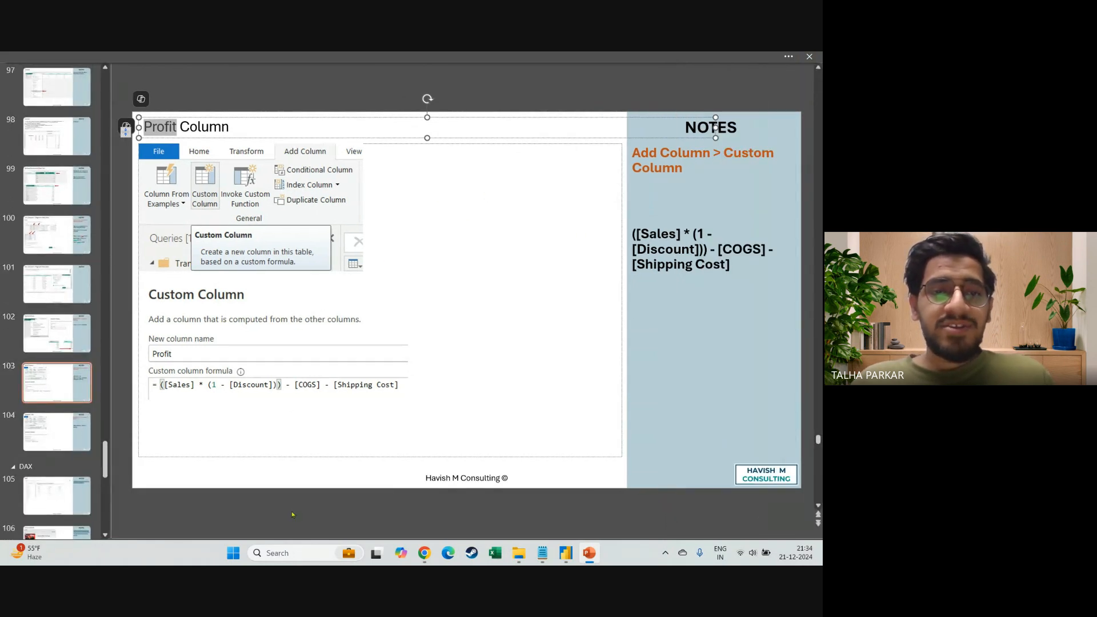
Return to Power Query Editor and start a custom column named Profit in Fact_Sales
key("alt+Tab")
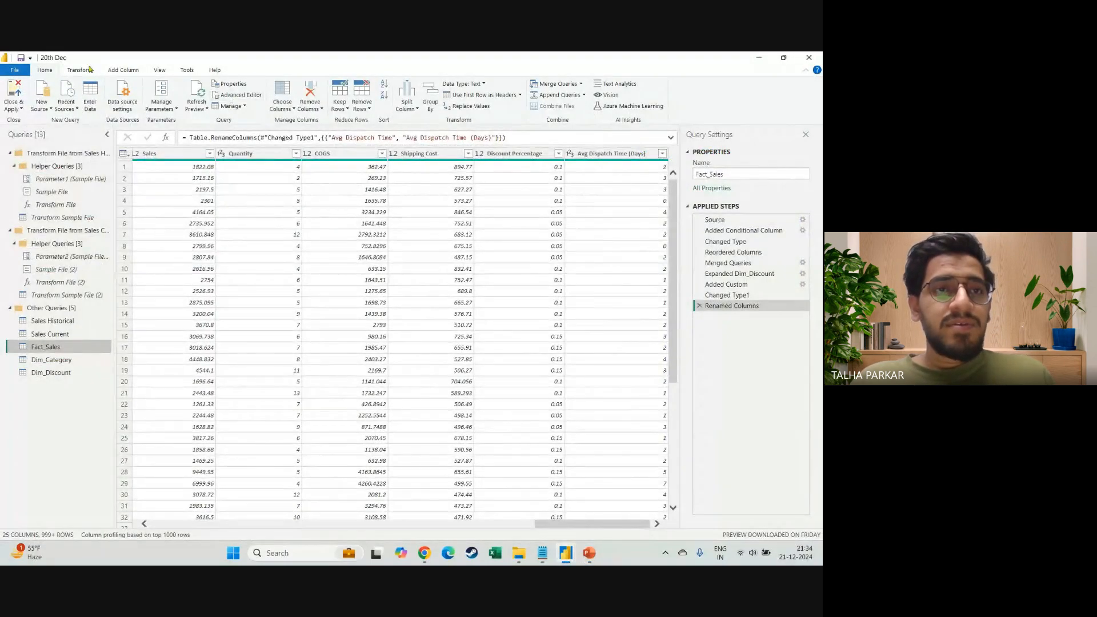
left_click(86, 69)
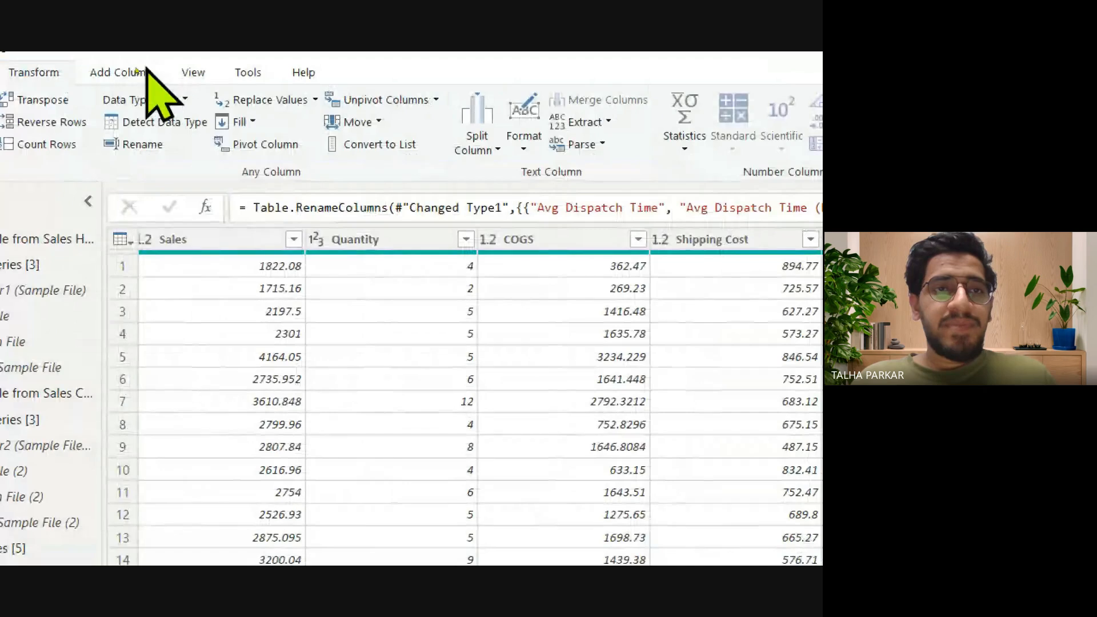
left_click(143, 71)
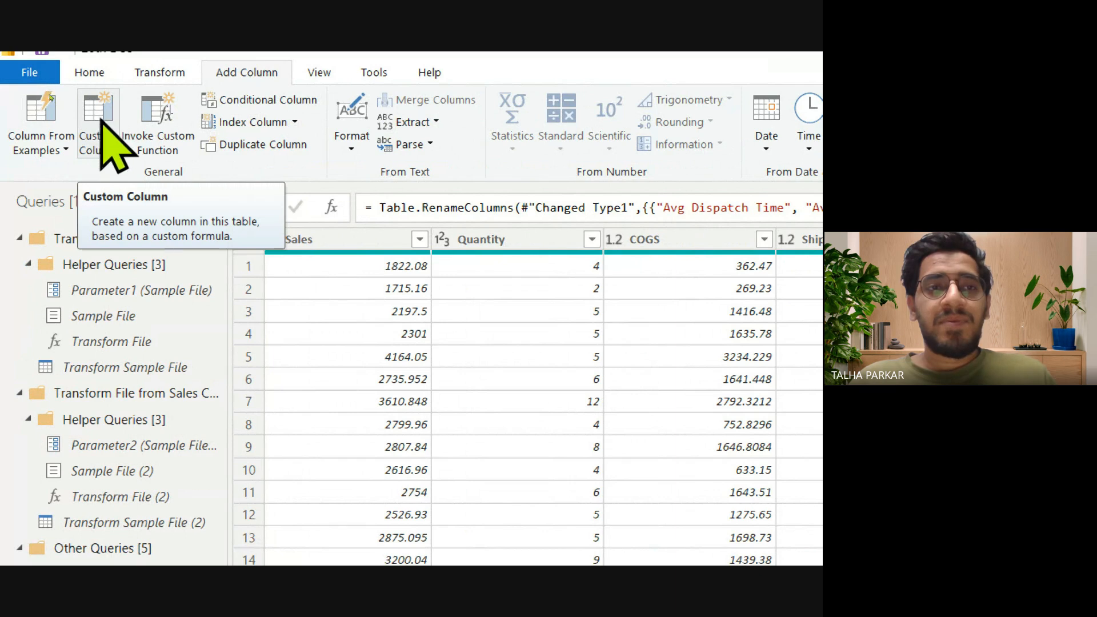
left_click(97, 118)
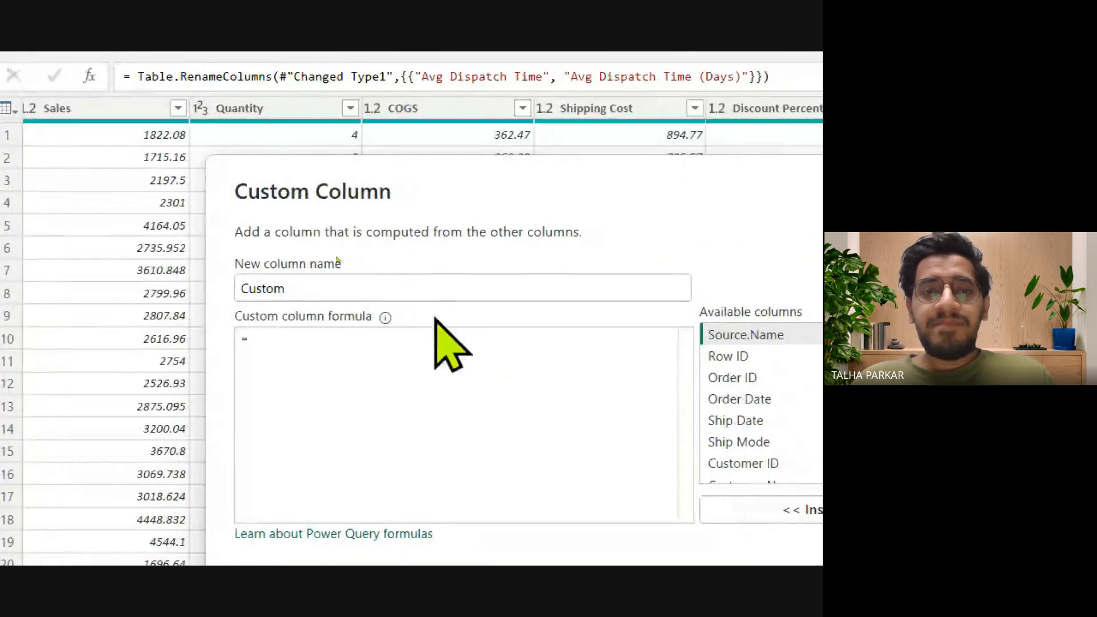
type("Profit")
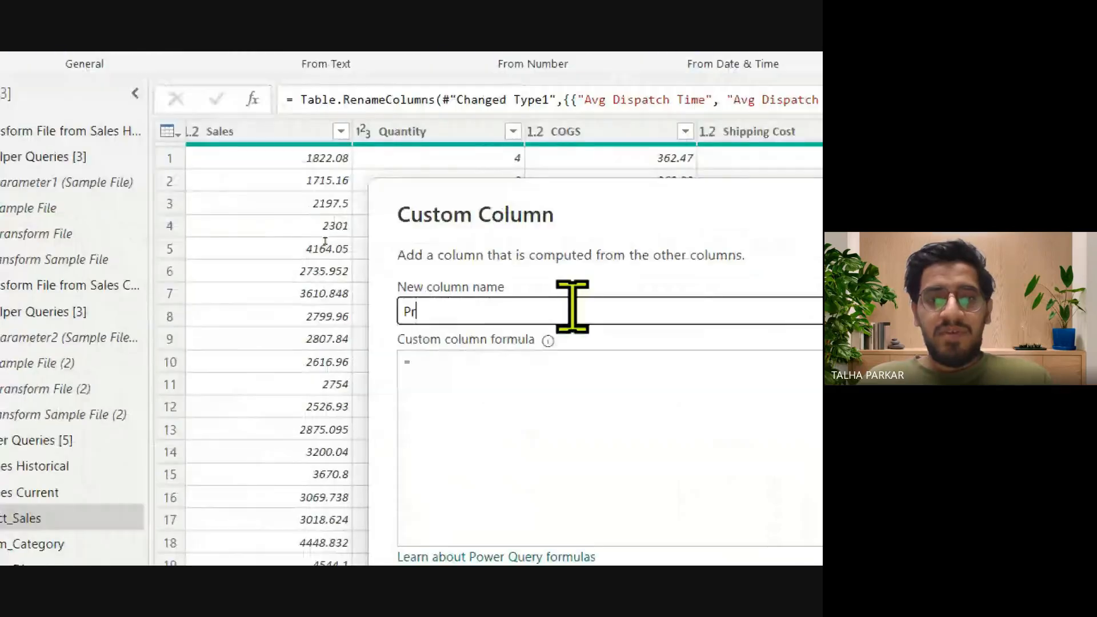
left_click(570, 364)
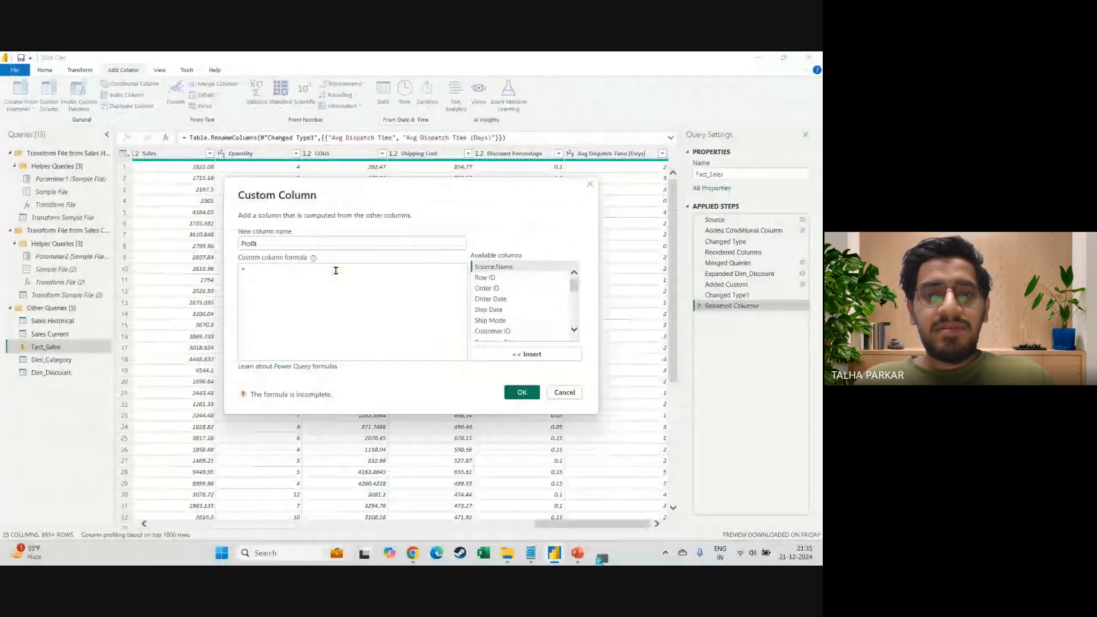
Insert [Sales] as the first term of the Profit formula, checking against the formula on the PowerPoint slide
key("alt+Tab")
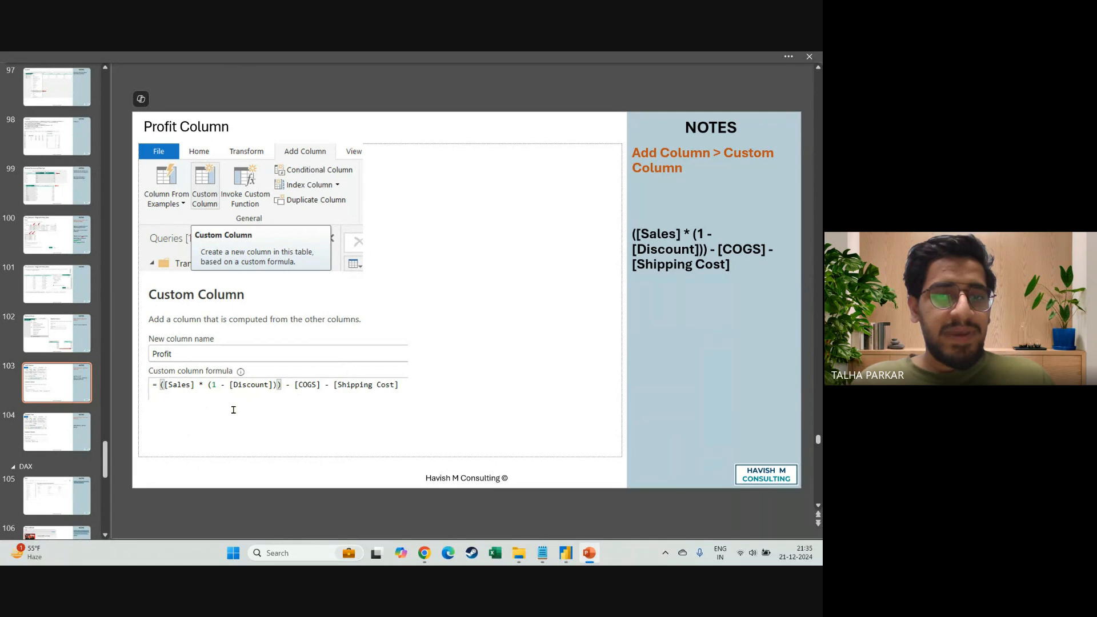
key("alt+Tab")
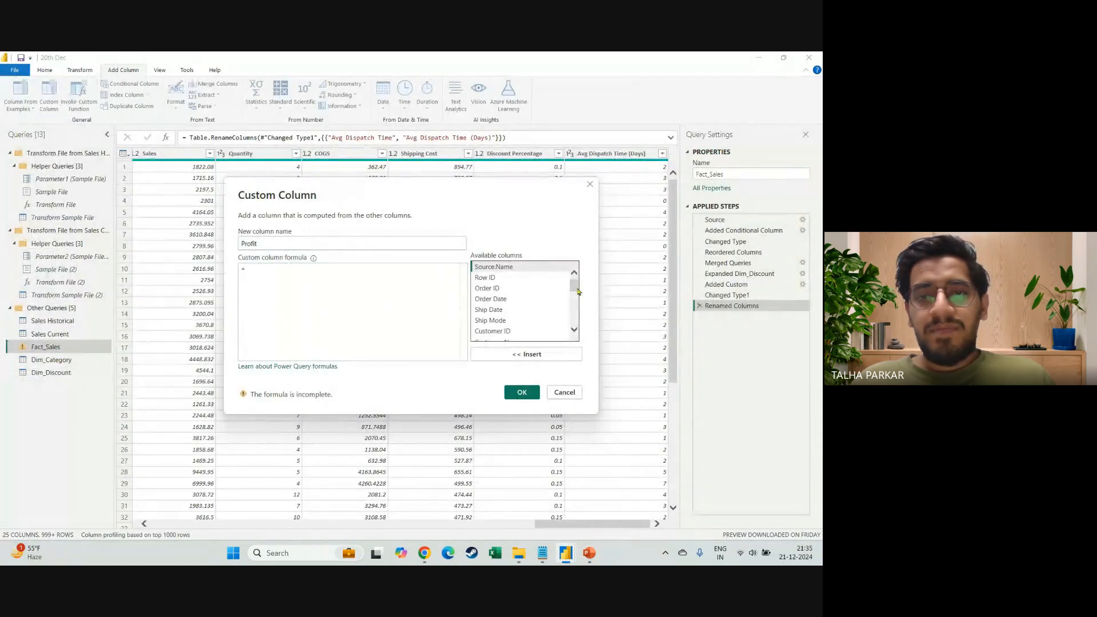
scroll(574, 292, "down", 4)
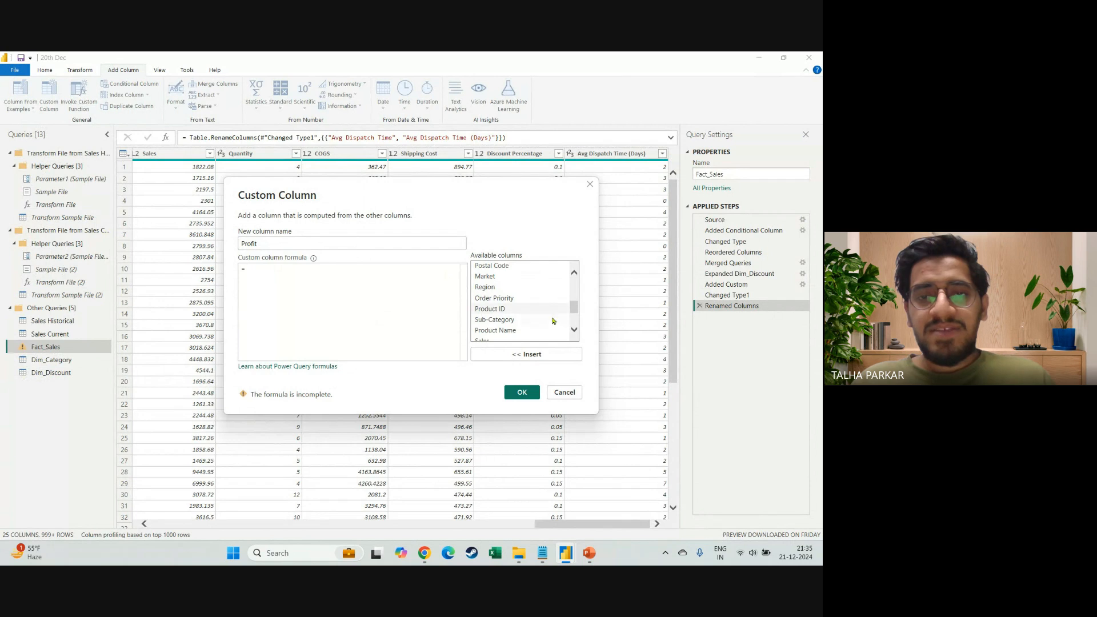
left_click(547, 330)
left_click(545, 337)
left_click(526, 353)
key("alt+Tab")
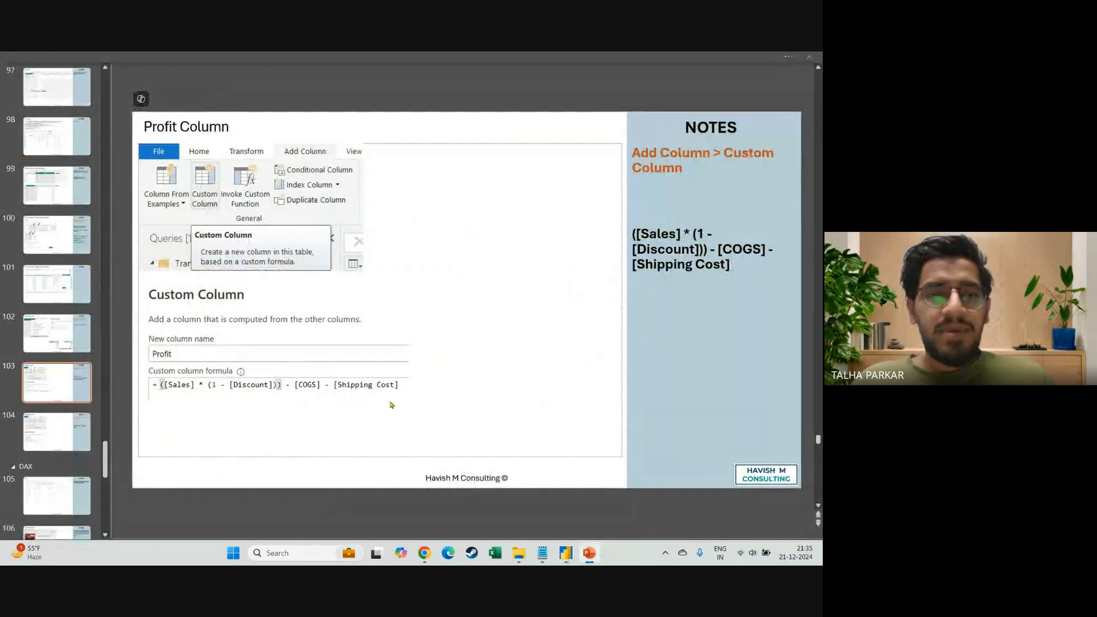
key("alt+Tab")
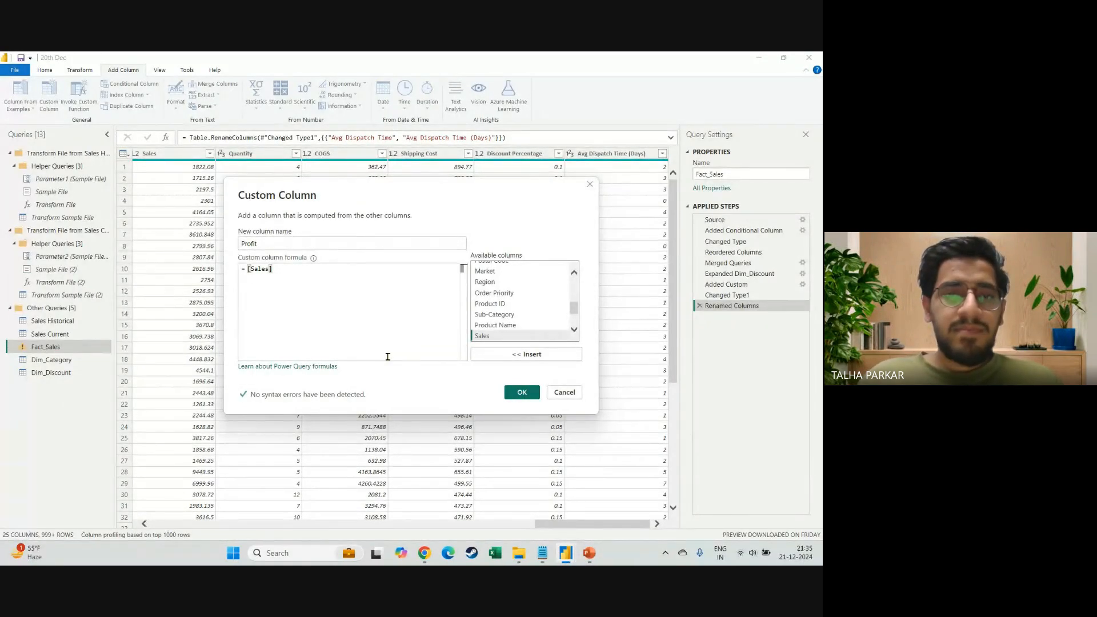
Extend the Profit formula to [Sales] * (1-[Discount Percentage]), checking it against the formula on the PowerPoint slide
type("* (")
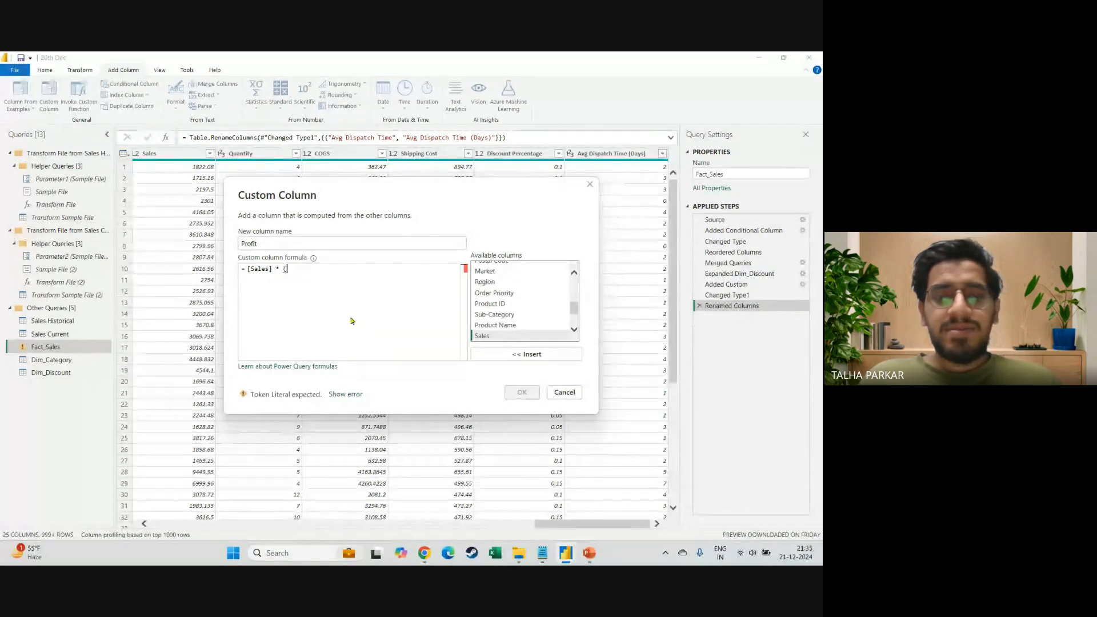
type("1-")
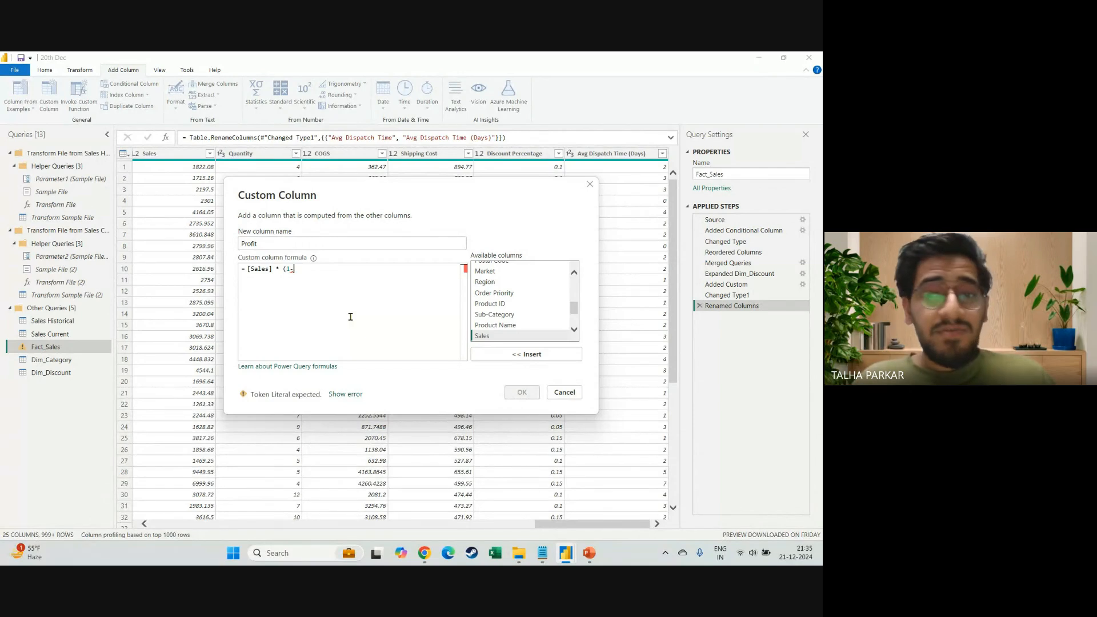
left_click_drag(574, 308, 570, 323)
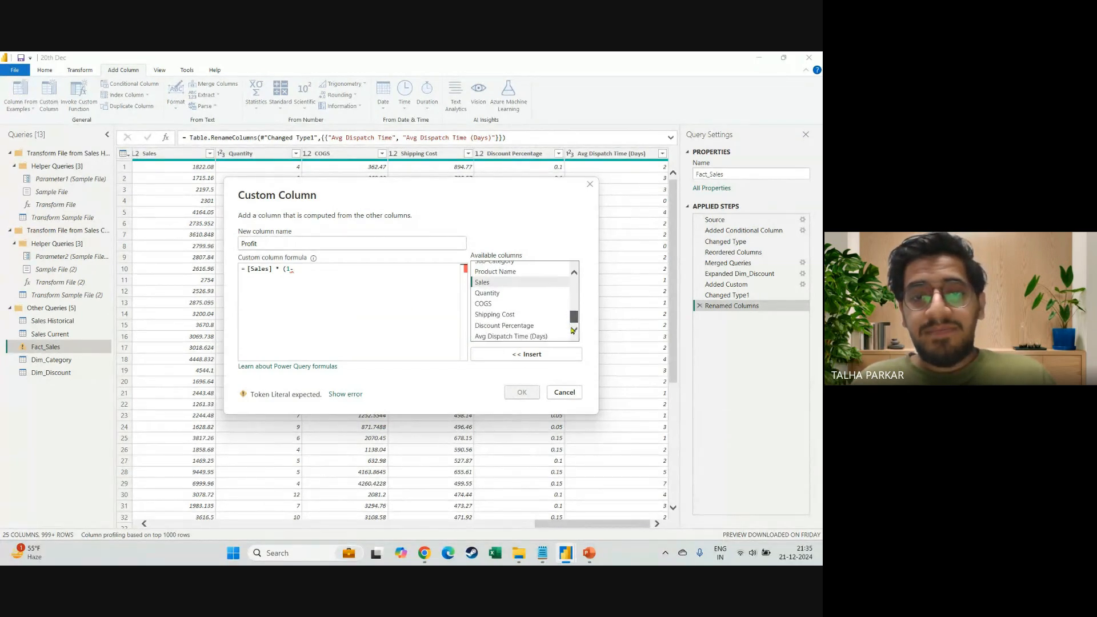
left_click(550, 326)
left_click(526, 354)
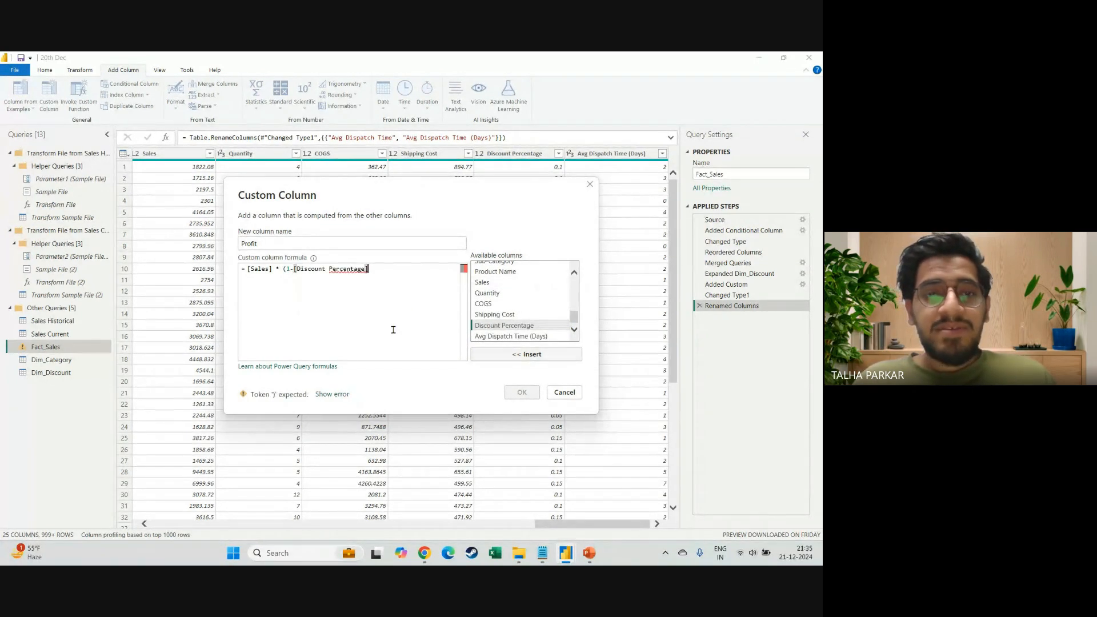
type(")")
key("alt+Tab")
key("alt+Tab")
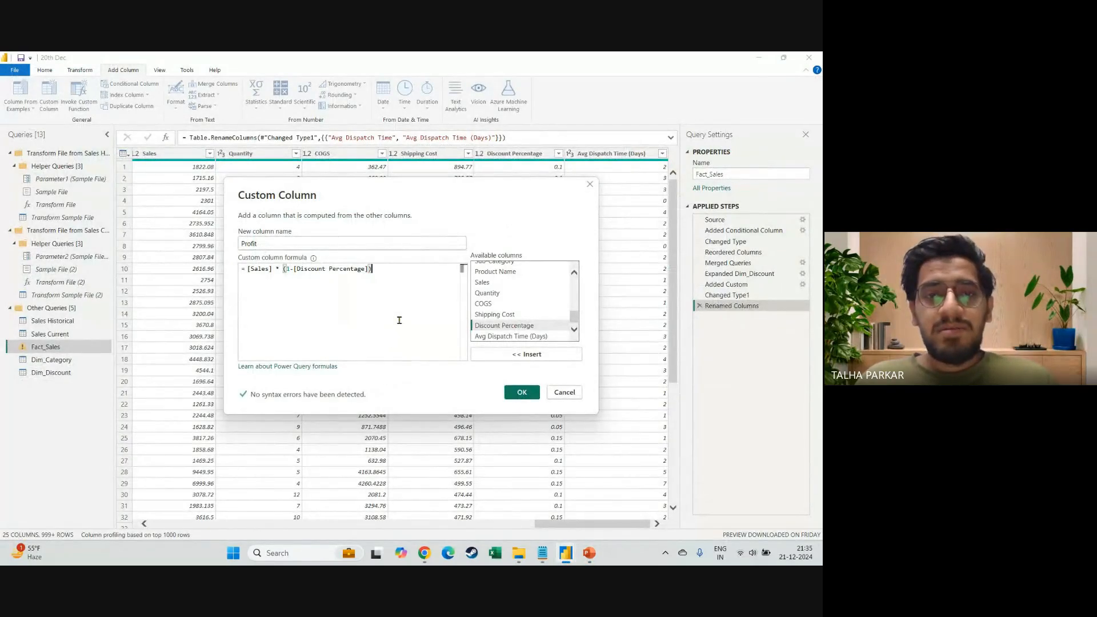
Subtract [COGS] in the Profit formula, placing the minus sign and the column on new lines
type("-")
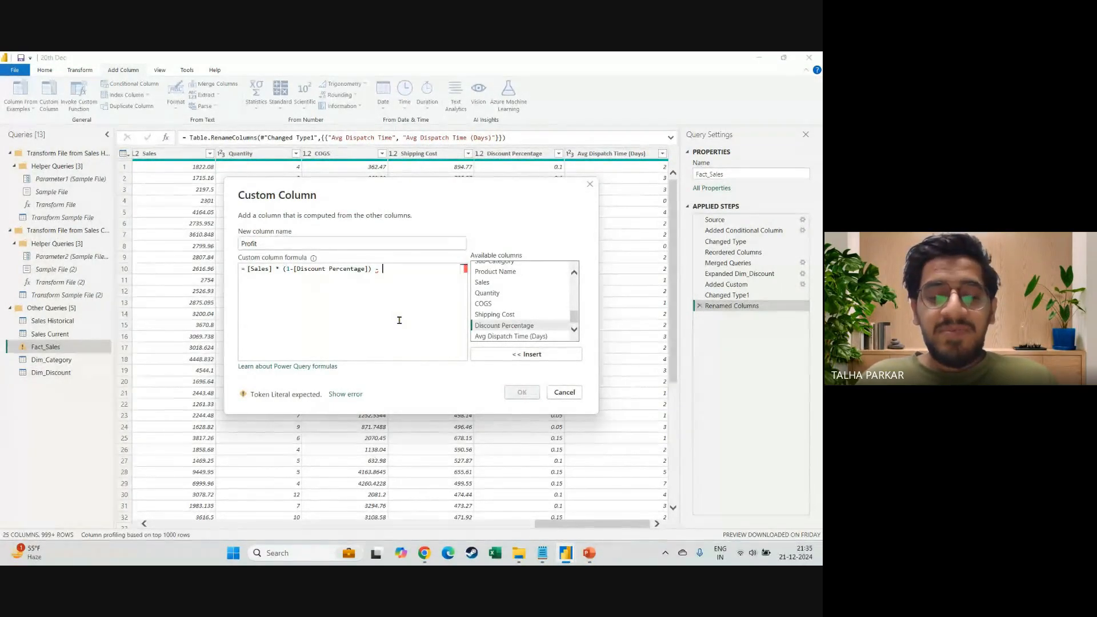
key("super+plus")
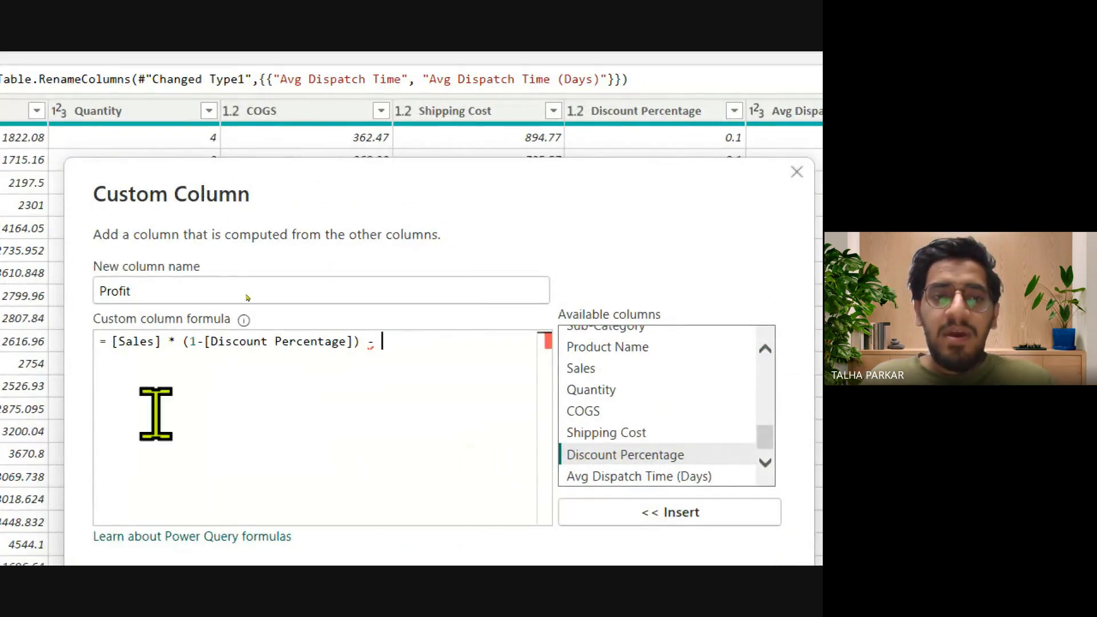
key("BackSpace")
key("BackSpace")
key("BackSpace")
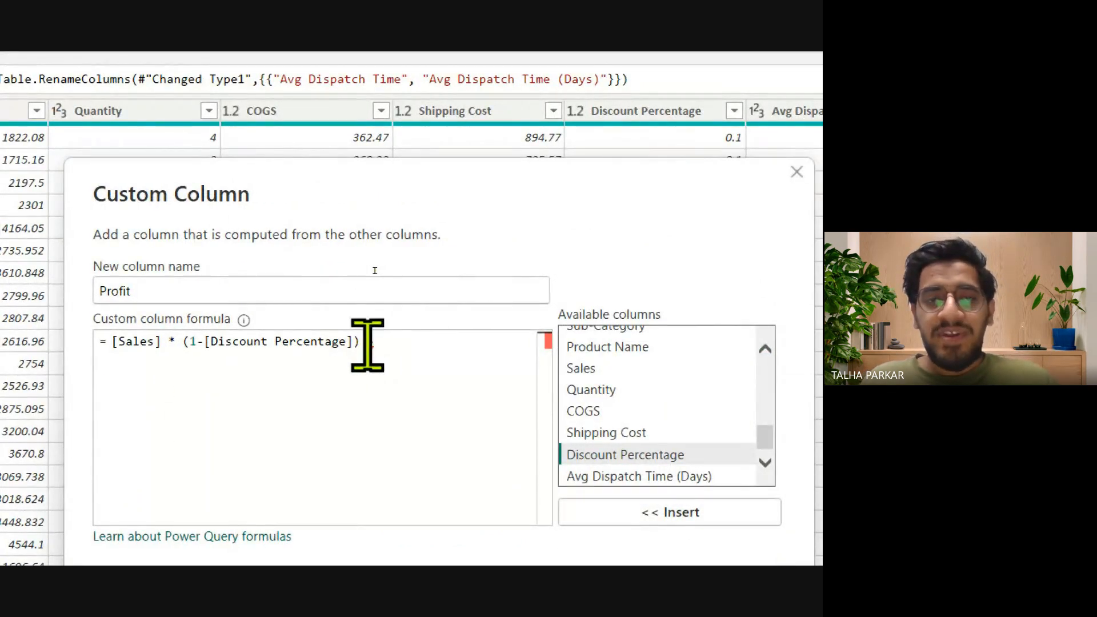
key("Return")
type("-")
key("Return")
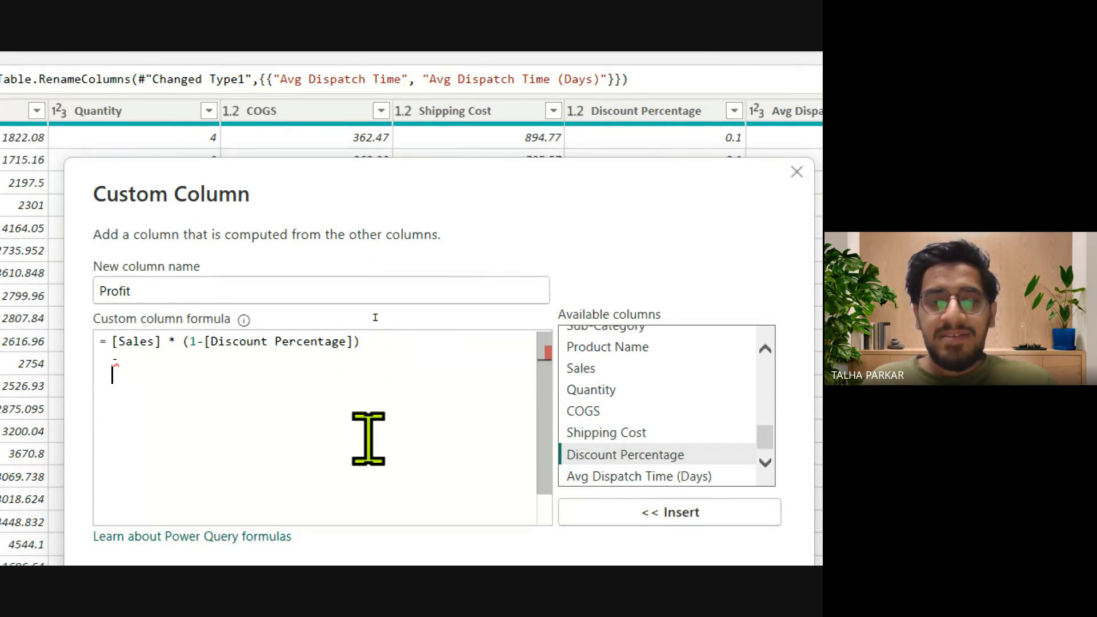
left_click(634, 410)
left_click(668, 512)
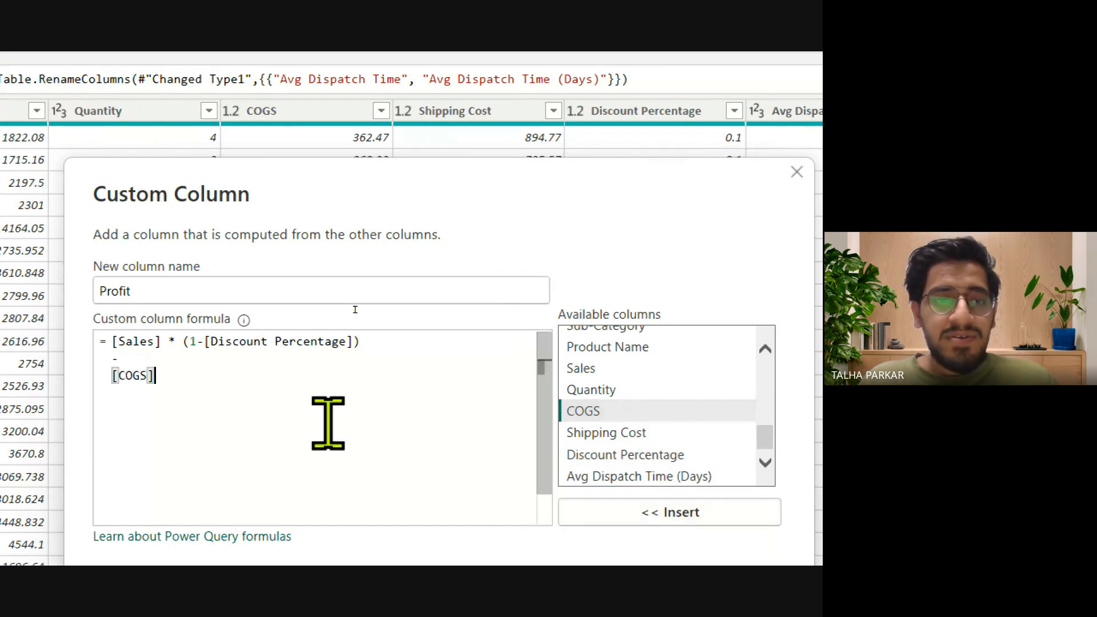
Subtract [Shipping Cost] in the Profit formula, again with the minus sign and the column on new lines
key("Return")
type("-")
key("Return")
left_click(610, 435)
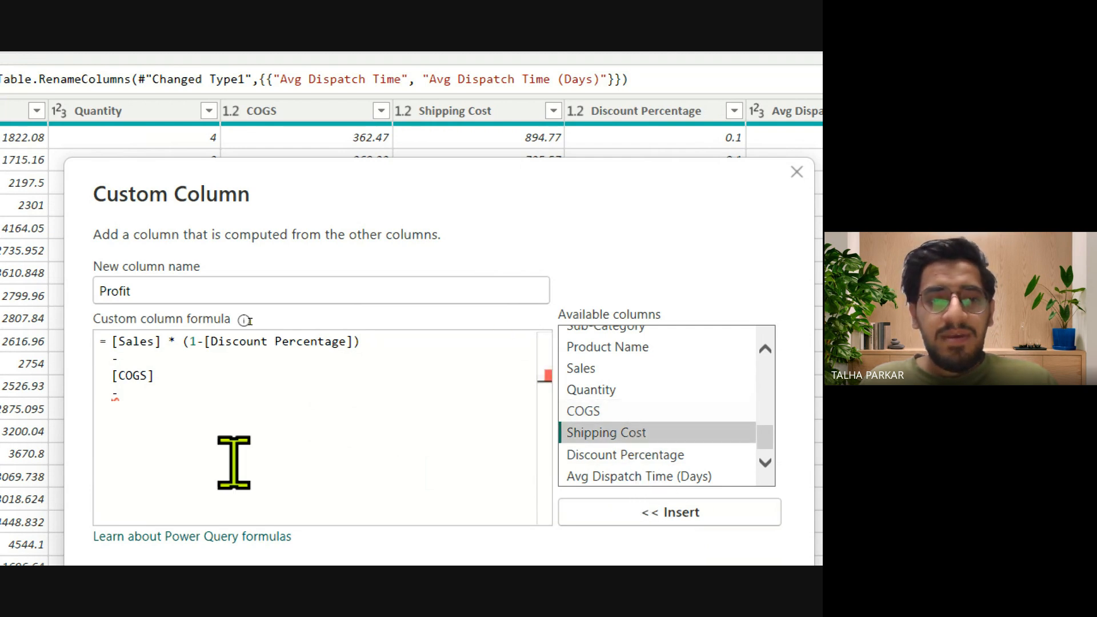
left_click(629, 510)
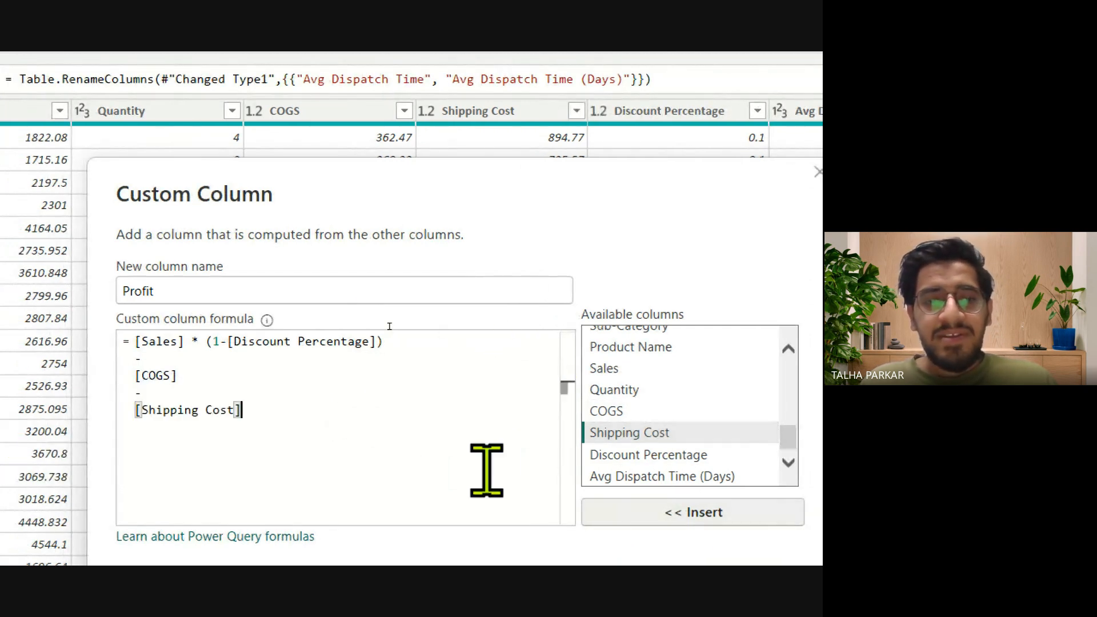
Tidy the Profit formula so that each minus sign shares a line with its term: - [COGS] and - [Shipping Cost]
left_click(148, 411)
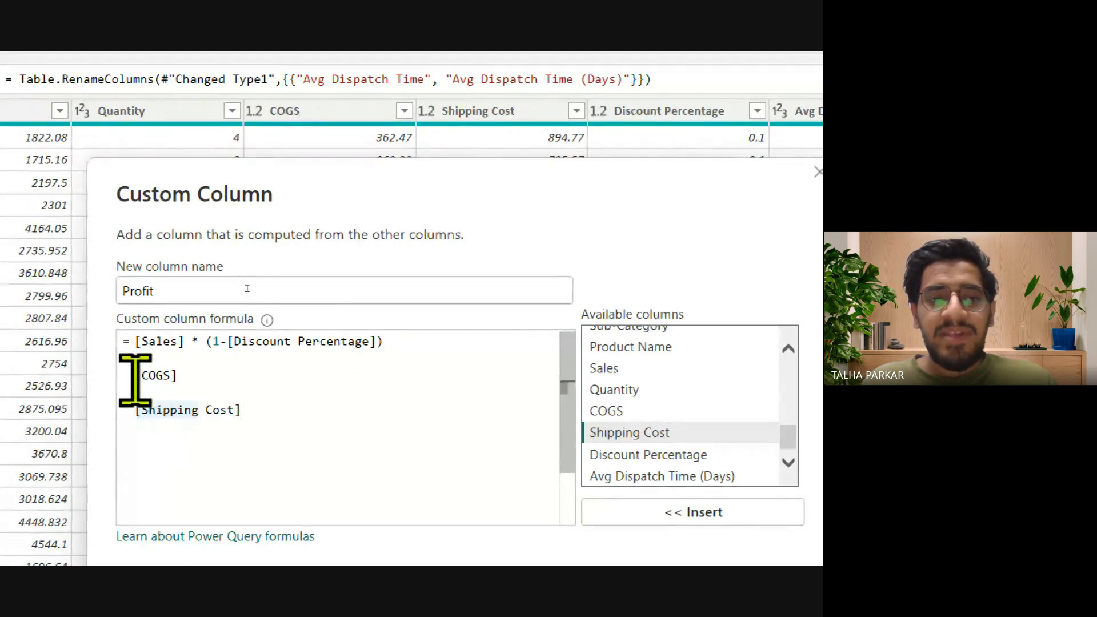
left_click(201, 379)
key("Left")
key("Left")
key("Left")
key("Left")
key("Left")
key("Left")
key("BackSpace")
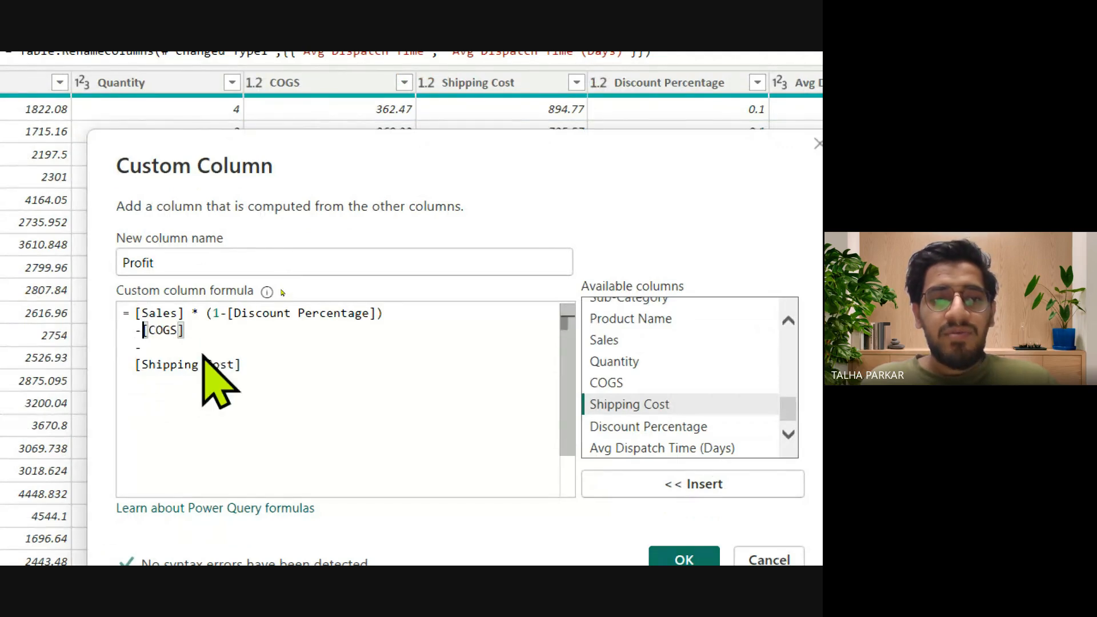
key("Down")
key("Down")
key("Left")
key("Left")
key("BackSpace")
key("BackSpace")
key("BackSpace")
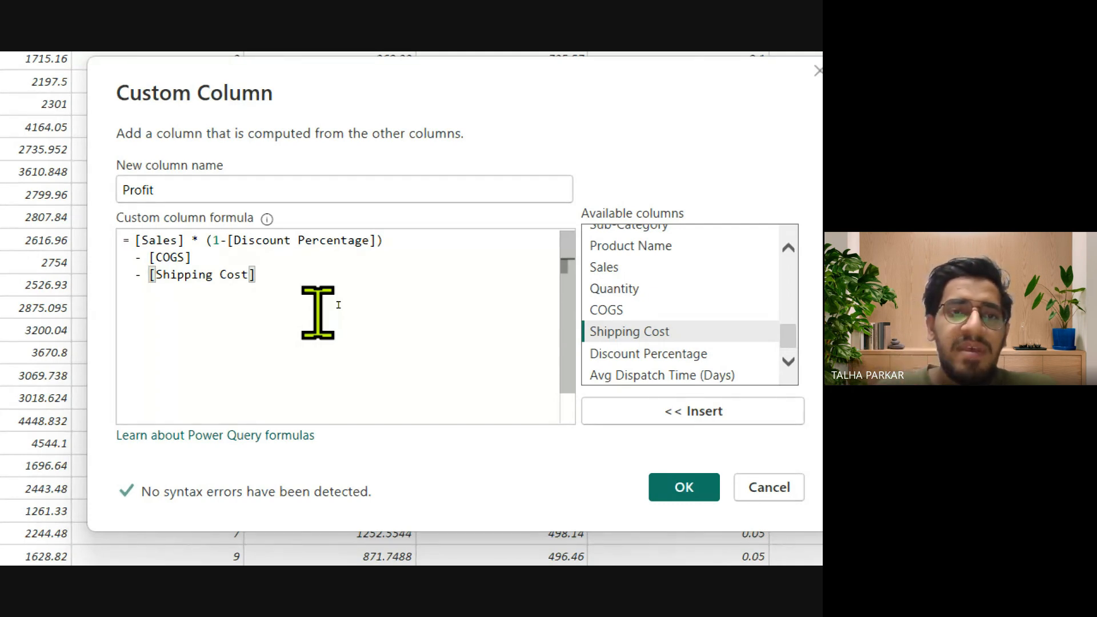
Copy the whole Profit formula, send it in the Google Meet chat and return to Power Query Editor
left_click_drag(331, 286, 27, 220)
key("ctrl+c")
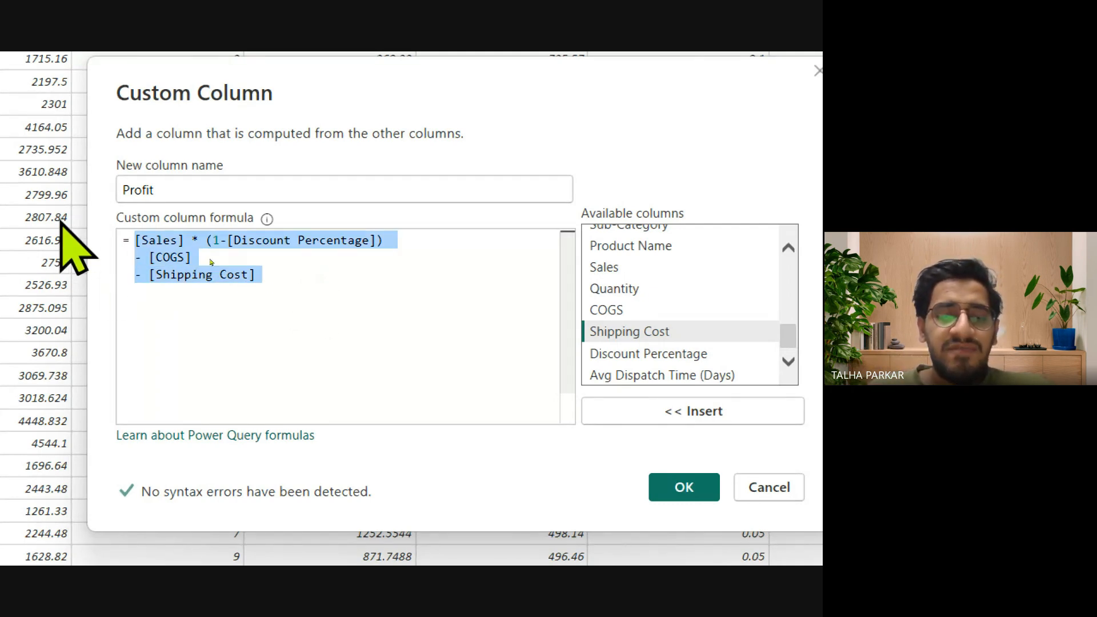
key("alt+Tab")
key("alt+Tab")
key("alt+Tab")
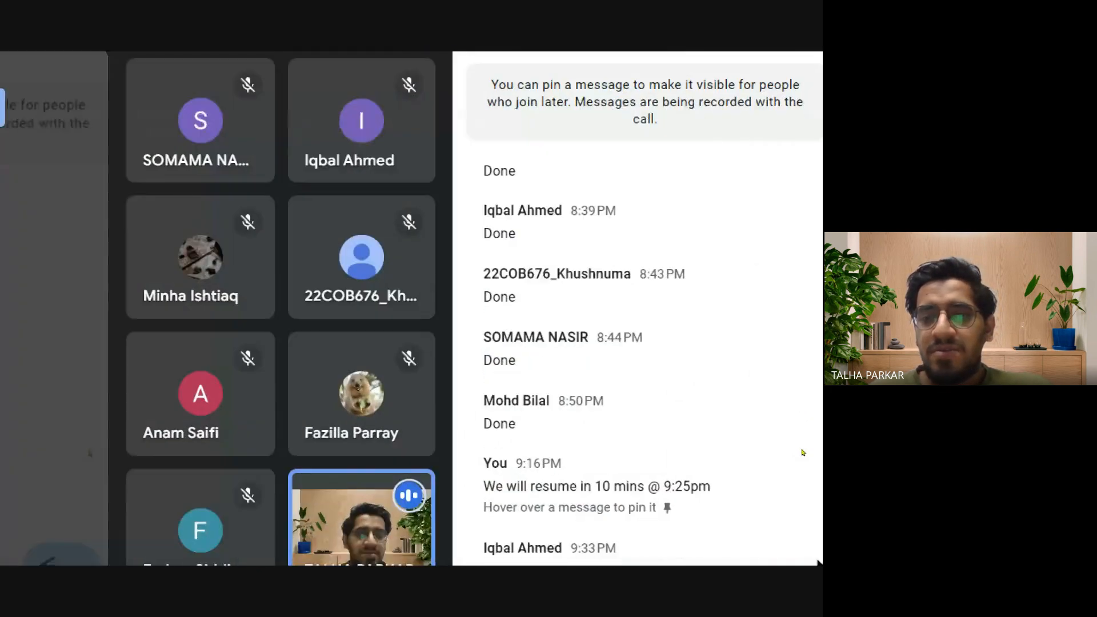
left_click(598, 500)
key("ctrl+v")
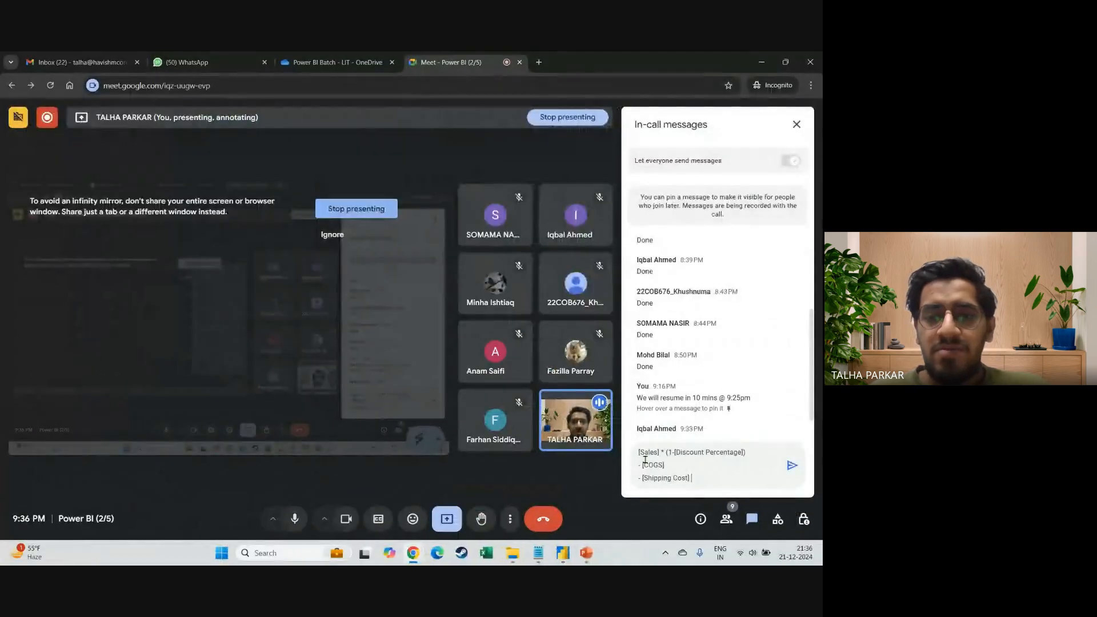
key("Return")
key("alt+Tab")
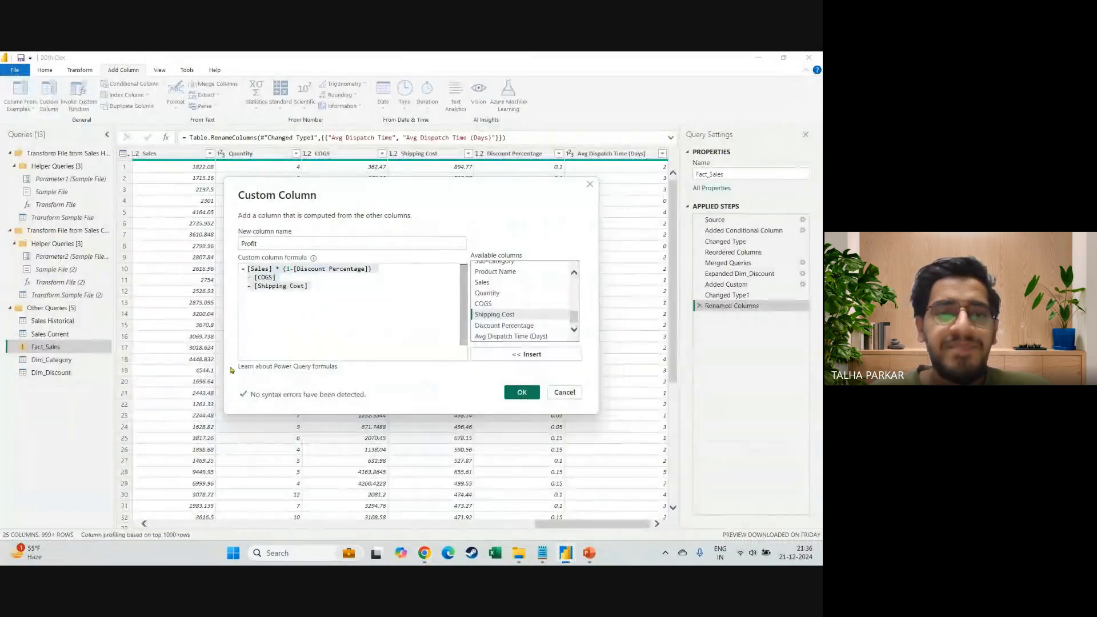
Create the Profit column from the finished formula and detect its data type
left_click(377, 318)
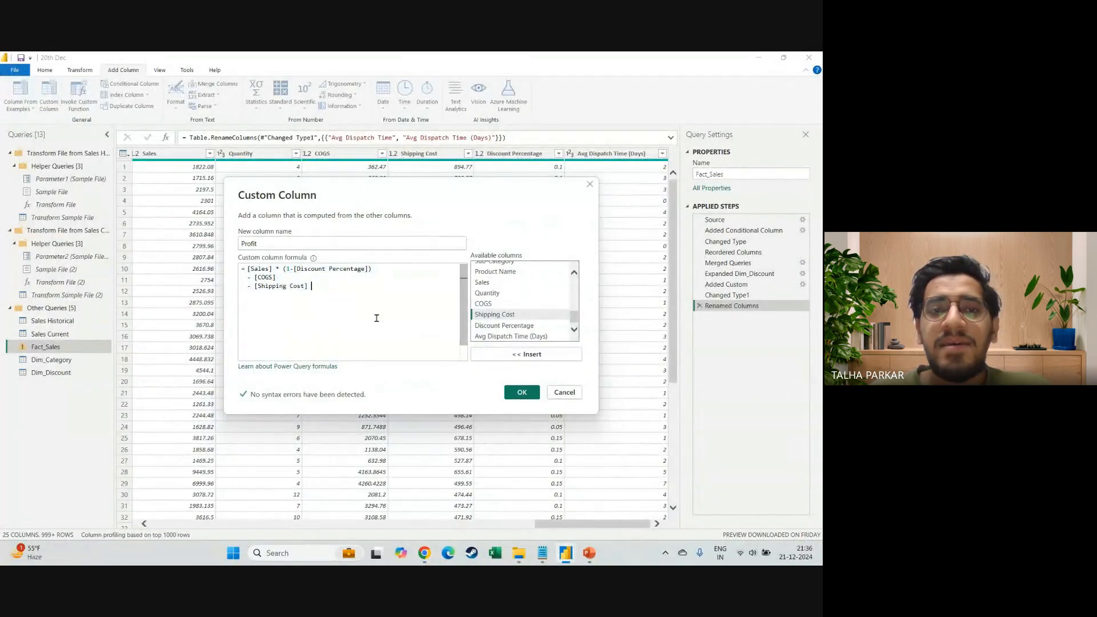
left_click(522, 392)
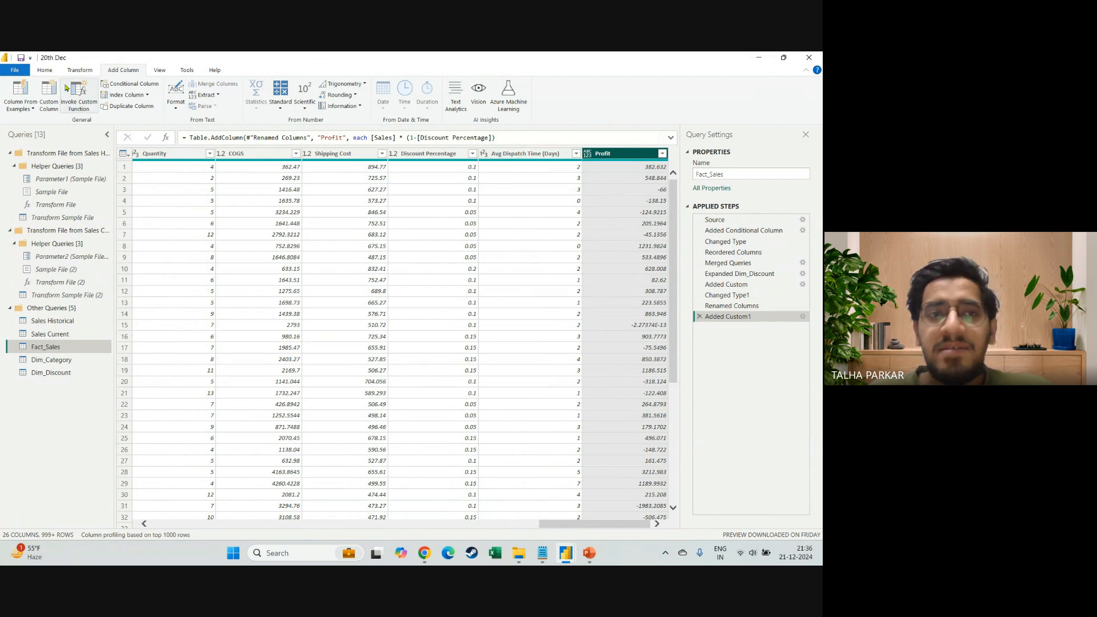
left_click(83, 70)
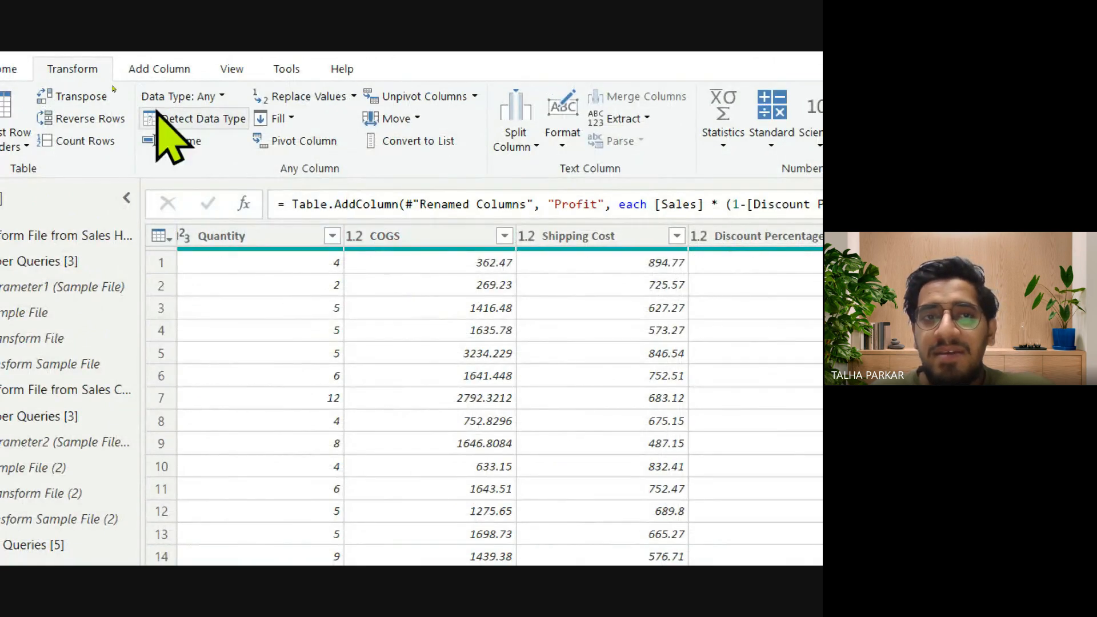
left_click(166, 123)
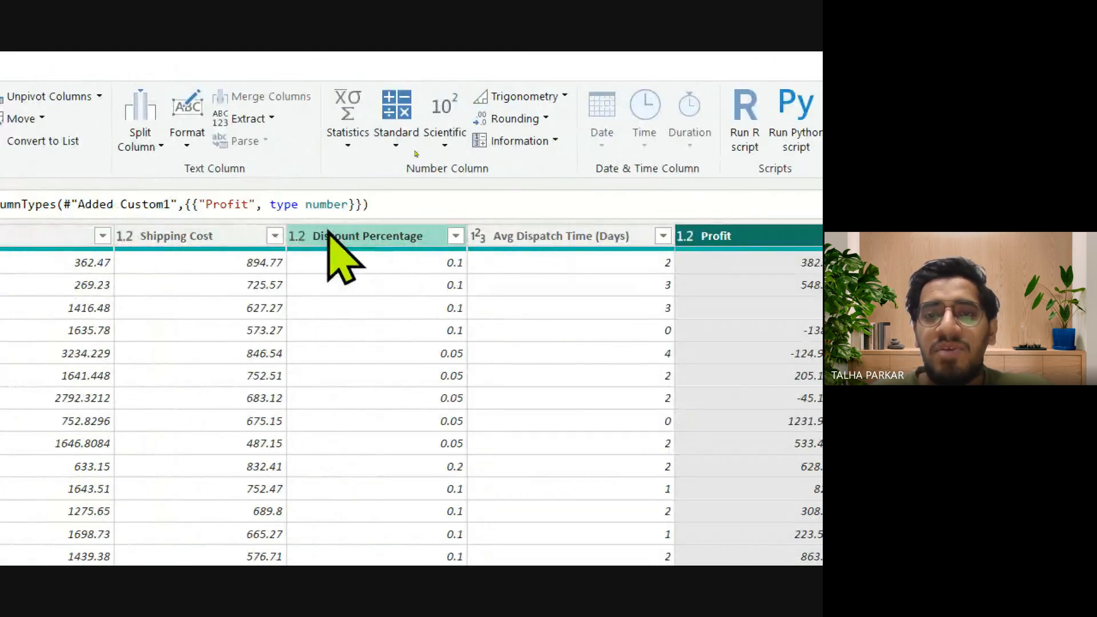
scroll(457, 327, "right", 1)
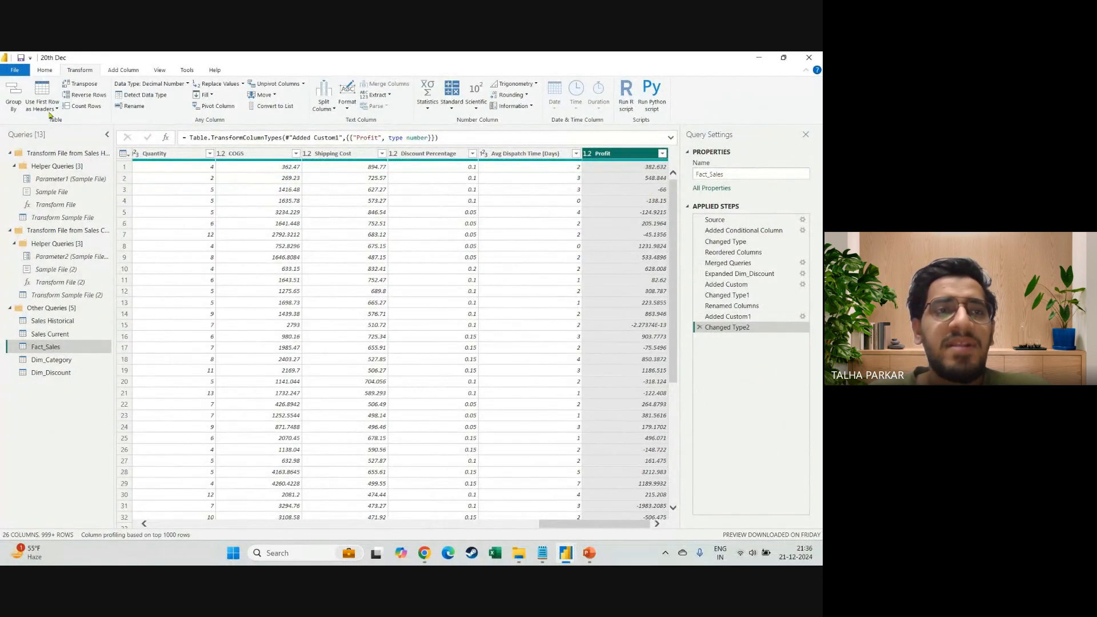
Apply the pending query changes while keeping Power Query Editor open
left_click(43, 71)
left_click(13, 108)
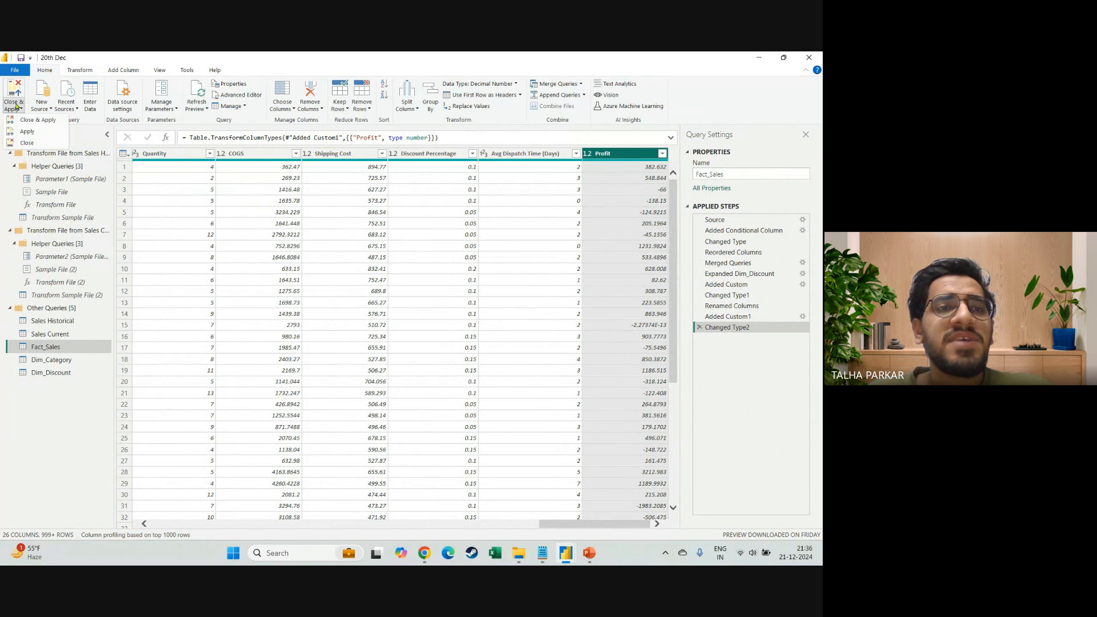
left_click(27, 132)
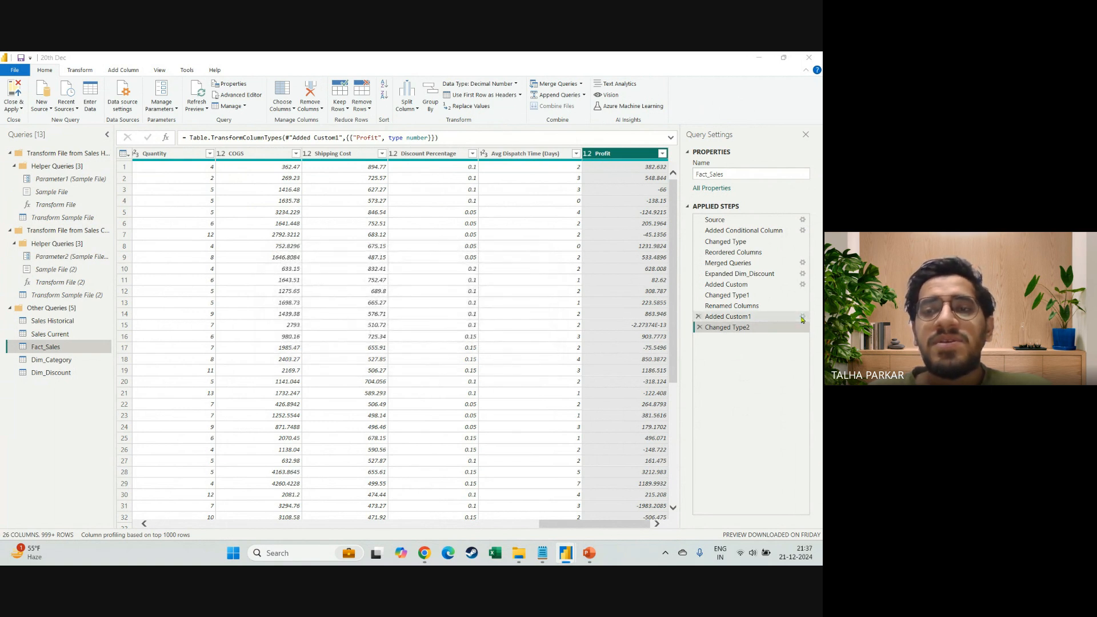
Review the Profit formula in Added Custom1 and in the Google Meet chat, leaving it unedited, and return to the Changed Type2 step
left_click(803, 317)
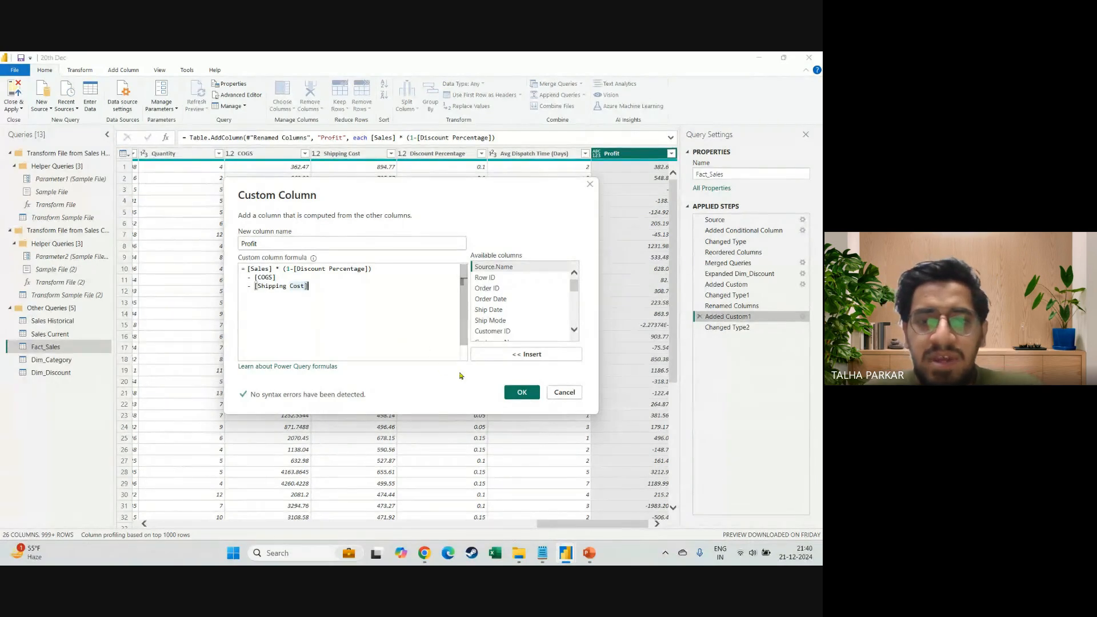
left_click(575, 394)
key("alt+Tab")
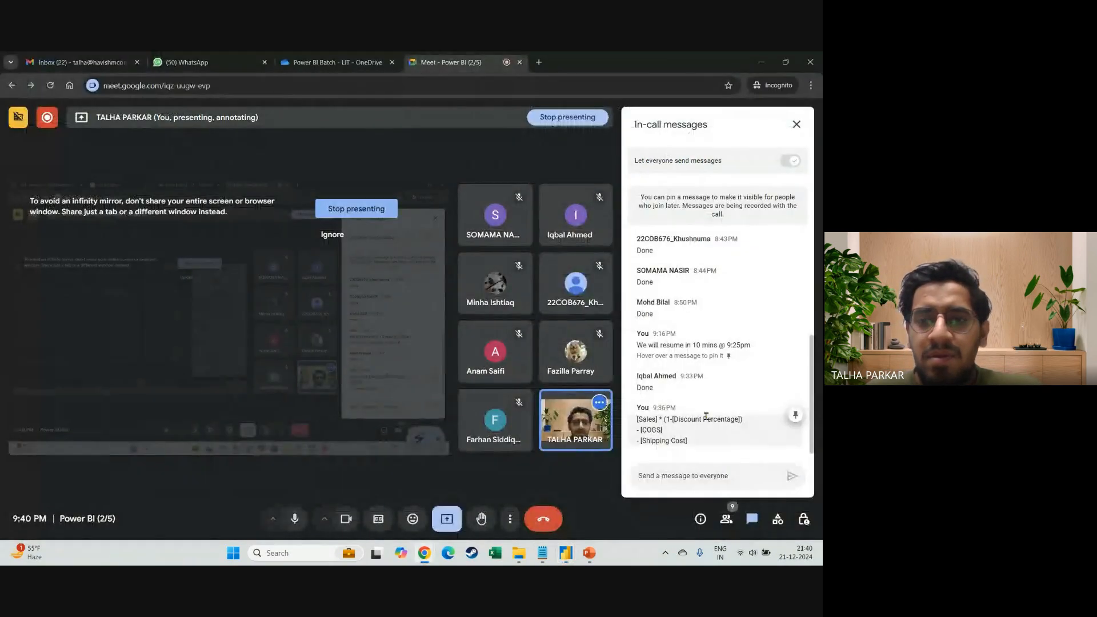
key("alt+Tab")
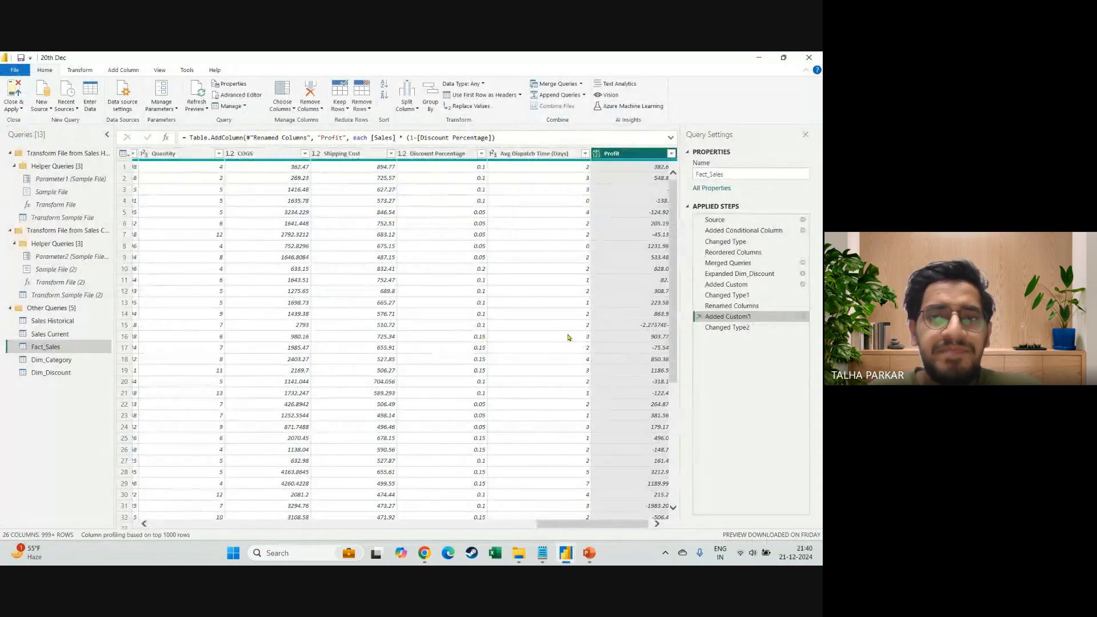
left_click(742, 329)
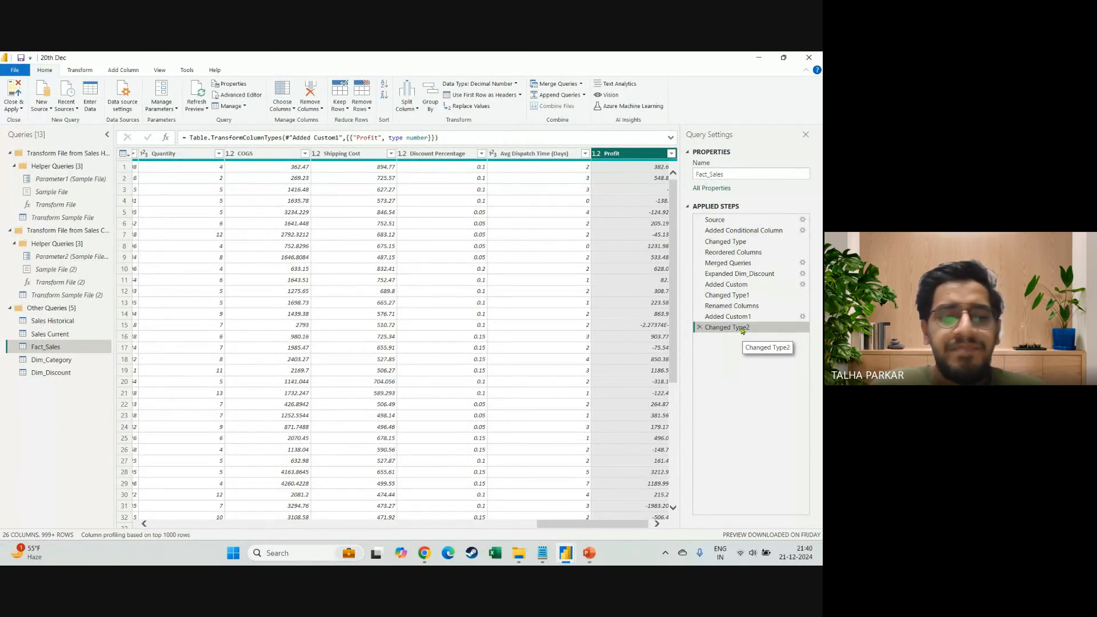
key("alt+Tab")
key("alt+Tab")
key("alt+Tab")
key("alt+Tab")
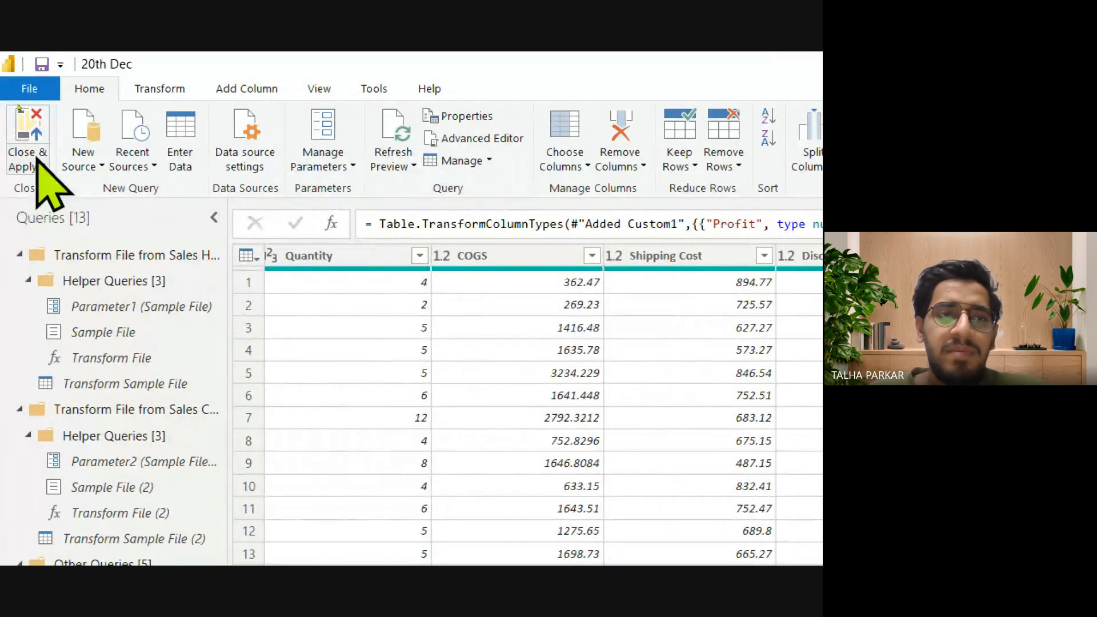
Close Power Query Editor with the changes applied and hide the Dim_Discount table from report view in Model view
left_click(21, 108)
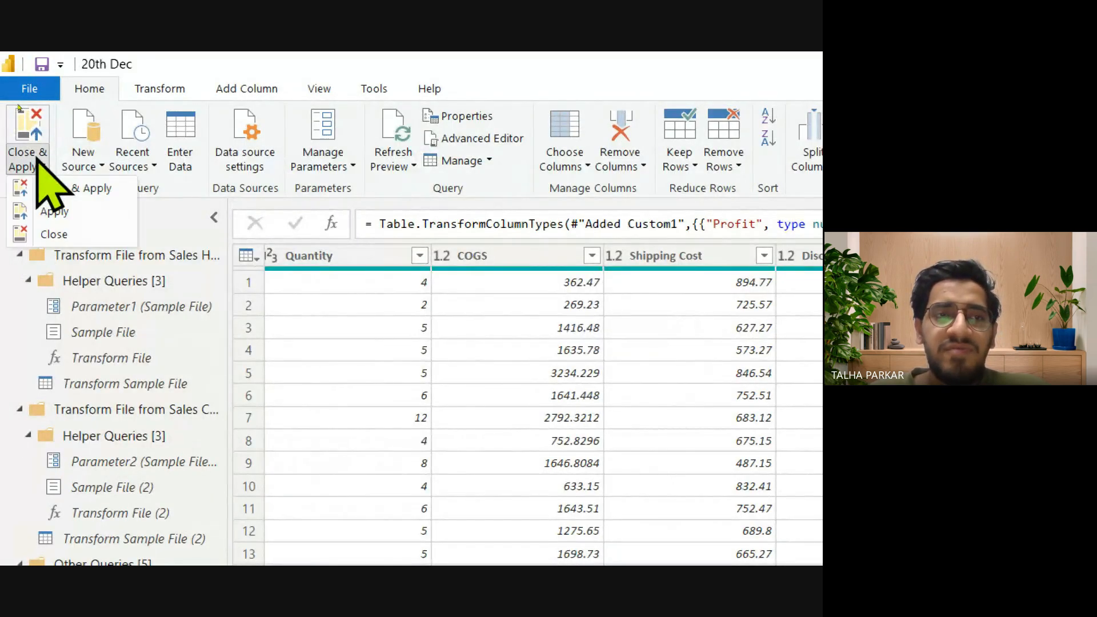
left_click(107, 190)
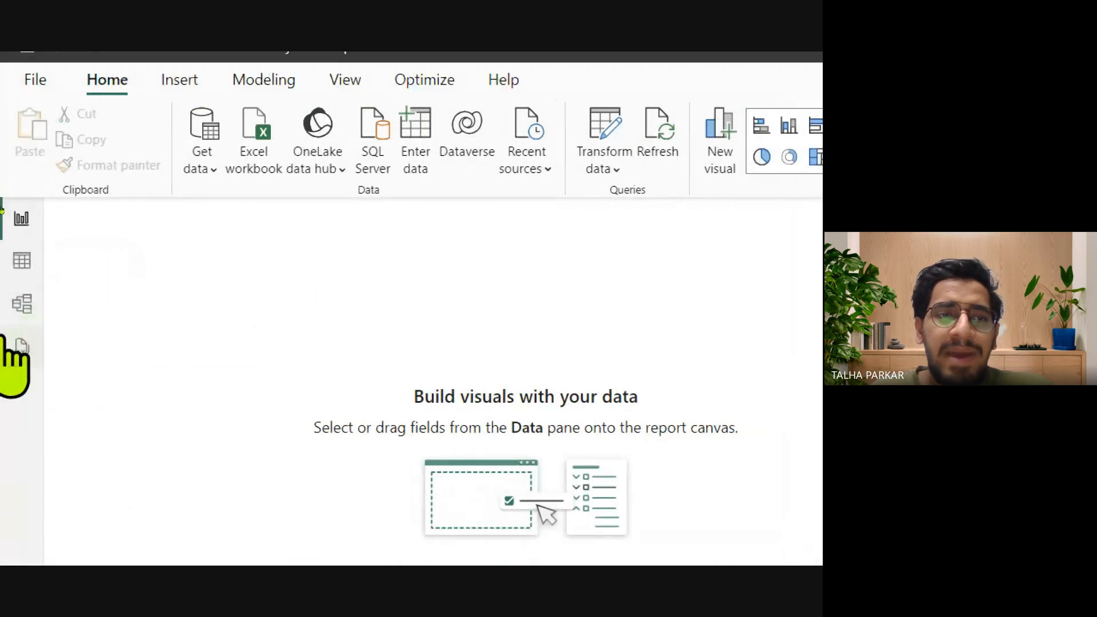
left_click(12, 316)
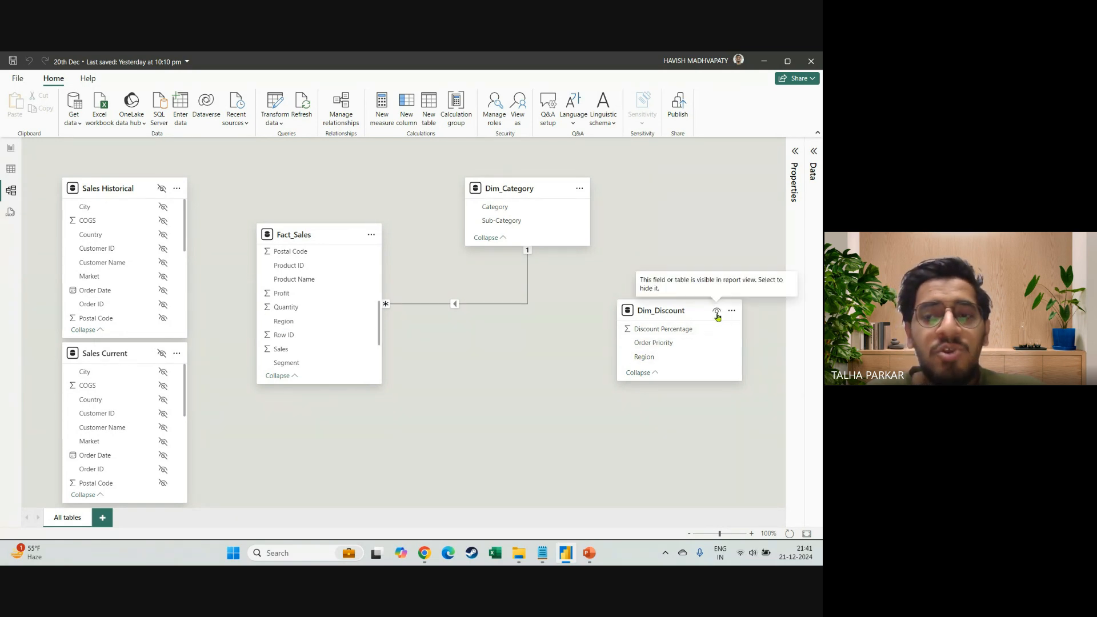
left_click(717, 311)
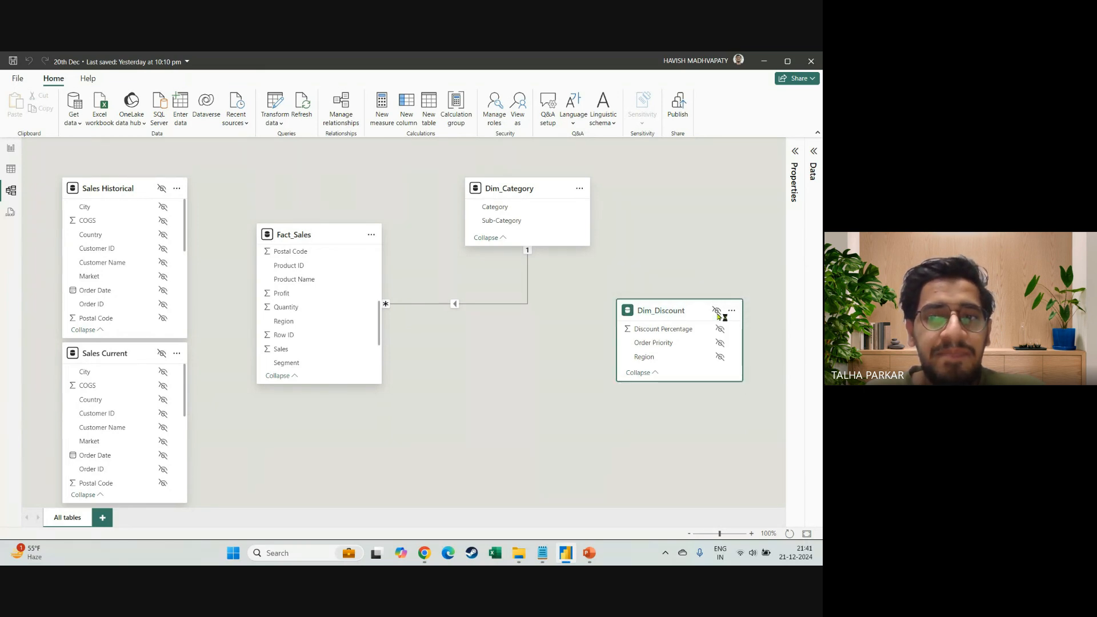
Move the hidden Dim_Discount table over the hidden Sales Historical table in the model diagram and save the report
left_click_drag(698, 316, 143, 193)
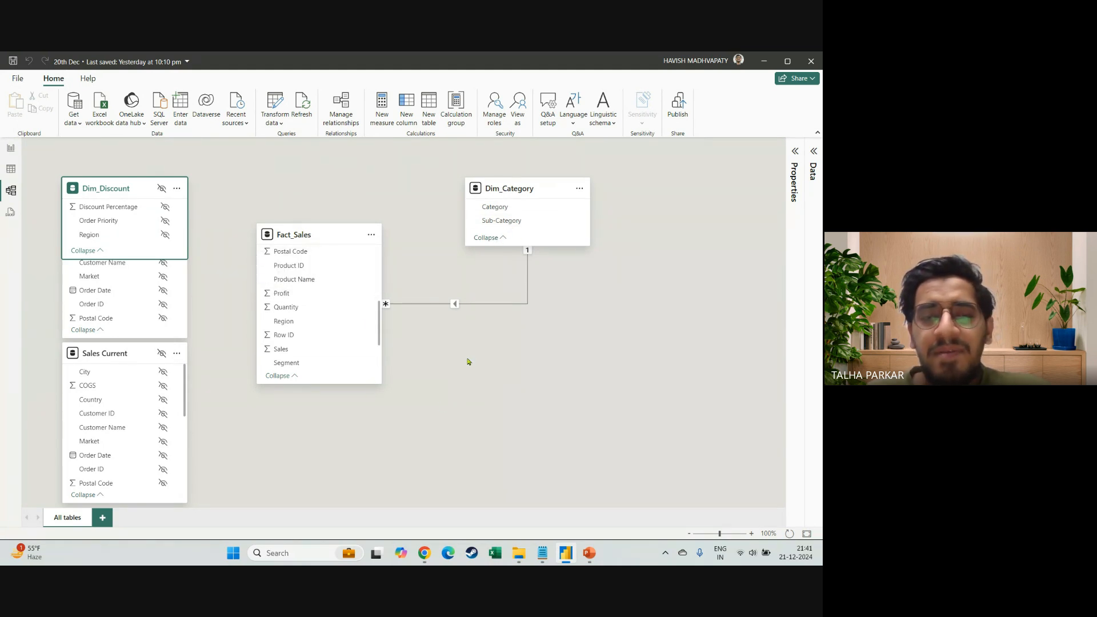
scroll(467, 361, "up", 5, "ctrl")
scroll(467, 362, "down", 8, "ctrl")
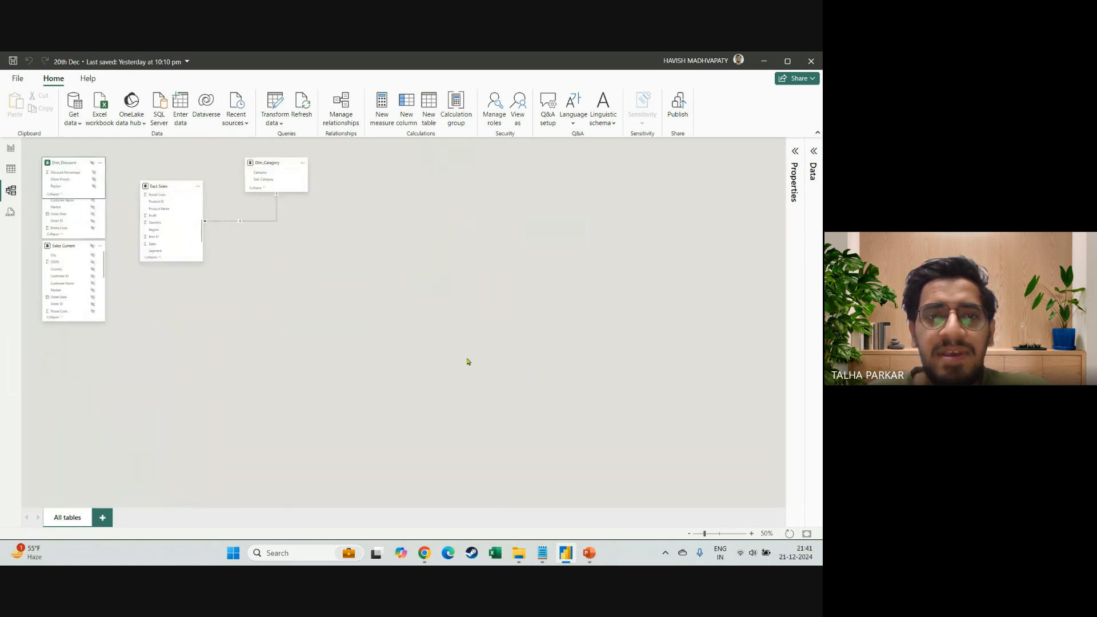
scroll(467, 362, "up", 7, "ctrl")
scroll(518, 349, "up", 5)
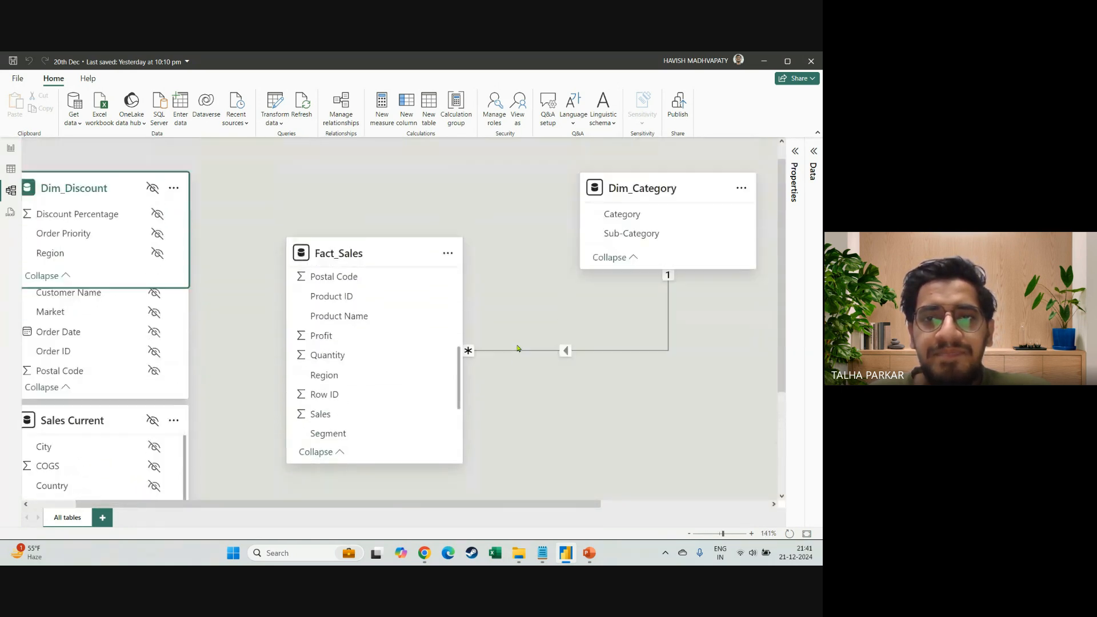
scroll(564, 419, "down", 1)
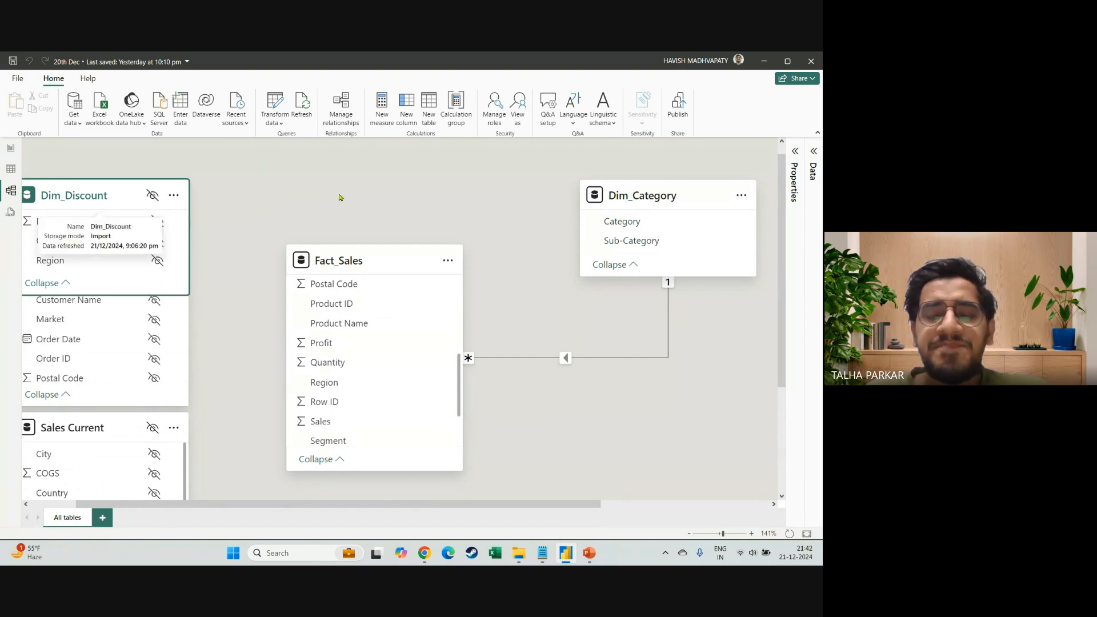
scroll(152, 197, "down", 1)
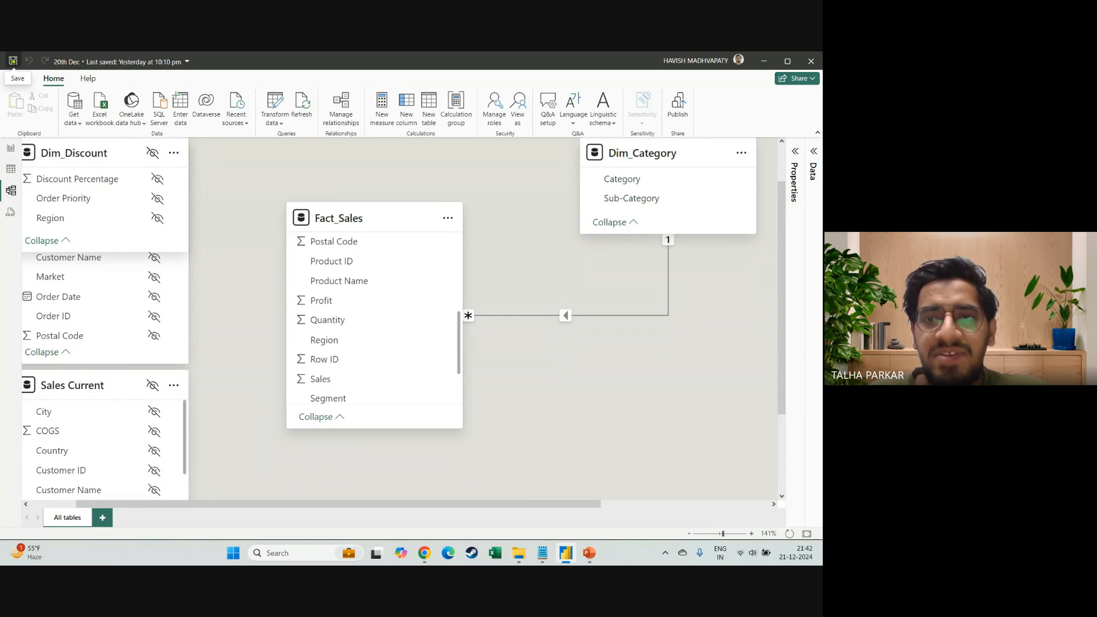
left_click(12, 61)
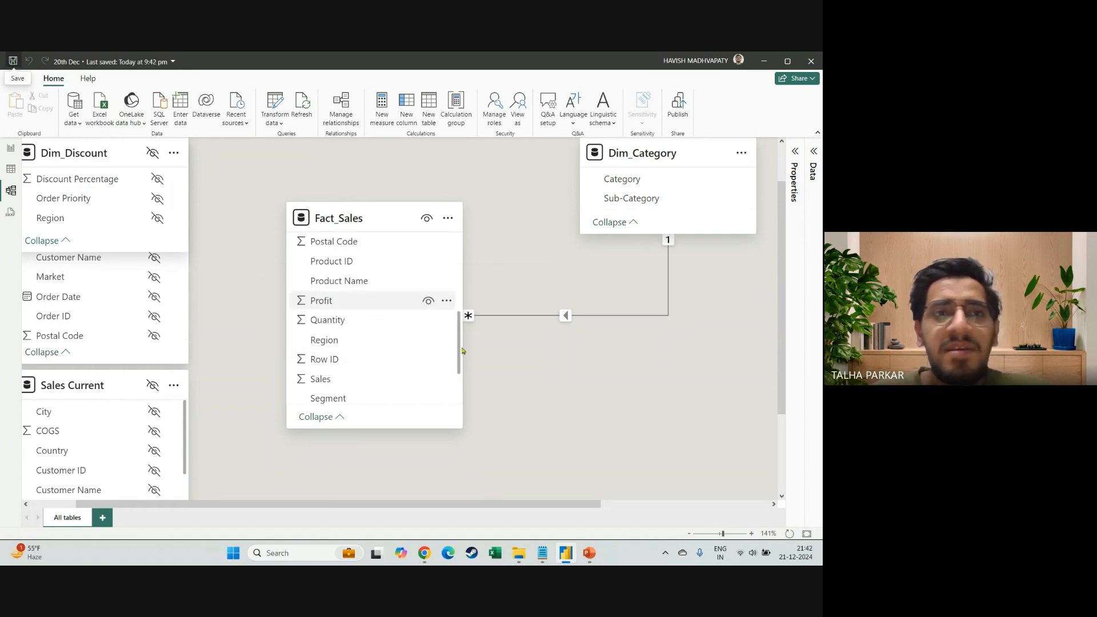
Check the in-call messages in the Google Meet window in Chrome and return to the Power BI model
mouse_move(590, 553)
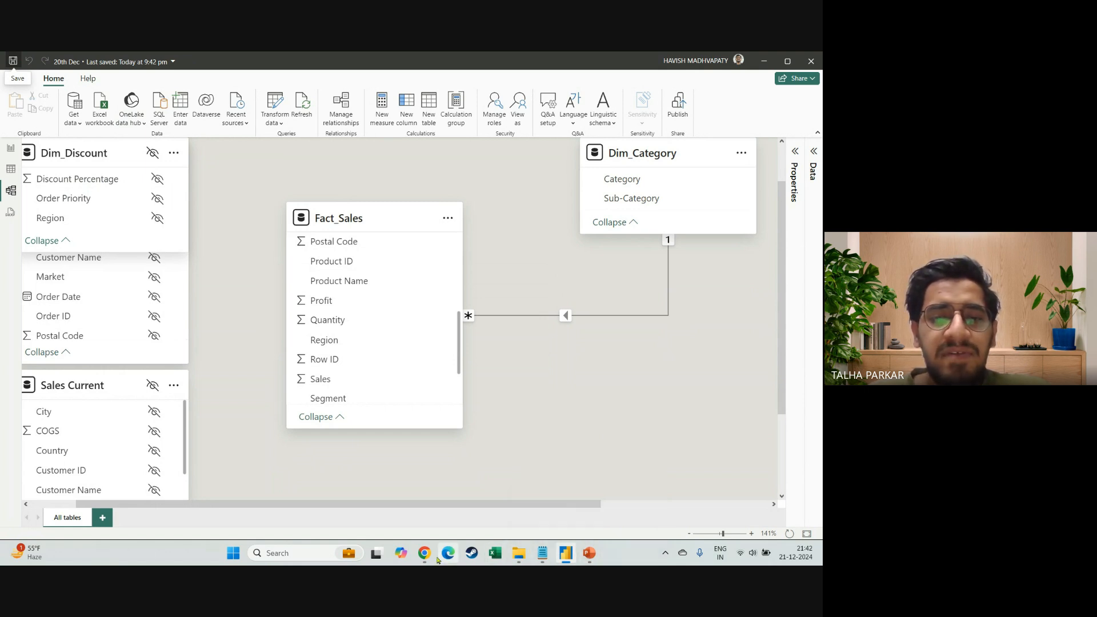
mouse_move(430, 558)
left_click(371, 497)
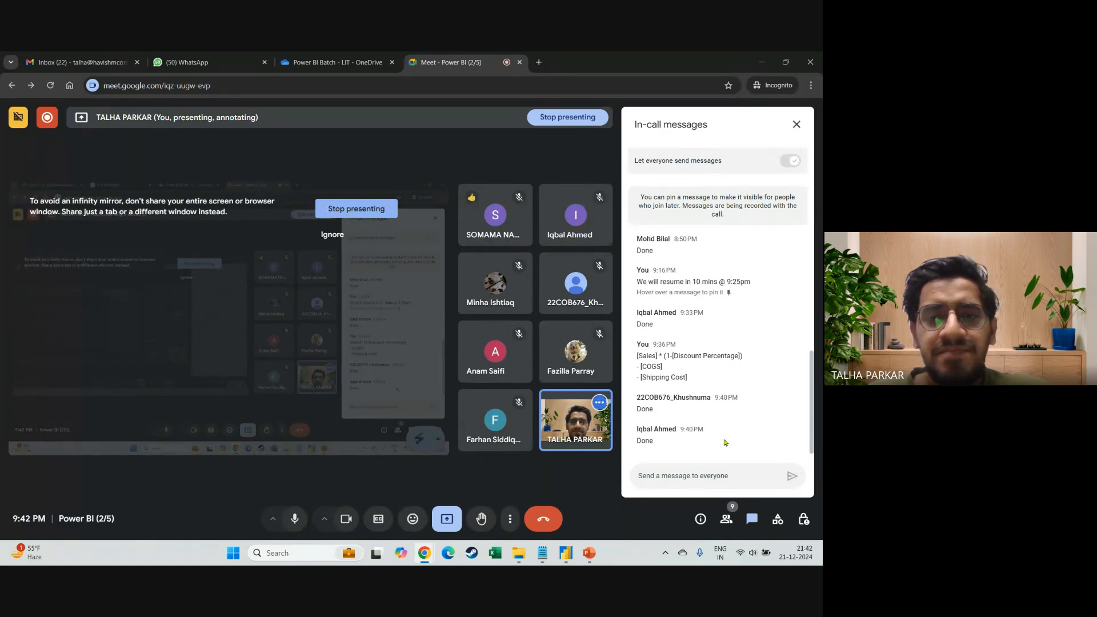
key("alt+Tab")
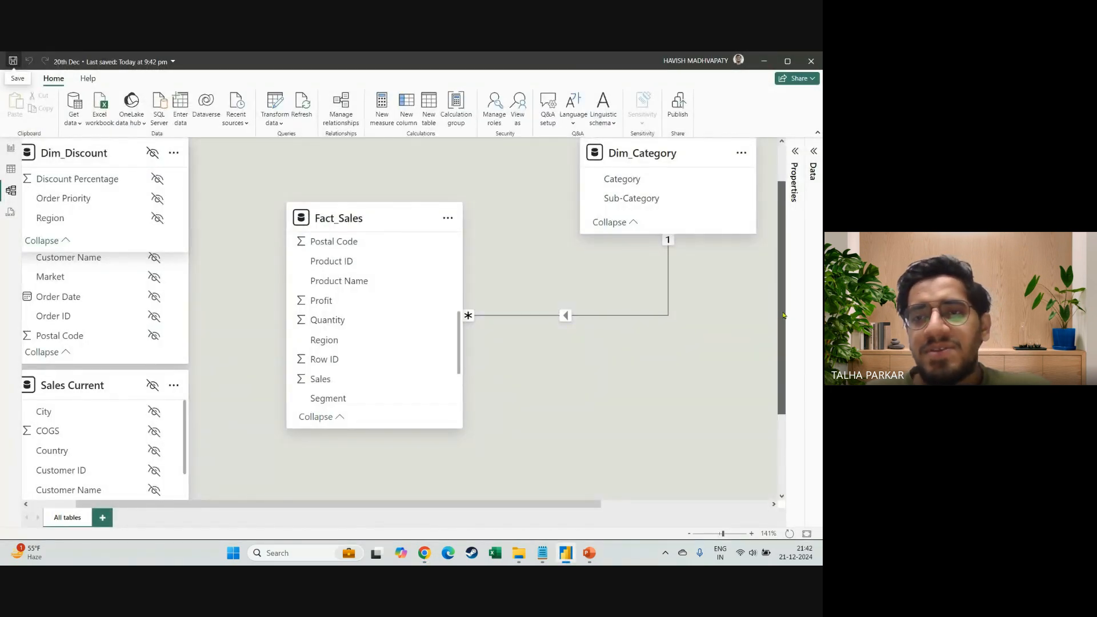
Fit the whole model diagram in view and shift Dim_Discount down so the Sales Historical header is uncovered
scroll(783, 312, "up", 1)
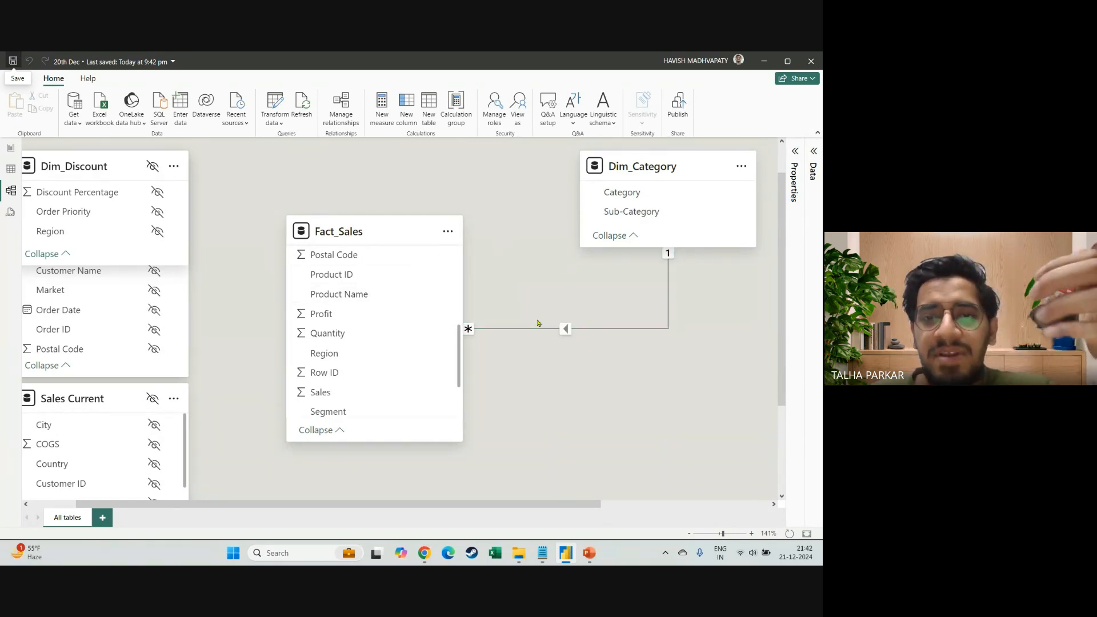
scroll(557, 365, "down", 5)
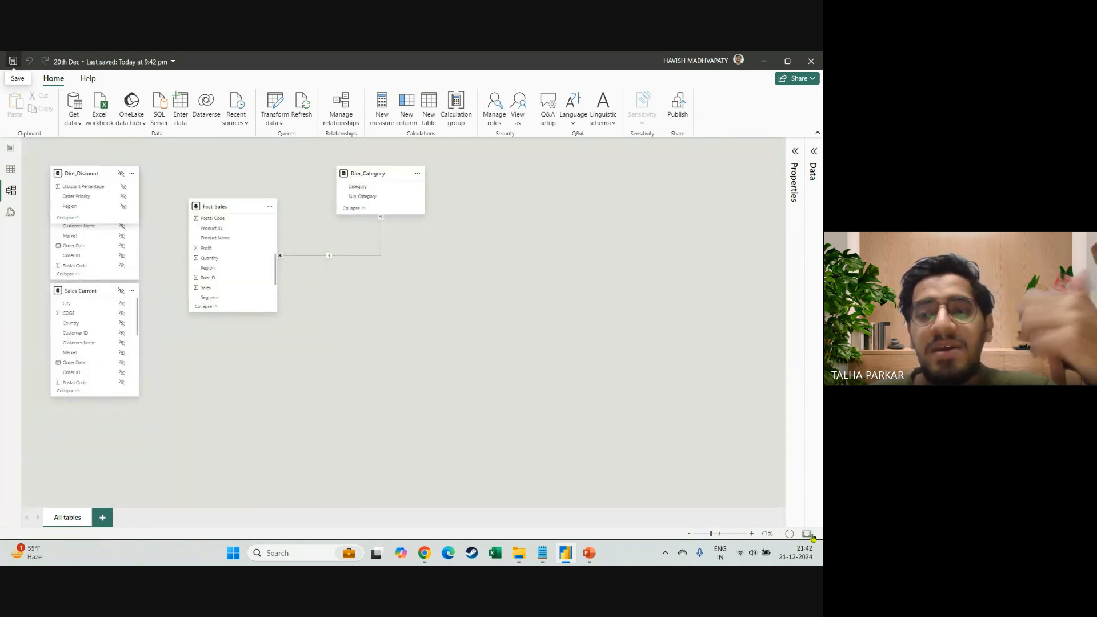
left_click(812, 534)
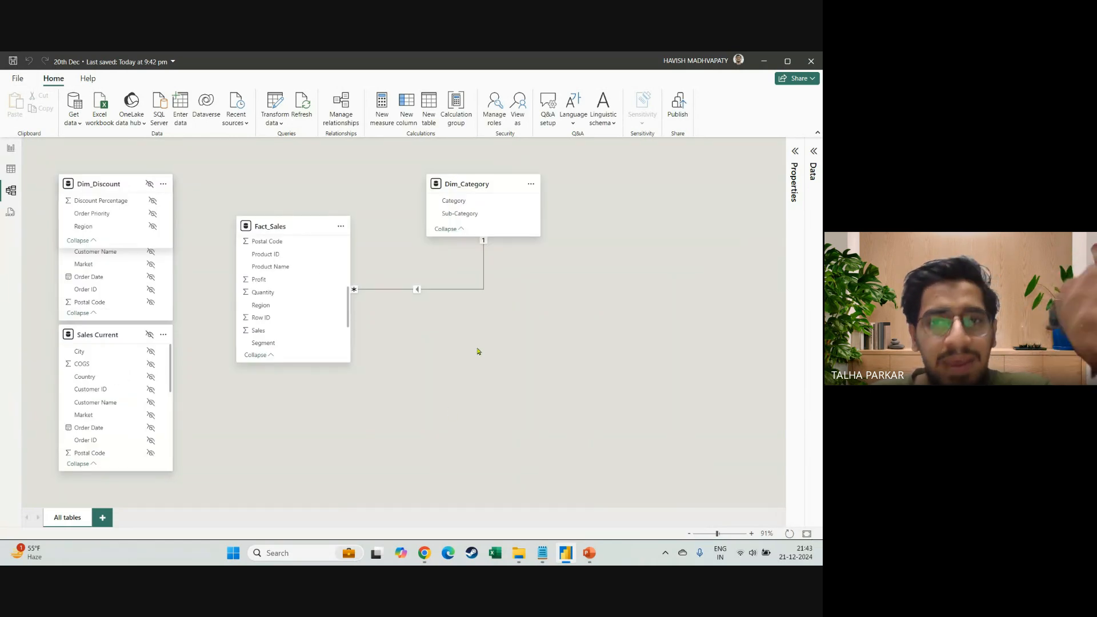
left_click_drag(98, 196, 96, 229)
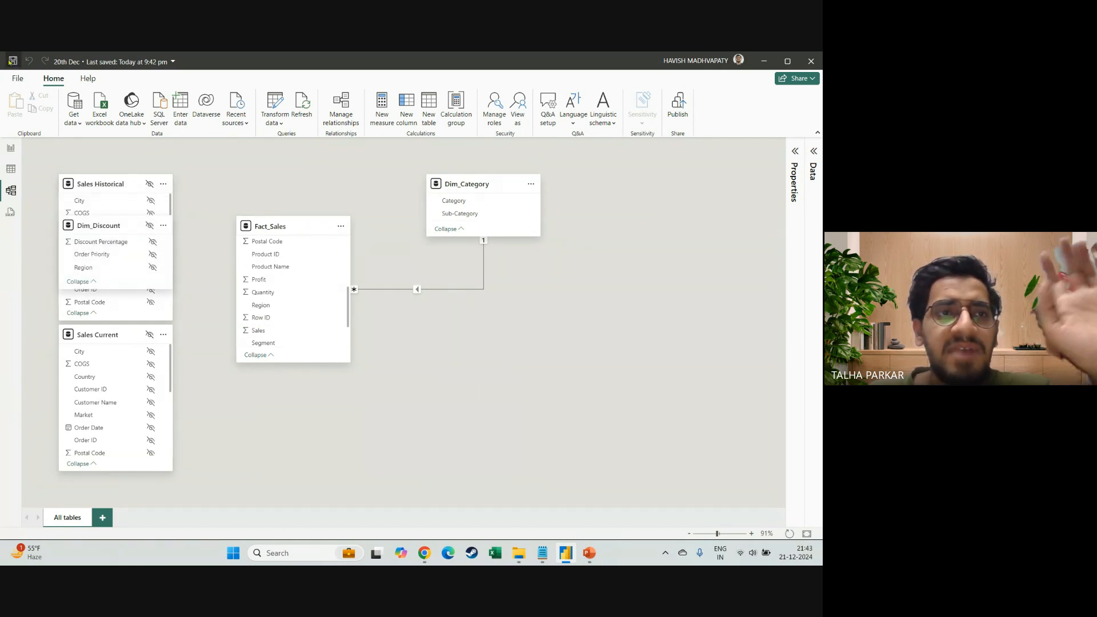
Switch to the Power BI Notes presentation in PowerPoint and review the slides backwards from Profit Column to the Discount.xlsx question
mouse_move(589, 553)
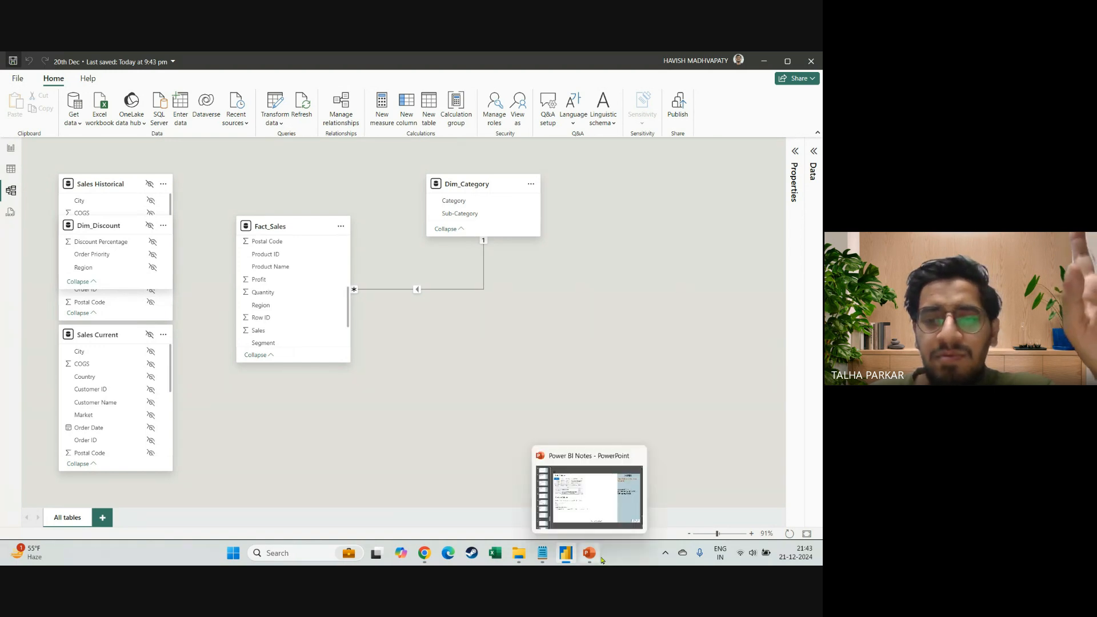
left_click(571, 497)
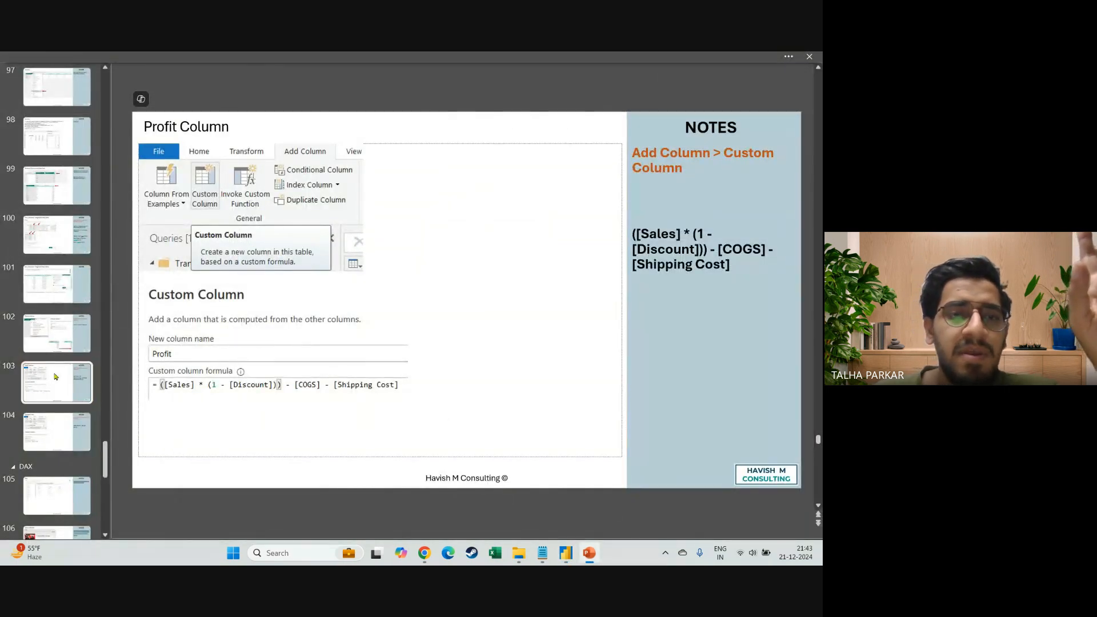
key("Down")
key("Up")
key("Down")
key("Up")
key("Up")
key("Up")
key("Up")
key("Up")
key("Up")
key("Up")
key("Up")
key("Up")
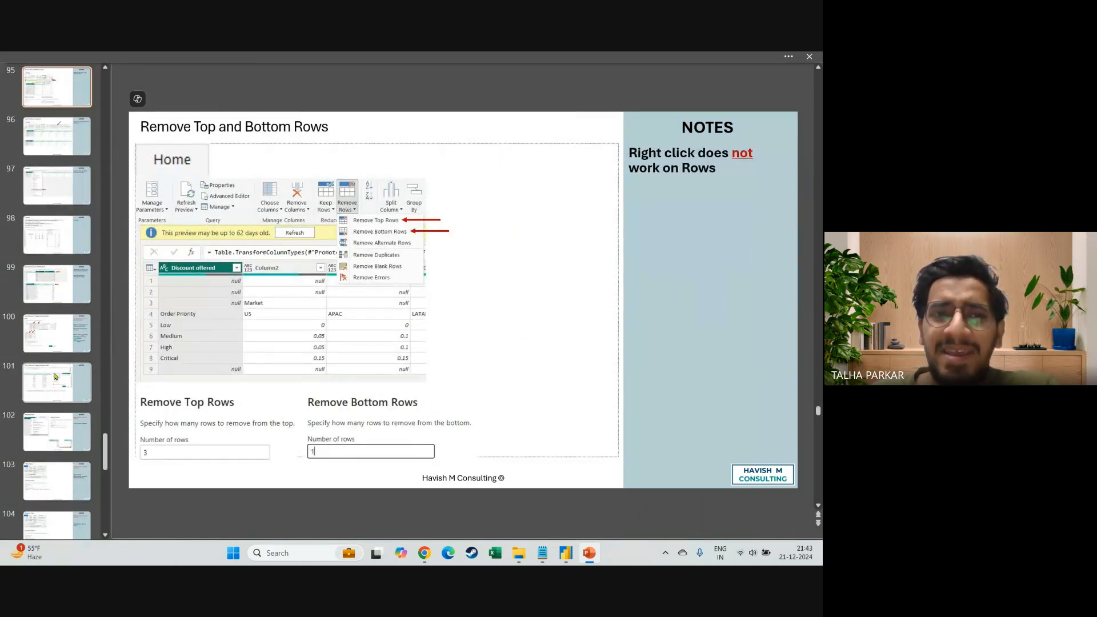
key("Up")
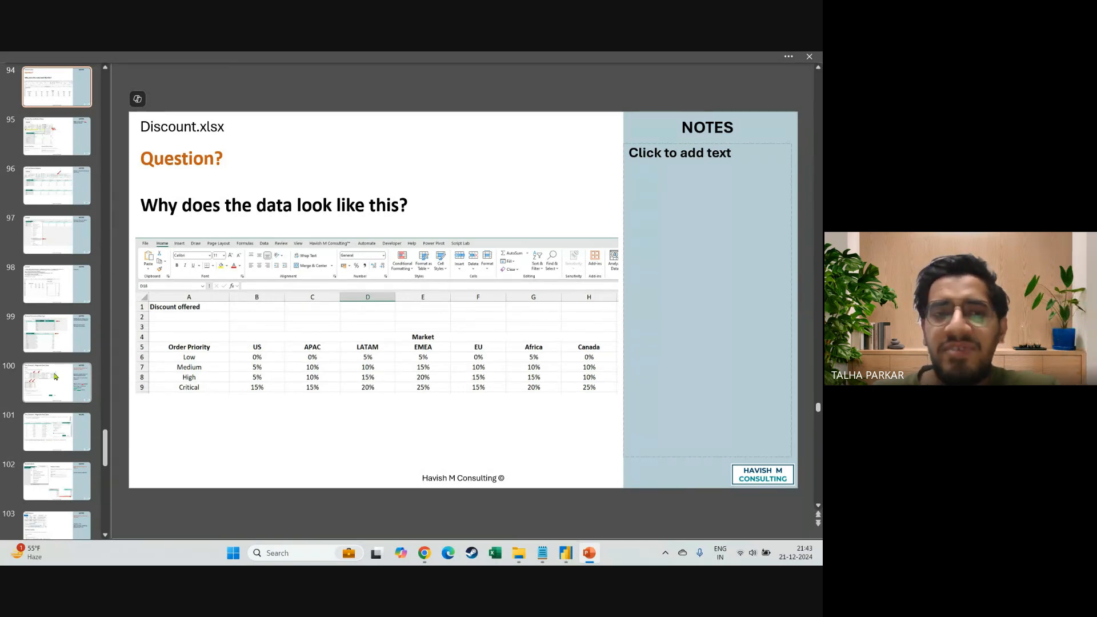
Move back through the presentation to slide 83, the "Fact vs Dim" star schema slide
key("Up")
key("Up")
key("Up")
key("Up")
key("Down")
key("Down")
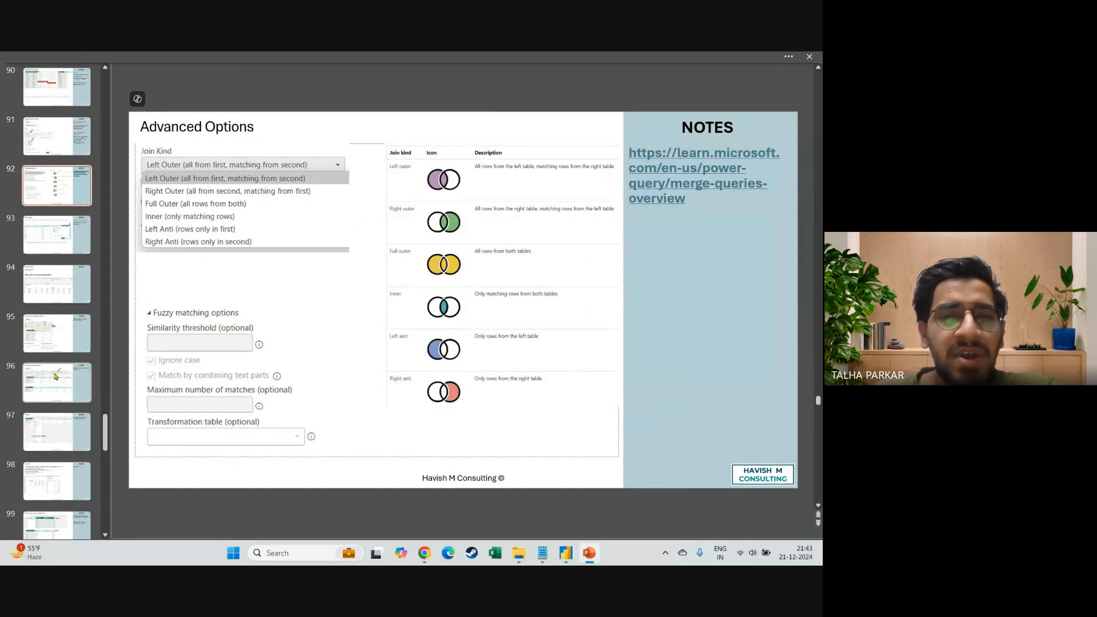
key("Up")
key("Up")
key("Up")
key("Up")
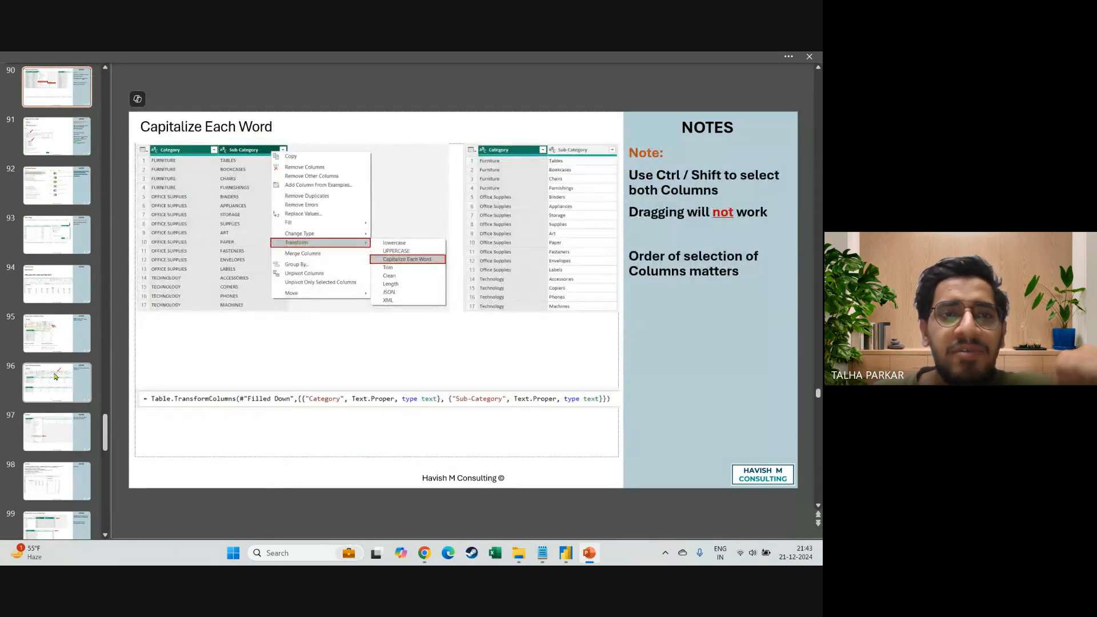
key("Up")
key("Up")
key("Up")
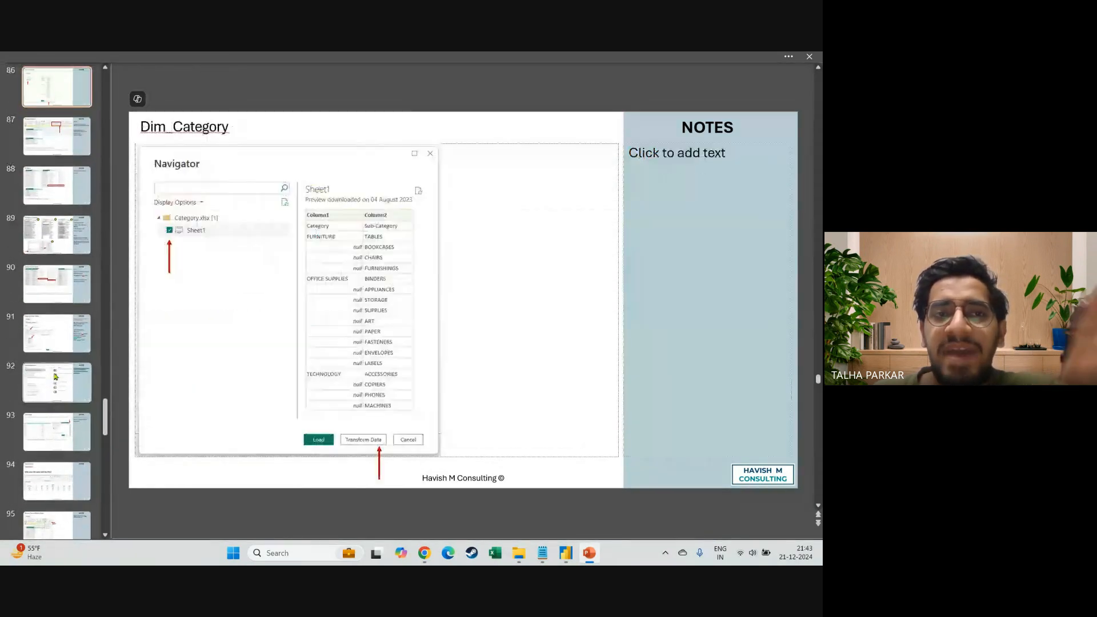
key("Up")
key("Up")
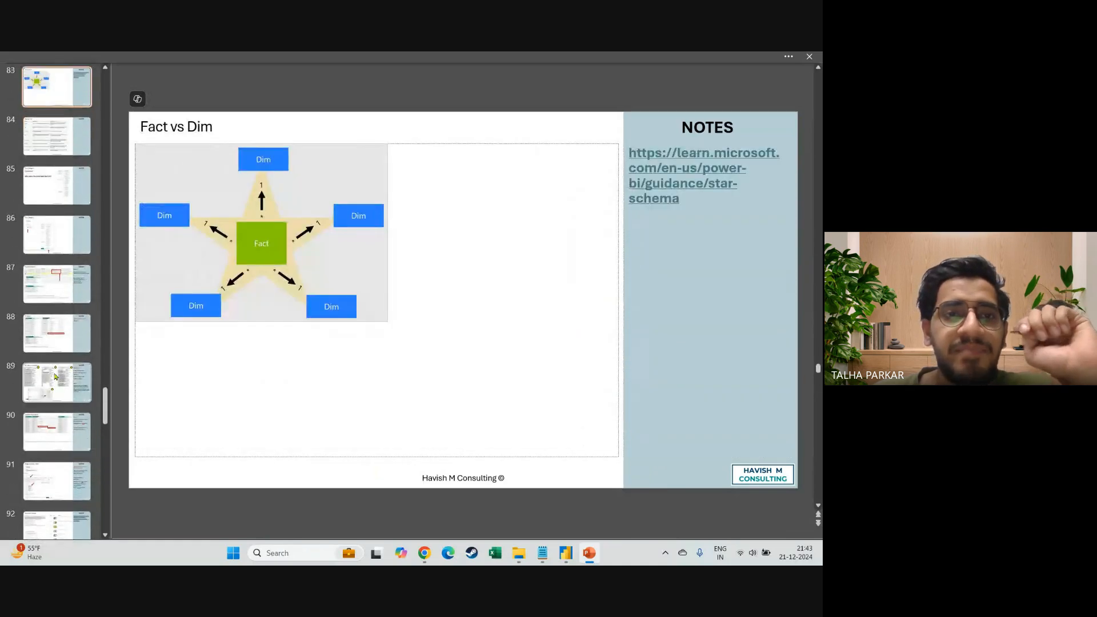
key("Up")
key("Down")
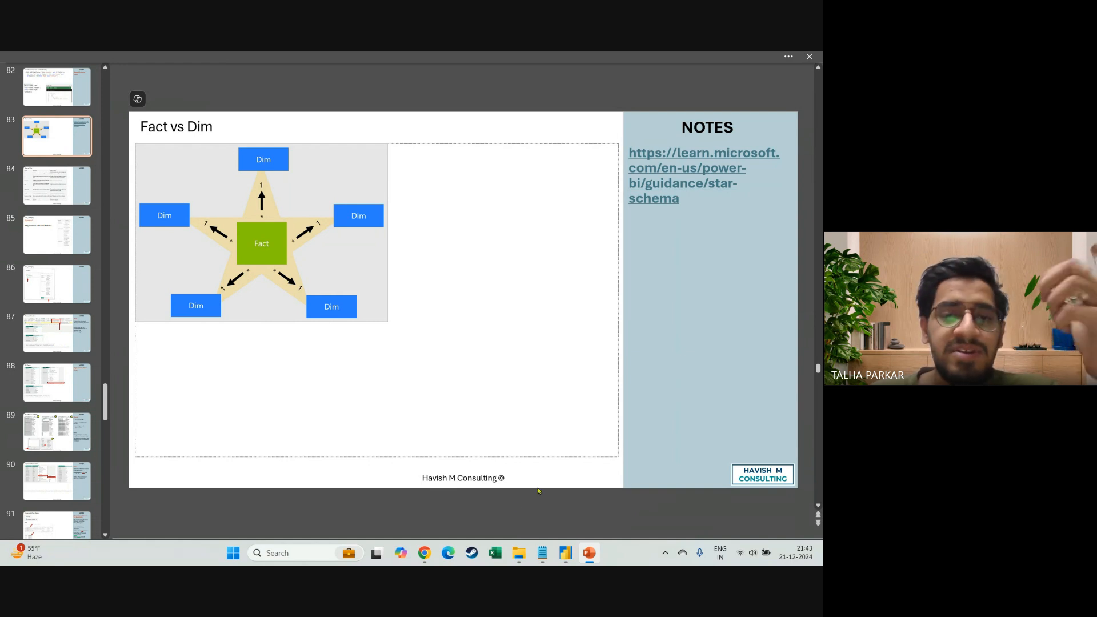
Switch to Chrome, search for "pl300" in a new tab, and open the Microsoft Certified: Power BI Data Analyst Associate page
mouse_move(426, 549)
left_click(367, 490)
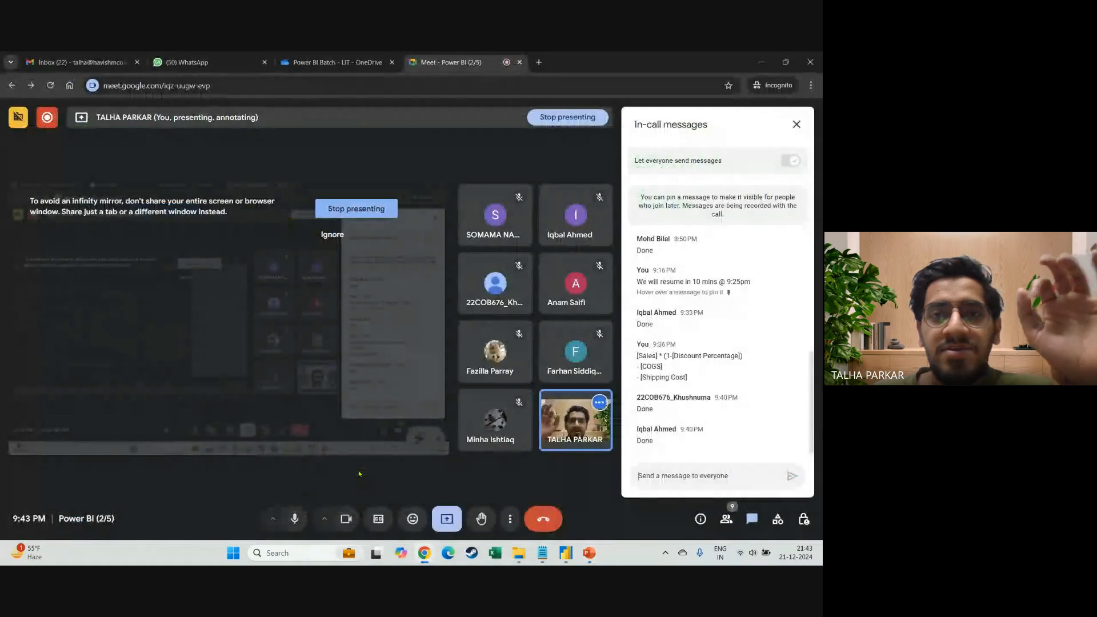
left_click(539, 63)
type("pl300")
key("Return")
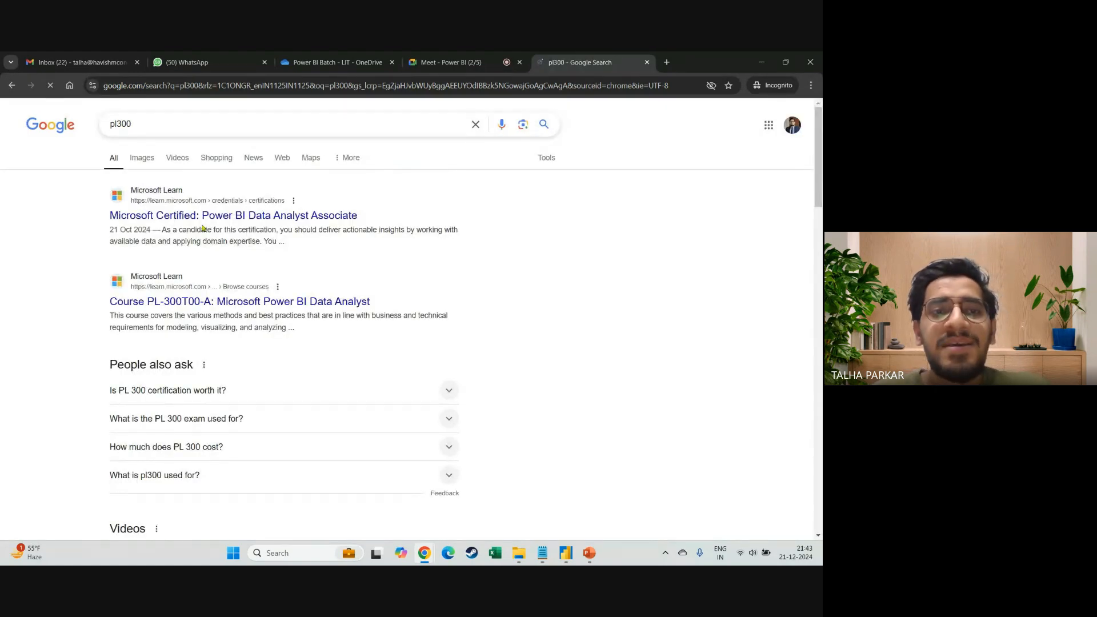
left_click(184, 215)
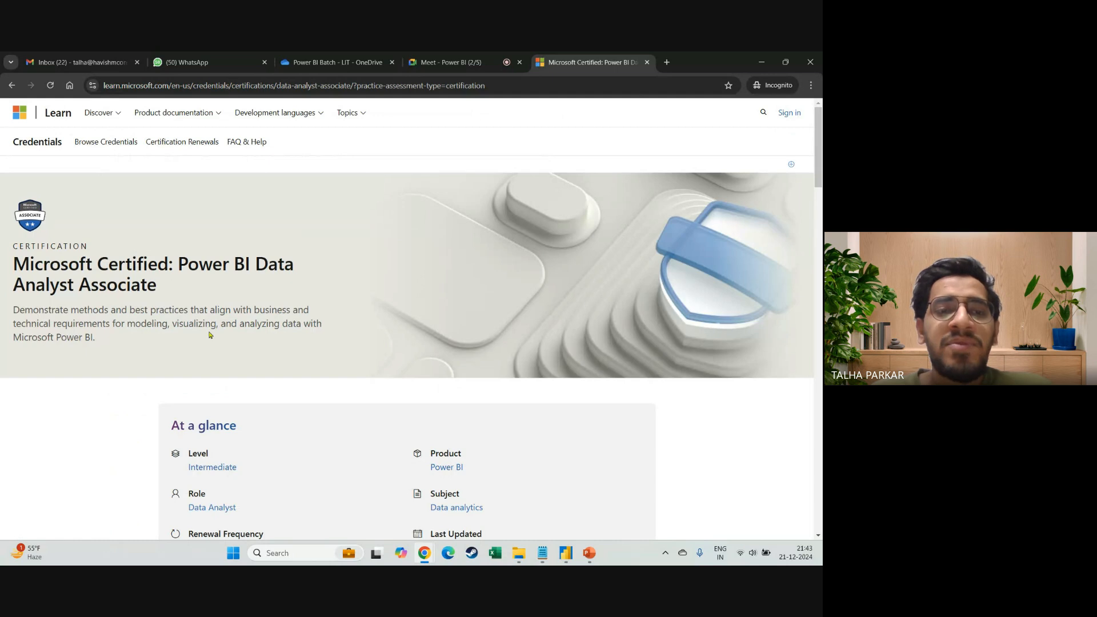
Find the Skills measured list on the certification page and highlight its four skills one after another
scroll(210, 334, "down", 15)
scroll(294, 248, "up", 5)
scroll(294, 248, "up", 3)
scroll(295, 249, "left", 1)
scroll(295, 249, "down", 1)
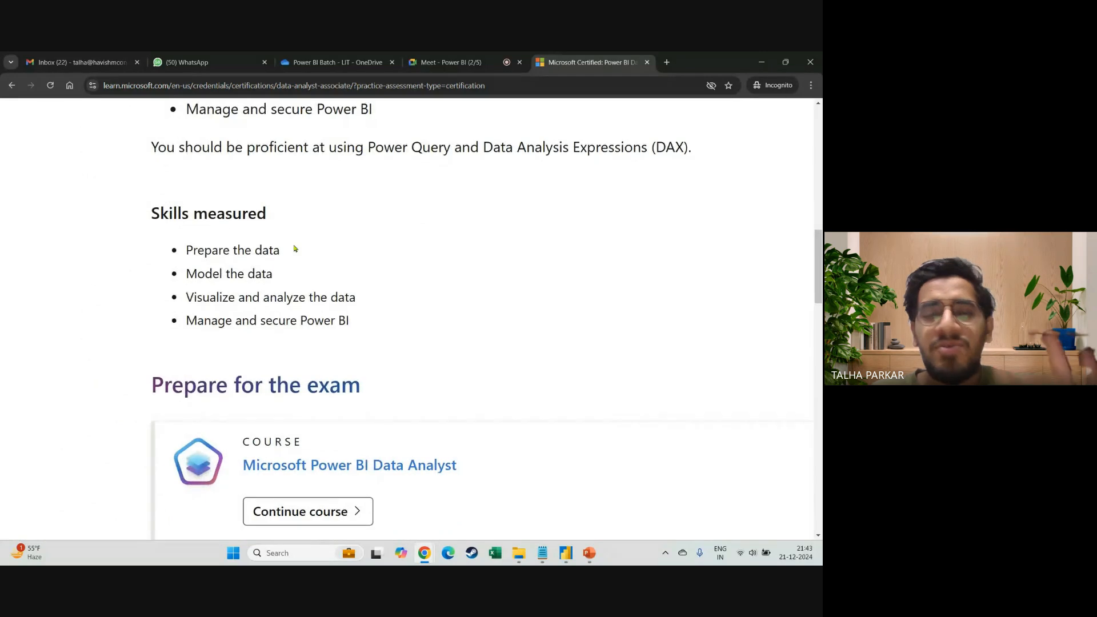
left_click_drag(186, 250, 288, 239)
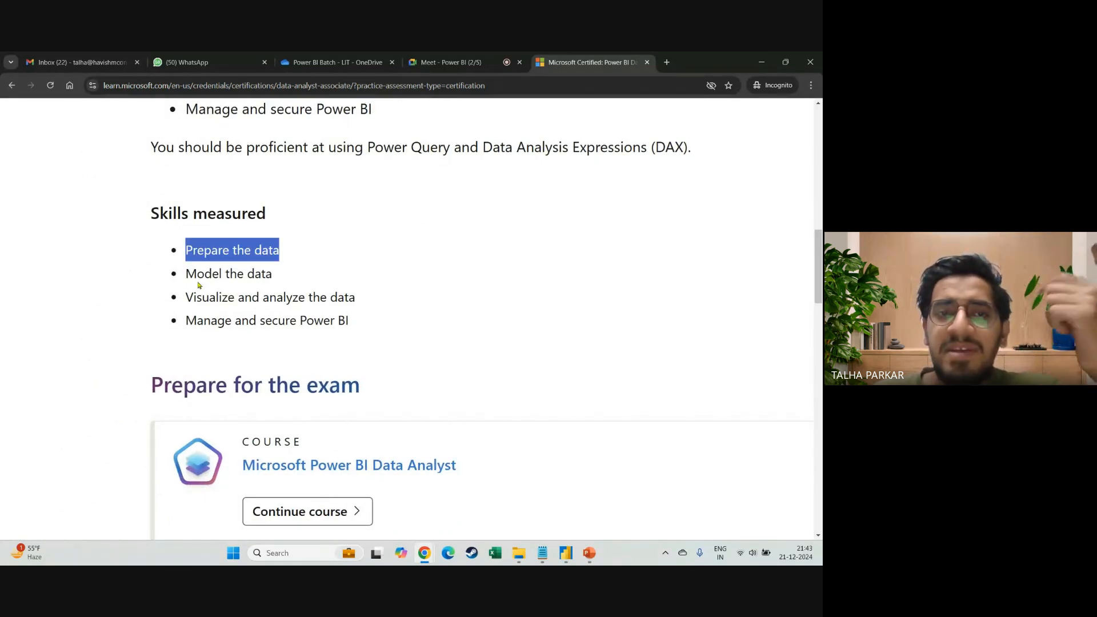
left_click_drag(186, 275, 267, 273)
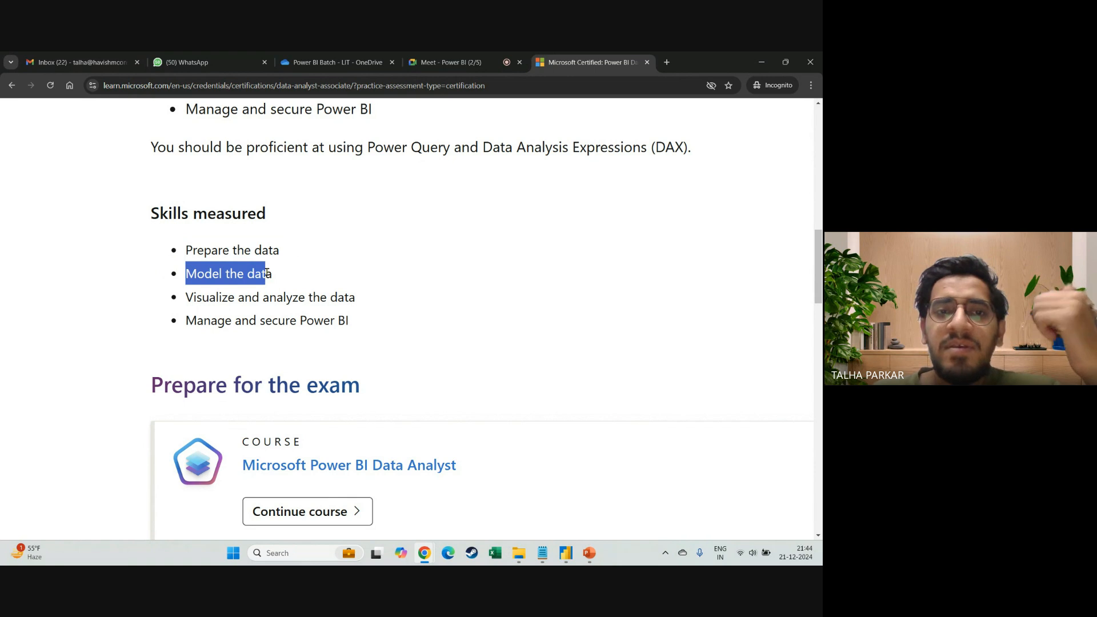
left_click_drag(185, 297, 330, 298)
left_click_drag(193, 321, 354, 325)
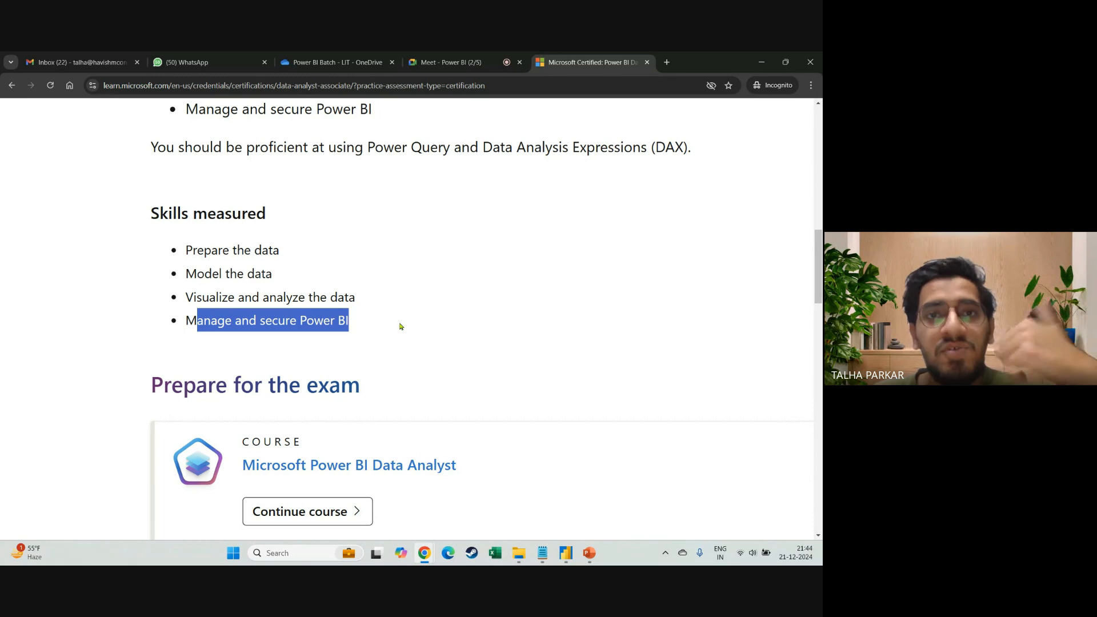
Open the "Get started with Microsoft data analytics" learning path listed in the exam preparation course
scroll(401, 326, "down", 3)
scroll(401, 326, "down", 5)
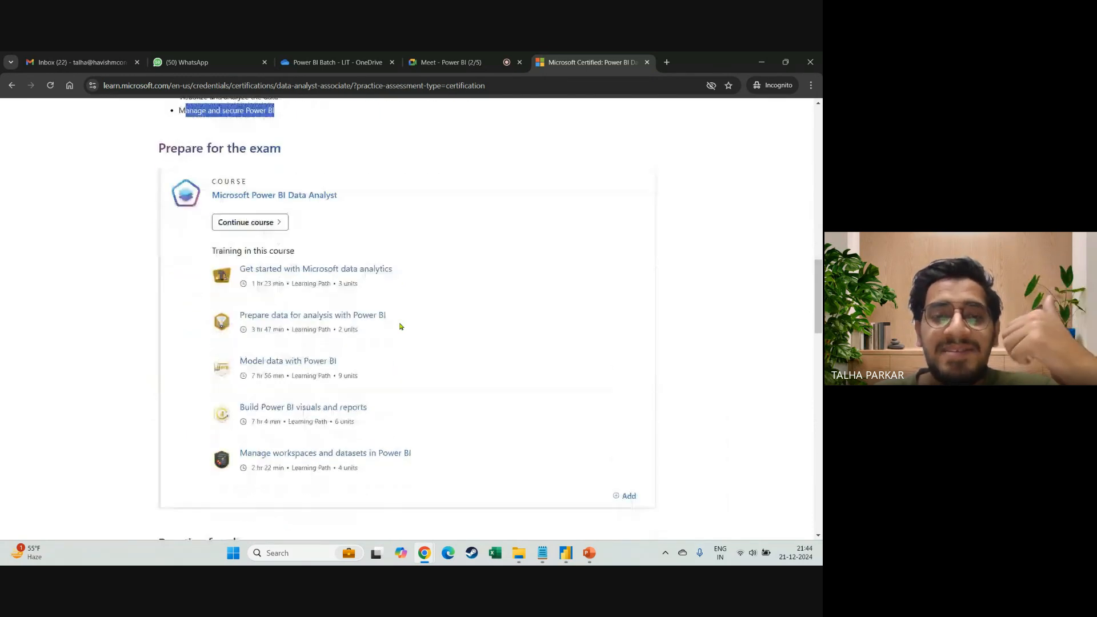
scroll(312, 216, "up", 1)
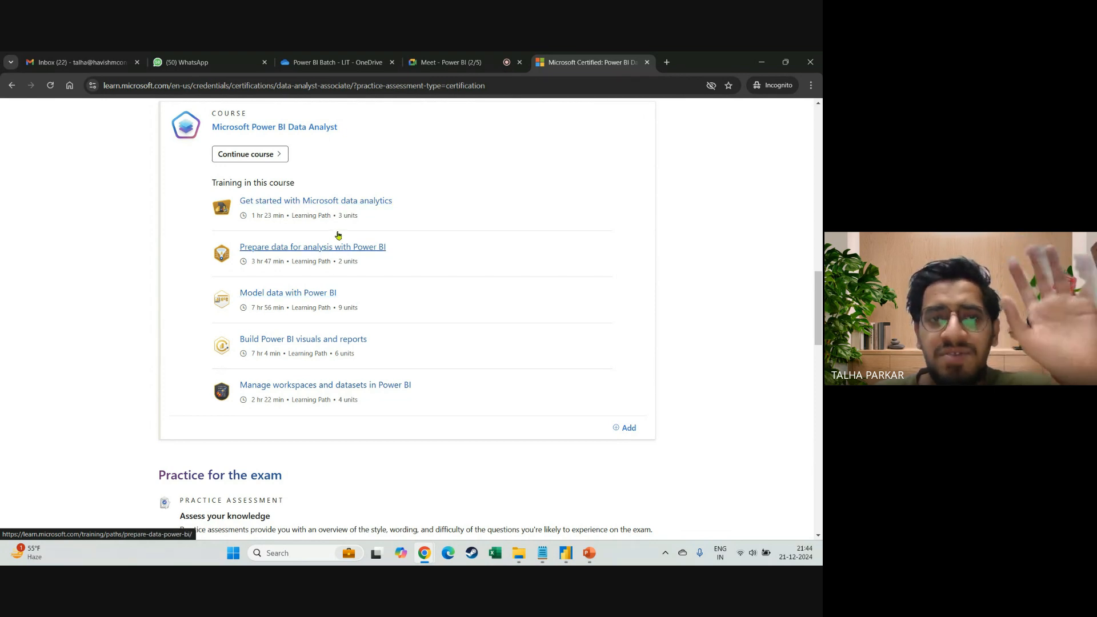
left_click(337, 209)
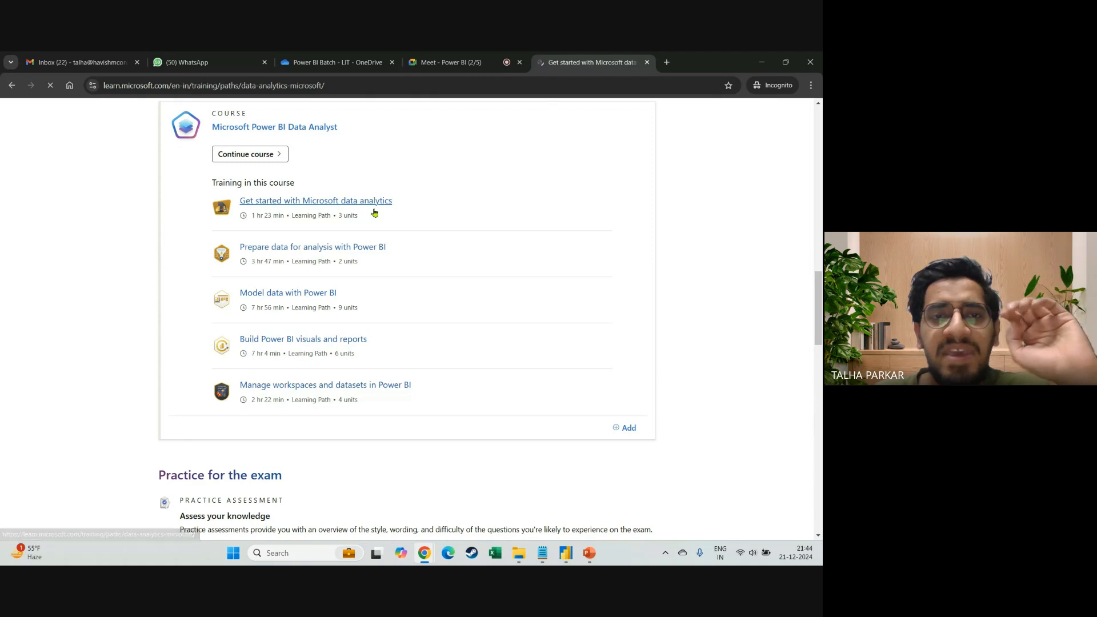
Examine the learning path's modules, especially the units listed under Discover data analysis
scroll(386, 244, "down", 7)
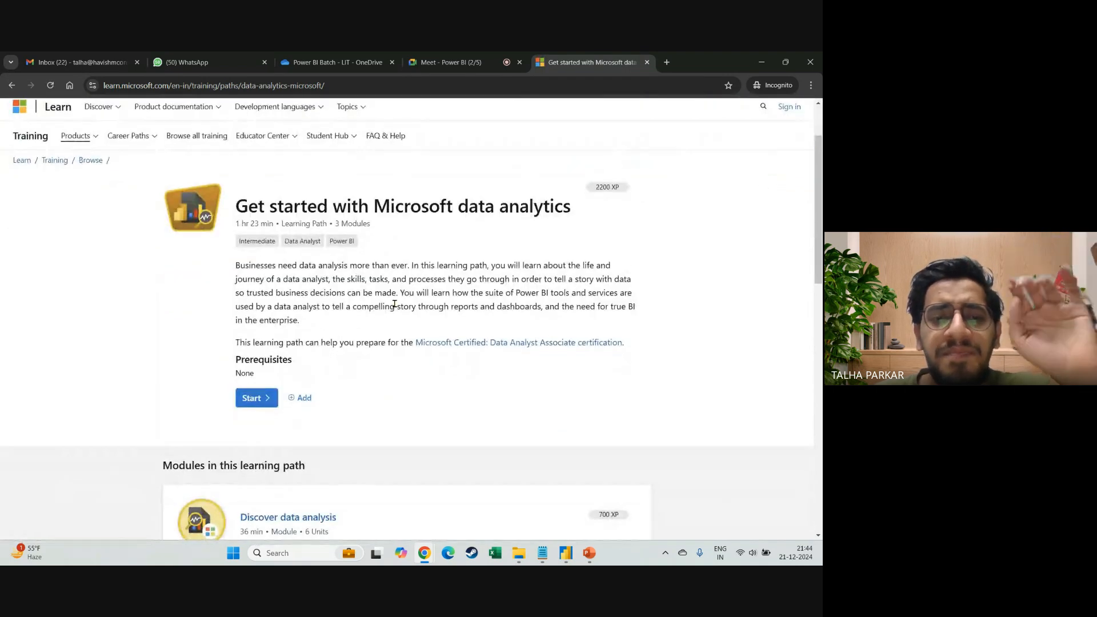
scroll(394, 305, "down", 1)
scroll(333, 279, "up", 1)
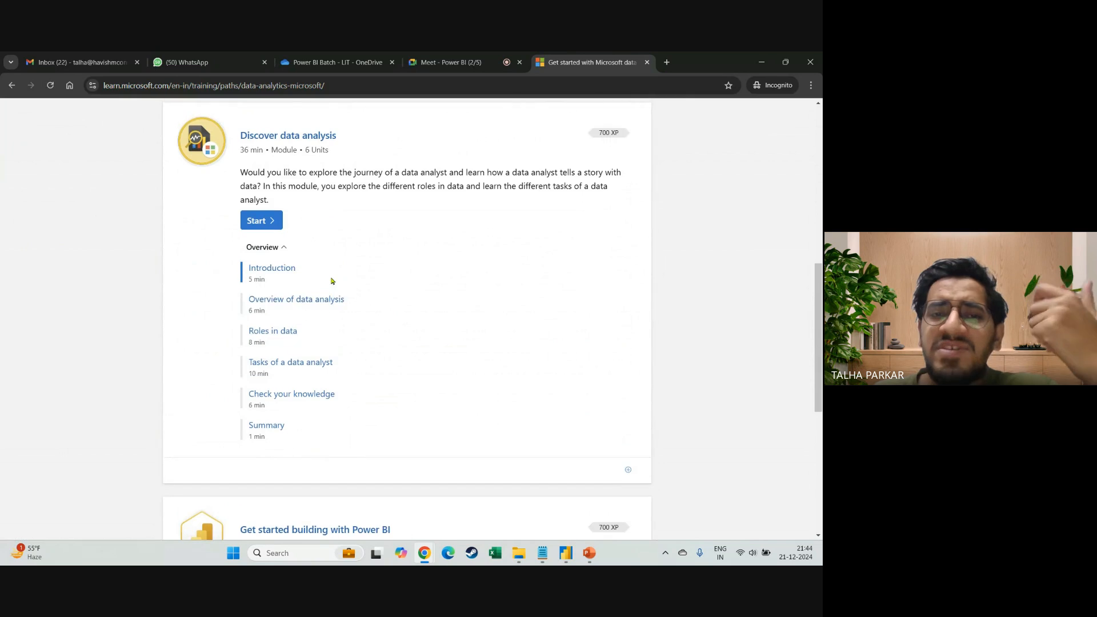
scroll(333, 279, "up", 2)
scroll(355, 338, "down", 1)
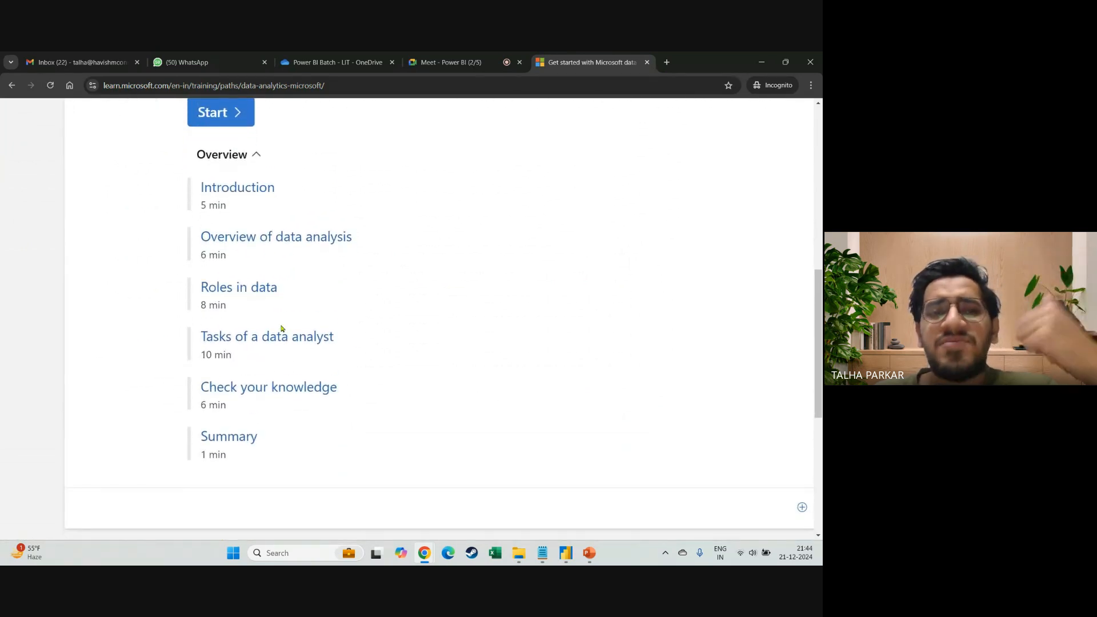
scroll(280, 327, "down", 1)
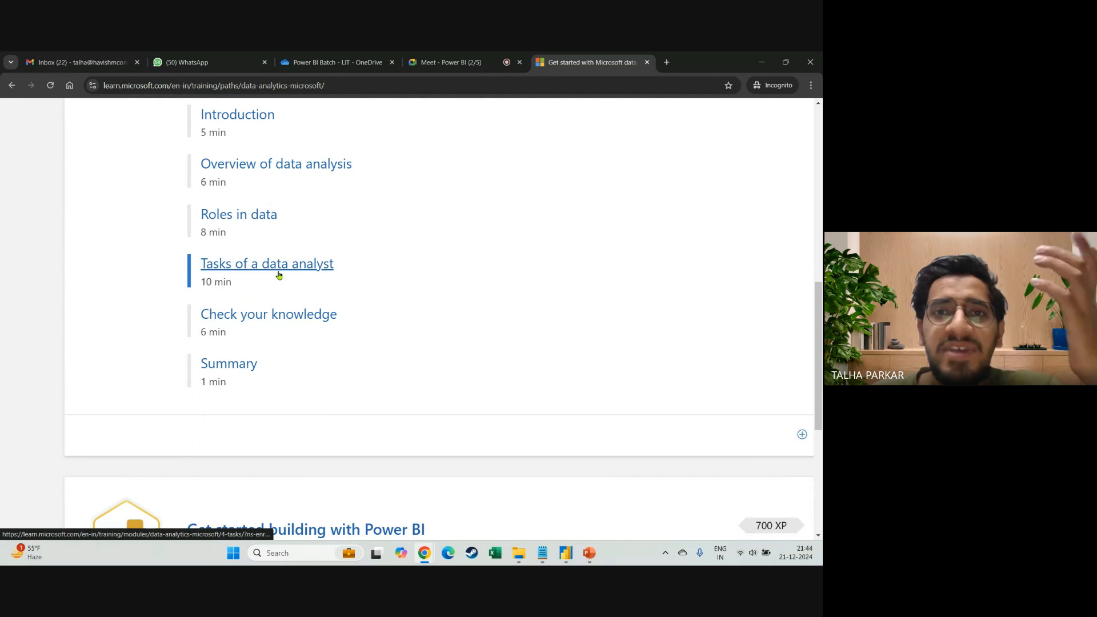
scroll(279, 275, "down", 3)
scroll(277, 274, "up", 7)
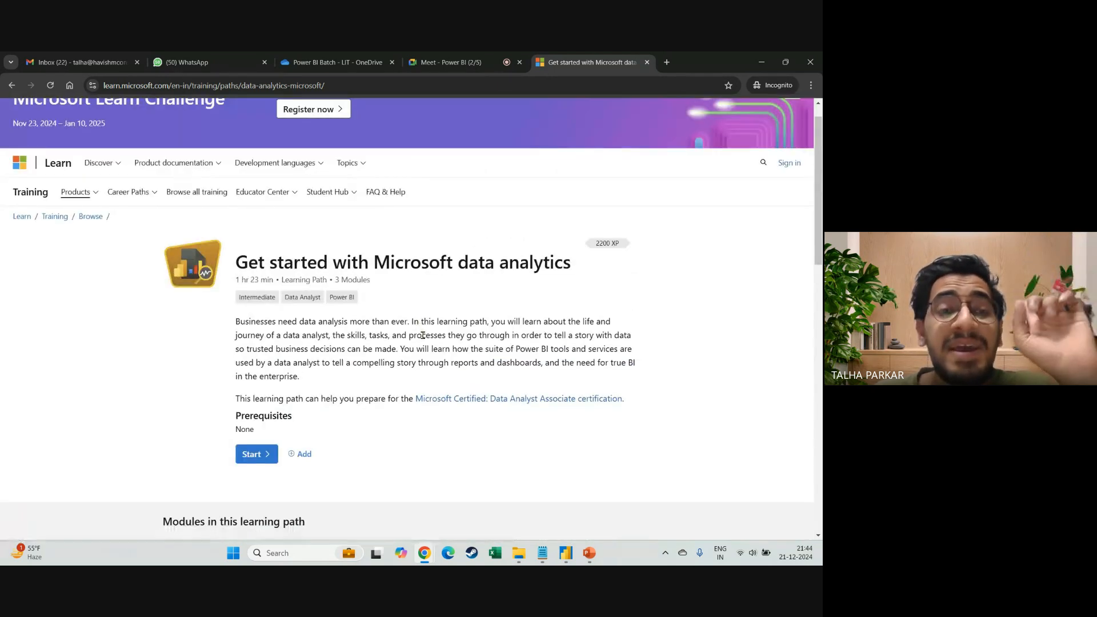
scroll(374, 296, "up", 1)
Return to the Power BI Data Analyst certification page and reopen the "Get started with Microsoft data analytics" learning path
left_click(11, 85)
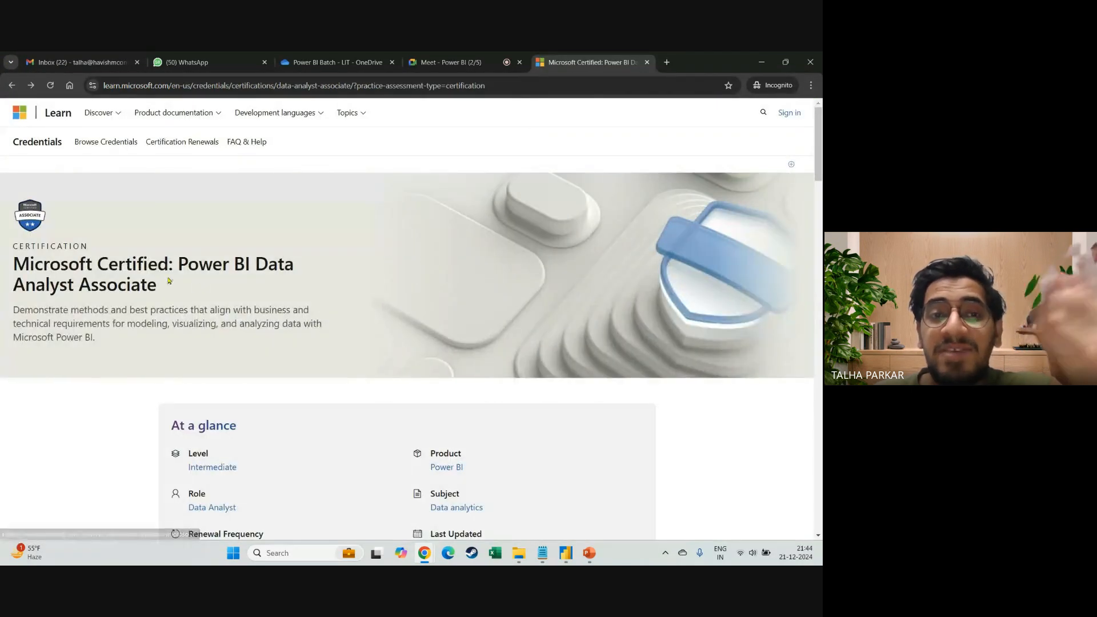
scroll(124, 305, "up", 2)
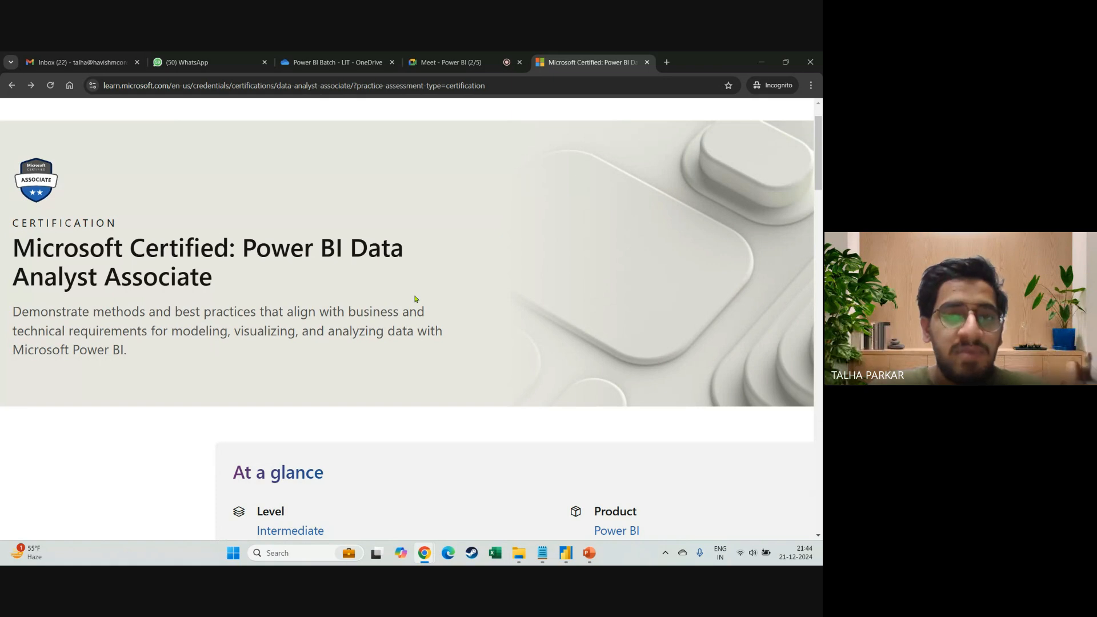
scroll(415, 299, "down", 2)
scroll(416, 299, "down", 18)
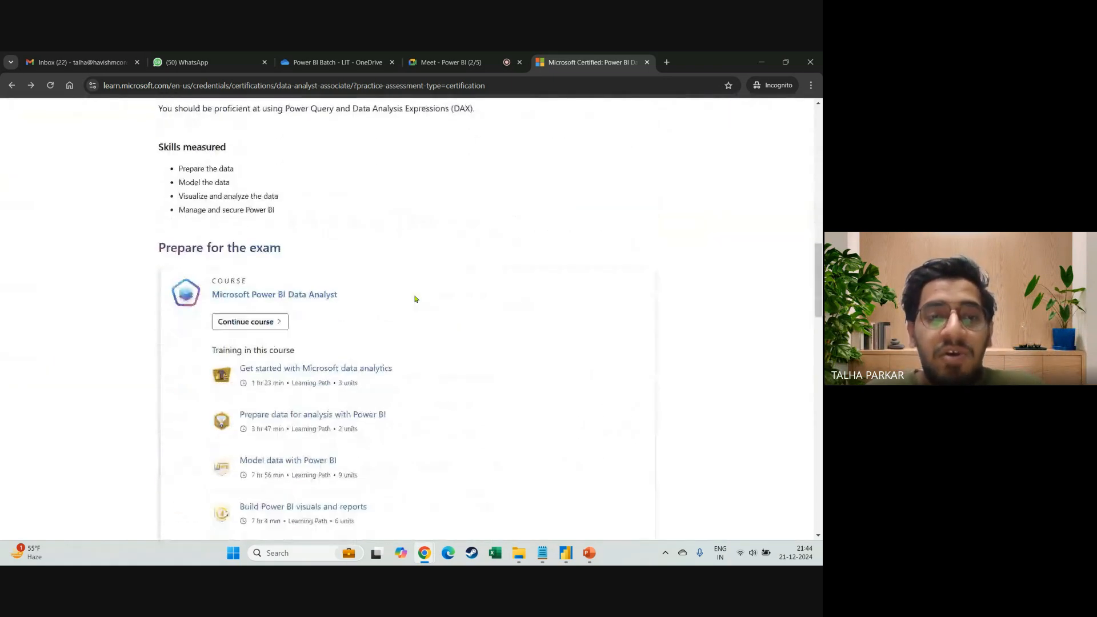
left_click(318, 147)
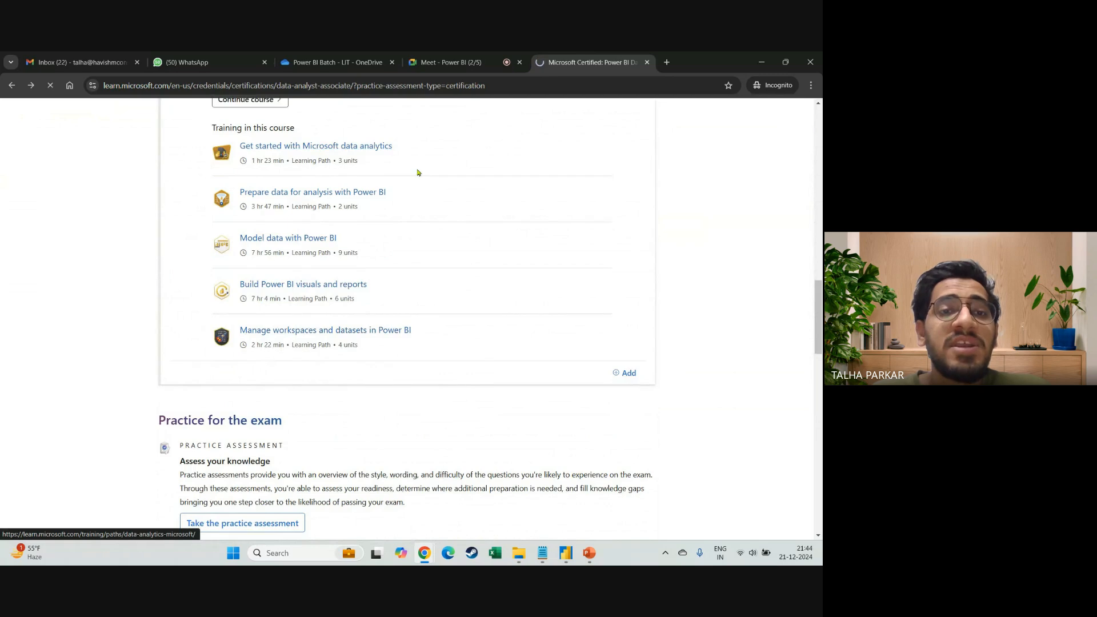
Review the Discover data analysis units, and expand the overview of the "Get started building with Power BI" module
scroll(377, 246, "down", 2)
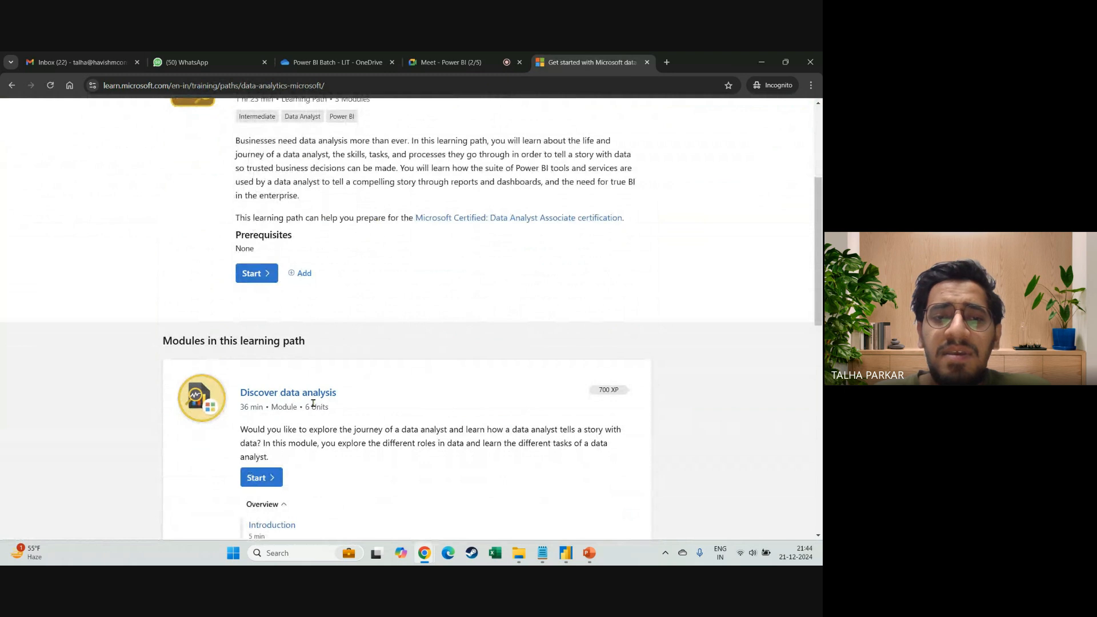
scroll(313, 404, "down", 5)
scroll(313, 403, "up", 5)
scroll(321, 312, "up", 1)
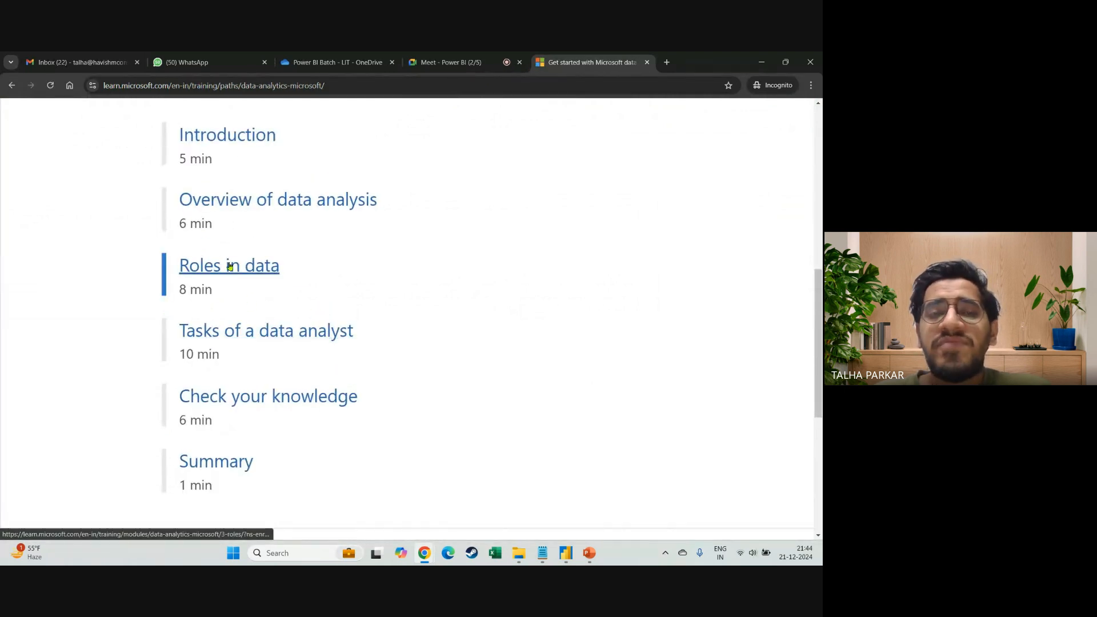
scroll(313, 255, "down", 5)
scroll(314, 255, "down", 3)
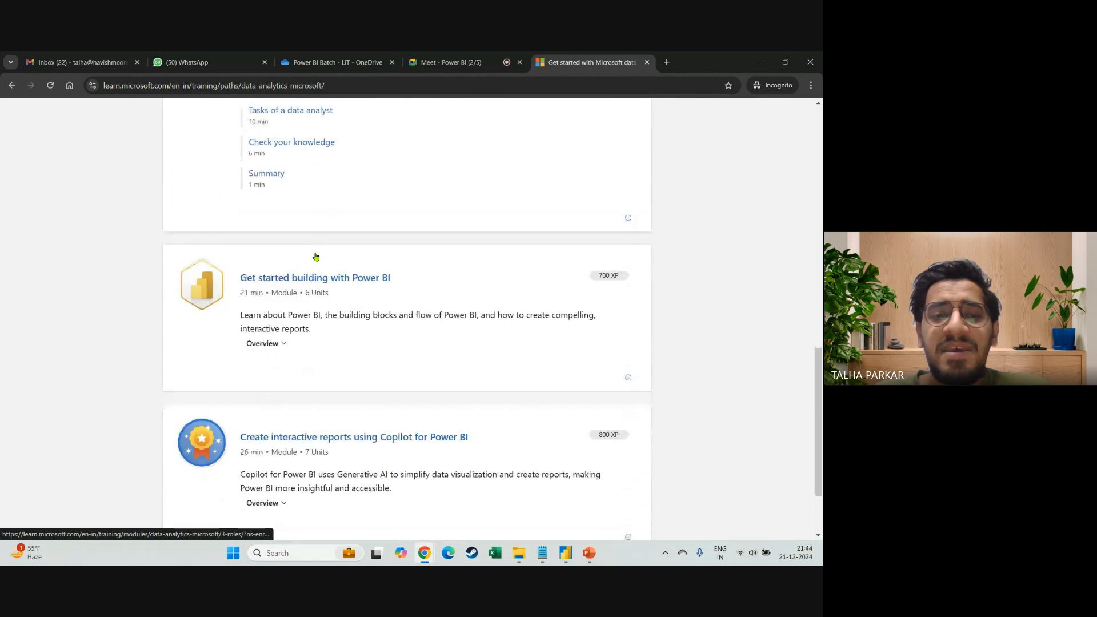
left_click(254, 337)
scroll(362, 347, "down", 2)
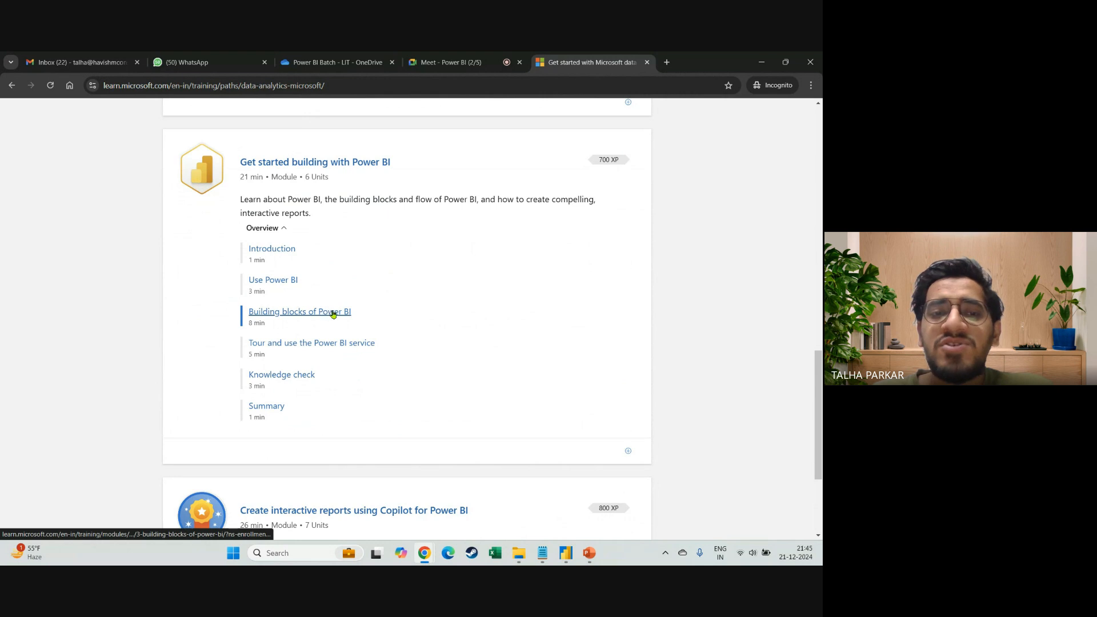
Expand the overview of the "Create interactive reports using Copilot for Power BI" module and review its units
scroll(409, 335, "down", 3)
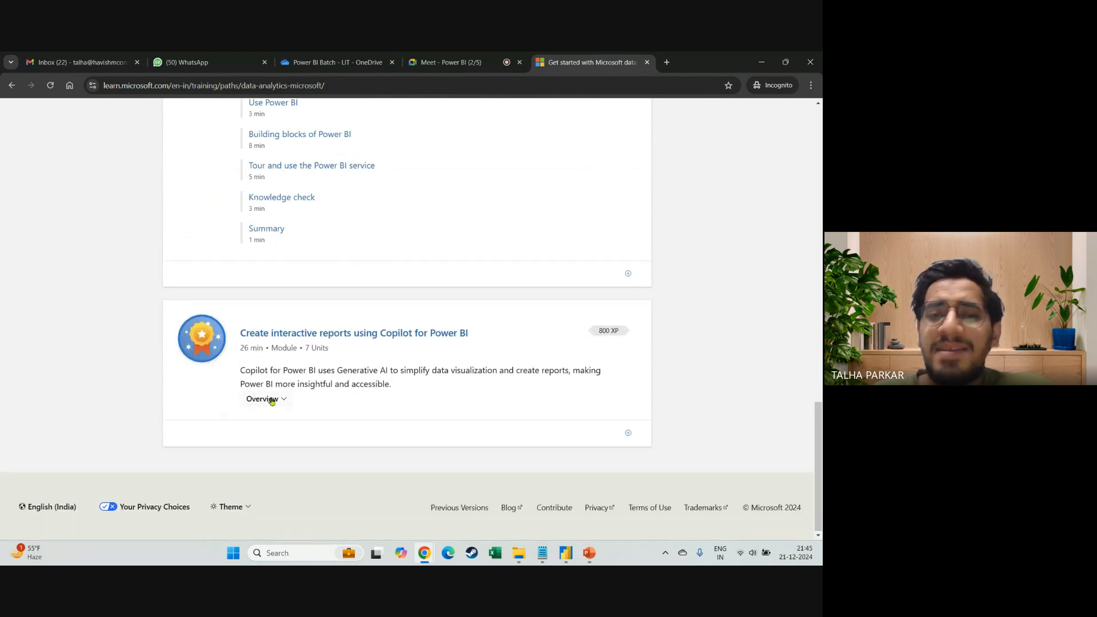
left_click(275, 398)
scroll(456, 168, "down", 2)
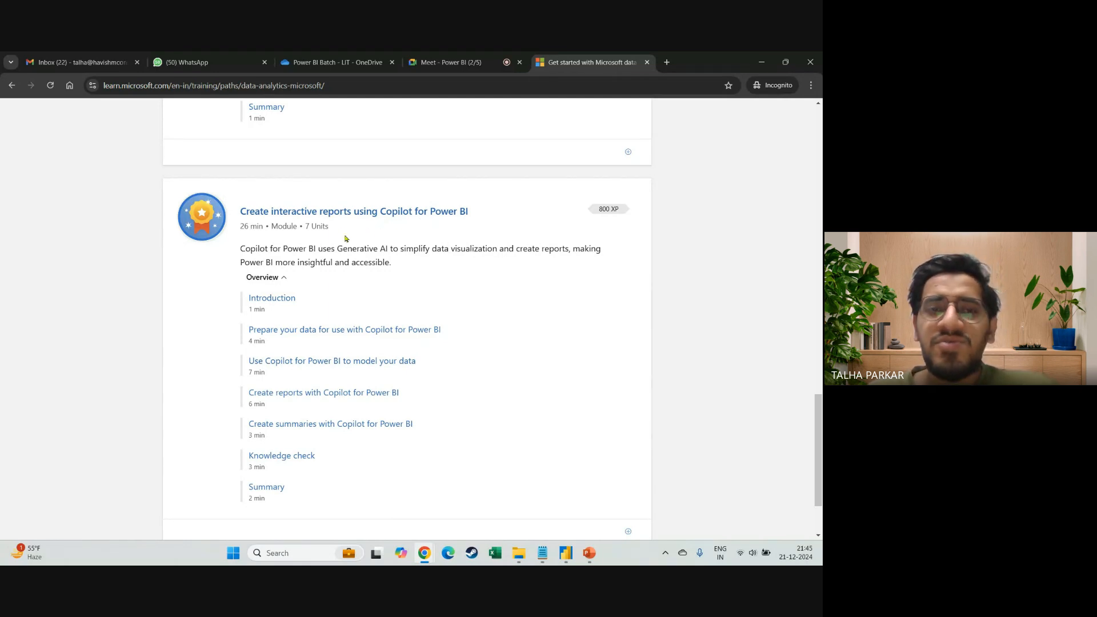
scroll(434, 297, "down", 1)
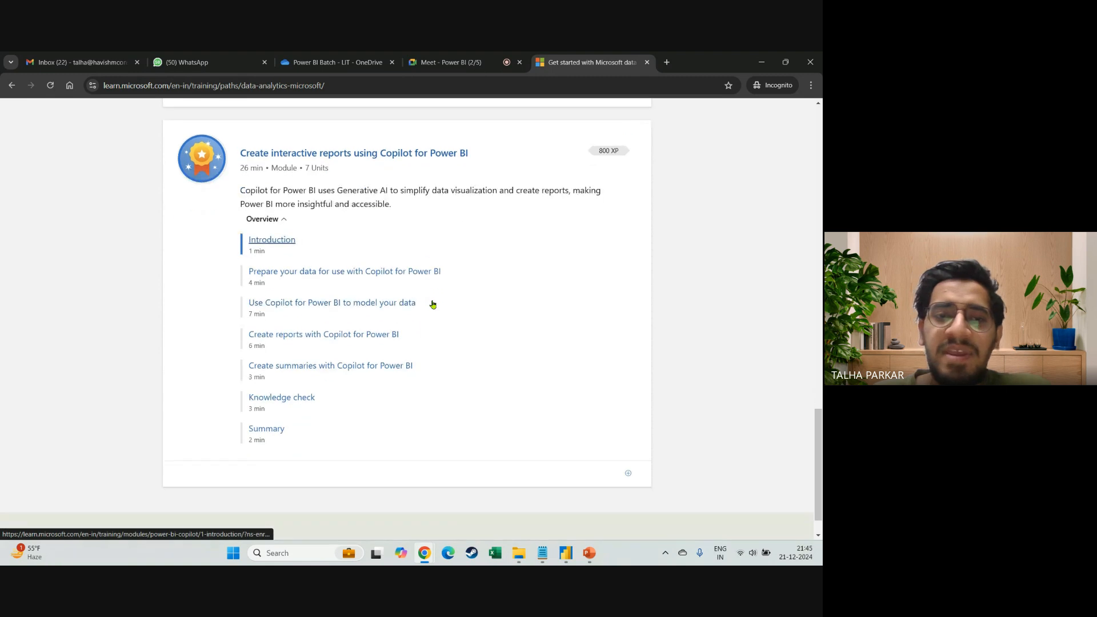
scroll(325, 366, "up", 1)
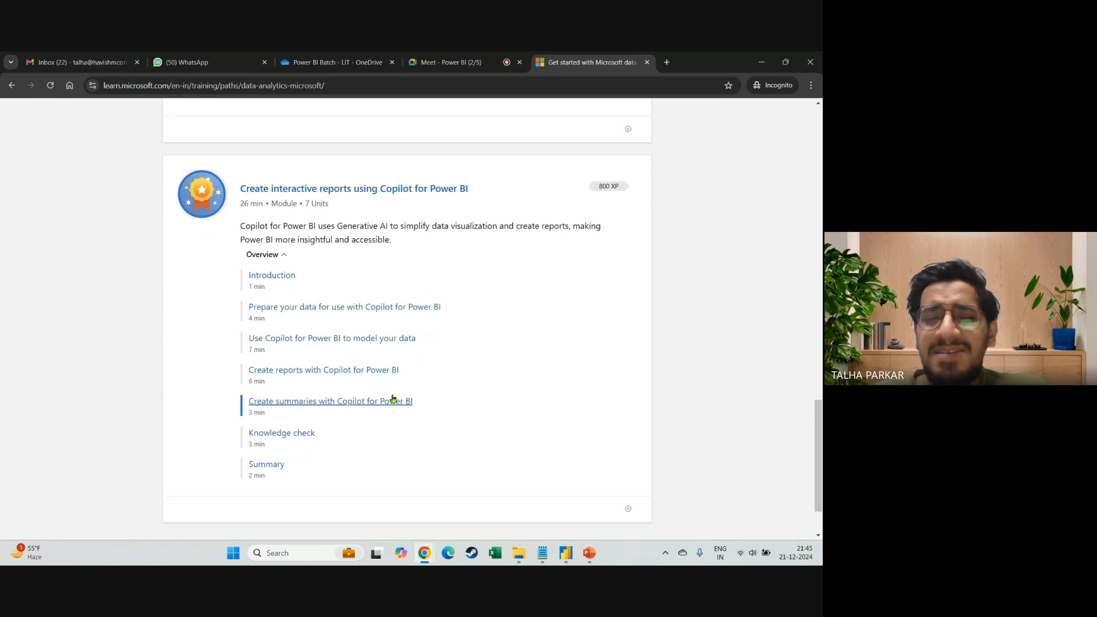
scroll(439, 251, "up", 1)
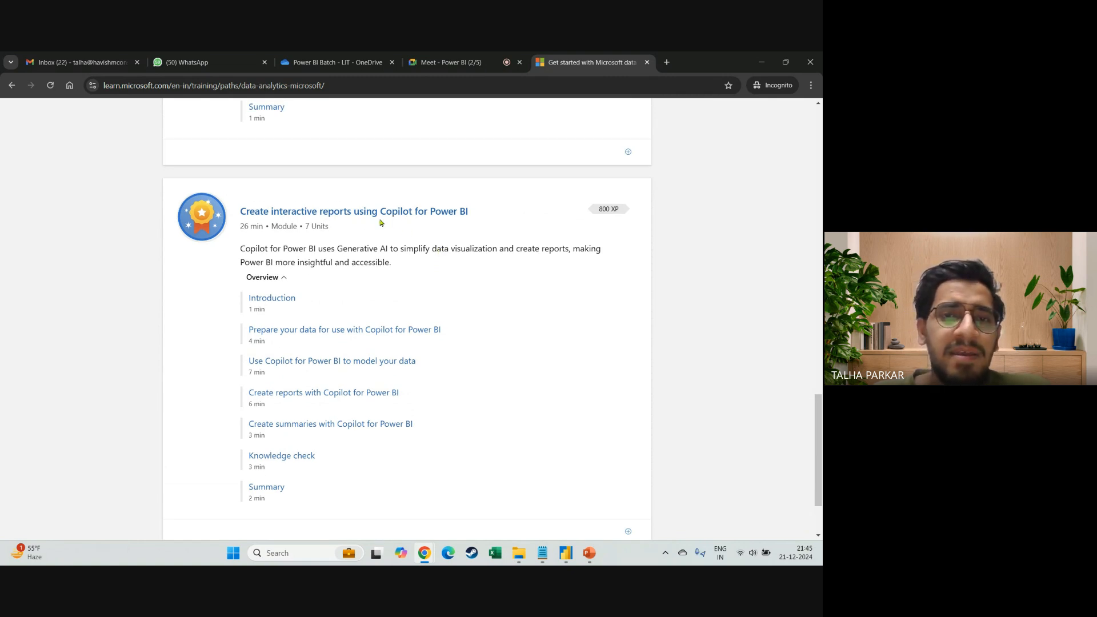
Leave the learning path and switch back to the PowerPoint presentation
scroll(437, 265, "up", 15)
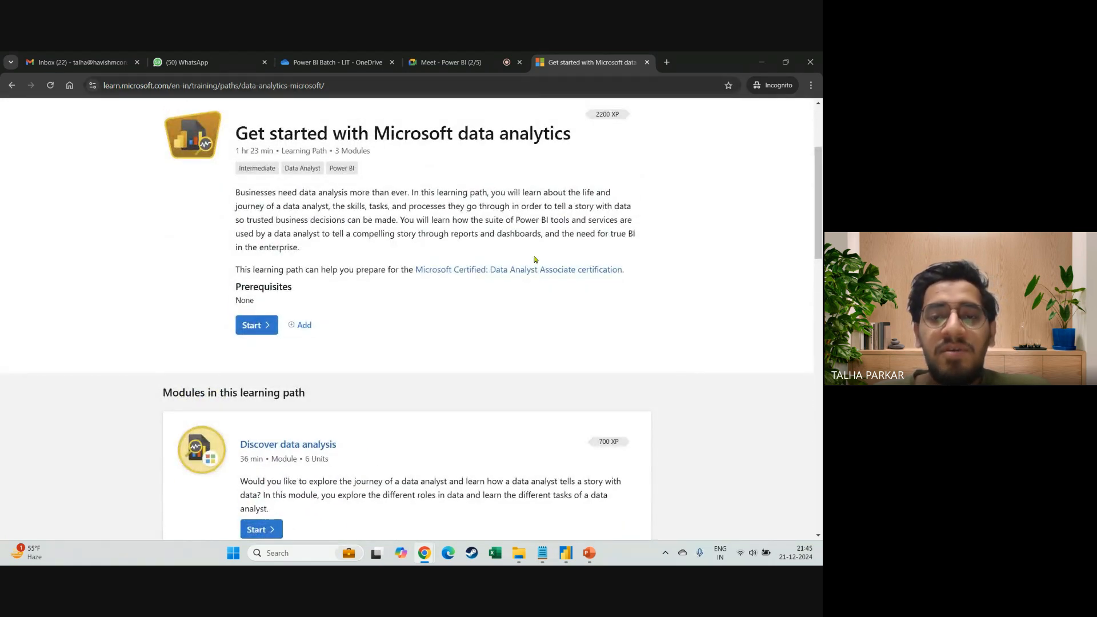
key("alt+Tab")
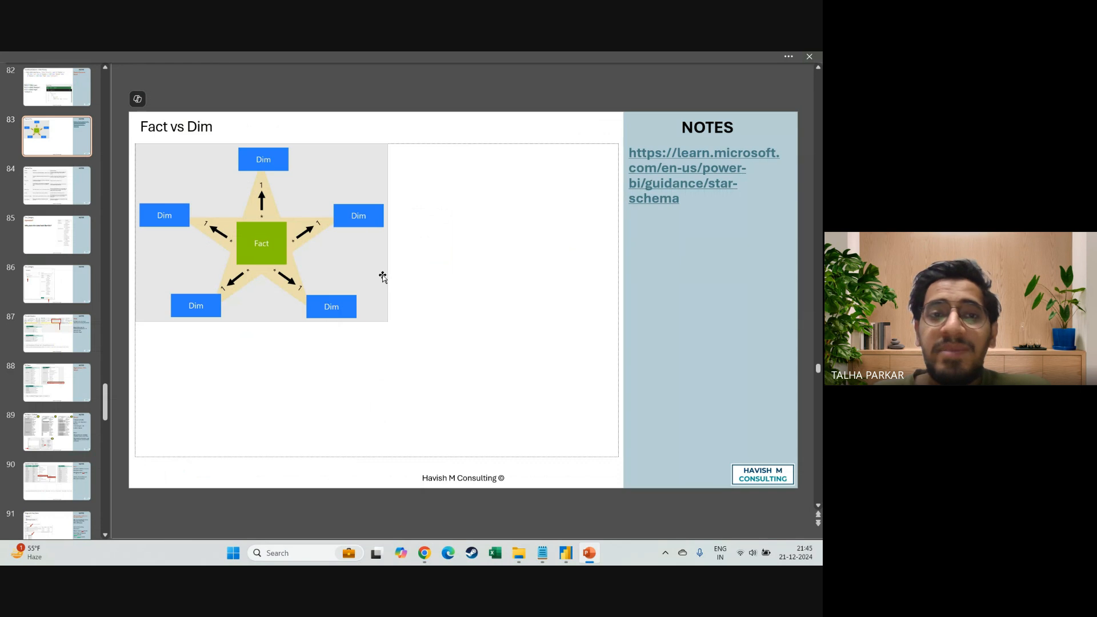
Switch from the Fact vs Dim slide to Chrome and open Google Images in a new tab
left_click(300, 292)
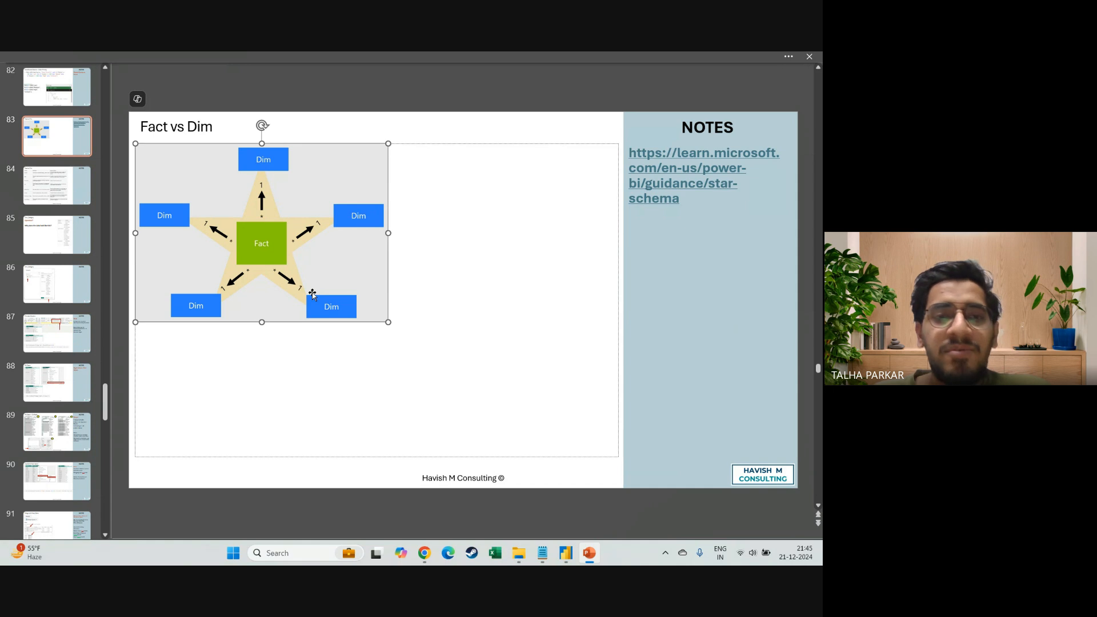
key("alt+Tab")
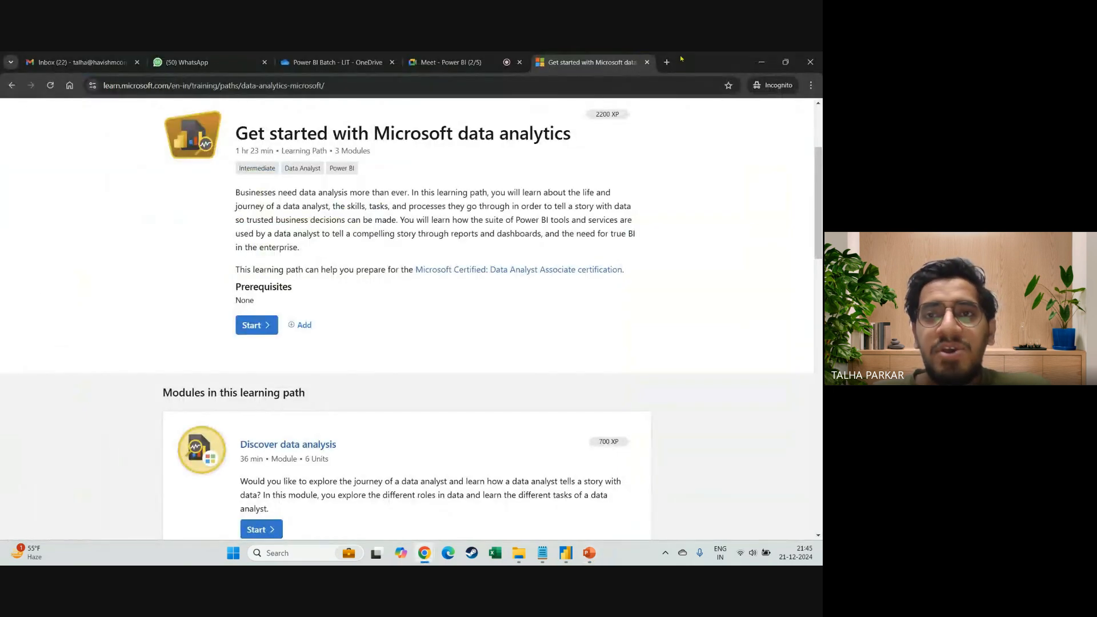
left_click(668, 62)
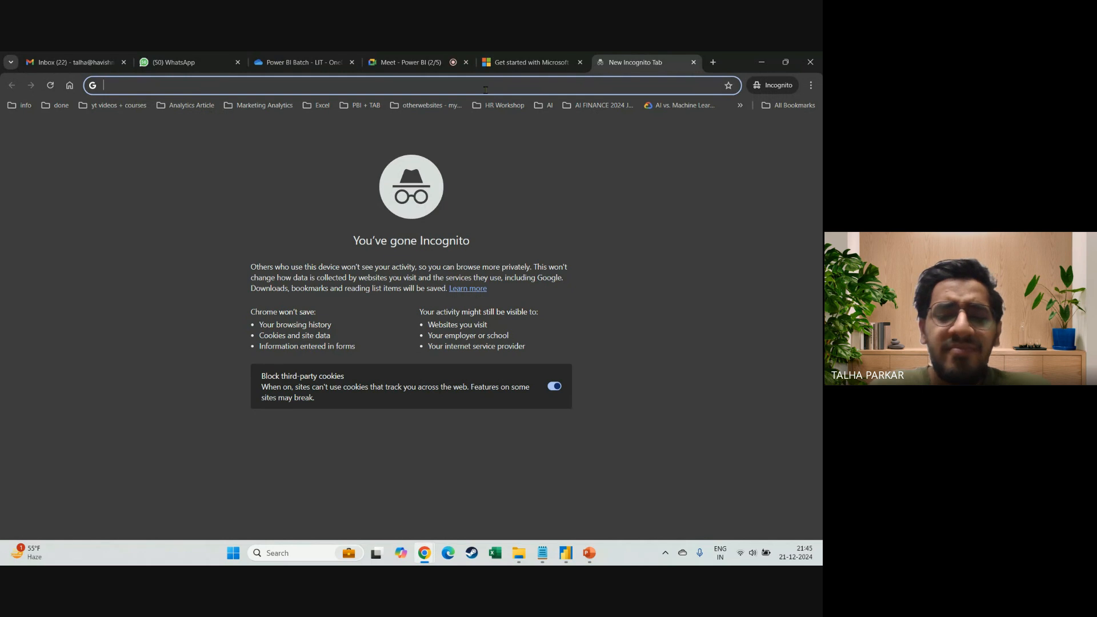
type("goog")
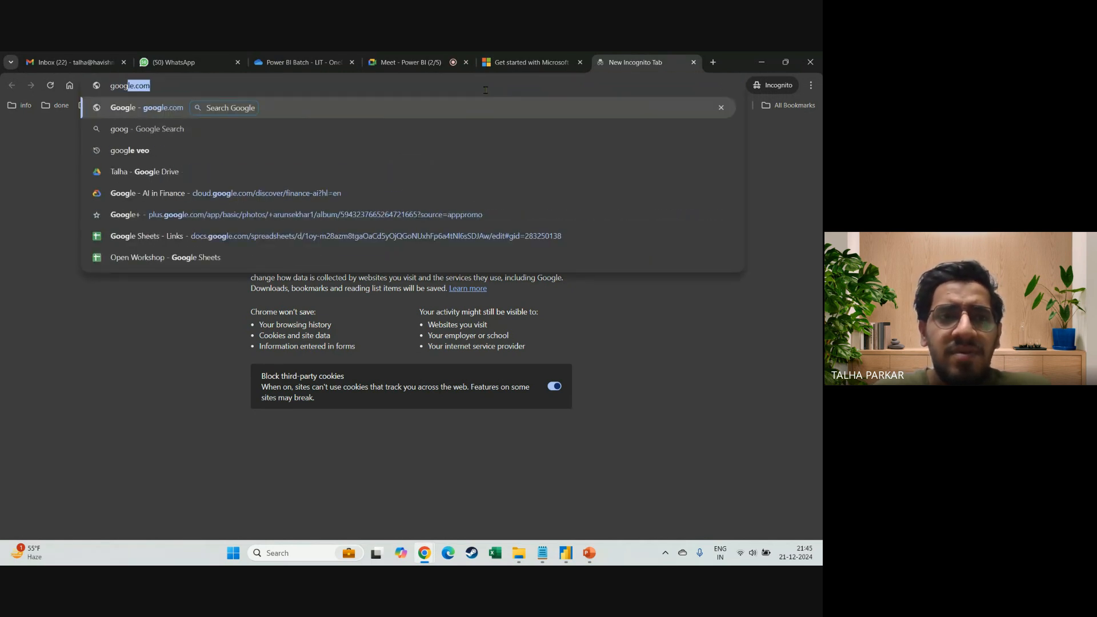
type("le images")
key("Return")
left_click(171, 215)
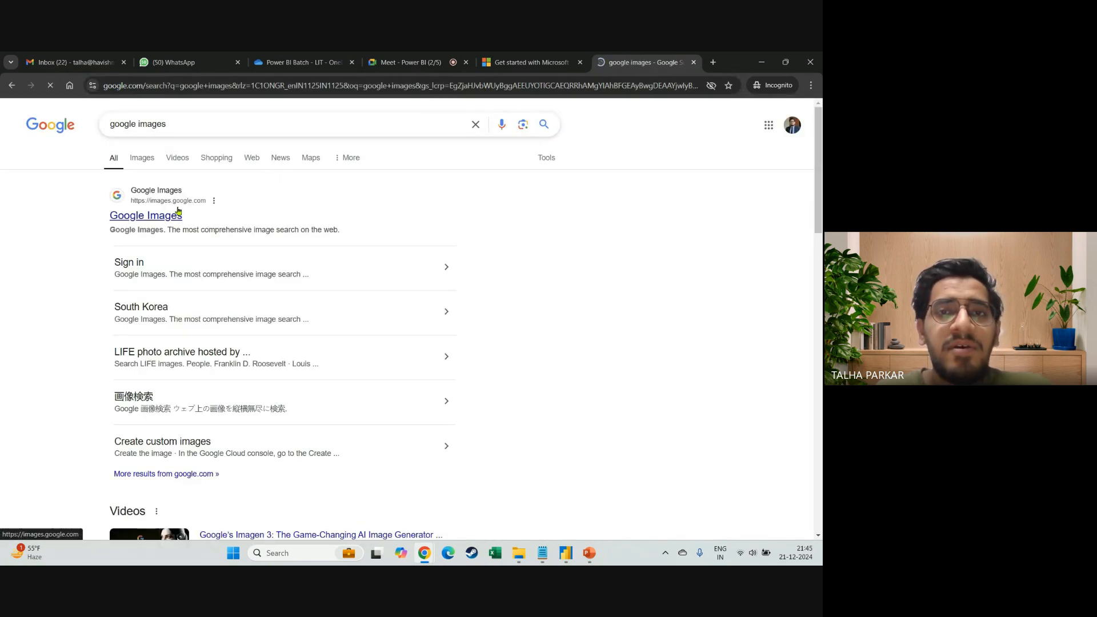
Search Google Images for "power bi data model" and look over the results, including the DataMartIn star schema picture
type("pow")
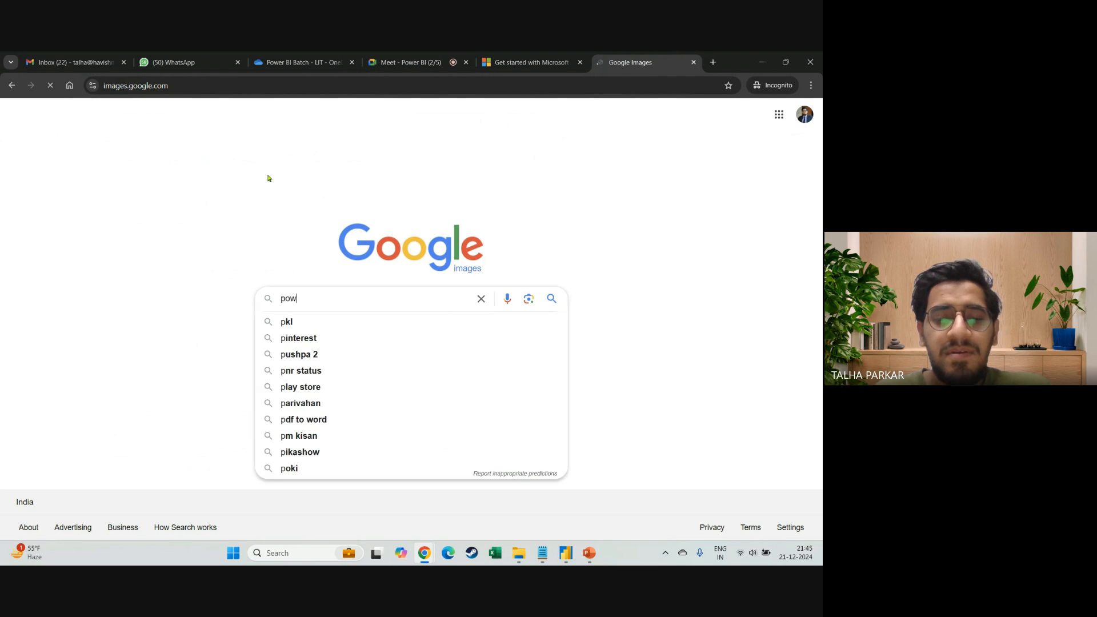
type("er bi data model")
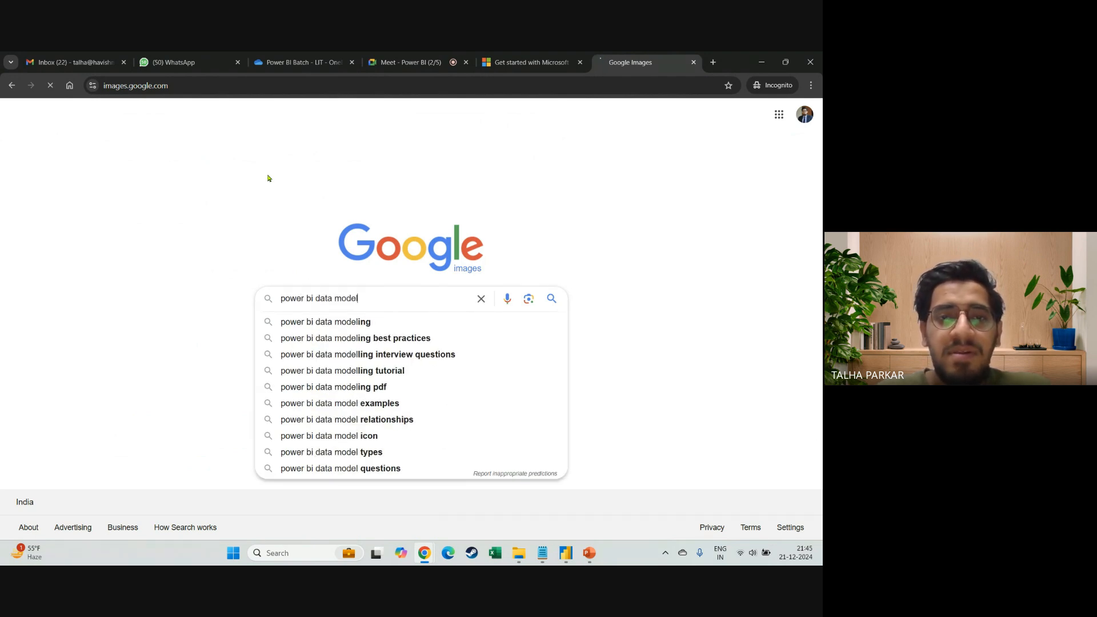
key("Return")
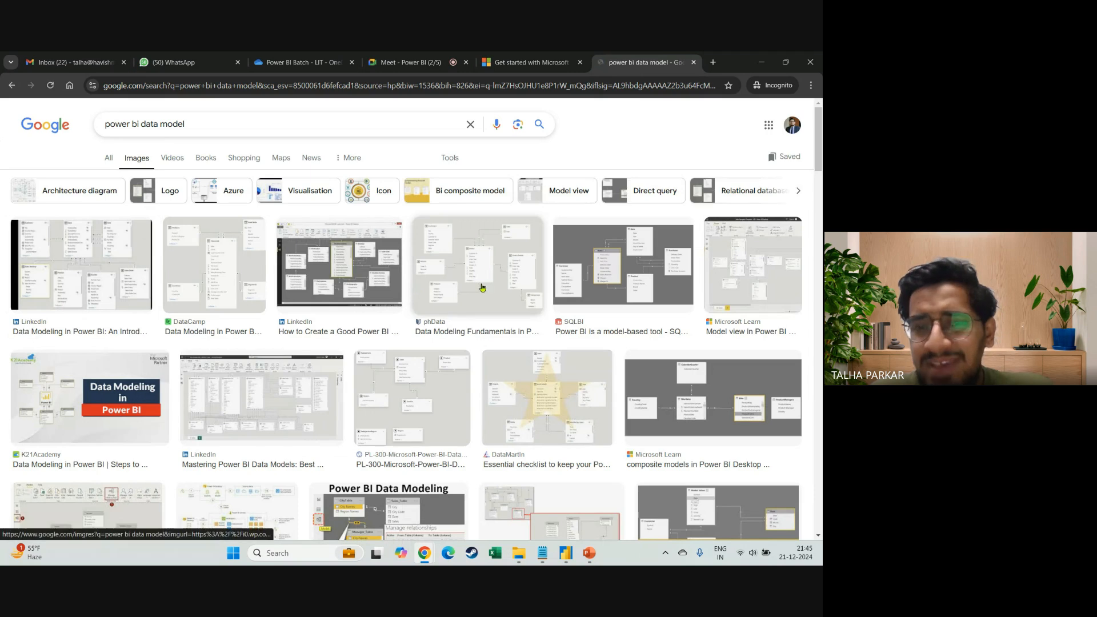
scroll(411, 383, "down", 2)
scroll(410, 383, "up", 3)
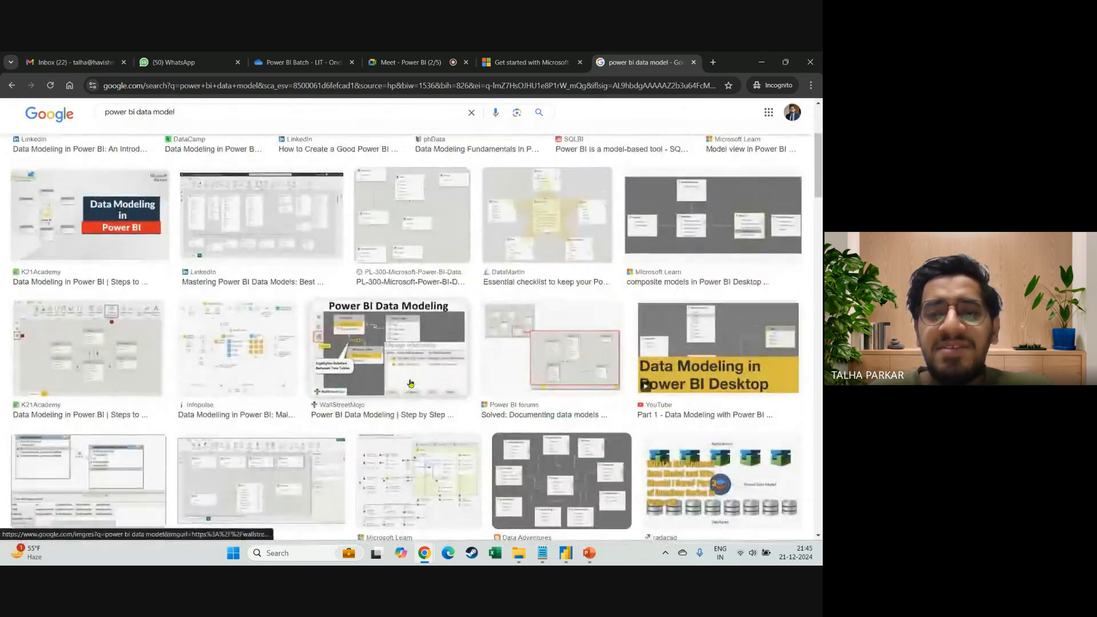
scroll(559, 430, "up", 5)
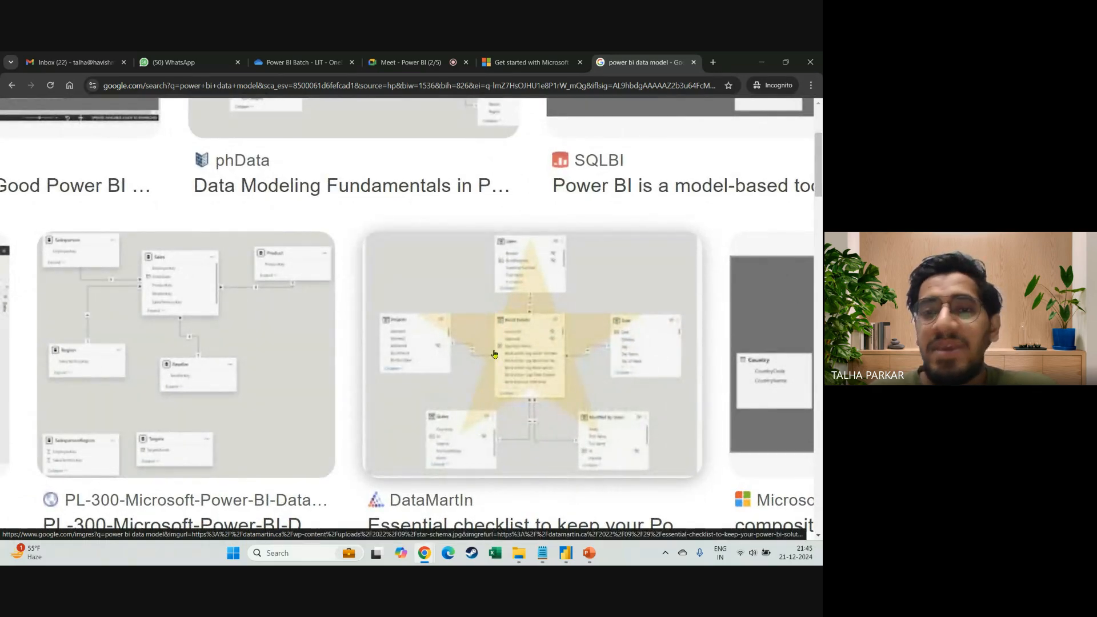
scroll(494, 345, "down", 5)
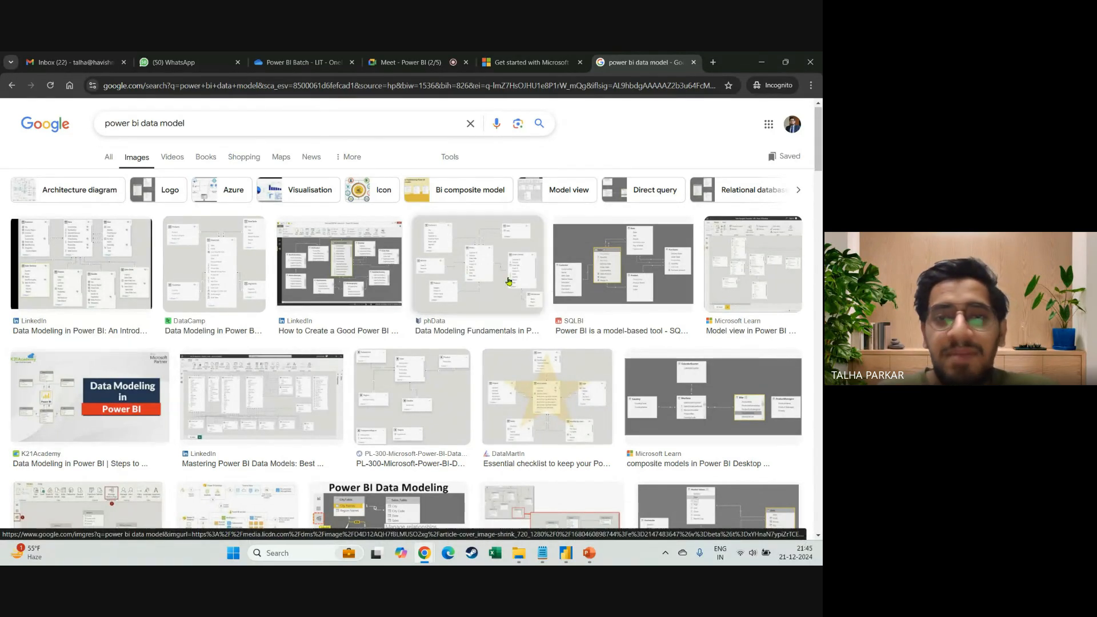
Open the phData "Data Modeling Fundamentals in Power BI" image full size in its own tab
left_click(480, 271)
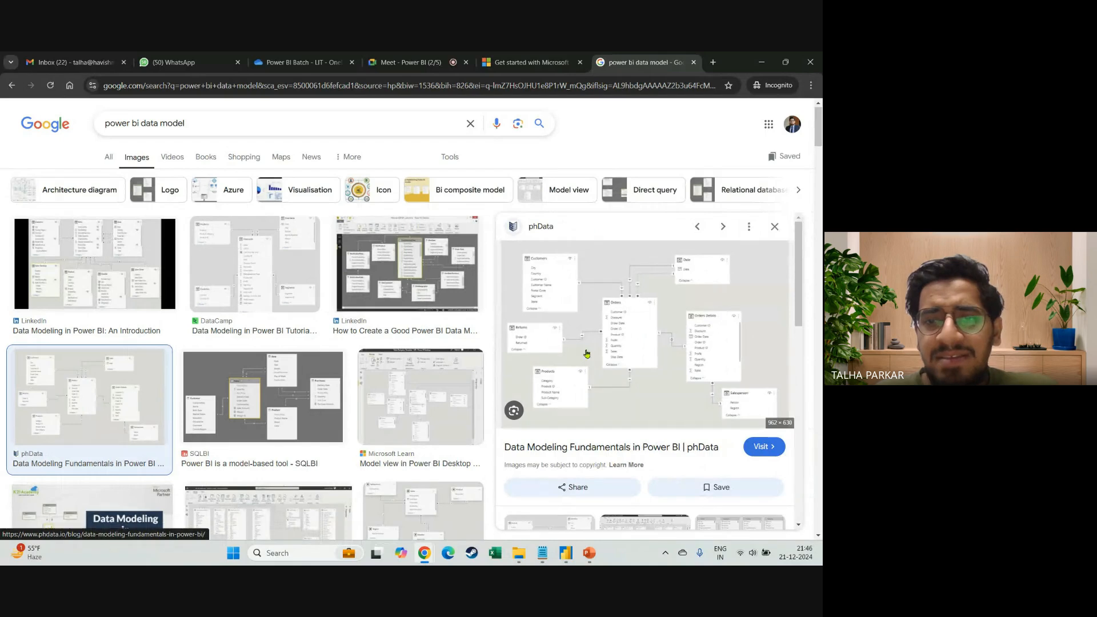
right_click(629, 337)
left_click(691, 210)
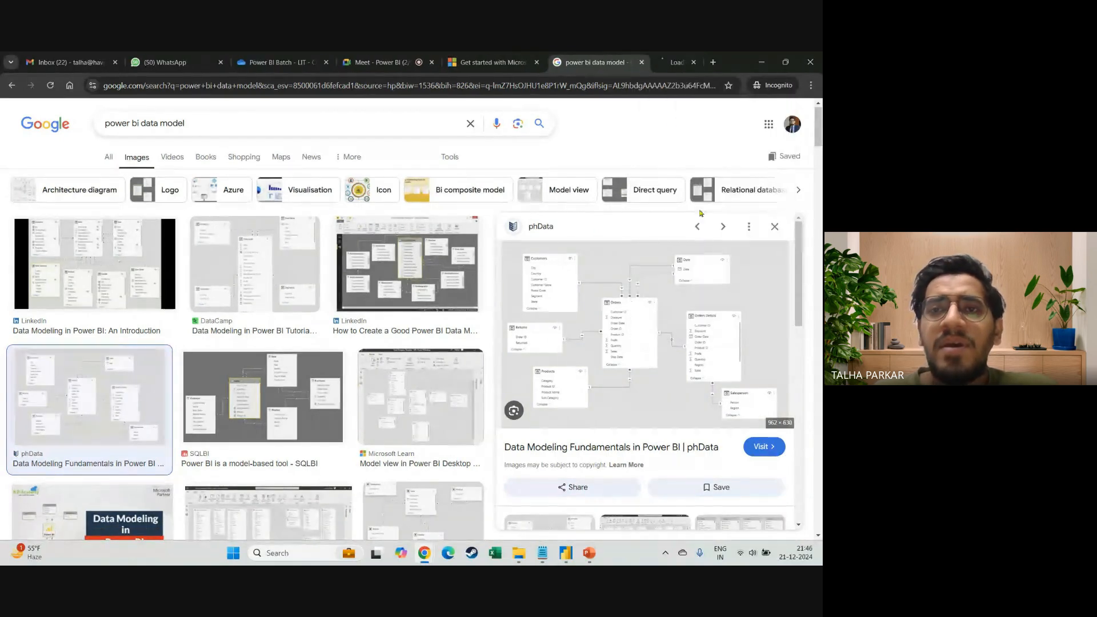
key("ctrl+Tab")
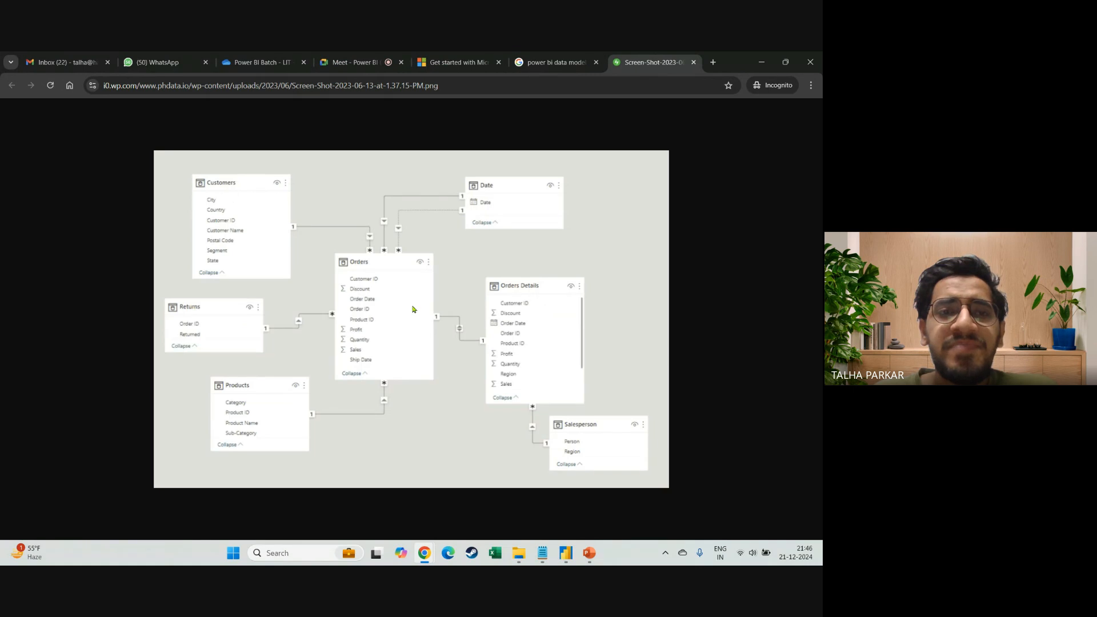
Examine how the Date, Orders, Orders Details and Salesperson tables relate in the enlarged data model diagram
left_click(414, 309)
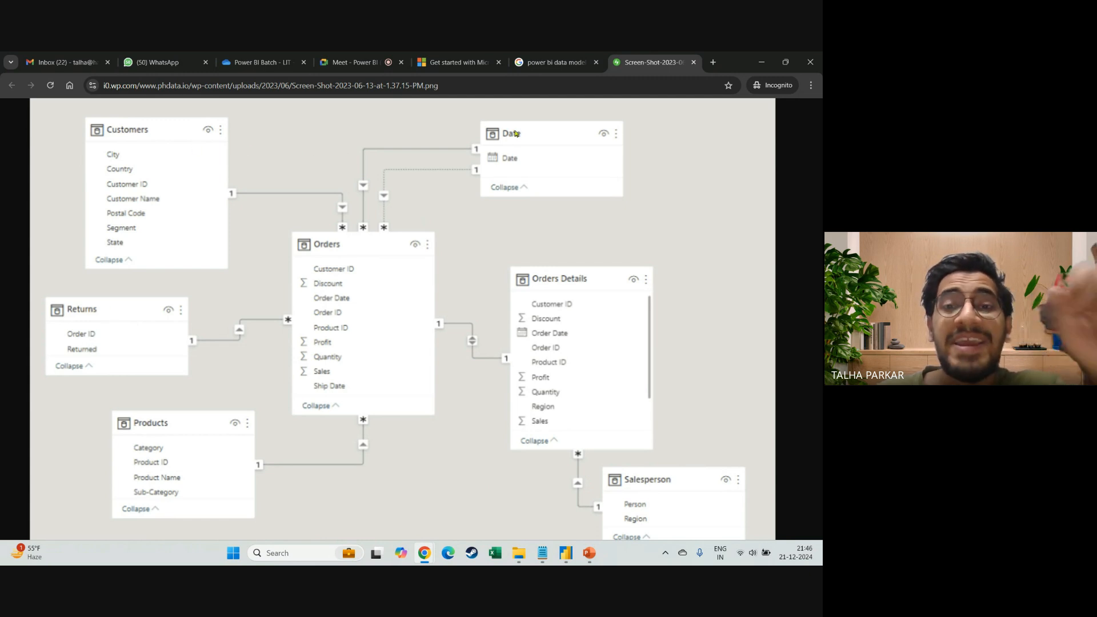
scroll(594, 270, "down", 1)
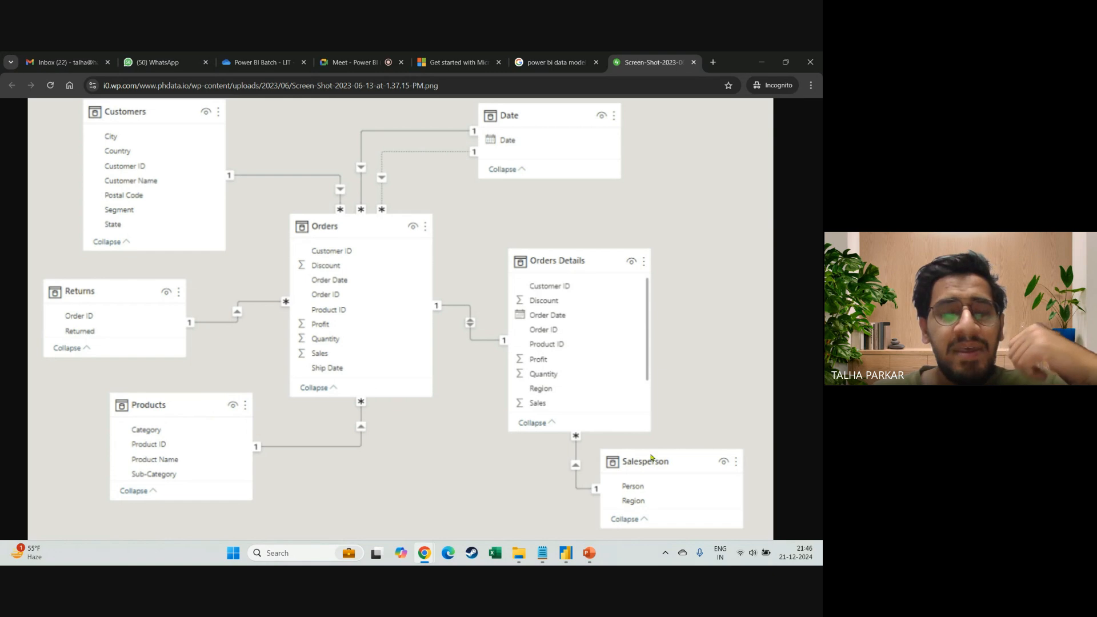
left_click(495, 407)
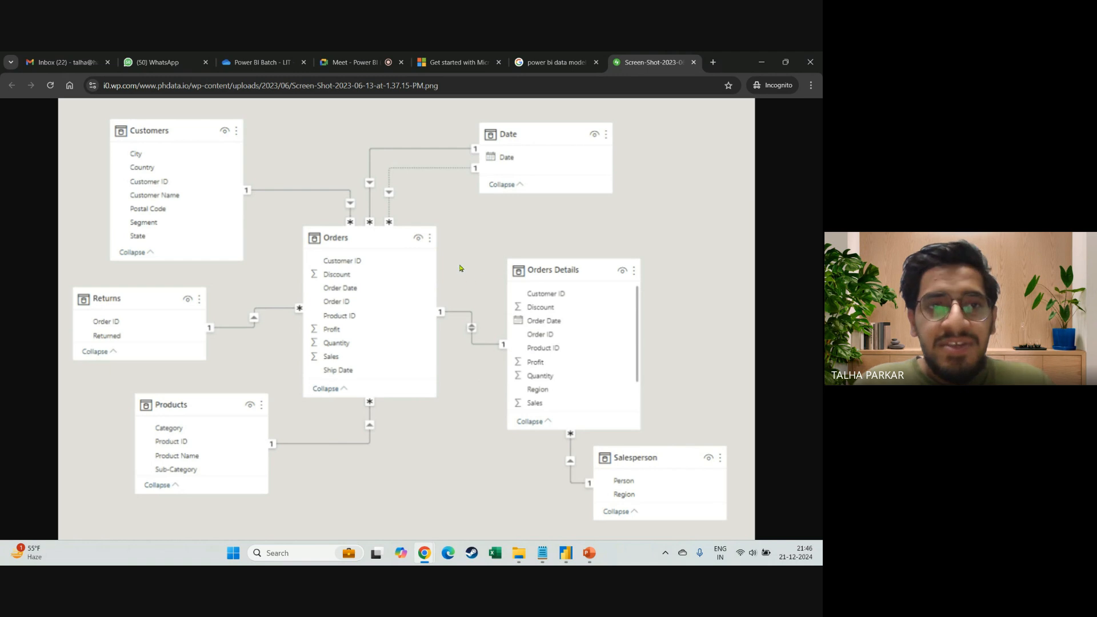
scroll(531, 210, "up", 1)
scroll(556, 189, "up", 5)
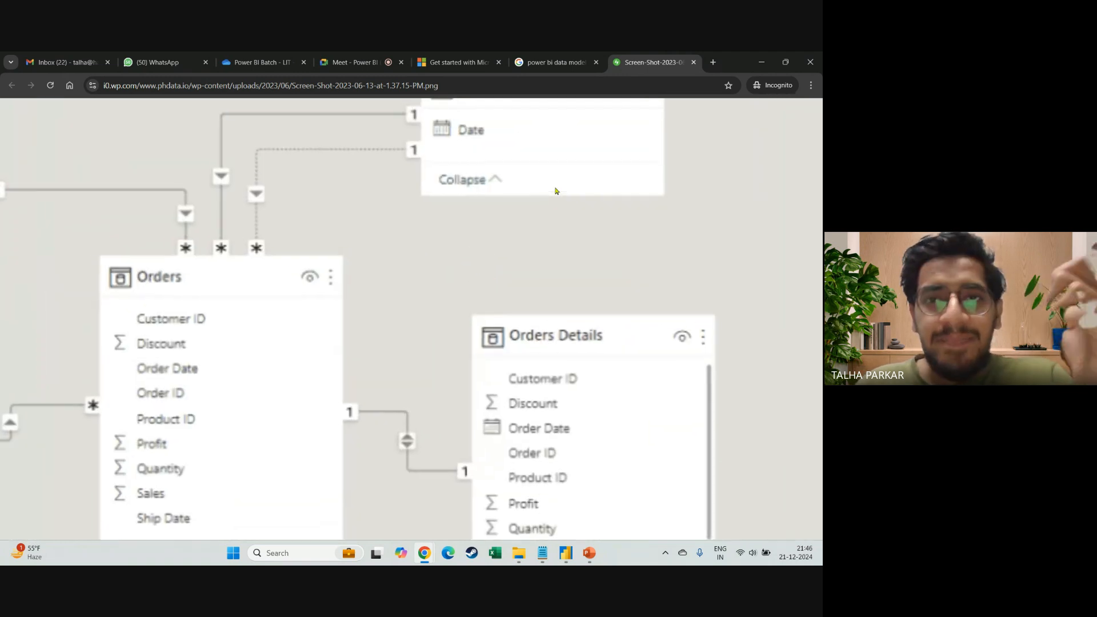
scroll(542, 253, "up", 1)
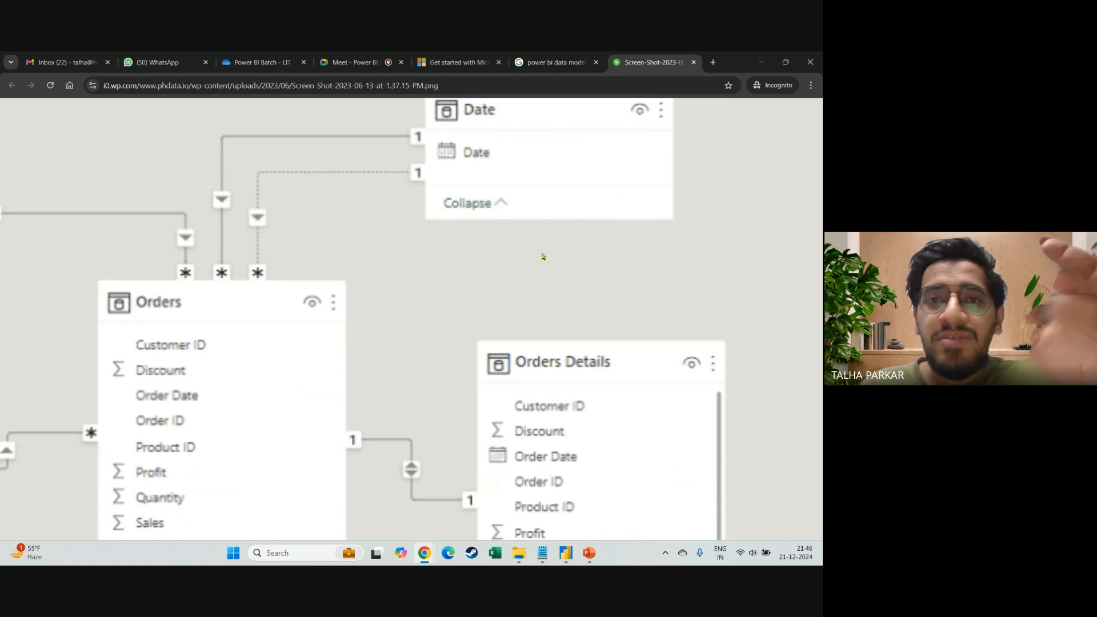
scroll(590, 250, "down", 1)
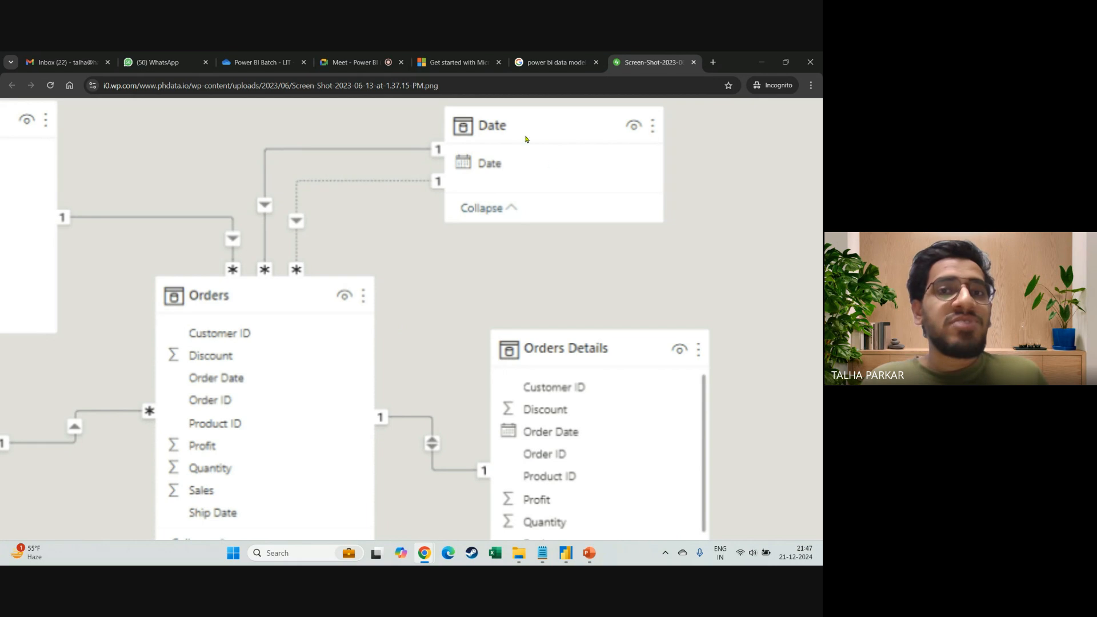
scroll(517, 232, "down", 5)
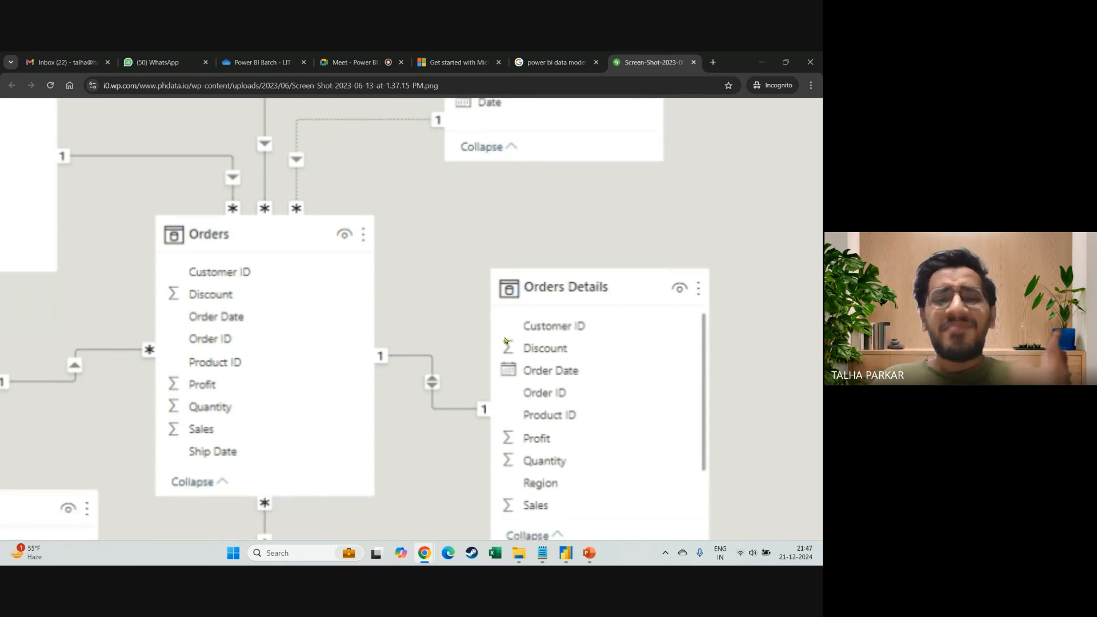
Examine how the Returns and Products tables connect to Orders, and bring the whole data model diagram back into view
scroll(505, 340, "left", 3)
scroll(505, 340, "left", 3)
scroll(505, 340, "up", 2)
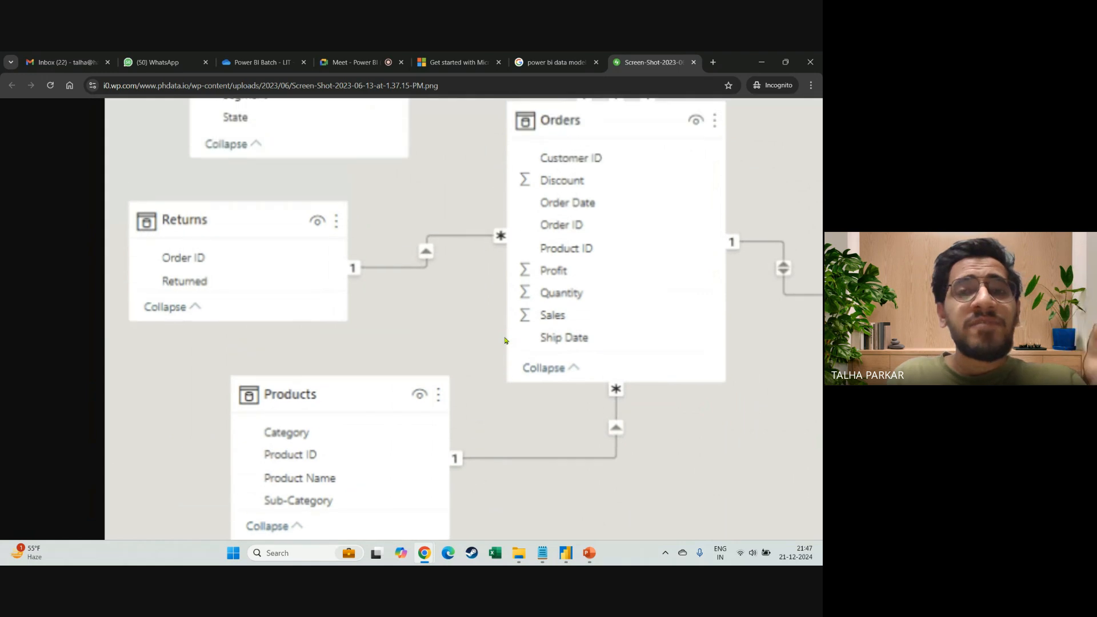
scroll(355, 304, "up", 1)
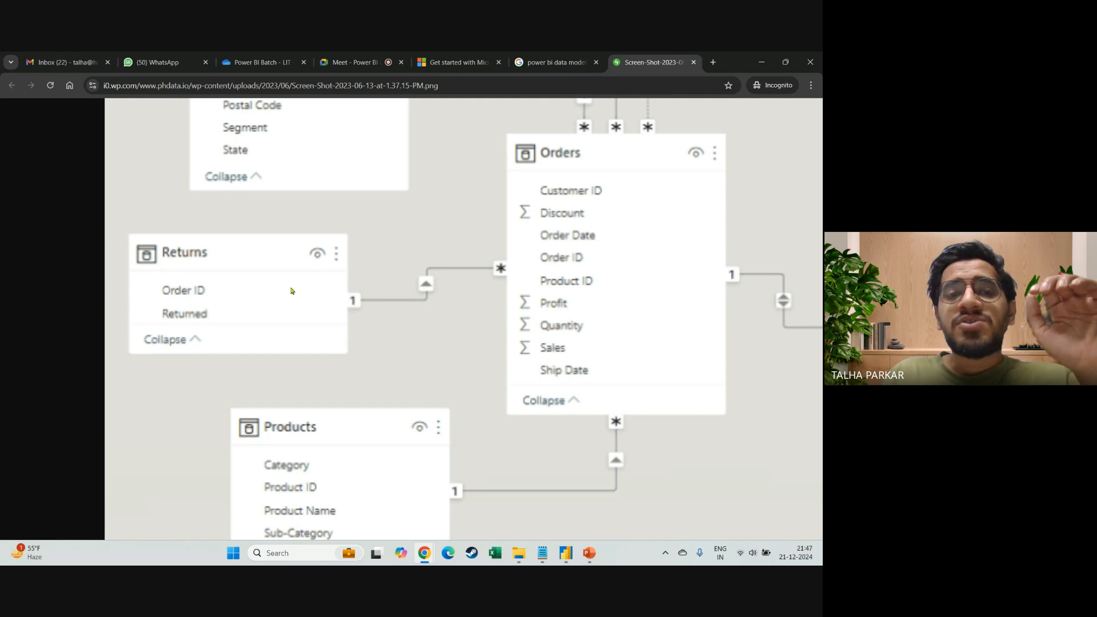
scroll(291, 291, "up", 1)
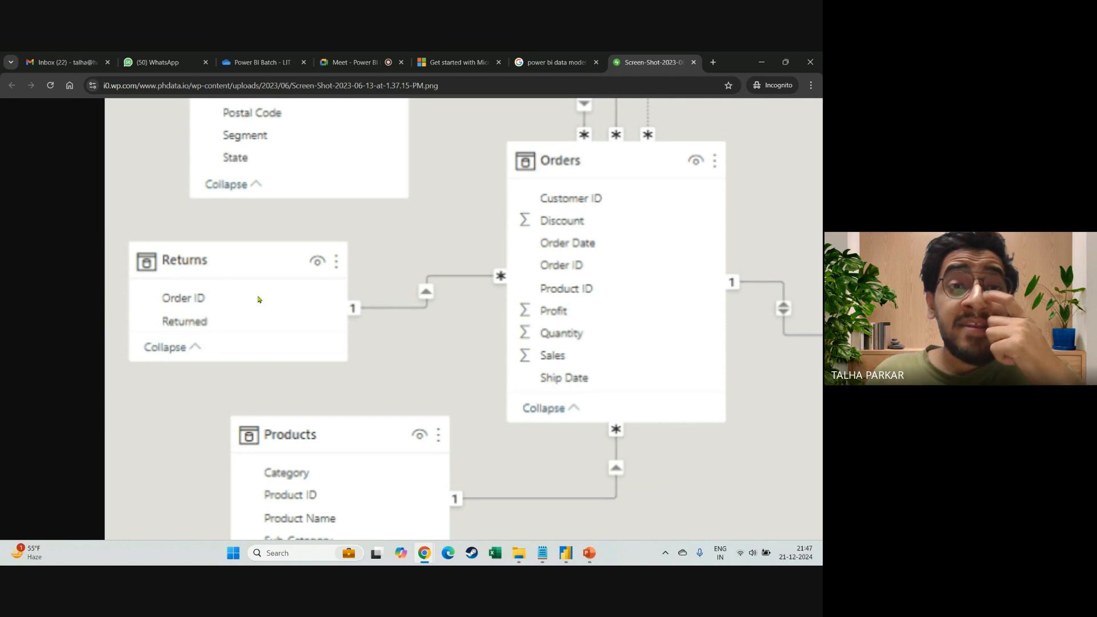
scroll(345, 321, "down", 3)
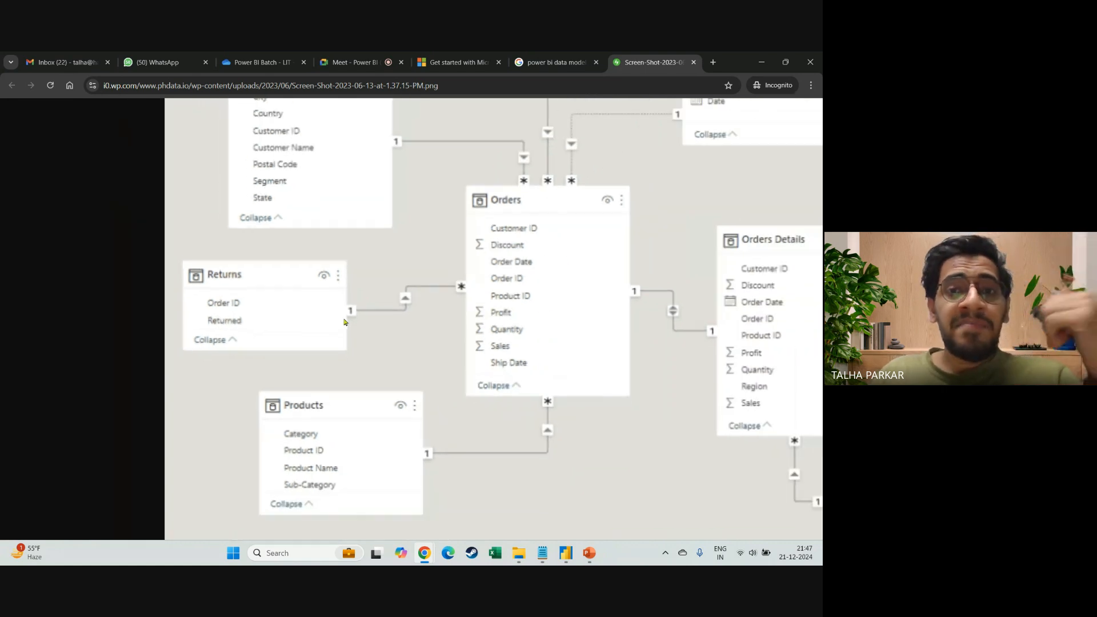
scroll(430, 340, "down", 2)
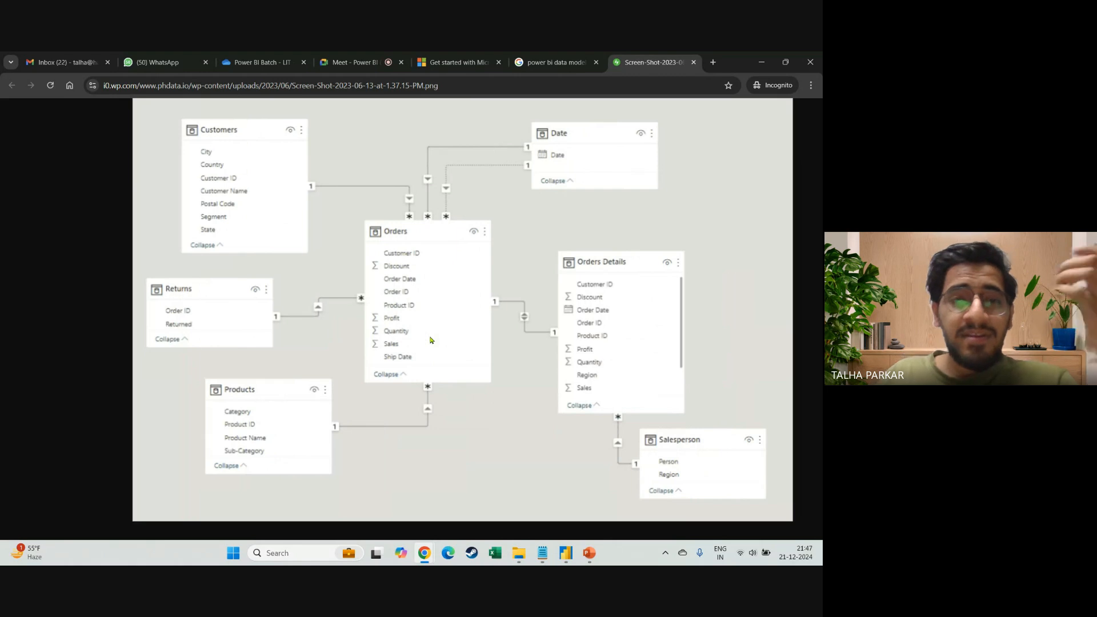
Open YouTube in a new tab through the suggested training channel's page
left_click(713, 62)
type("yo")
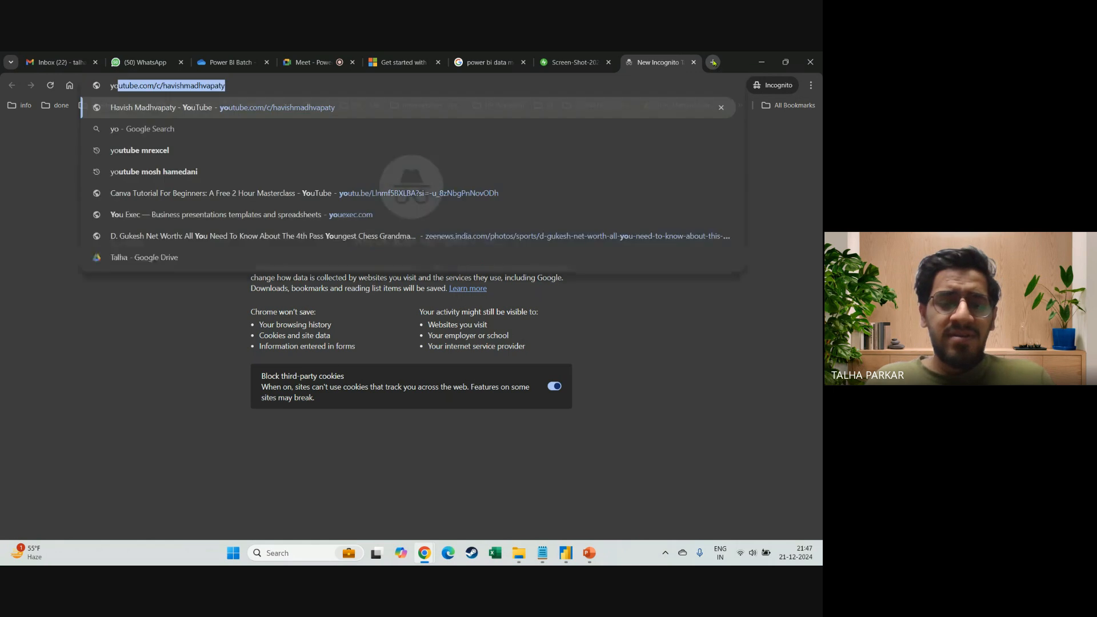
type("utbe")
key("BackSpace")
key("BackSpace")
key("BackSpace")
key("BackSpace")
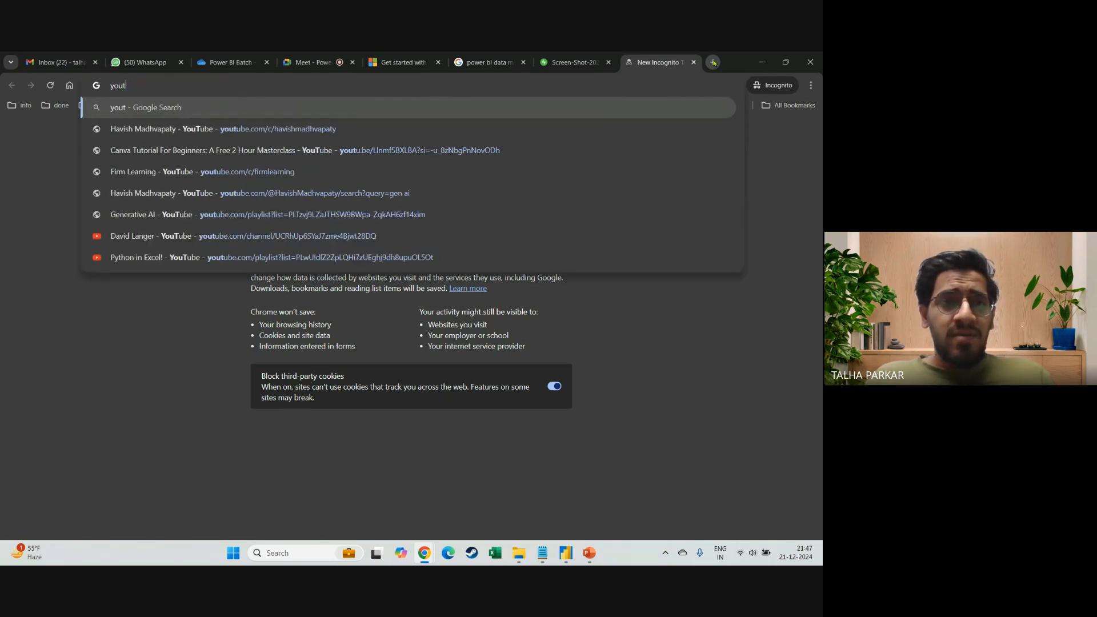
type("utube.com/c/havishmadhvapaty")
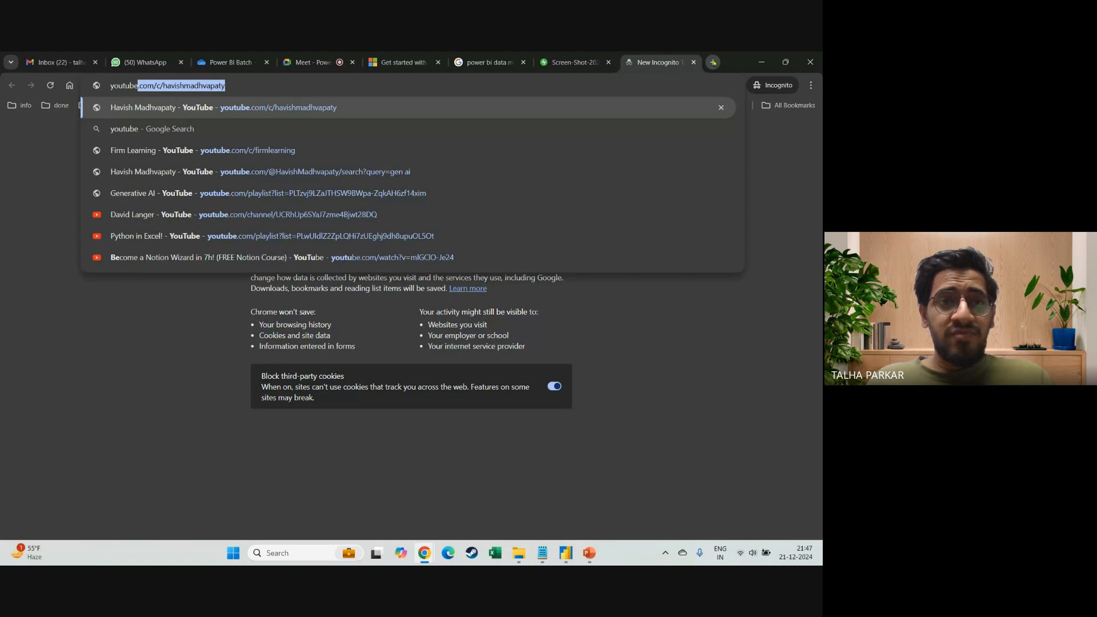
key("Return")
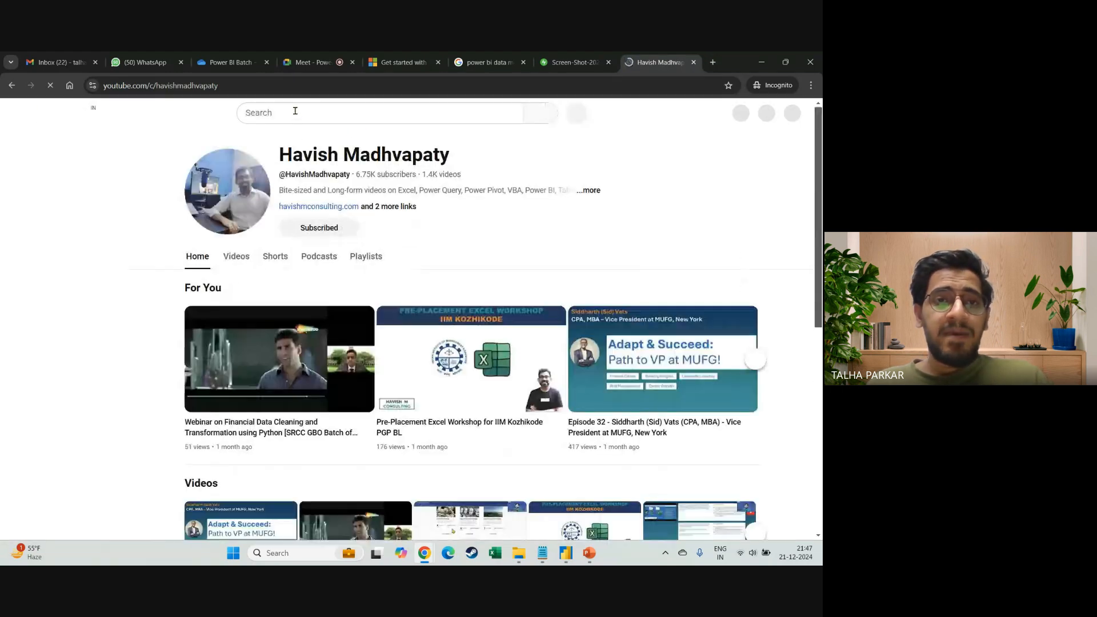
Search YouTube for "normalization"
left_click(295, 111)
type("normalization")
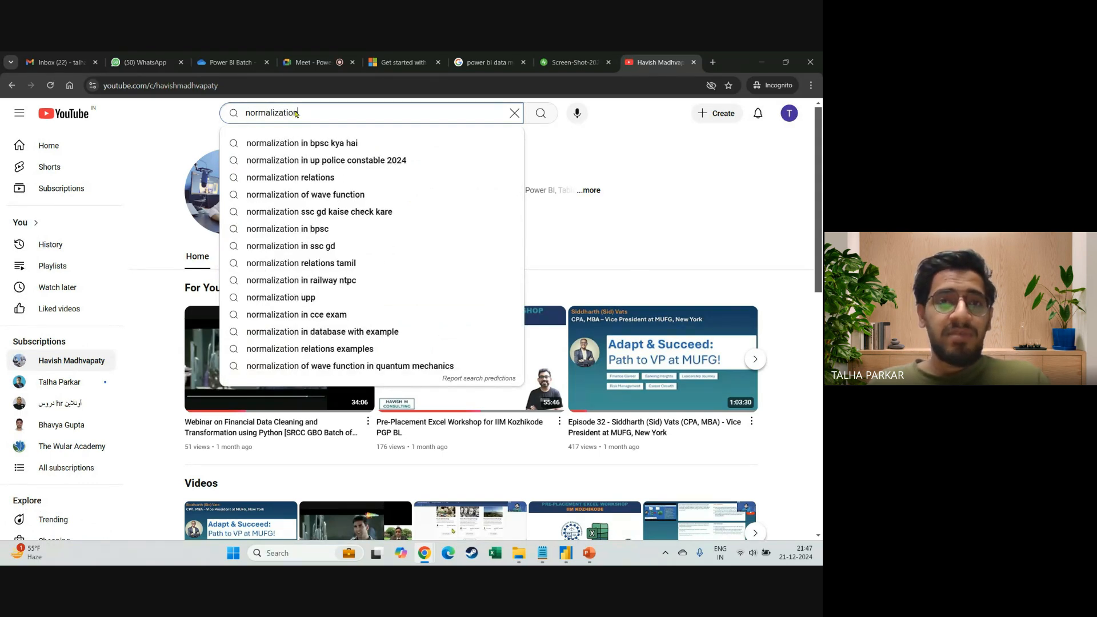
key("Return")
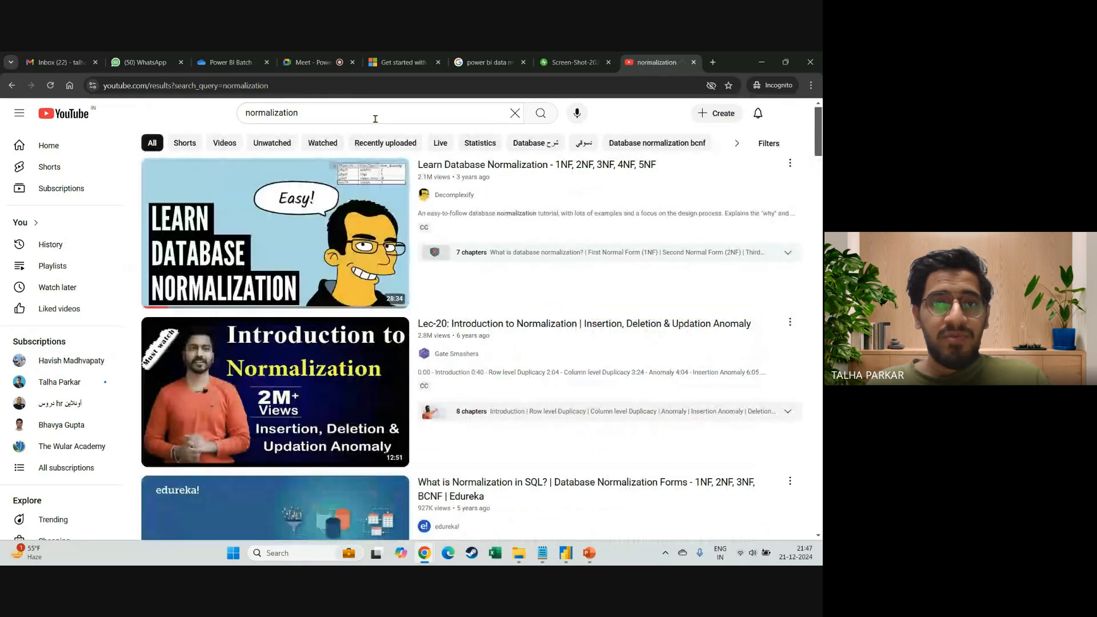
Open the "Learn Database Normalization - 1NF, 2NF, 3NF, 4NF, 5NF" video, pause it and copy its share link
left_click(421, 176)
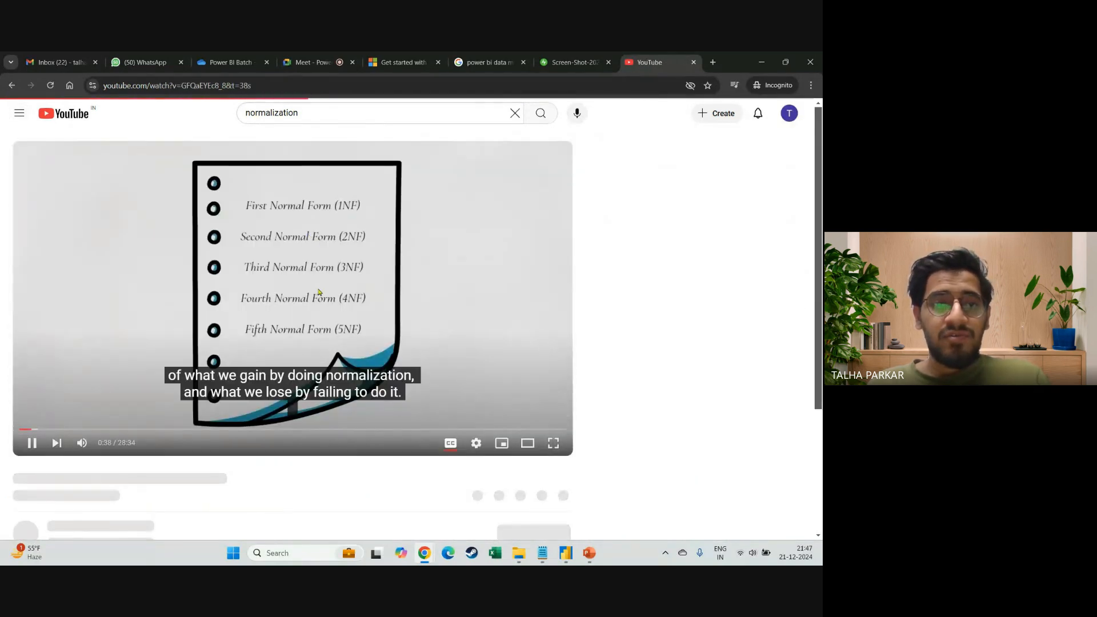
left_click(318, 292)
scroll(343, 343, "down", 1)
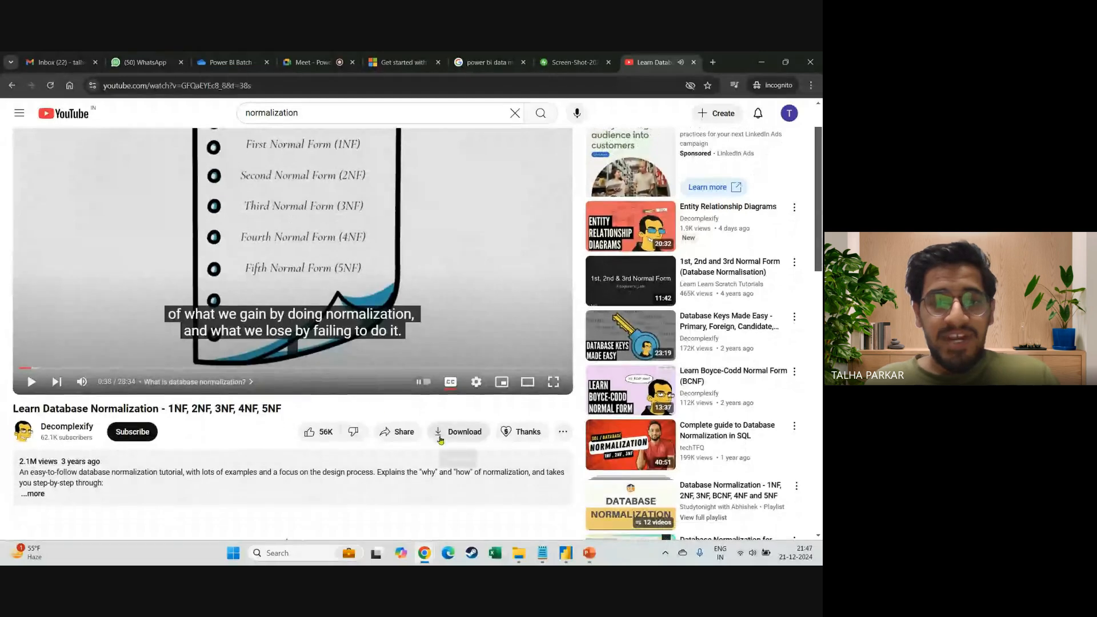
left_click(404, 432)
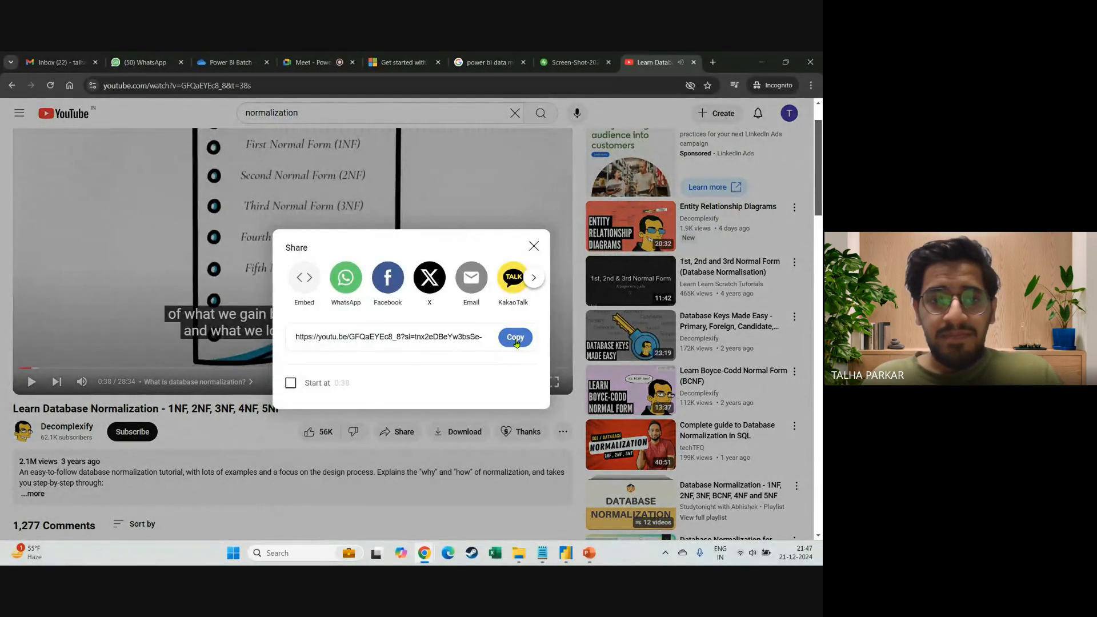
left_click(515, 337)
left_click(533, 246)
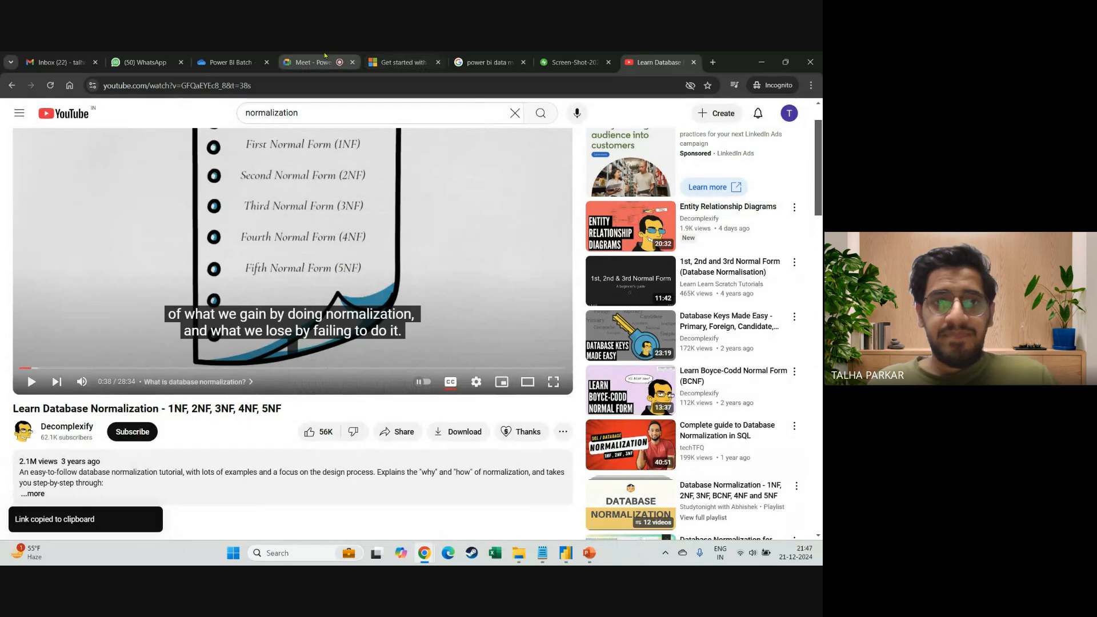
Send the copied video link in the Google Meet in-call messages and return to the YouTube video
left_click(308, 62)
key("ctrl+v")
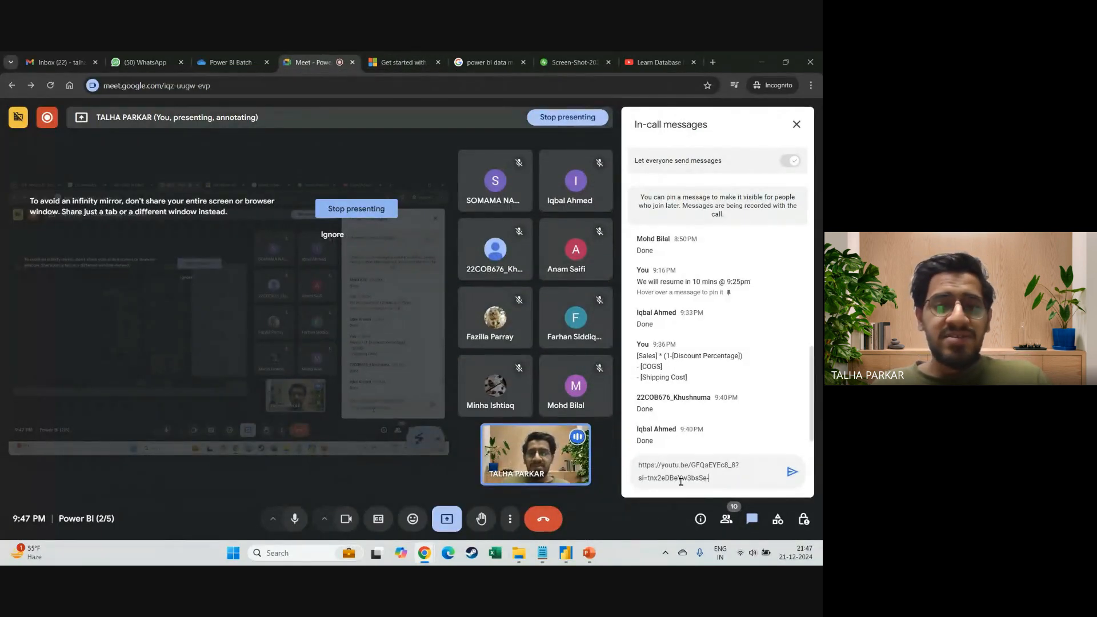
key("Return")
left_click(657, 62)
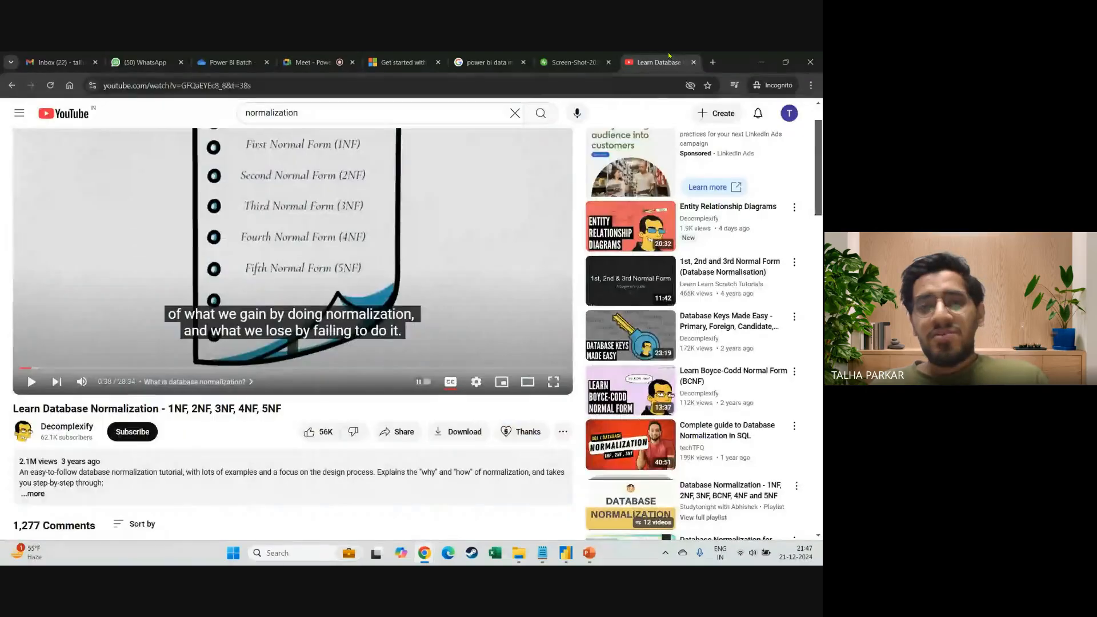
Close the browser tab that holds the example data model diagram
scroll(278, 264, "up", 1)
scroll(278, 264, "up", 5)
scroll(277, 265, "up", 1)
scroll(278, 266, "down", 5)
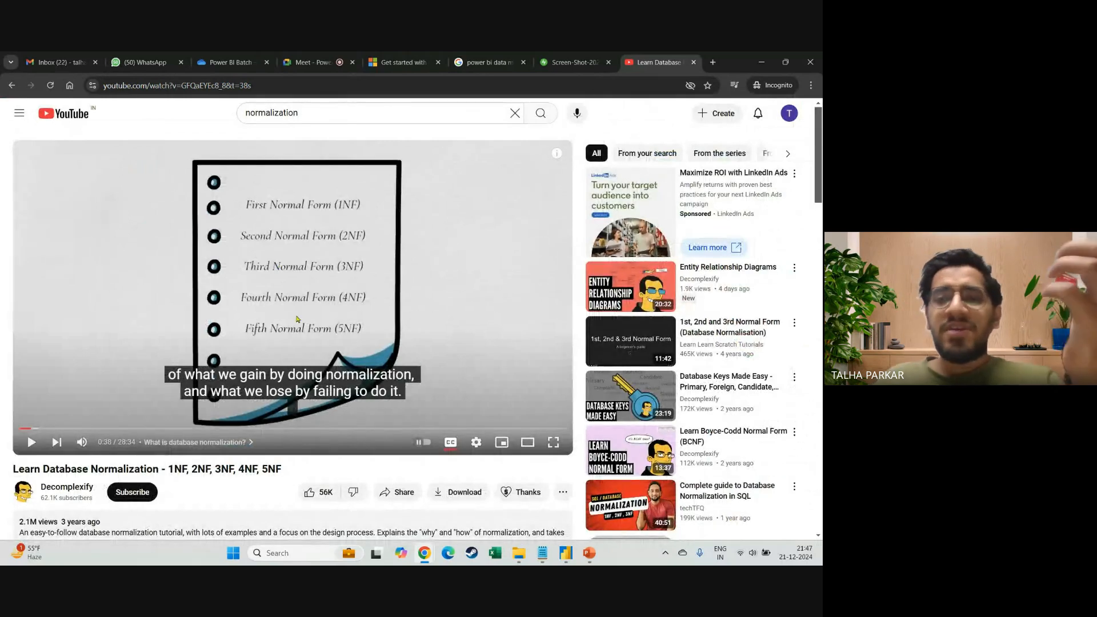
left_click(572, 62)
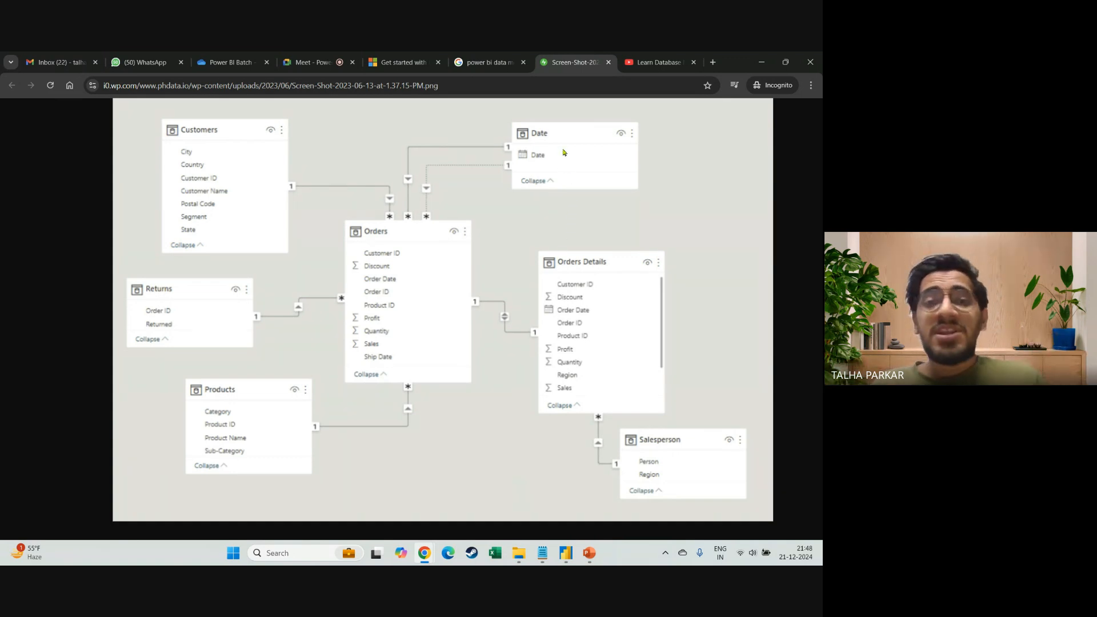
left_click(608, 63)
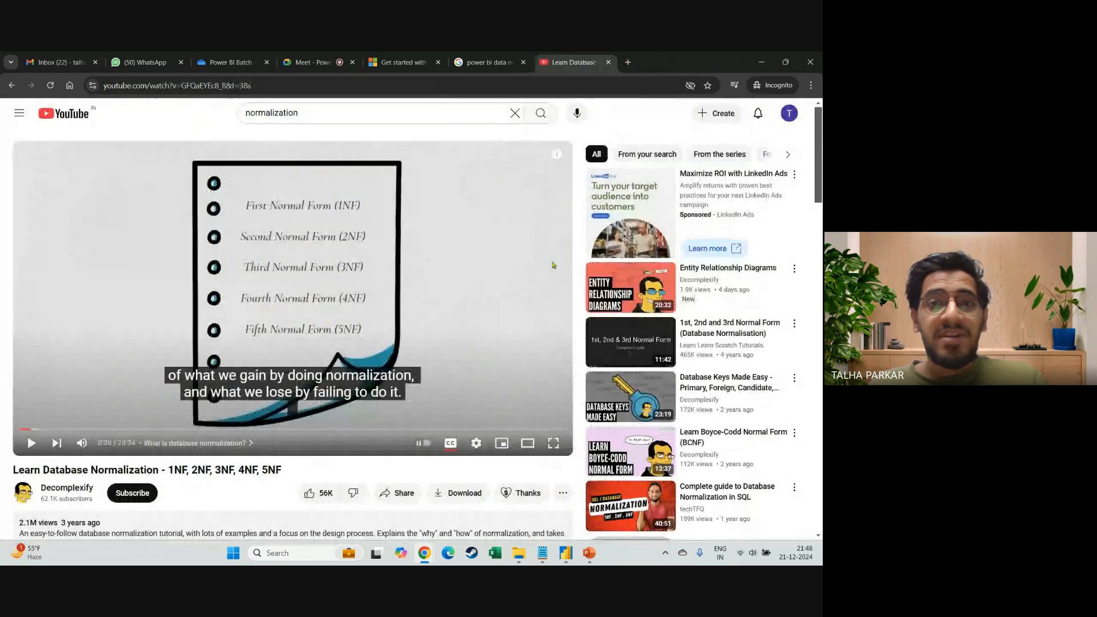
Switch to PowerPoint and open the star-schema guidance link in the notes of the Fact vs Dim slide
key("alt+Tab")
left_click(708, 206)
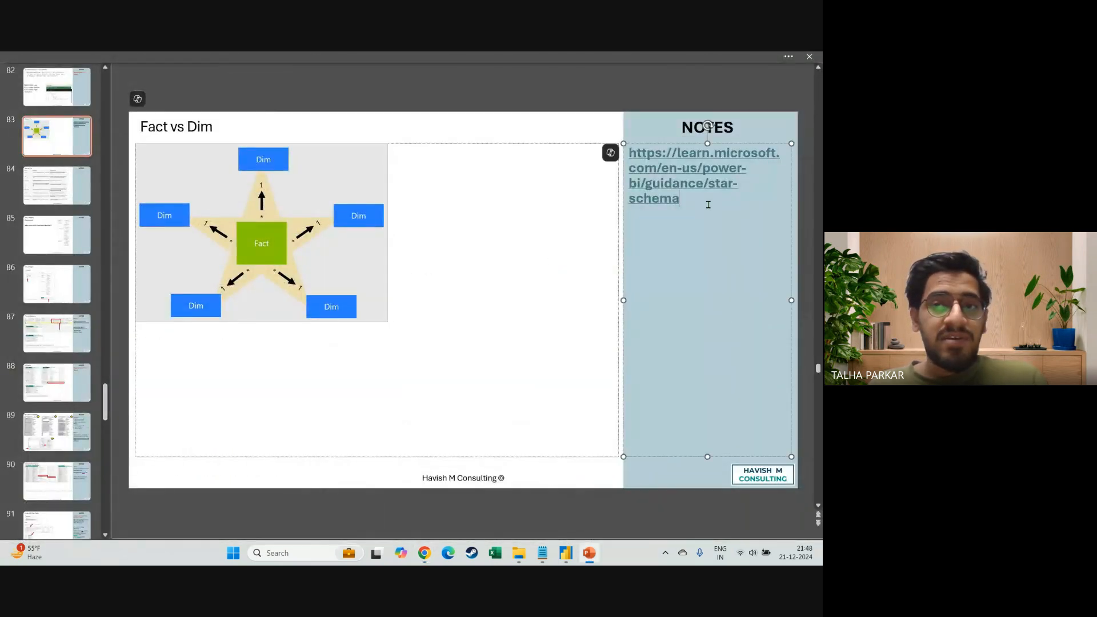
left_click(678, 199, "ctrl")
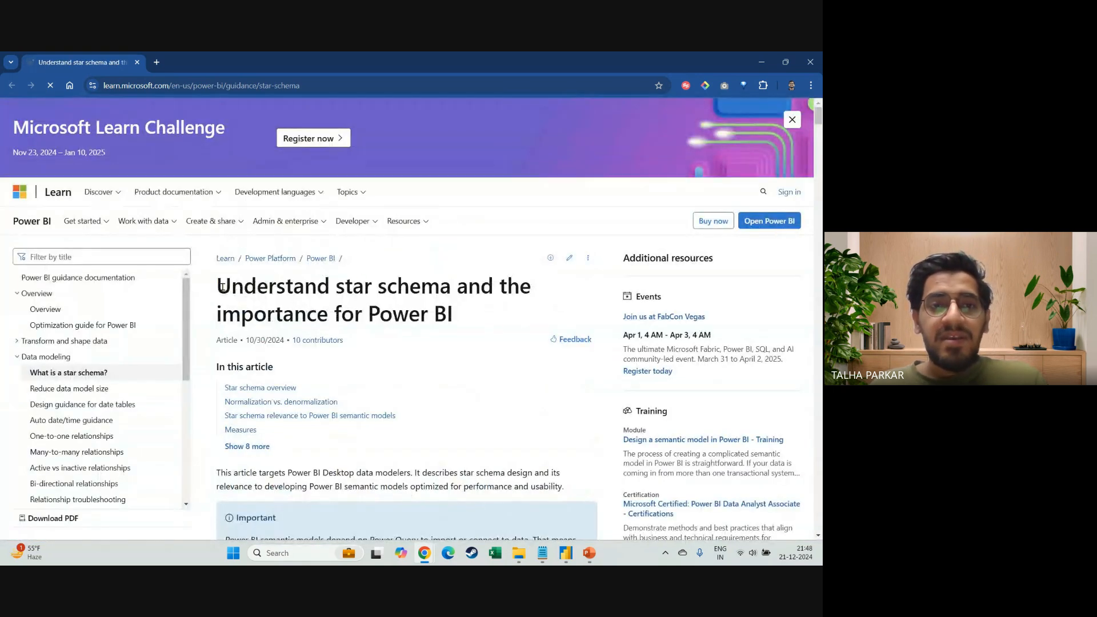
Examine the star schema article's title and introduction, and its diagram of the Sales fact table with surrounding dimension tables
left_click_drag(223, 286, 457, 316)
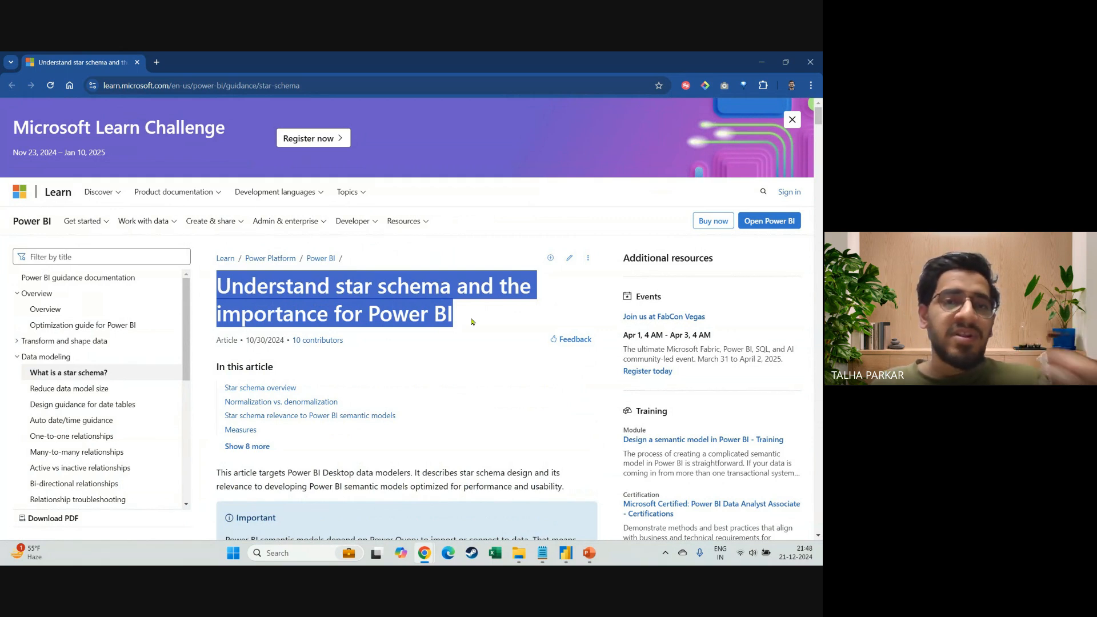
left_click(475, 320)
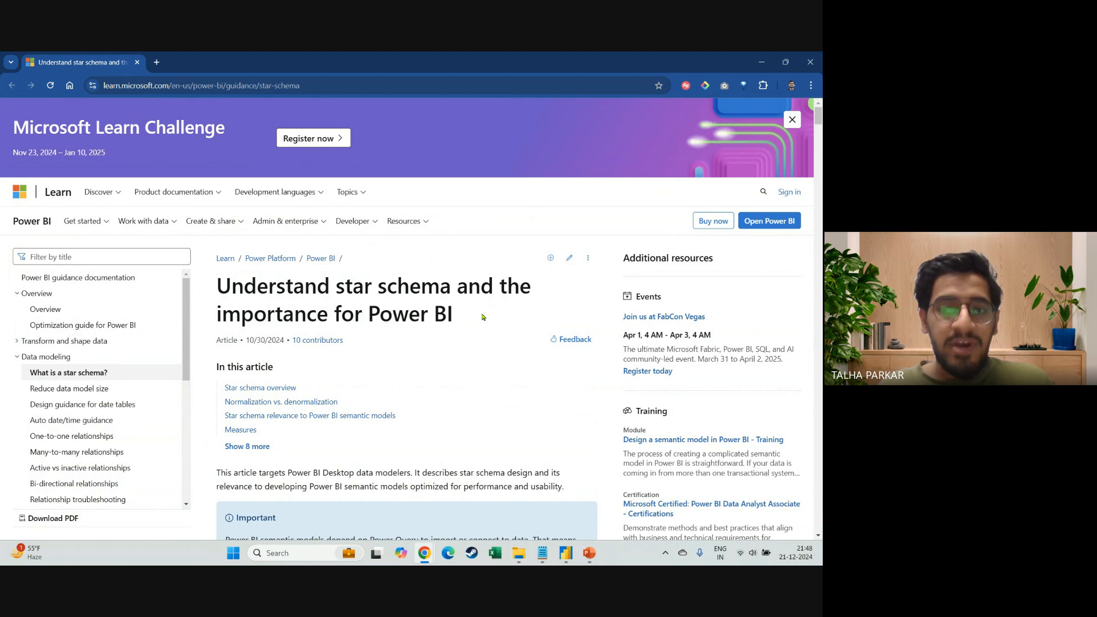
scroll(481, 317, "down", 2)
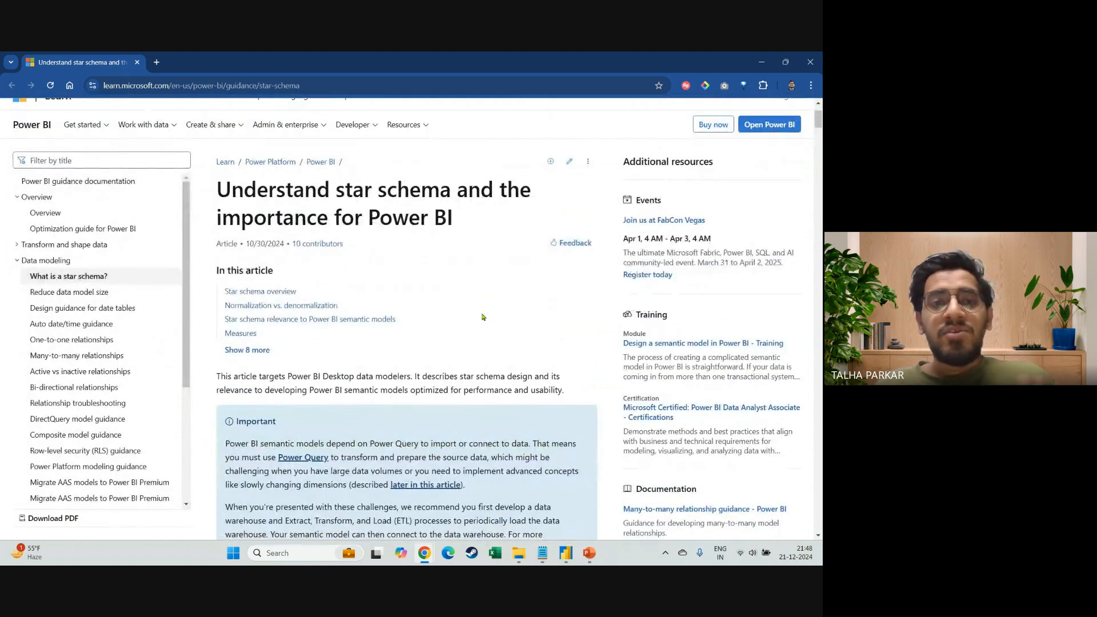
scroll(482, 317, "down", 1)
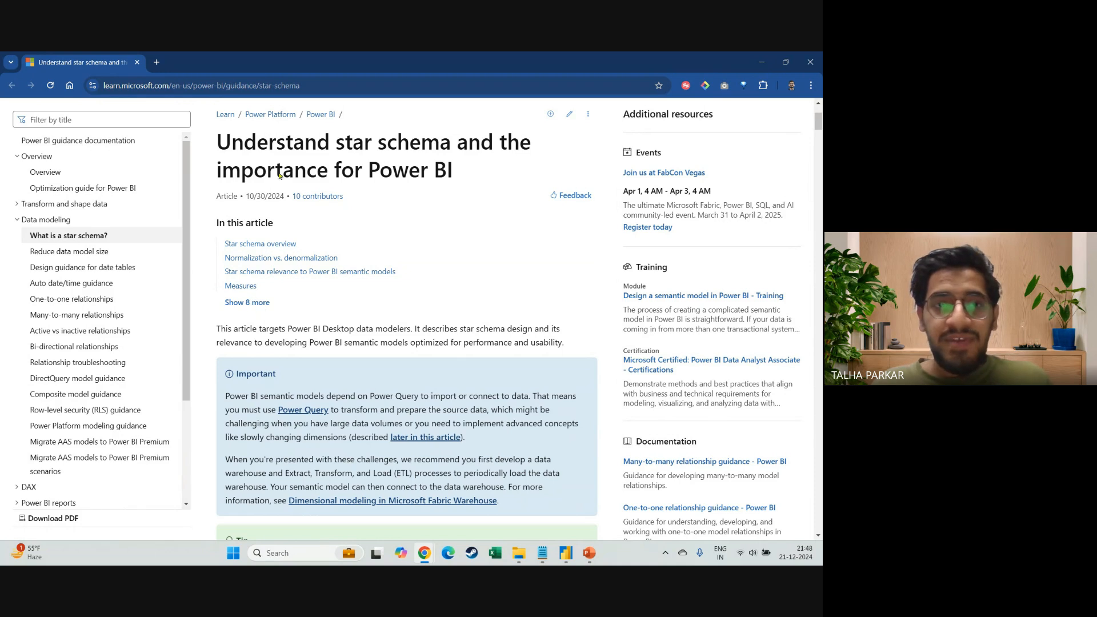
left_click_drag(221, 143, 464, 171)
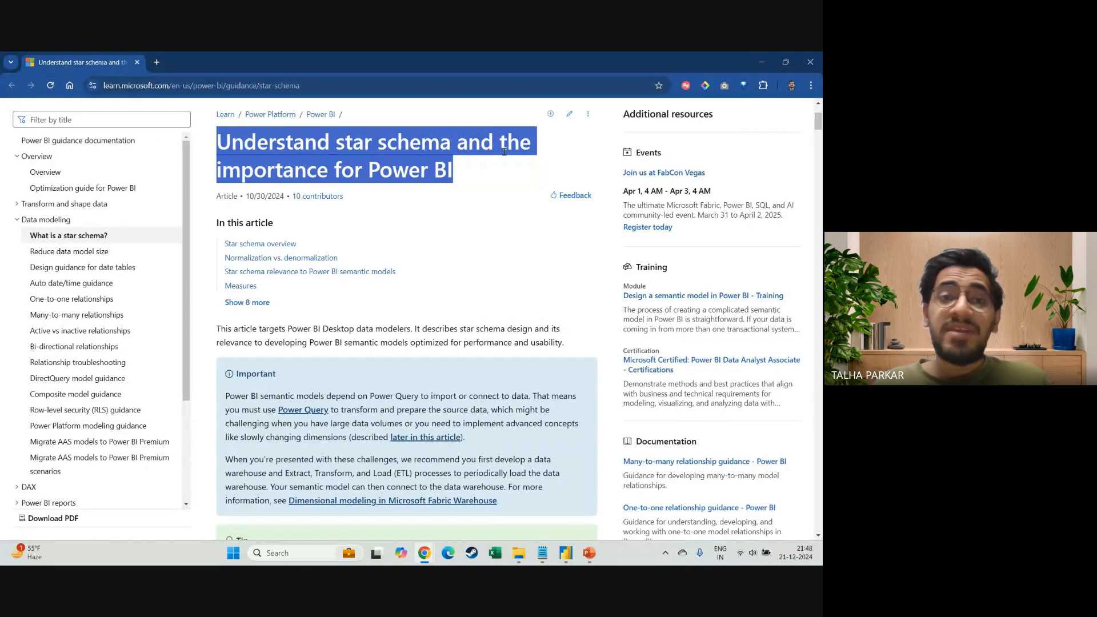
scroll(430, 232, "down", 5)
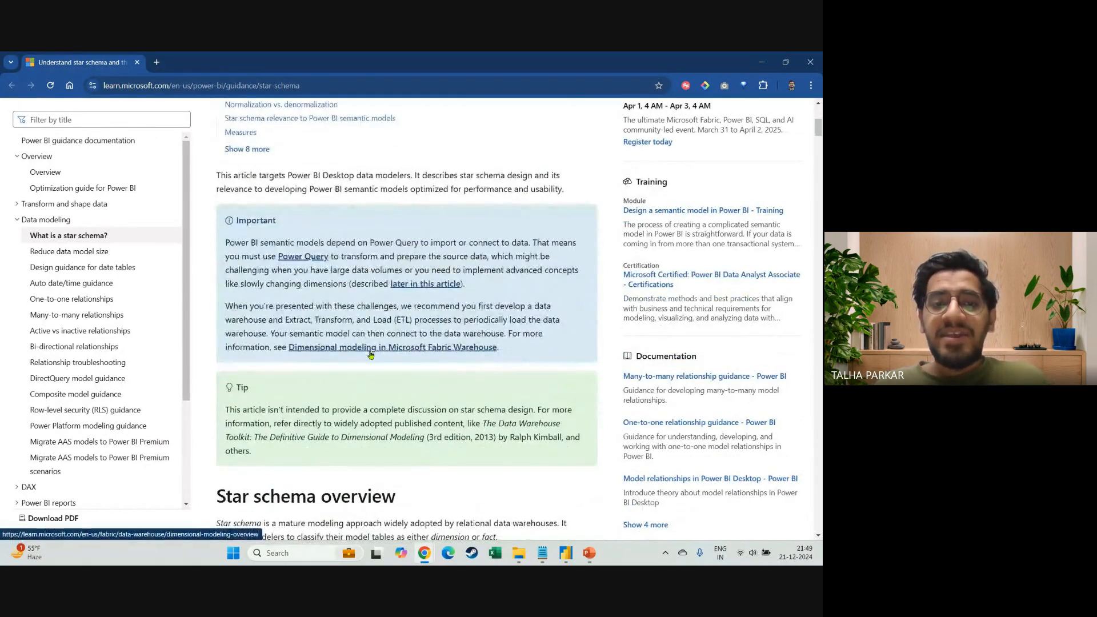
scroll(369, 351, "down", 6)
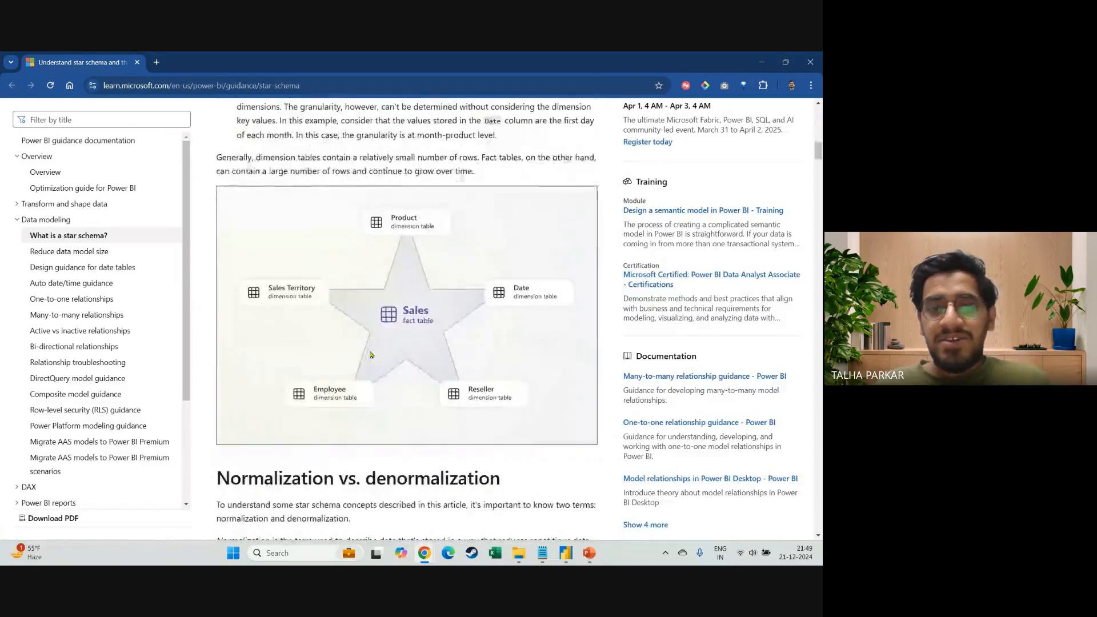
scroll(371, 355, "up", 3)
scroll(370, 354, "up", 1)
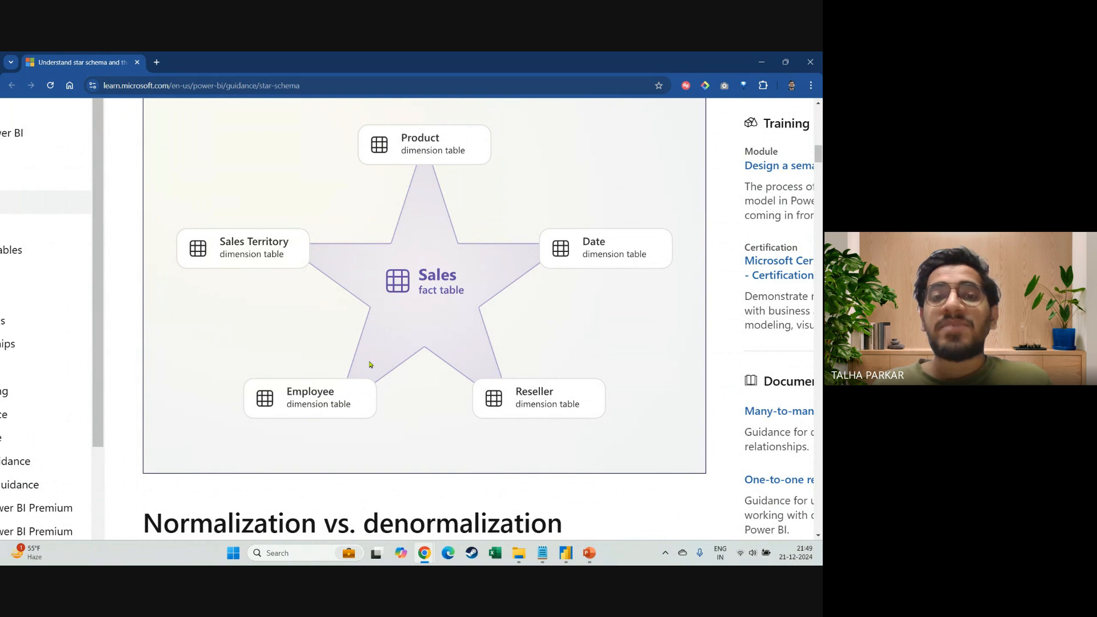
scroll(388, 295, "down", 3)
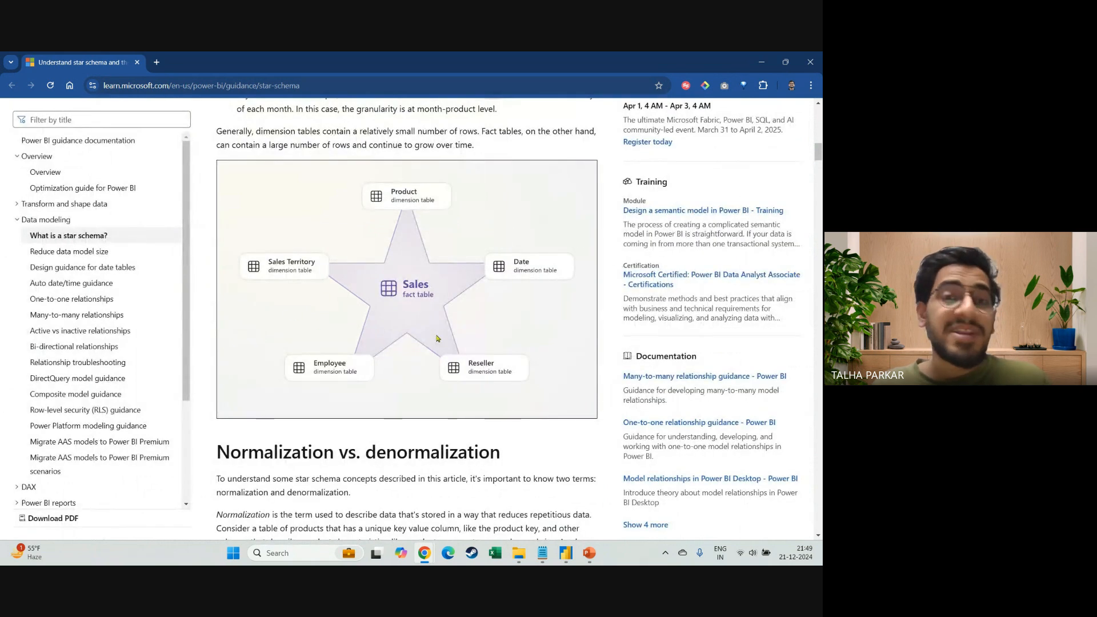
scroll(381, 303, "up", 3)
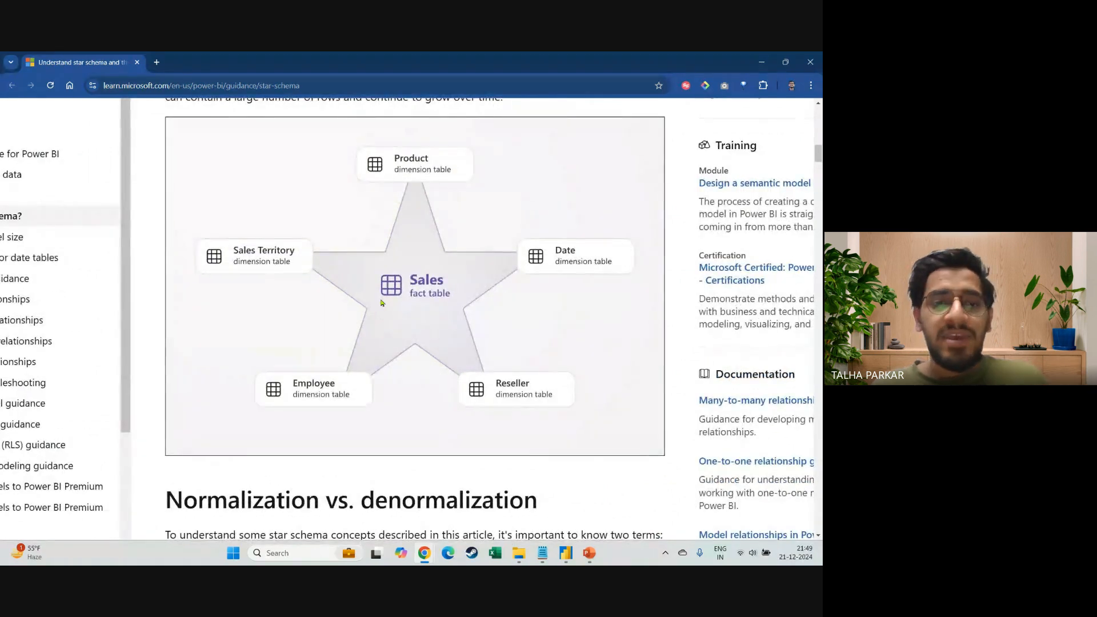
Compare the normalized and denormalized table examples in the article, focusing on the ProductKey and product-related columns
scroll(382, 303, "down", 4)
scroll(381, 303, "down", 6)
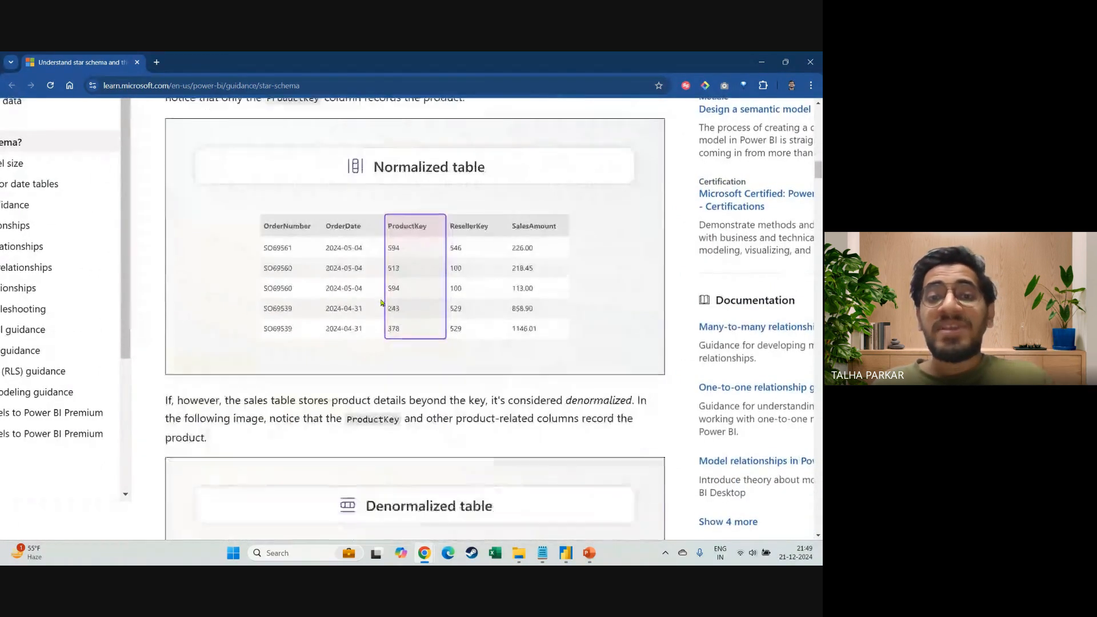
scroll(382, 303, "down", 3)
scroll(382, 303, "up", 6)
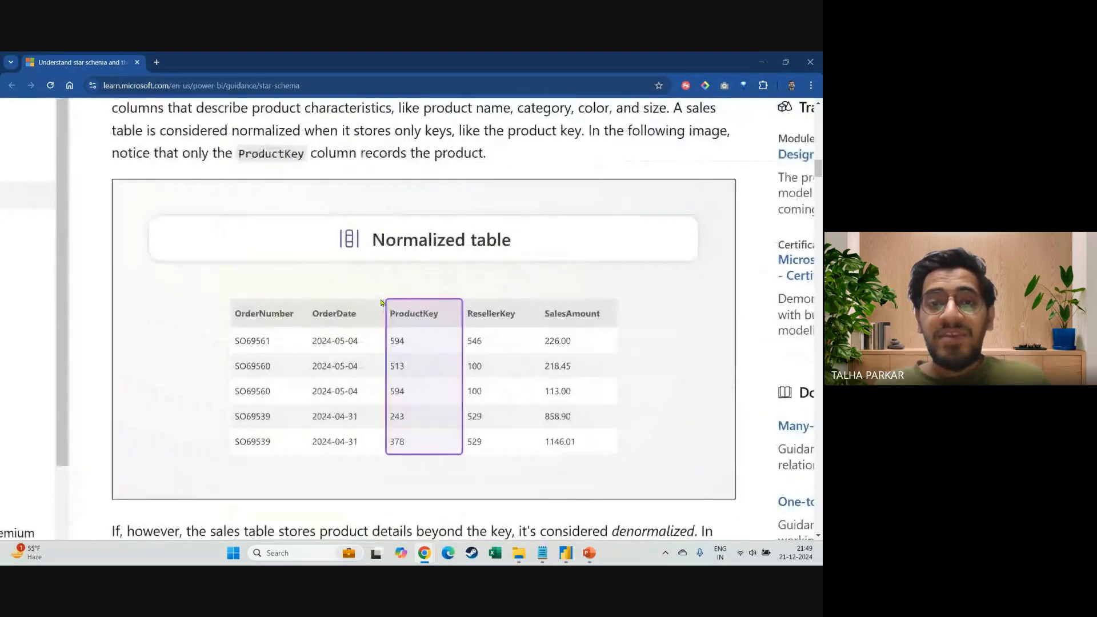
scroll(439, 364, "down", 1)
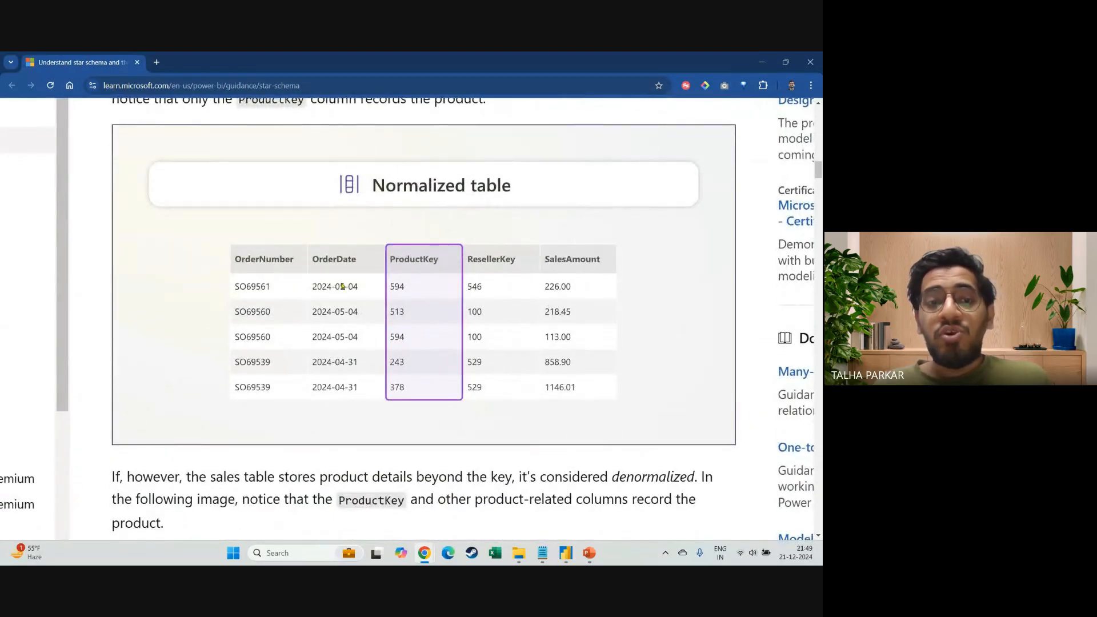
scroll(342, 286, "down", 1)
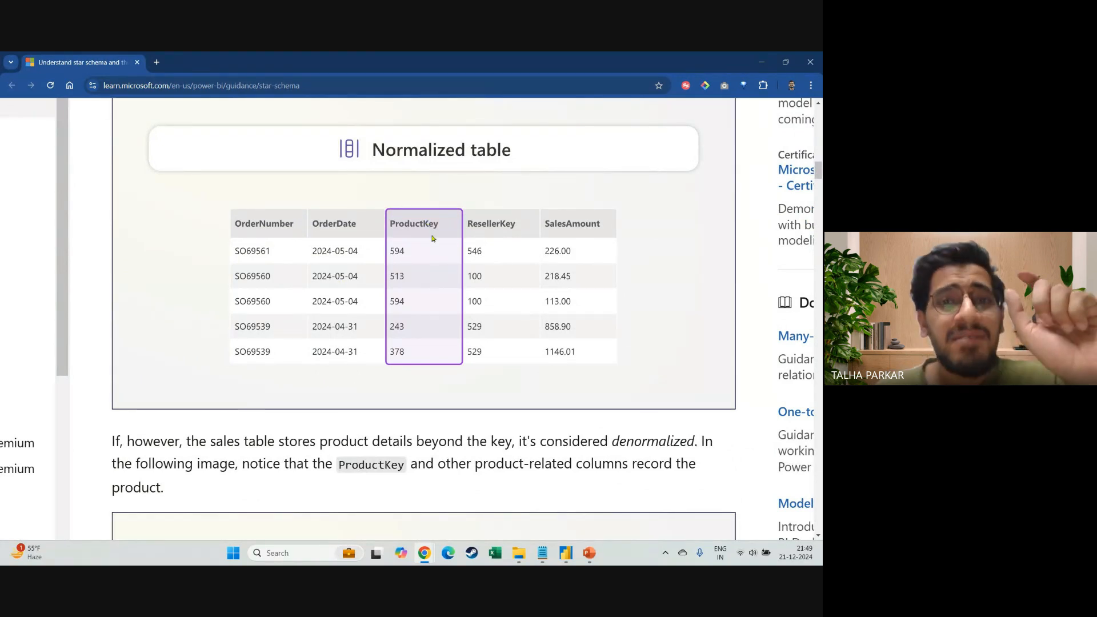
scroll(433, 238, "down", 3)
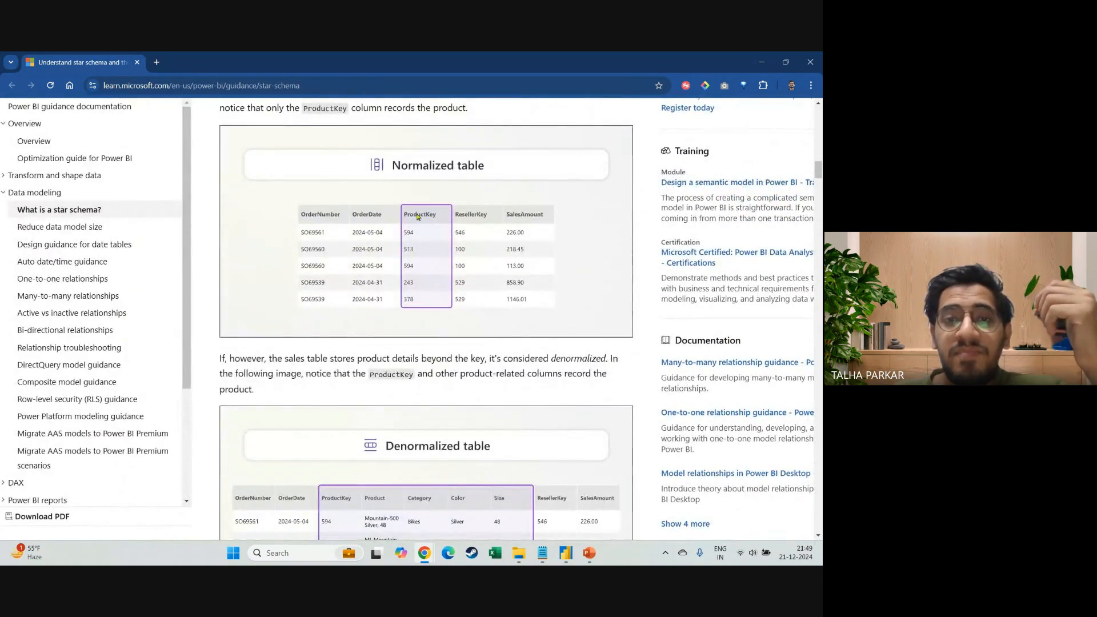
scroll(416, 210, "up", 2)
scroll(416, 211, "down", 4)
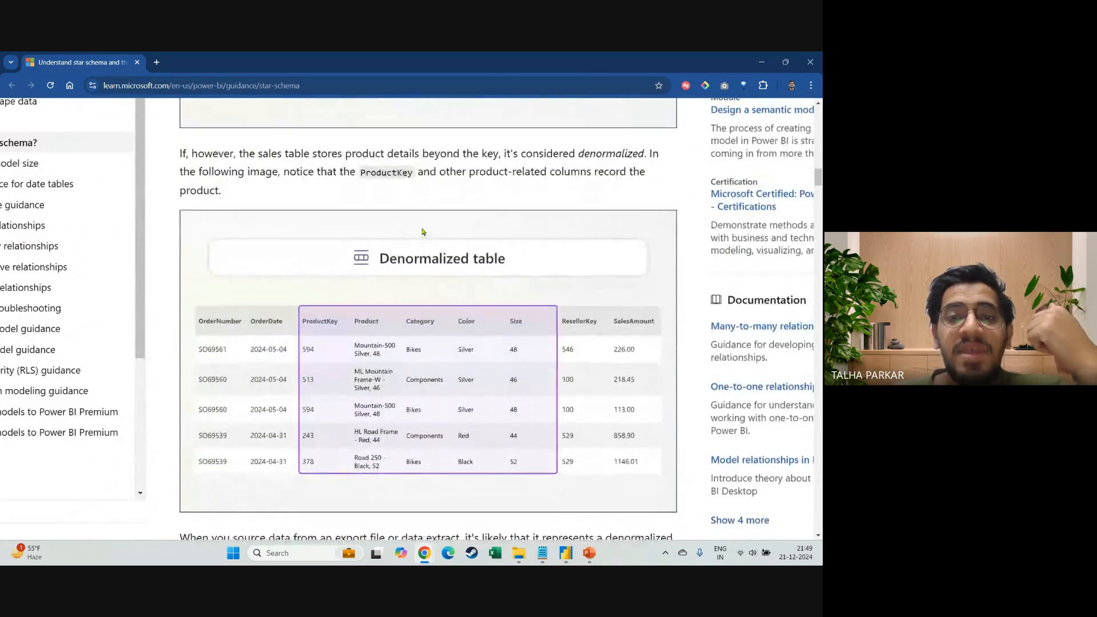
scroll(365, 339, "up", 3)
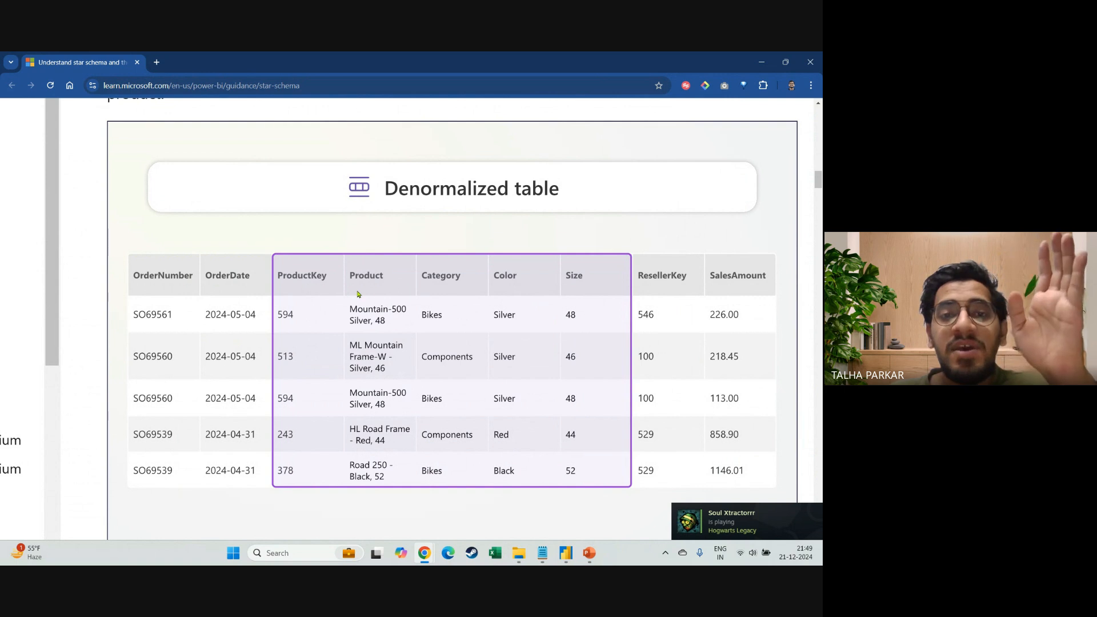
scroll(359, 294, "up", 1)
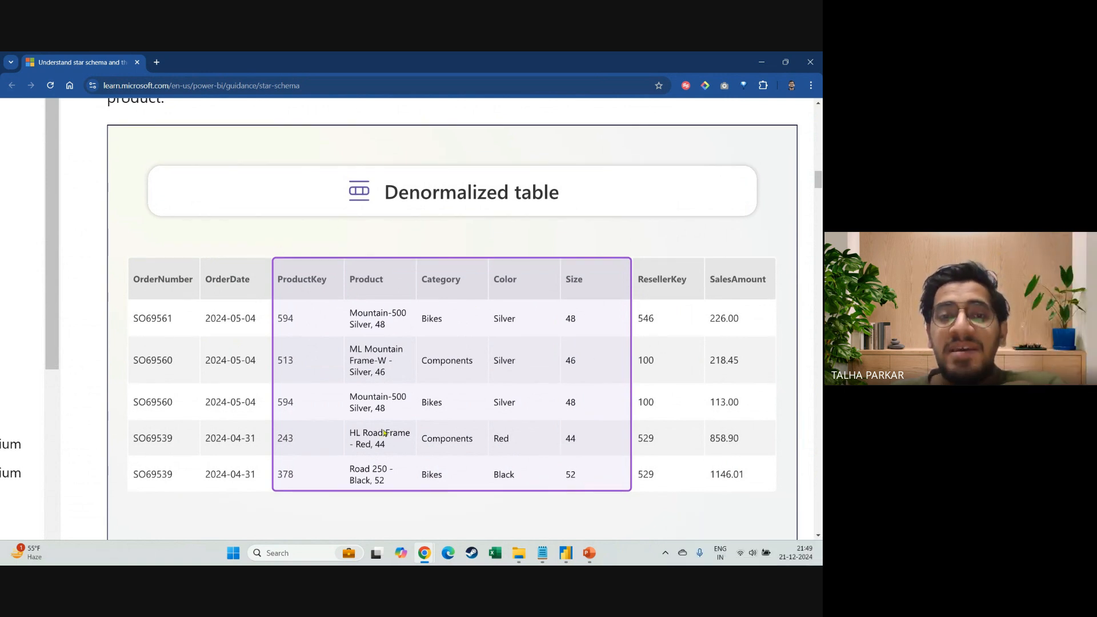
scroll(384, 433, "up", 6)
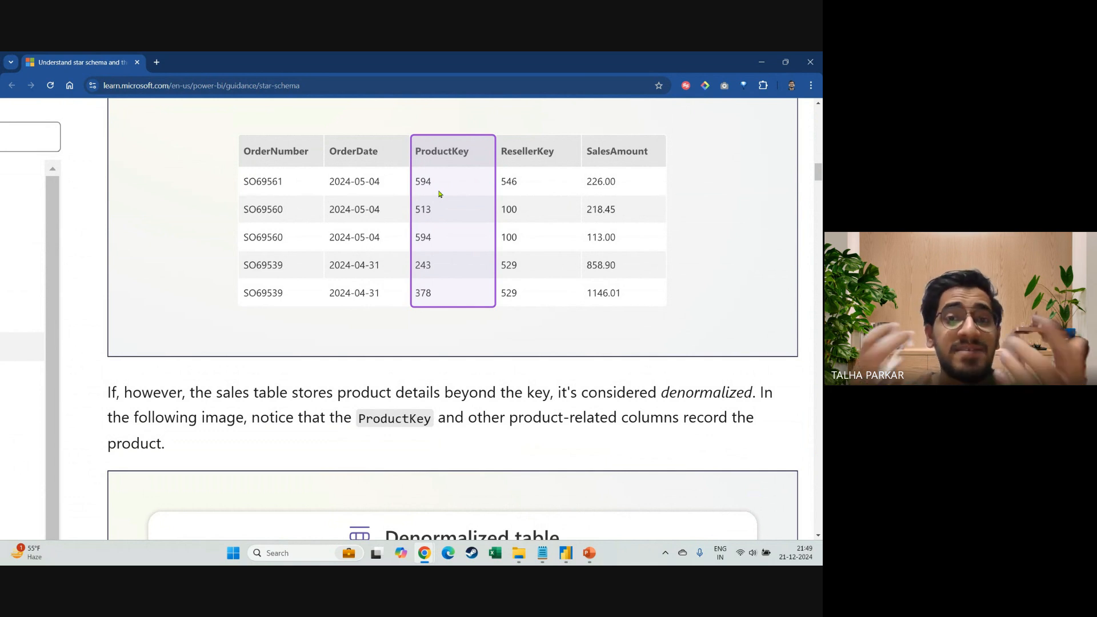
scroll(440, 194, "down", 3)
Examine the one-to-many star diagram, the list of star schema design concepts and the Measures section of the article
scroll(439, 194, "down", 8)
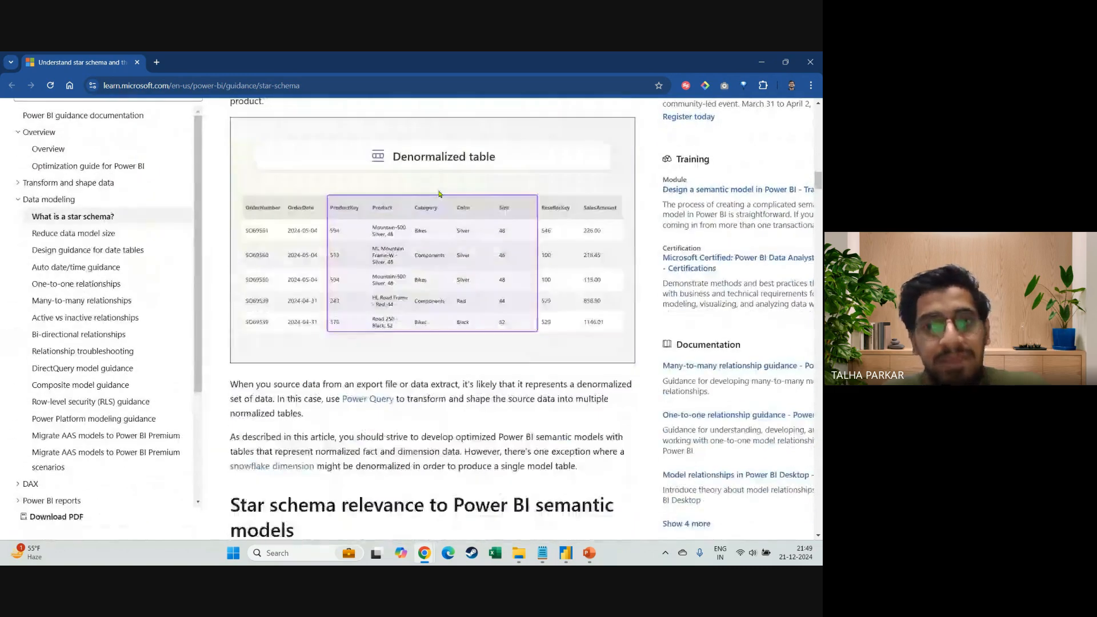
scroll(440, 194, "down", 7)
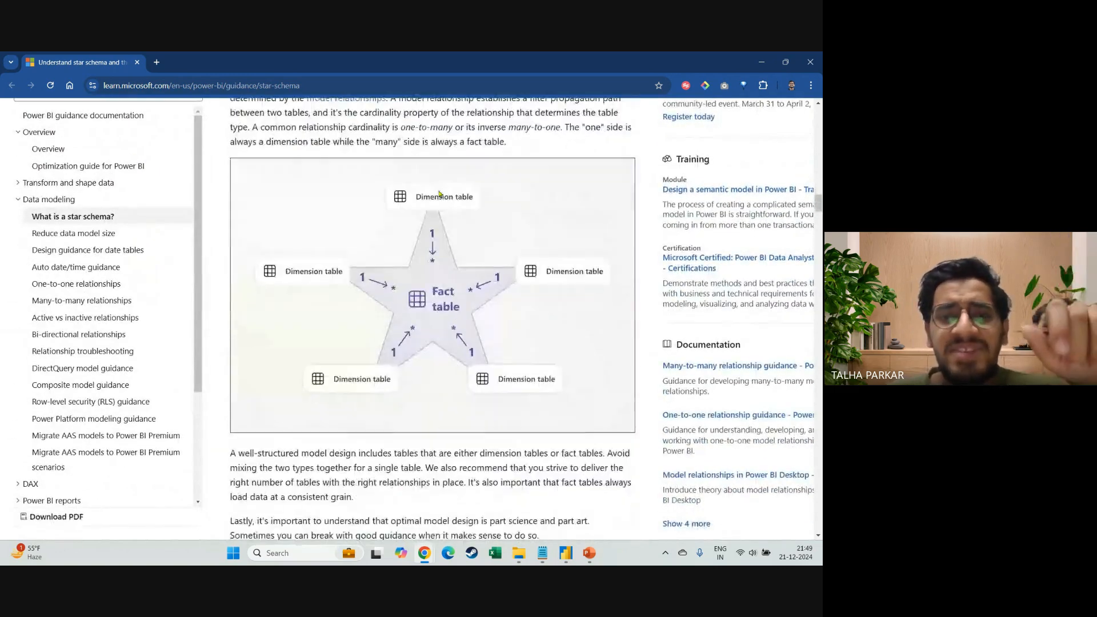
scroll(440, 195, "up", 1)
scroll(440, 195, "down", 6)
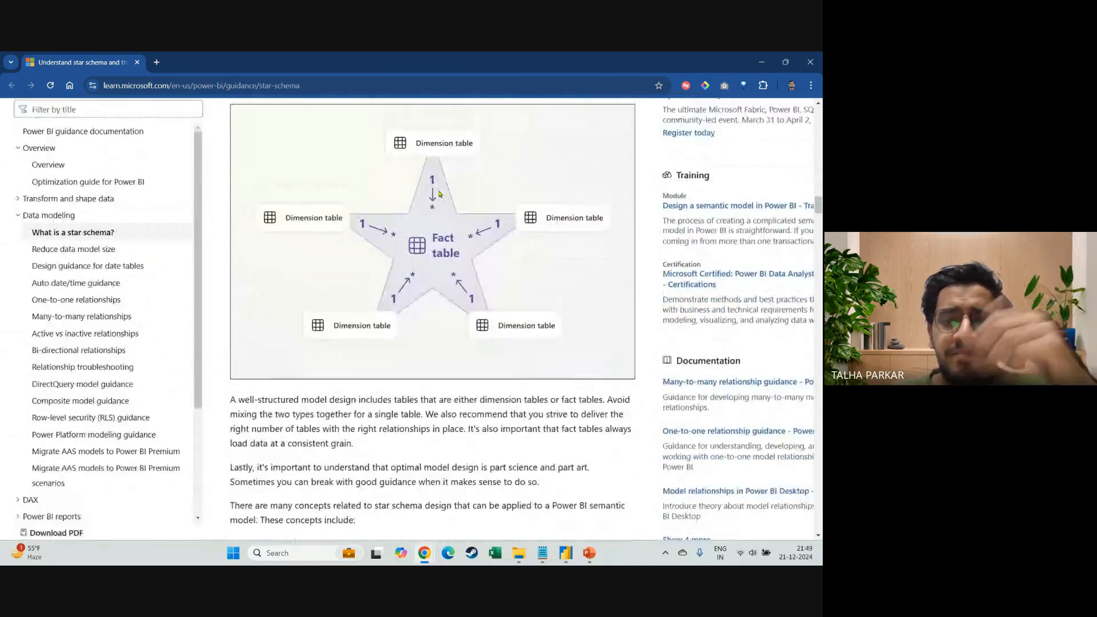
scroll(440, 195, "down", 1)
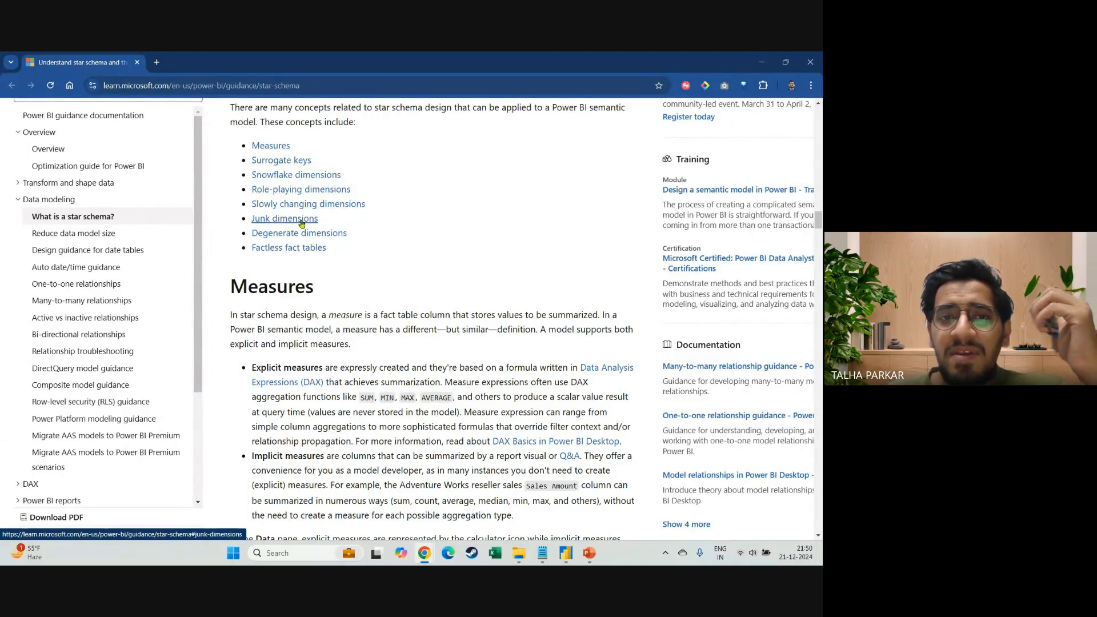
scroll(386, 227, "down", 1)
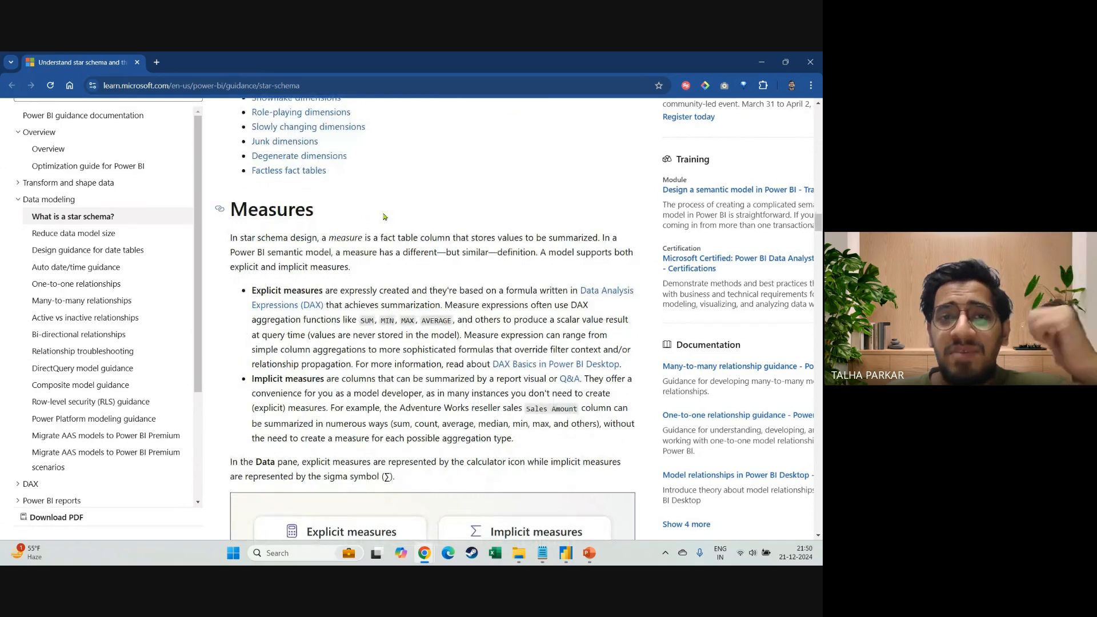
Examine the explicit and implicit measures and Surrogate keys sections of the star schema article, and return to its title and introduction
scroll(385, 216, "down", 3)
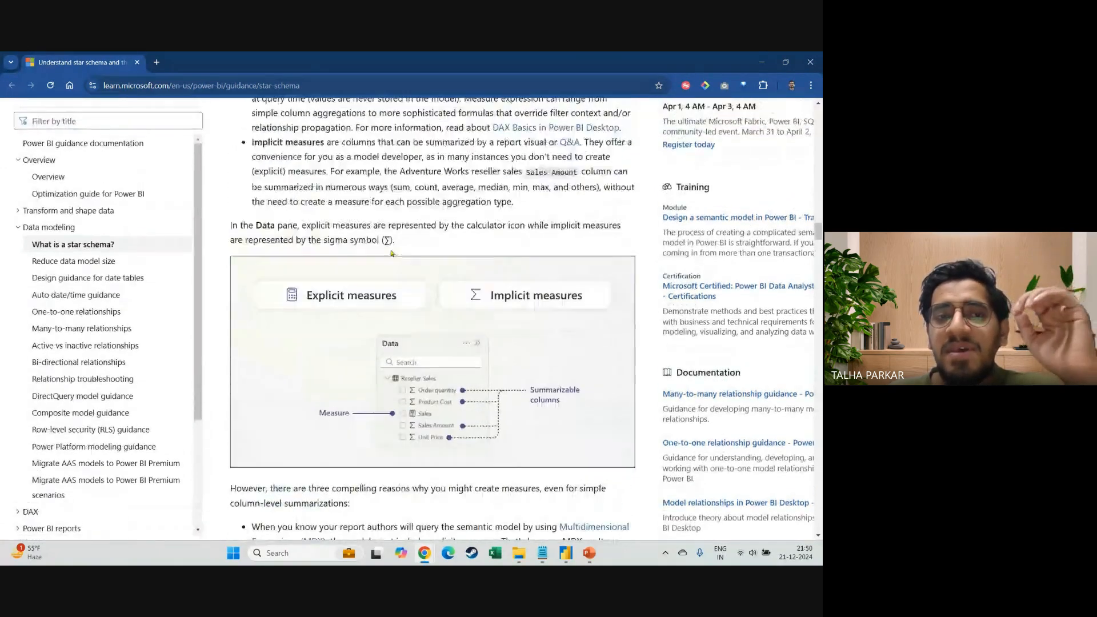
scroll(390, 249, "up", 2)
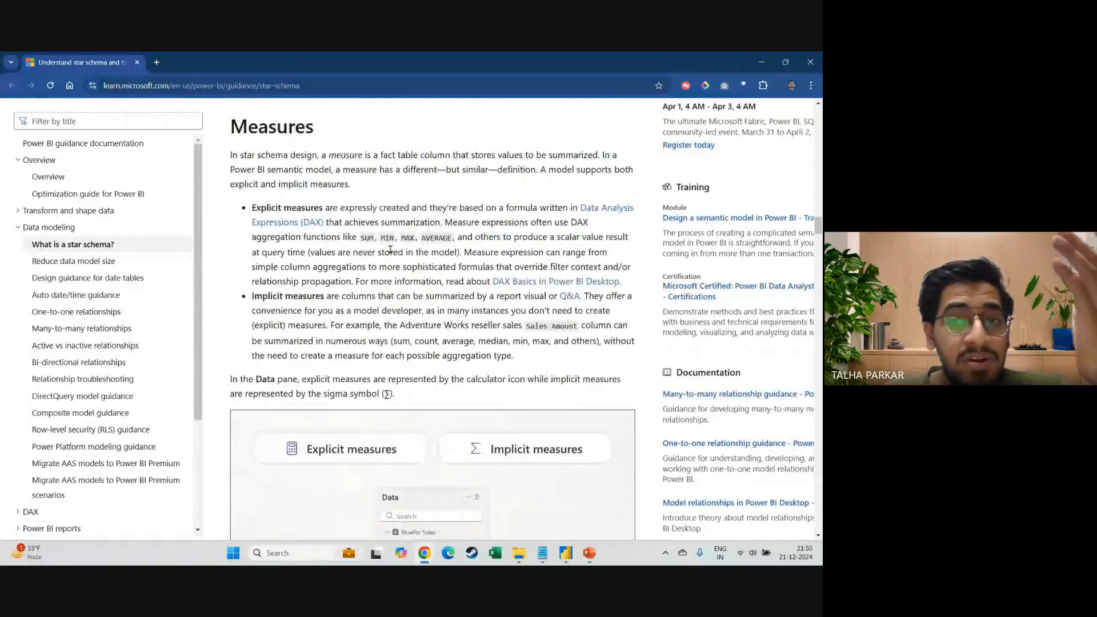
scroll(428, 298, "down", 10)
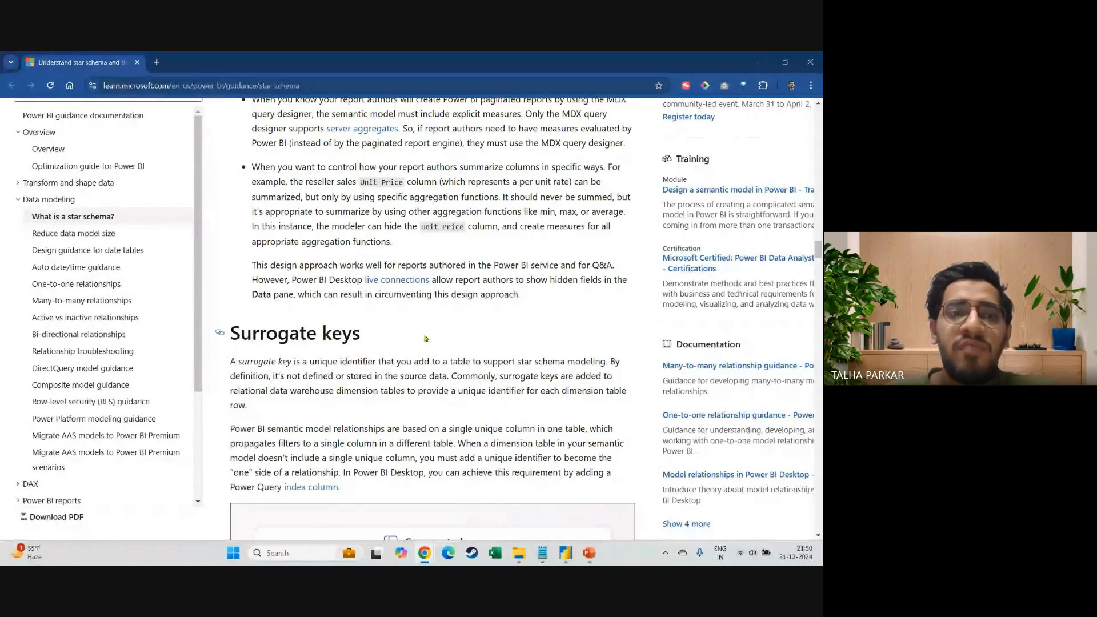
scroll(426, 339, "up", 12)
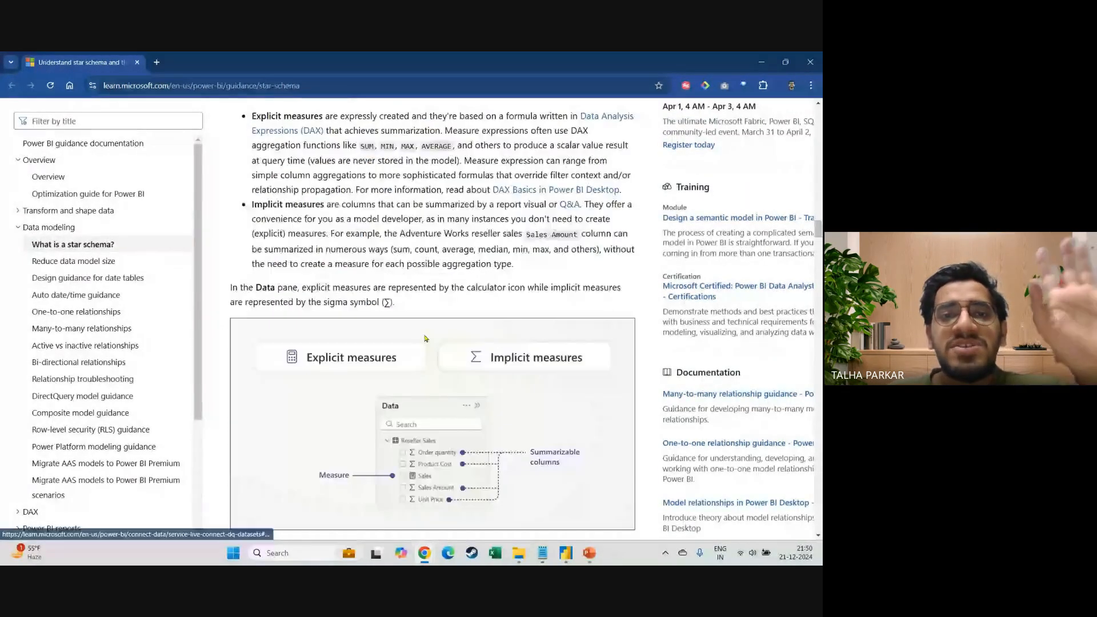
scroll(424, 334, "up", 10)
triple_click(424, 334)
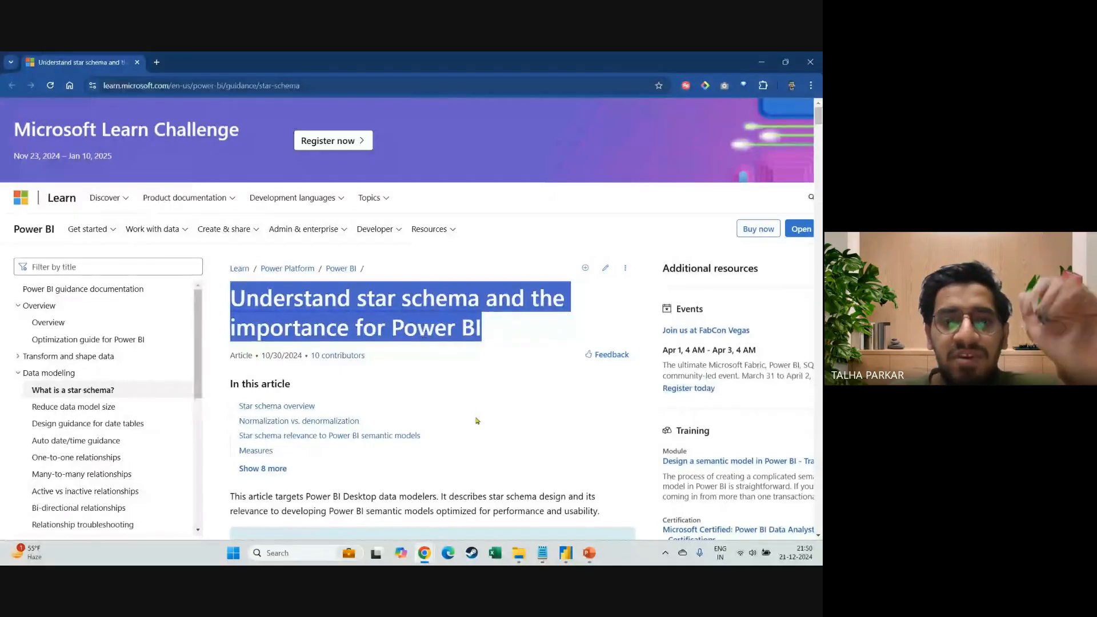
scroll(471, 408, "down", 3)
left_click(459, 289)
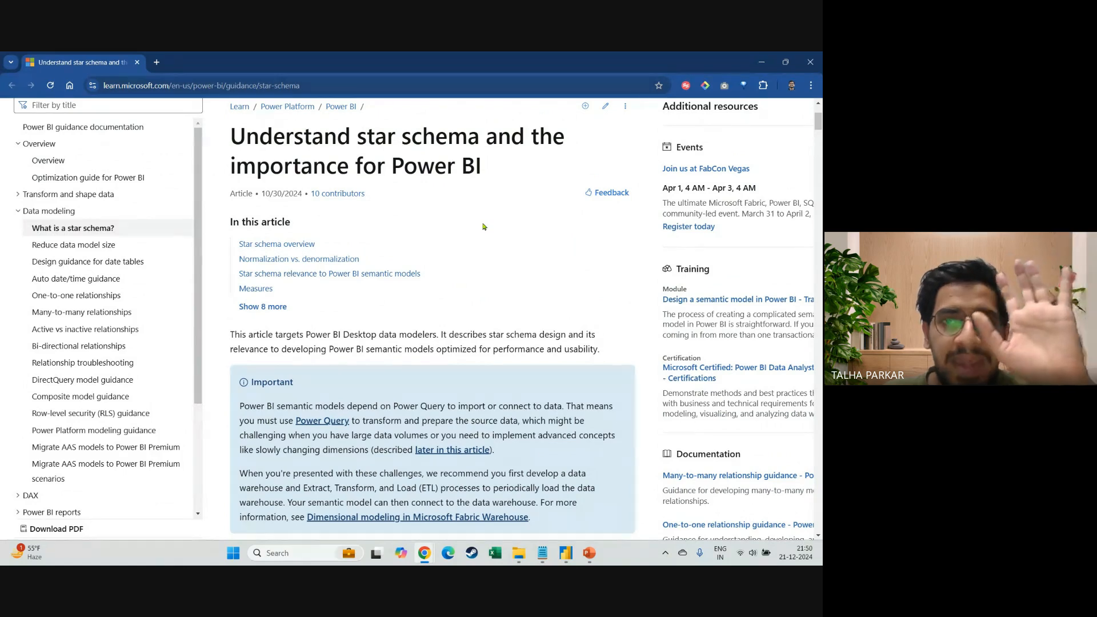
Switch to PowerPoint, present the Fact vs Dim criteria table slide, and turn on the laser pointer
key("alt+Tab")
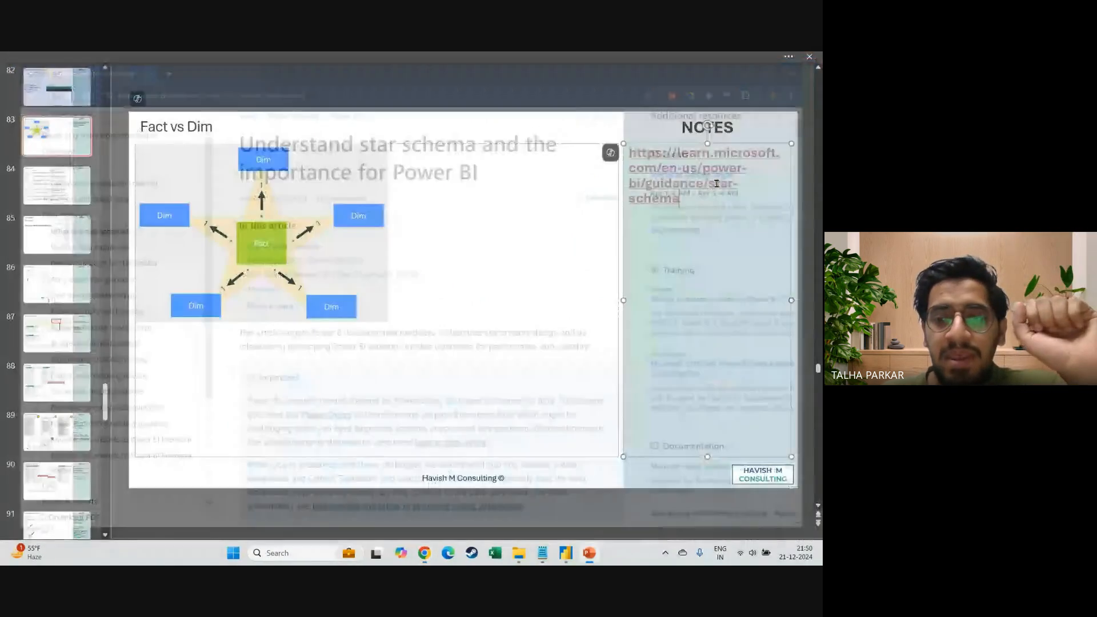
left_click(67, 198)
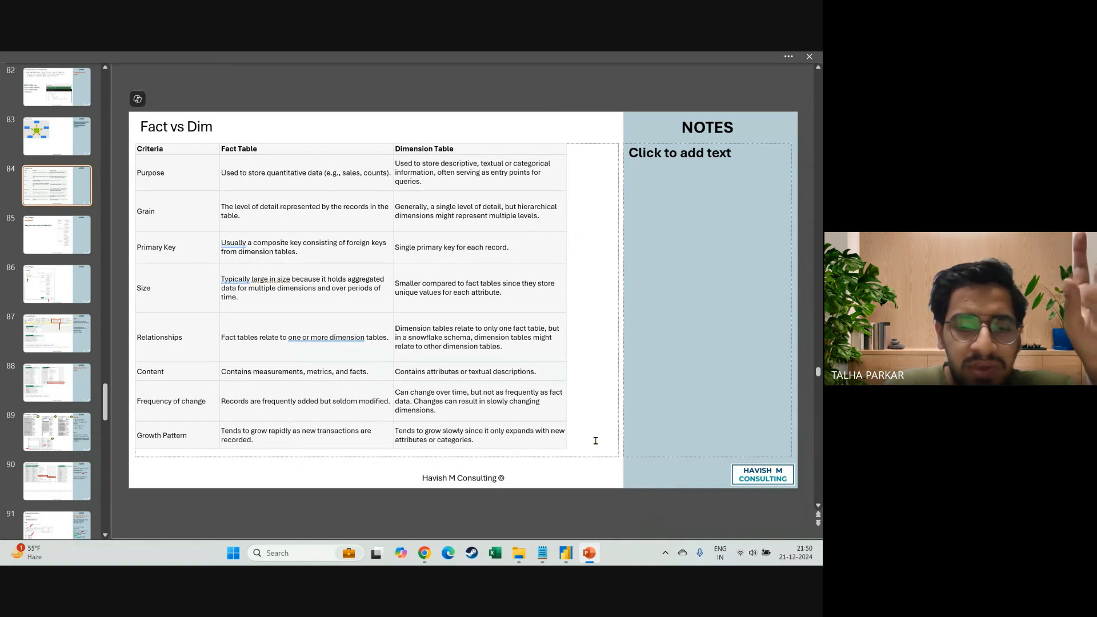
key("shift+F5")
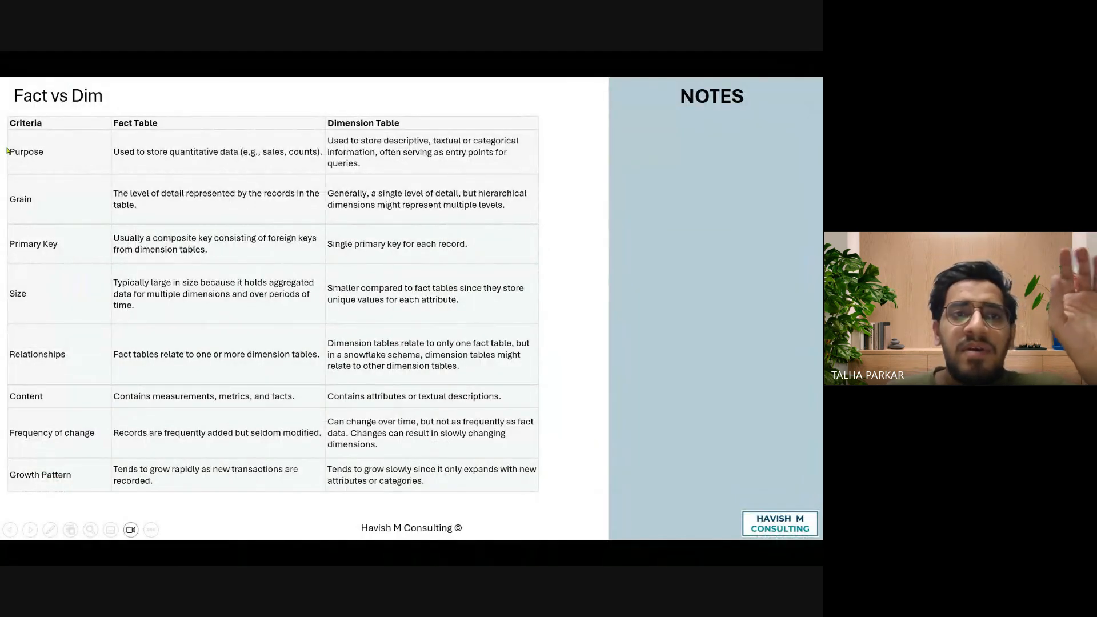
scroll(245, 136, "up", 3)
left_click_drag(223, 149, 338, 170)
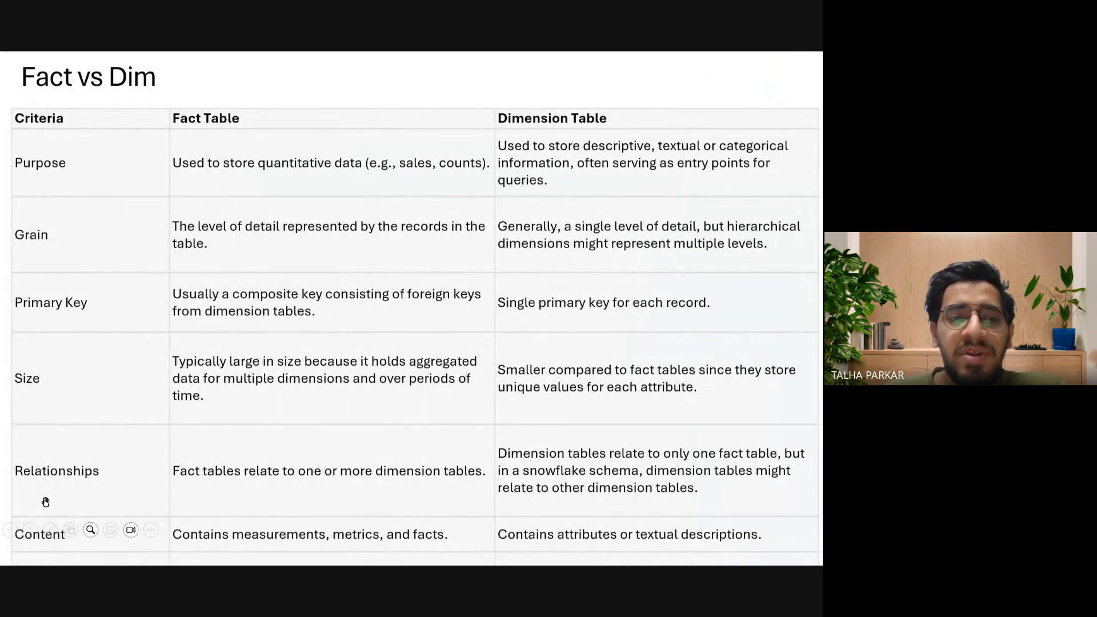
scroll(97, 406, "down", 3)
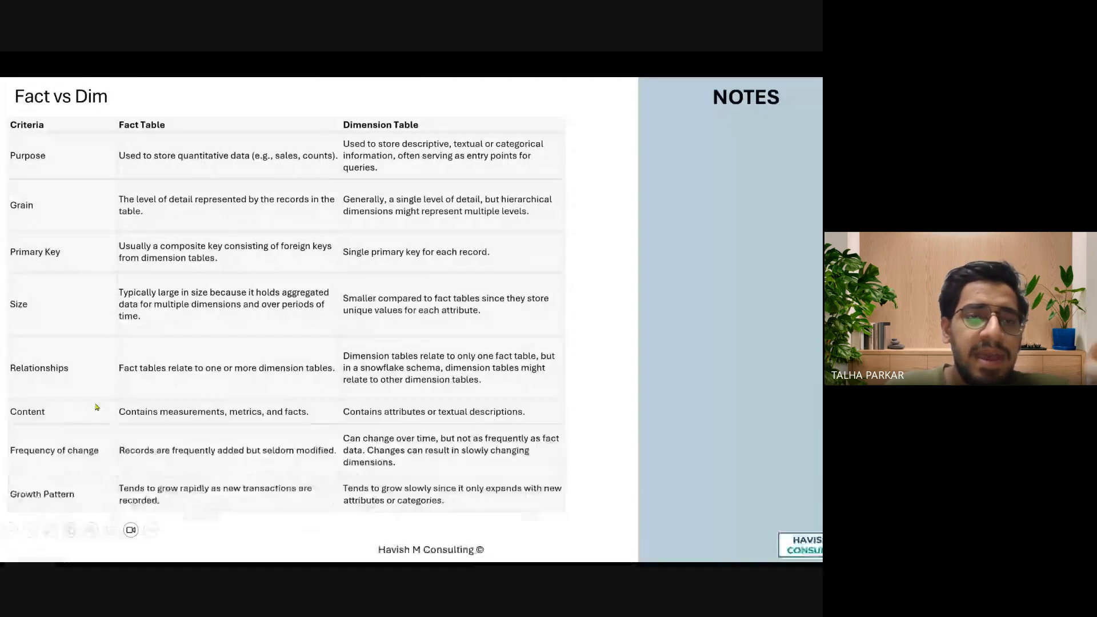
left_click(51, 533)
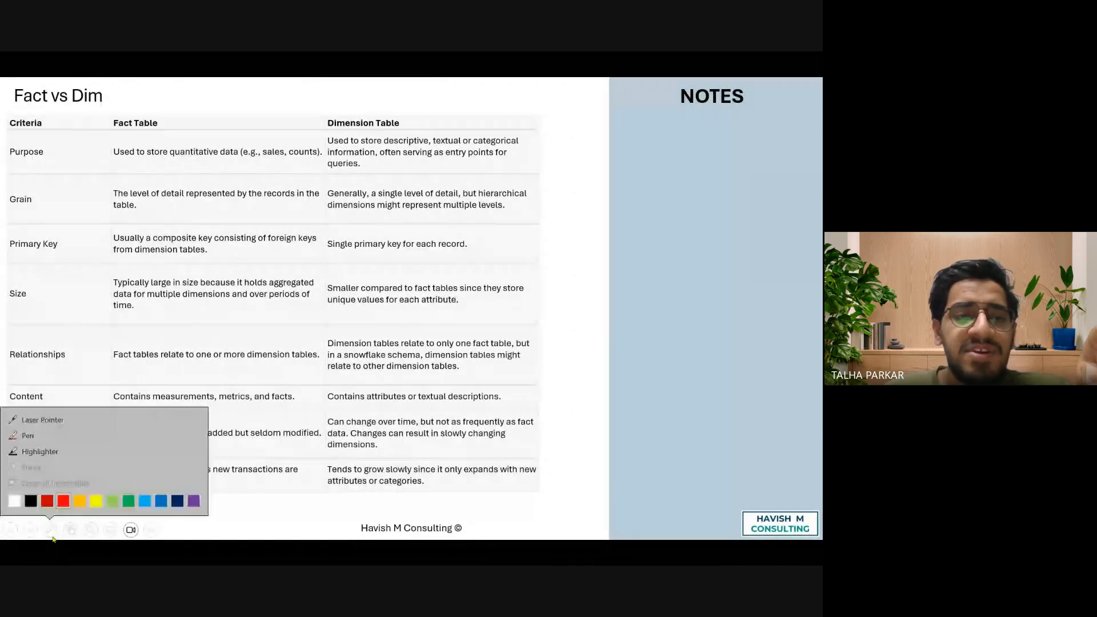
left_click(41, 420)
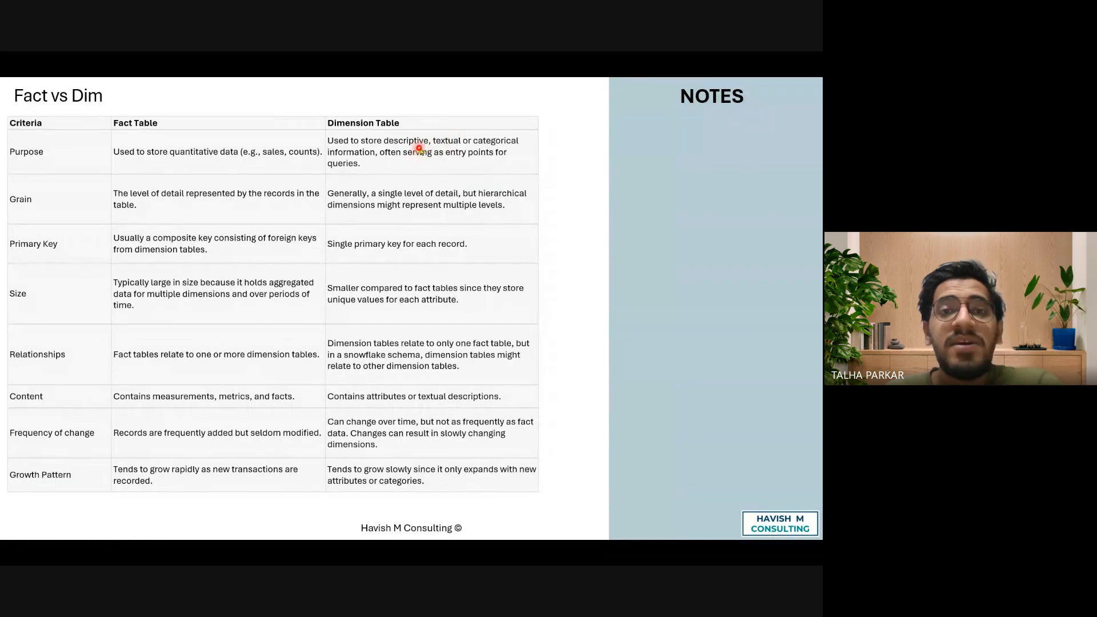
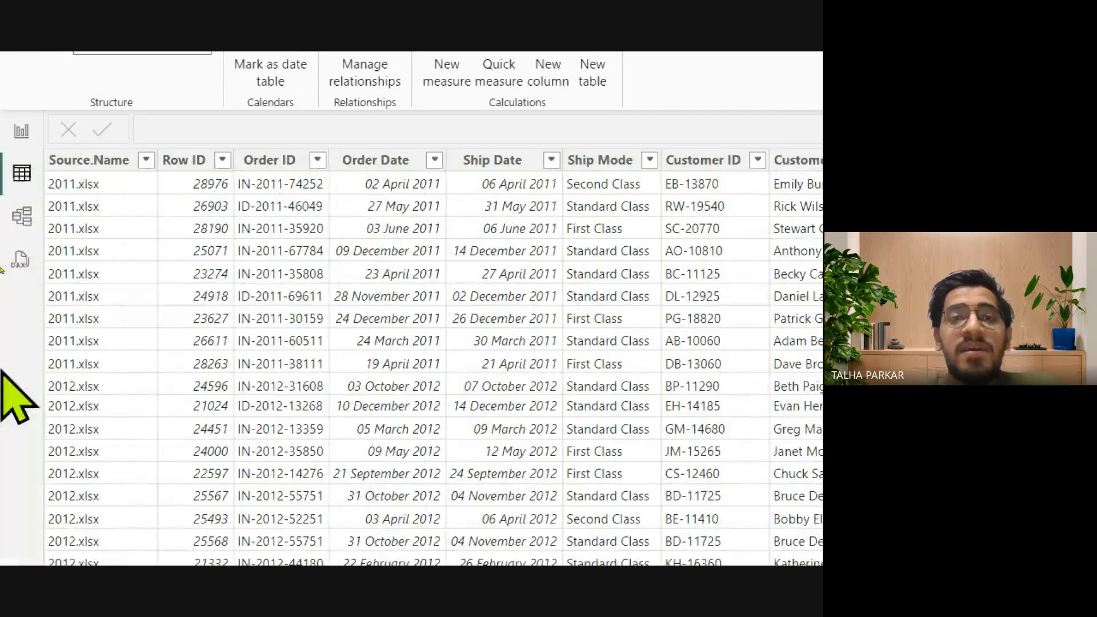
Examine the customer, location, Product ID, Sub-Category and Product Name columns of the sales table in the magnified Power BI table view
scroll(635, 314, "right", 15)
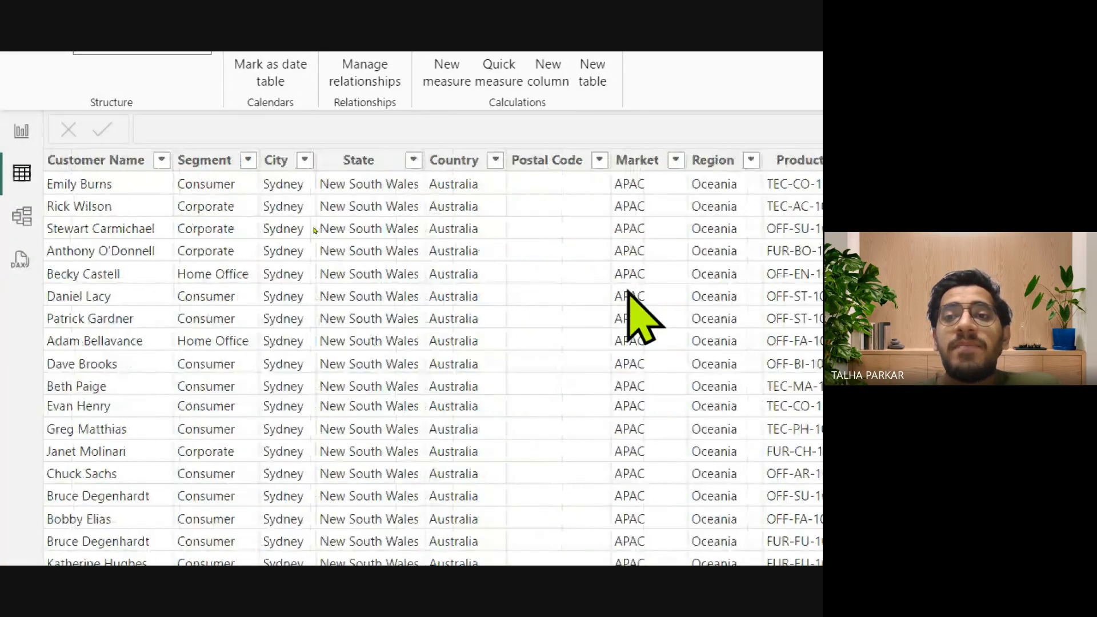
scroll(634, 314, "left", 4)
scroll(634, 314, "right", 1)
scroll(635, 315, "right", 8)
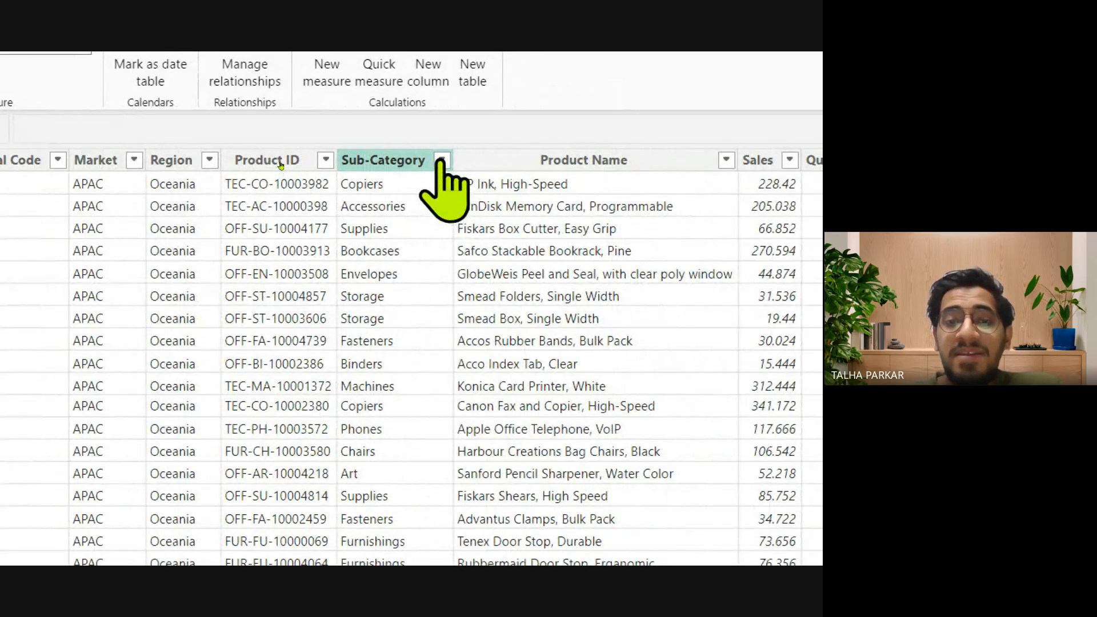
scroll(407, 451, "down", 2)
scroll(407, 451, "down", 3)
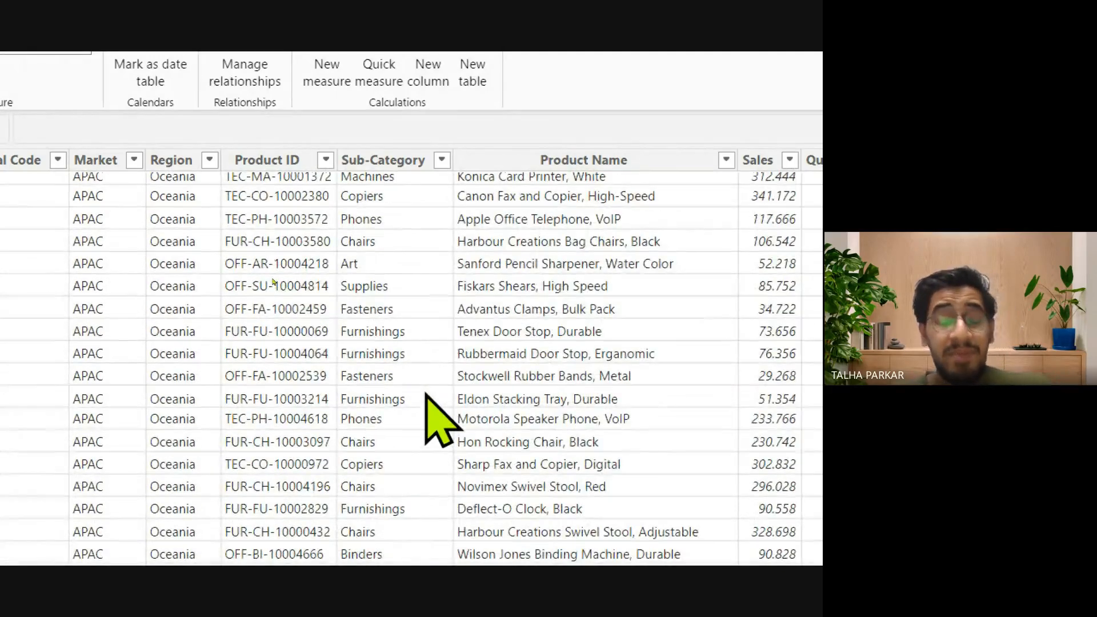
scroll(426, 394, "down", 2)
scroll(426, 394, "down", 1)
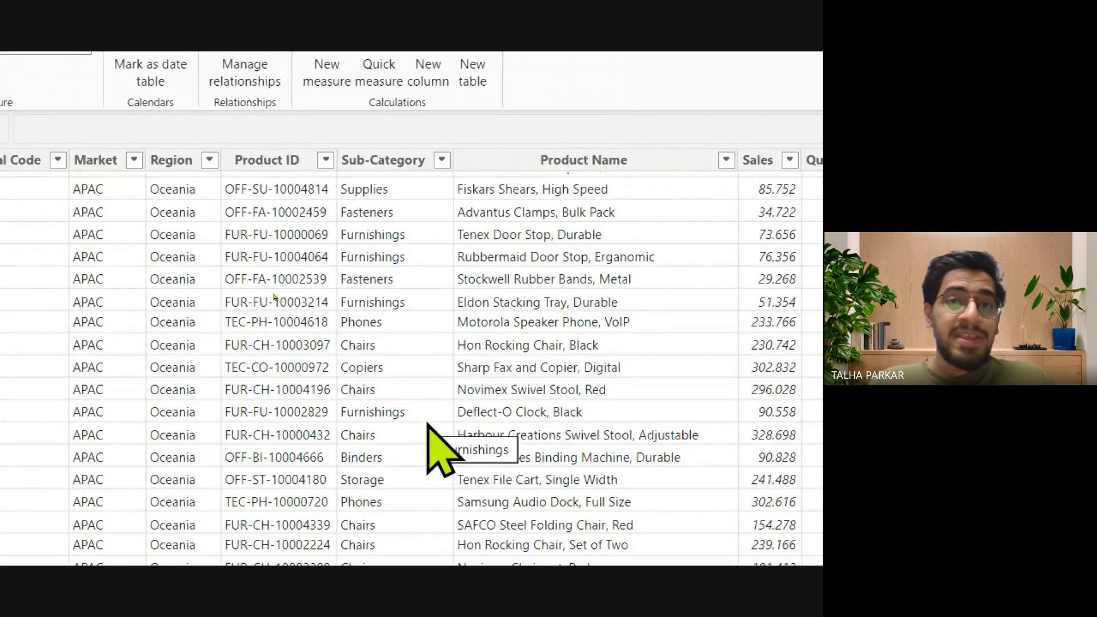
key("super+Escape")
Switch back to PowerPoint and present the Fact vs Dim table zoomed in on the Primary Key, Size and Relationships rows
key("alt+Tab")
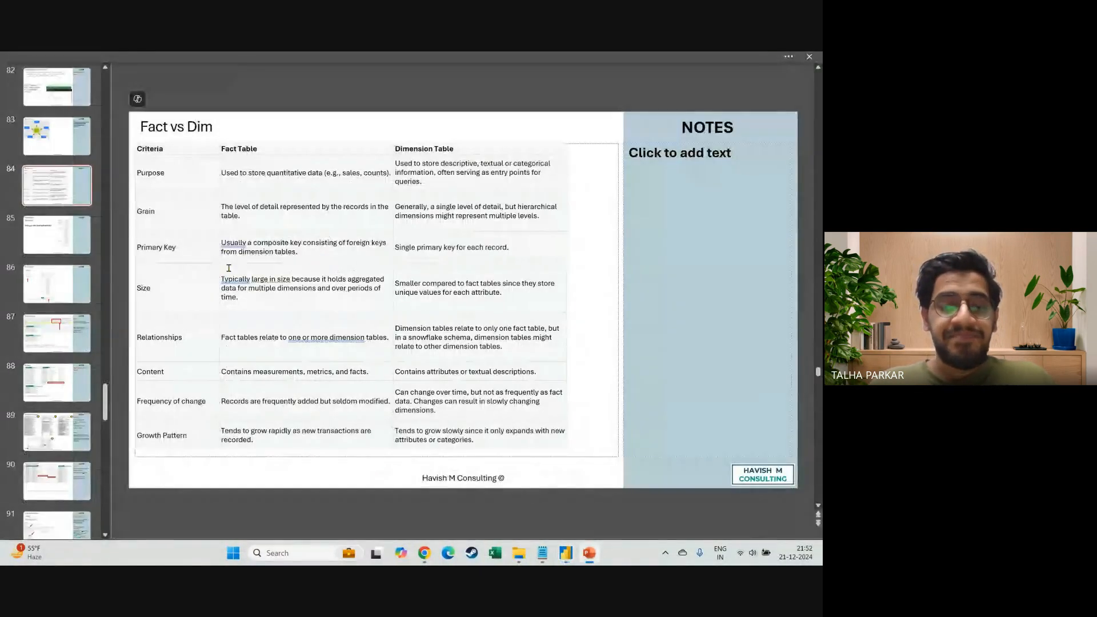
key("shift+F5")
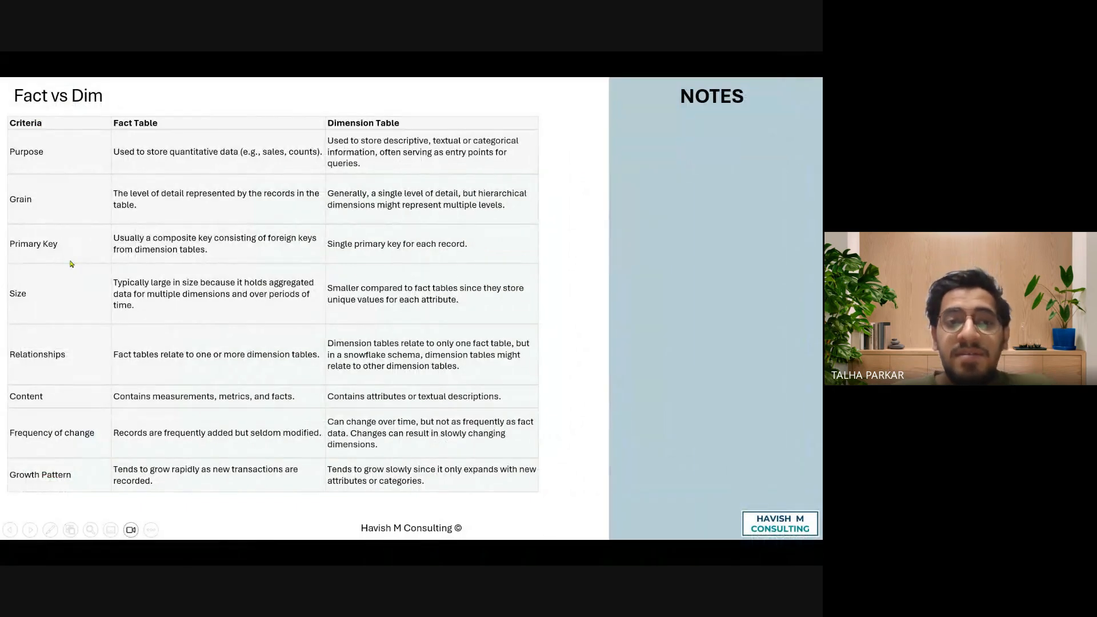
scroll(139, 315, "up", 2)
left_click_drag(142, 297, 306, 250)
scroll(171, 273, "up", 1)
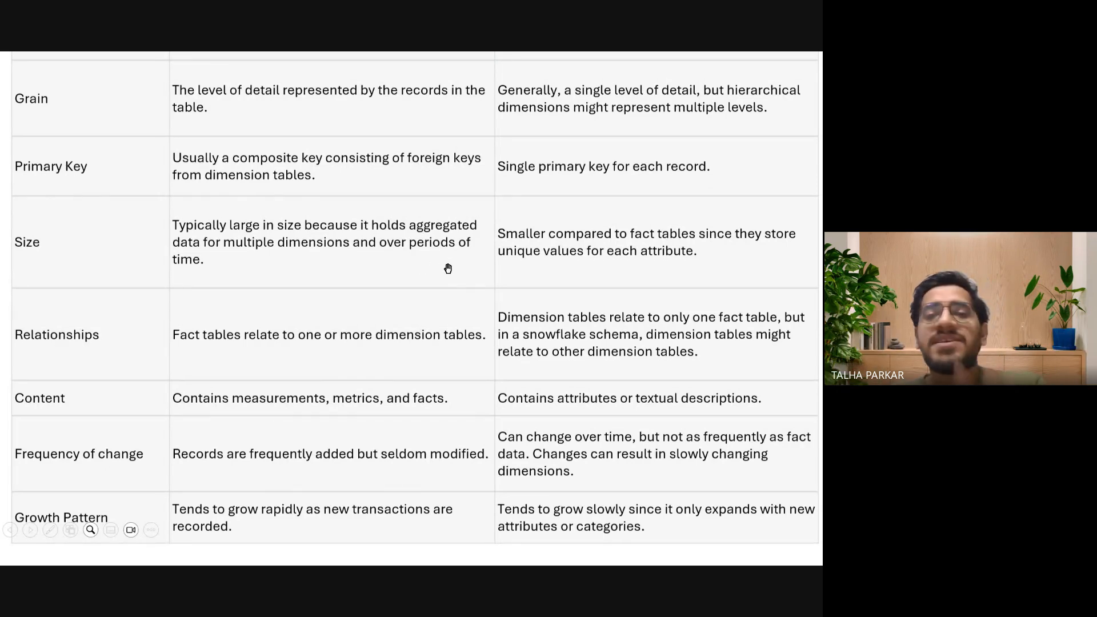
left_click_drag(427, 269, 465, 245)
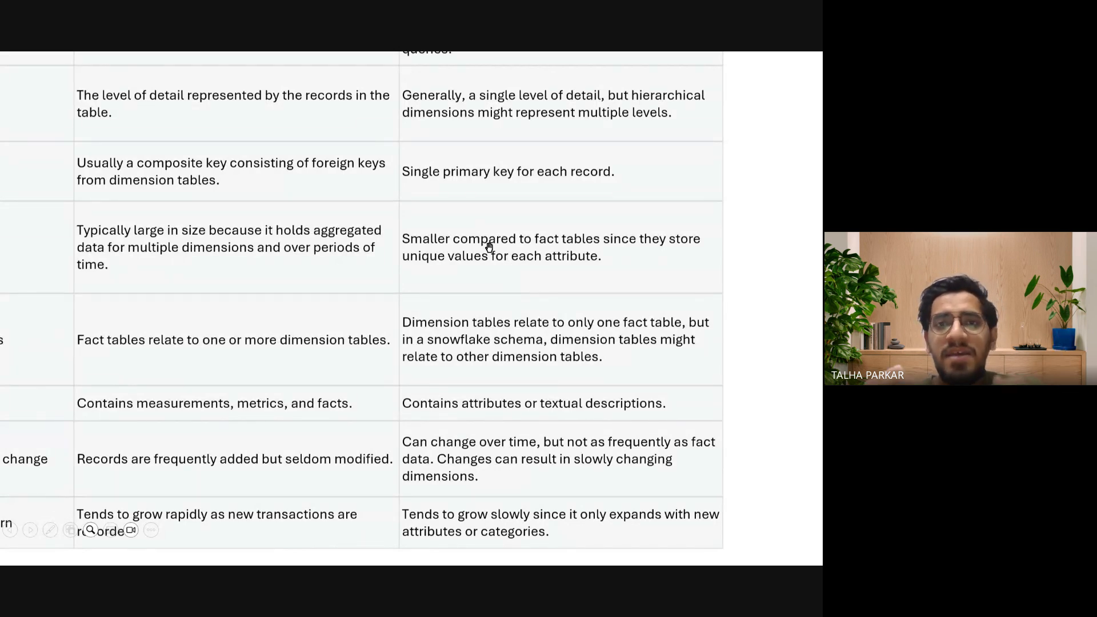
key("Escape")
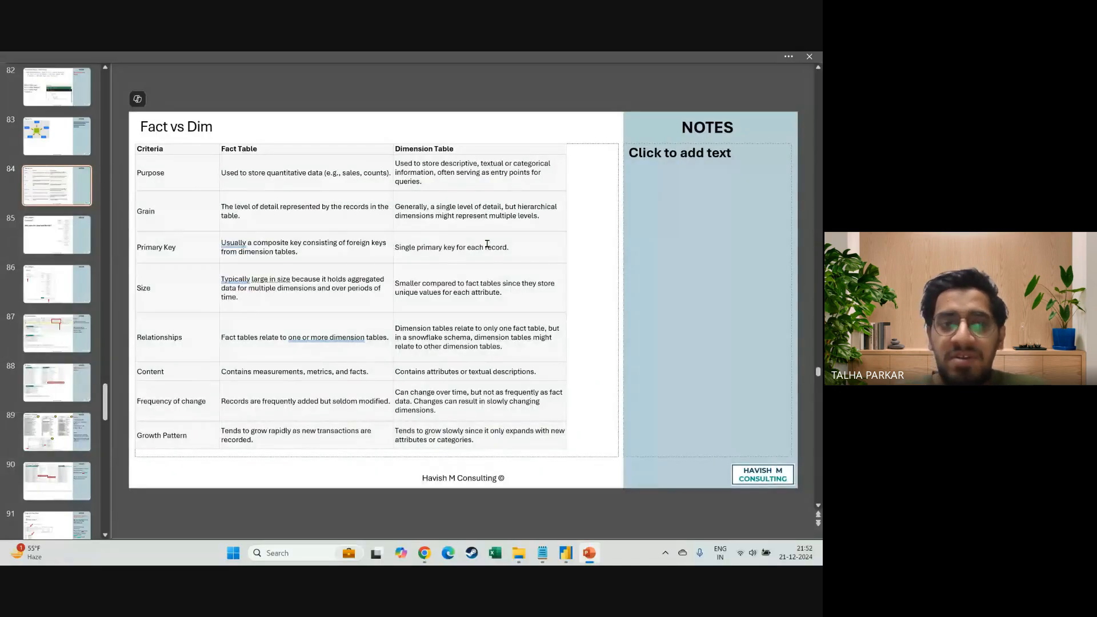
Switch to Power BI, select the Customer ID column in Fact_Sales, and check the model diagram before returning to the table data
key("alt+Tab")
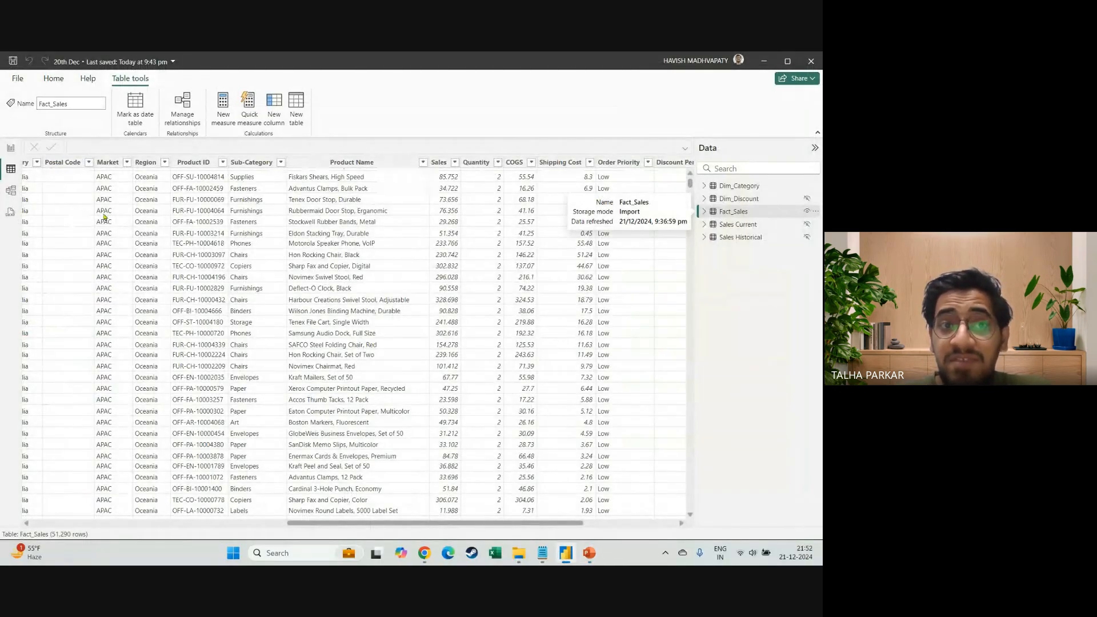
scroll(104, 216, "left", 10)
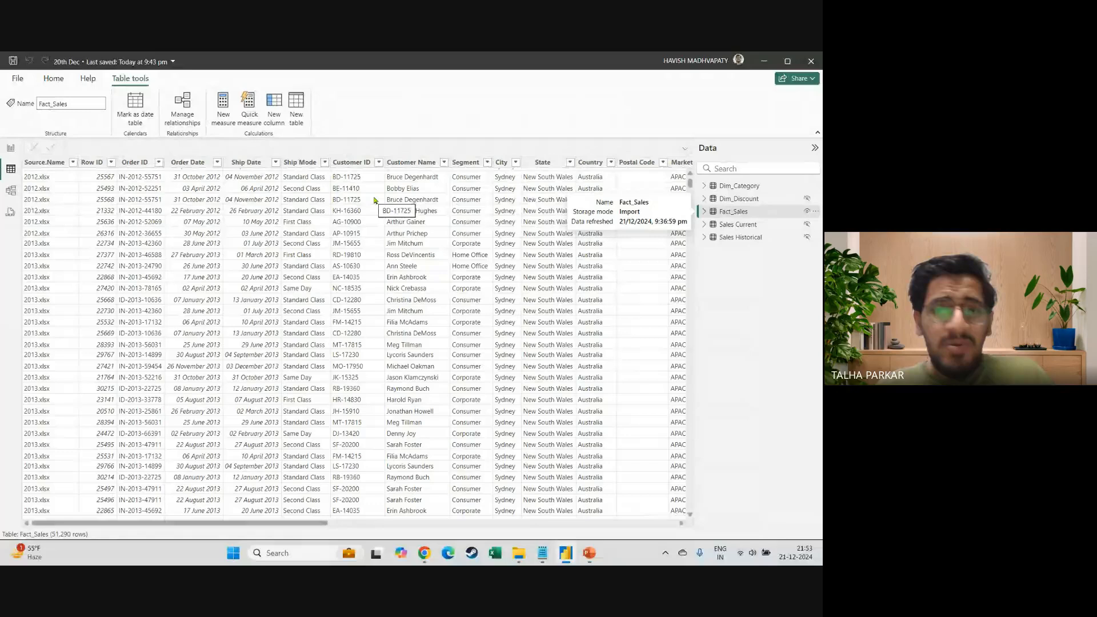
left_click(368, 268)
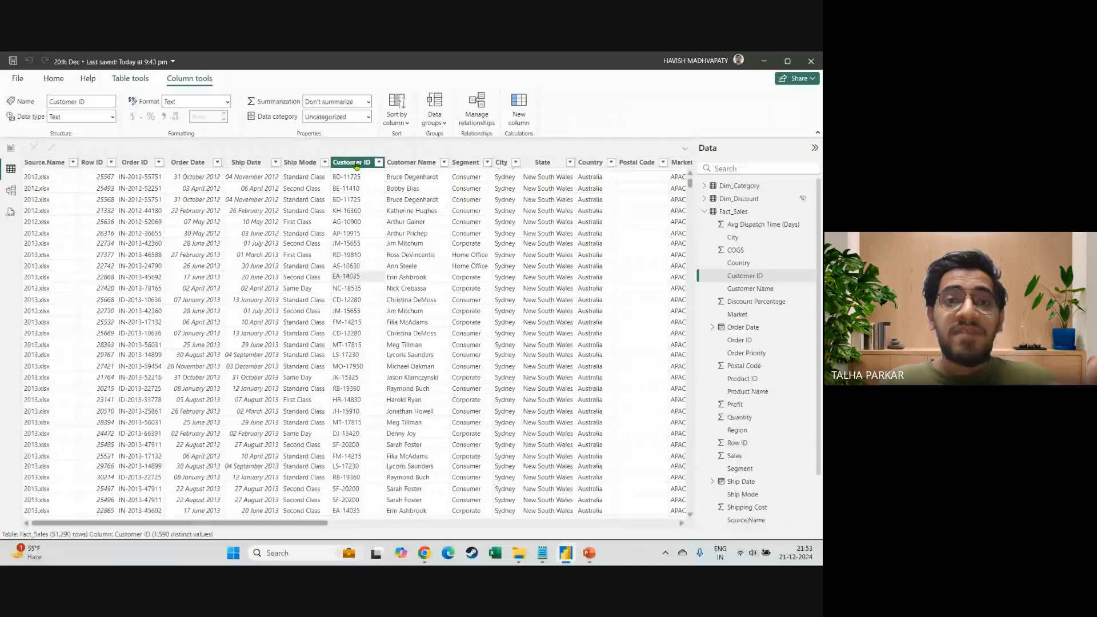
scroll(374, 240, "up", 5)
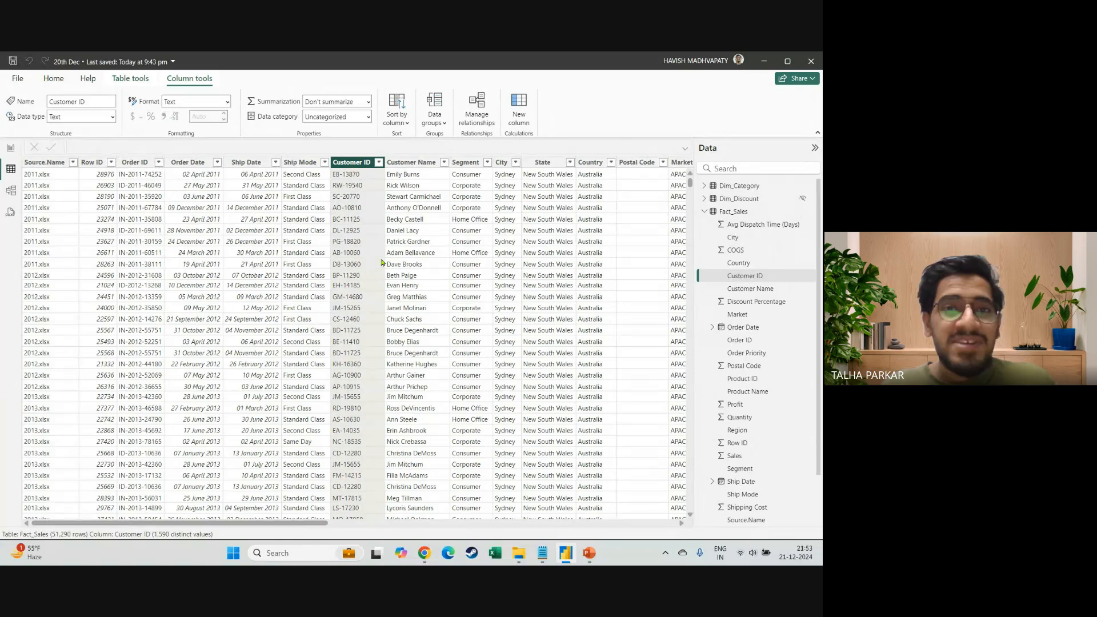
left_click(11, 190)
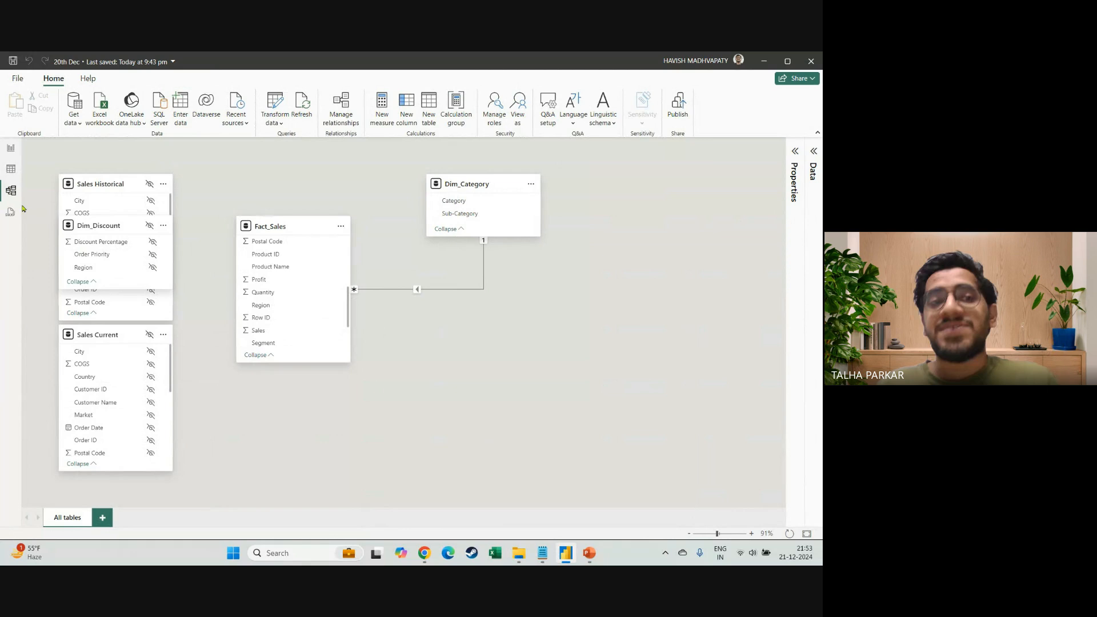
left_click(10, 169)
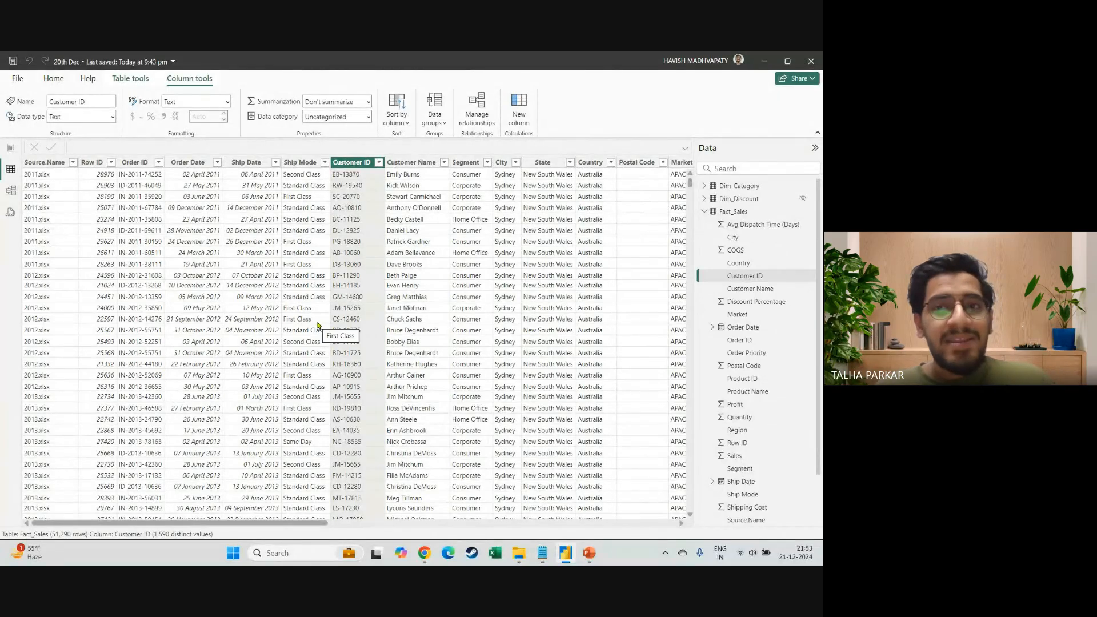
Examine the Fact_Sales columns from Customer ID through Region, Product ID, Sub-Category and Product Name under magnification
scroll(324, 314, "right", 1)
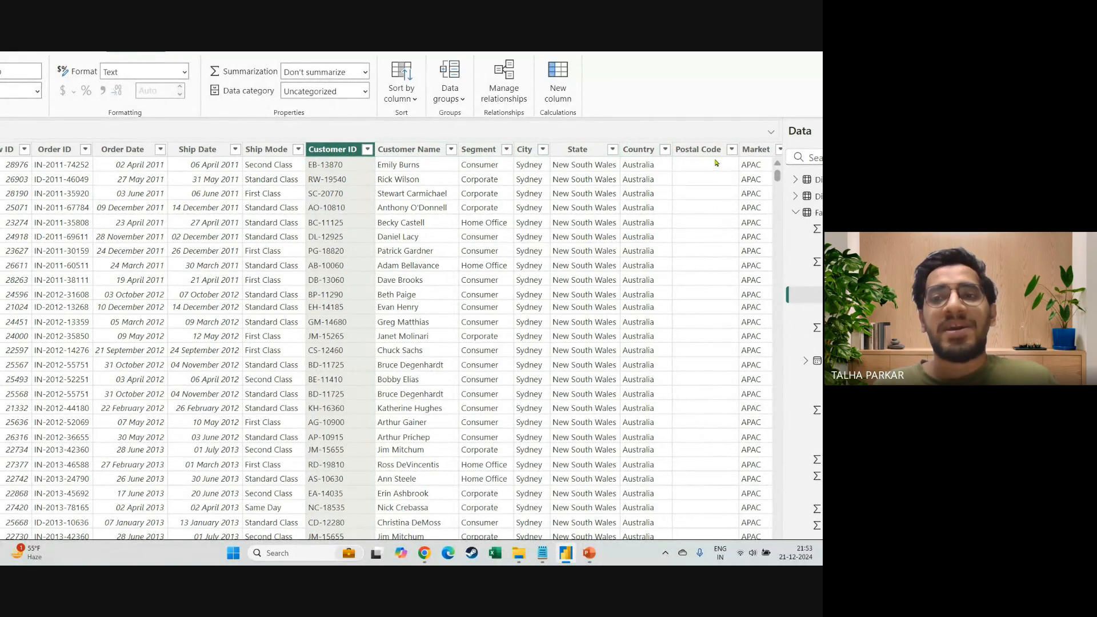
scroll(705, 200, "right", 2)
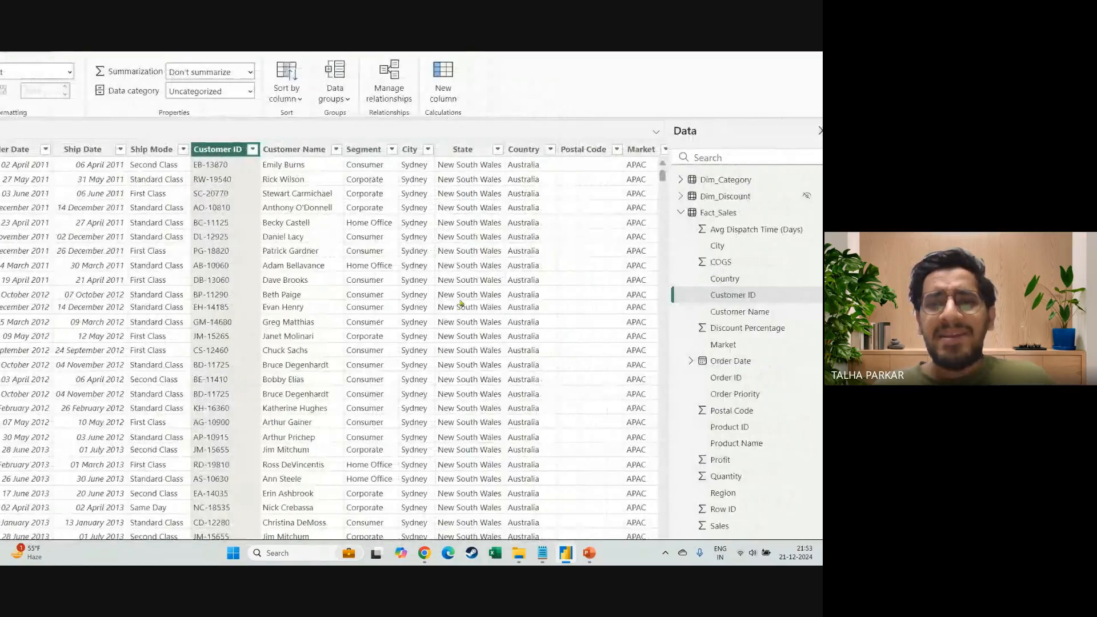
scroll(461, 302, "right", 1)
key("ctrl+4")
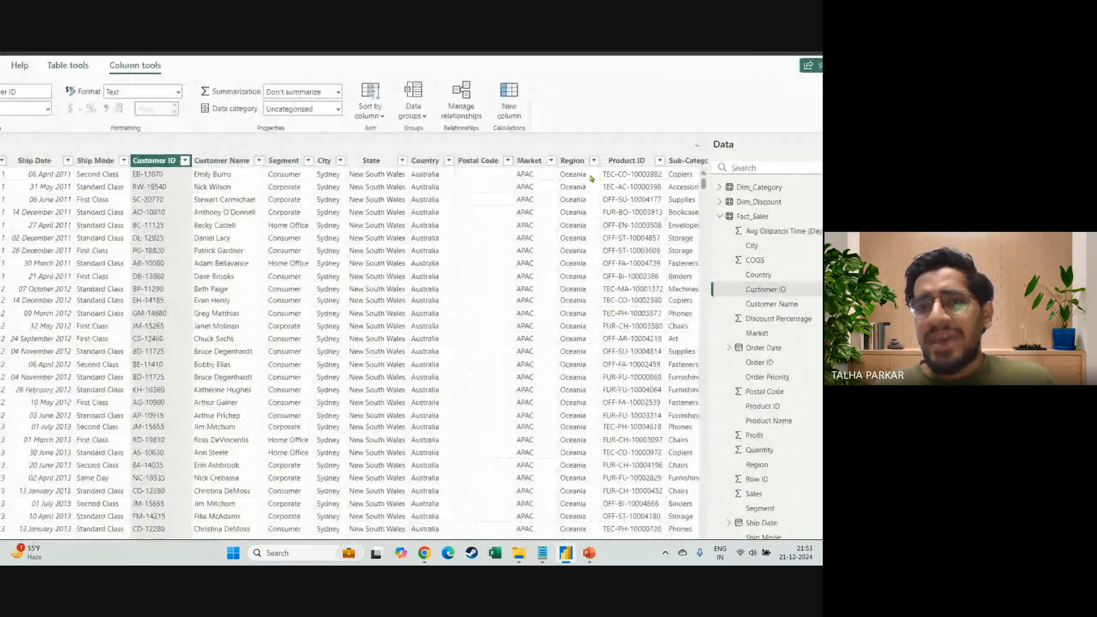
key("ctrl+Down")
key("ctrl+Down")
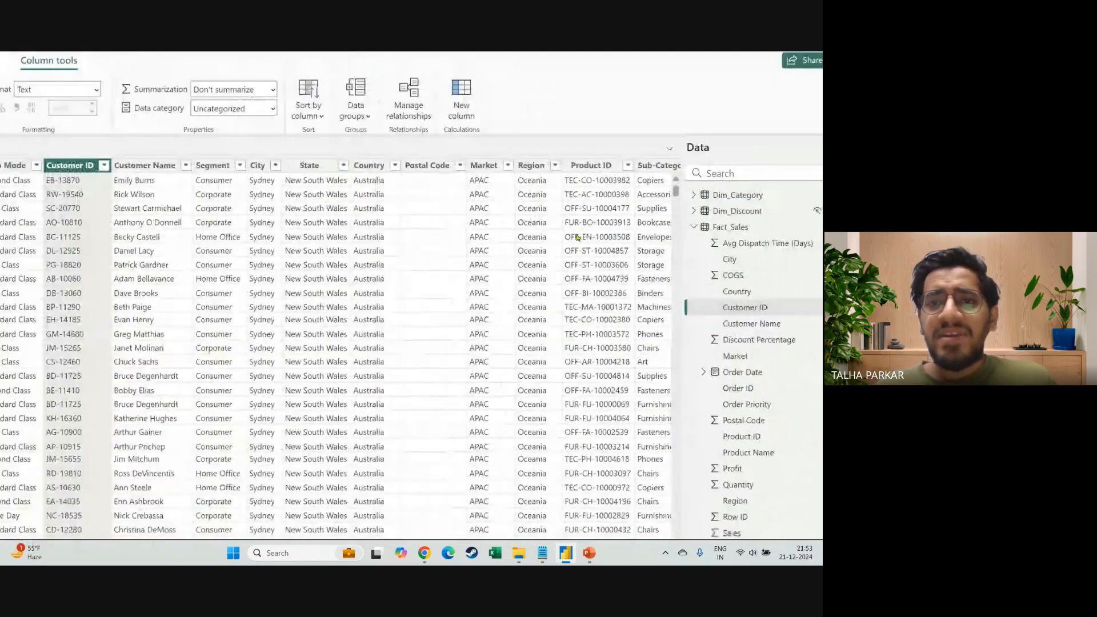
scroll(577, 237, "right", 2)
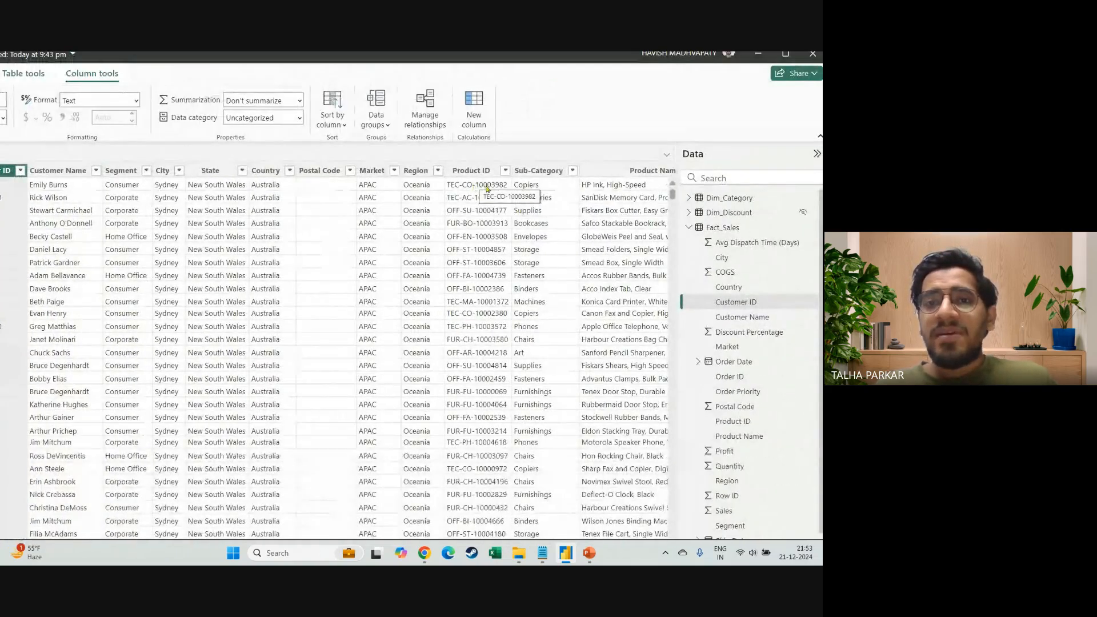
scroll(481, 190, "right", 1)
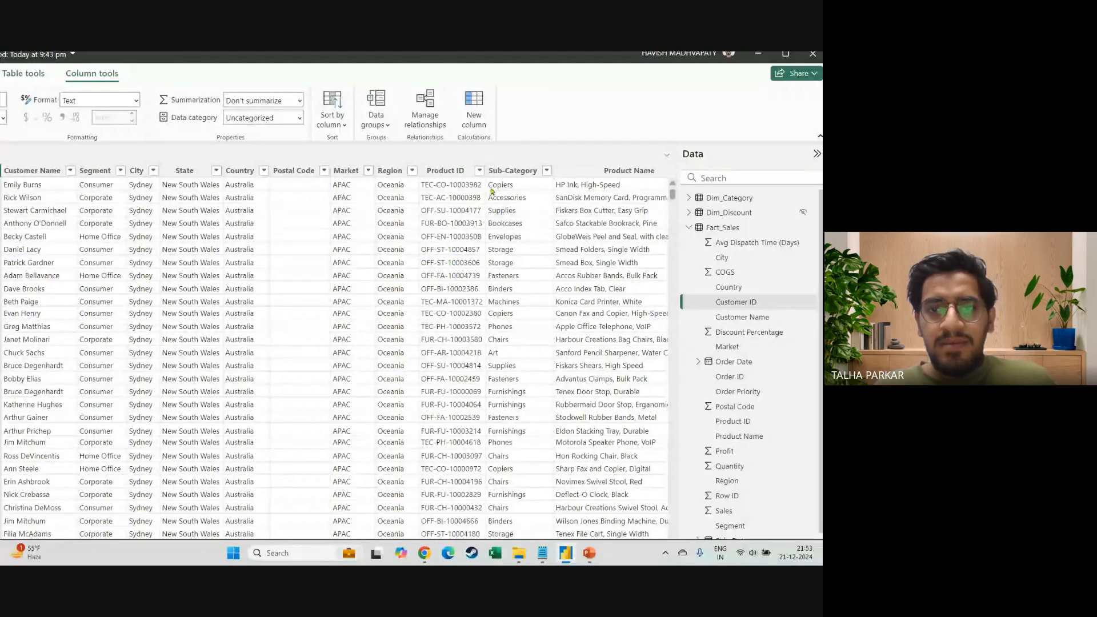
Review the Fact_Sales product and sales columns, then open Power Query and duplicate the Fact_Sales query
scroll(507, 216, "right", 3)
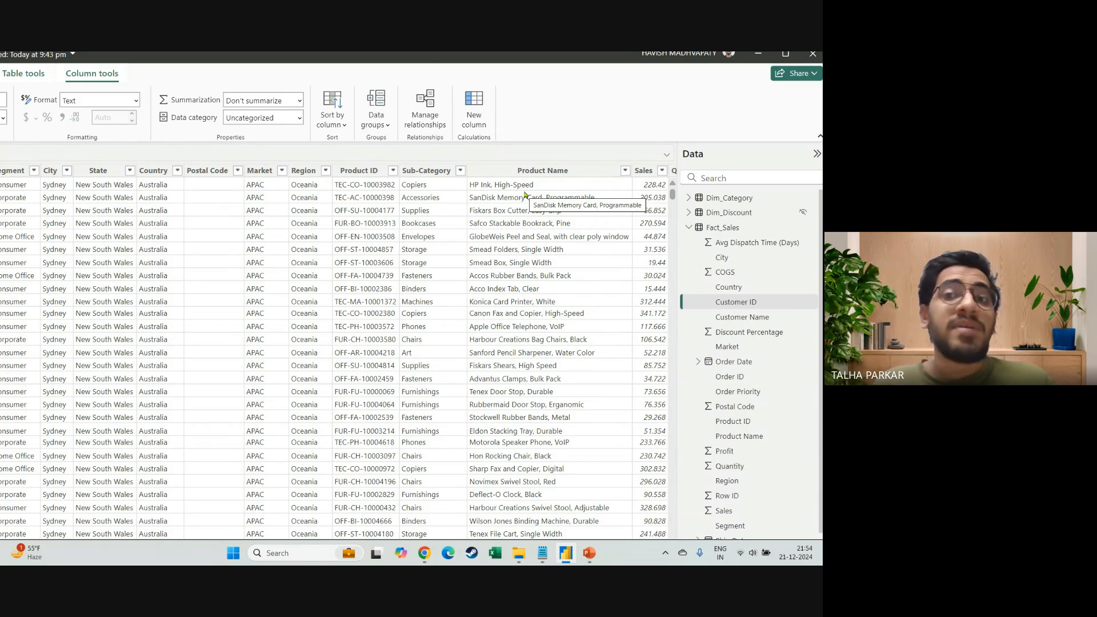
scroll(518, 228, "right", 5)
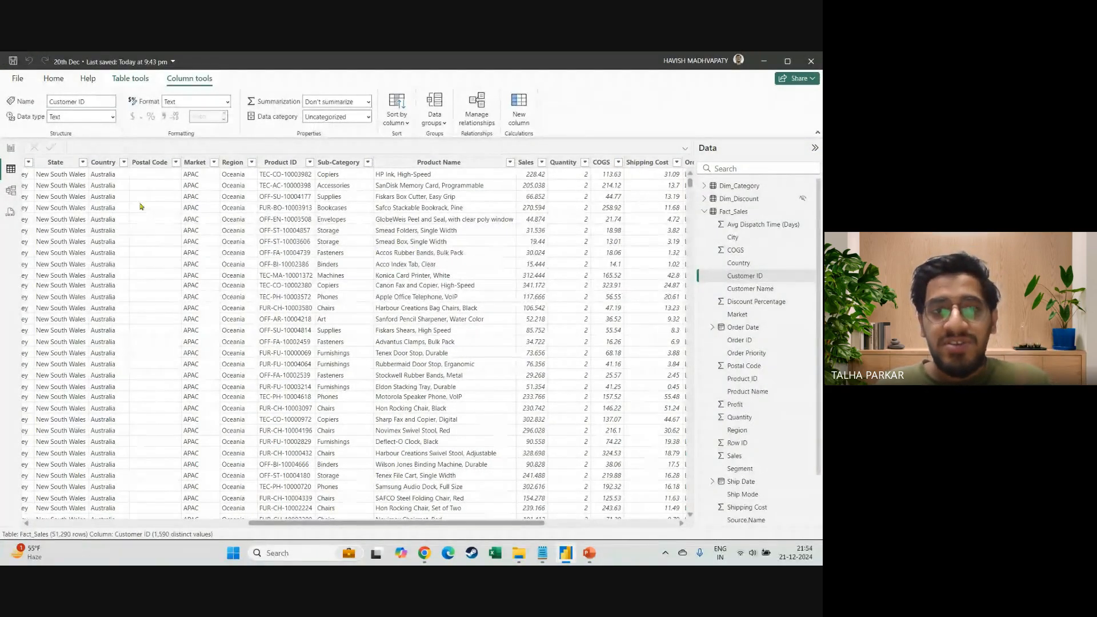
left_click(54, 79)
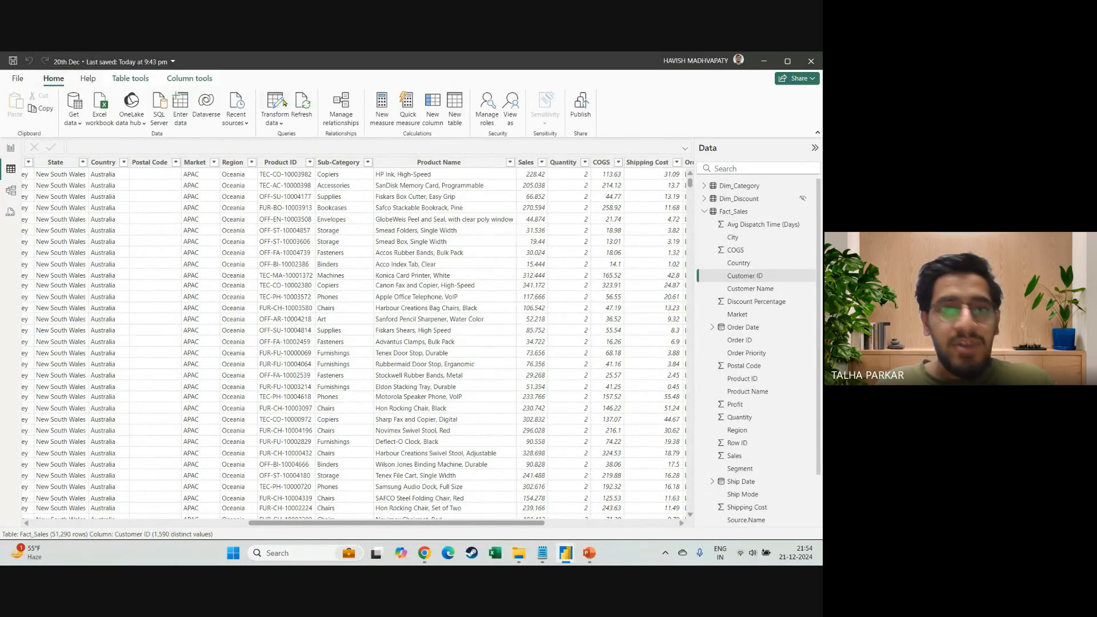
left_click(284, 103)
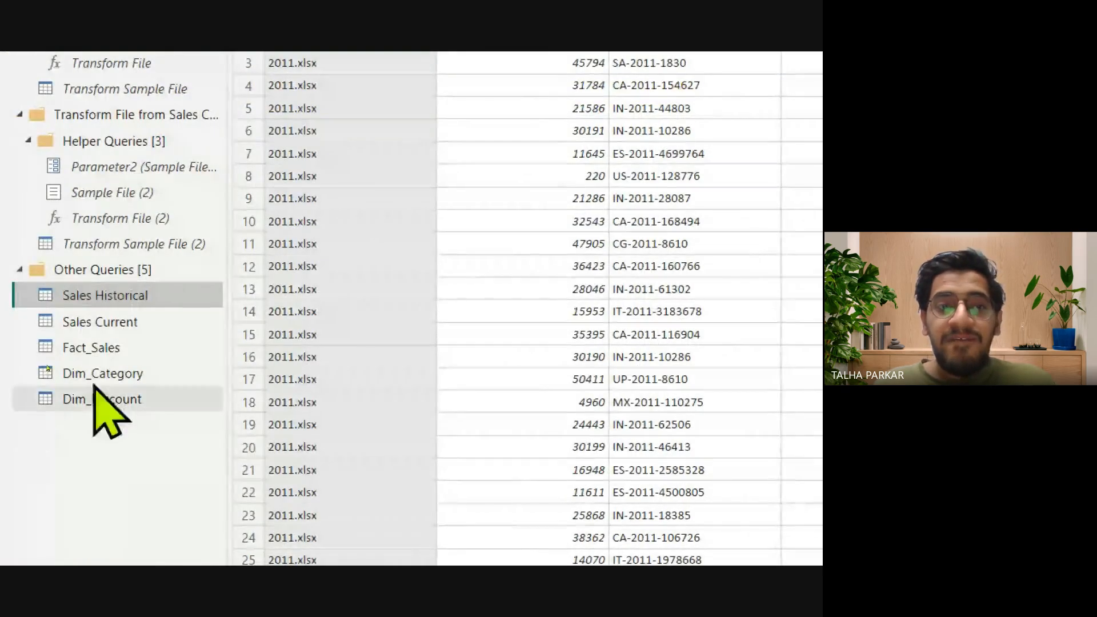
right_click(75, 347)
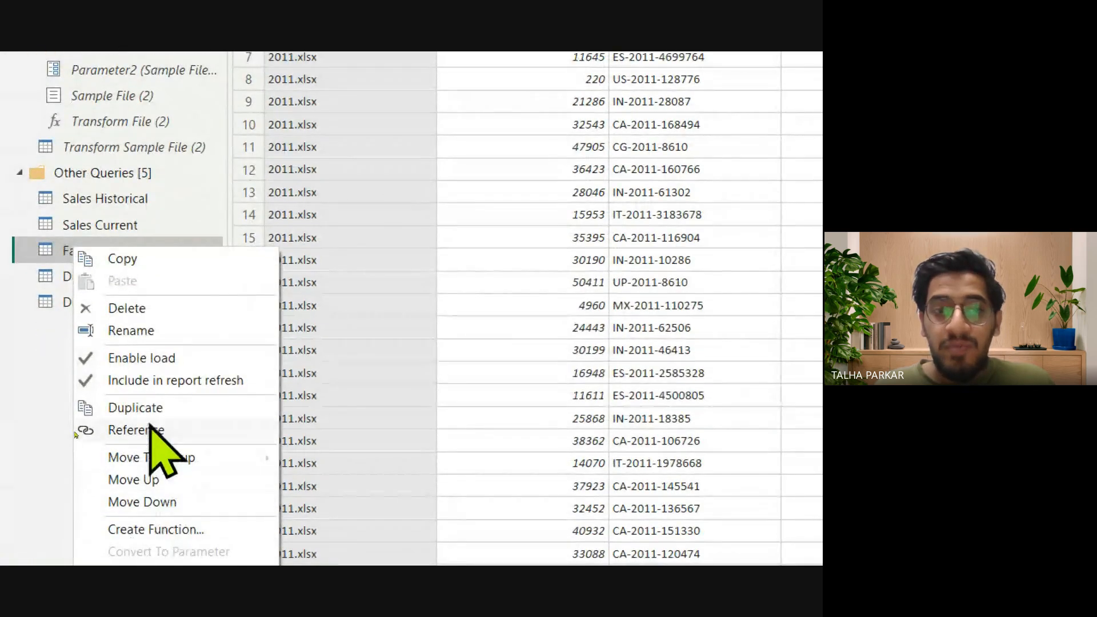
left_click(147, 405)
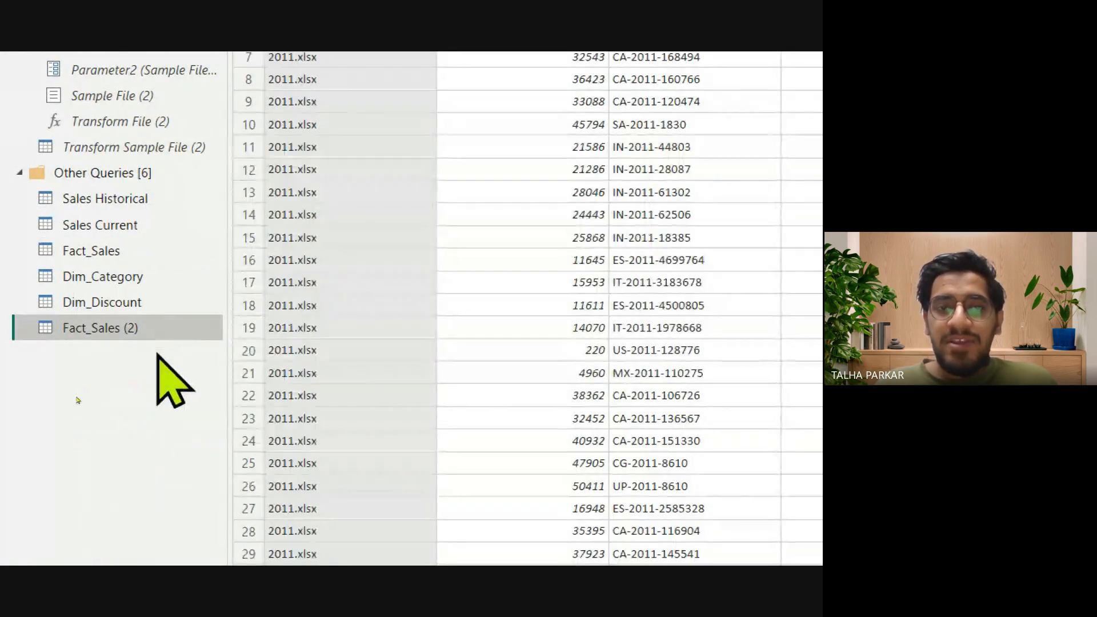
Rename the duplicated Fact_Sales query as Dim_Product
key("super")
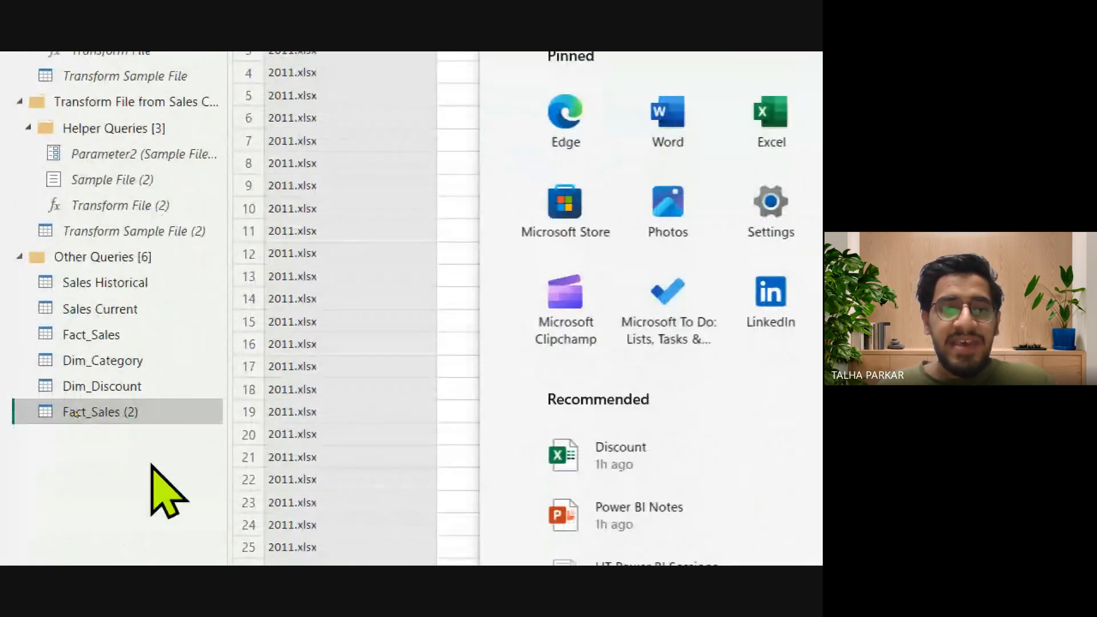
left_click(149, 380)
double_click(121, 413)
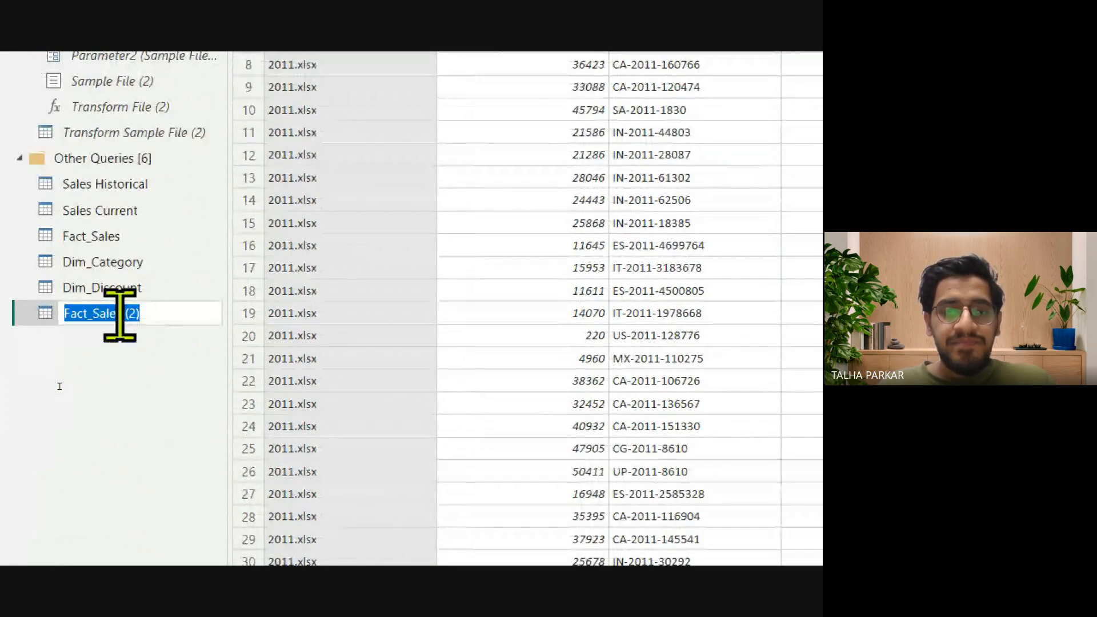
type("Dim_Product")
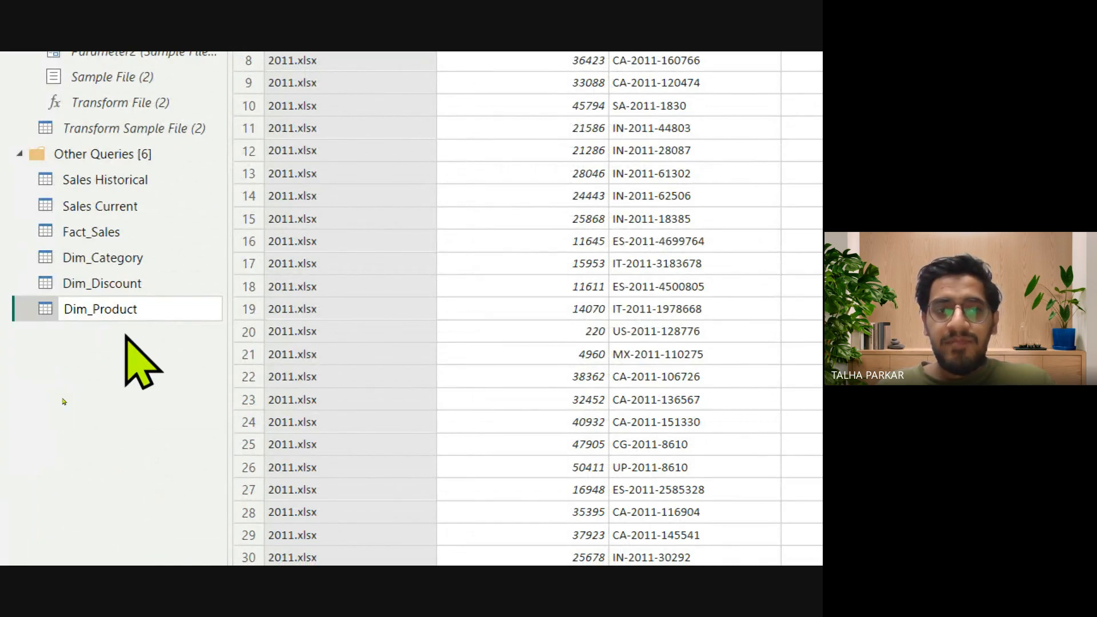
key("Return")
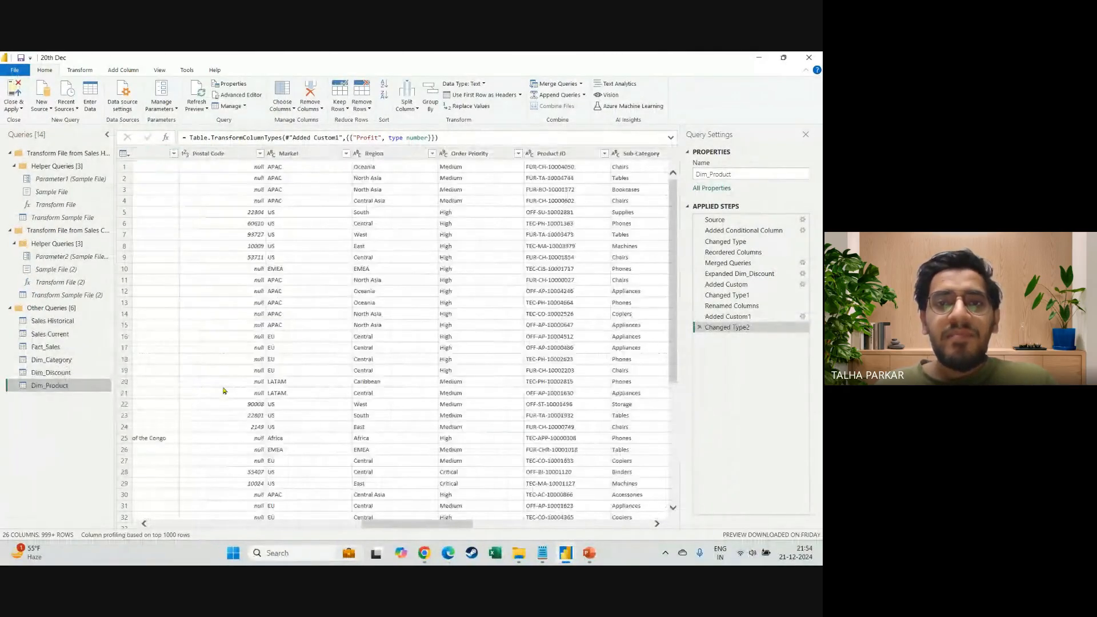
Keep only the Product ID and Product Name columns in Dim_Product by removing all other columns
scroll(223, 390, "right", 5)
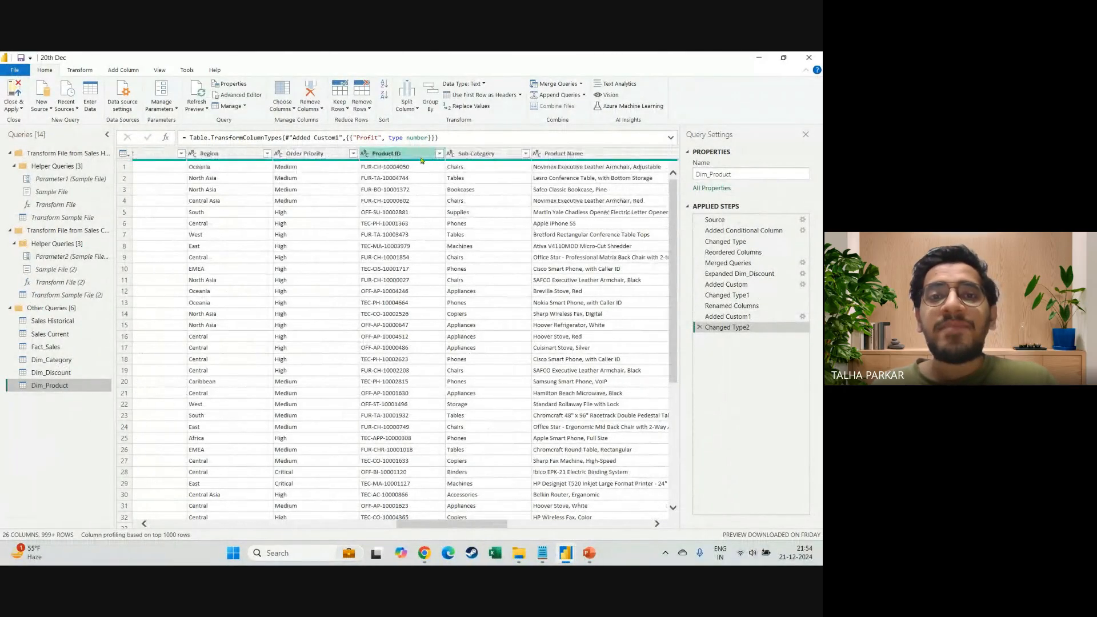
scroll(410, 169, "right", 2)
left_click(337, 153)
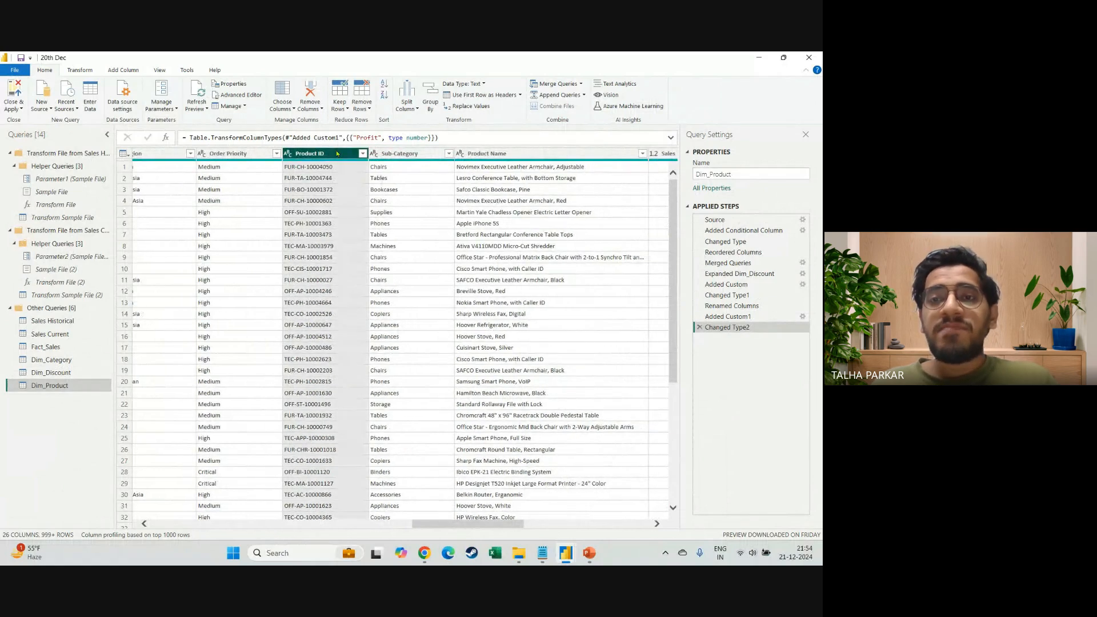
left_click(485, 153, "ctrl")
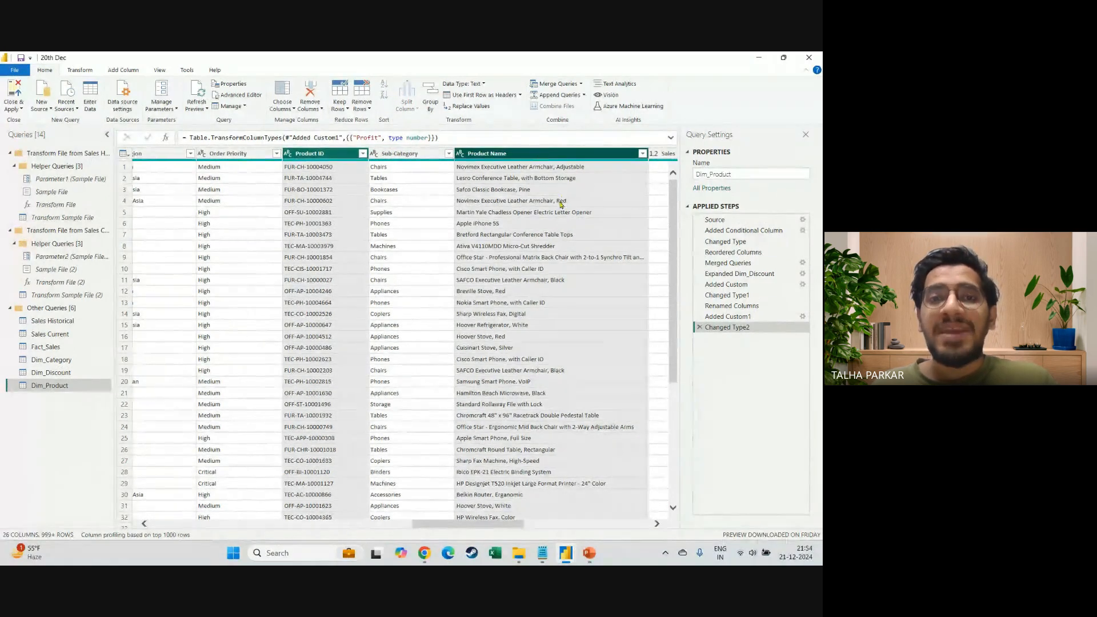
scroll(560, 205, "right", 1)
scroll(560, 204, "right", 1)
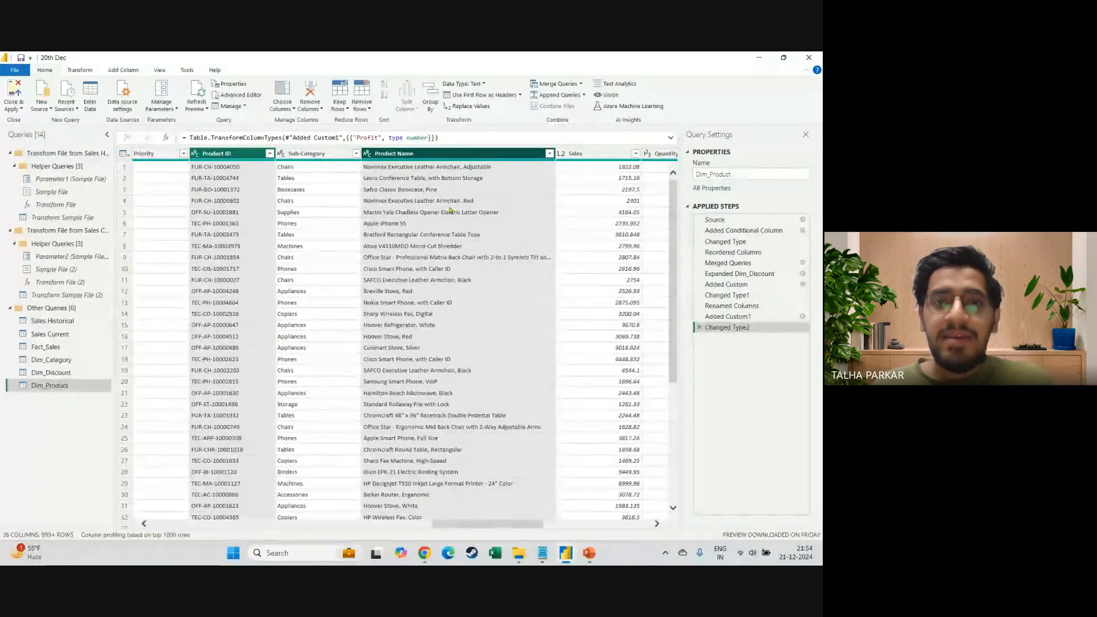
right_click(443, 151)
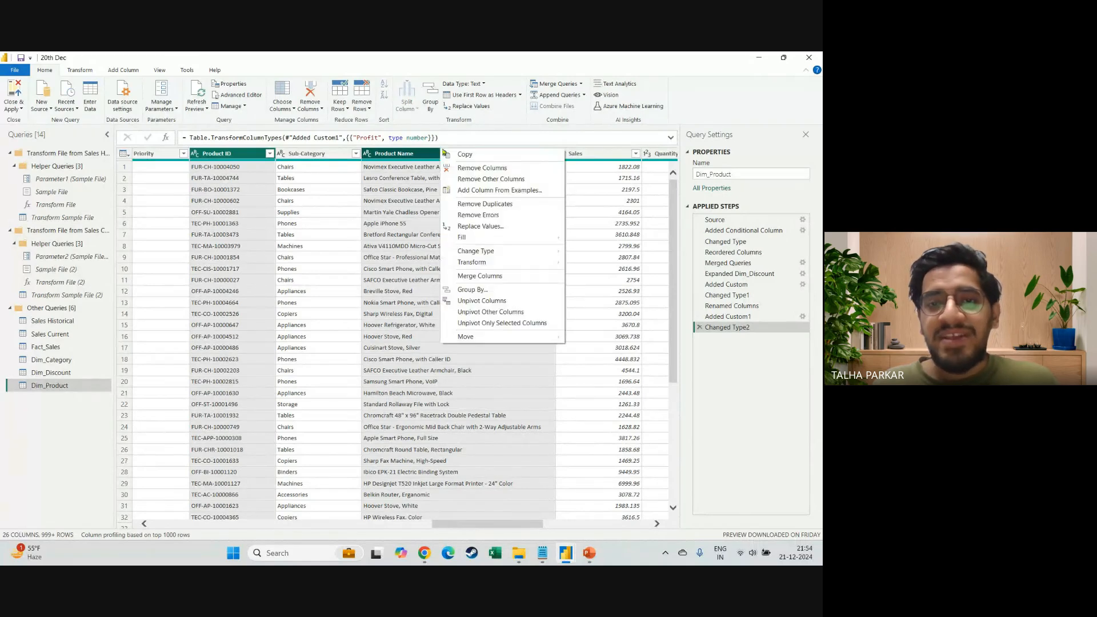
left_click(515, 181)
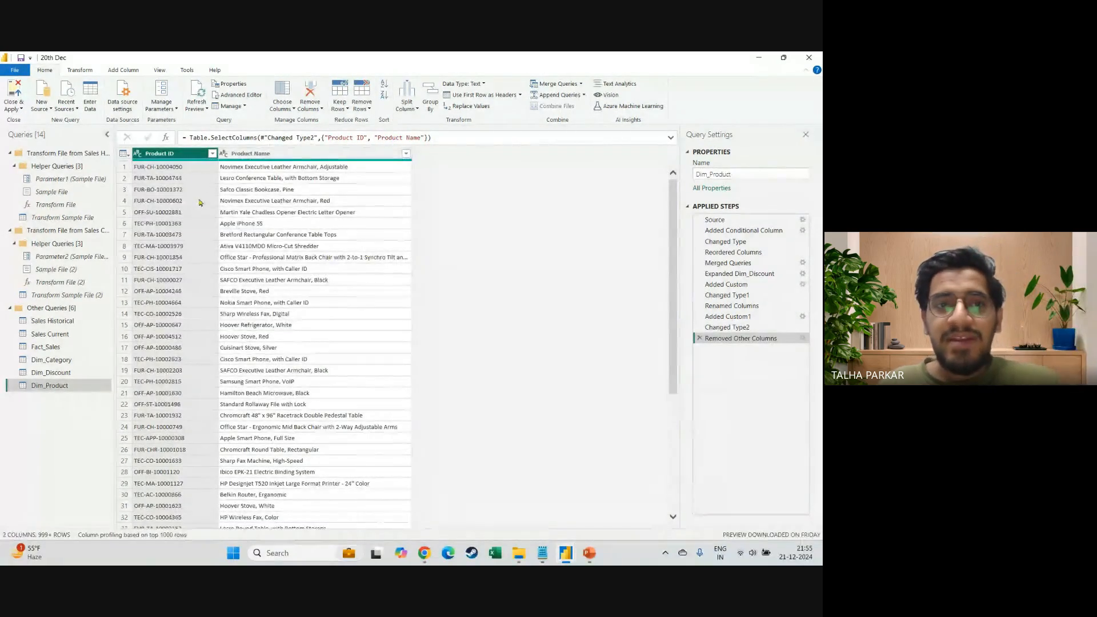
Filter Product ID to FUR-BAR-10000946 to check for repeated rows, and delete that filter step from the query
left_click(212, 153)
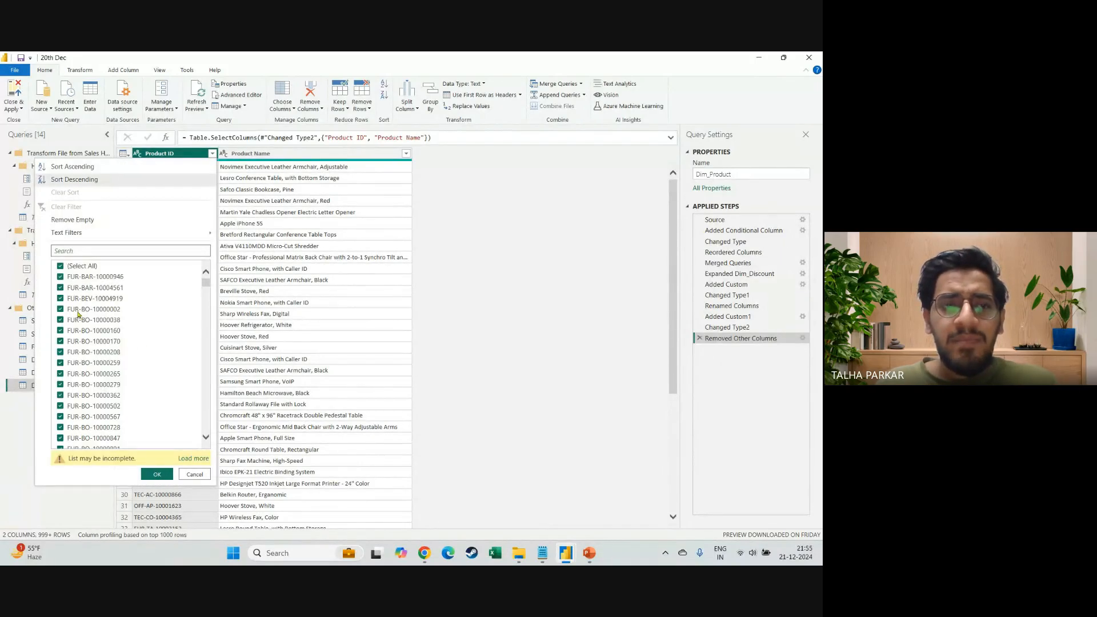
left_click(60, 266)
left_click(60, 277)
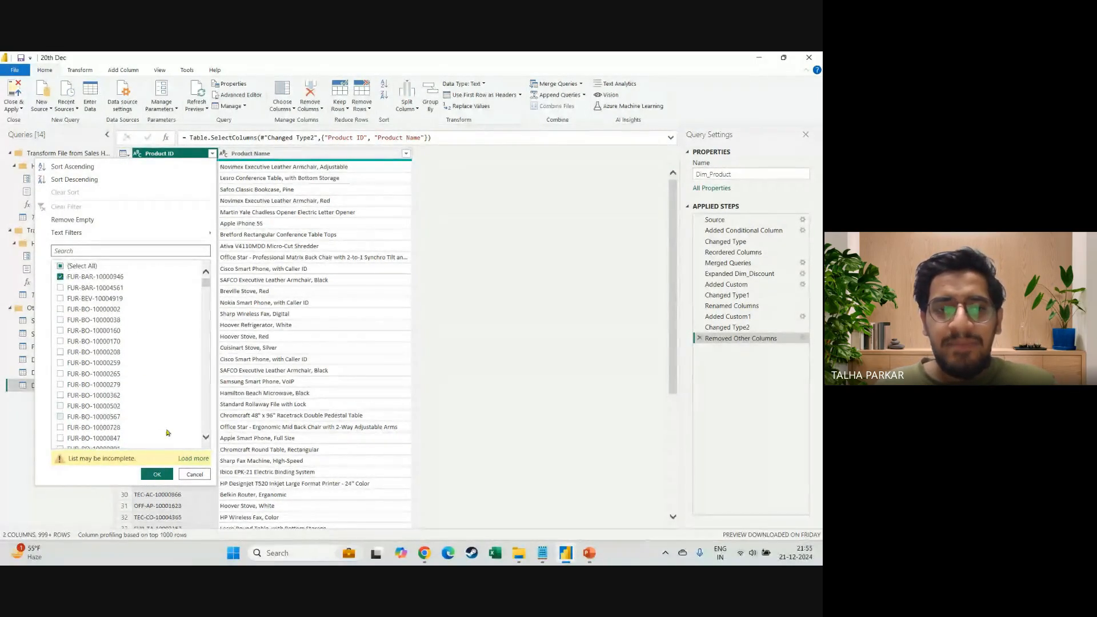
left_click(157, 475)
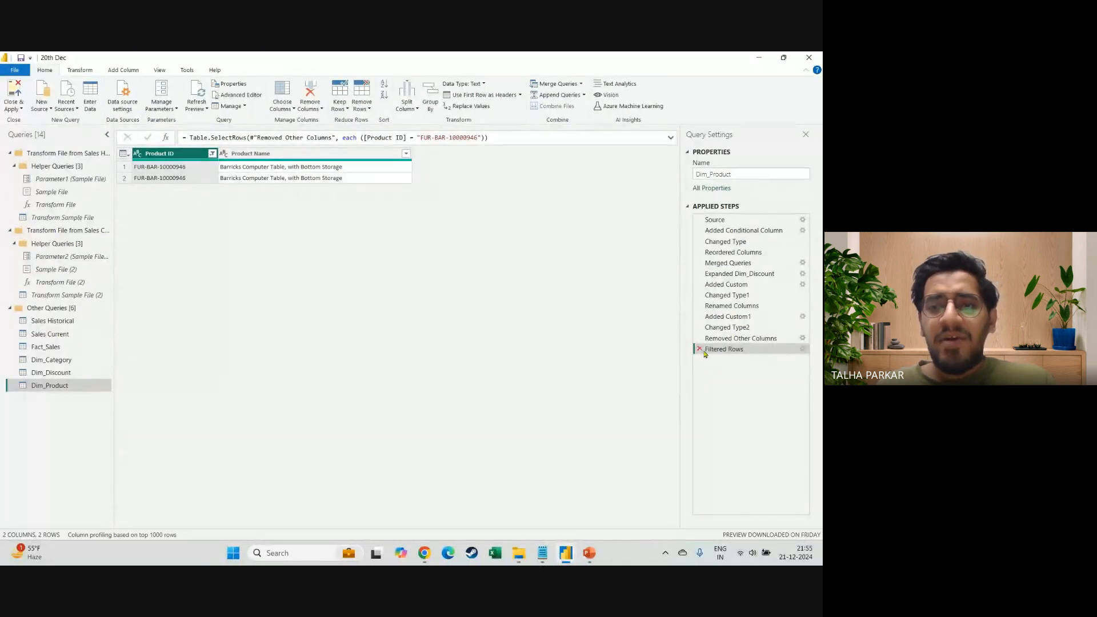
left_click(700, 349)
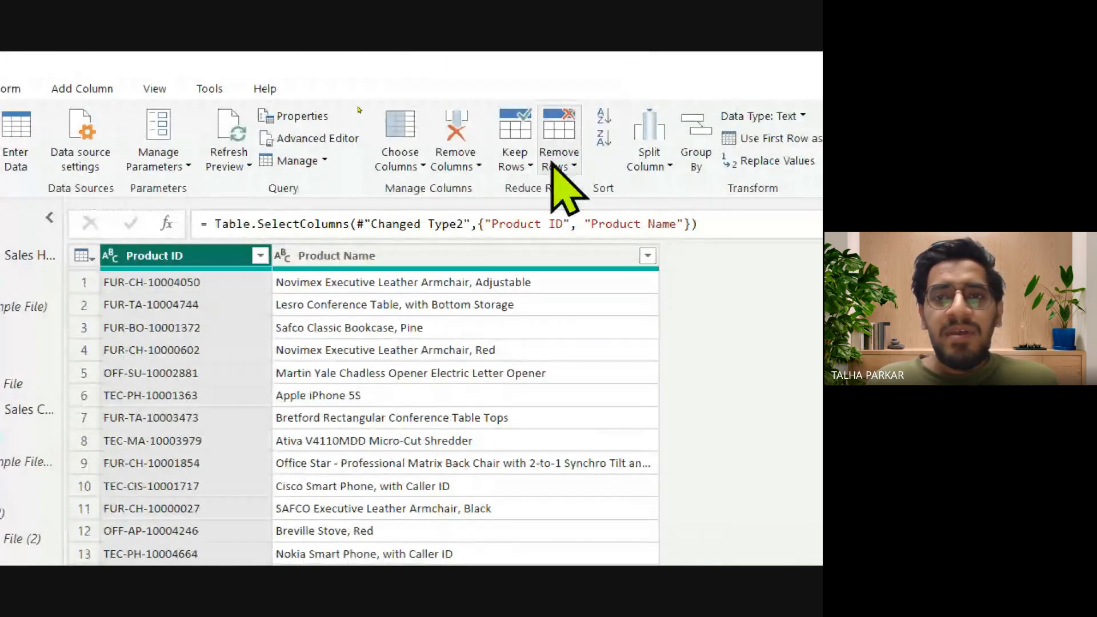
Remove duplicate rows from Dim_Product based on Product ID, and close and apply the query changes
left_click(360, 107)
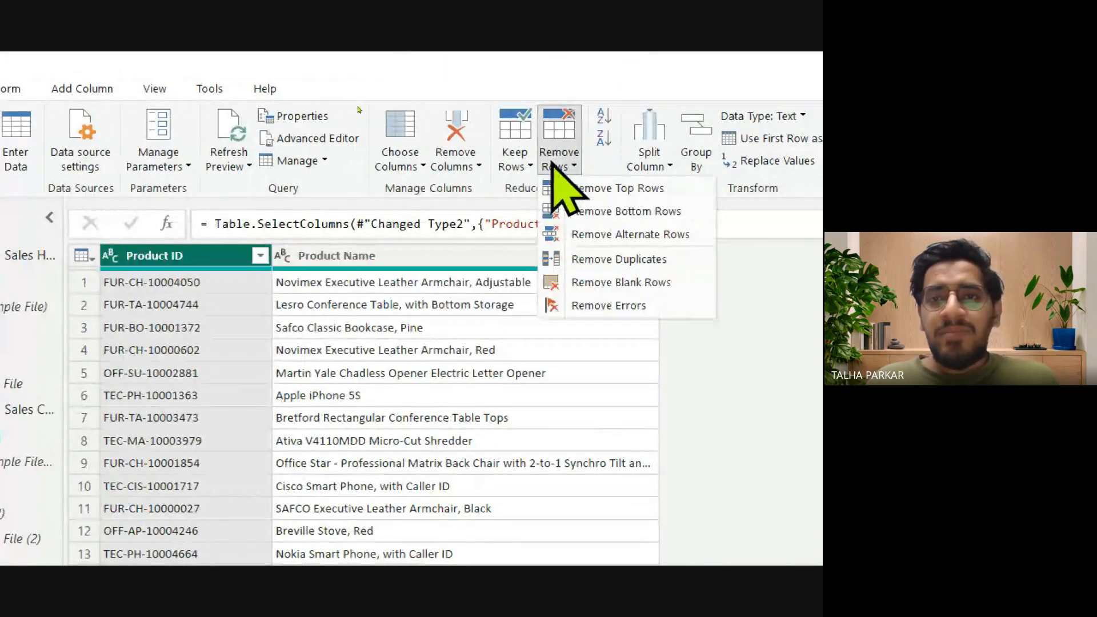
left_click(640, 259)
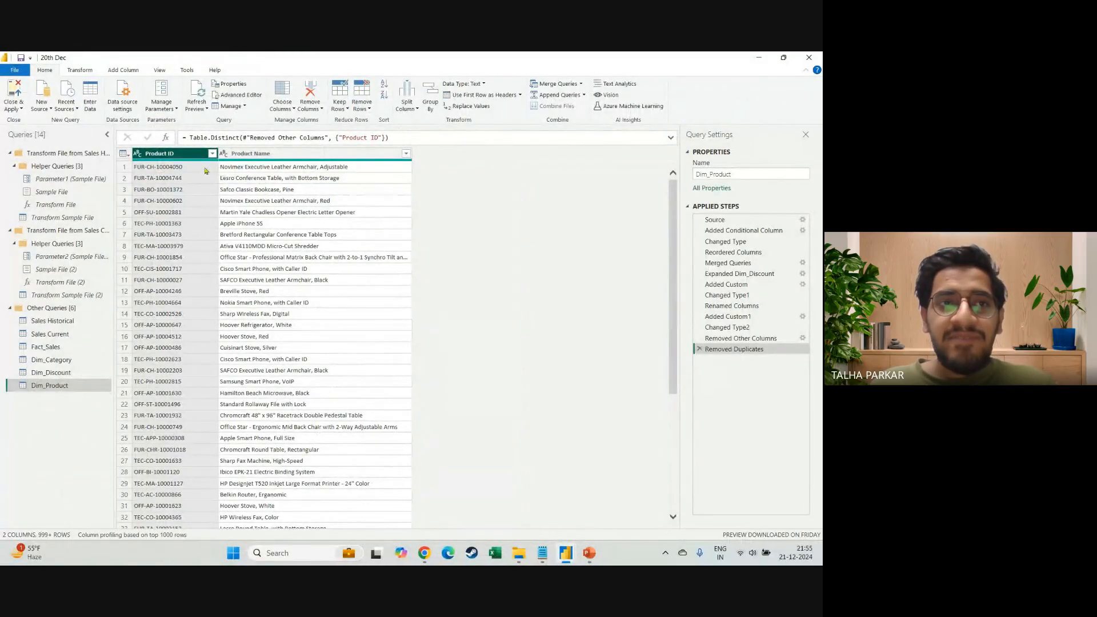
left_click(14, 108)
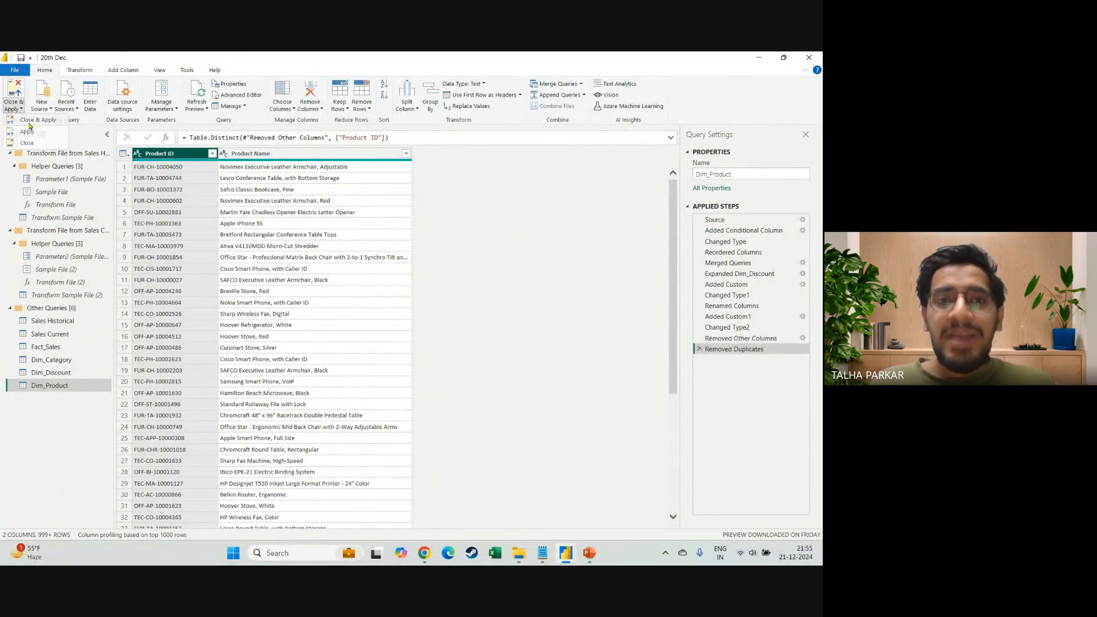
left_click(26, 122)
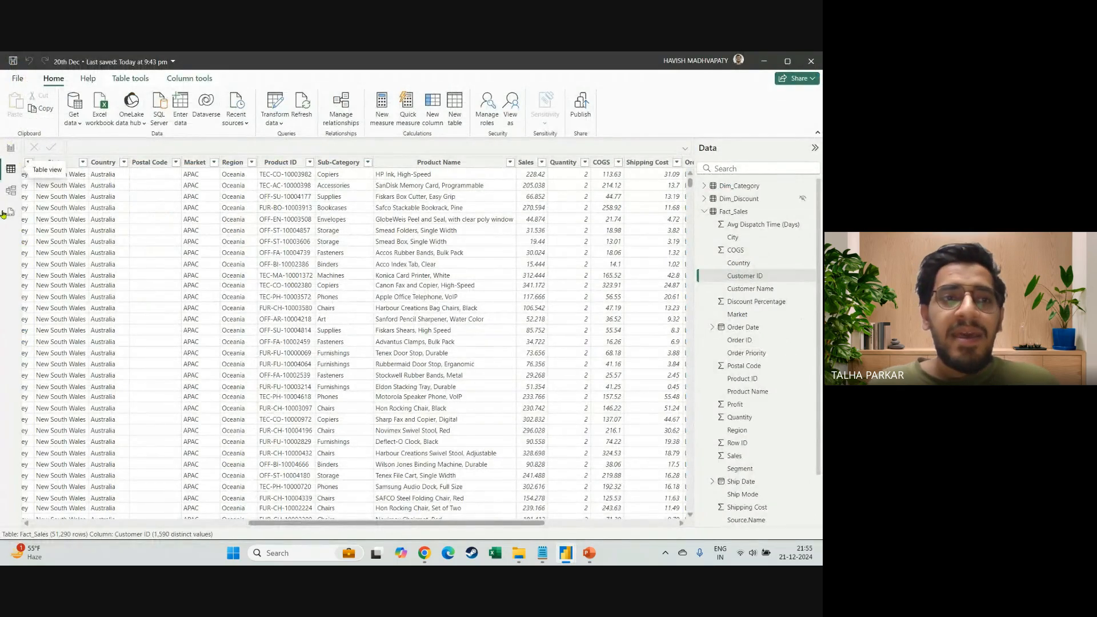
In the model diagram, delete the relationships linking Dim_Product to Sales Historical and Sales Current
left_click(10, 190)
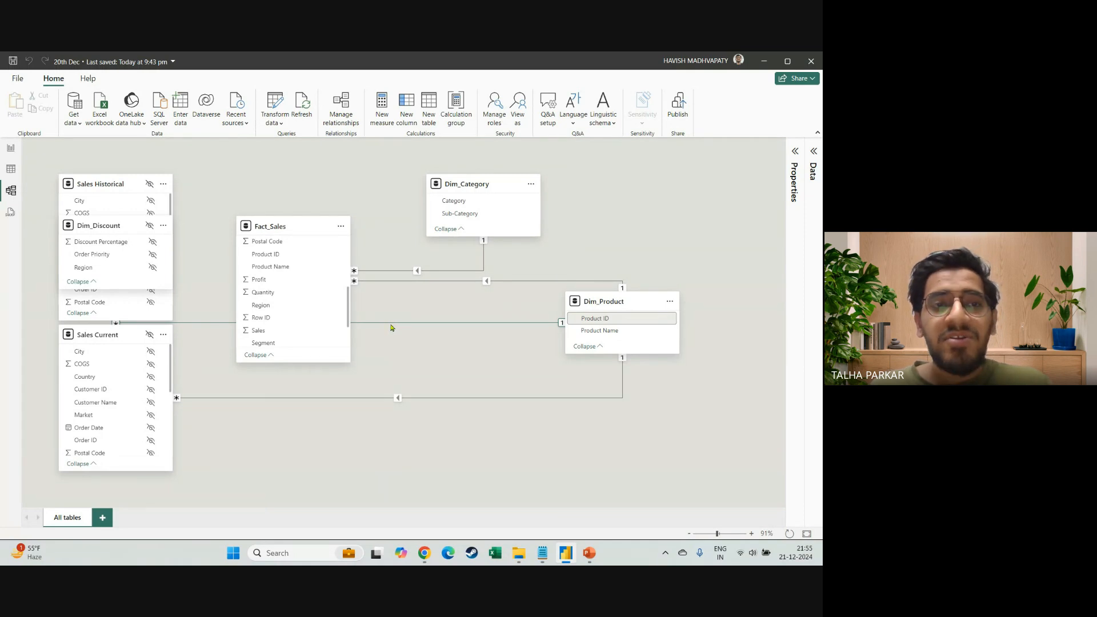
right_click(391, 324)
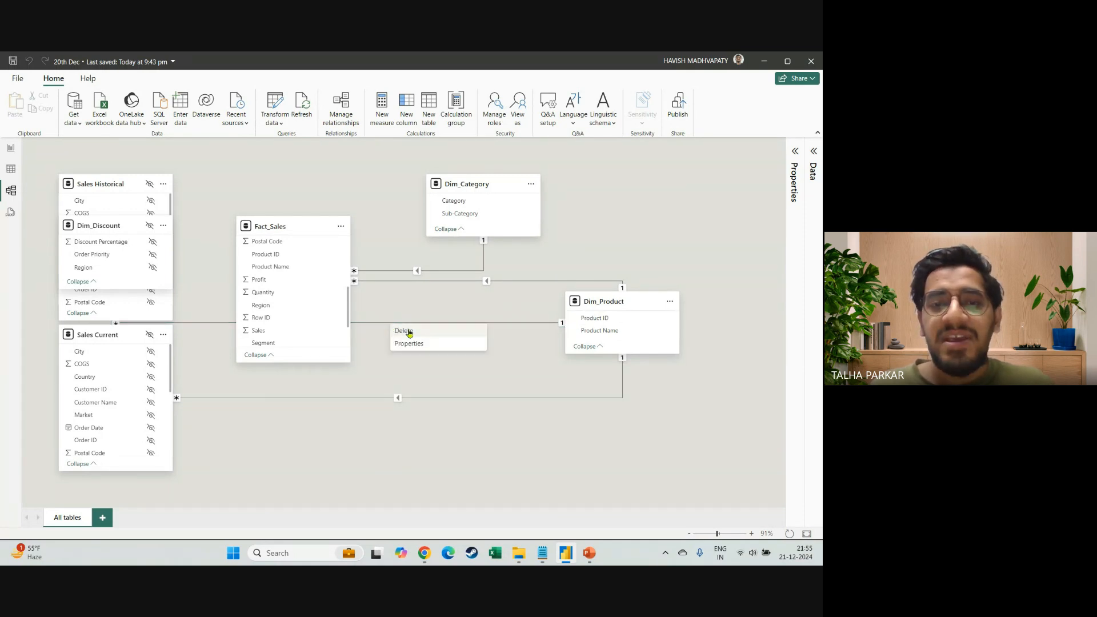
left_click(409, 331)
left_click(478, 336)
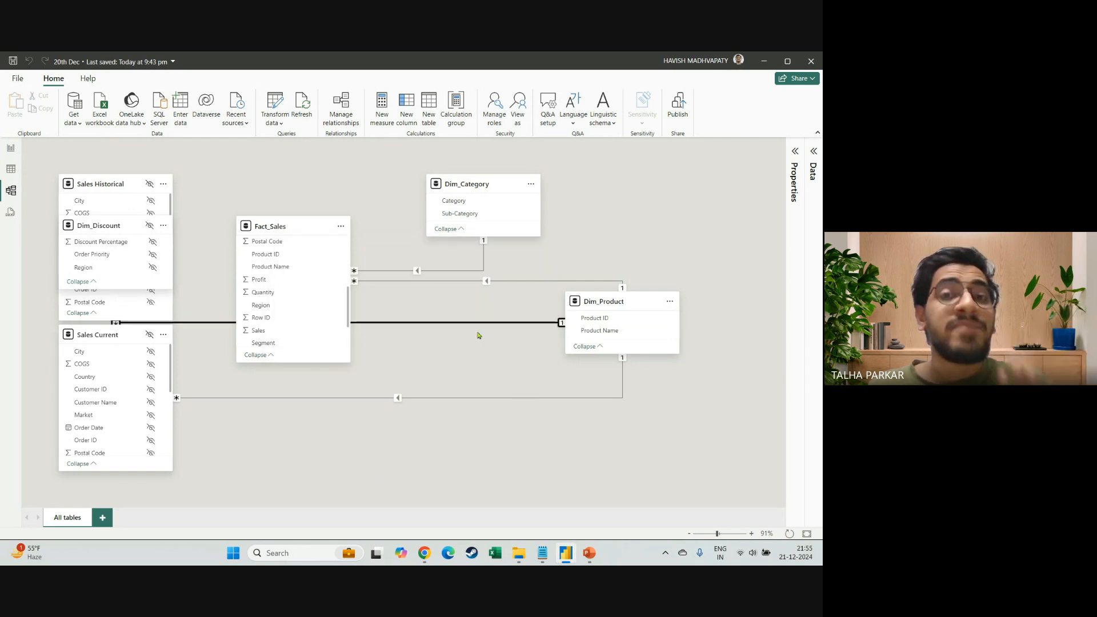
right_click(448, 400)
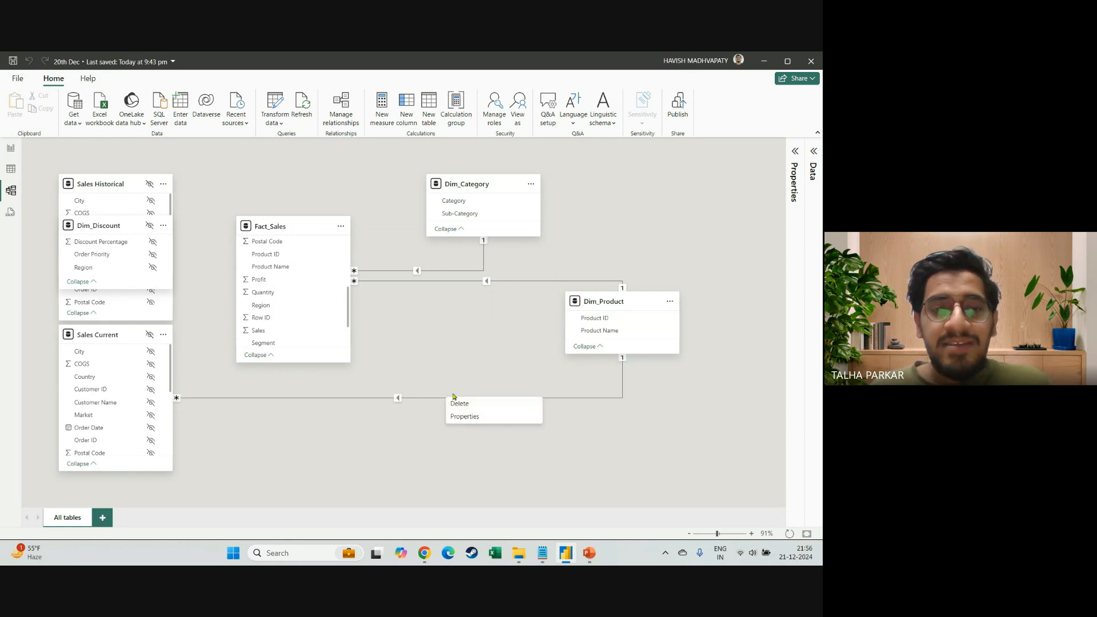
left_click(461, 403)
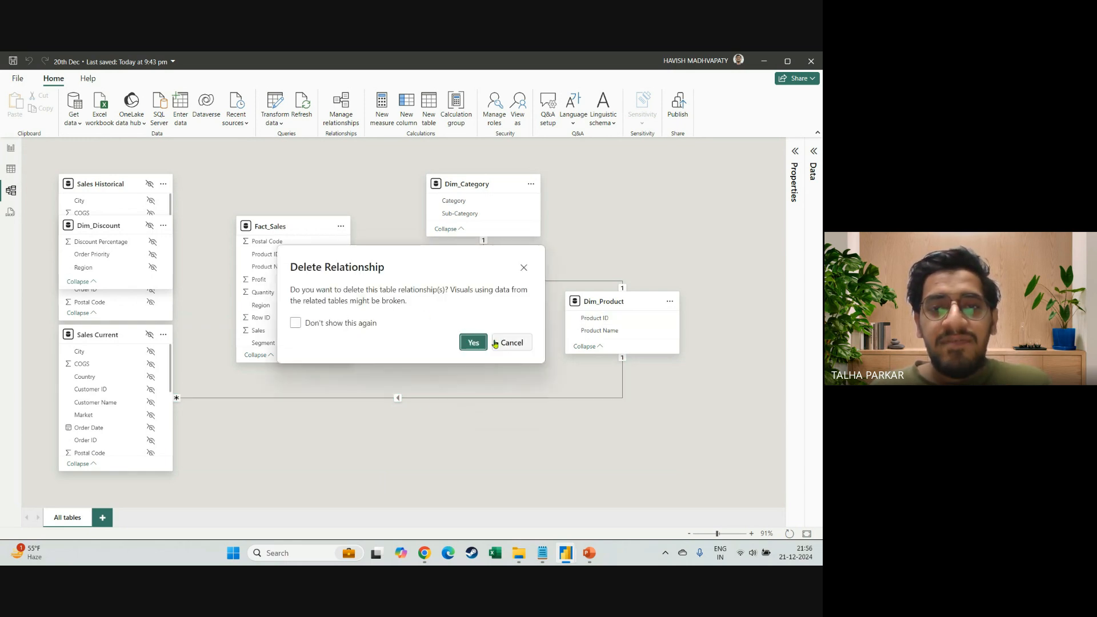
left_click(473, 343)
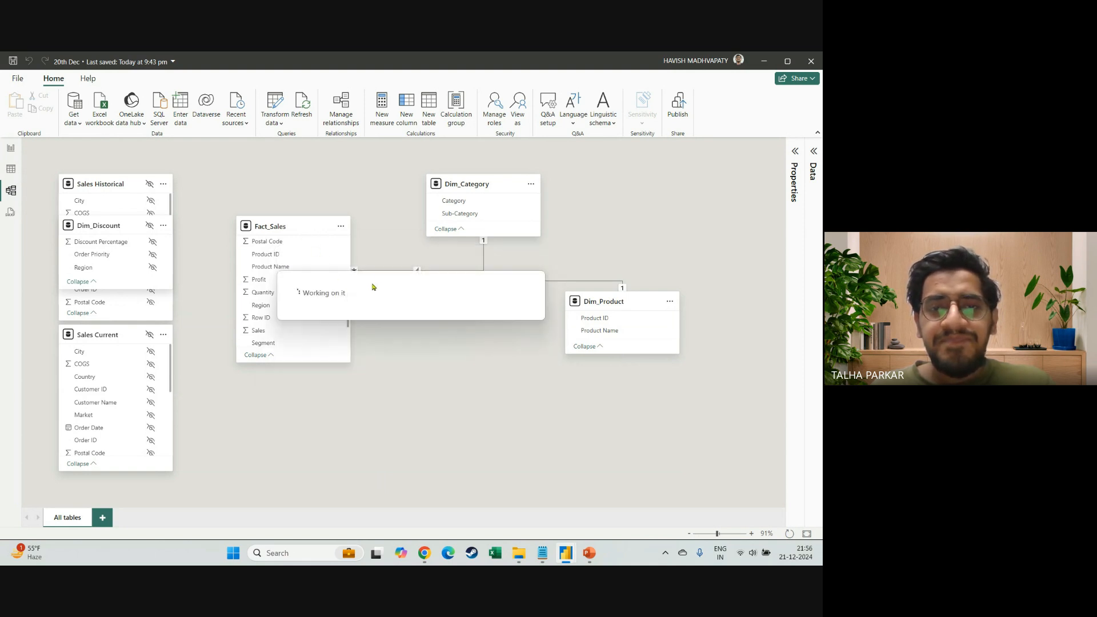
Arrange the diagram with Fact_Sales centred below Dim_Category and Dim_Product, and shorten the Dim_Product card
left_click_drag(294, 229, 442, 288)
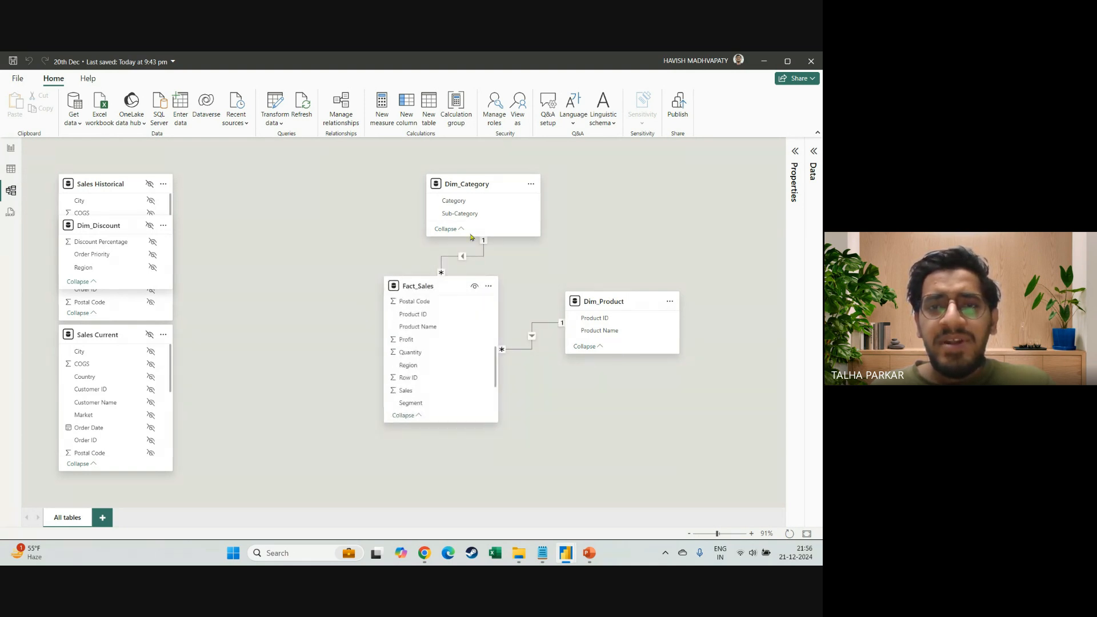
left_click_drag(481, 186, 341, 185)
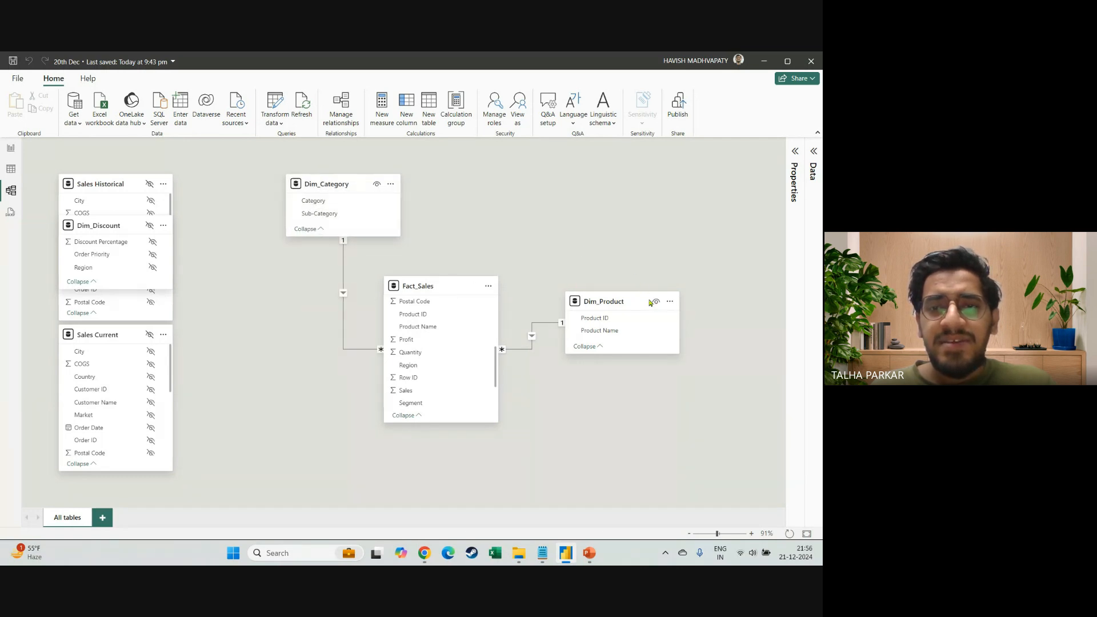
left_click_drag(592, 293, 594, 185)
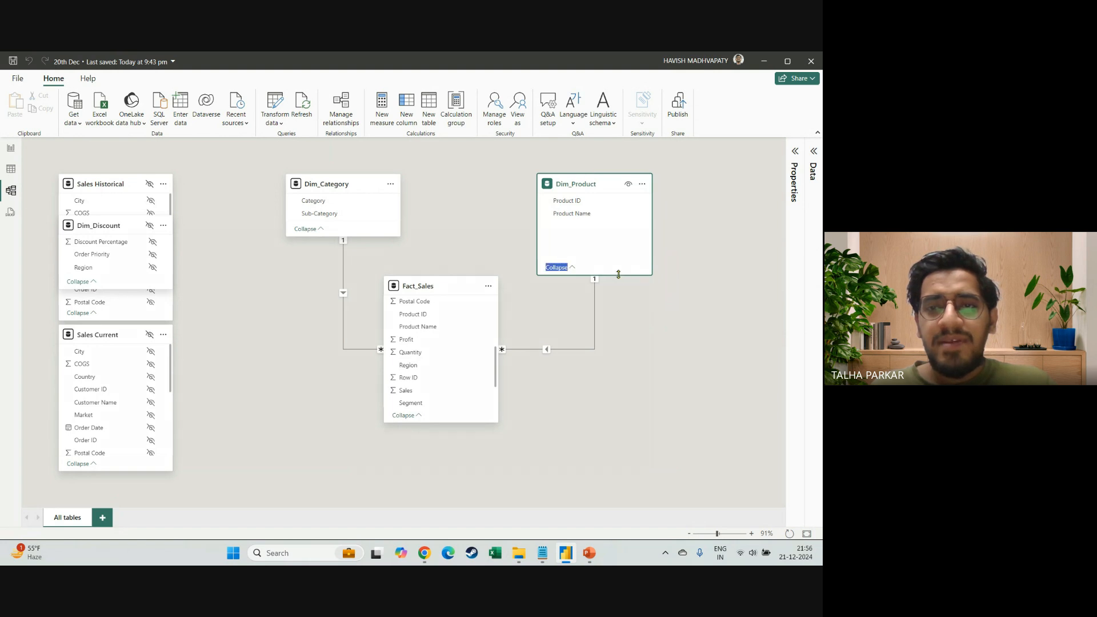
left_click_drag(618, 274, 617, 225)
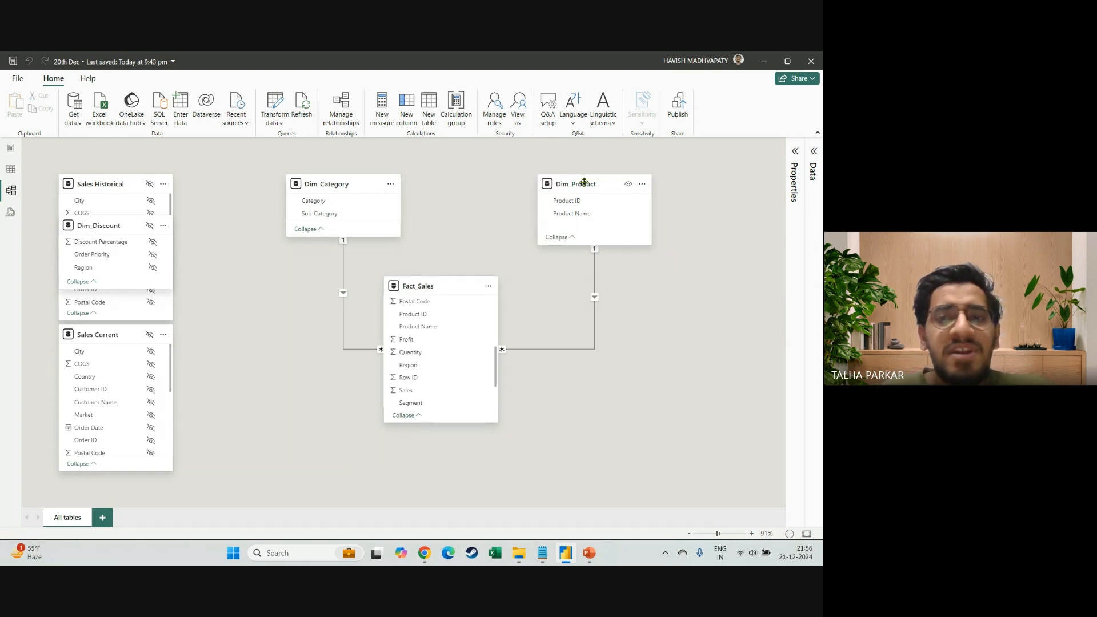
left_click_drag(581, 181, 558, 181)
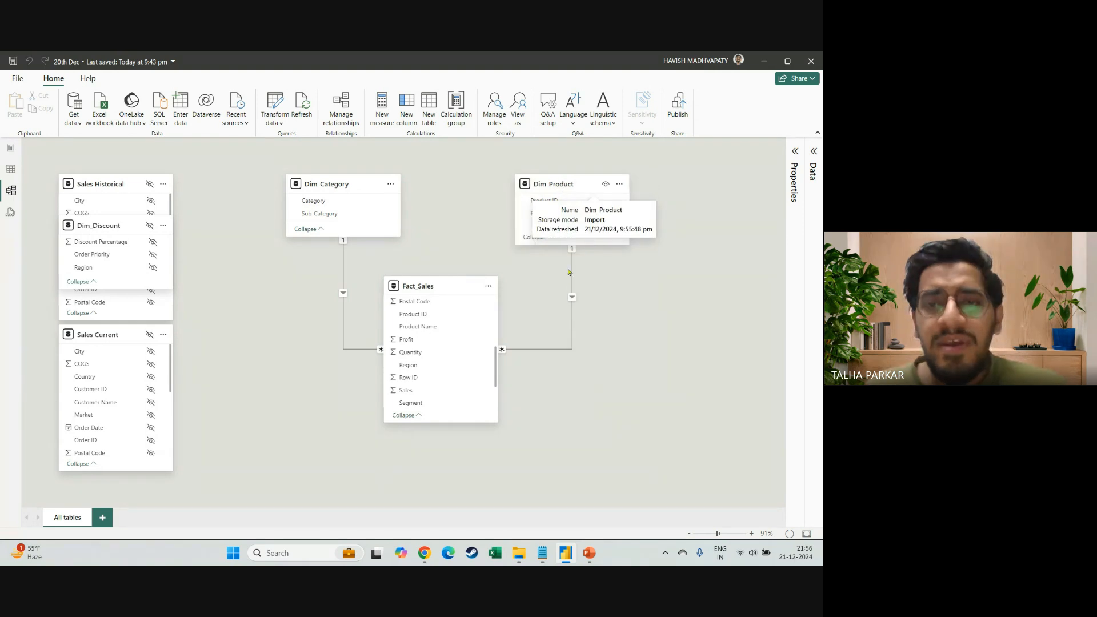
Delete the relationship between Dim_Product and Fact_Sales in the model diagram
right_click(569, 321)
left_click(578, 325)
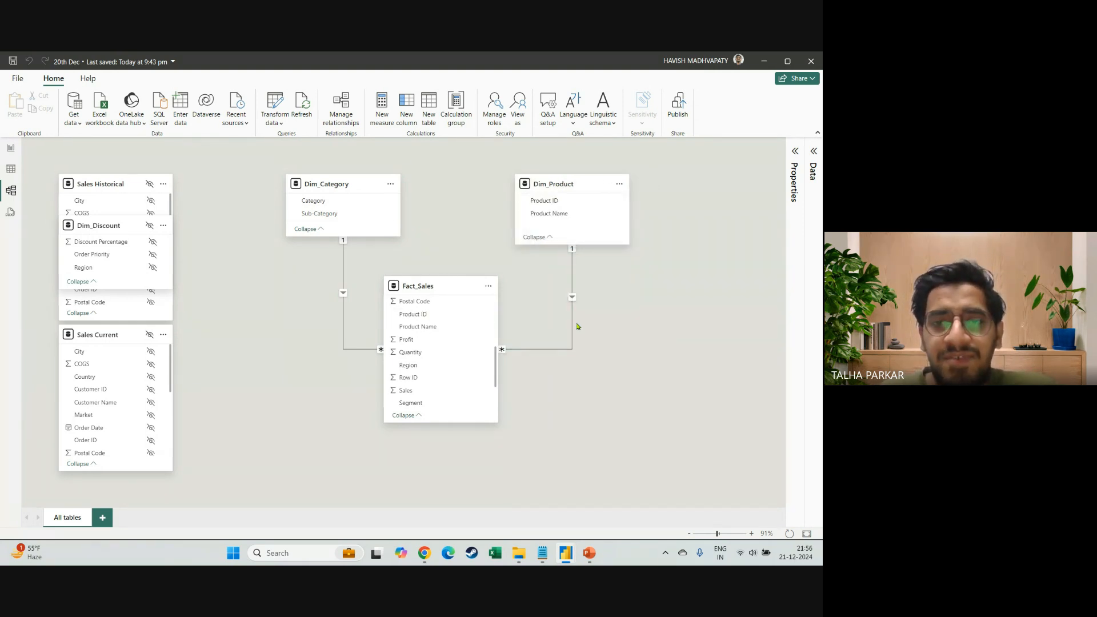
left_click(472, 342)
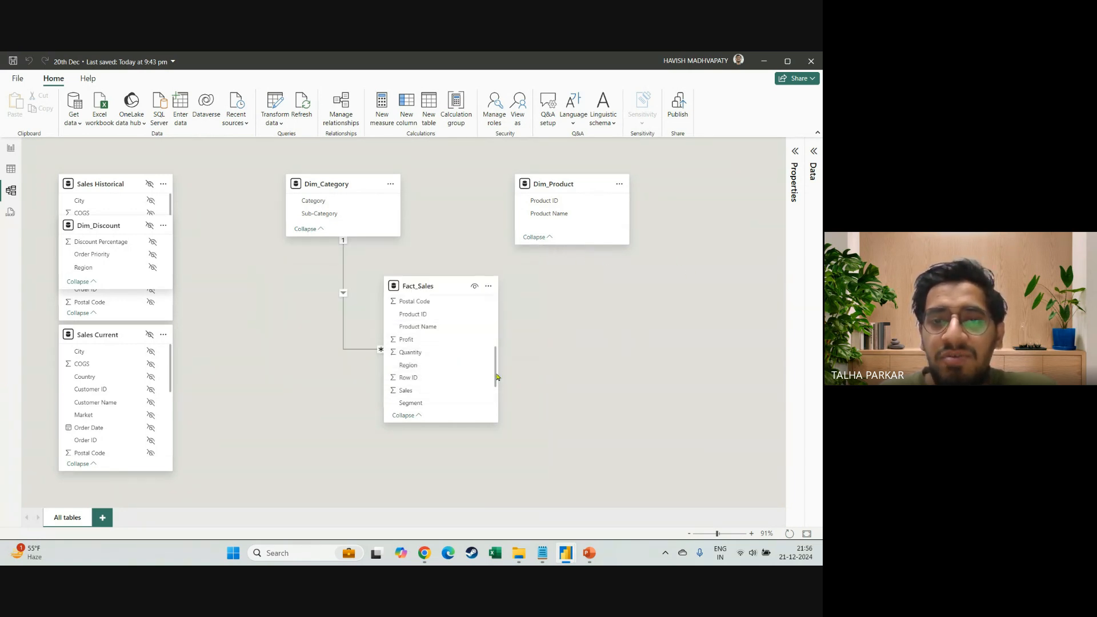
Create an active one-to-many relationship from Dim_Product to Fact_Sales on Product ID with single cross-filter direction
left_click_drag(557, 201, 426, 321)
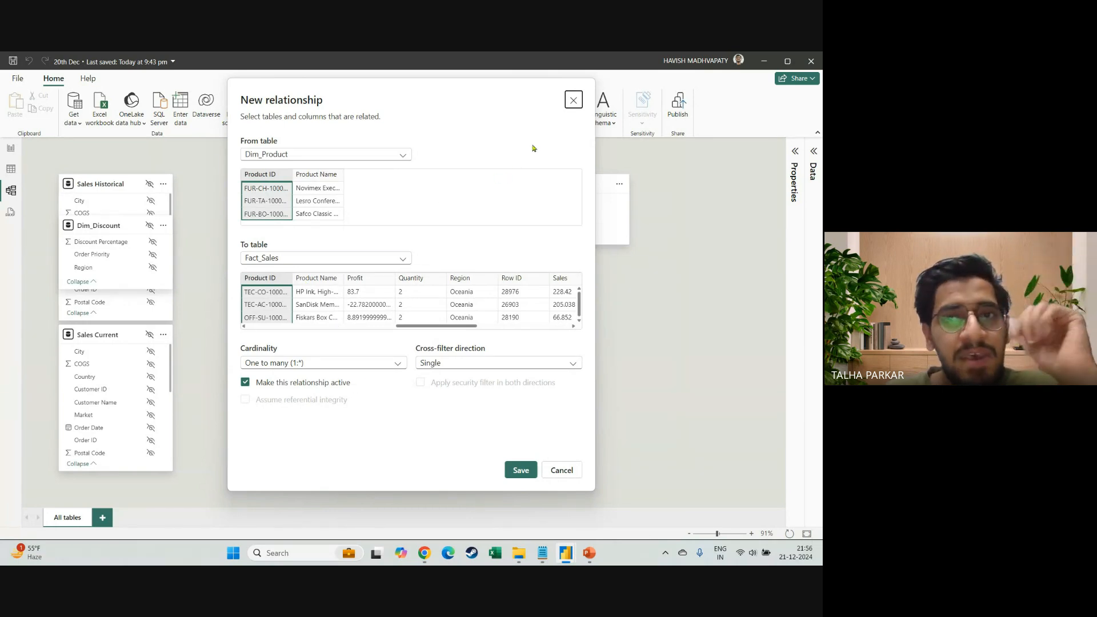
left_click_drag(522, 98, 766, 179)
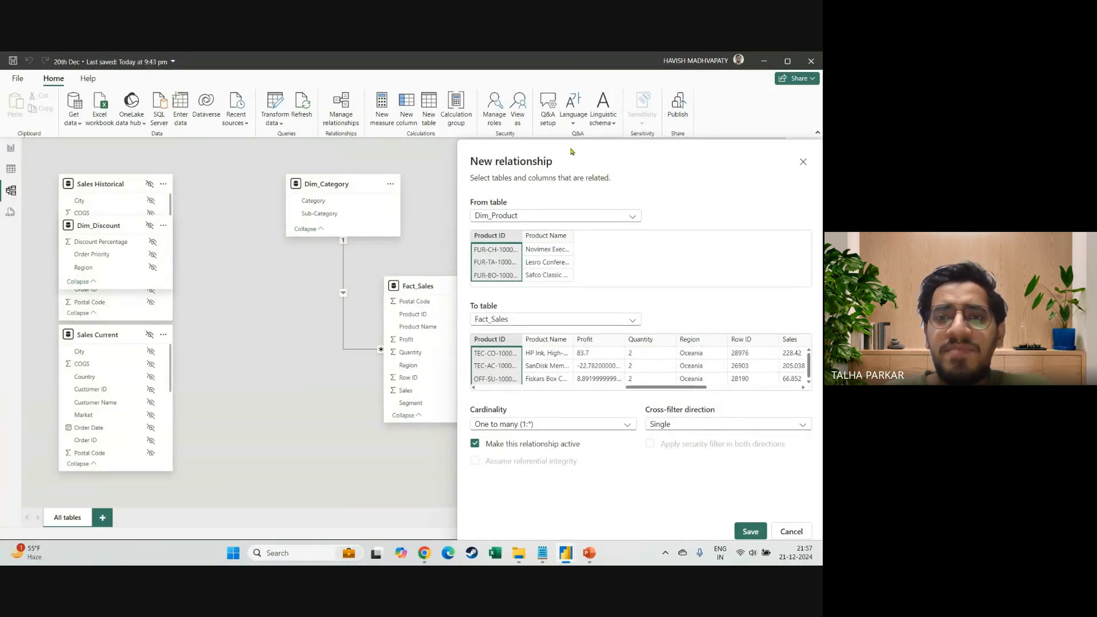
left_click_drag(516, 163, 303, 115)
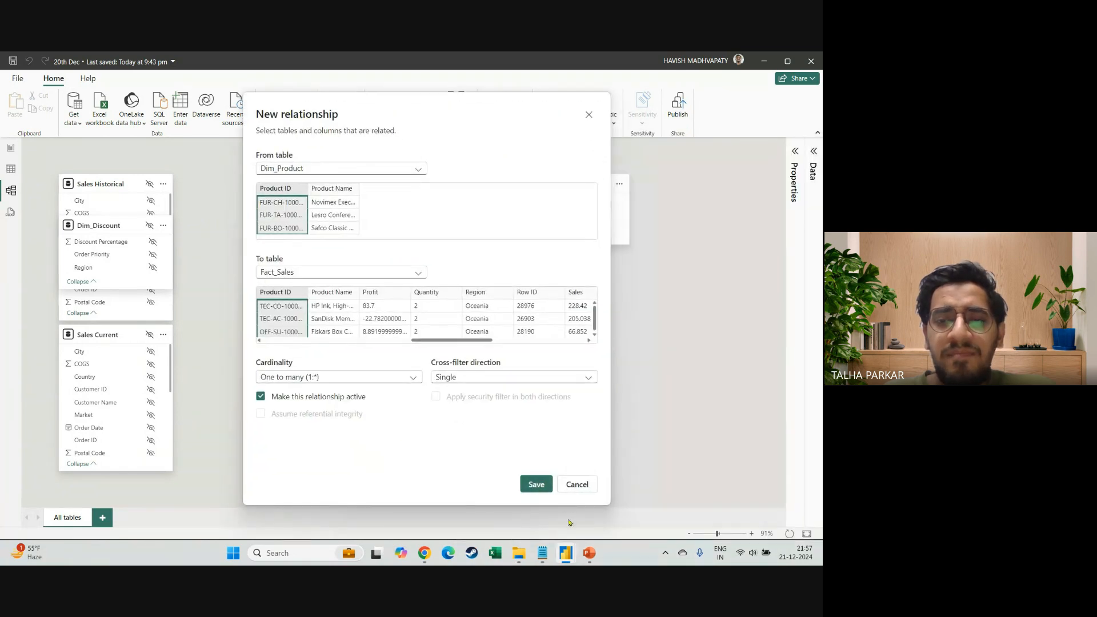
left_click(533, 489)
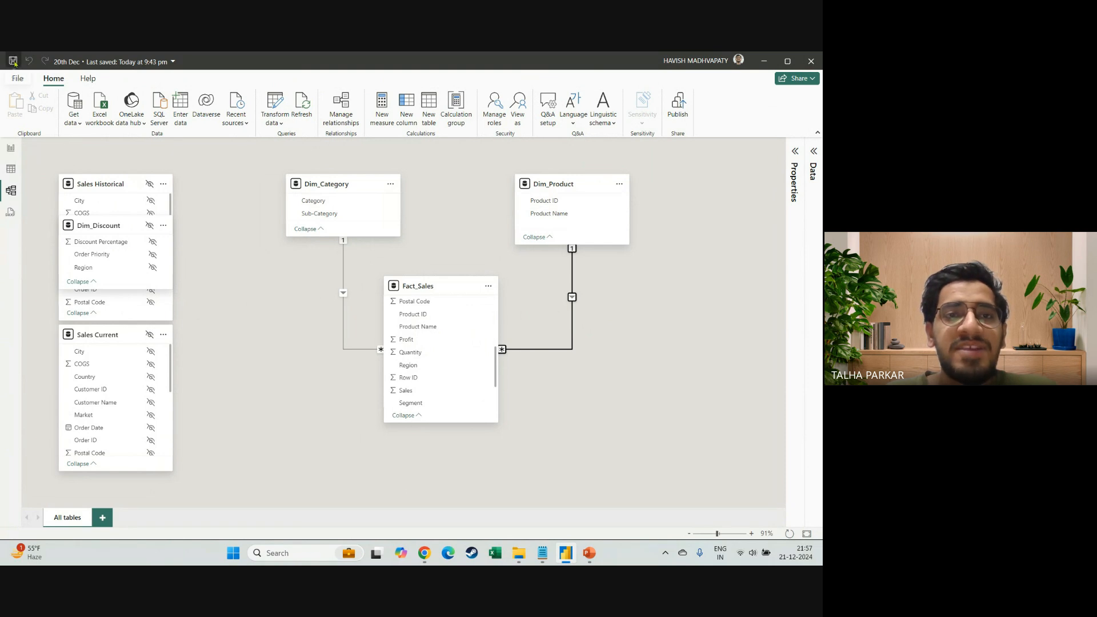
Open the Dim_Product query in Power Query Editor and examine its product columns at the Changed Type2 step
left_click(275, 102)
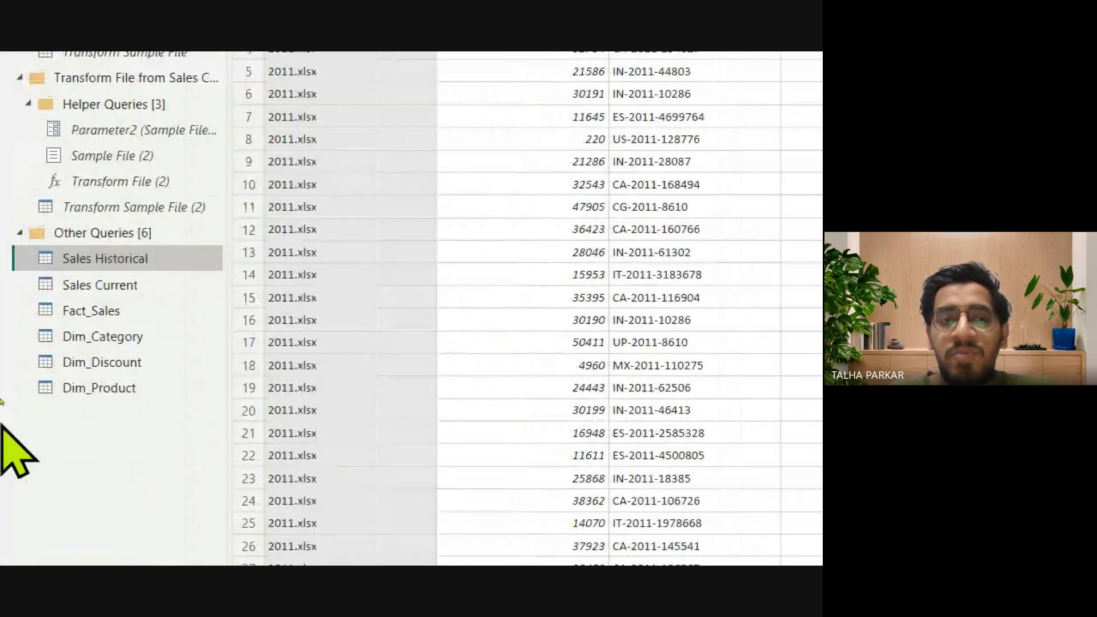
left_click(99, 387)
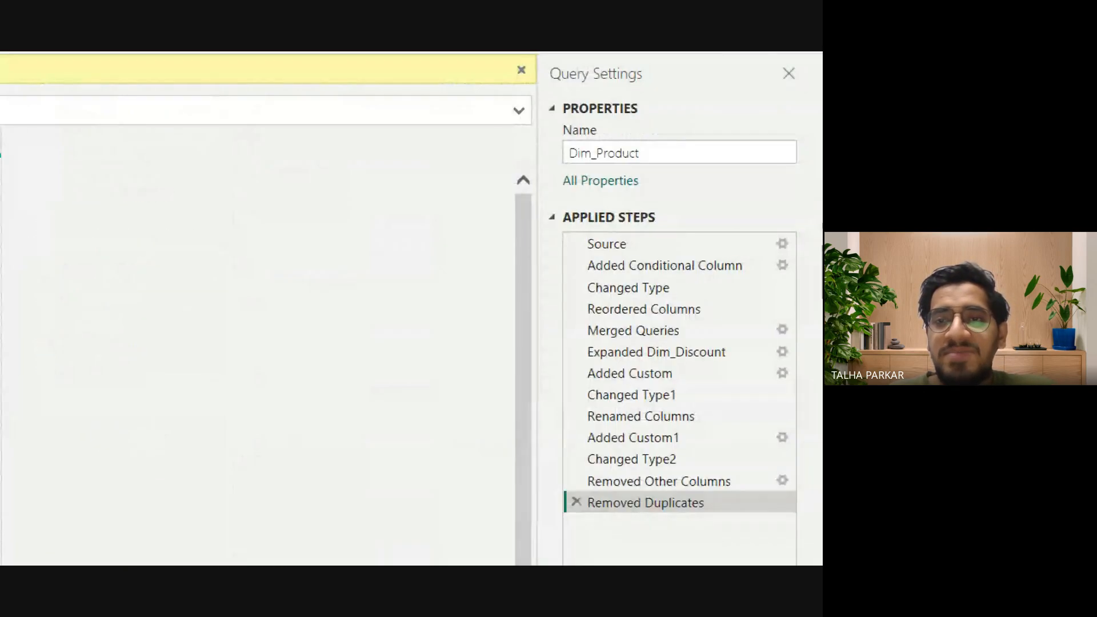
left_click(663, 481)
left_click(656, 460)
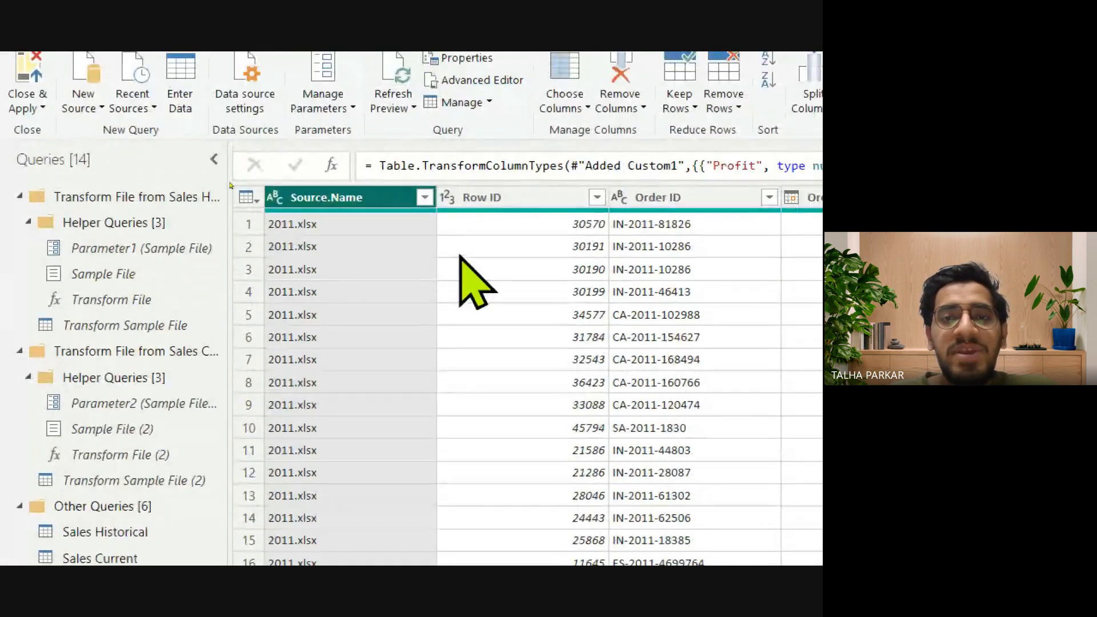
scroll(777, 320, "right", 5)
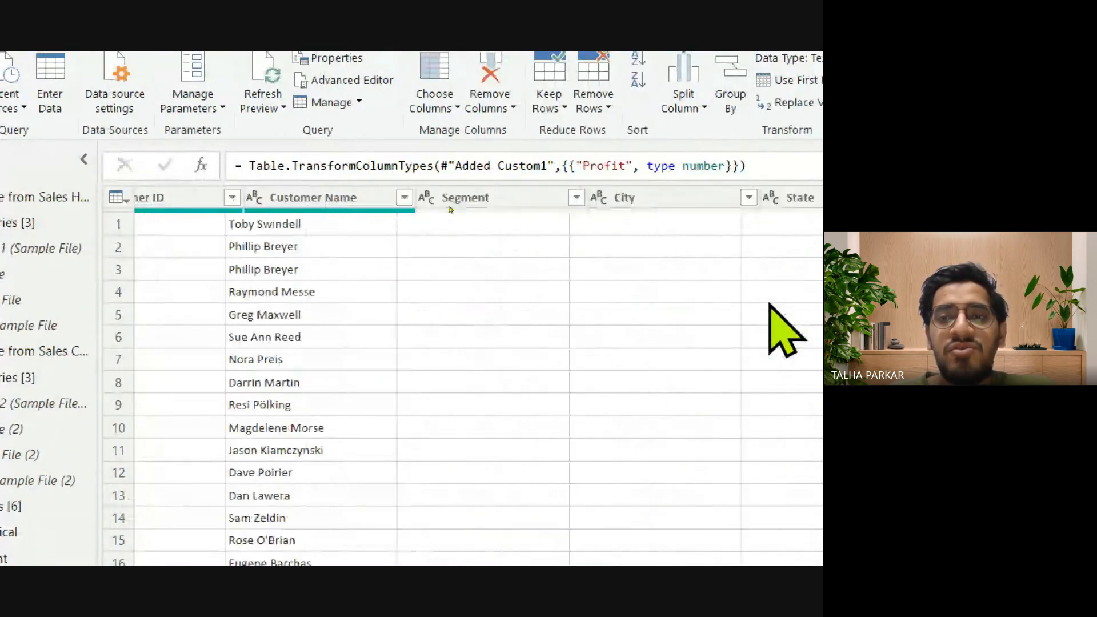
scroll(772, 306, "right", 15)
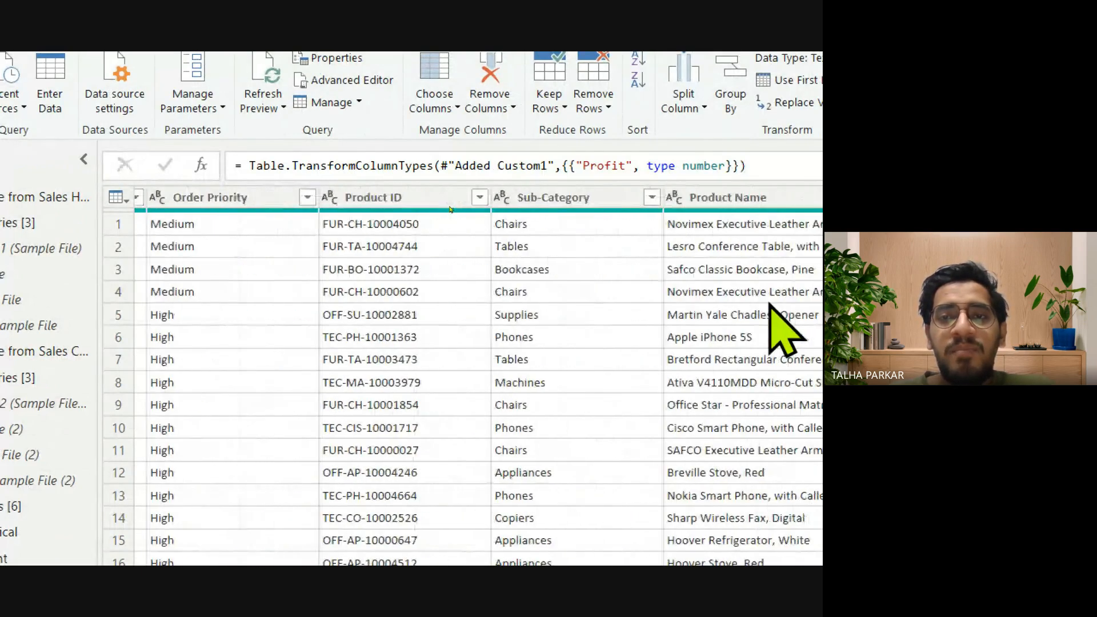
scroll(709, 343, "right", 5)
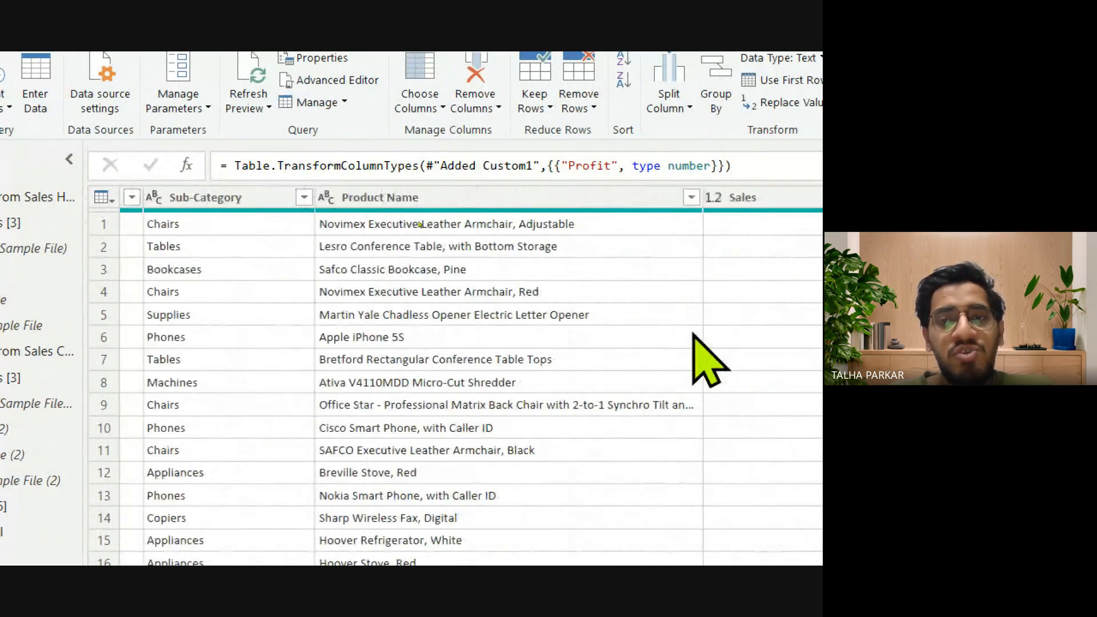
scroll(708, 357, "left", 3)
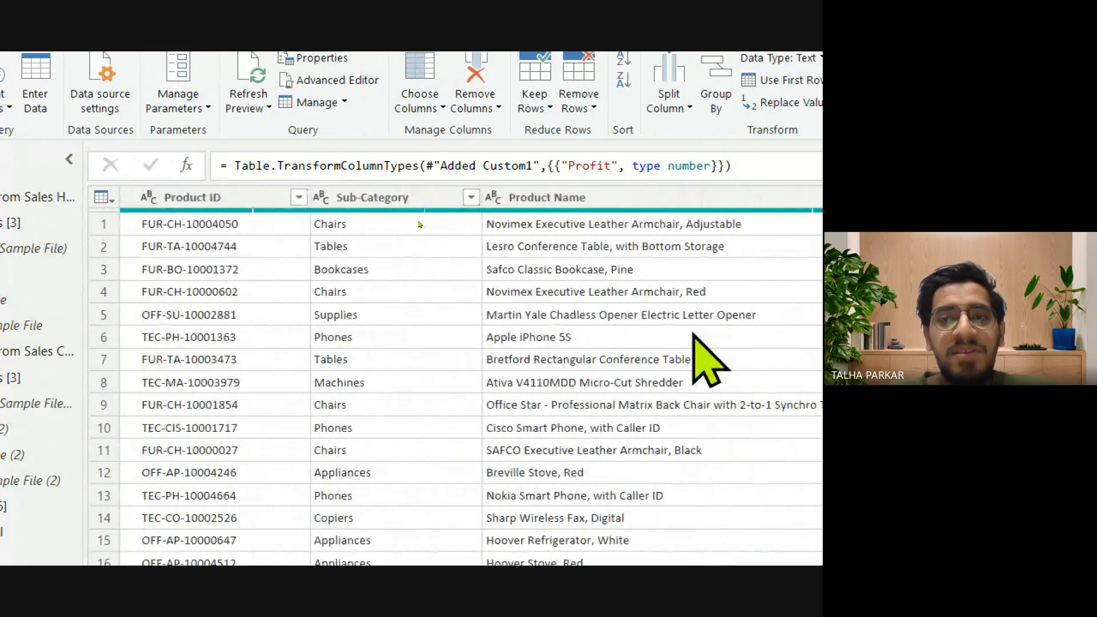
Show the column options for the Product ID and Product Name selection, and review the Removed Other Columns step
left_click(547, 197)
right_click(548, 197)
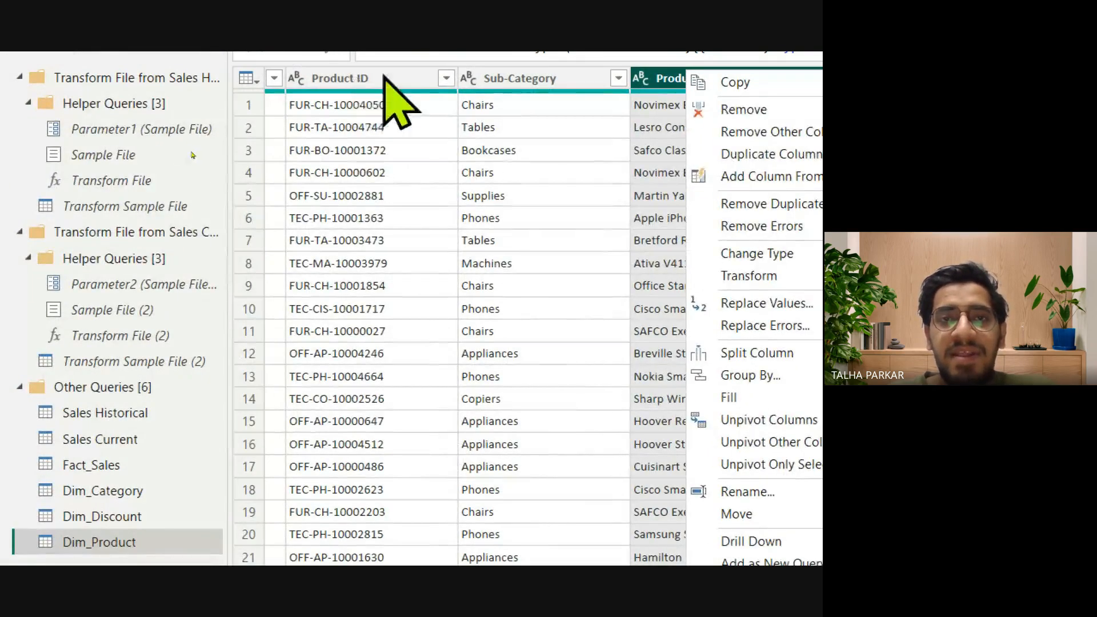
left_click(384, 78)
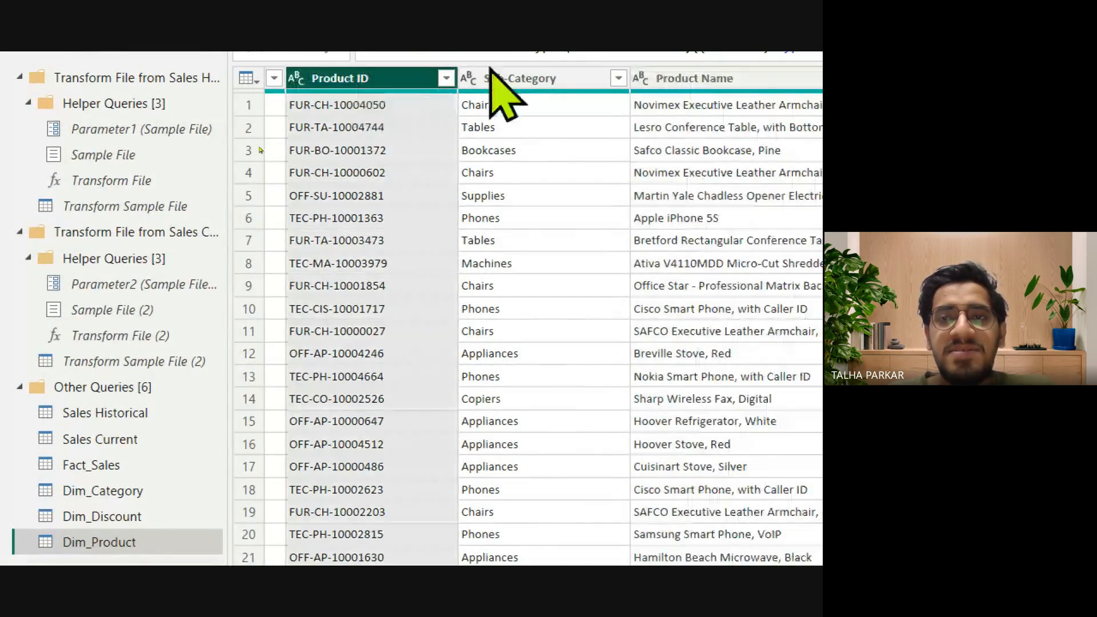
left_click(728, 80, "ctrl")
right_click(101, 116)
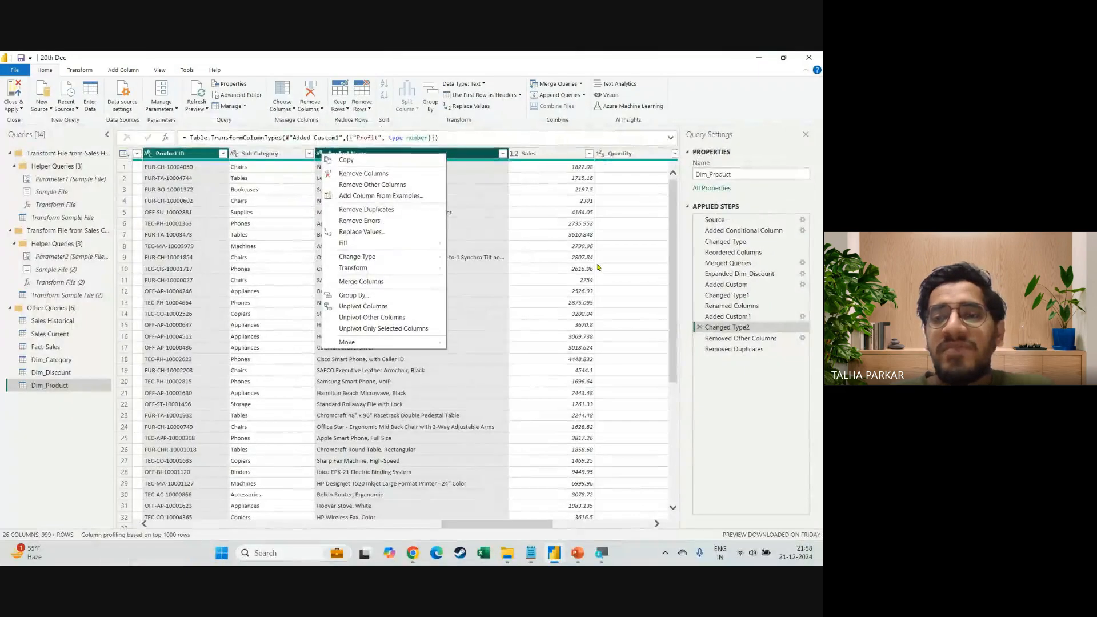
left_click(763, 354)
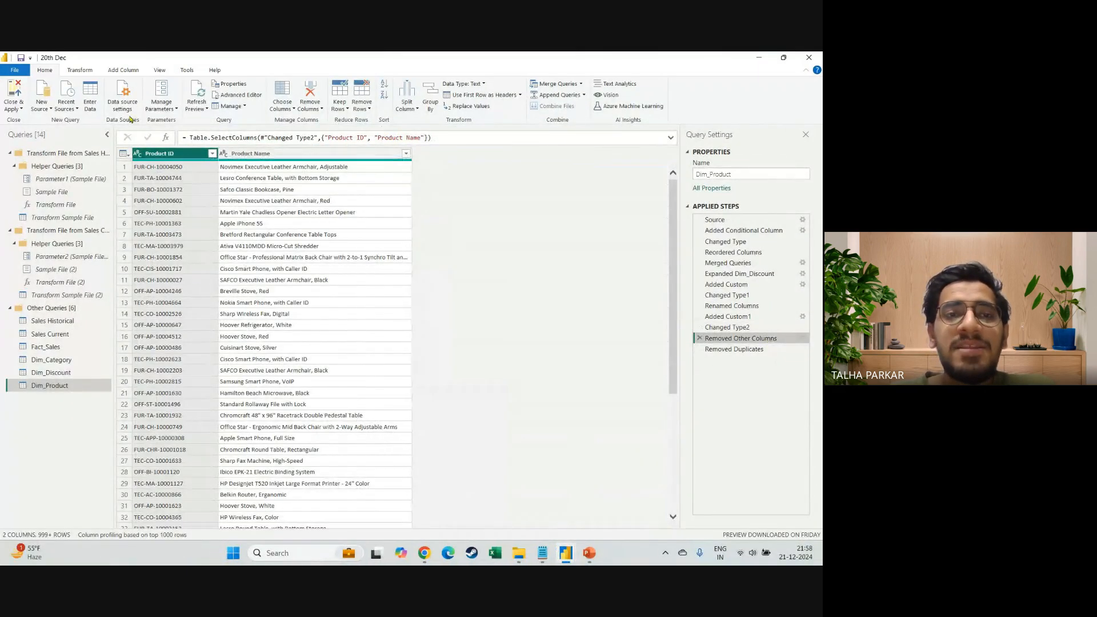
Show the row-removal options, review the Removed Duplicates step of Dim_Product, and save the file
left_click(361, 106)
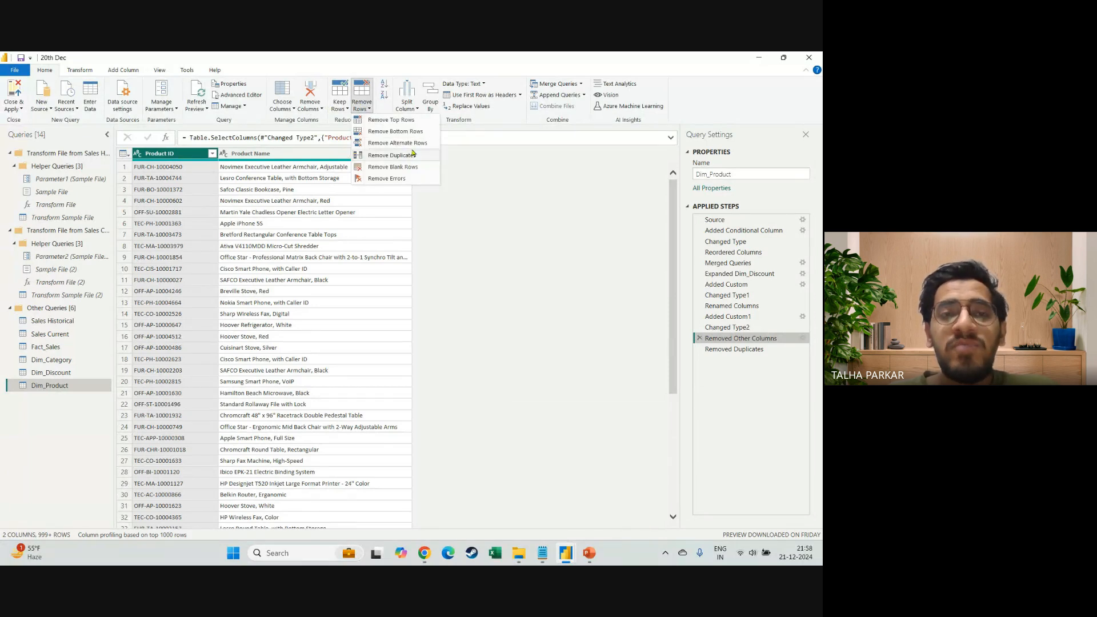
left_click(464, 221)
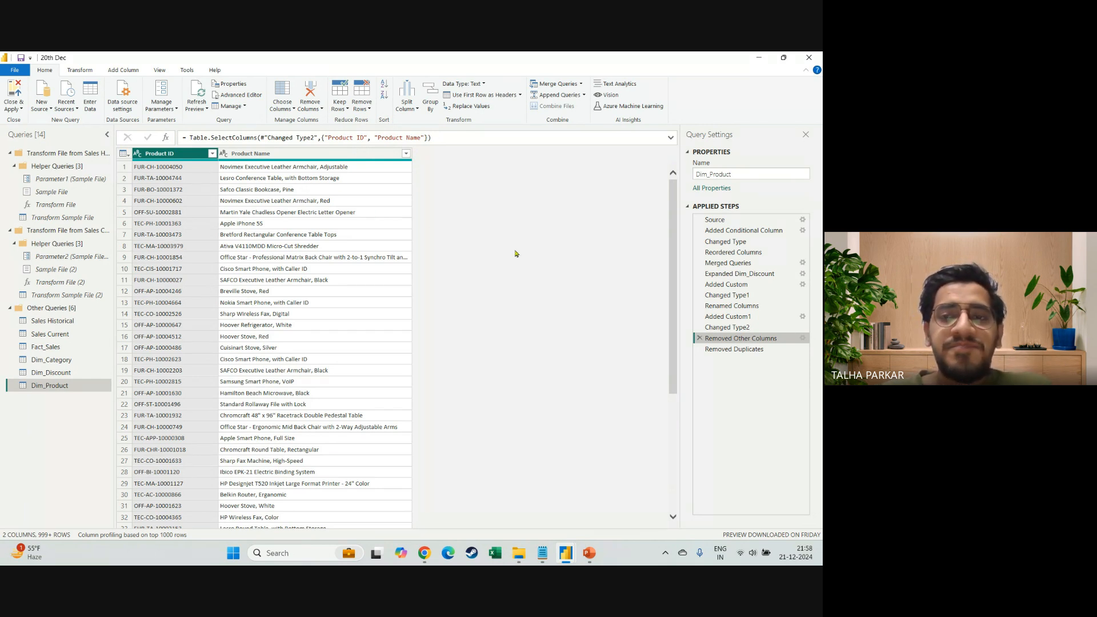
left_click(744, 349)
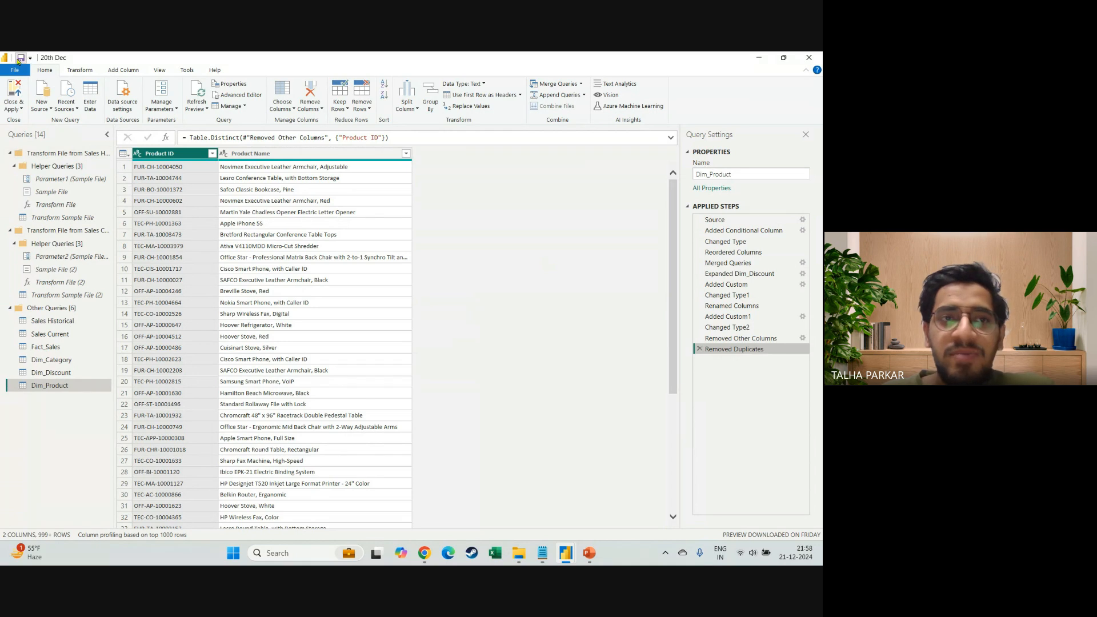
key("ctrl+s")
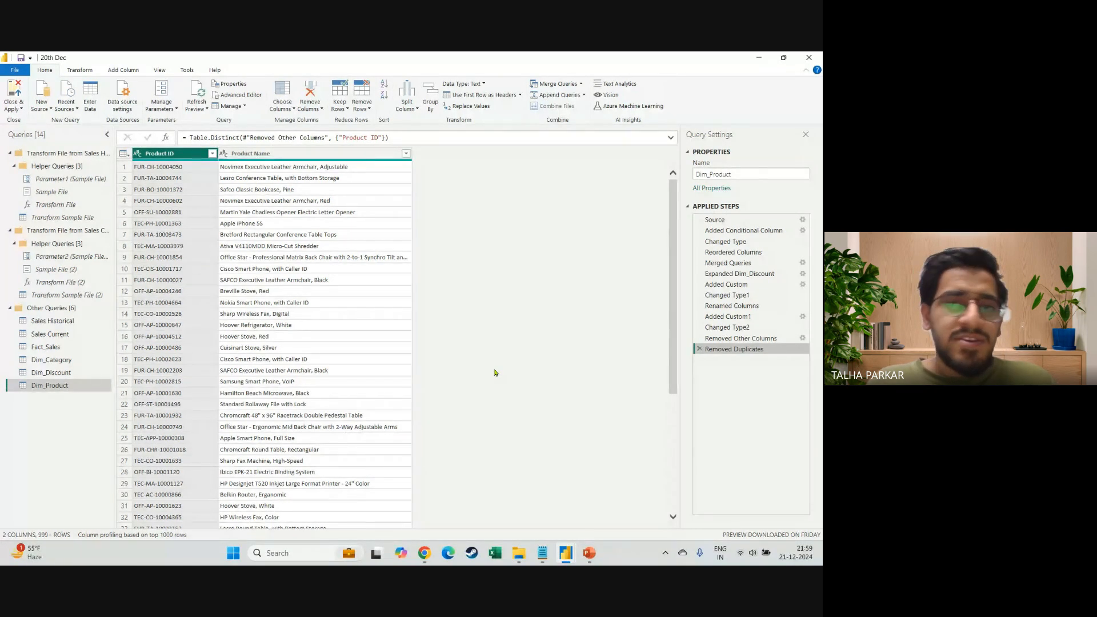
Switch to the browser and show the database normalization video on YouTube and its link in the Google Meet chat
key("alt+Tab")
key("alt+Tab")
key("alt+Tab")
key("alt+Tab")
key("alt+Tab")
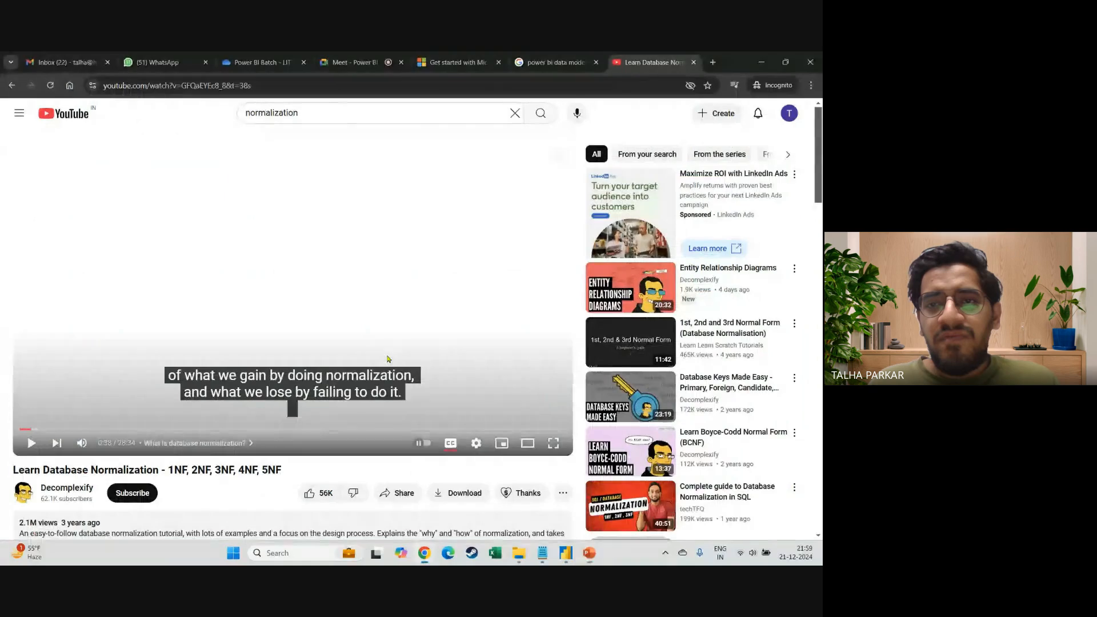
left_click(351, 61)
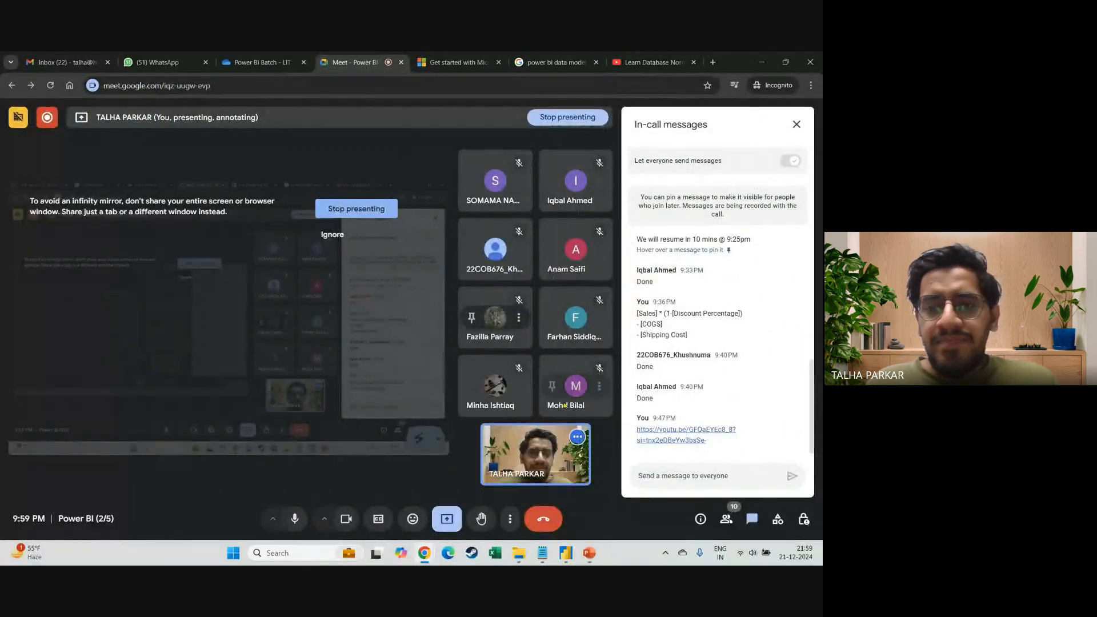
left_click(652, 61)
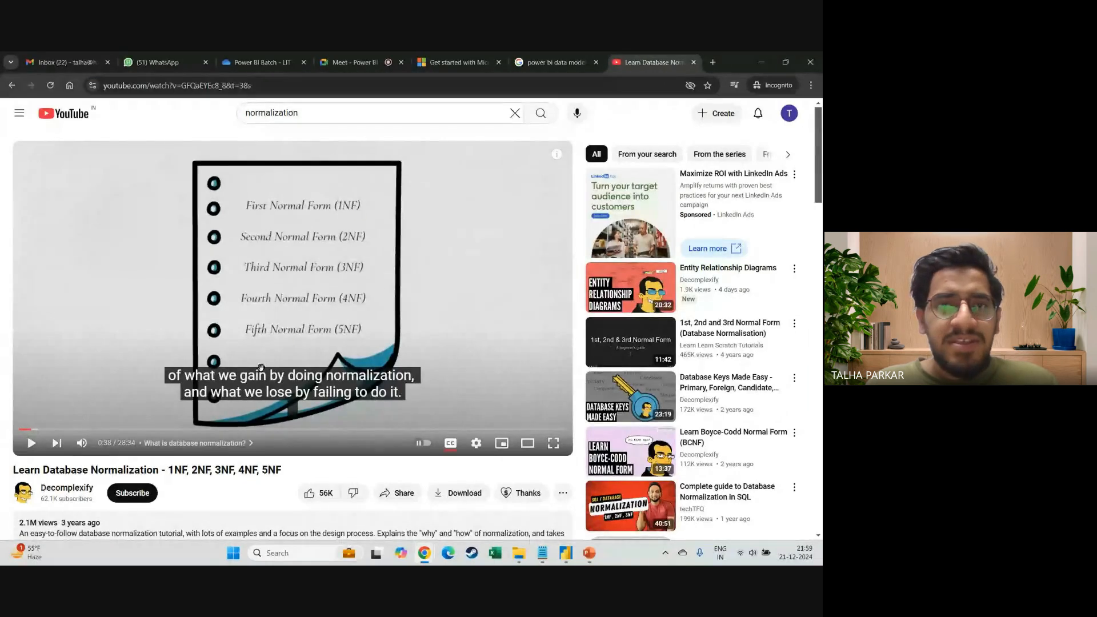
left_click(342, 55)
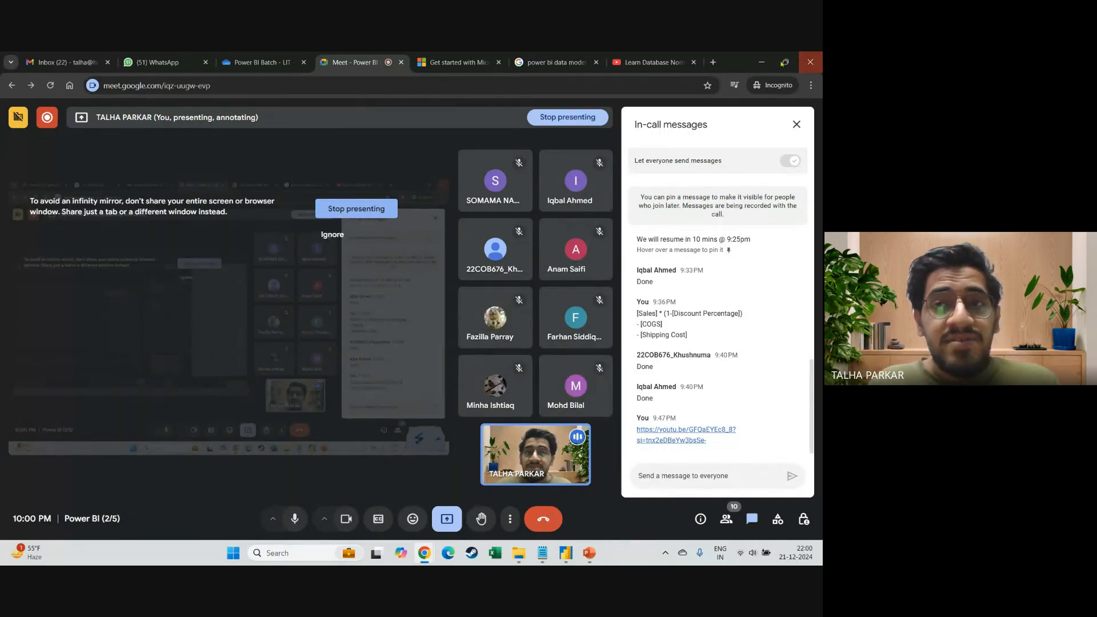
left_click(762, 62)
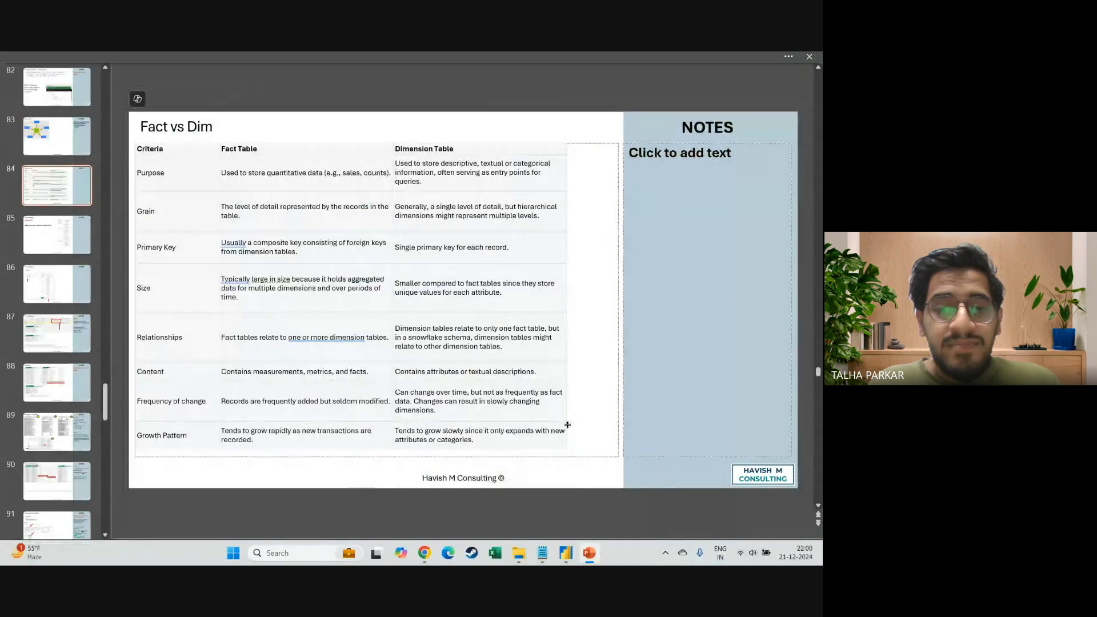
Switch to Excel, show the Power Pivot commands in a blank workbook, and close the workbook
left_click(495, 553)
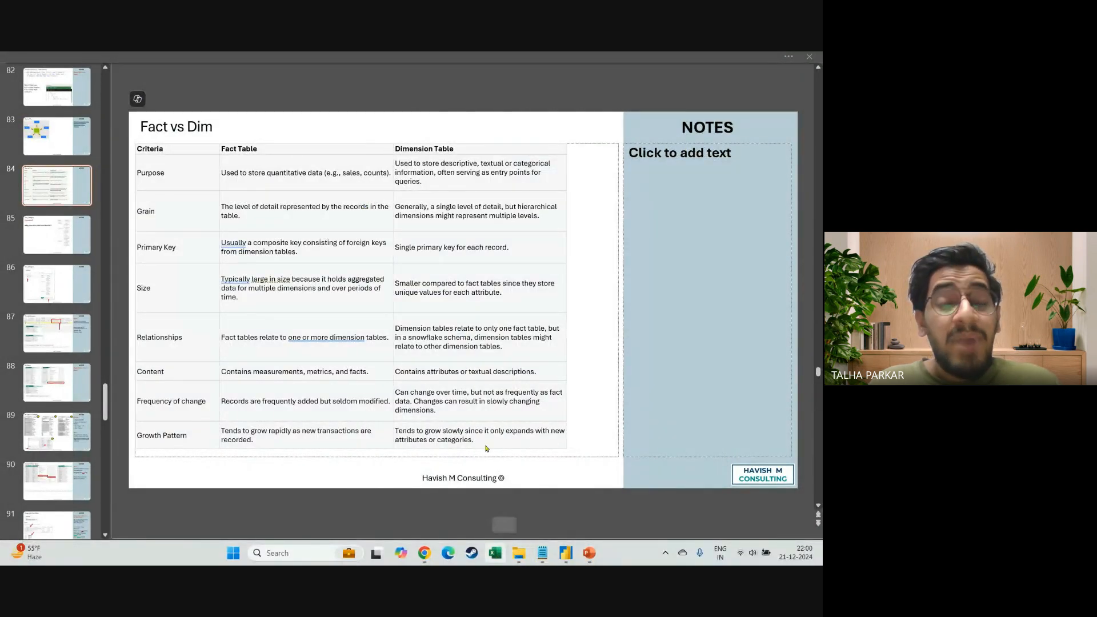
left_click(139, 171)
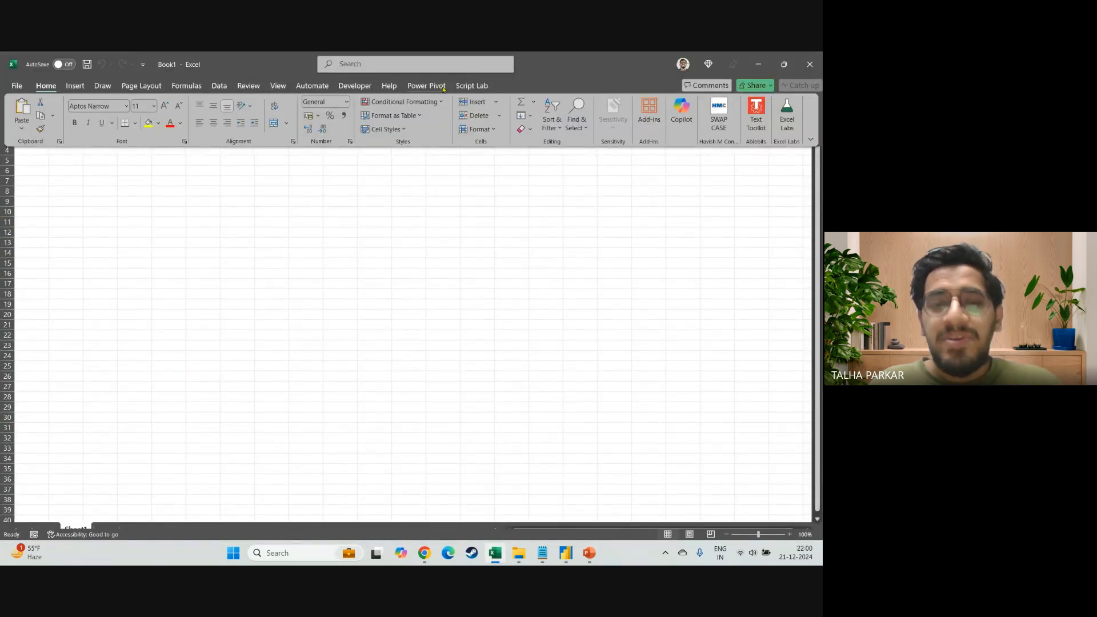
left_click(443, 88)
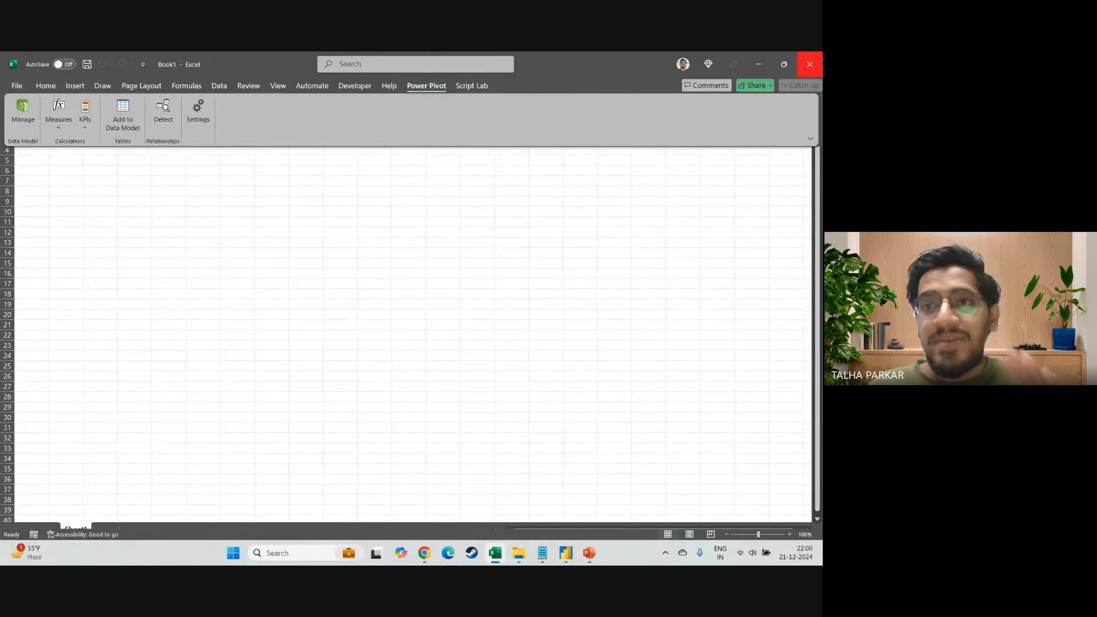
left_click(811, 66)
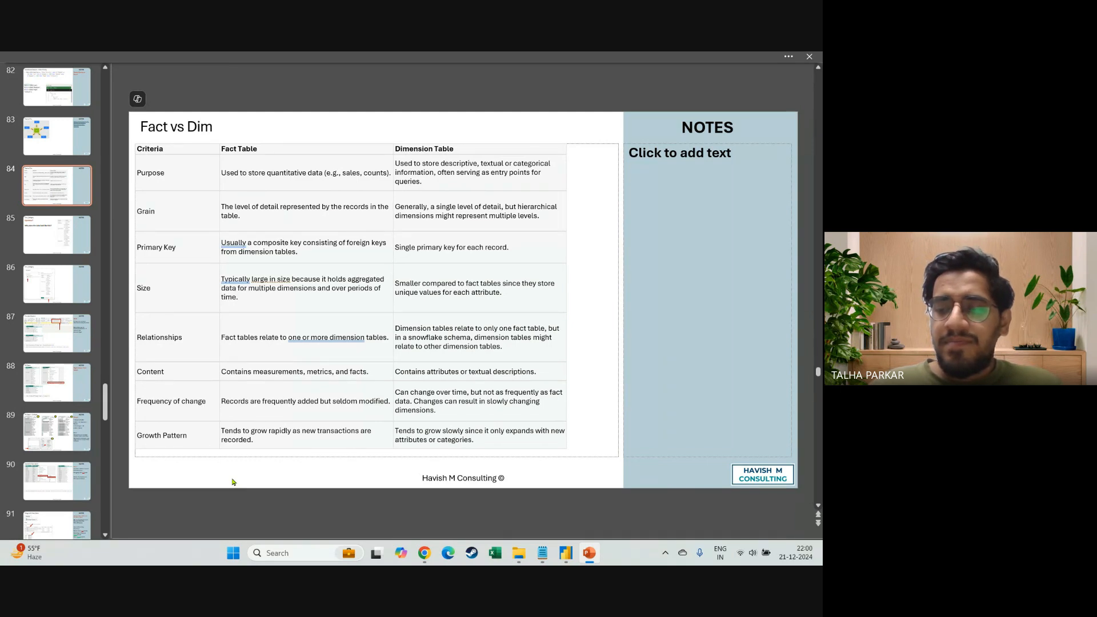
Switch to the Google Meet call to turn the camera off and on again, and return to Power Query Editor
key("alt+Tab")
key("alt+Tab")
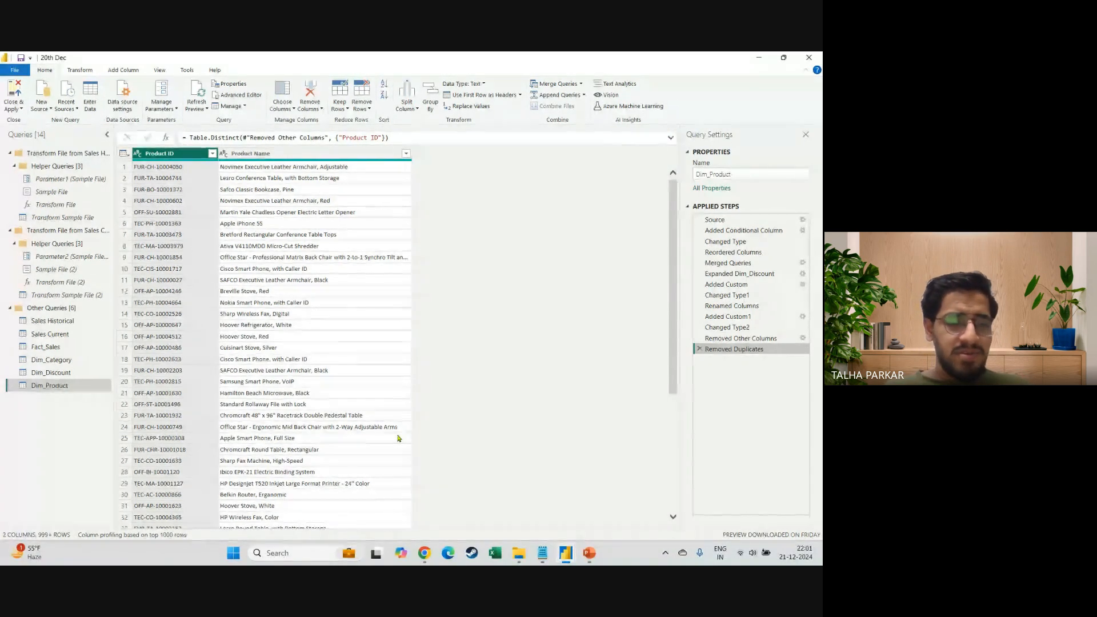
key("alt+Tab")
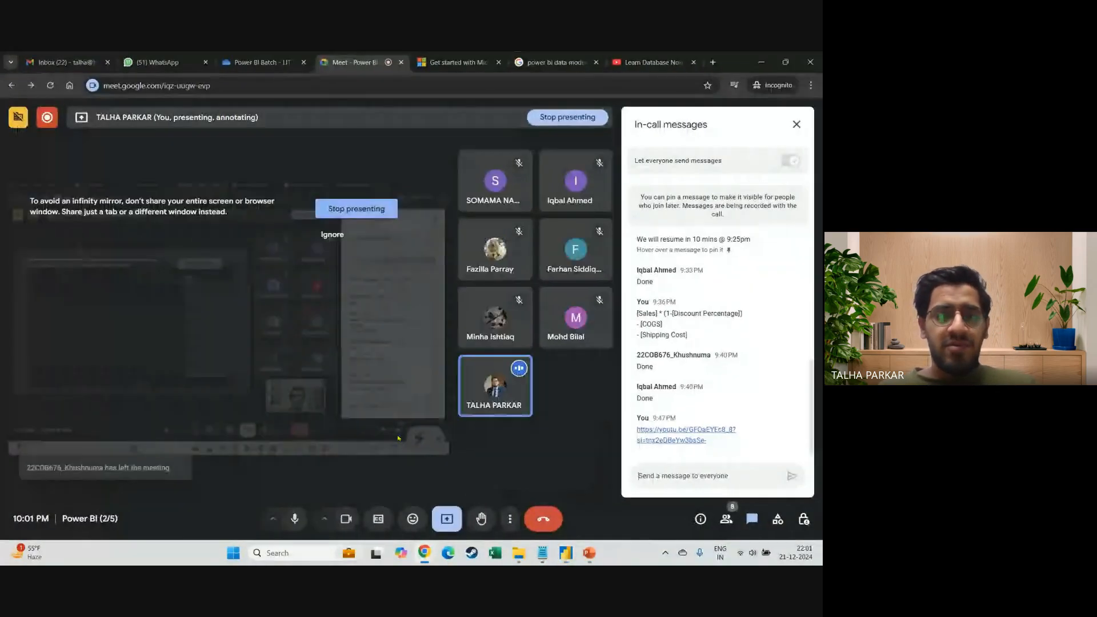
left_click(345, 521)
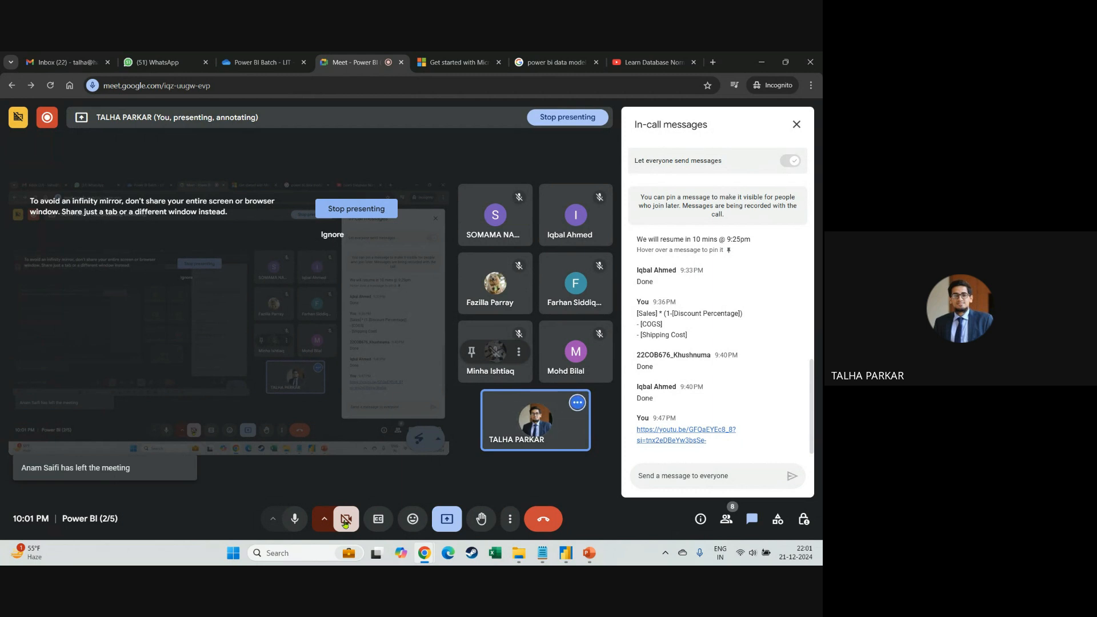
left_click(345, 522)
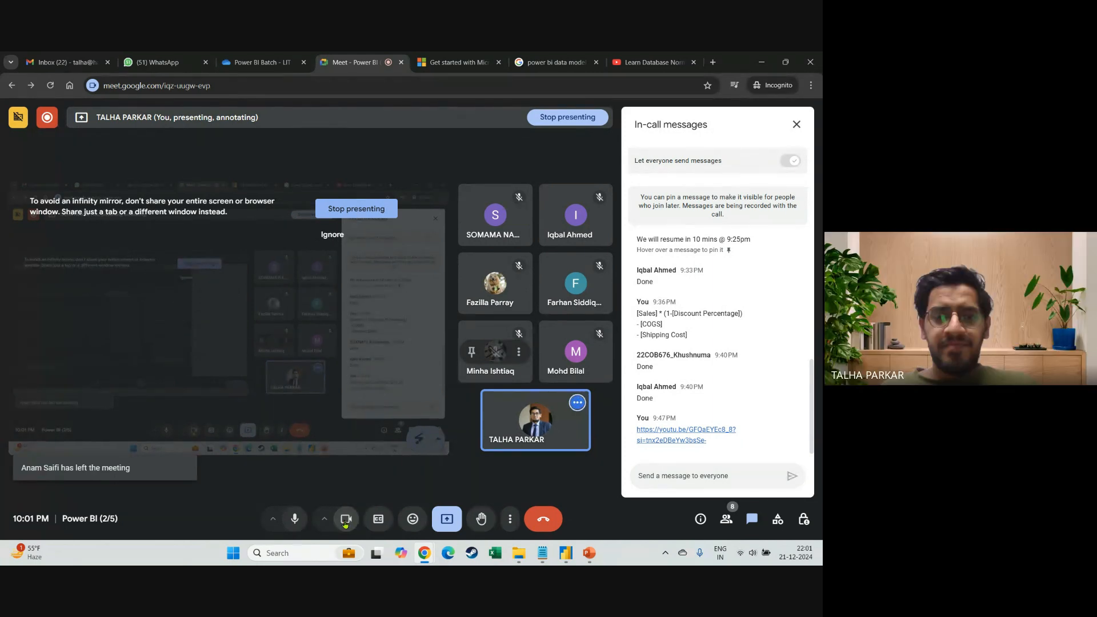
key("alt+Tab")
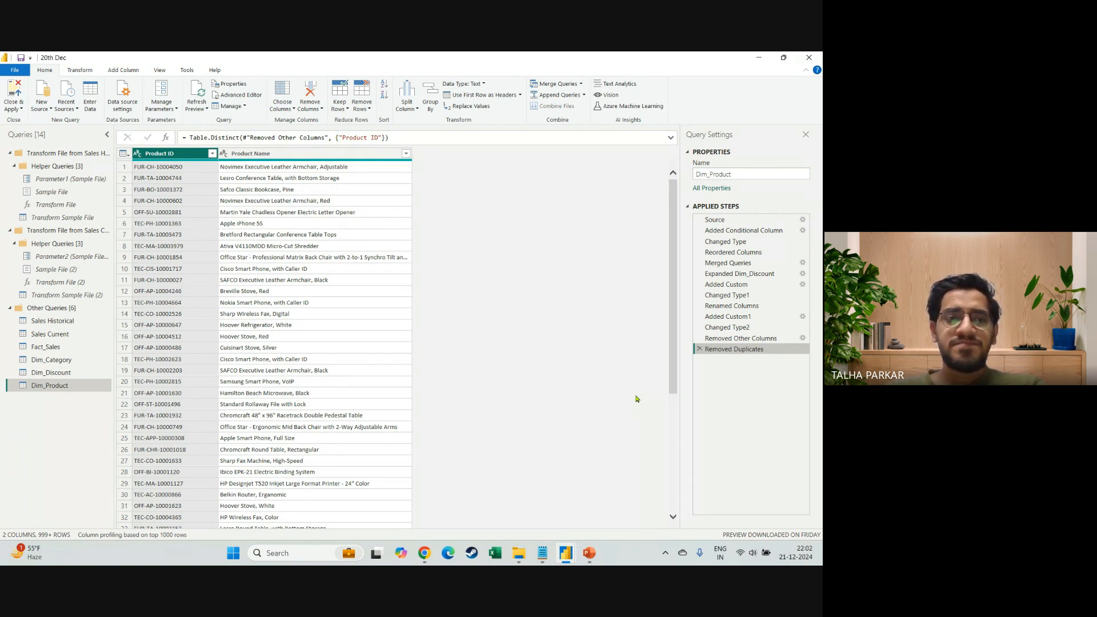
Switch to the Google Meet call to check the in-call messages, and return to Power Query Editor
key("alt+Tab")
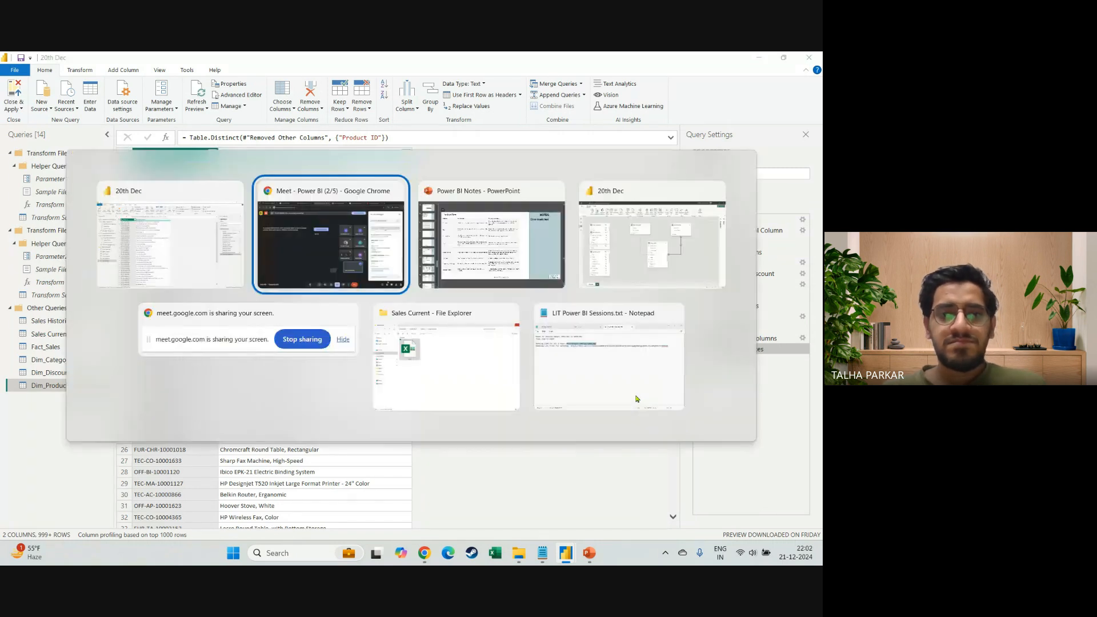
key("alt+Tab")
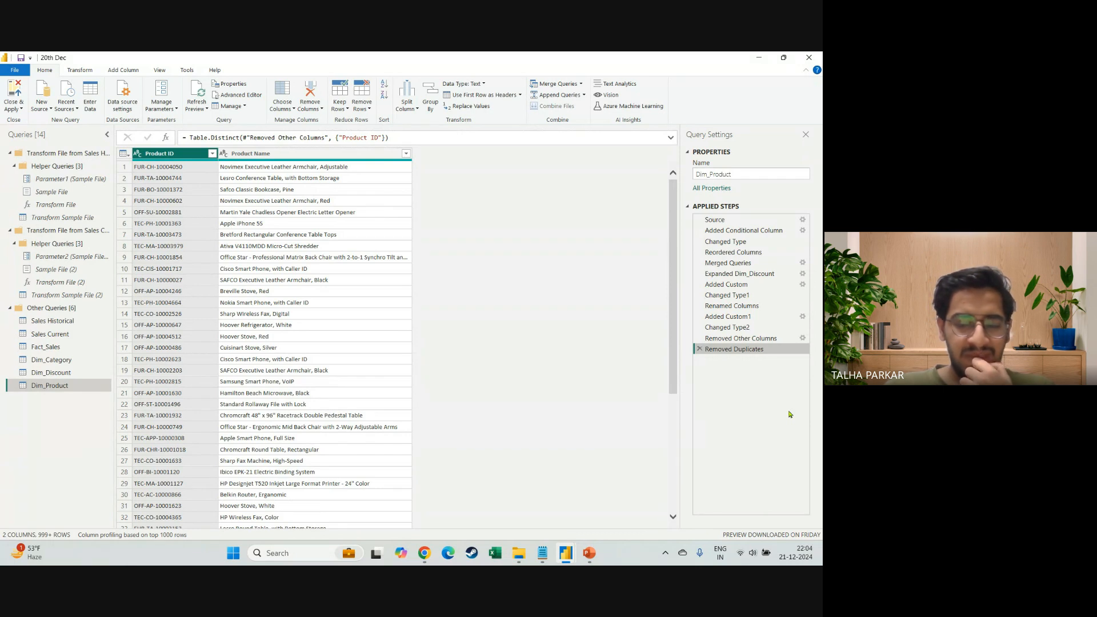
key("alt+Tab")
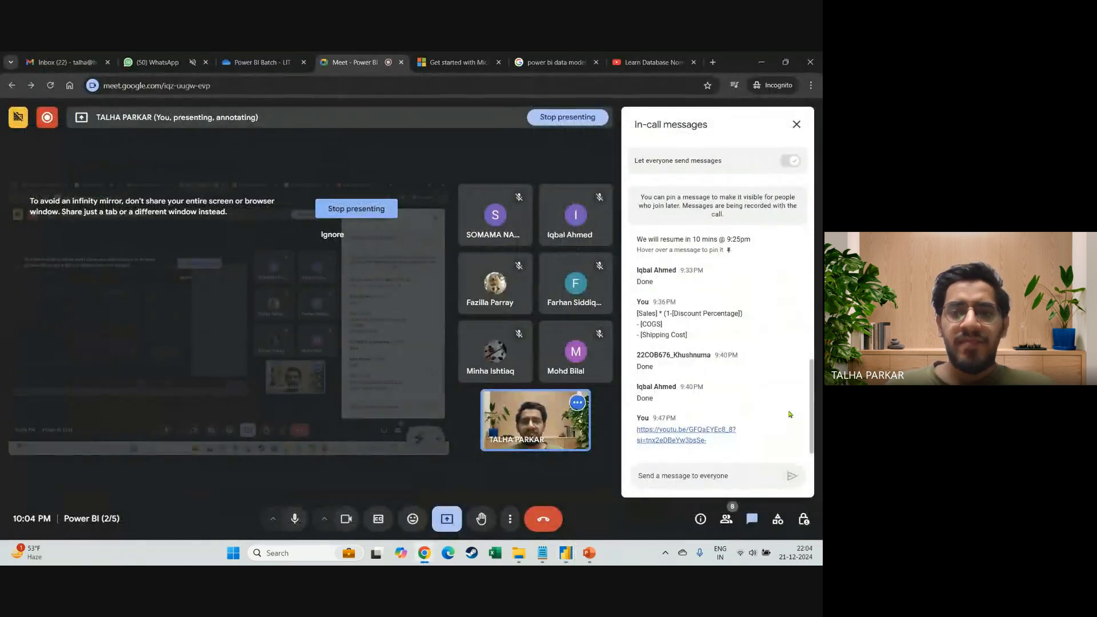
key("alt+Tab")
key("alt+Tab")
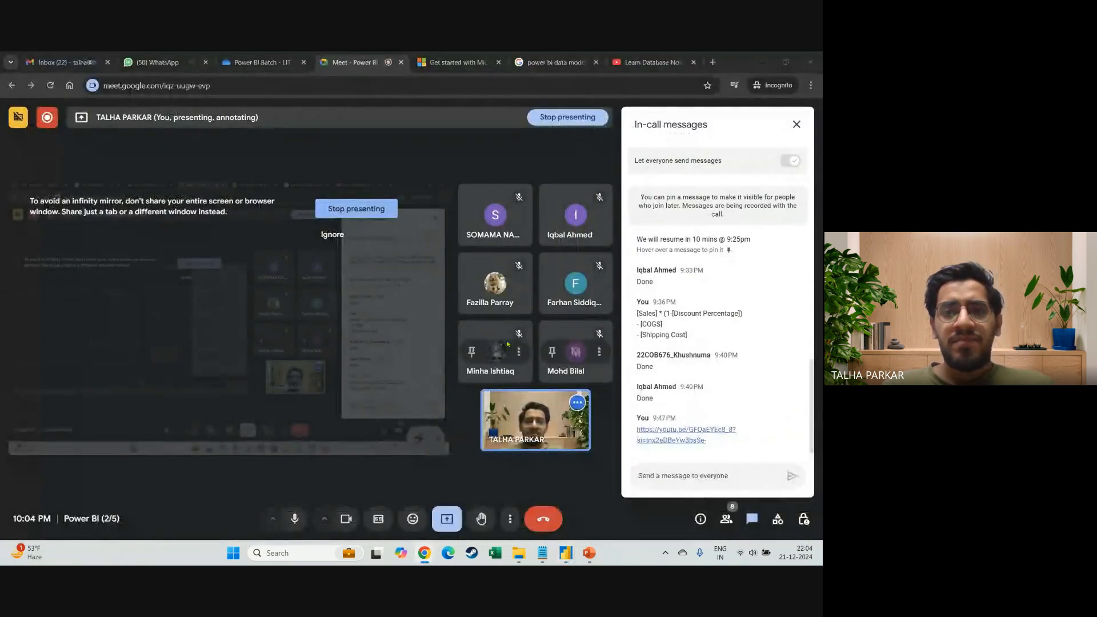
key("alt+Tab")
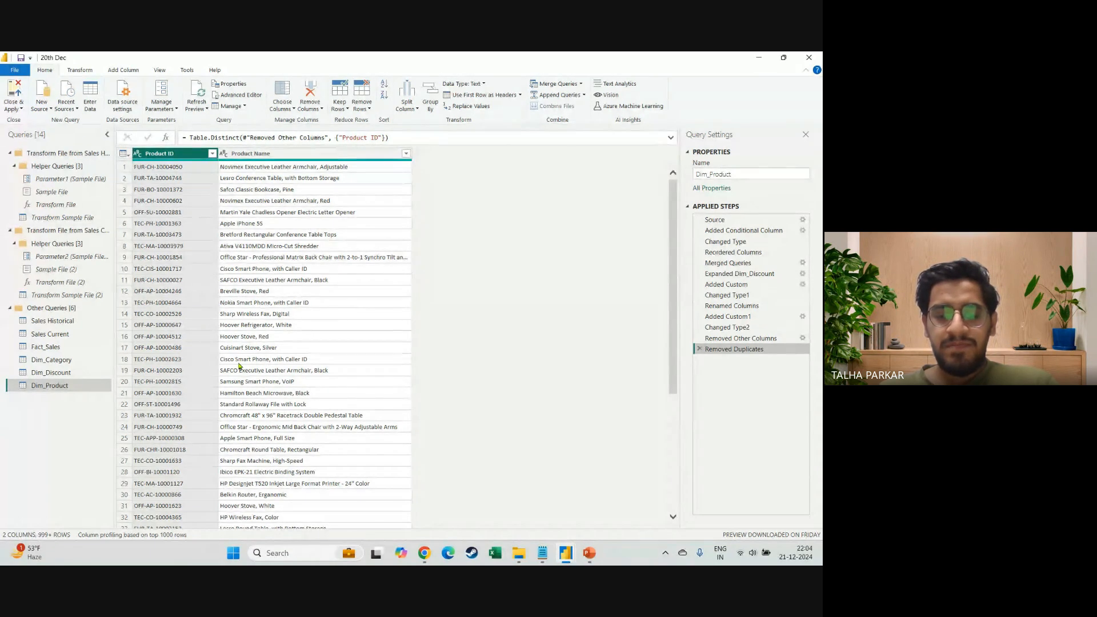
key("alt+Tab")
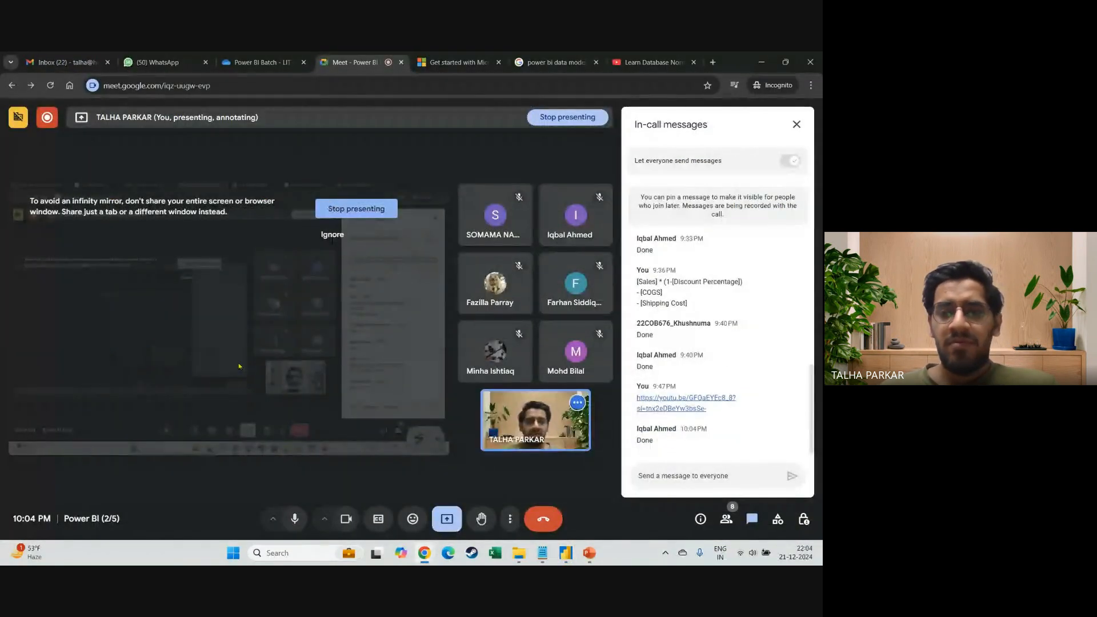
key("alt+Tab")
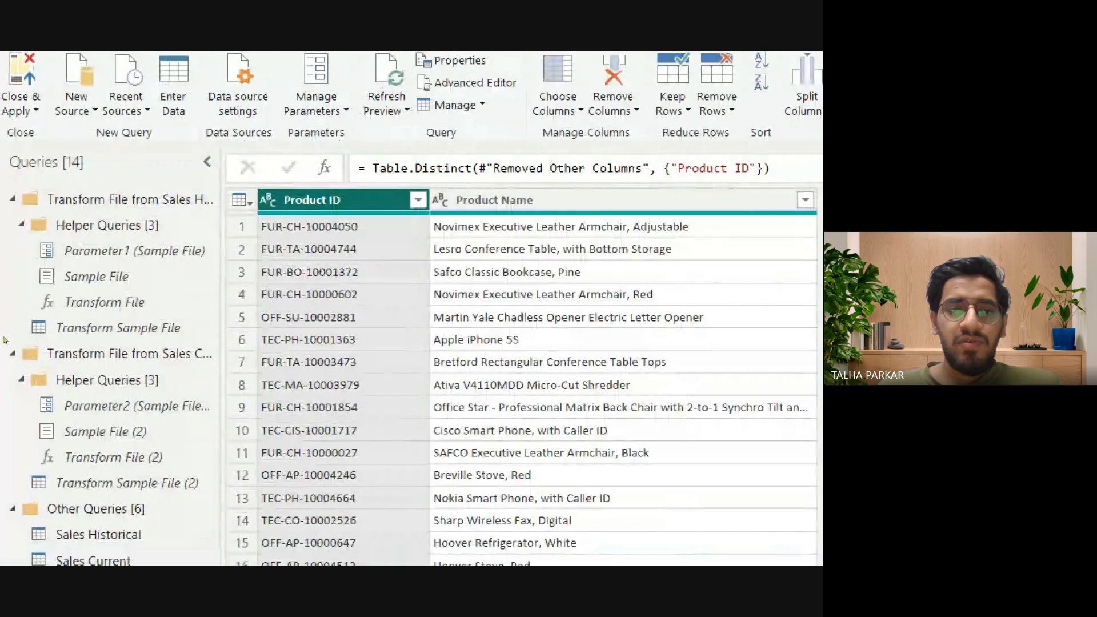
Duplicate the Fact_Sales query and rename the copy Dim_Customer
left_click(94, 419)
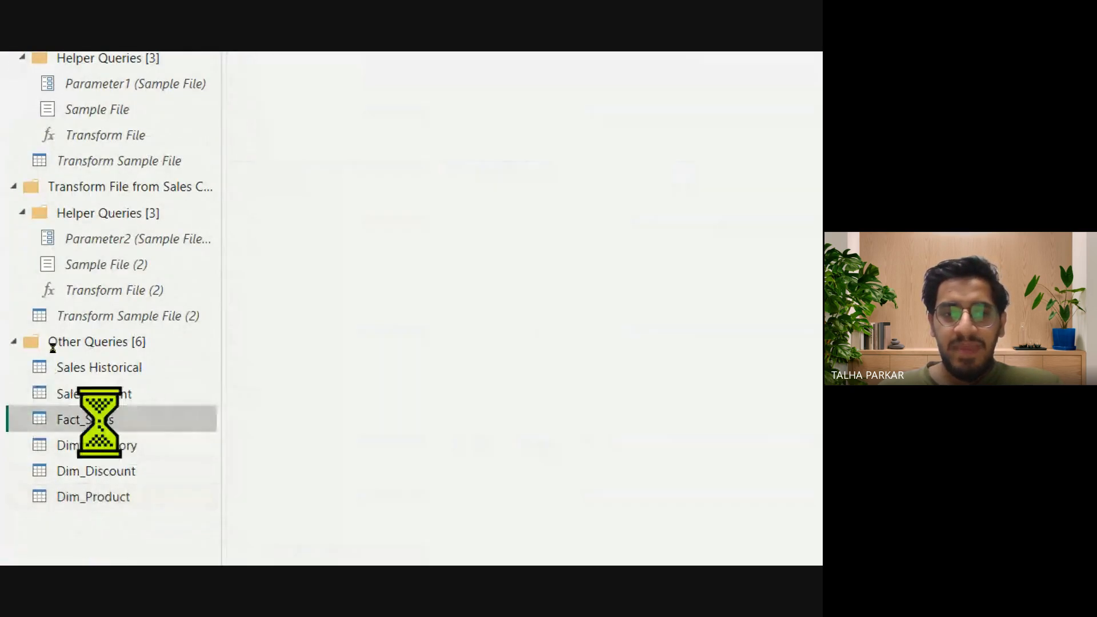
right_click(98, 421)
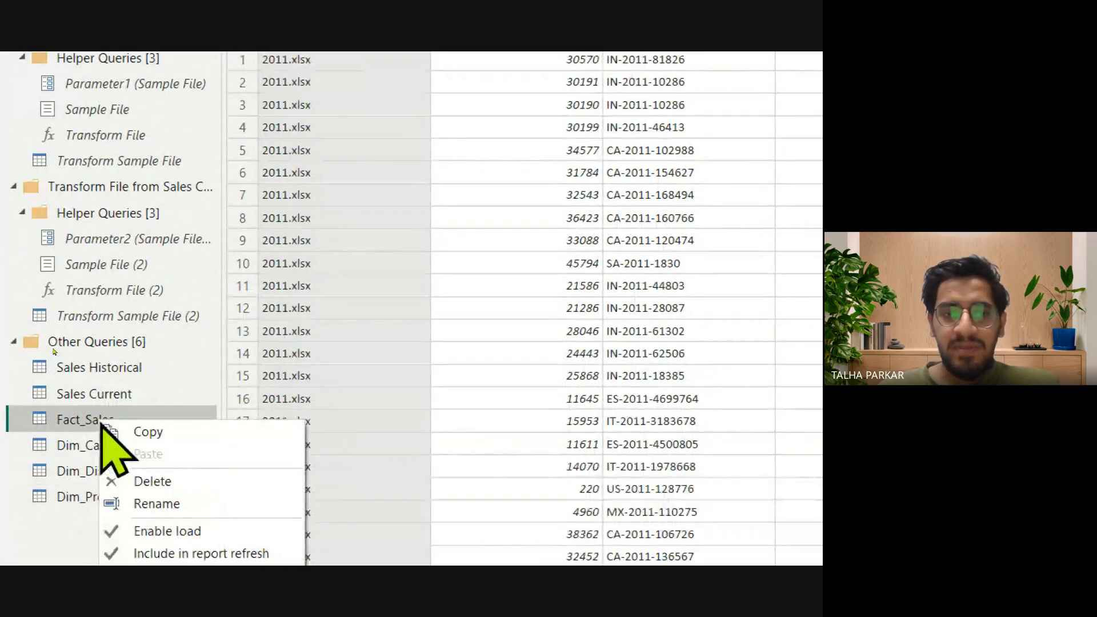
left_click(181, 423)
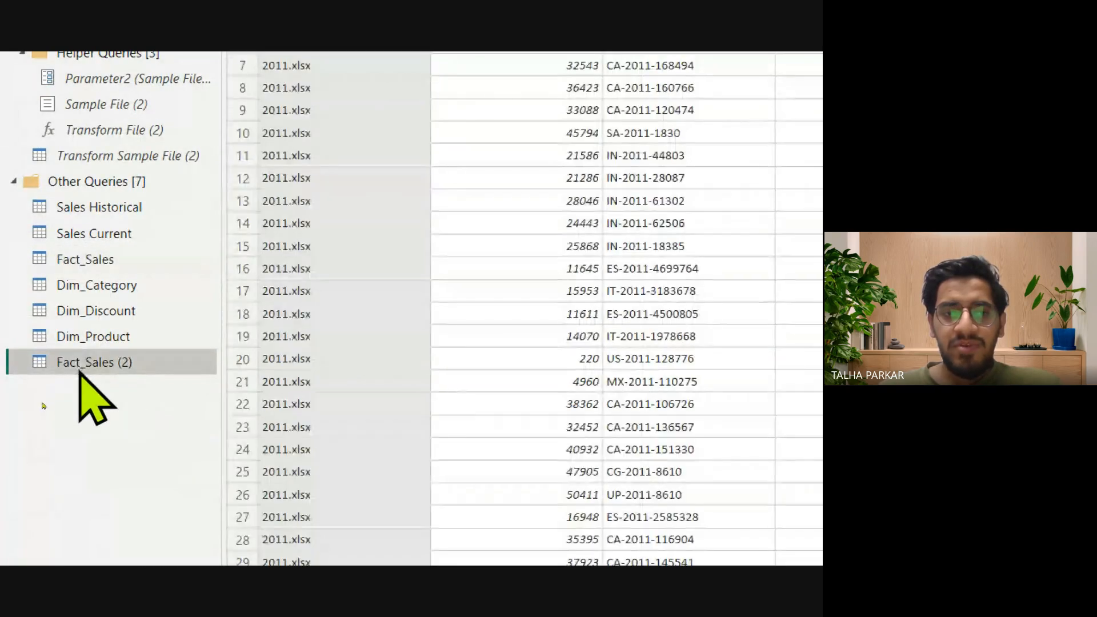
double_click(80, 365)
type("Dim")
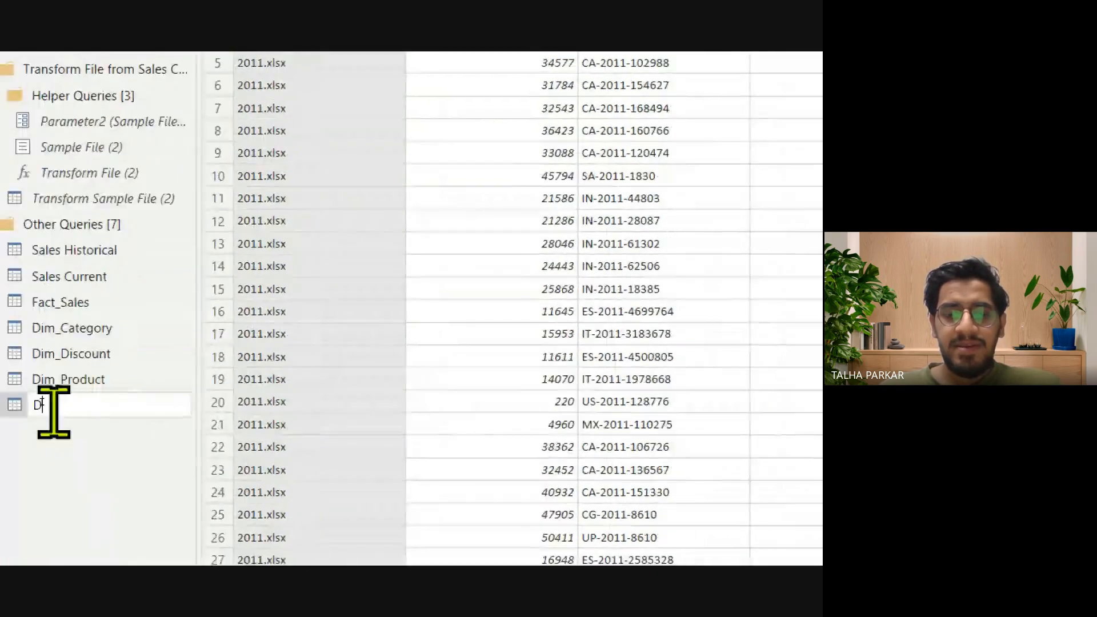
type("_Customers")
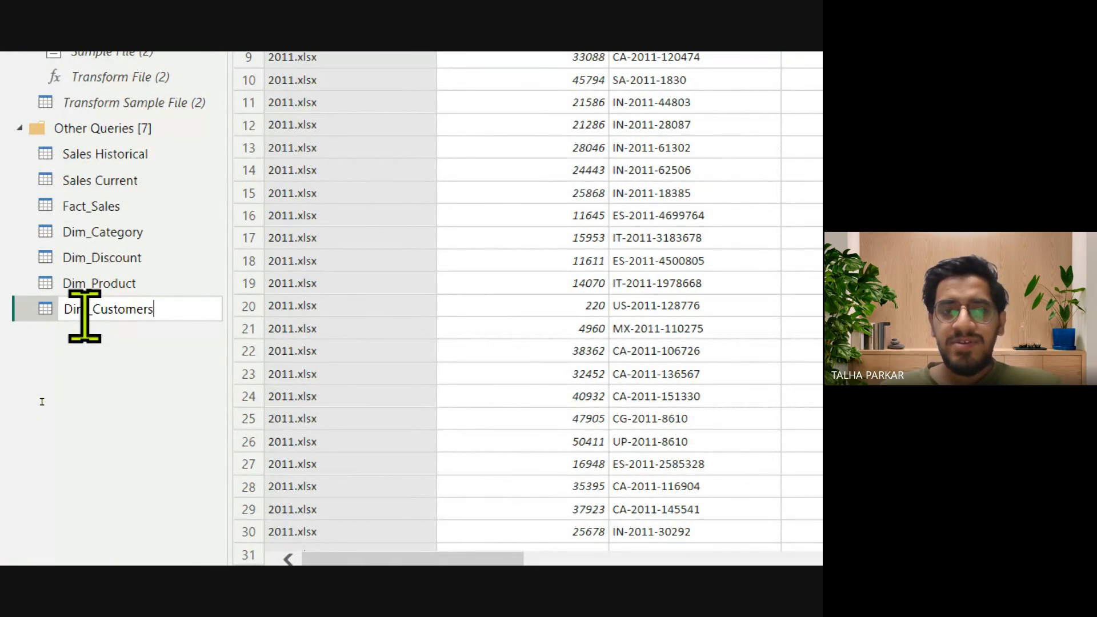
key("Return")
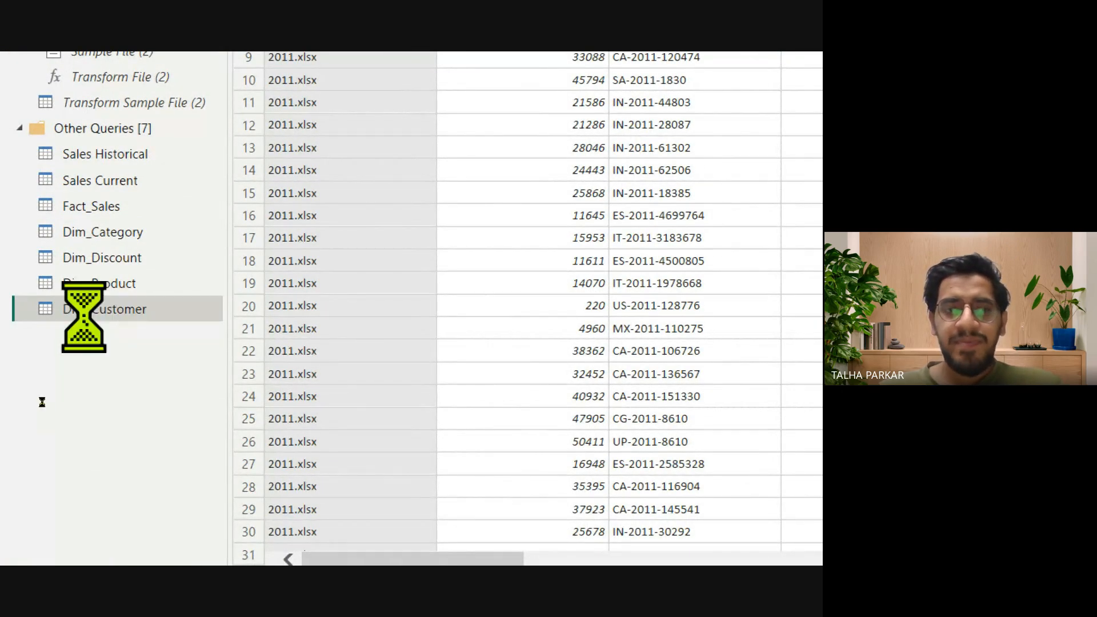
Keep only the columns from Customer ID through Region in Dim_Customer by removing all other columns
scroll(661, 275, "right", 6)
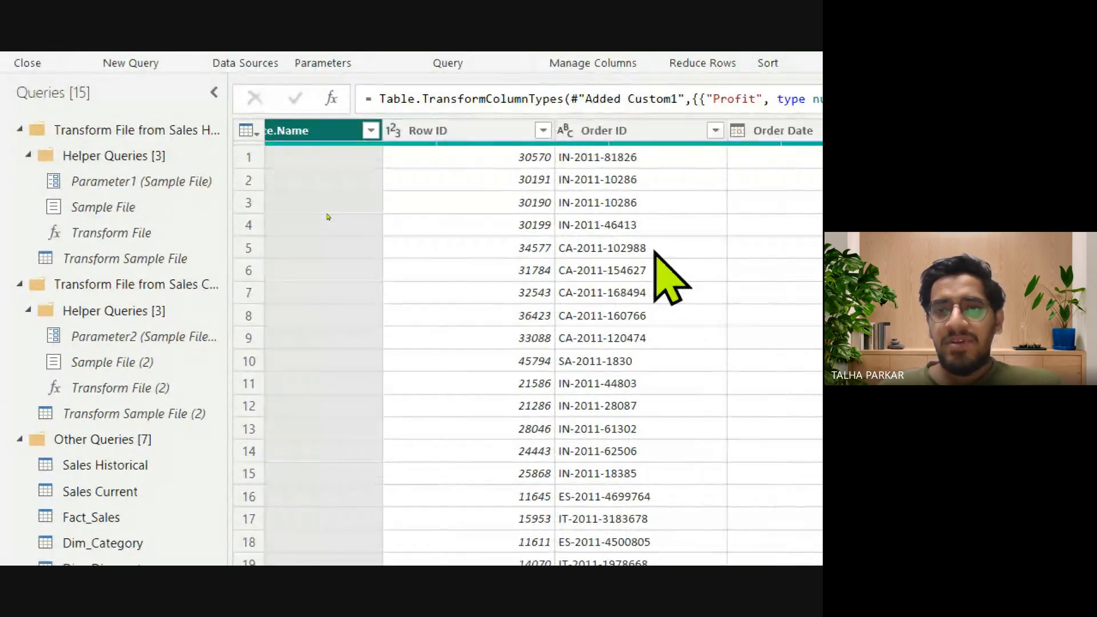
scroll(764, 294, "right", 3)
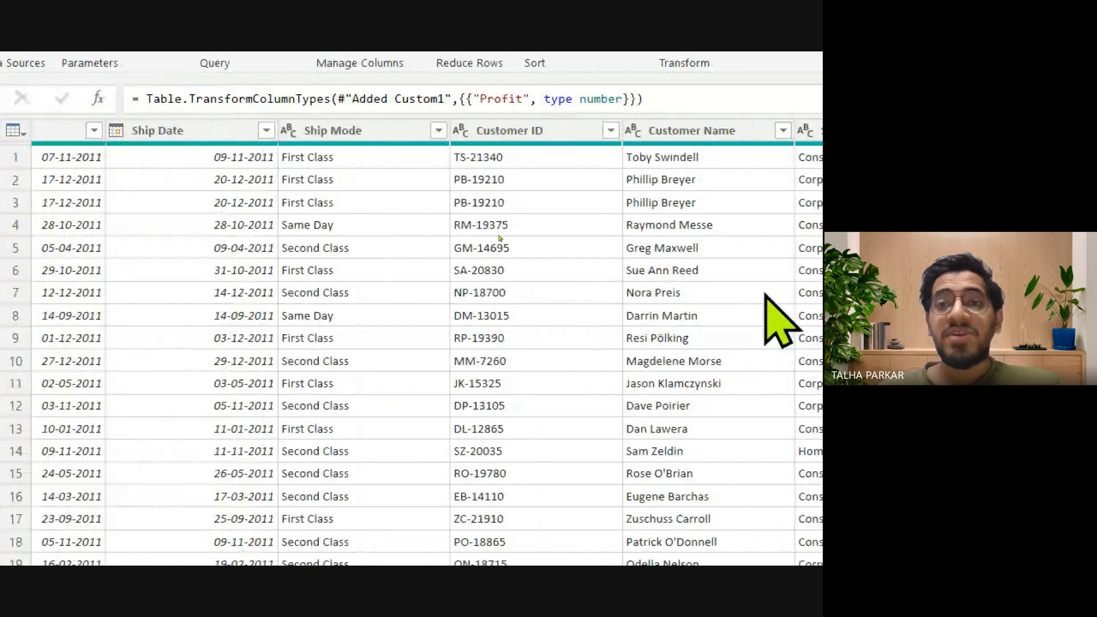
scroll(688, 314, "right", 2)
left_click(421, 153)
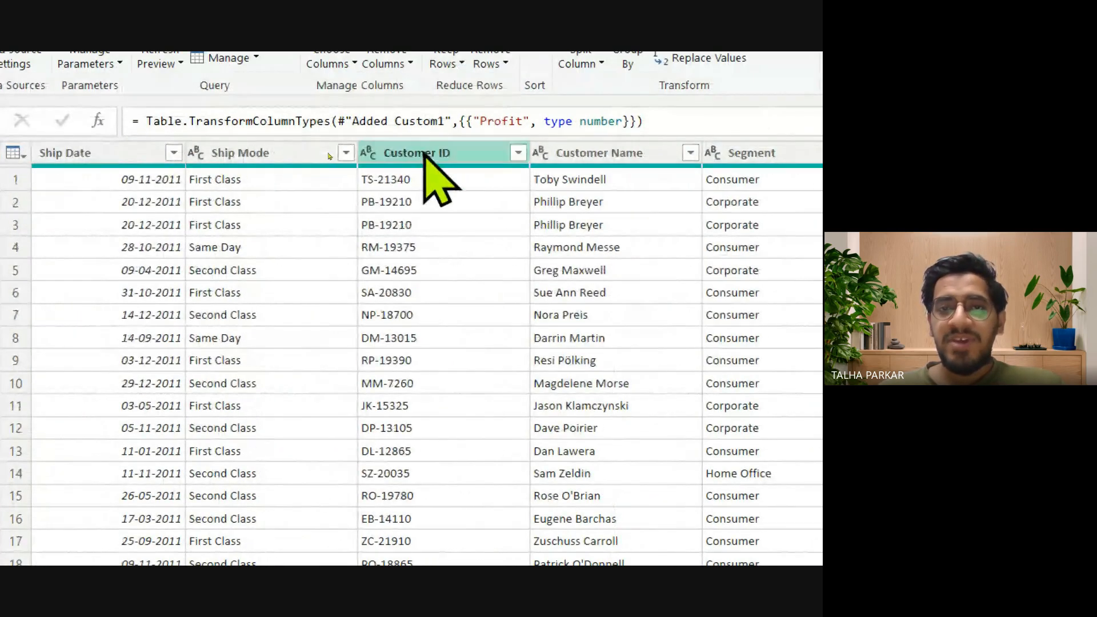
scroll(564, 269, "right", 4)
scroll(557, 252, "right", 3)
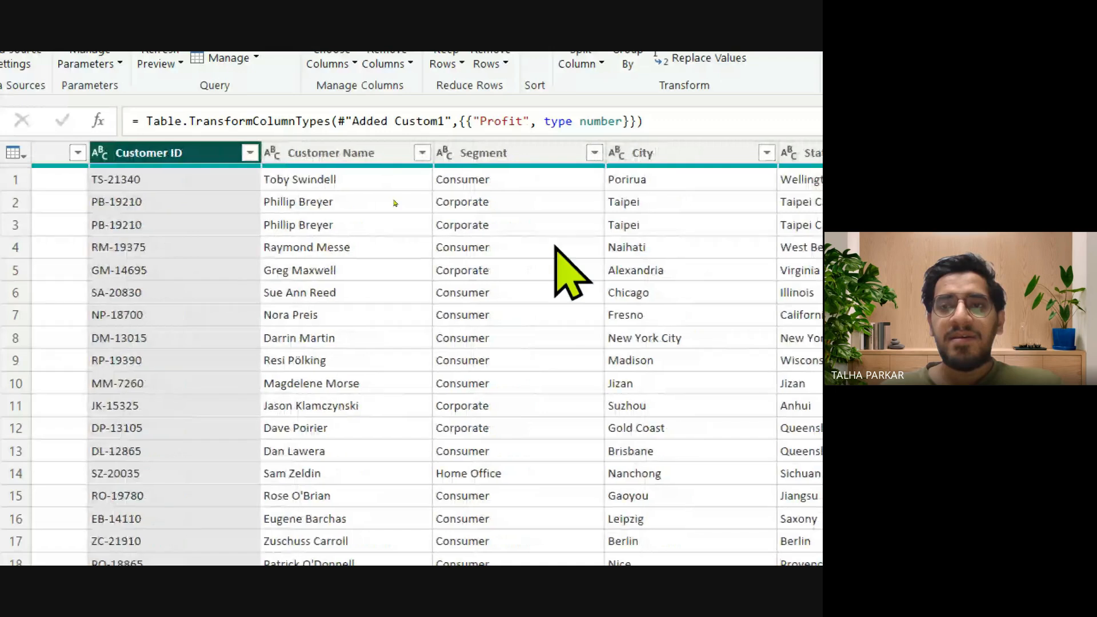
scroll(424, 295, "right", 4)
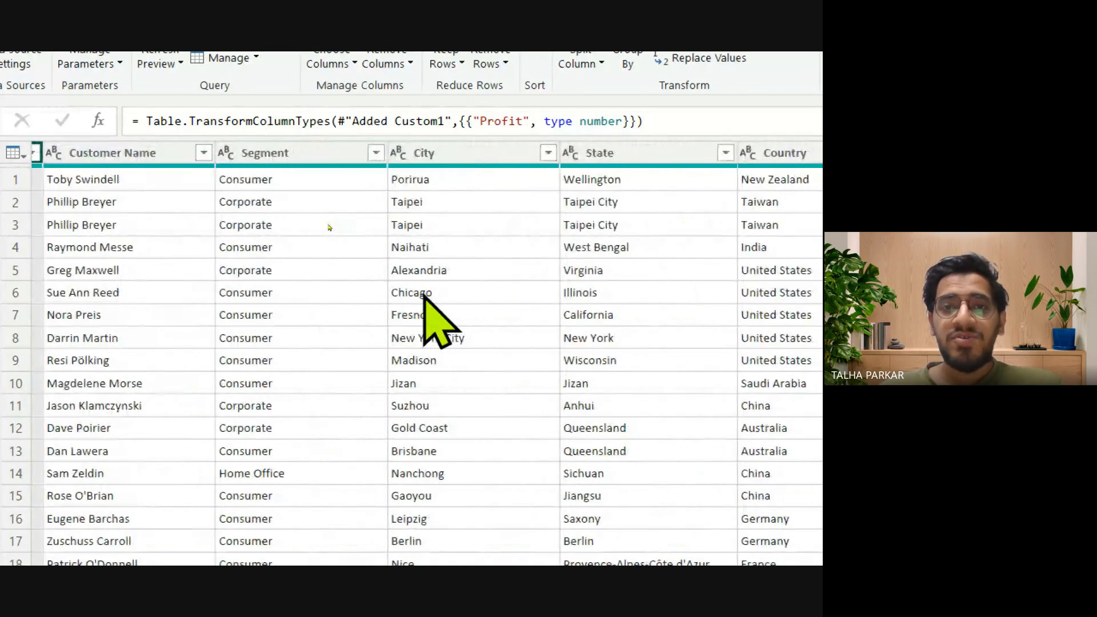
scroll(603, 281, "right", 12)
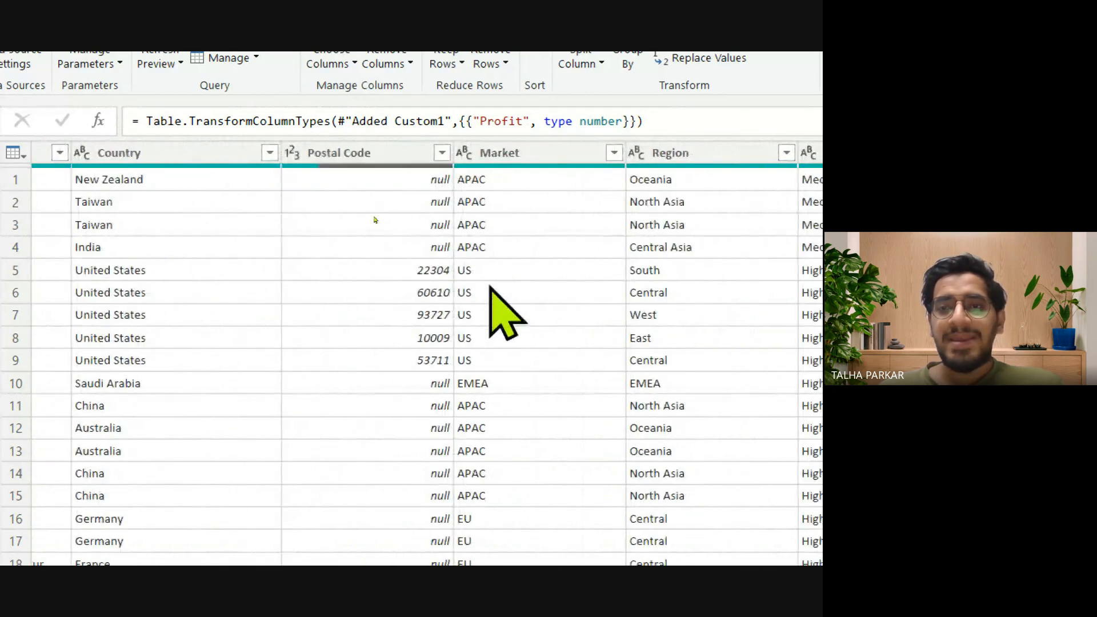
scroll(502, 307, "right", 3)
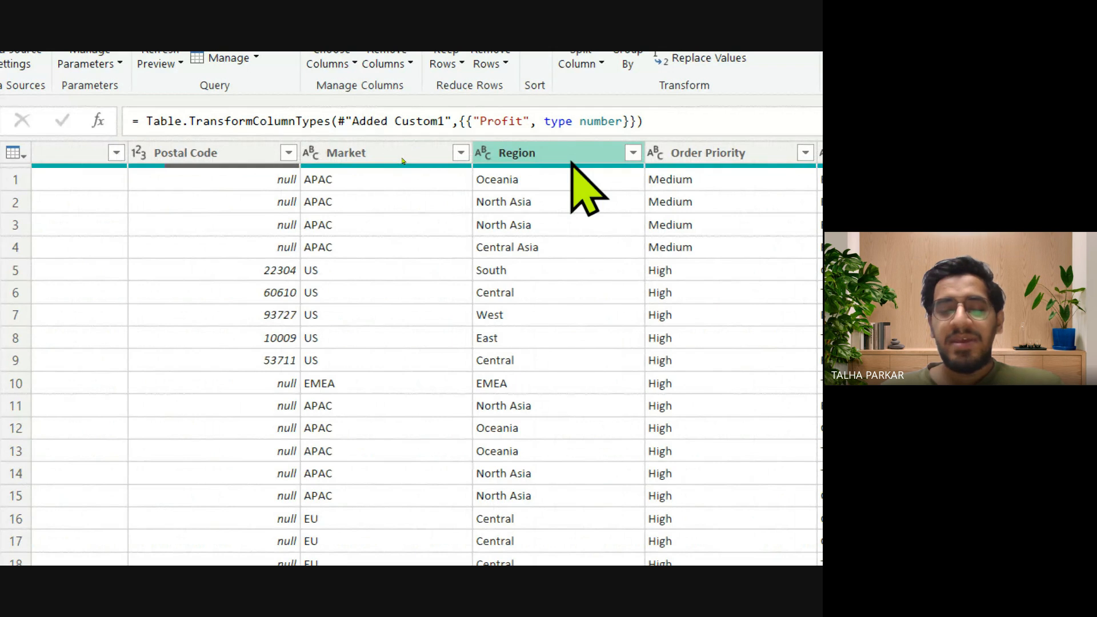
scroll(727, 220, "right", 1)
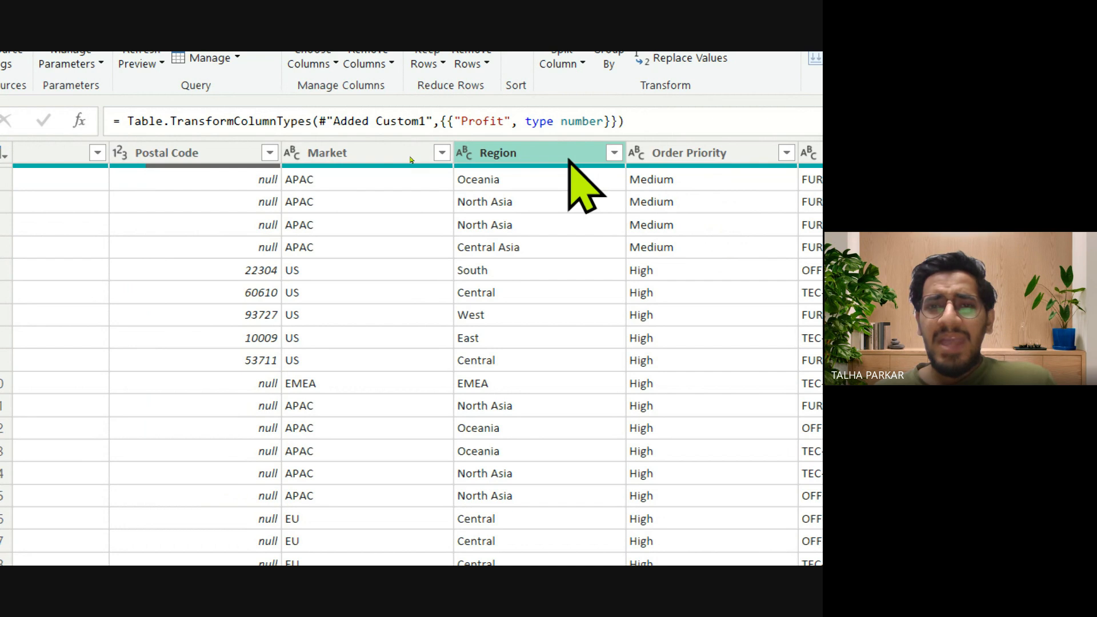
left_click(547, 160, "shift")
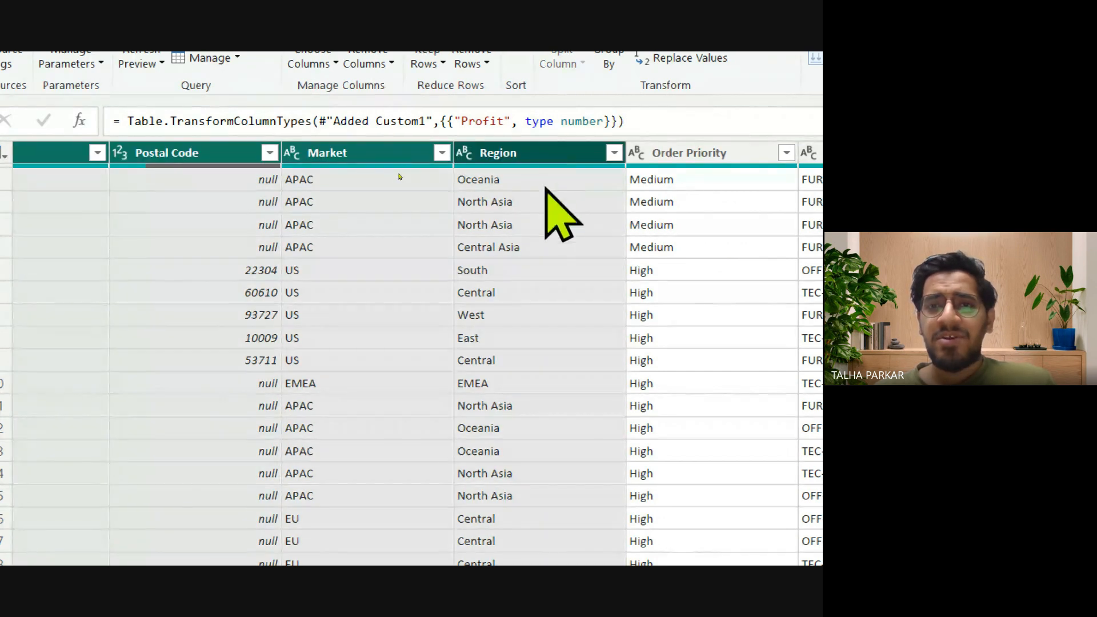
scroll(285, 240, "left", 5)
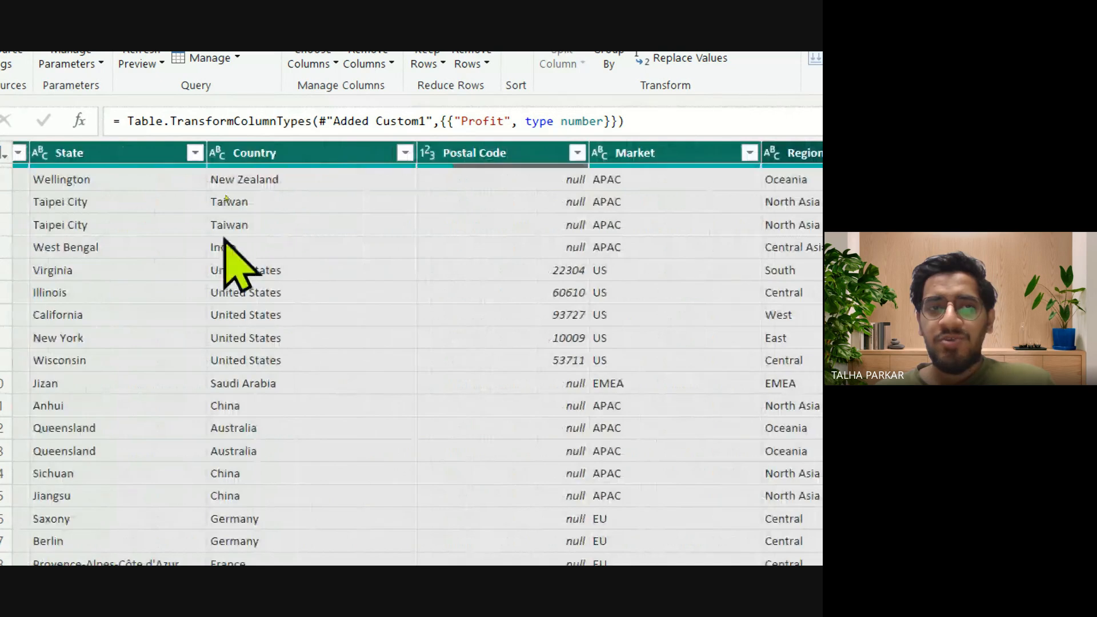
scroll(172, 239, "left", 5)
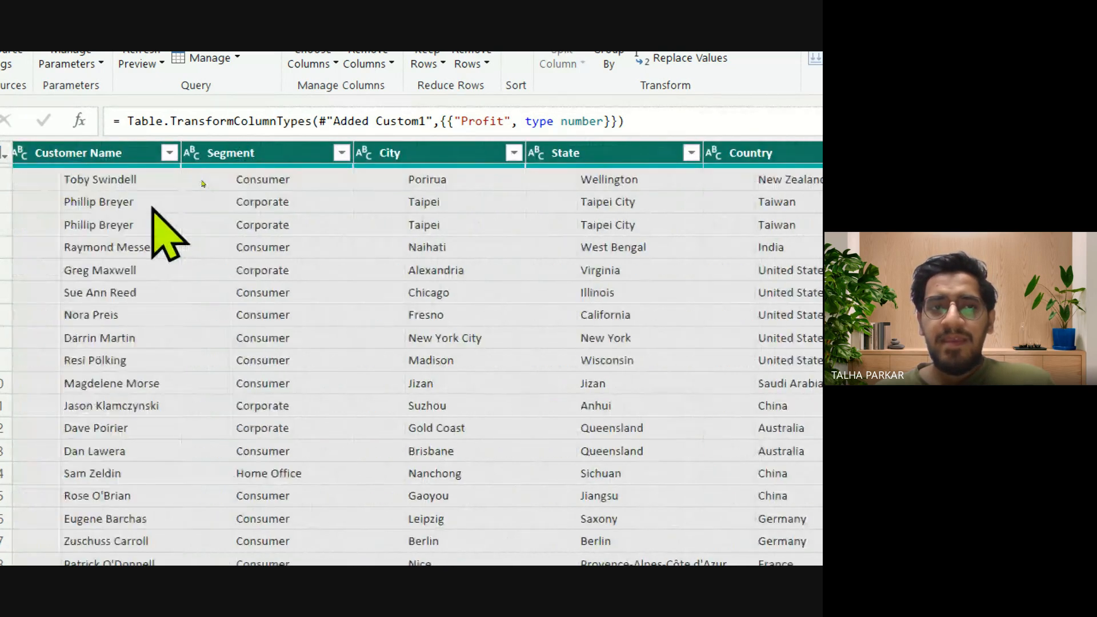
scroll(354, 269, "right", 10)
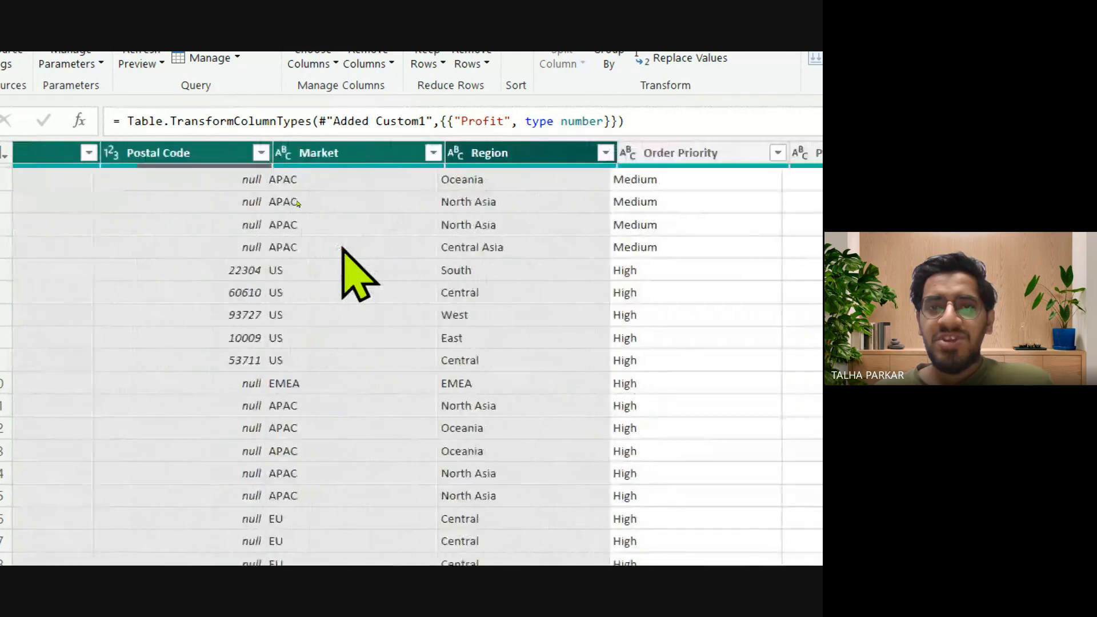
scroll(379, 257, "left", 6)
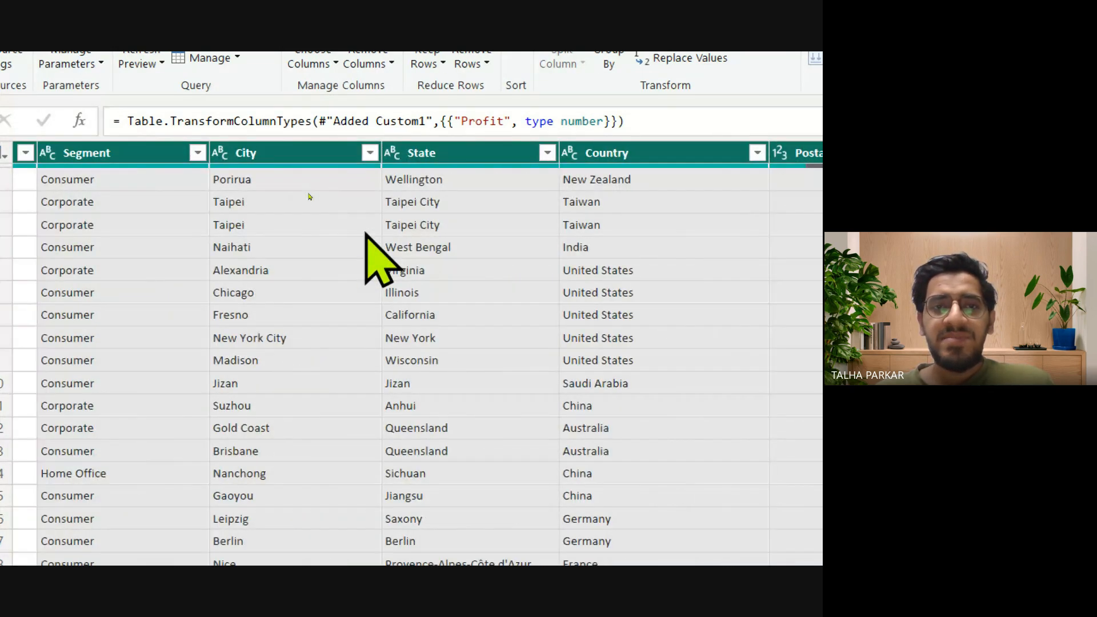
right_click(252, 150)
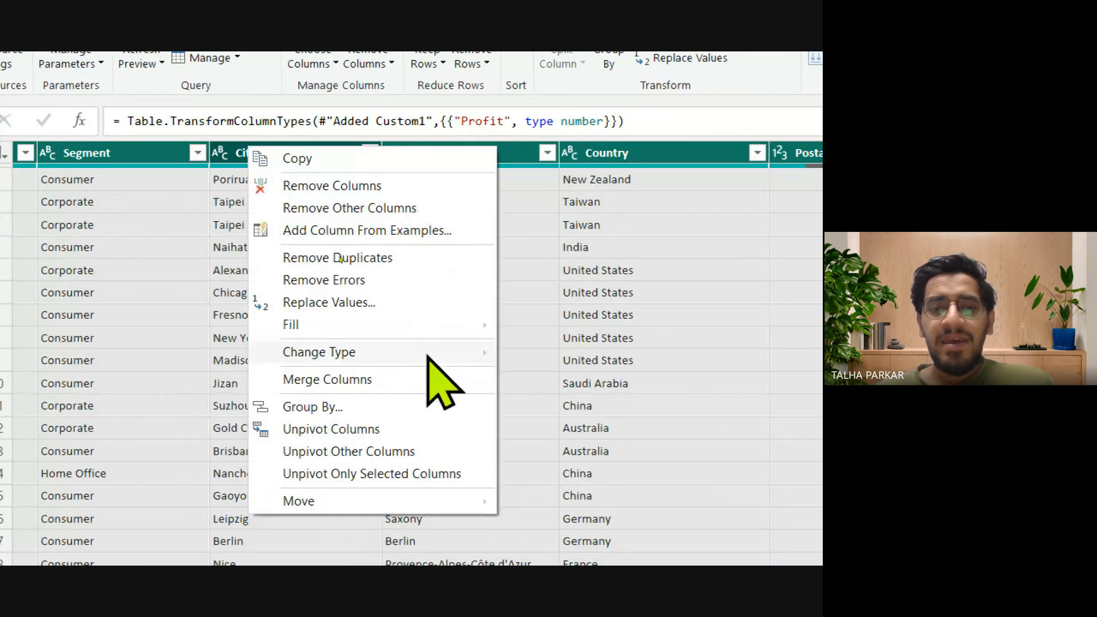
left_click(360, 208)
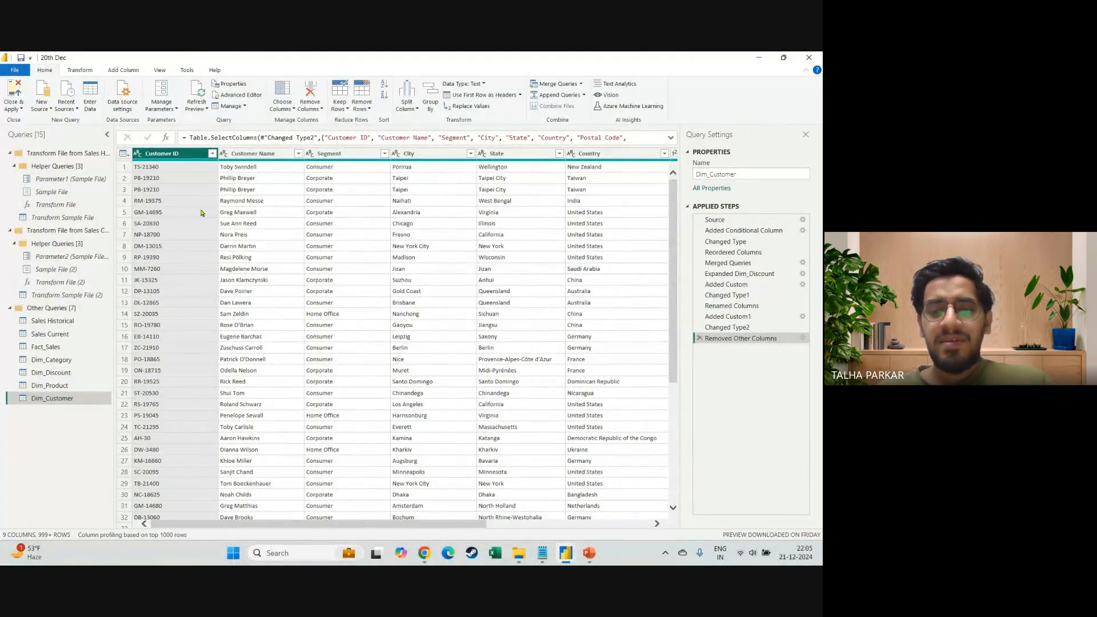
Filter Customer ID to the first listed customer to examine its repeated rows, and delete the Filtered Rows step
key("ctrl+g")
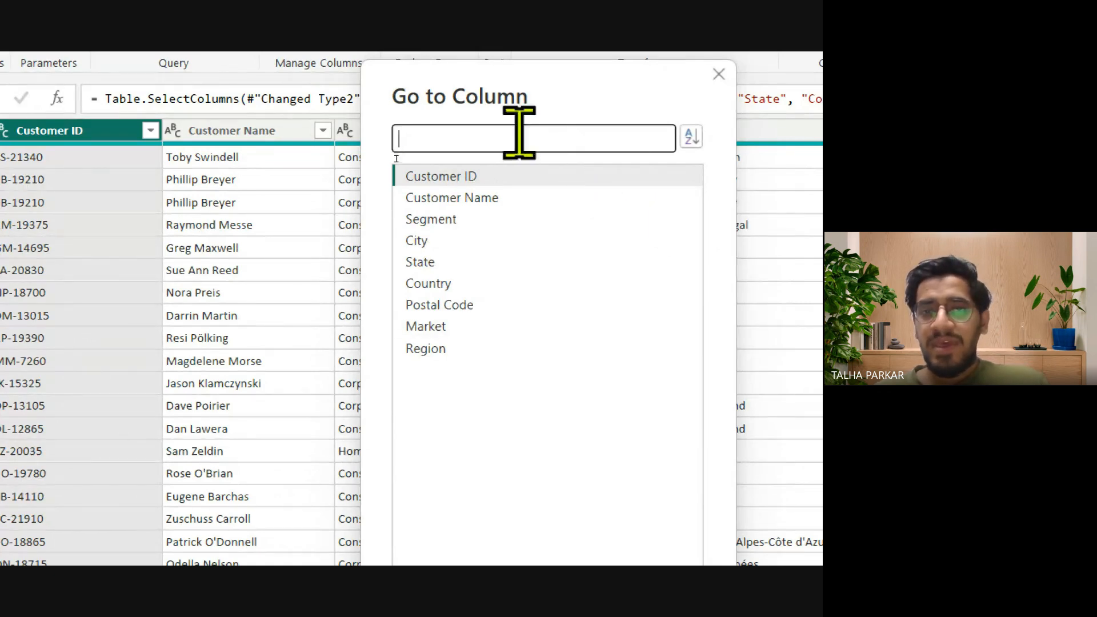
left_click(718, 74)
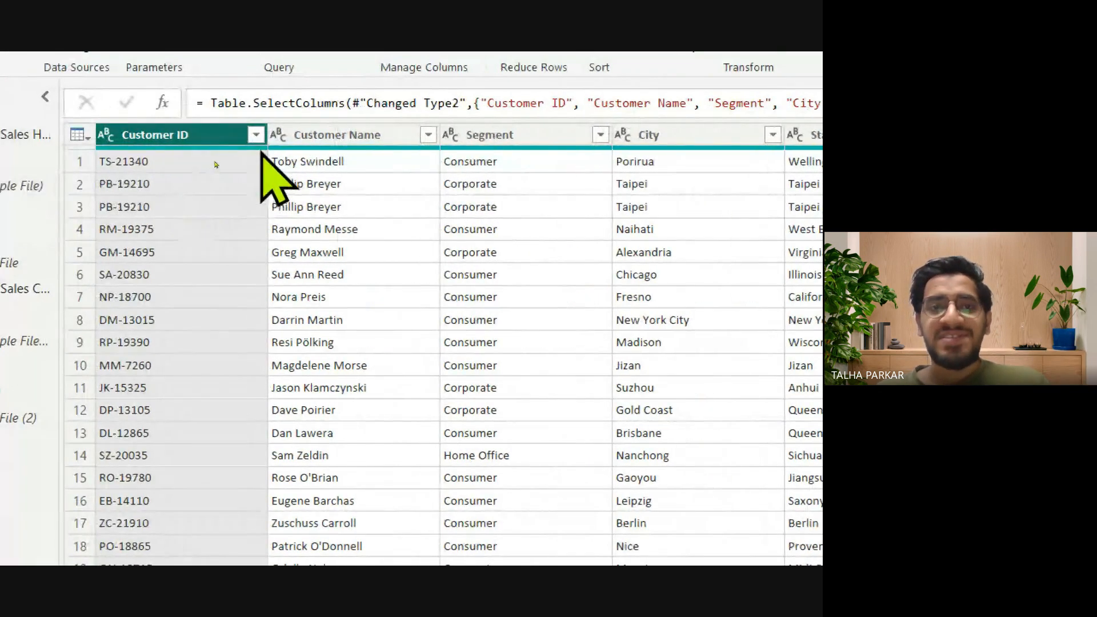
left_click(256, 136)
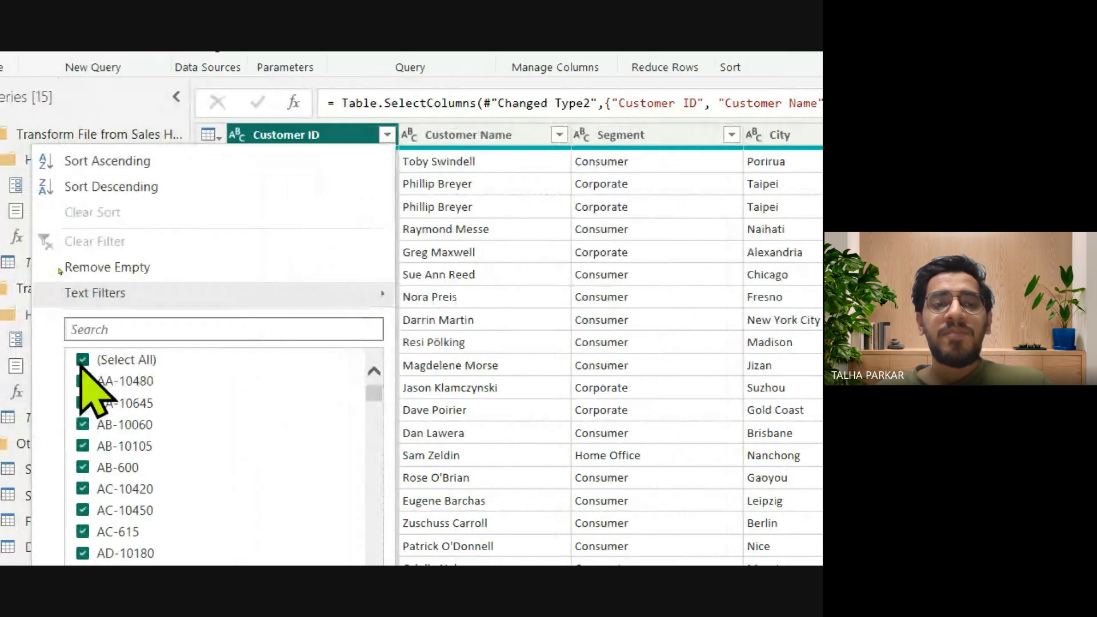
left_click(84, 361)
left_click(83, 383)
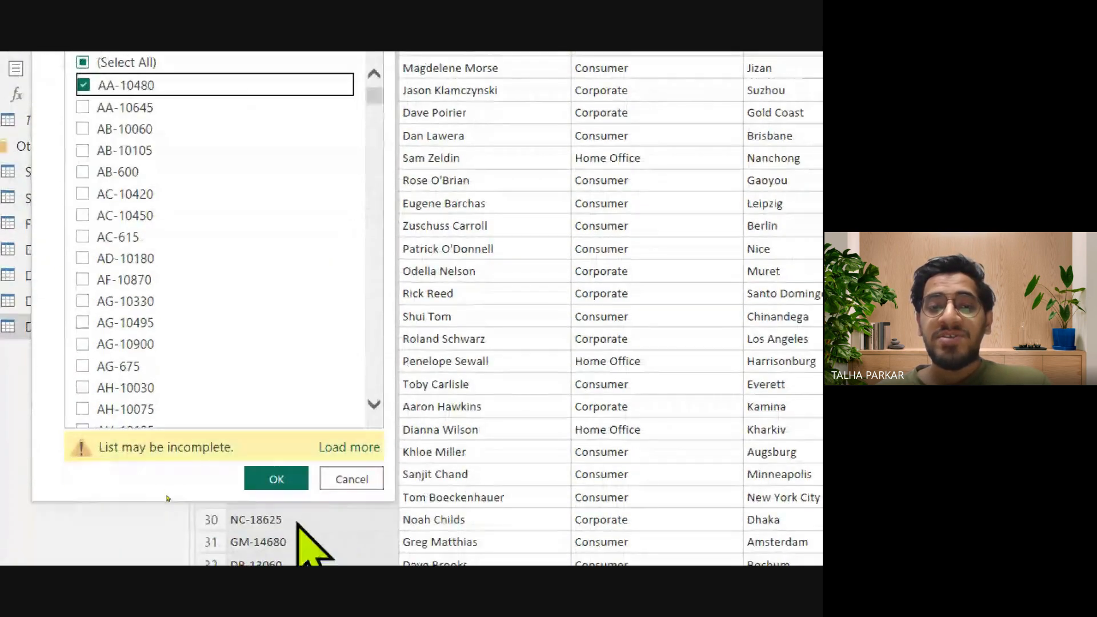
left_click(278, 479)
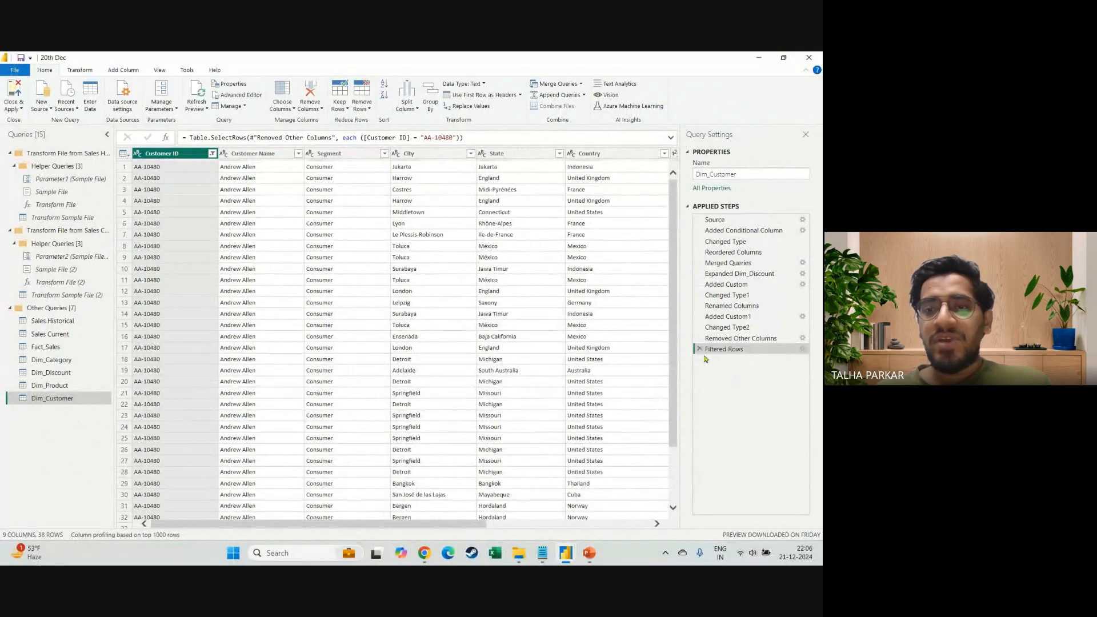
left_click(699, 349)
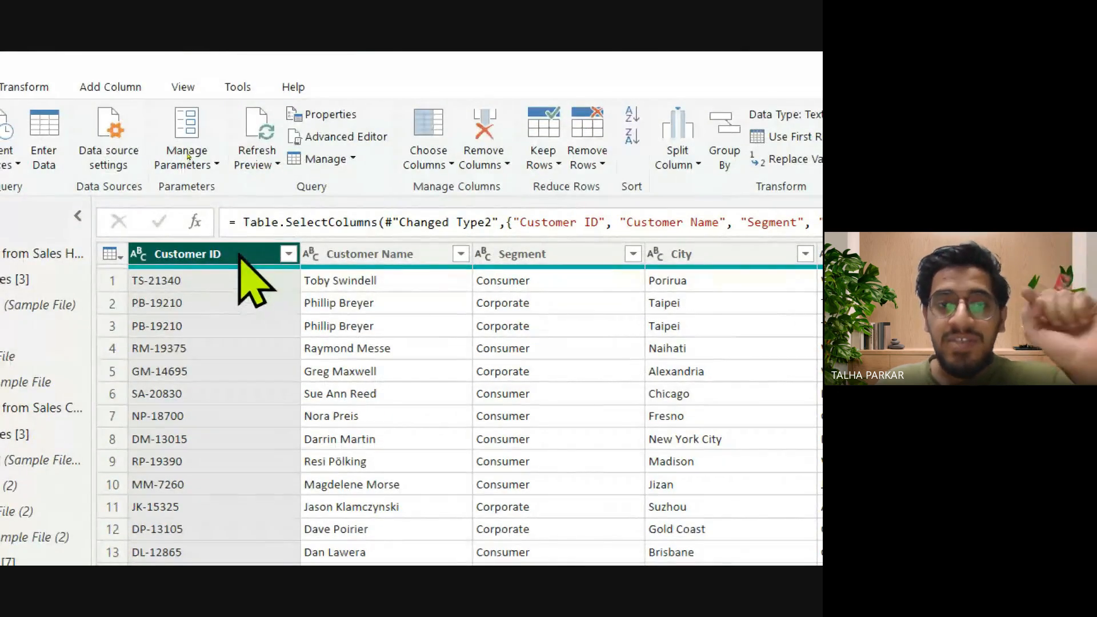
Remove duplicate rows from Dim_Customer based on the Customer ID column
left_click(574, 164)
left_click(616, 258)
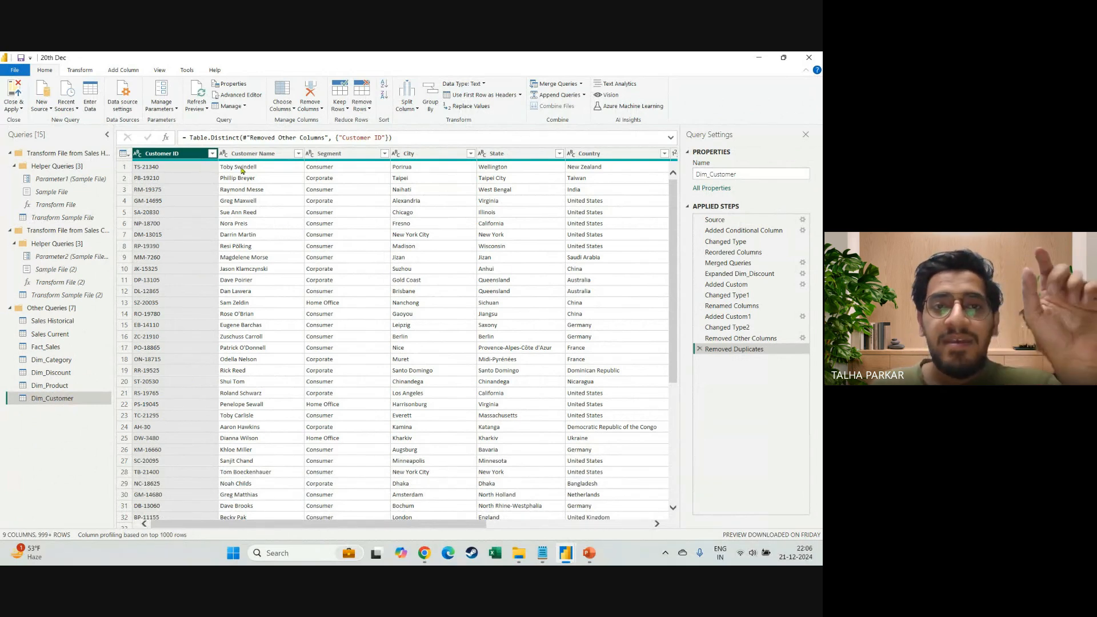
Compare the columns of Dim_Customer with the customer columns in Fact_Sales, ending on the Fact_Sales query
scroll(287, 196, "right", 5)
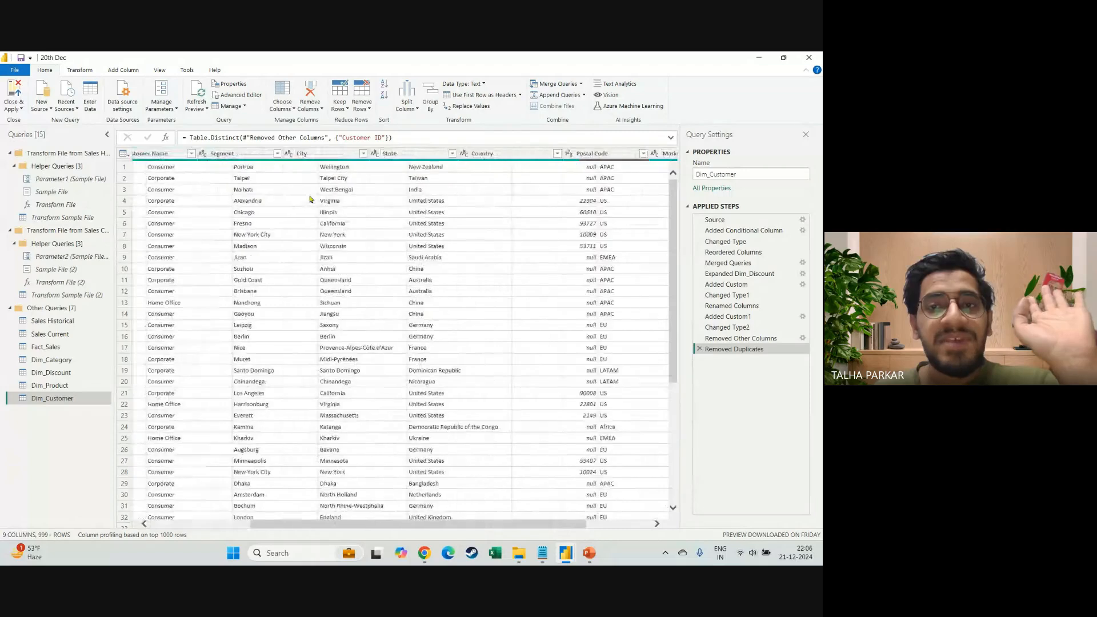
scroll(310, 198, "left", 5)
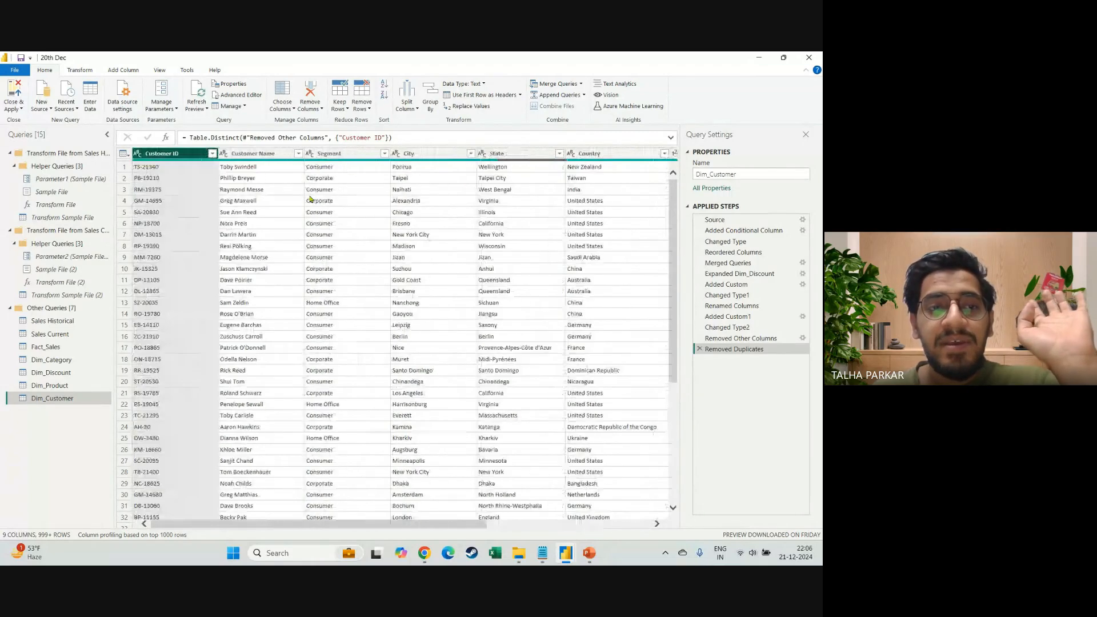
left_click(46, 347)
scroll(327, 312, "right", 5)
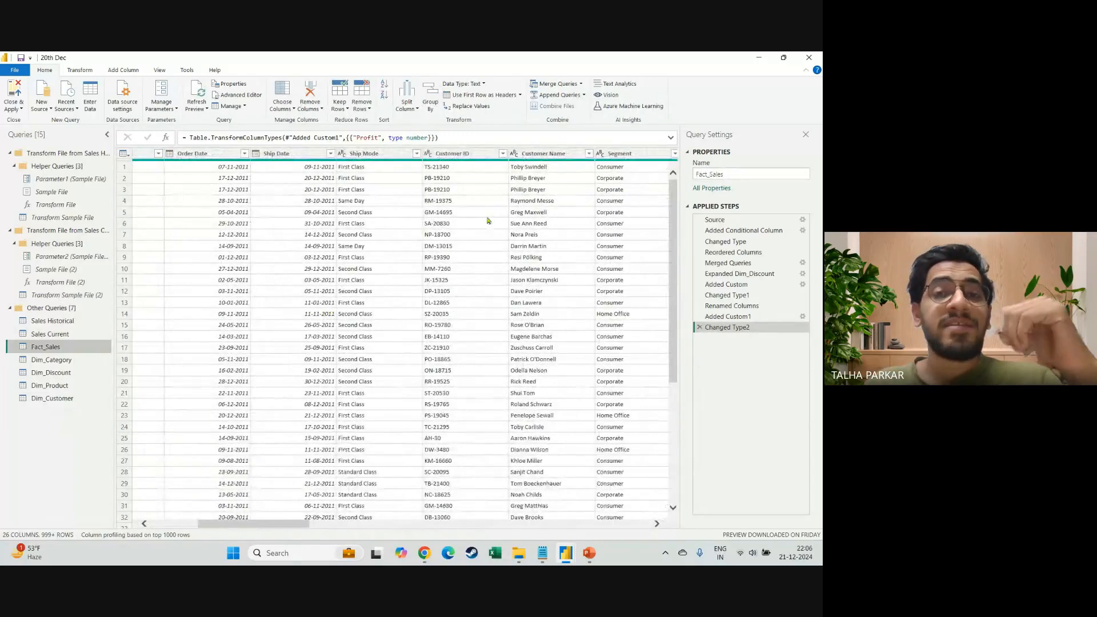
scroll(434, 205, "right", 2)
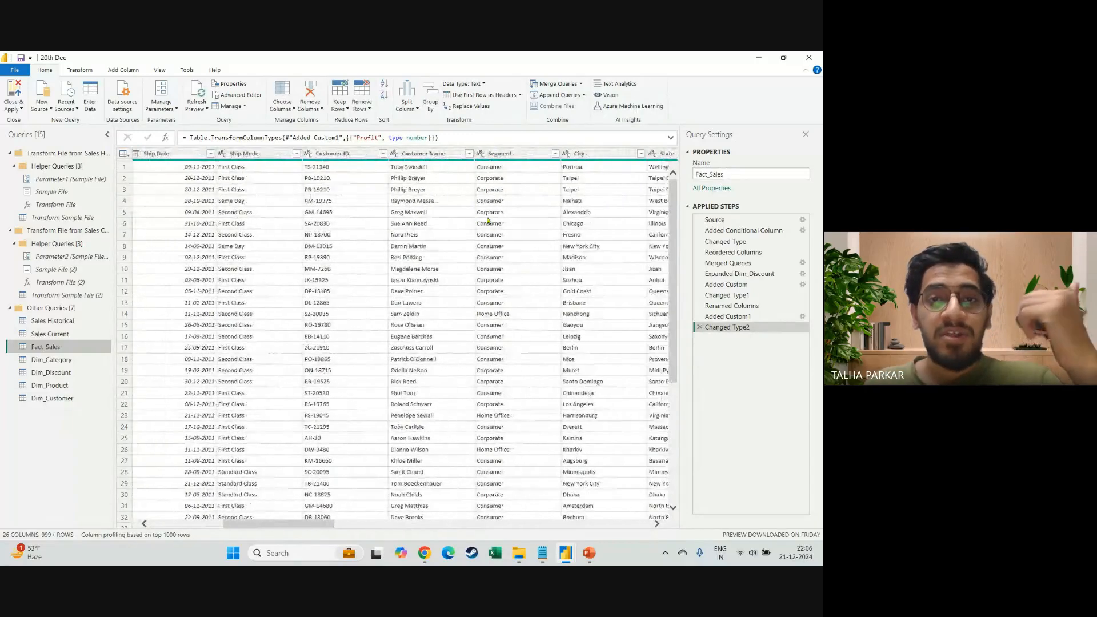
left_click(73, 401)
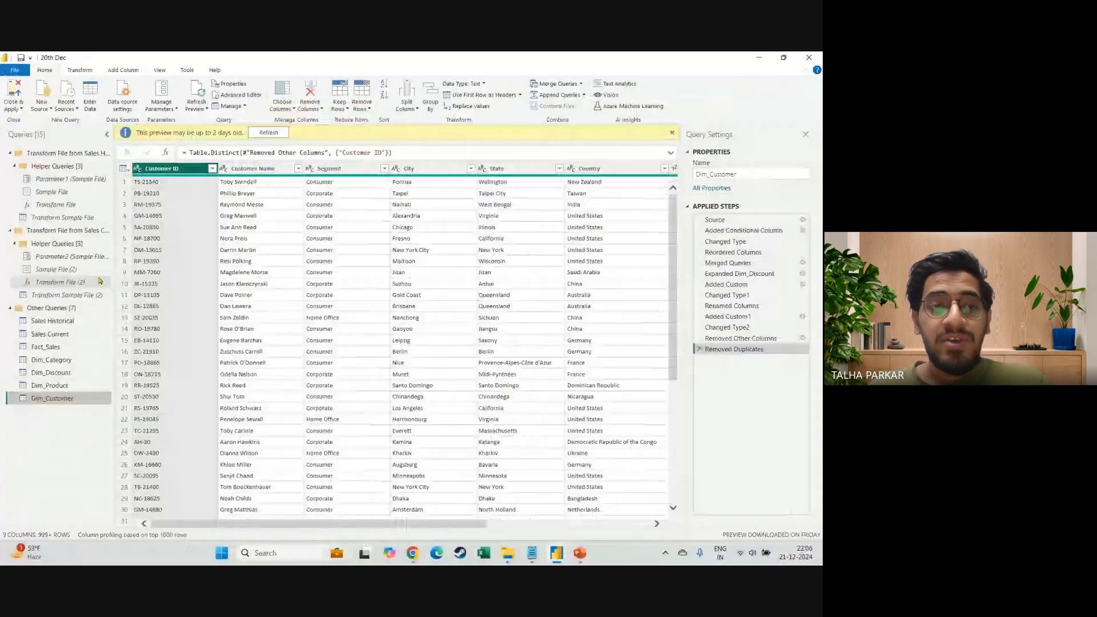
left_click(46, 347)
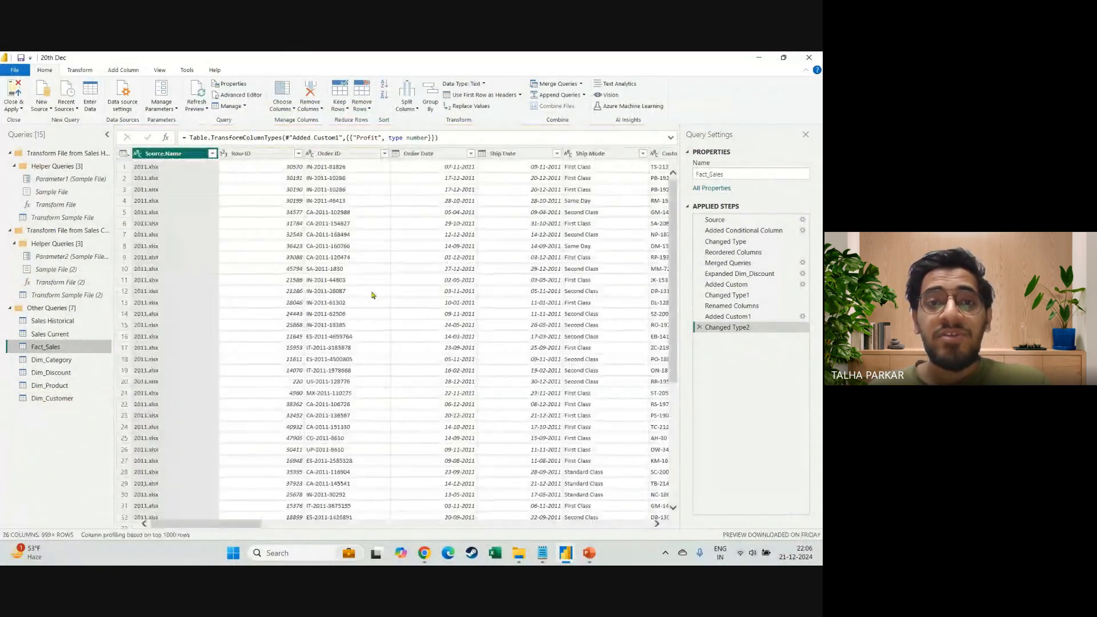
scroll(373, 295, "right", 6)
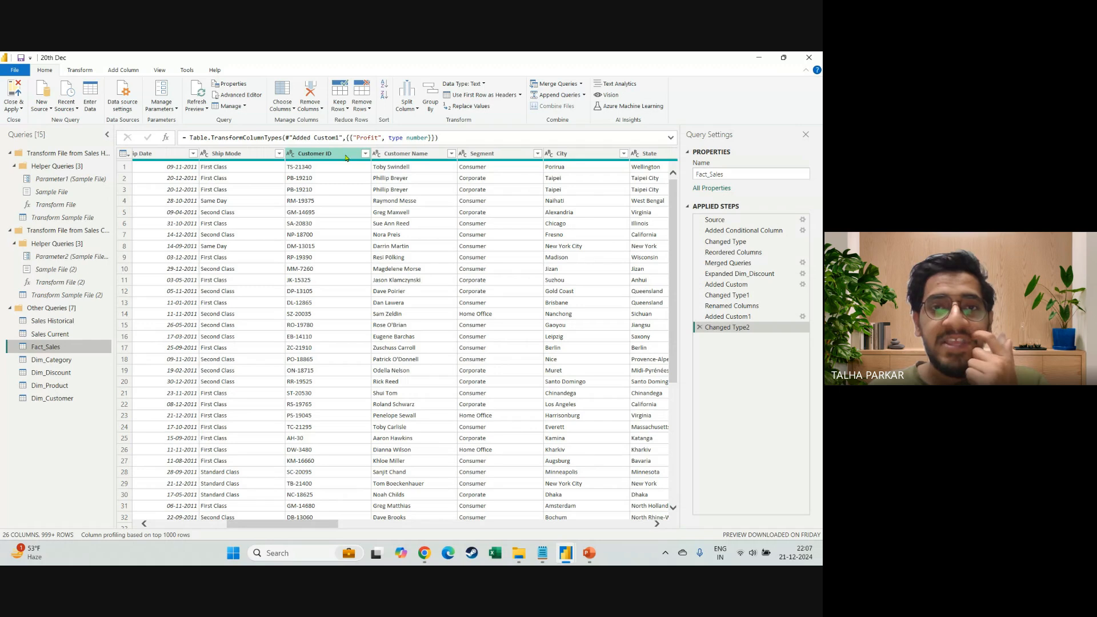
left_click(396, 154)
scroll(467, 227, "right", 6)
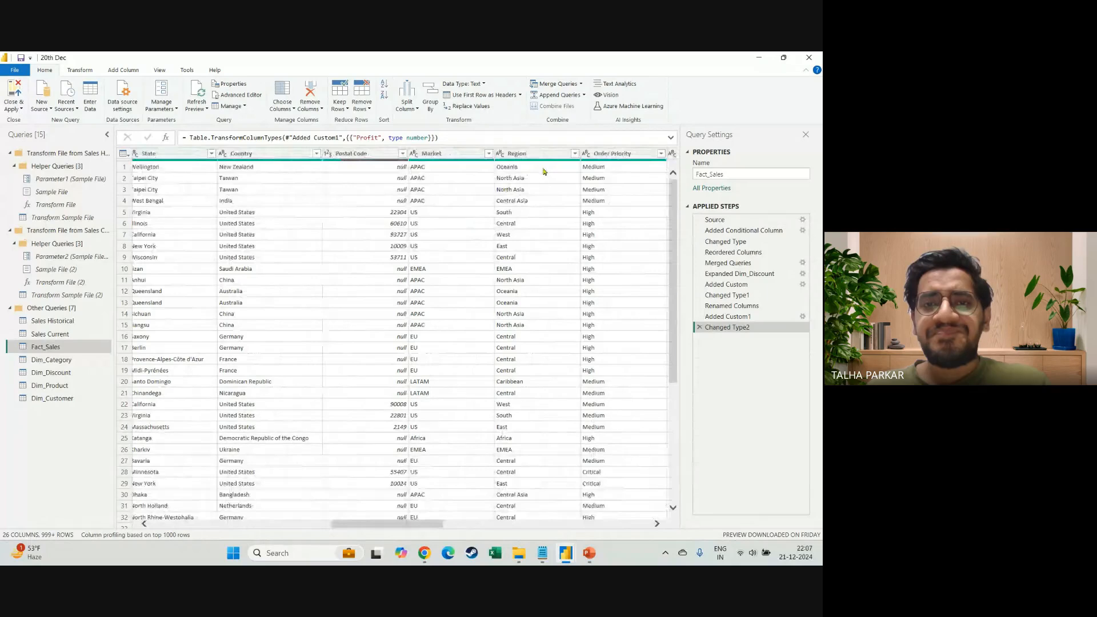
left_click(512, 153, "shift")
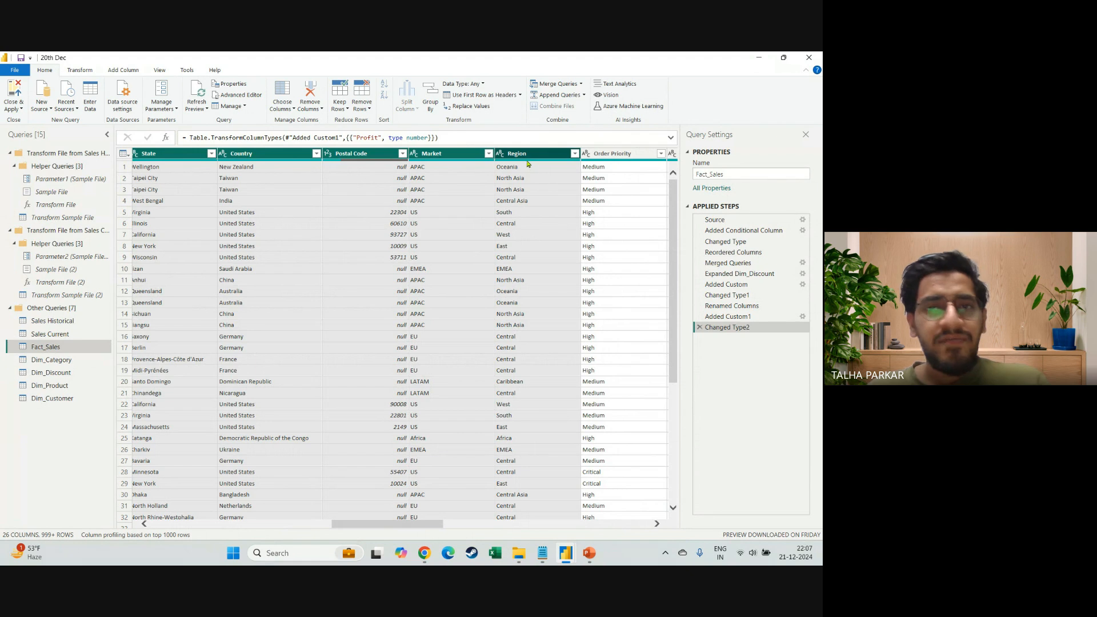
left_click(527, 154)
Remove the Product Name column from the Fact_Sales query
scroll(565, 209, "right", 5)
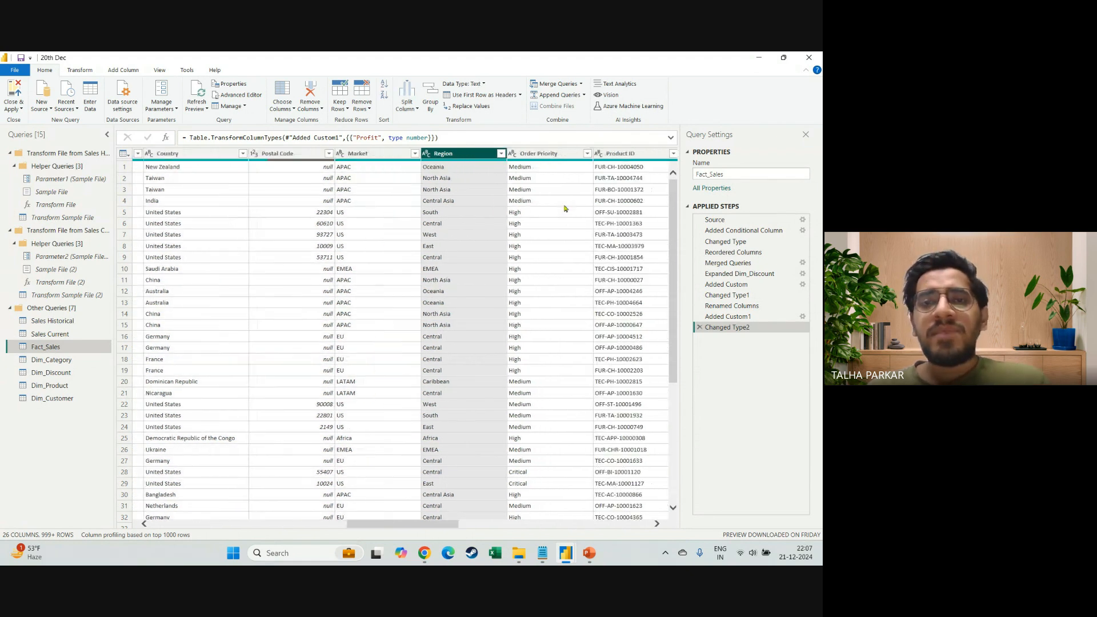
scroll(509, 214, "right", 2)
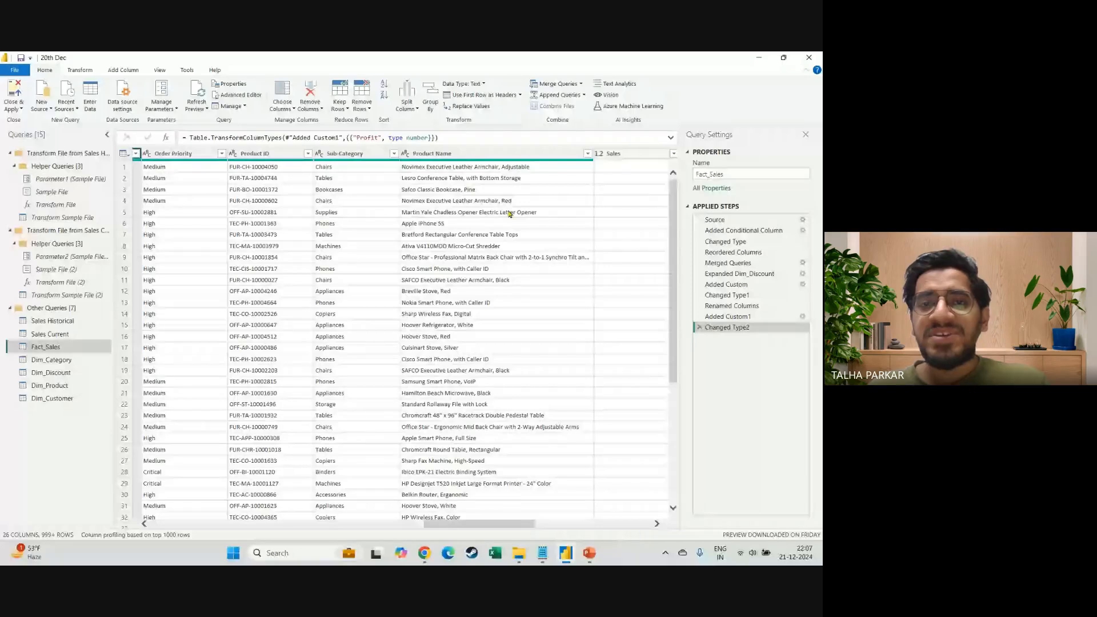
left_click(482, 153)
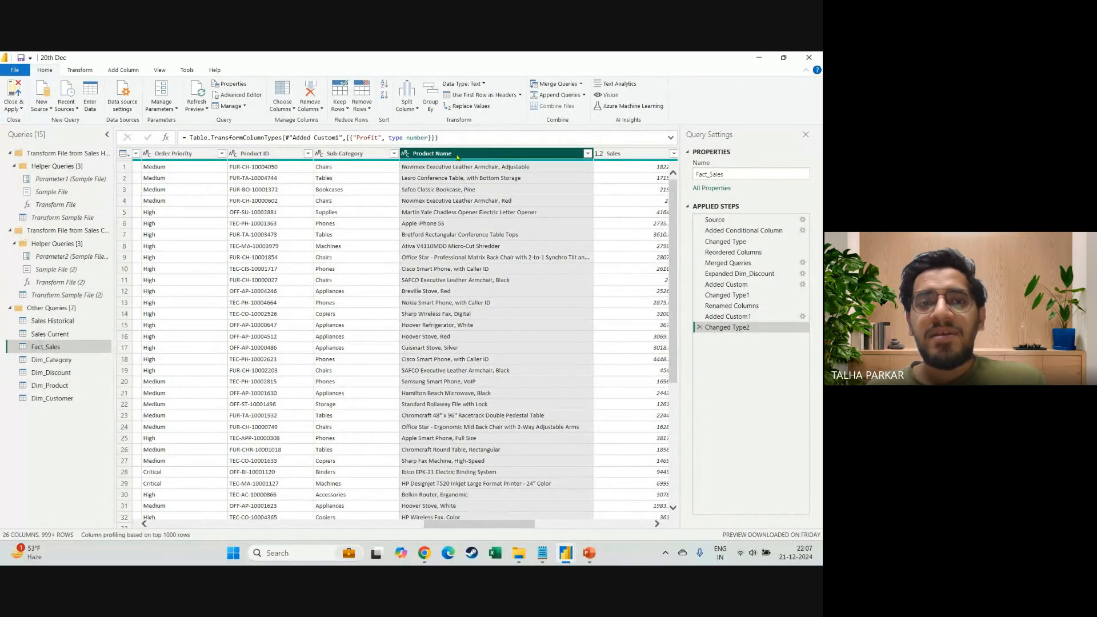
right_click(457, 155)
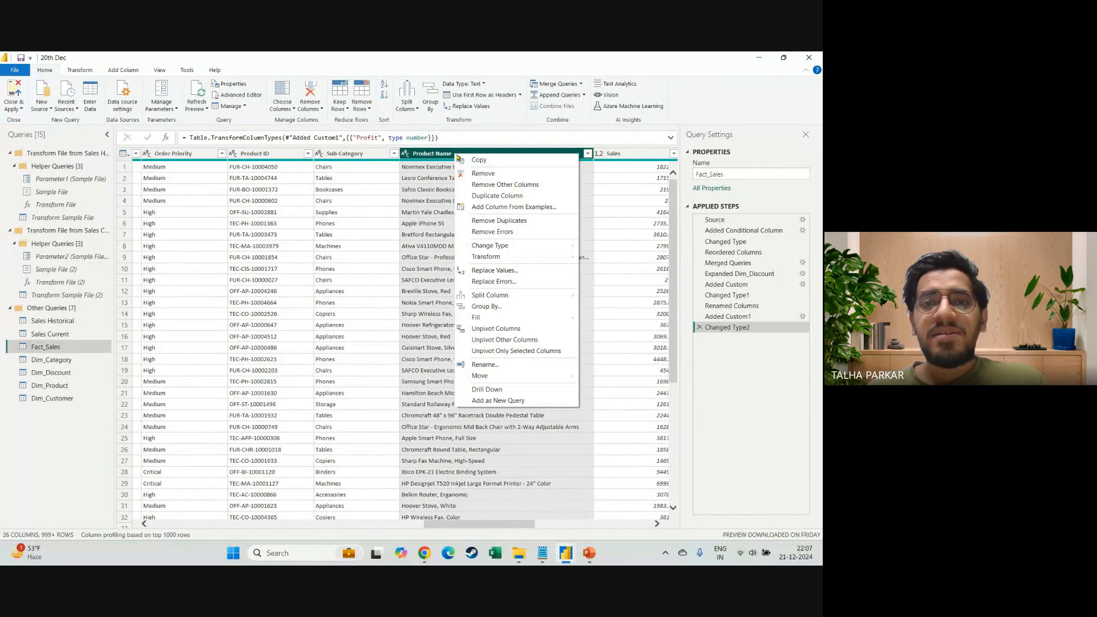
left_click(483, 174)
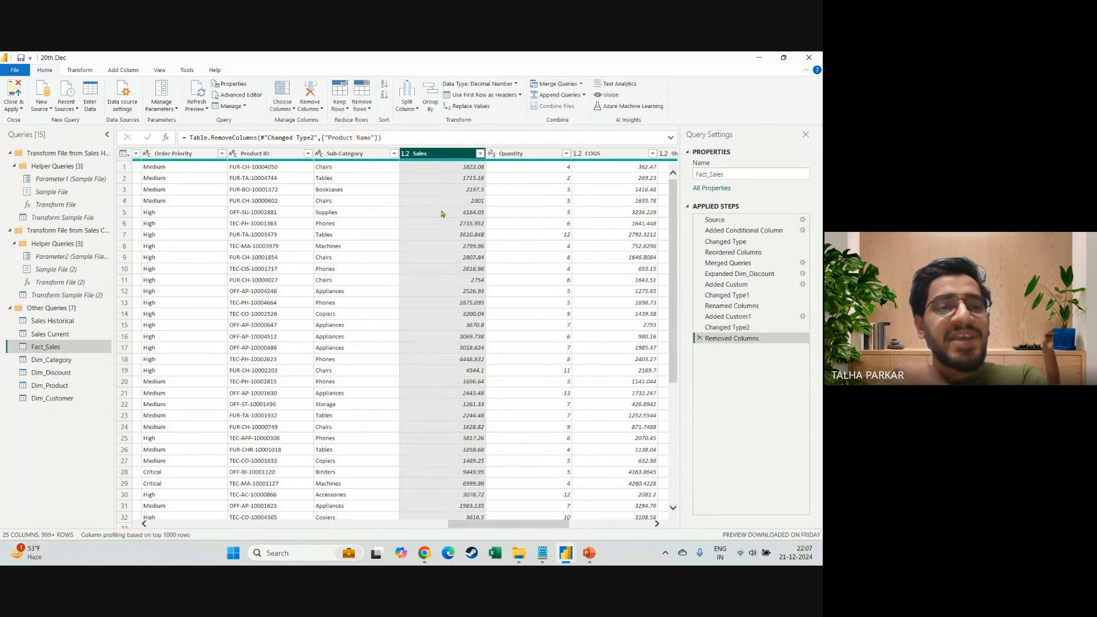
Remove the Customer Name, Segment, City, State, Country, Postal Code and Region columns from Fact_Sales
scroll(355, 215, "left", 10)
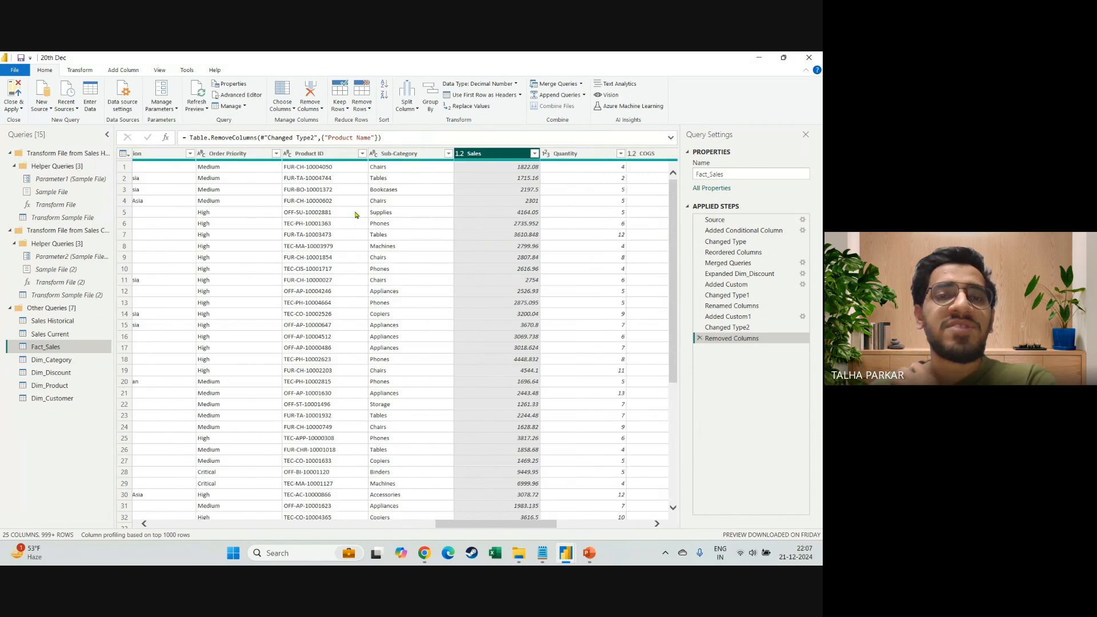
scroll(355, 215, "left", 6)
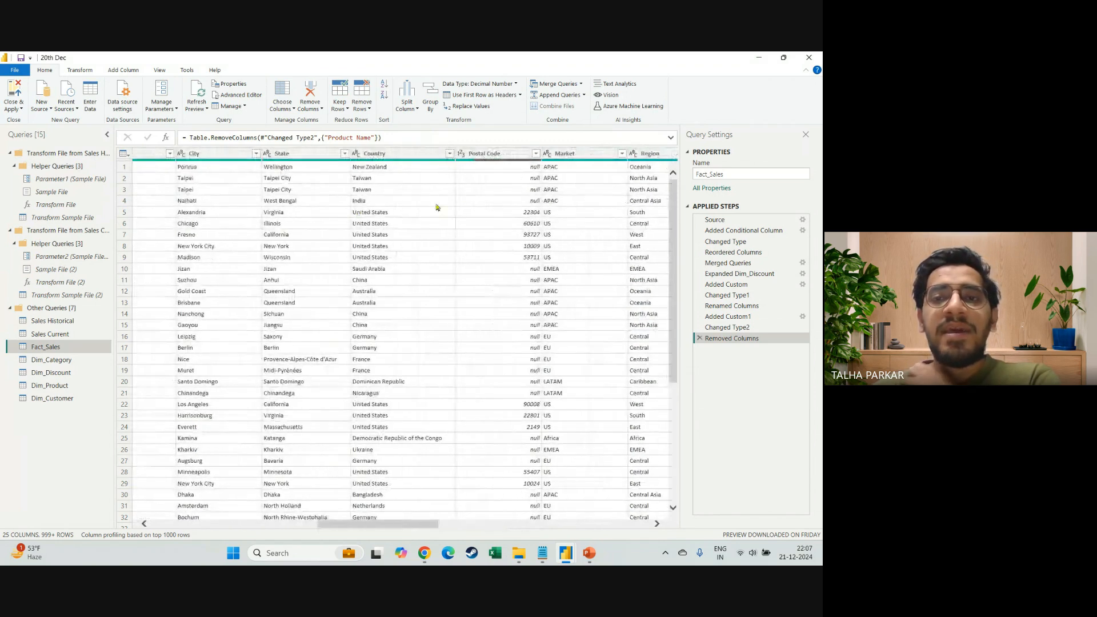
scroll(504, 220, "right", 2)
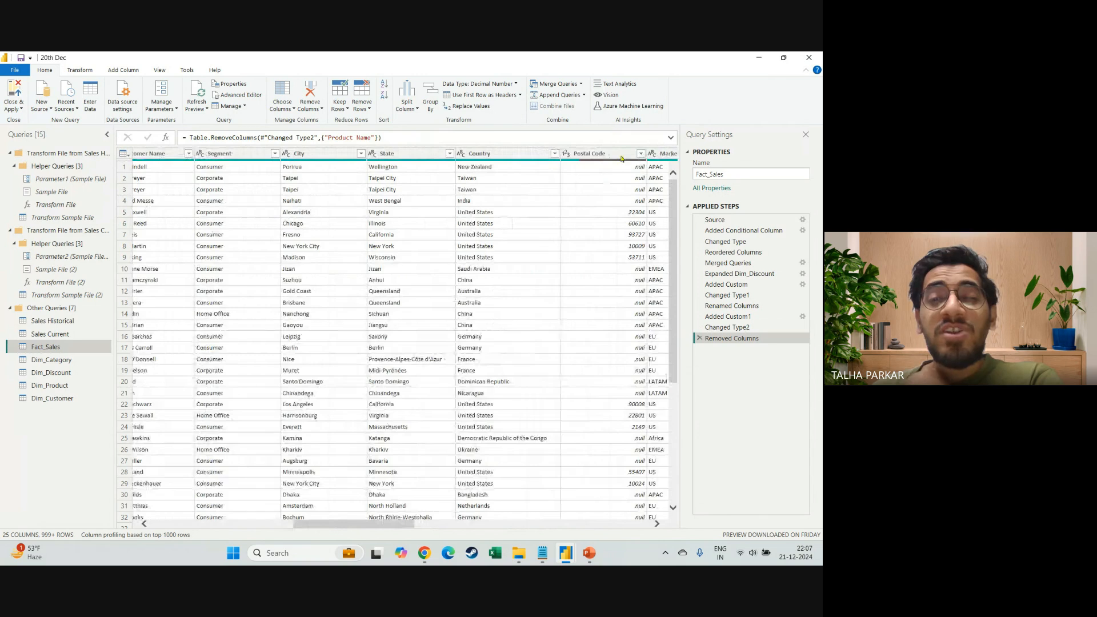
scroll(627, 206, "right", 3)
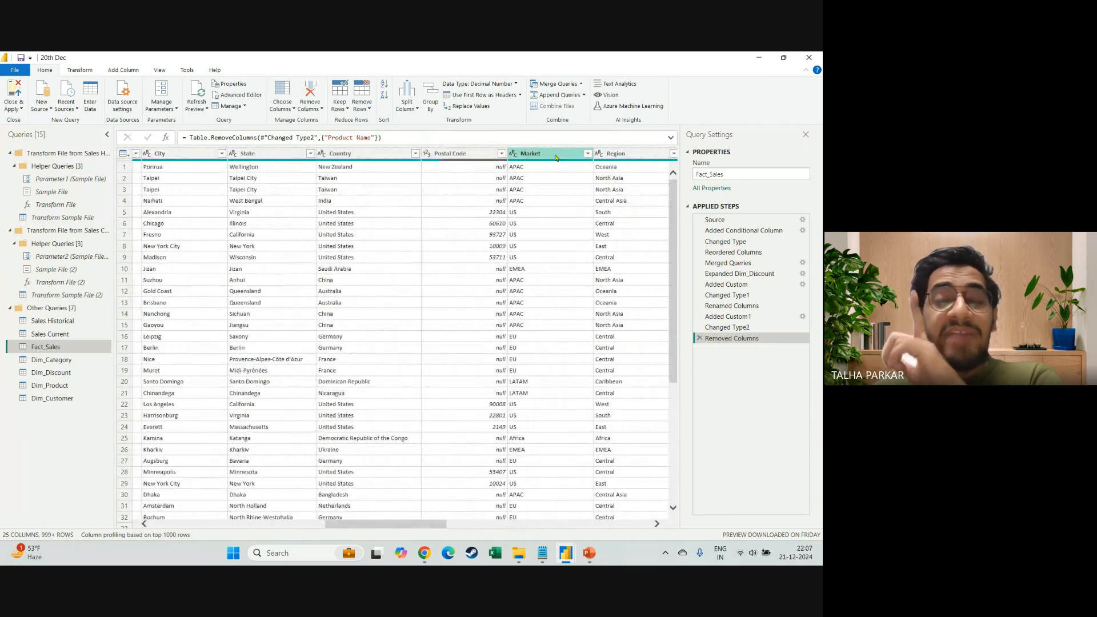
scroll(620, 163, "left", 2)
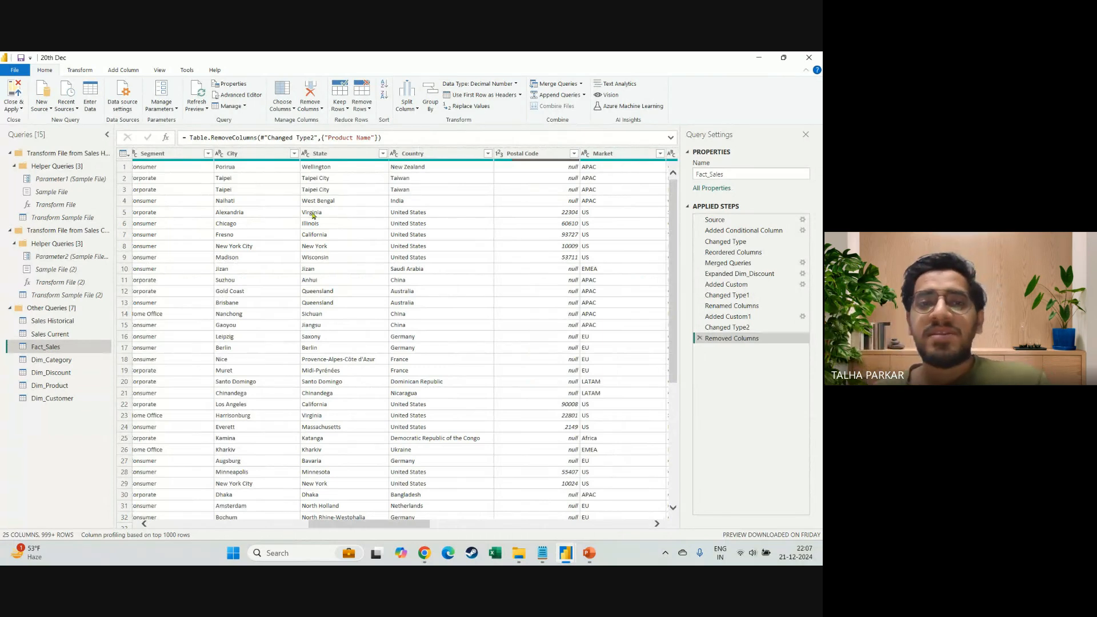
scroll(313, 215, "left", 2)
left_click(218, 154)
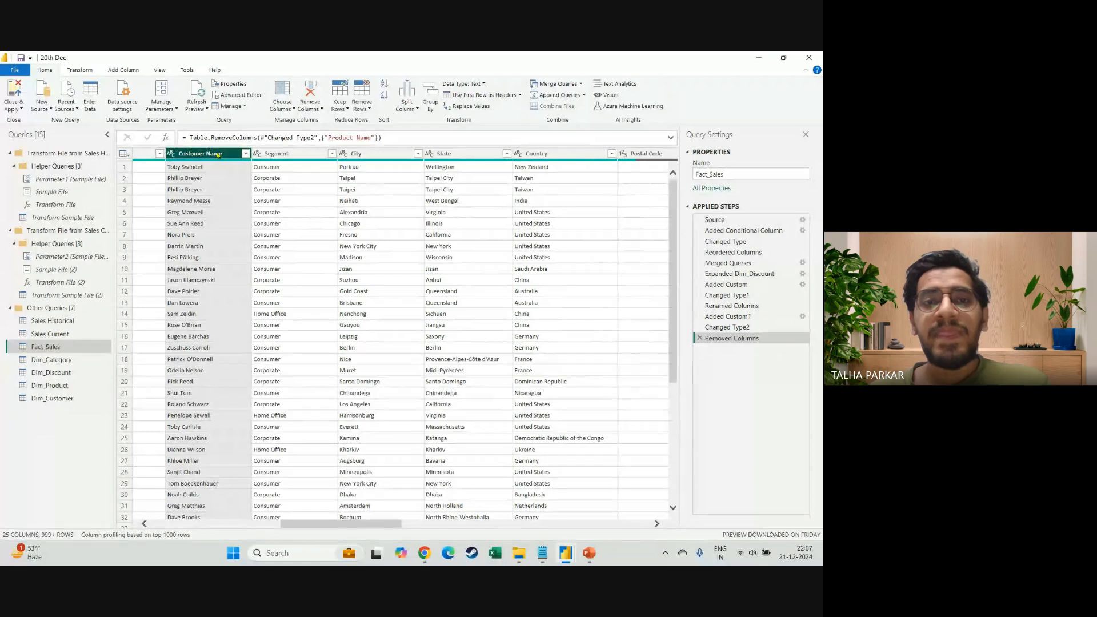
left_click(297, 154, "ctrl")
left_click(366, 154, "ctrl")
left_click(446, 155, "ctrl")
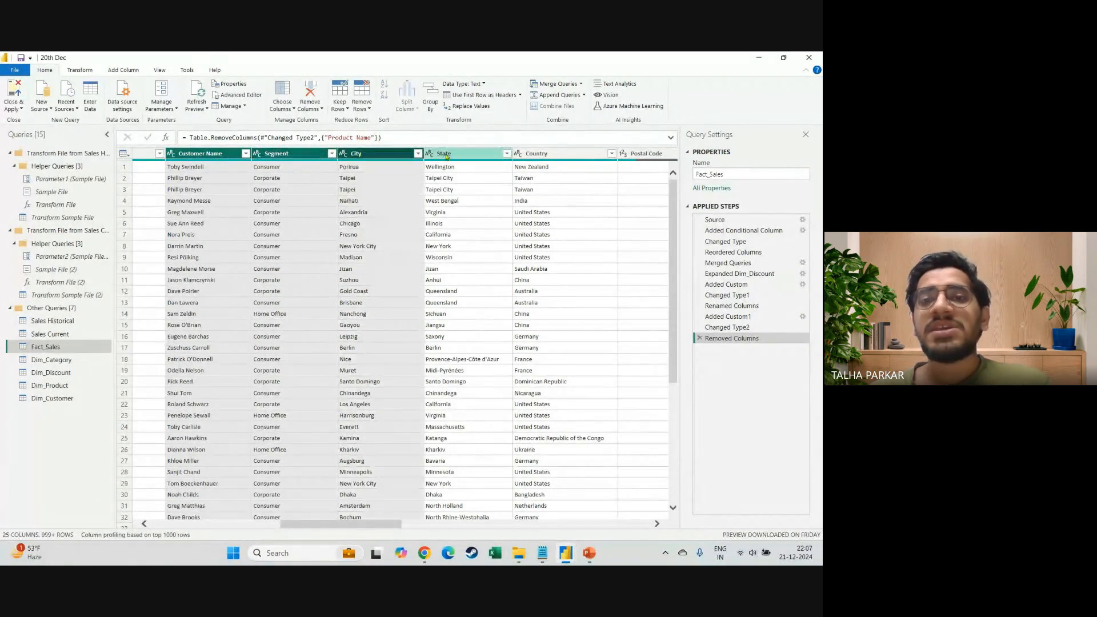
left_click(534, 154, "ctrl")
left_click(643, 155, "ctrl")
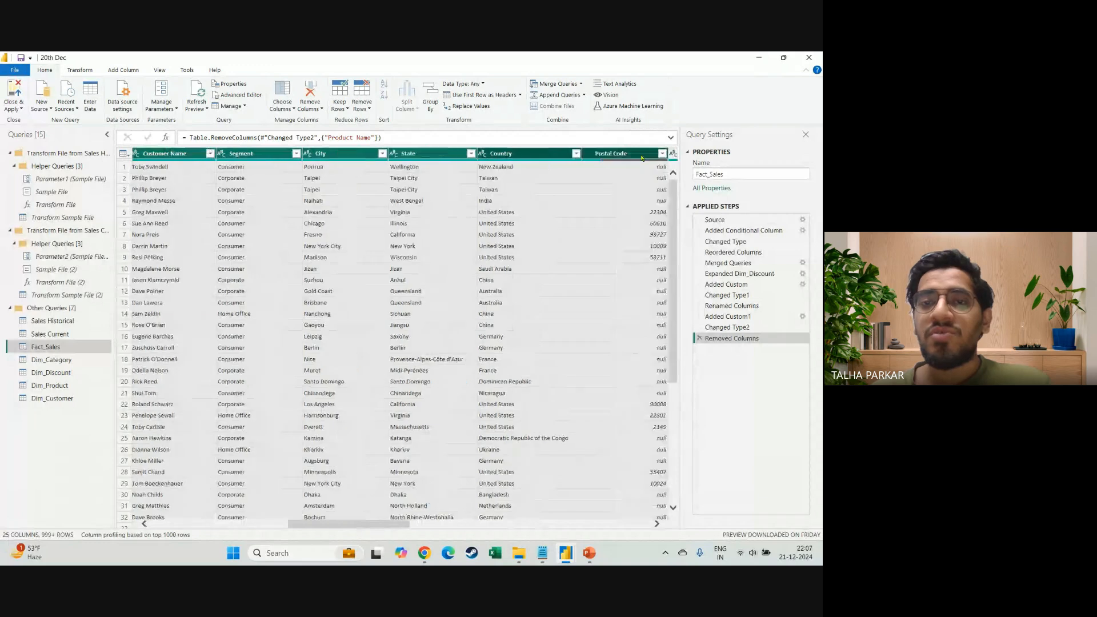
right_click(607, 157)
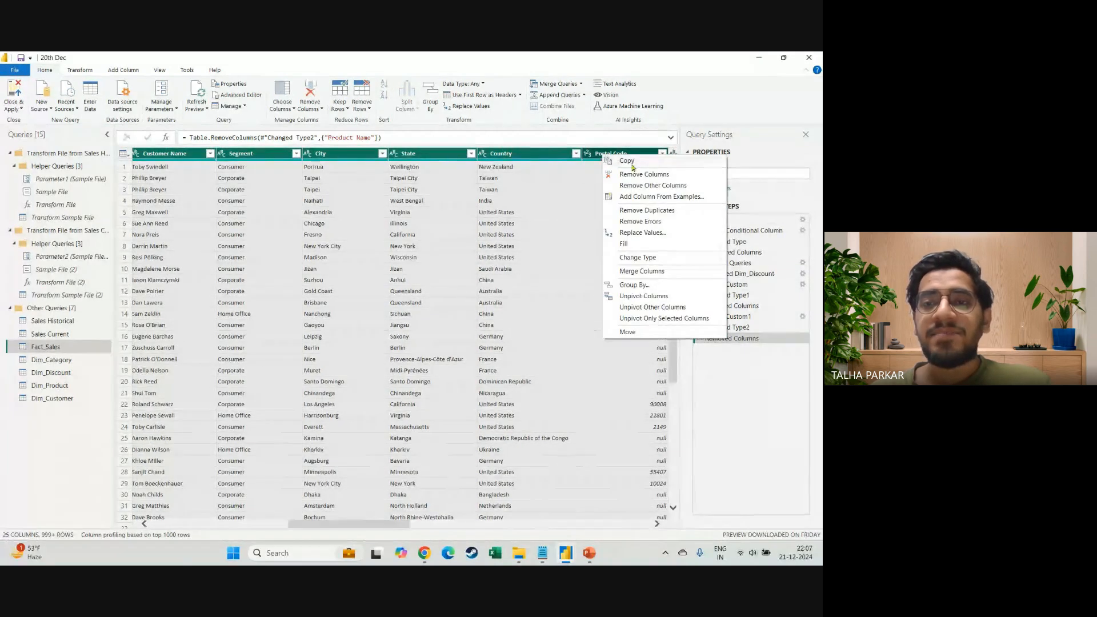
left_click(644, 174)
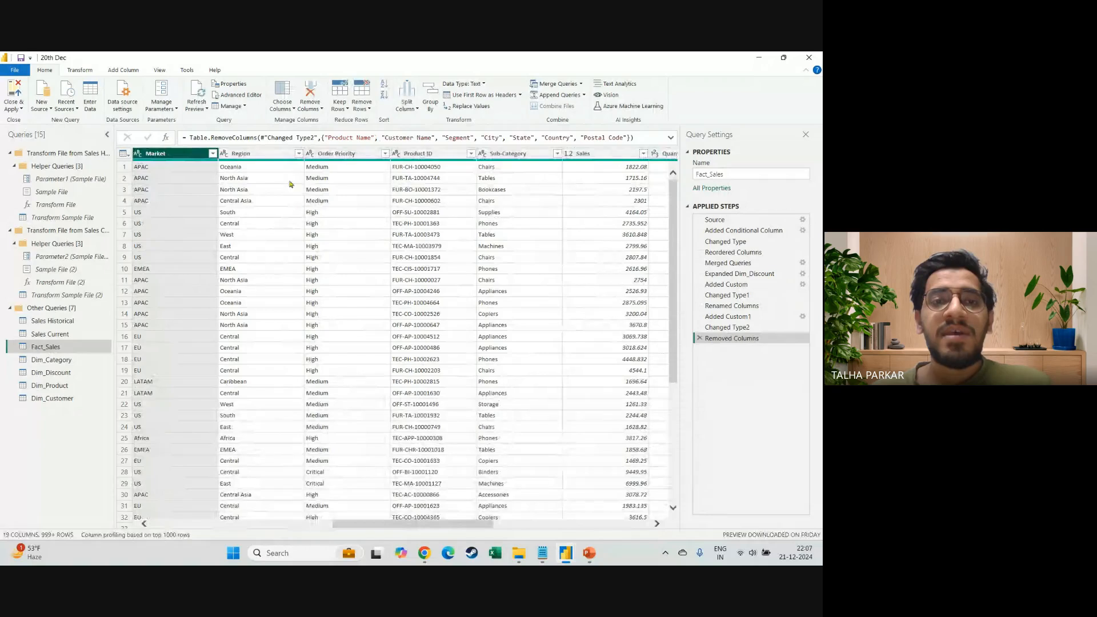
right_click(268, 158)
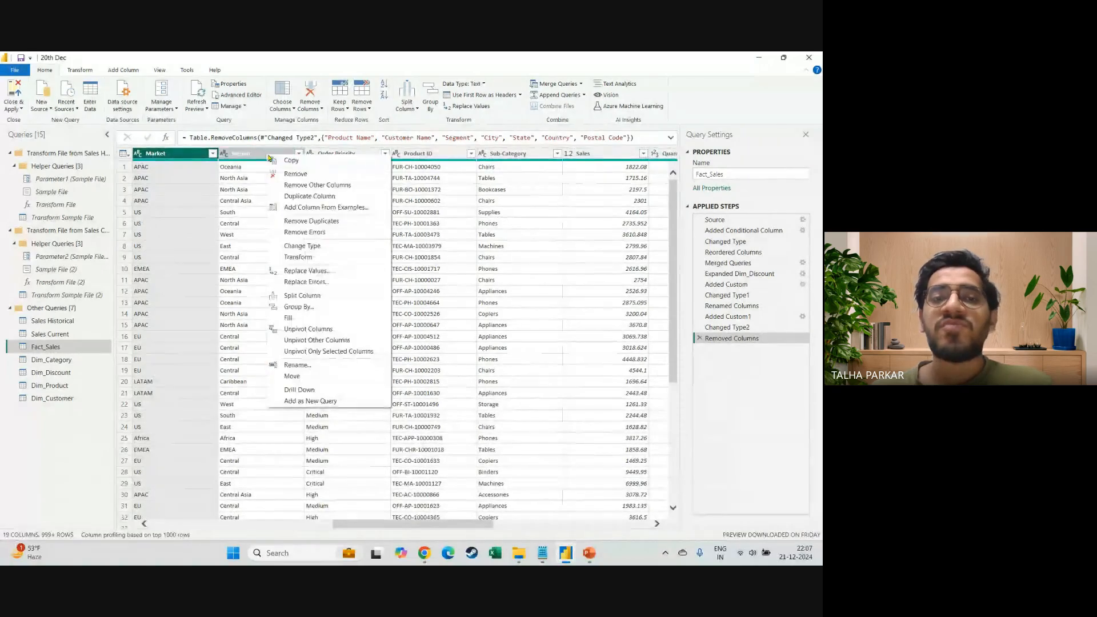
left_click(295, 174)
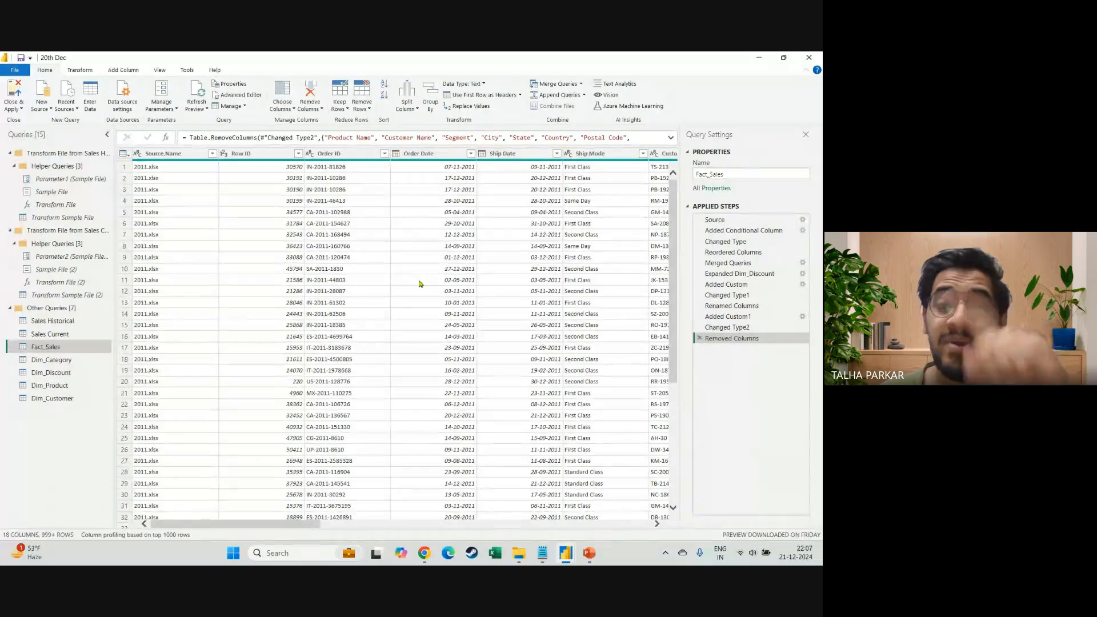
Review the Dim_Customer and Dim_Product queries, and close the query editor with all changes applied to the data model
left_click(74, 398)
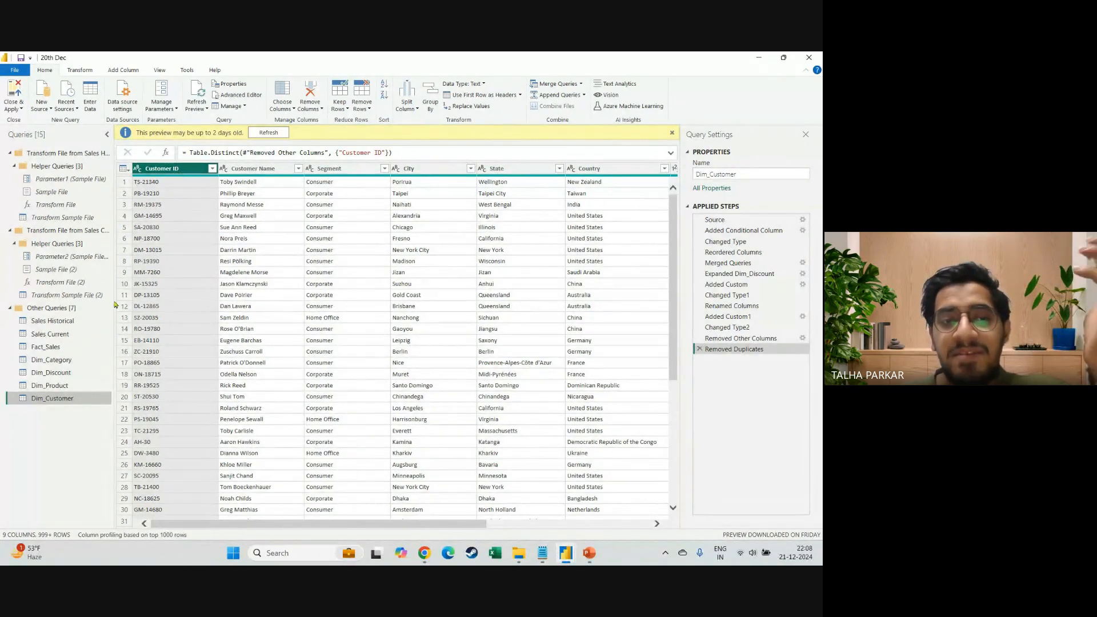
left_click(74, 385)
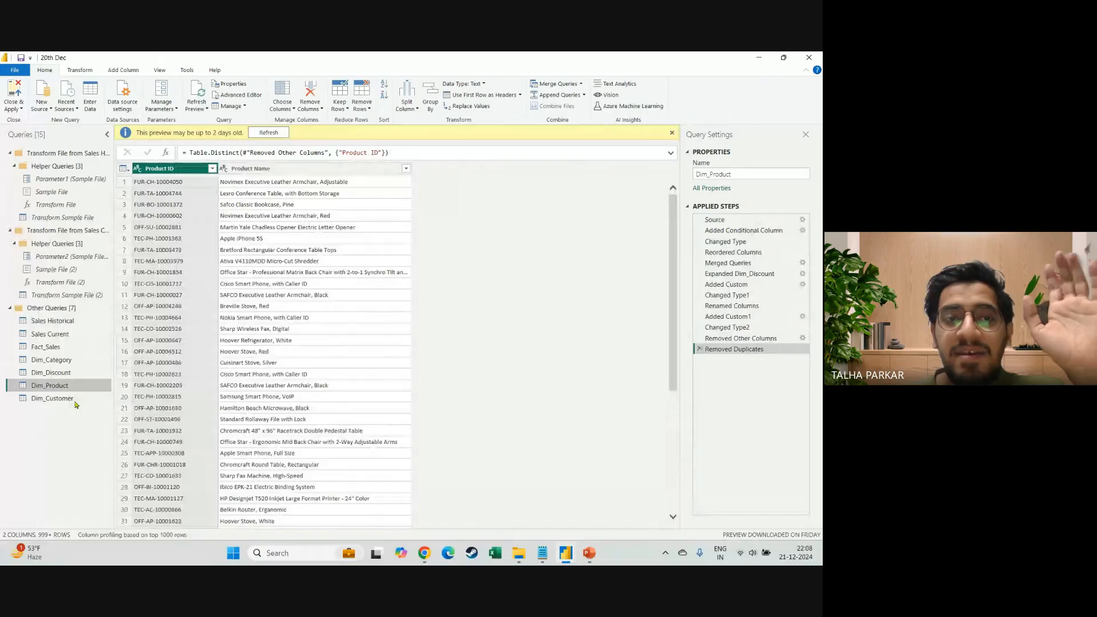
left_click(76, 402)
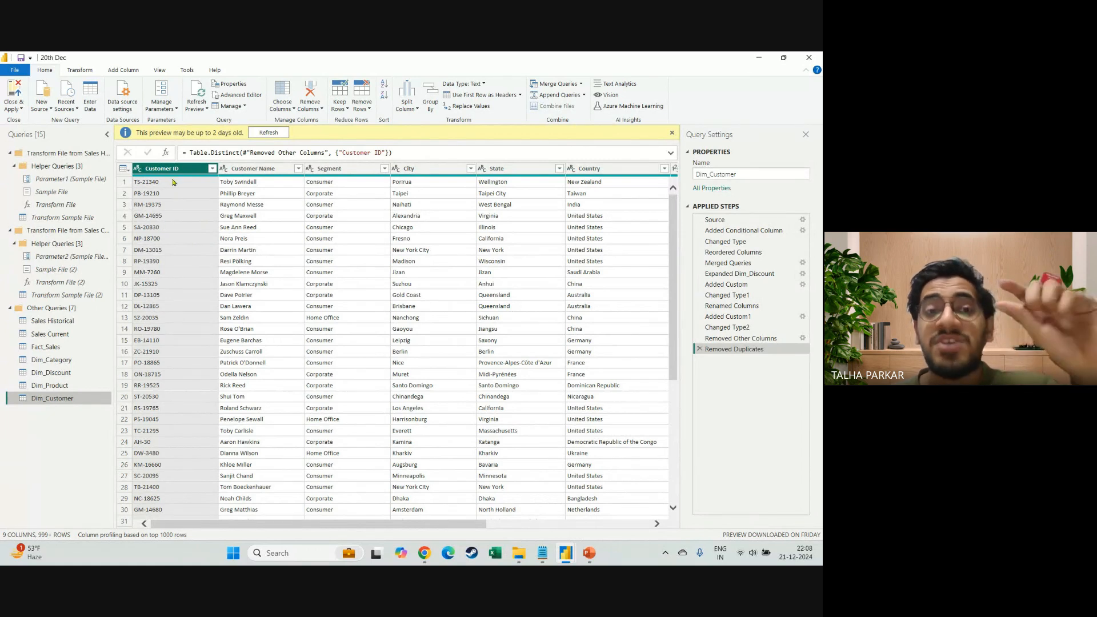
left_click(15, 110)
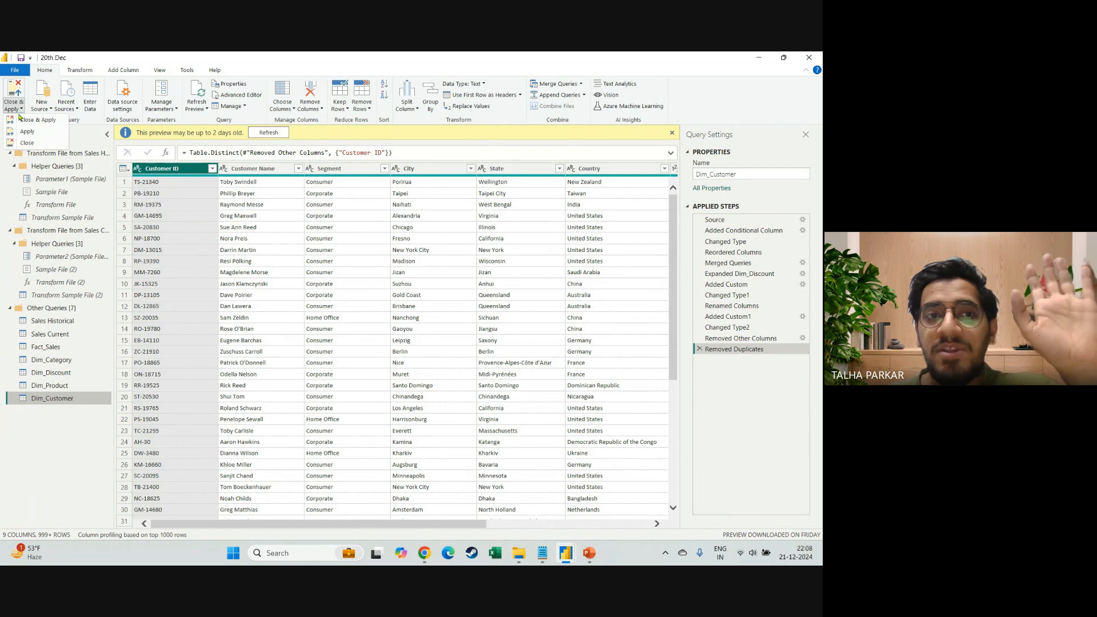
left_click(19, 118)
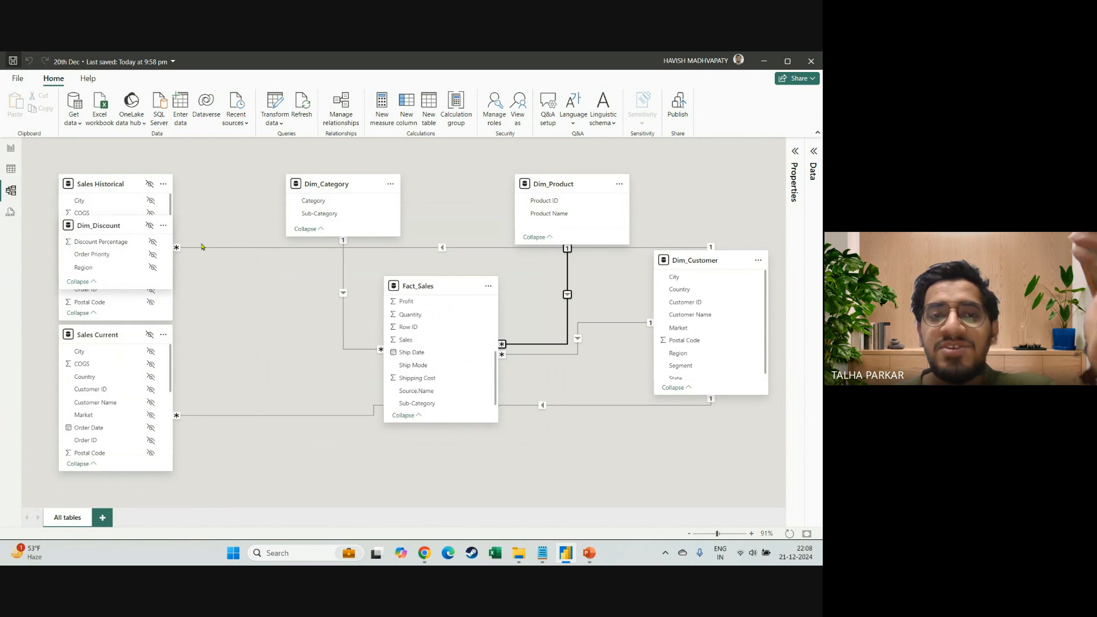
Delete the relationships that link Dim_Customer to the Sales Historical and Sales Current tables
right_click(200, 248)
left_click(218, 257)
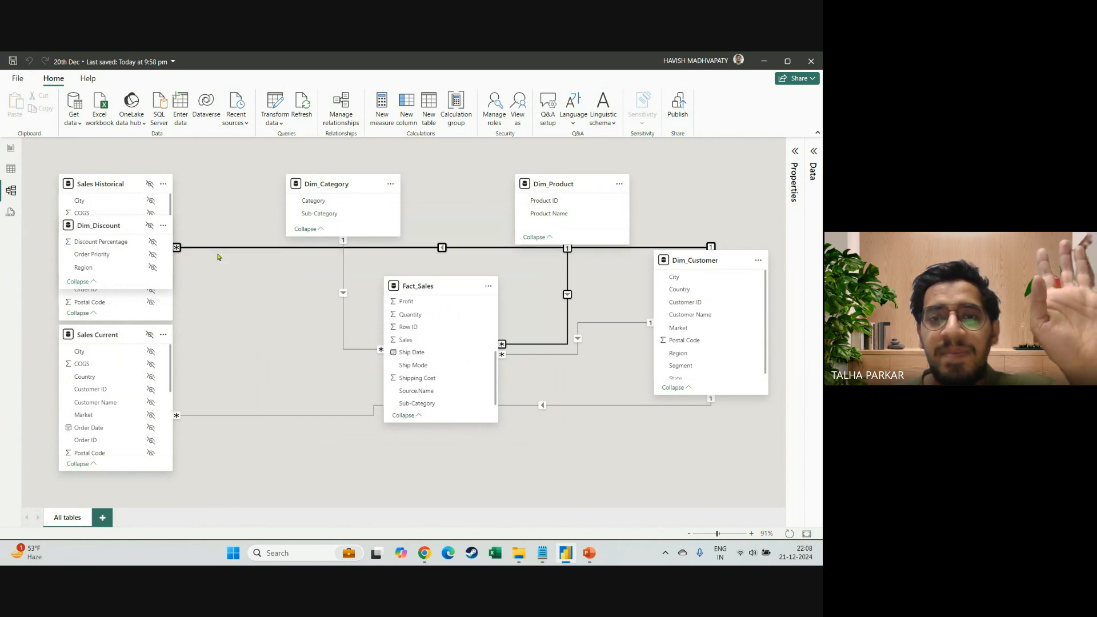
left_click(473, 342)
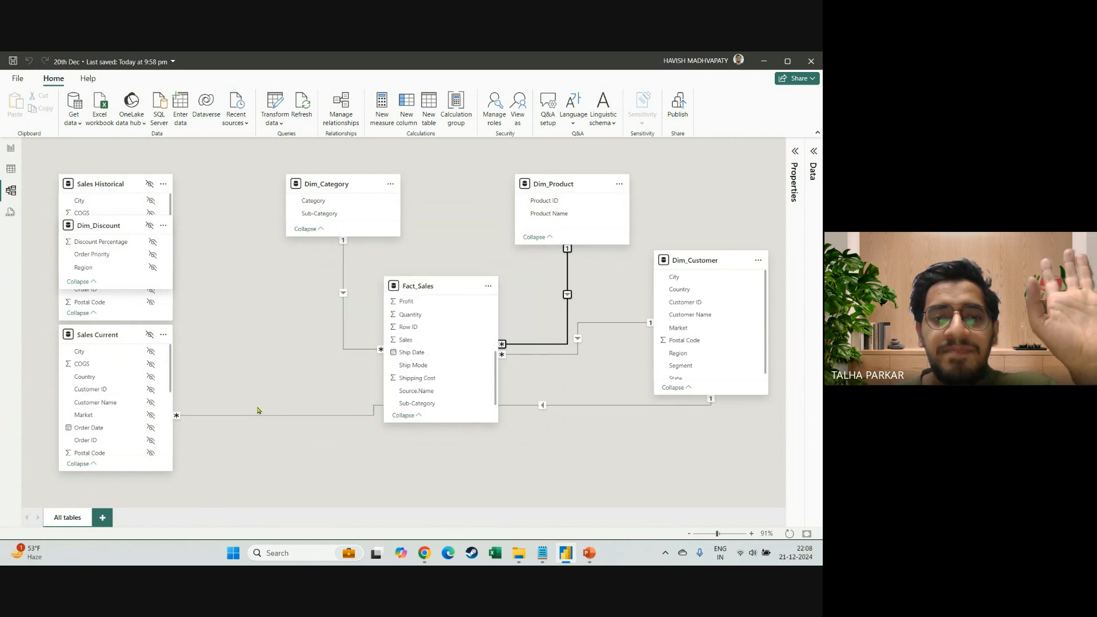
right_click(288, 417)
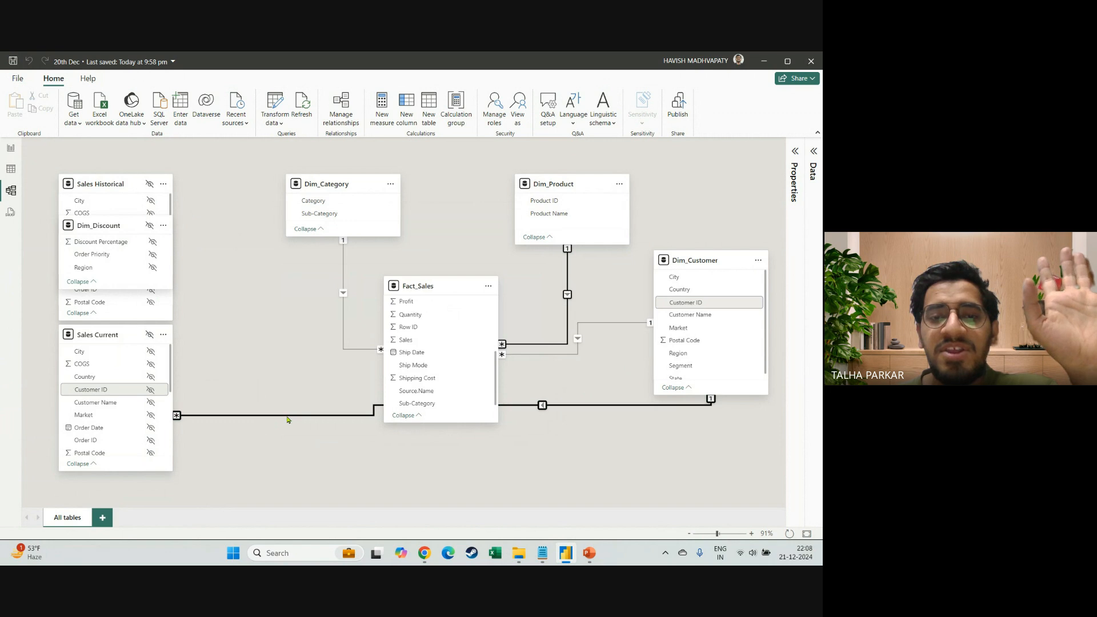
left_click(336, 424)
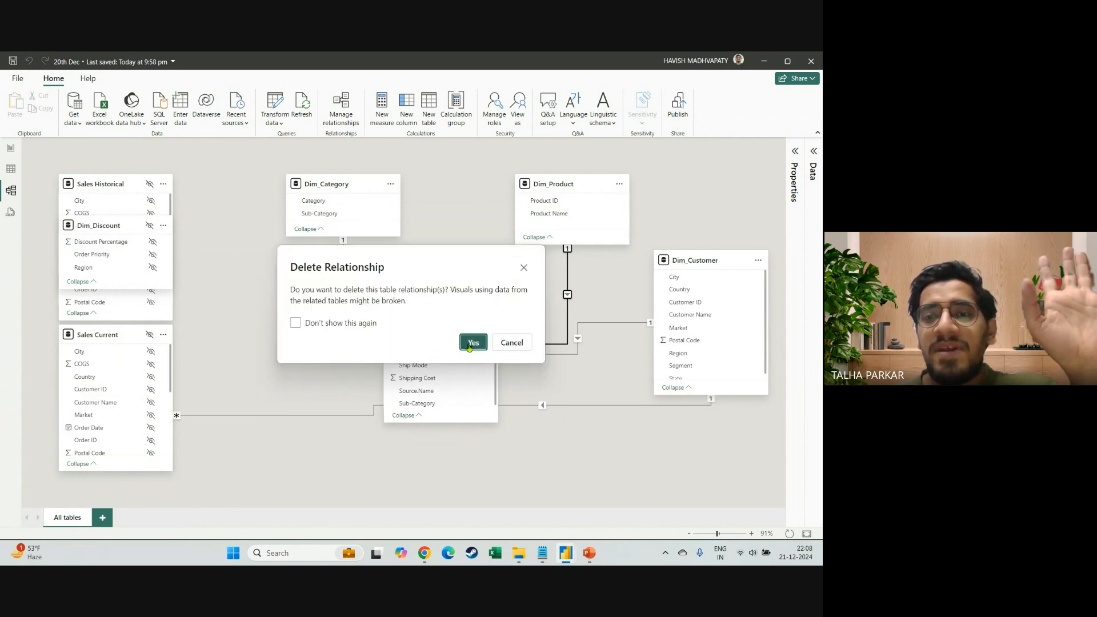
left_click(473, 343)
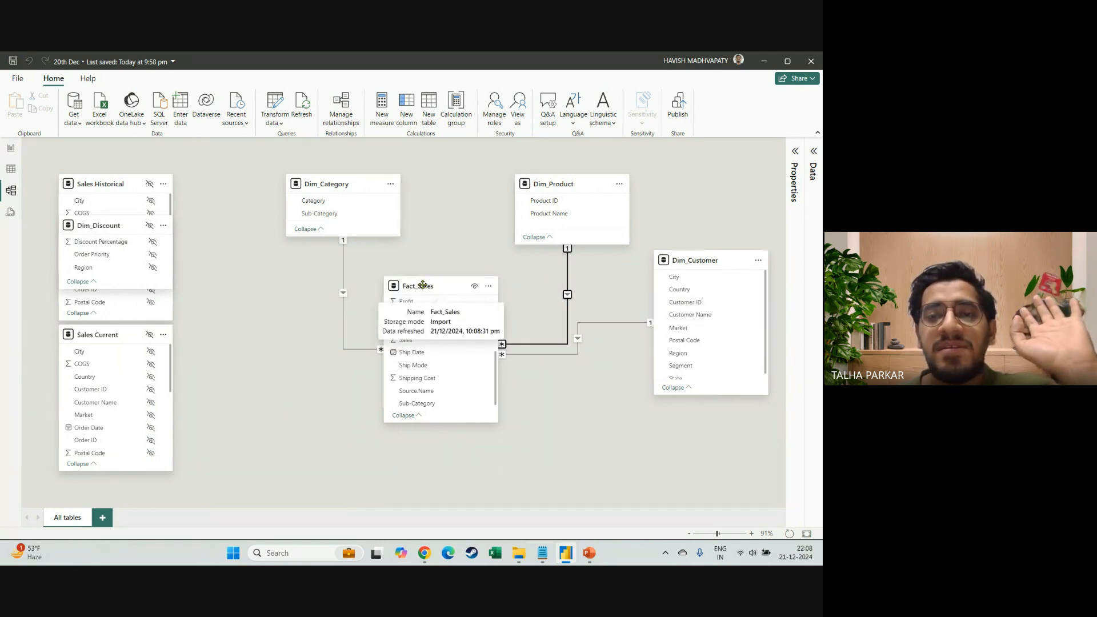
Rearrange the model diagram with Fact_Sales in the middle and Dim_Category, Dim_Product and Dim_Customer spread around it
left_click_drag(424, 286, 474, 291)
left_click_drag(540, 180, 286, 319)
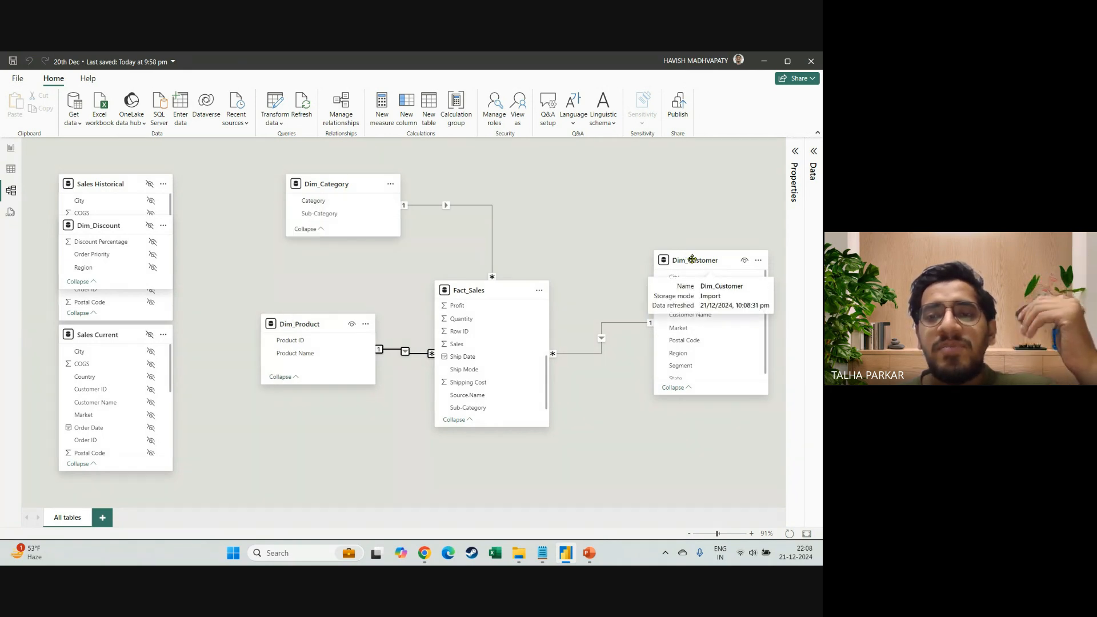
left_click_drag(693, 257, 626, 181)
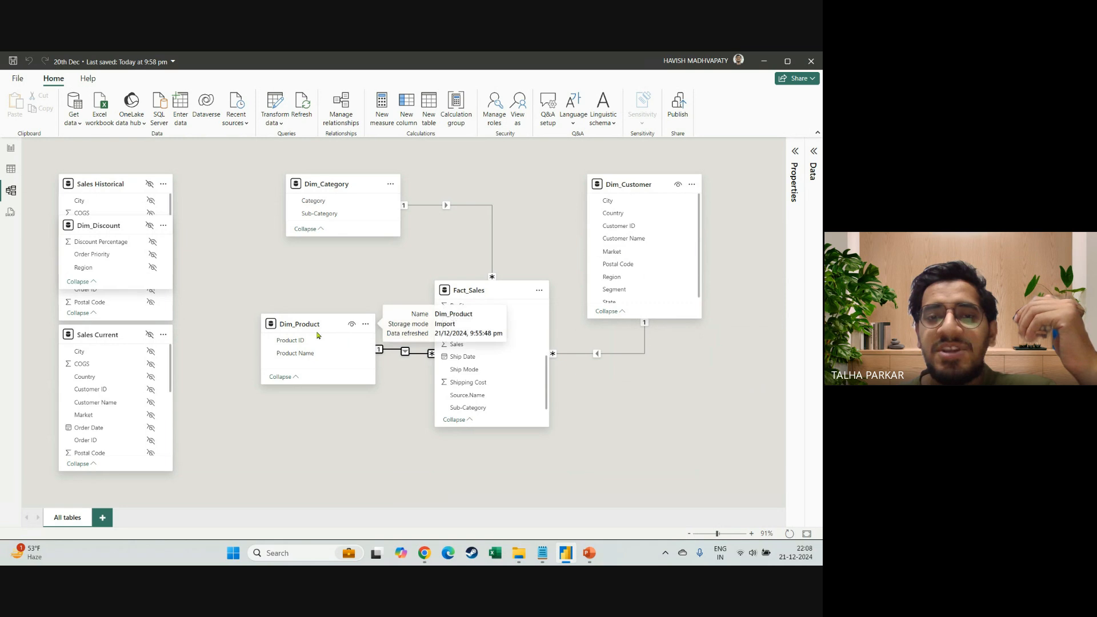
left_click_drag(311, 333, 288, 393)
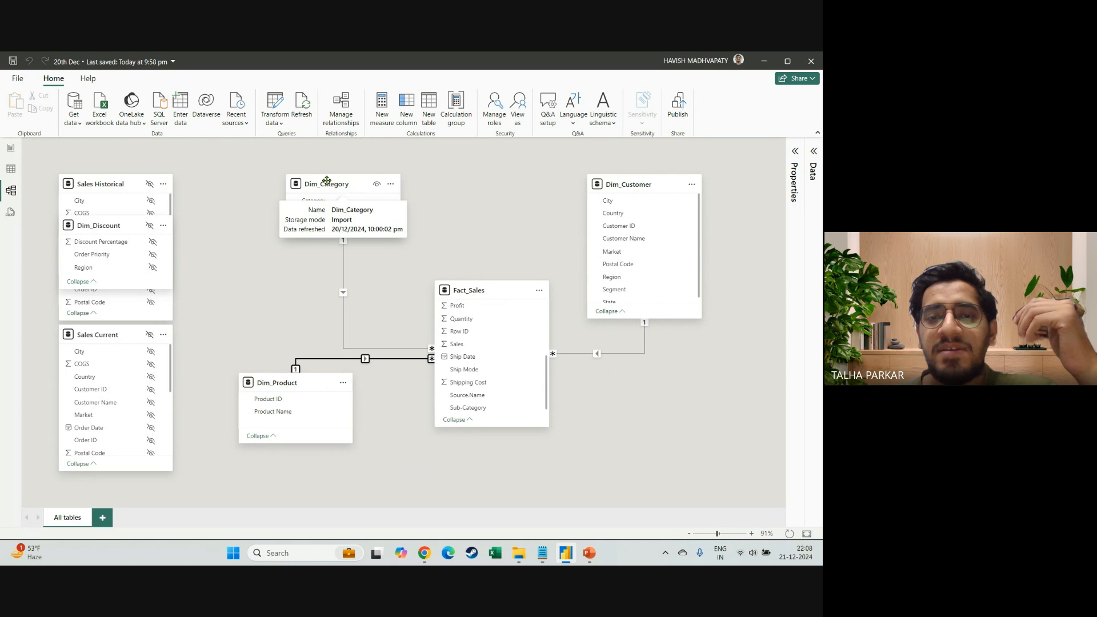
left_click_drag(342, 184, 329, 183)
left_click(454, 206)
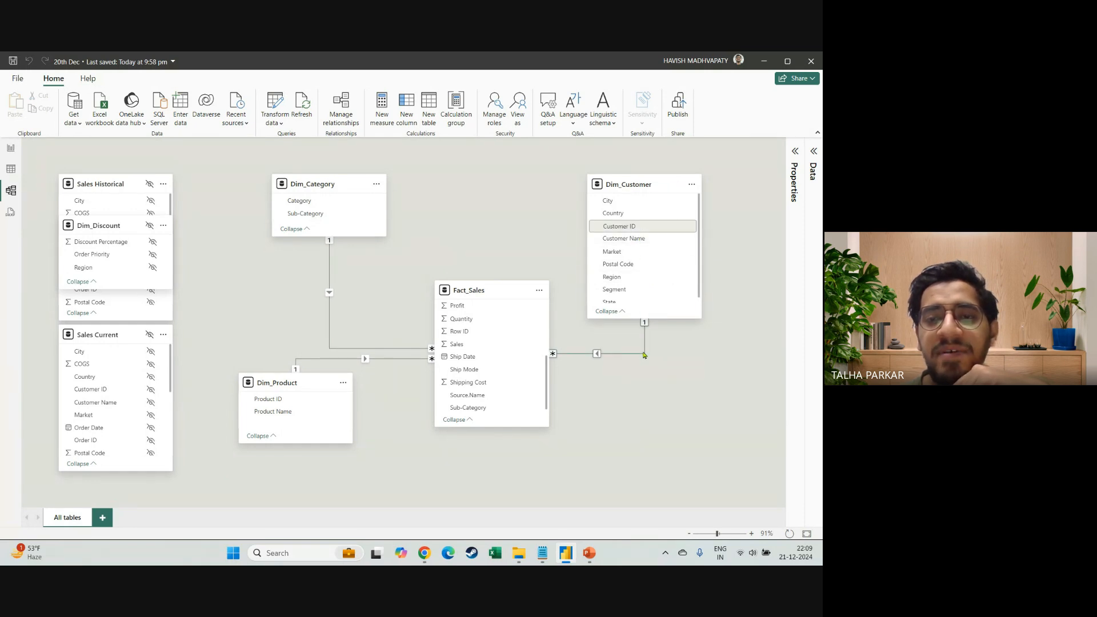
Review the properties of the relationship between Fact_Sales and Dim_Customer, and close them without changes
scroll(544, 386, "up", 3)
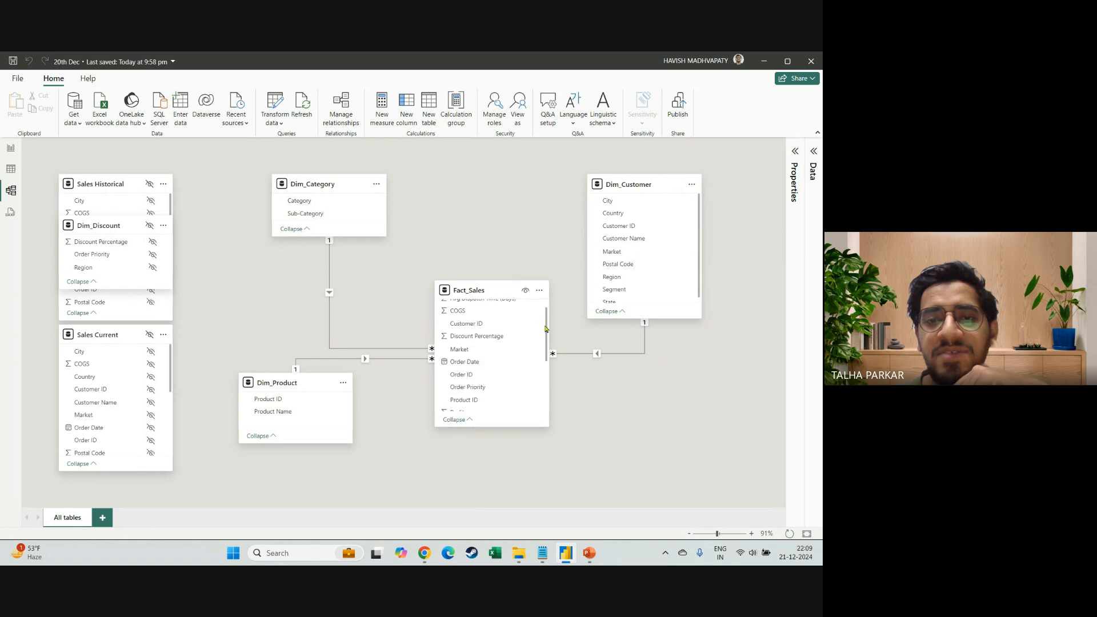
left_click(620, 355)
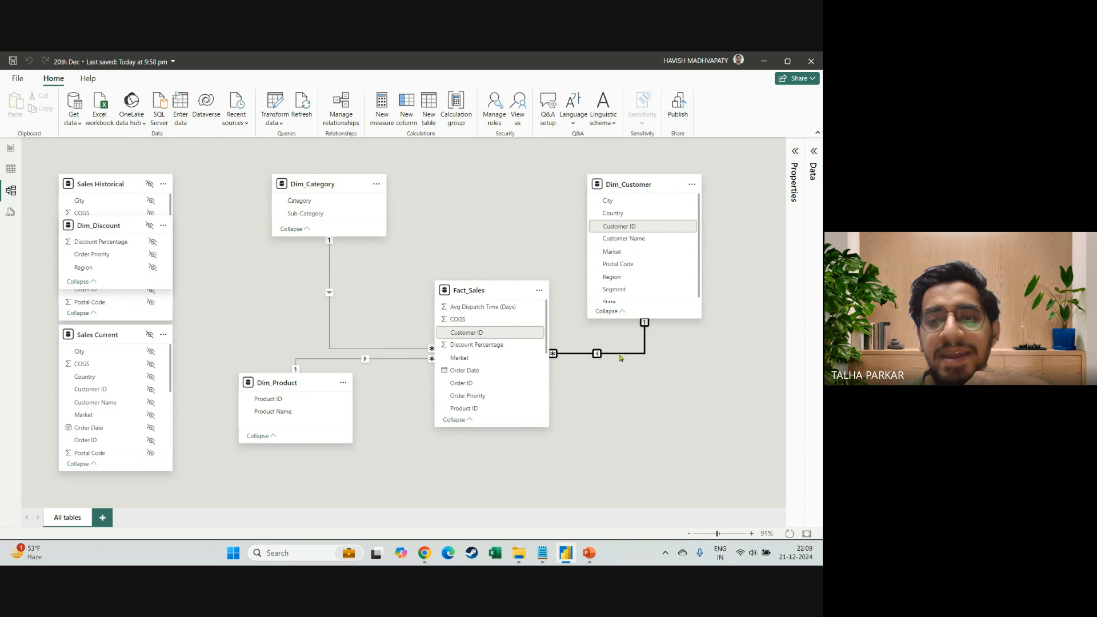
right_click(621, 358)
left_click(649, 375)
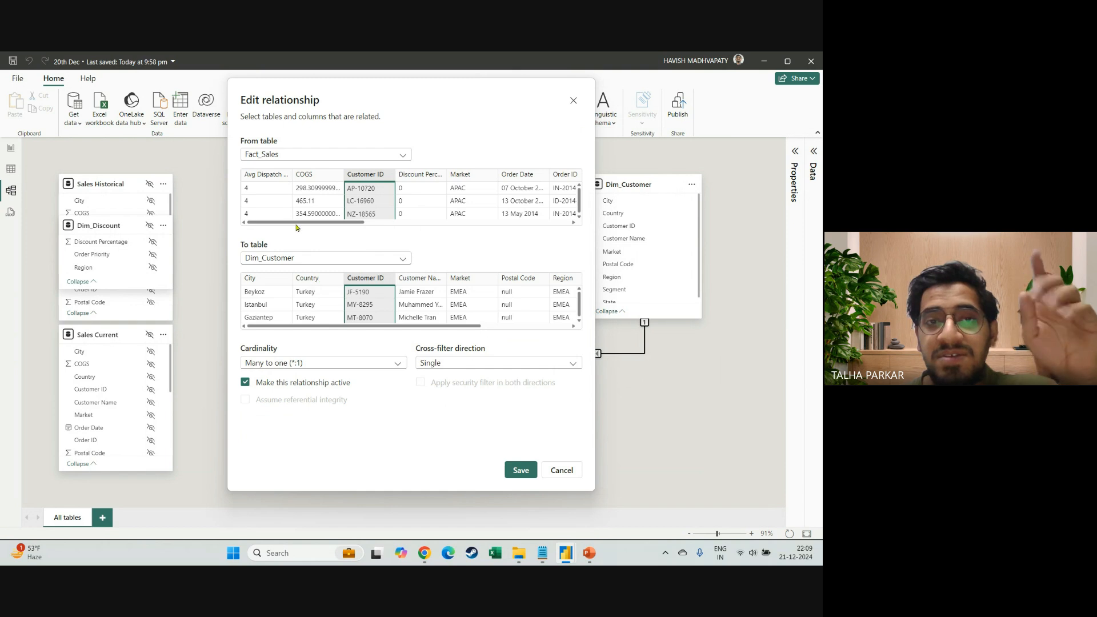
left_click(573, 101)
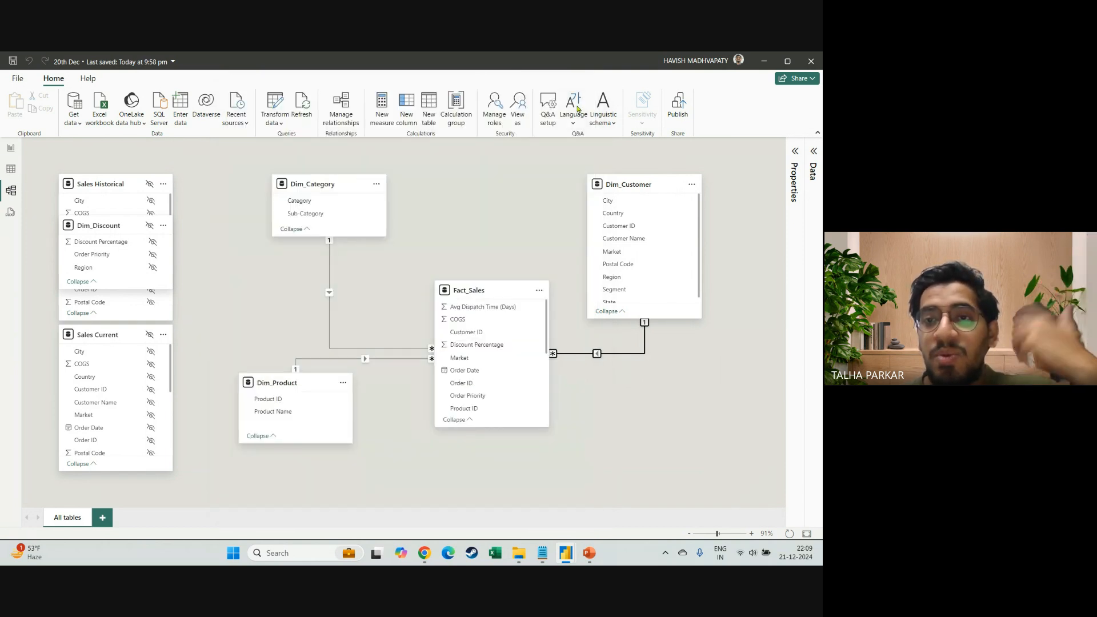
Delete the Dim_Customer to Fact_Sales relationship and recreate it on Customer ID as an active one-to-many relationship with single cross-filter direction
right_click(625, 358)
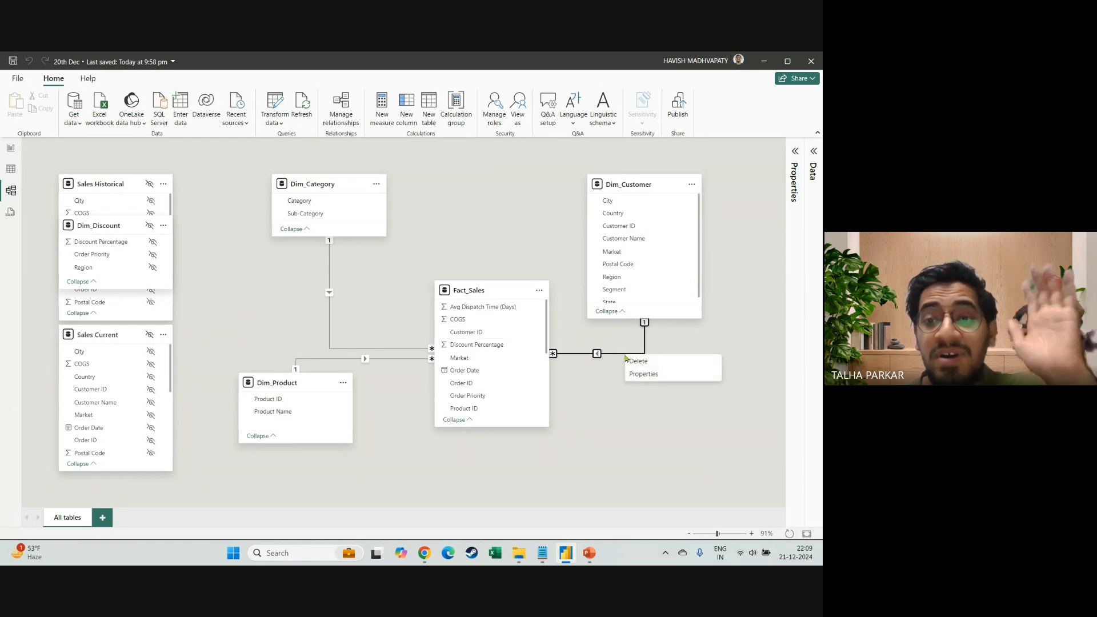
left_click(657, 362)
left_click(473, 342)
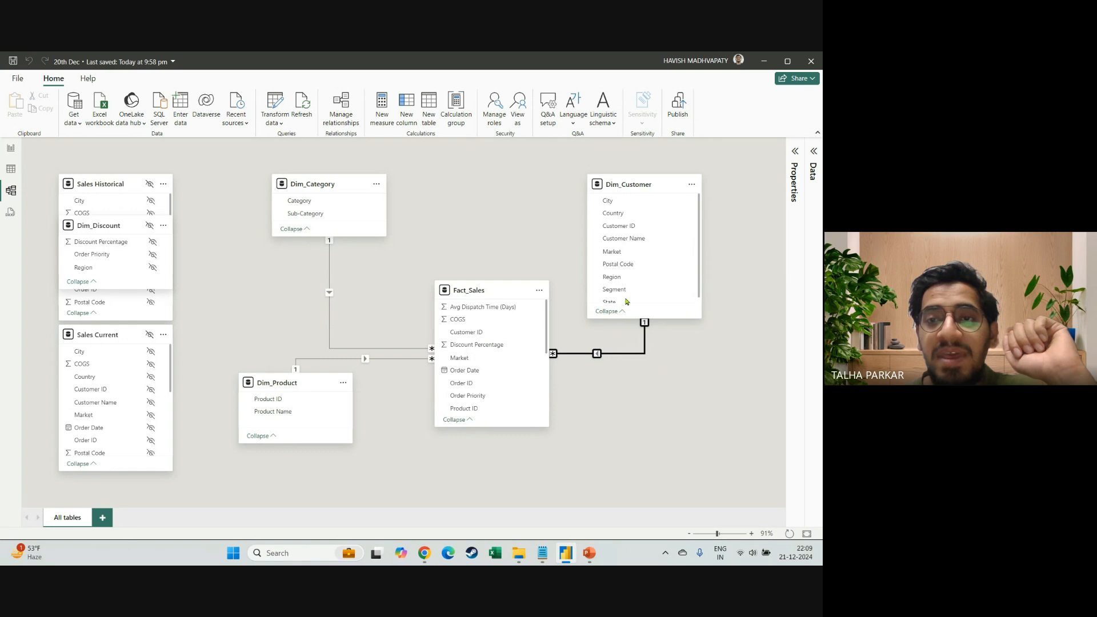
left_click_drag(622, 227, 475, 339)
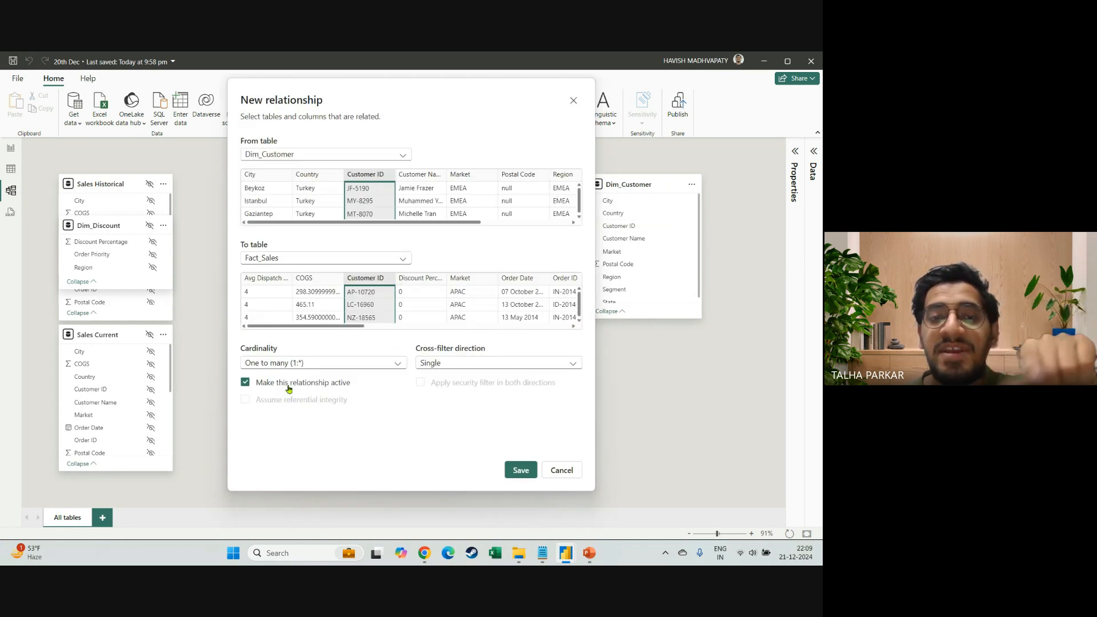
left_click(529, 477)
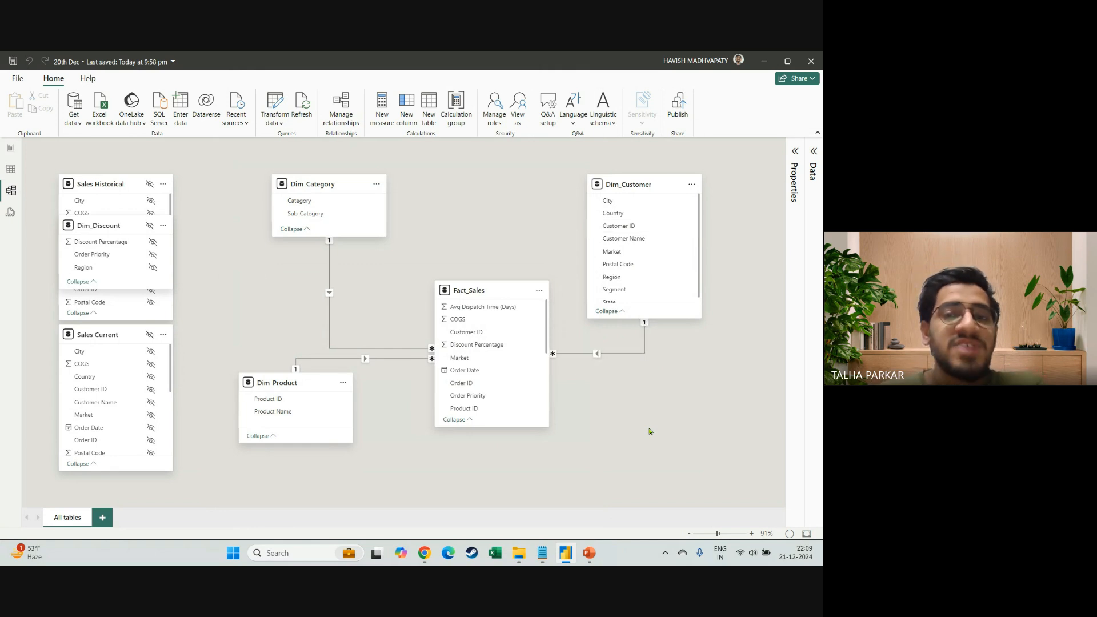
Review the properties of the relationship between Fact_Sales and Dim_Product, and cancel without changes
right_click(392, 358)
left_click(410, 377)
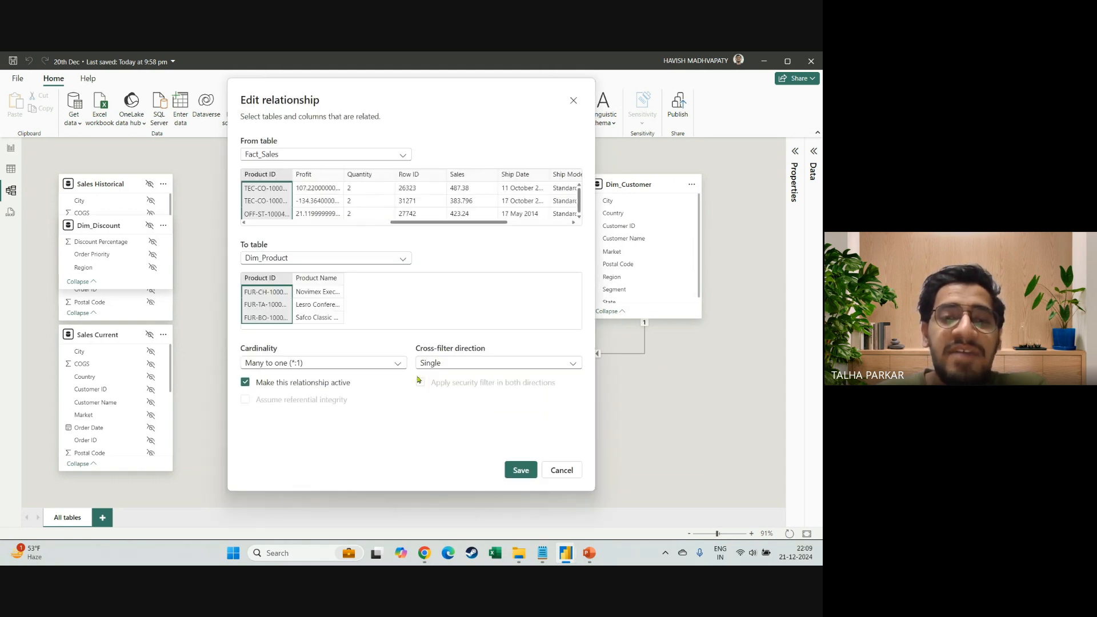
left_click(550, 470)
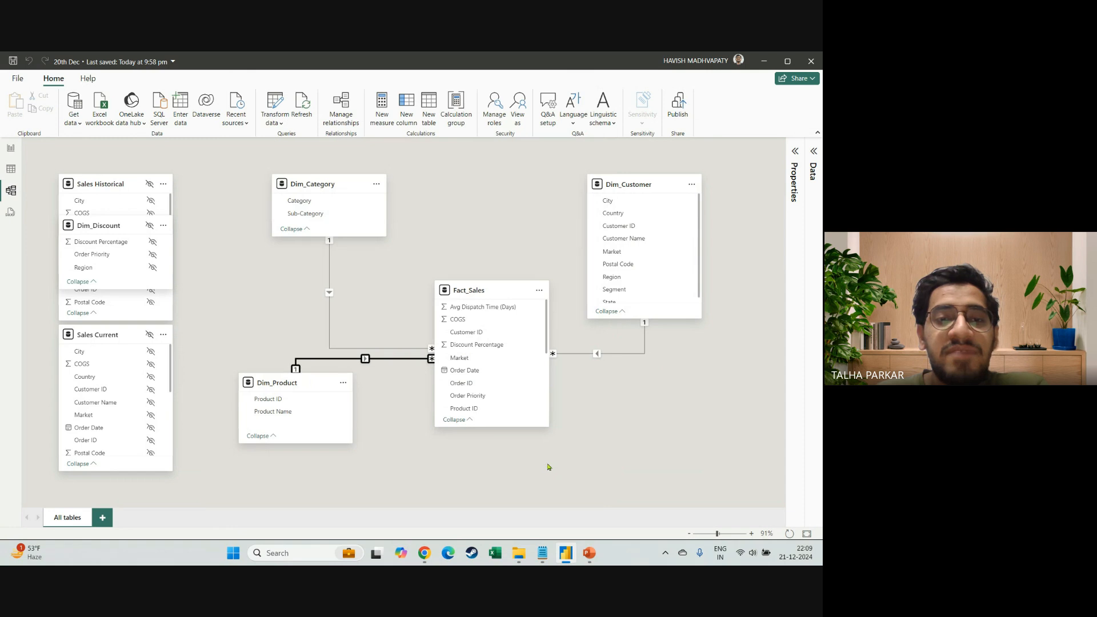
Delete the Dim_Product to Fact_Sales relationship, recreate it as one-to-many on Product ID in both tables, and save the file
right_click(401, 359)
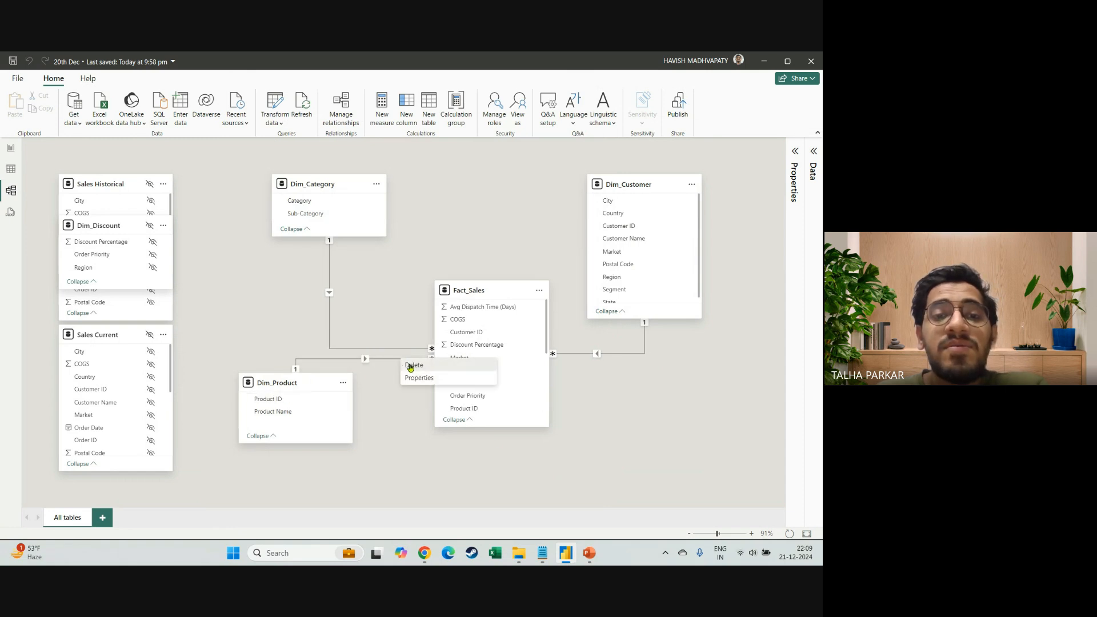
left_click(410, 366)
left_click(473, 342)
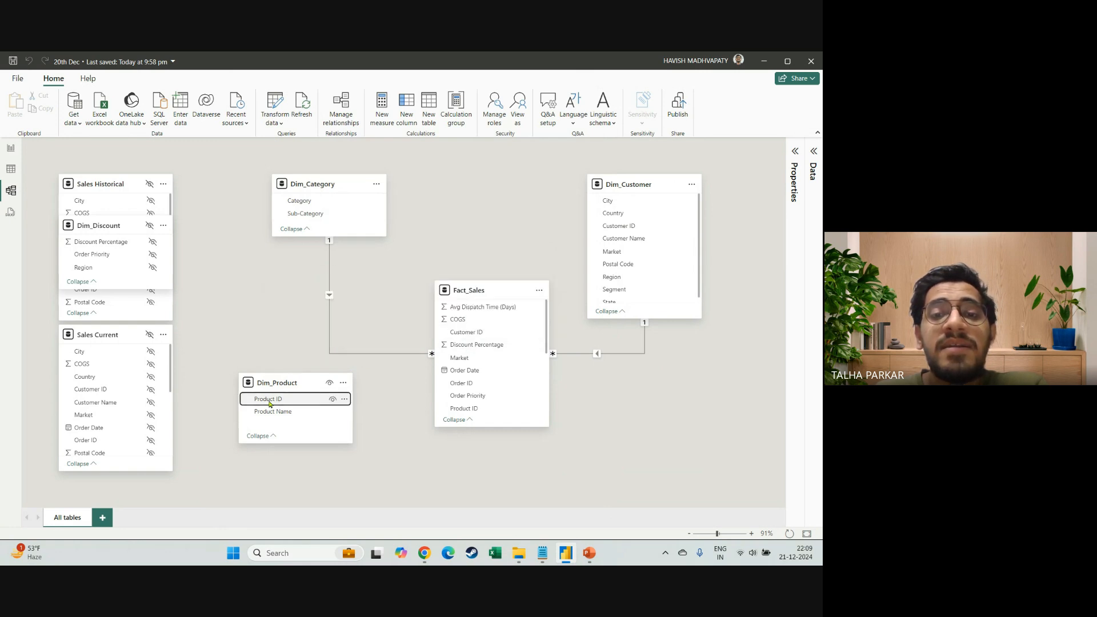
left_click_drag(270, 404, 477, 408)
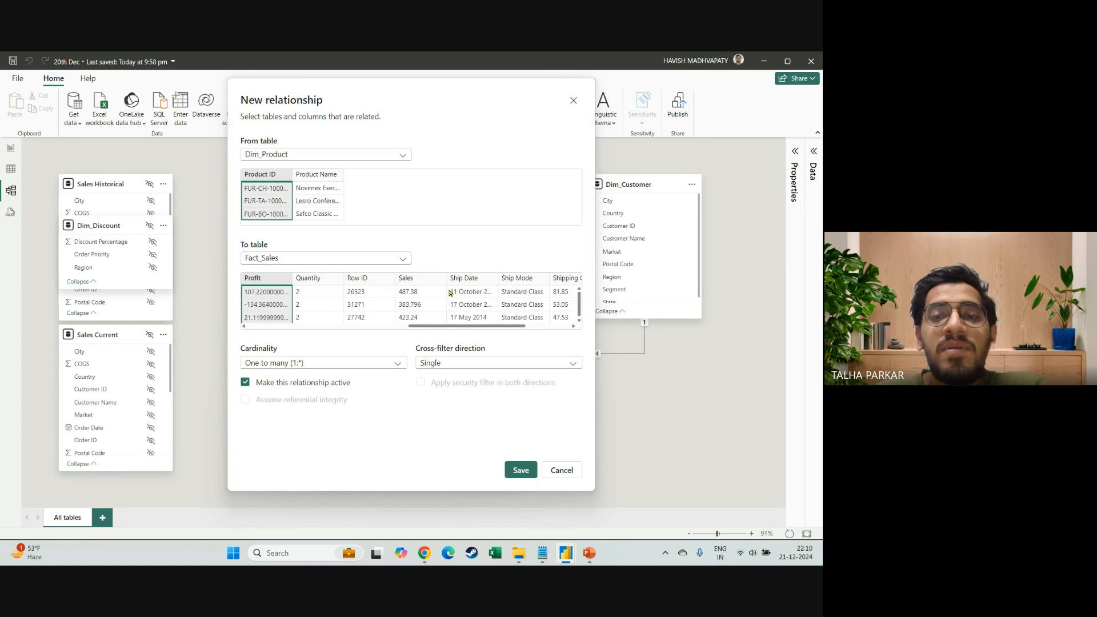
left_click_drag(480, 326, 453, 326)
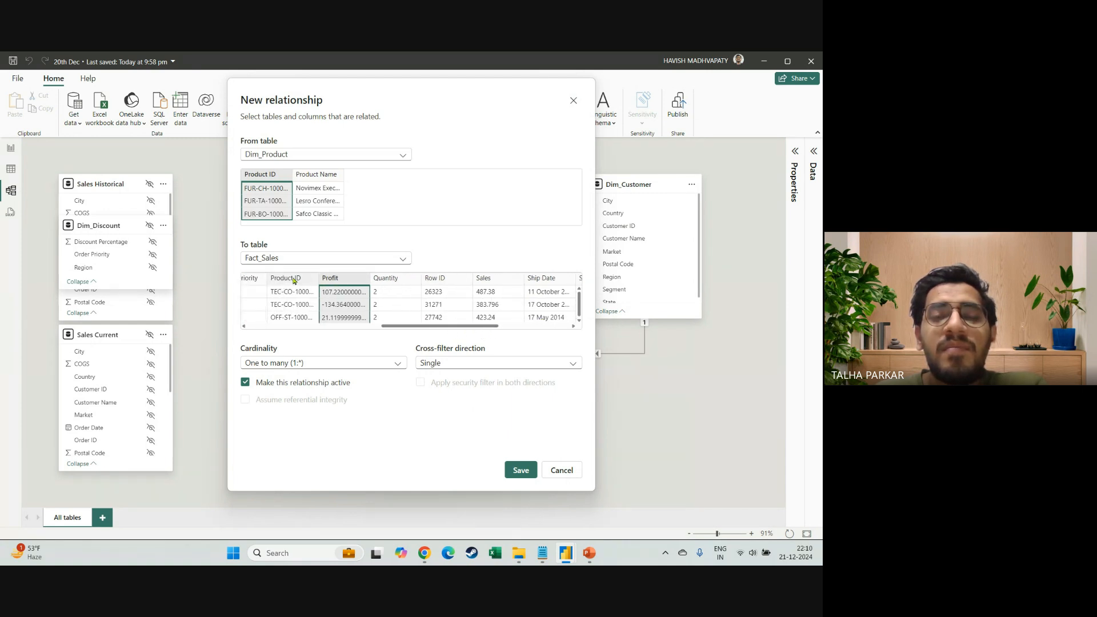
left_click(313, 303)
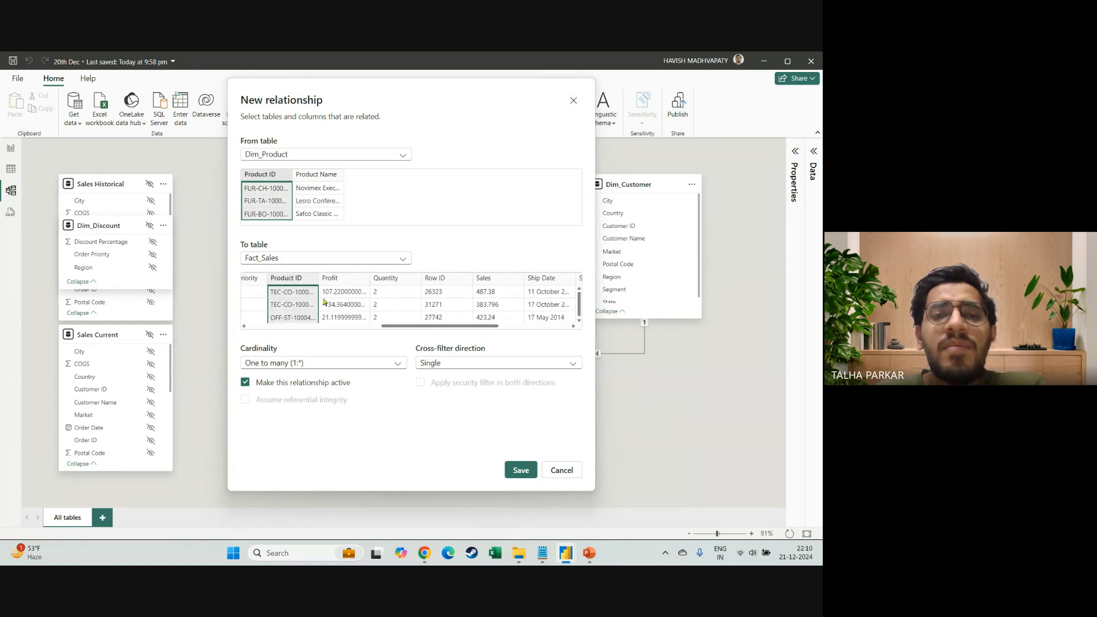
left_click(514, 468)
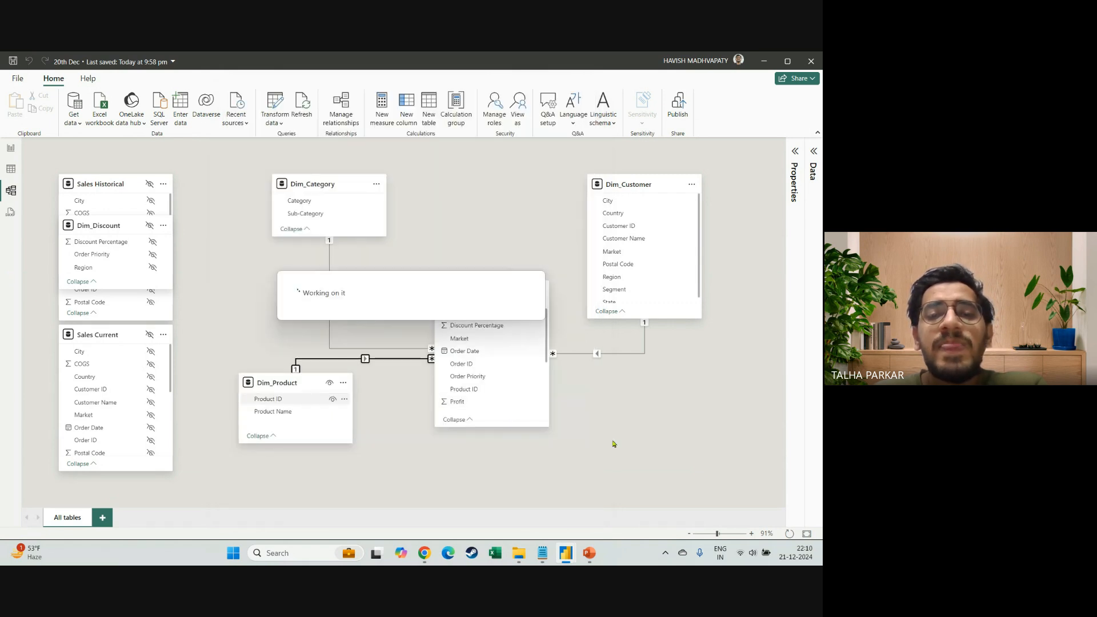
left_click(509, 466)
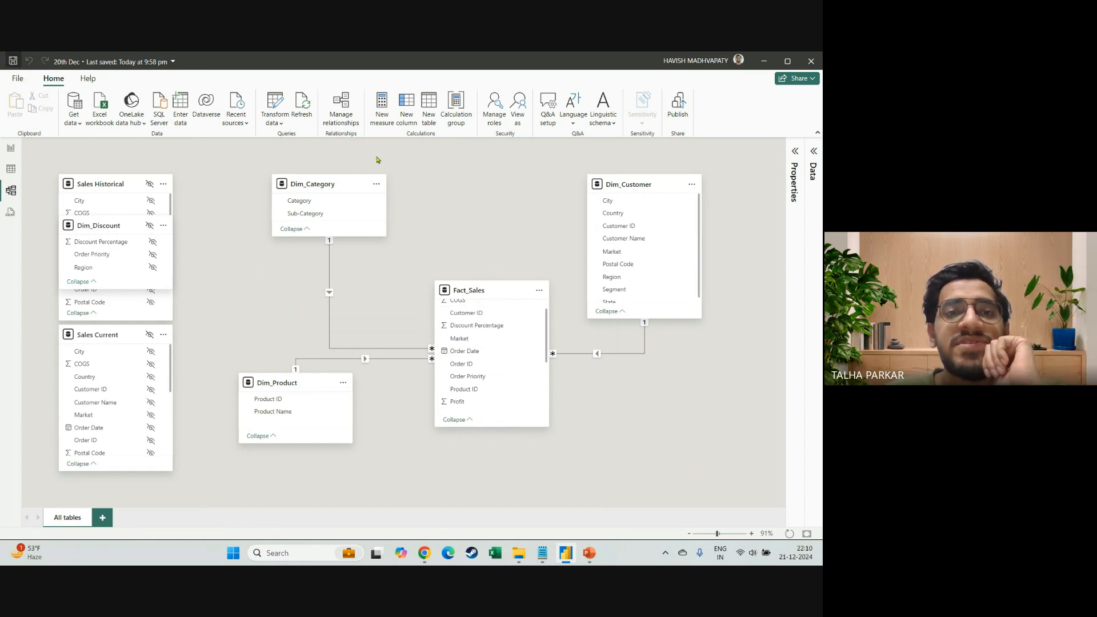
key("ctrl+s")
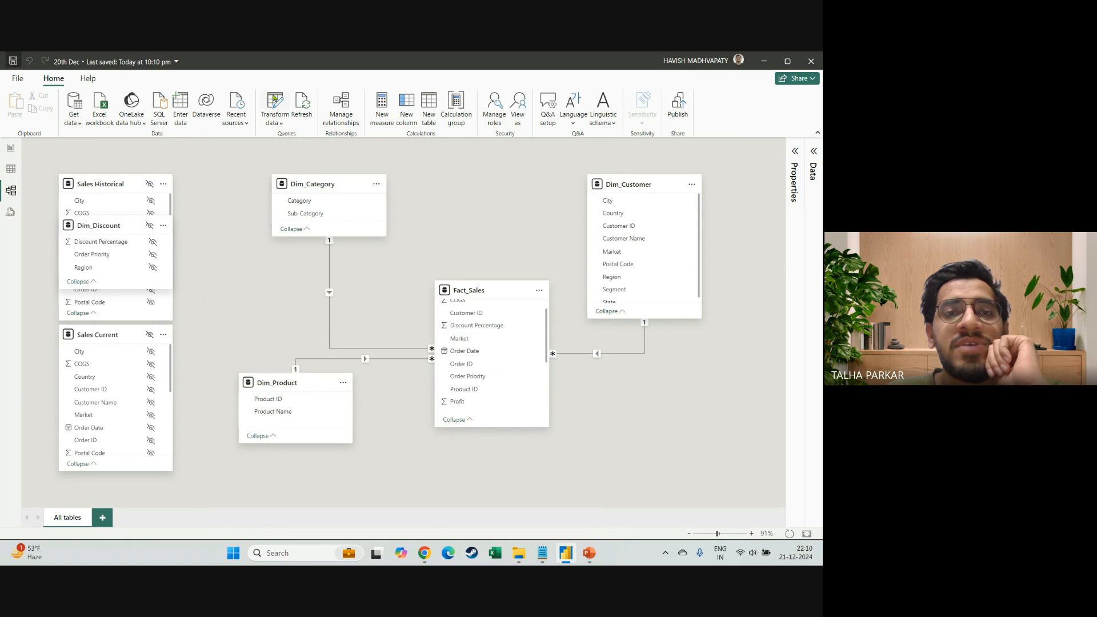
Open the query editor, examine the list of fact and dimension queries, and view the Dim_Customer query with the old-preview notice dismissed
left_click(274, 100)
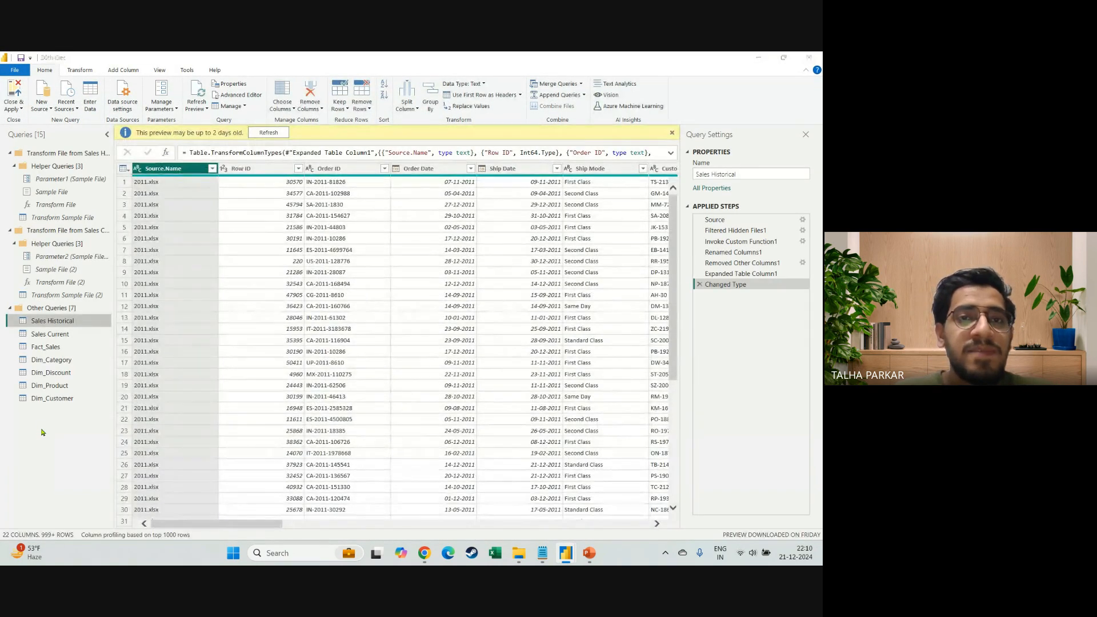
key("super")
left_click(41, 441)
key("super+plus")
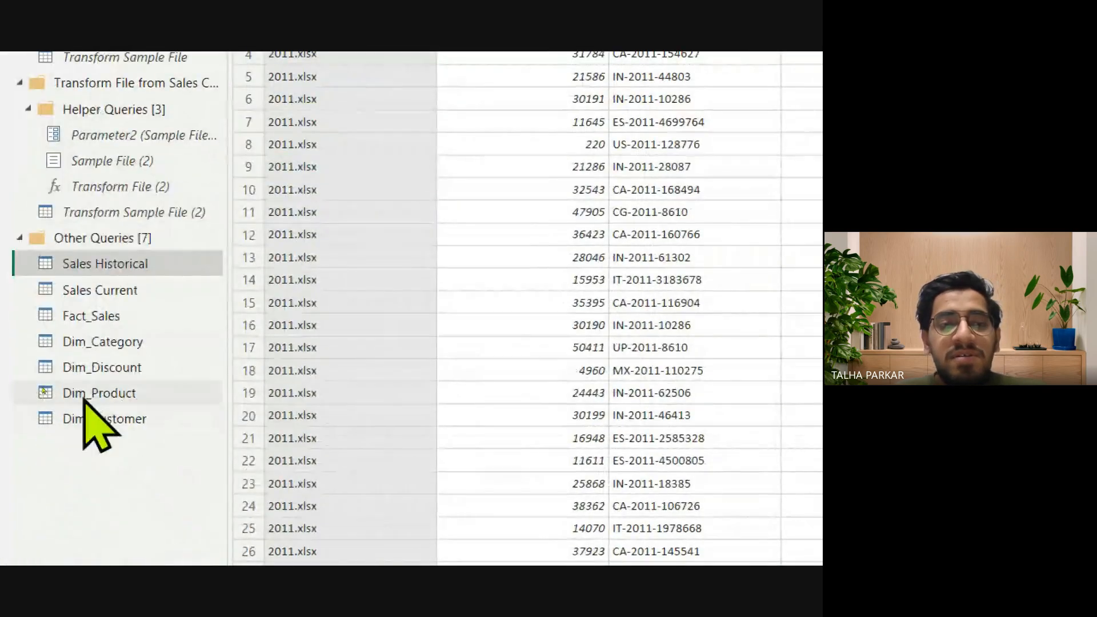
left_click(134, 398)
left_click(139, 421)
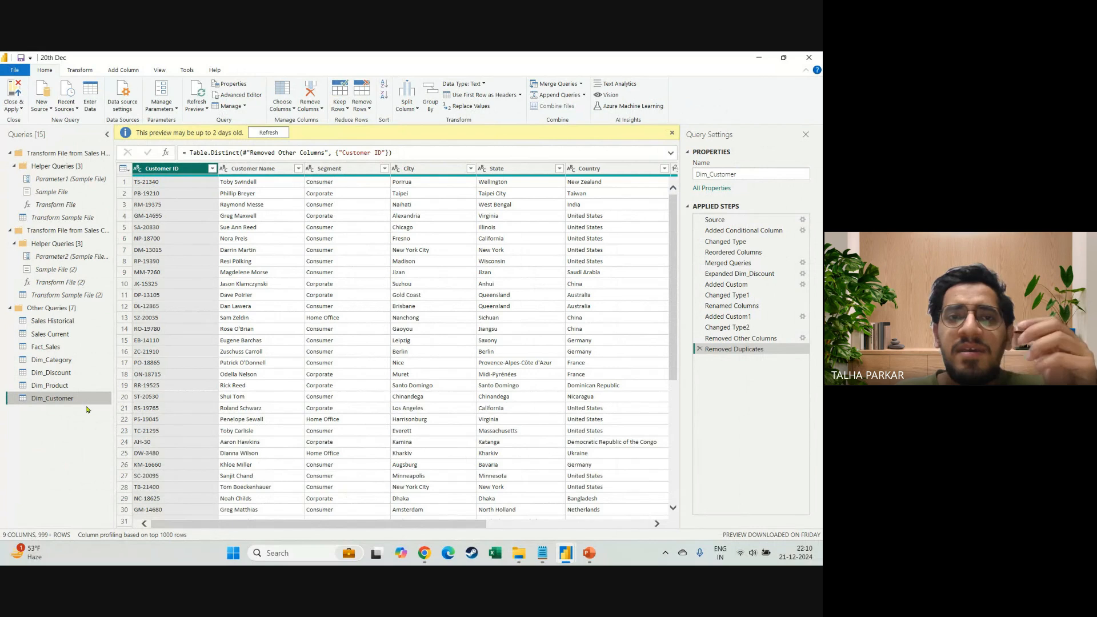
left_click(673, 133)
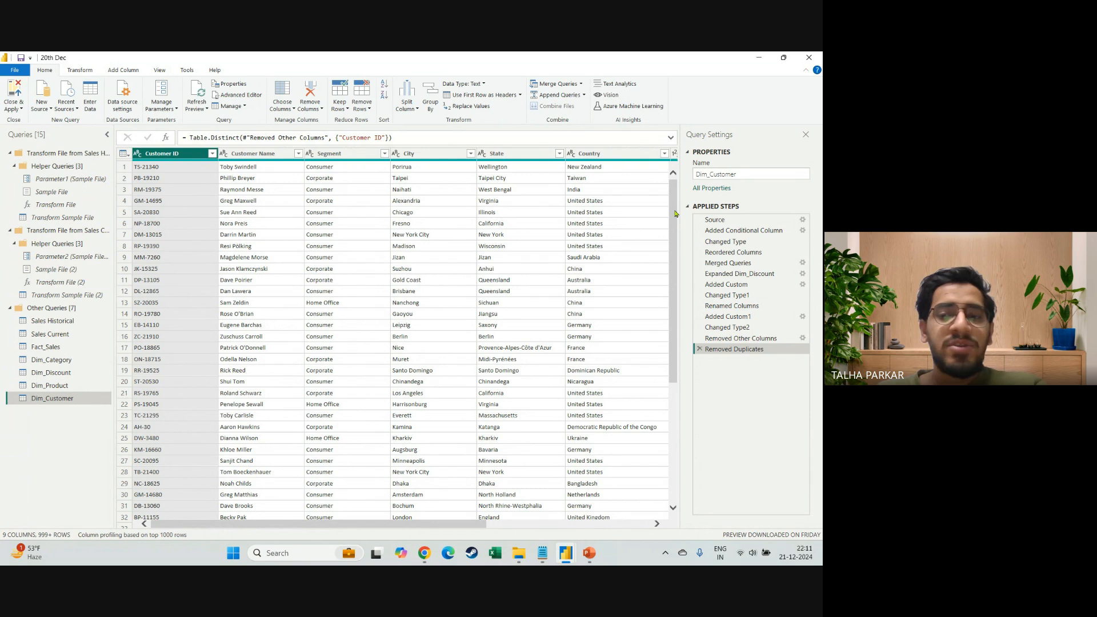
Check the in-call messages in Google Meet, and return to the Power BI query editor to close it with changes applied
key("alt+Tab")
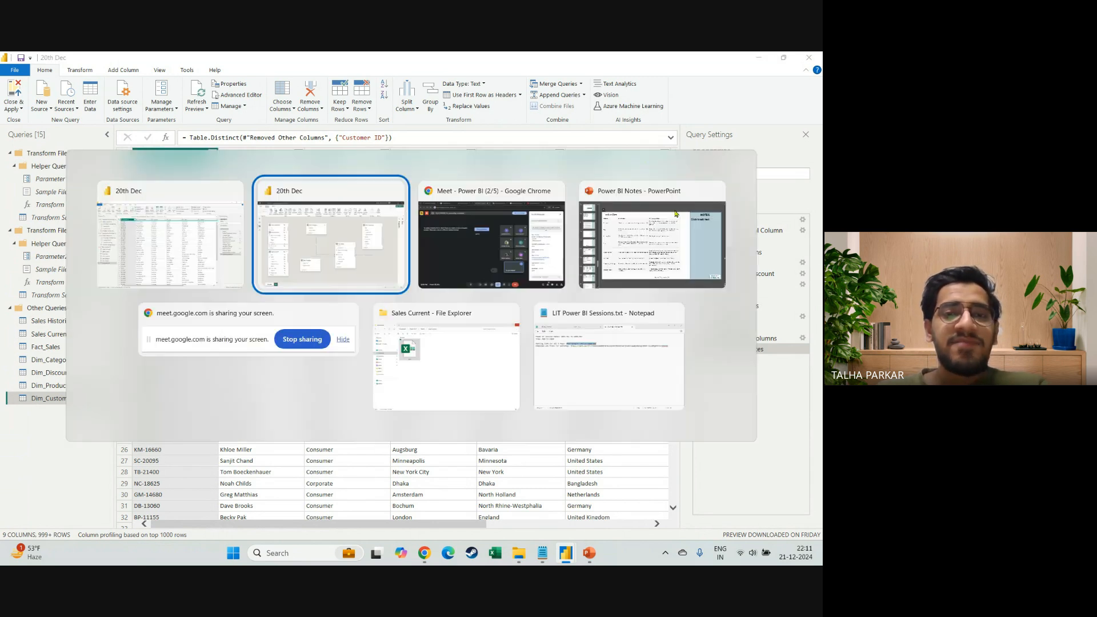
key("alt+Tab")
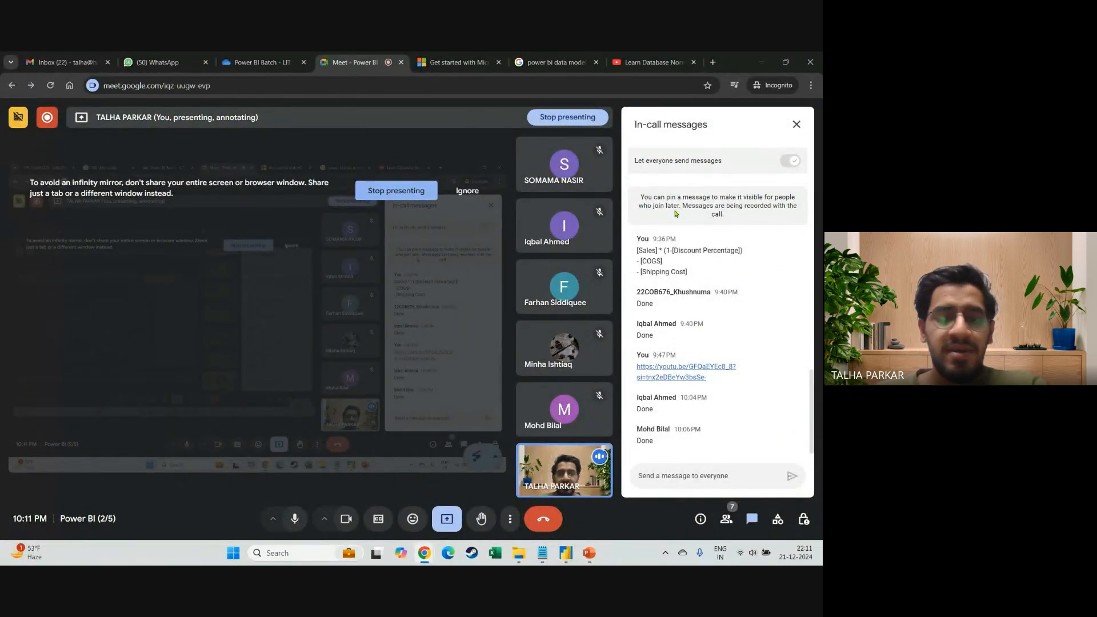
key("alt+Tab")
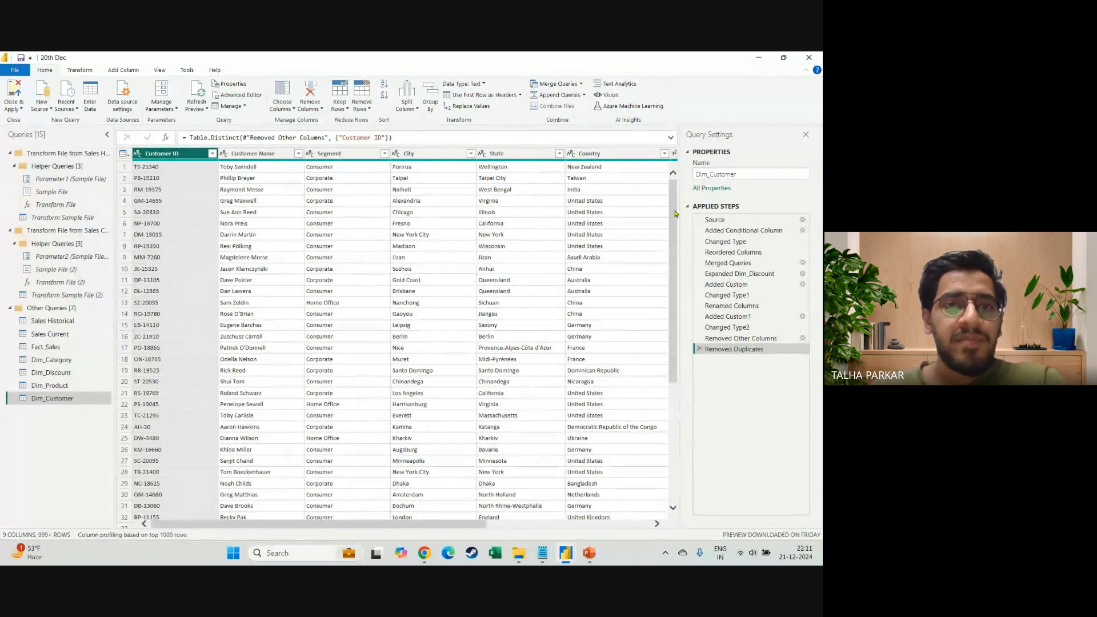
left_click(17, 108)
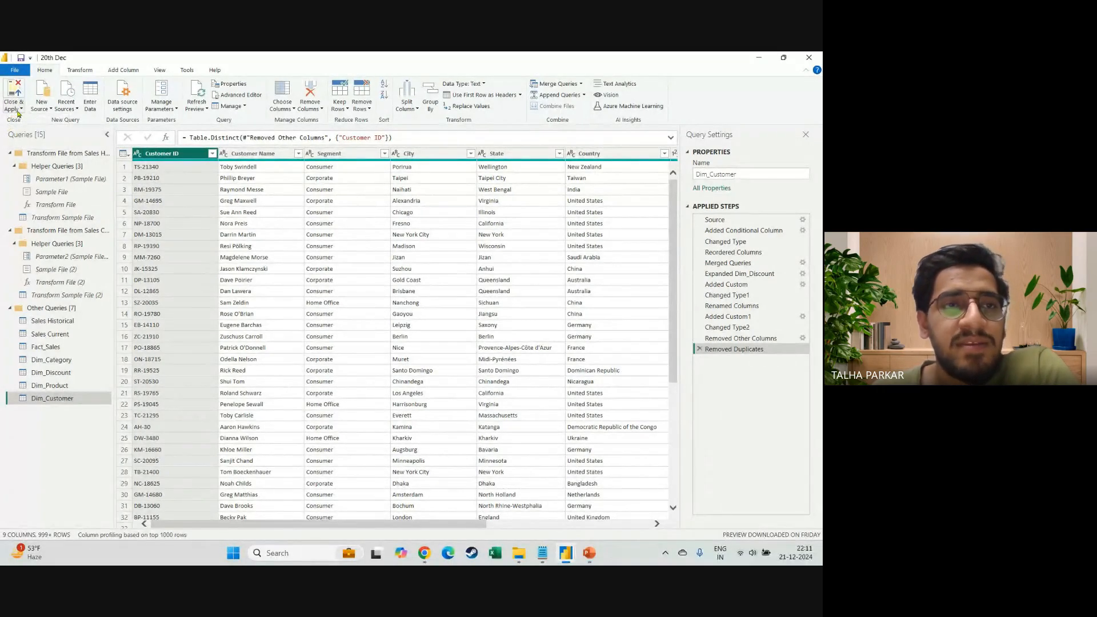
Close the query editor with changes applied and view the beginning of the Fact_Sales field list in the model diagram
left_click(25, 121)
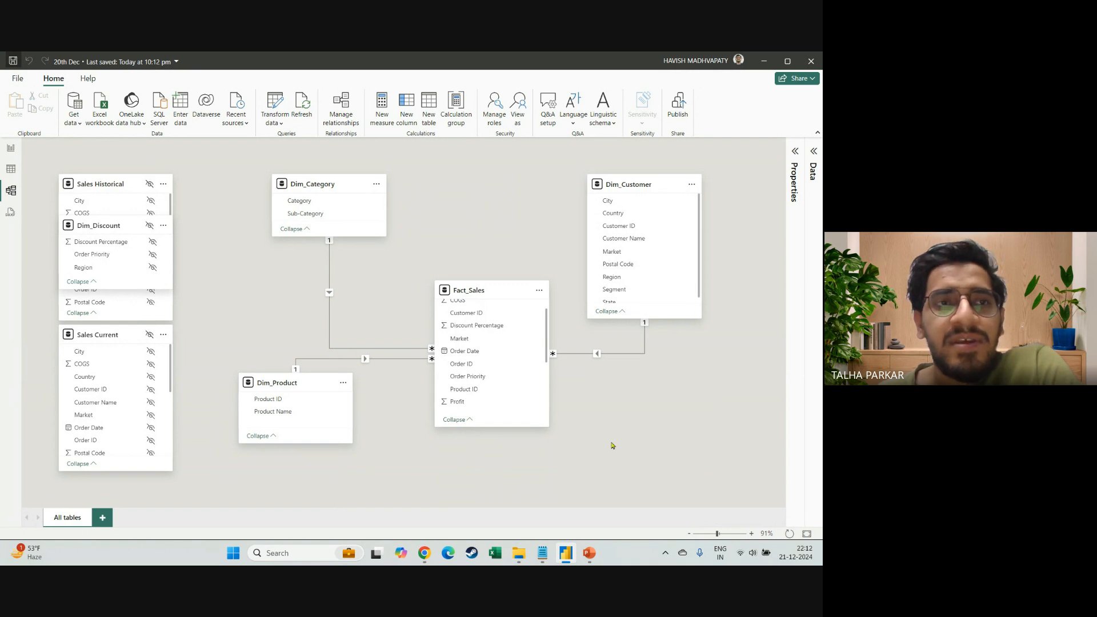
scroll(502, 351, "up", 2)
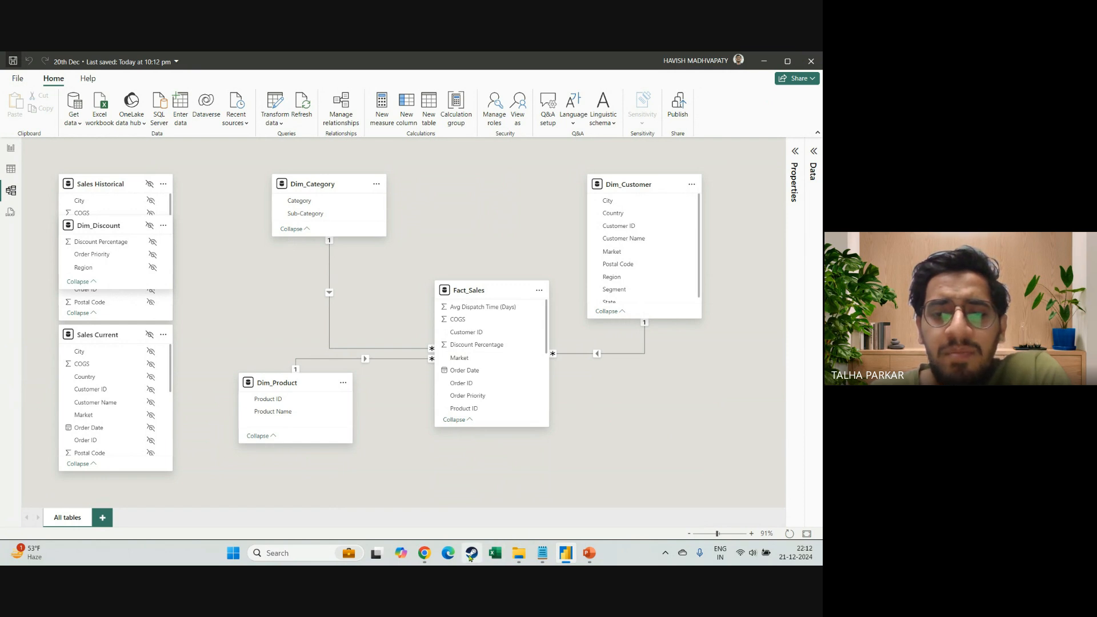
Switch to the Google Meet call in Chrome and change the meeting layout to Spotlight, closing the layout settings
mouse_move(424, 552)
mouse_move(396, 507)
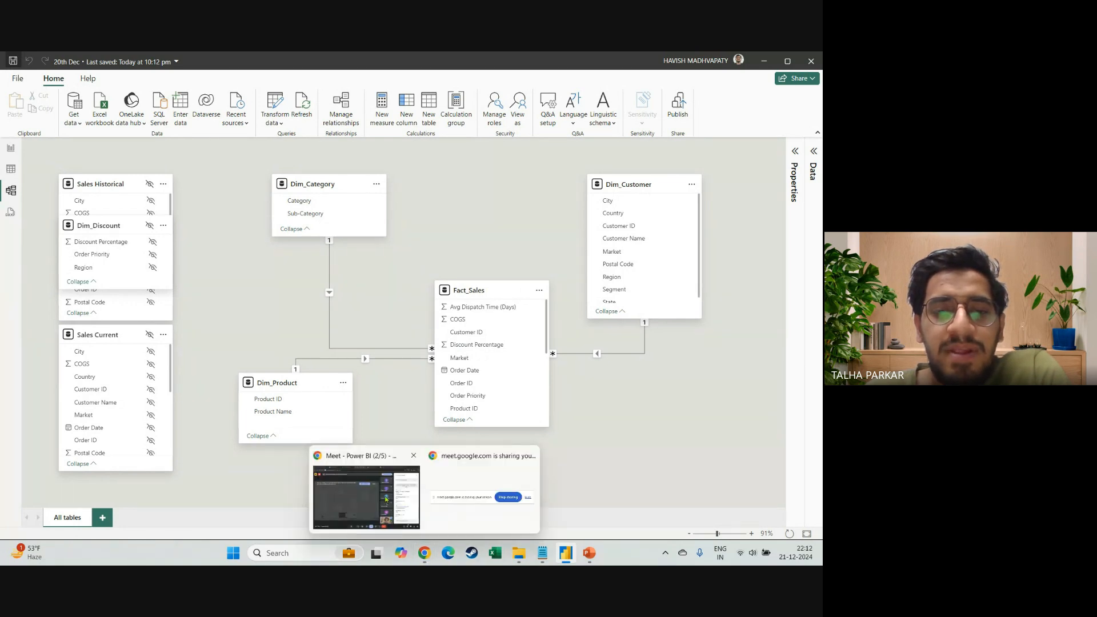
left_click(426, 553)
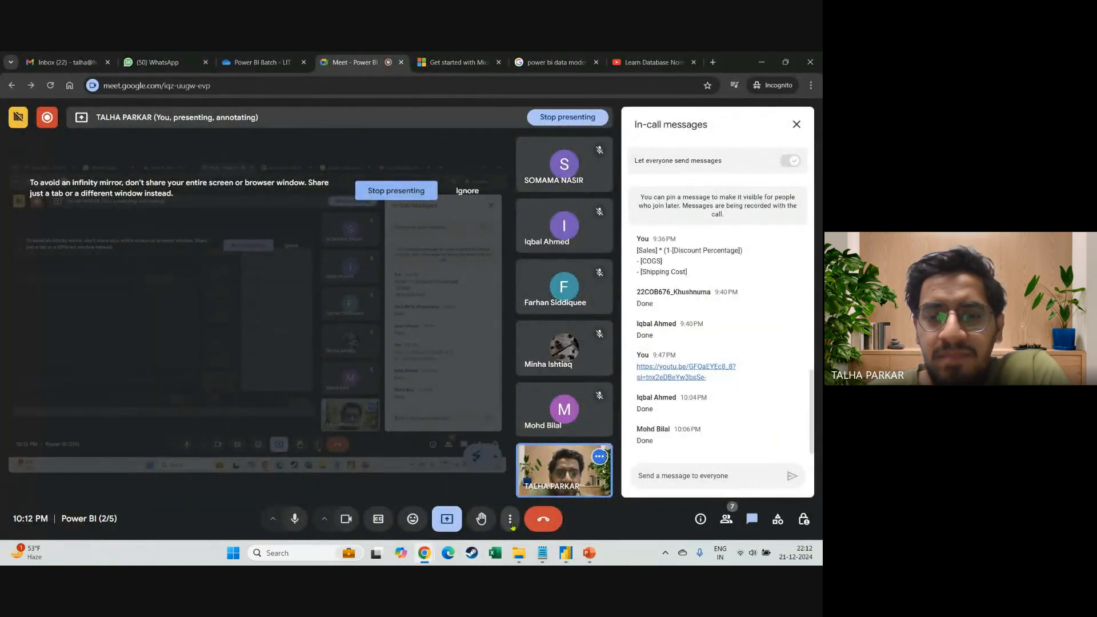
left_click(510, 519)
left_click(577, 267)
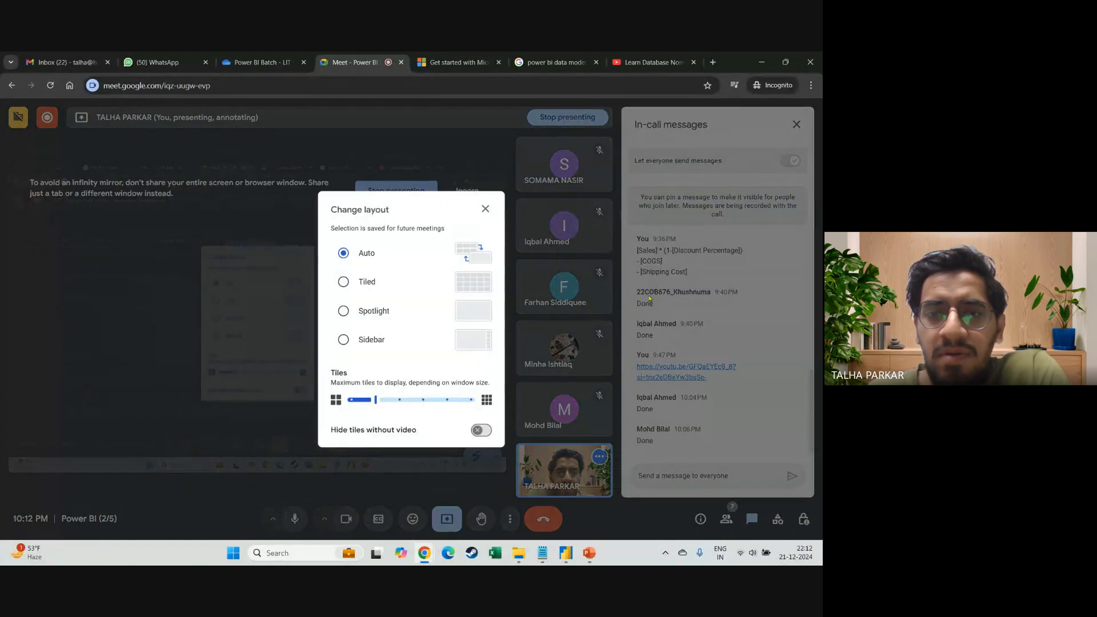
left_click(462, 283)
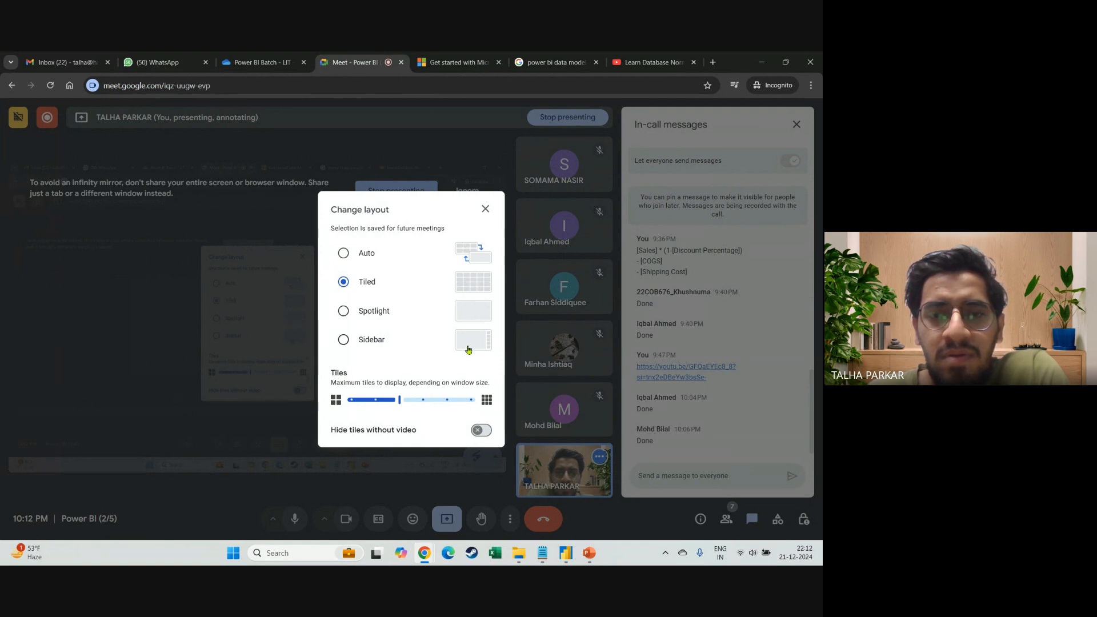
left_click(449, 319)
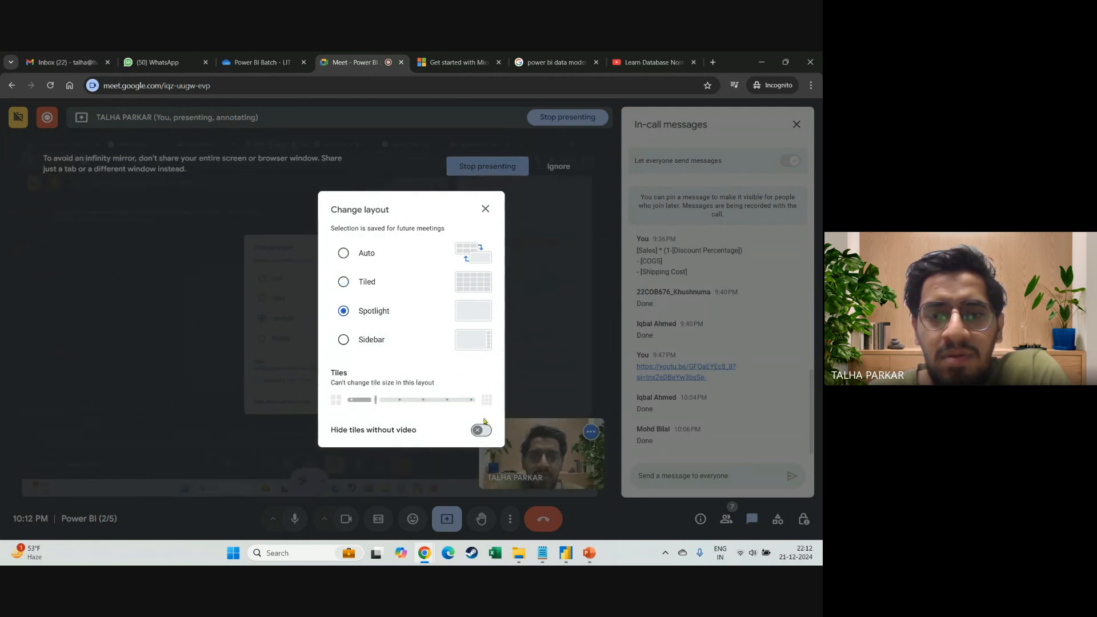
left_click(485, 209)
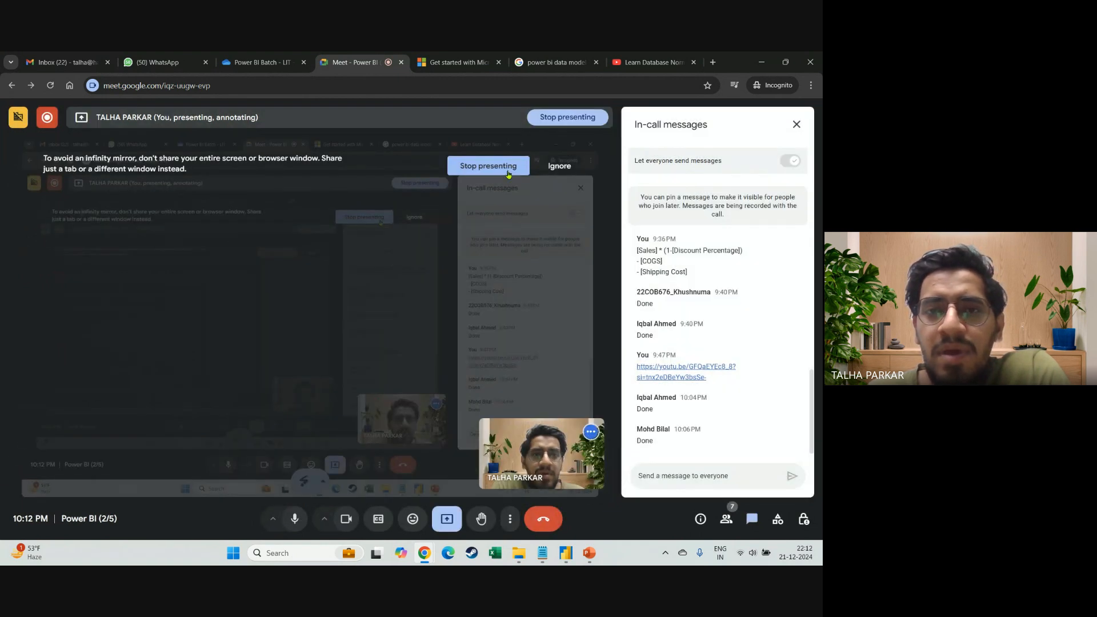